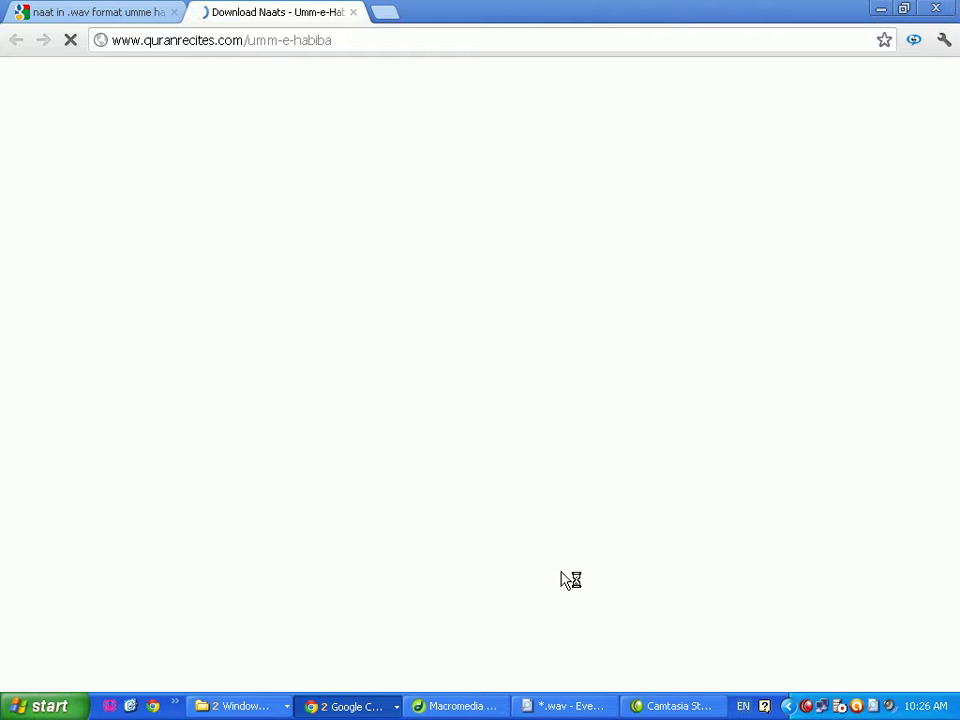
- Return to the Google results and open "Umme Habiba Naat Free MP3 Download - Page 1" in a new tab
left_click(52, 14)
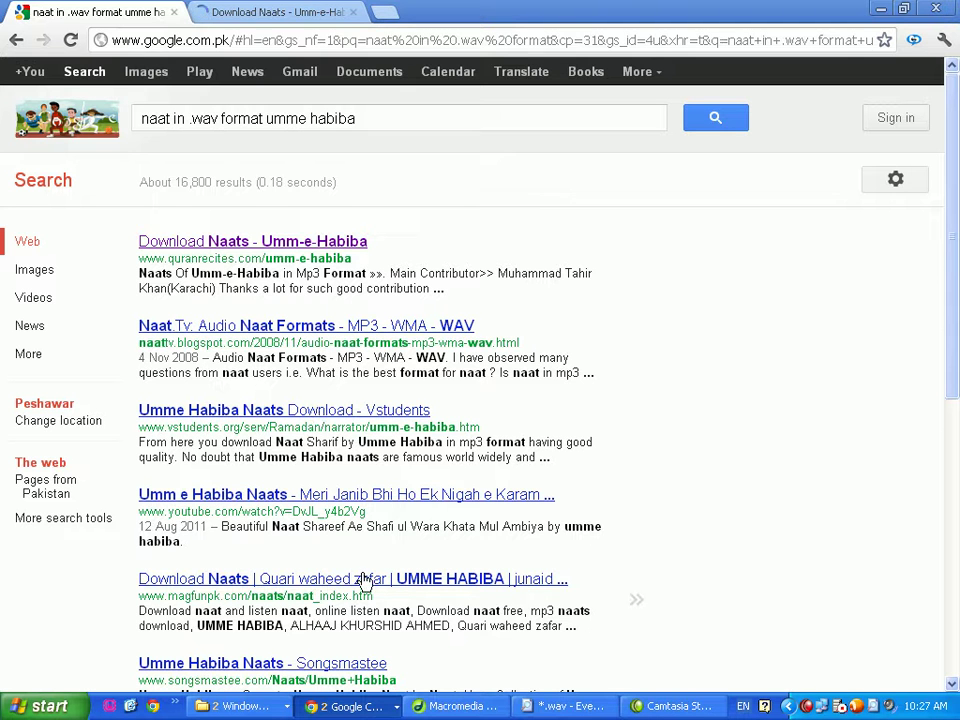
scroll(396, 516, "down", 2)
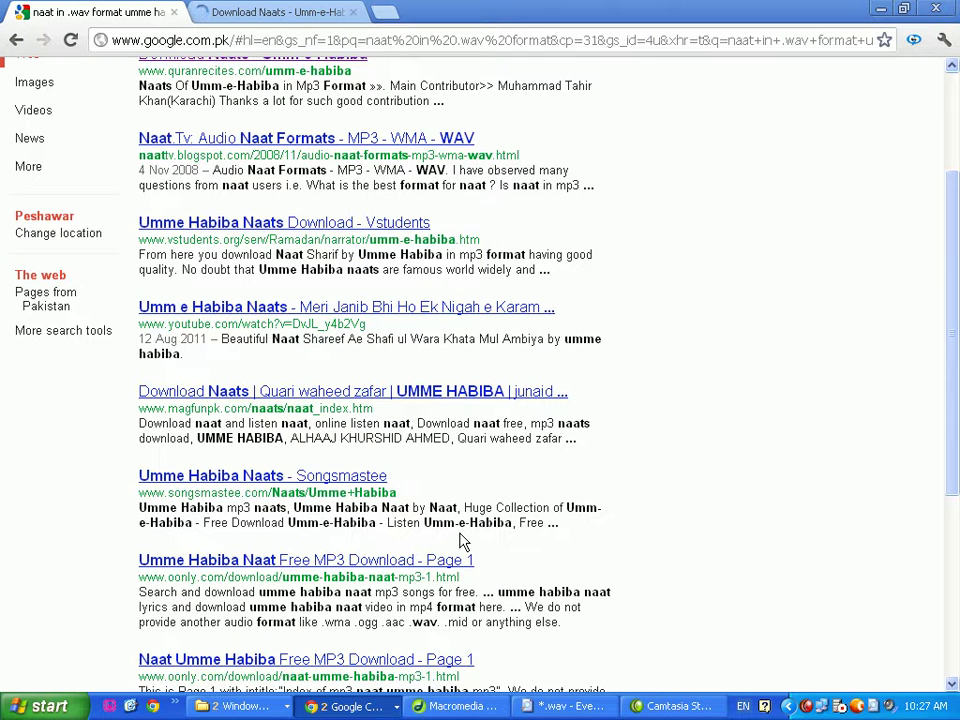
left_click(222, 566)
right_click(222, 566)
left_click(250, 575)
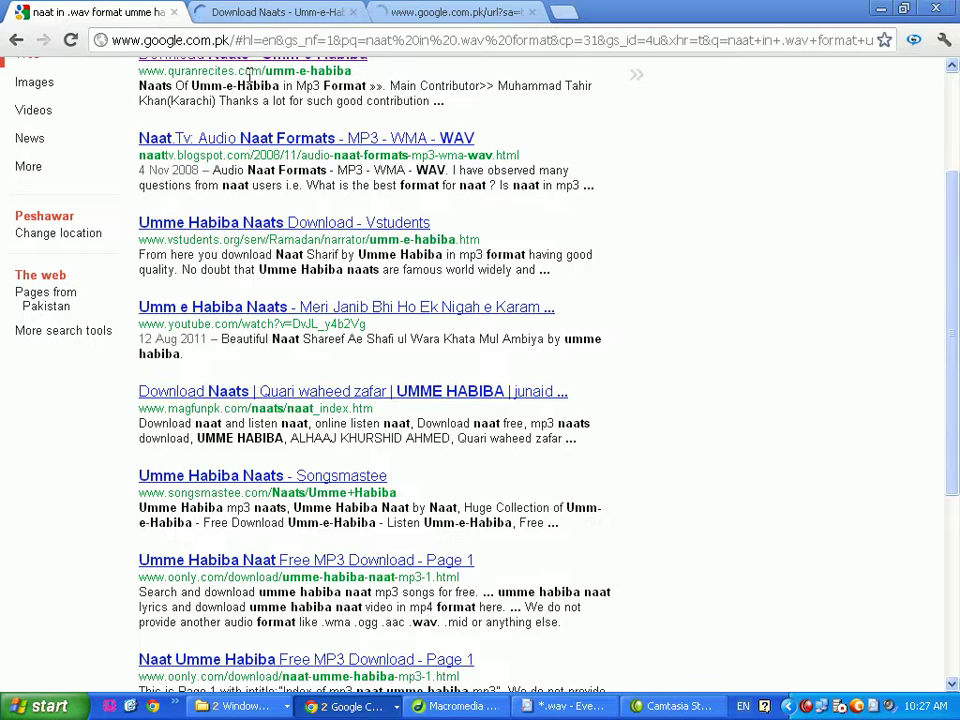
- Look through the naats on the quranrecites.com page and request the download of "Gul Aza Rukh"
left_click(228, 10)
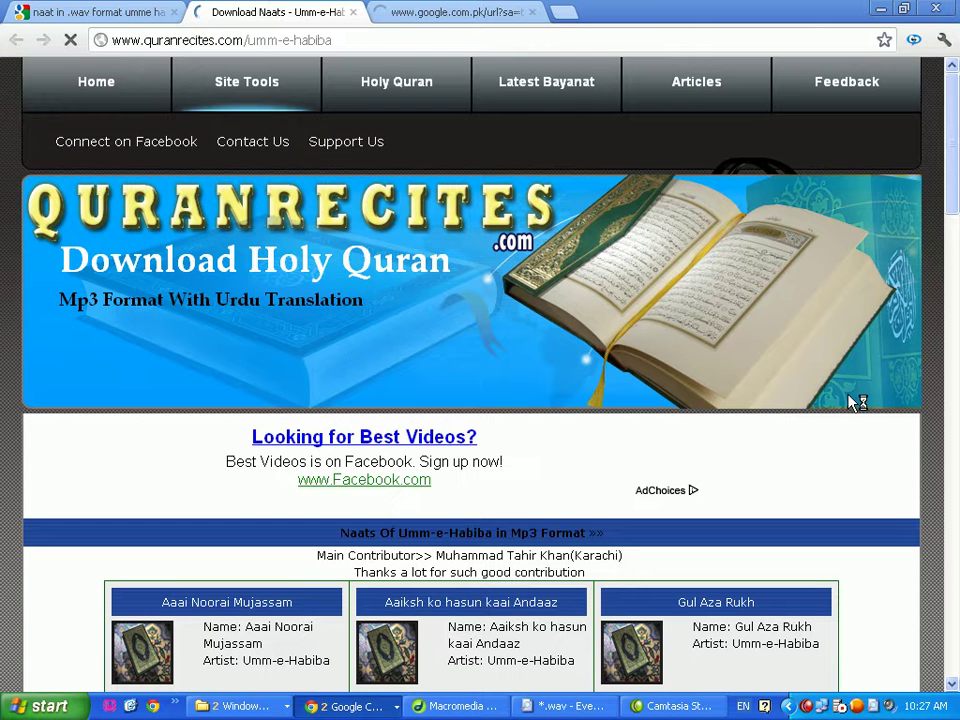
scroll(527, 456, "down", 2)
scroll(527, 456, "down", 4)
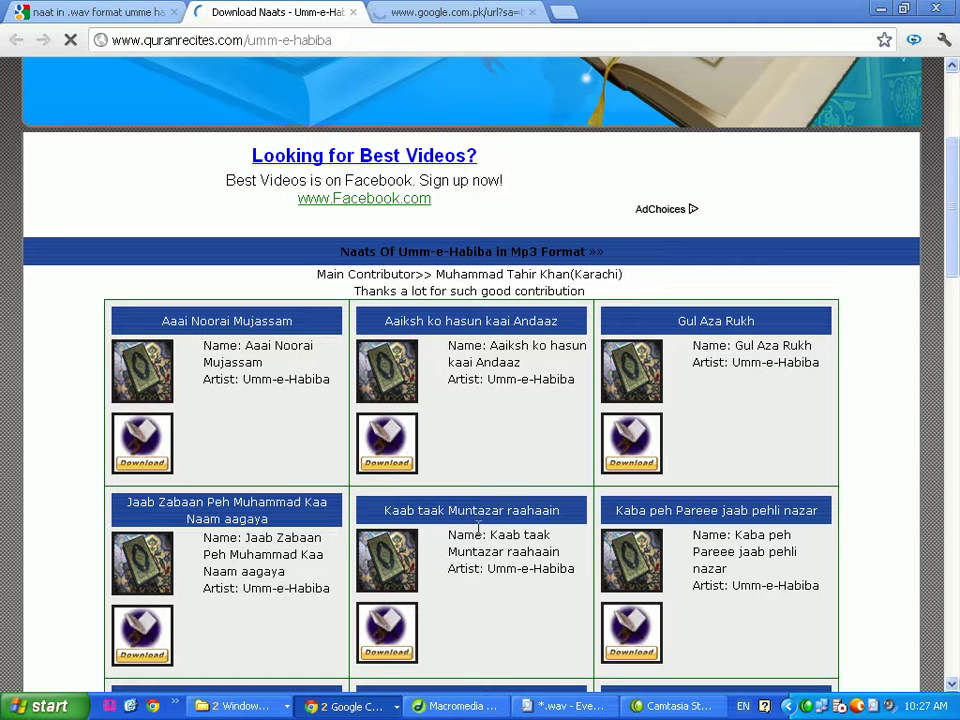
scroll(548, 537, "down", 6)
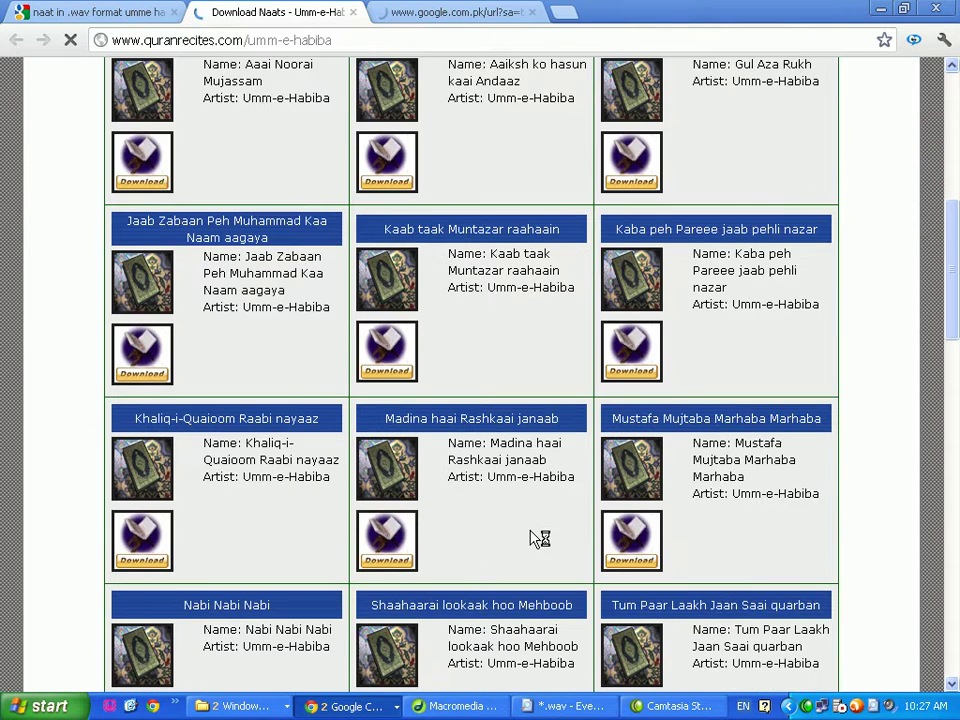
scroll(540, 538, "up", 6)
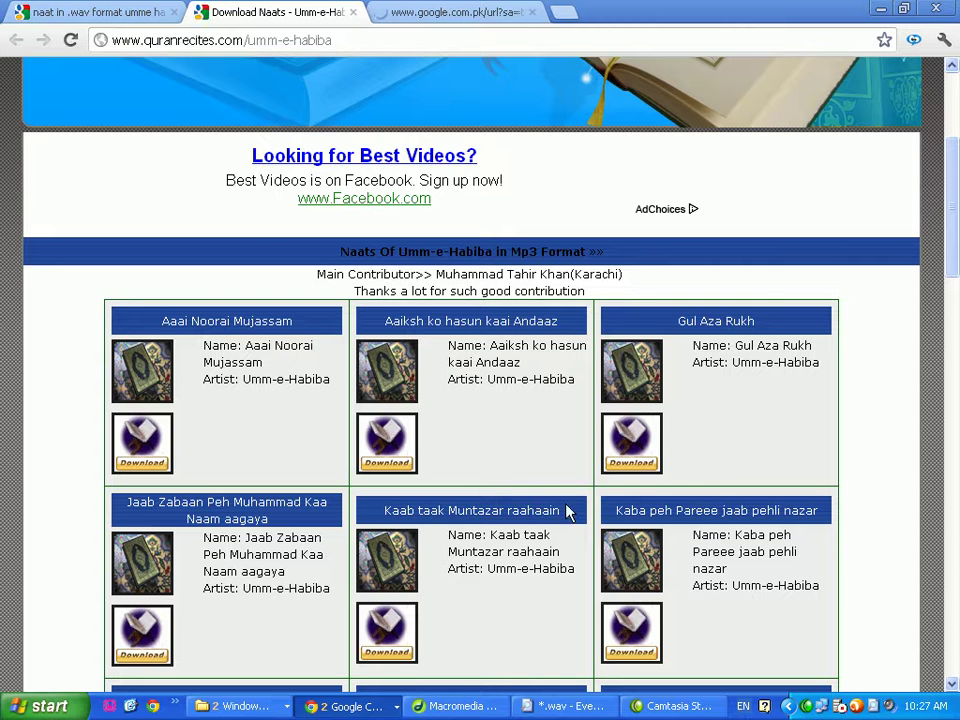
left_click(643, 463)
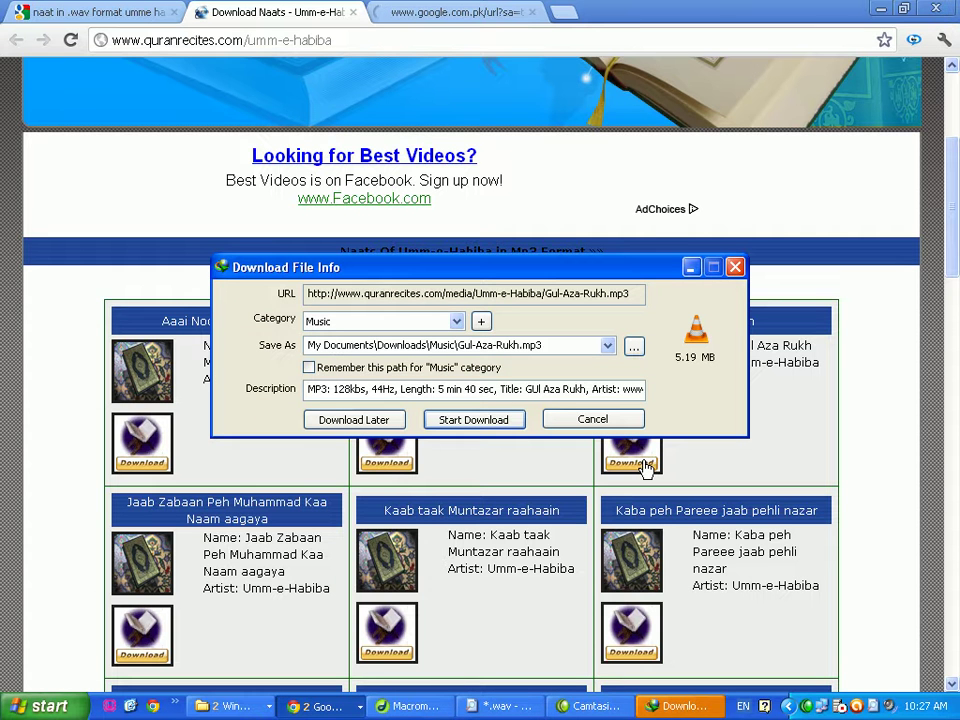
- Set the save location of Gul-Aza-Rukh to F:\web designing Pashto\iqra2 and start the download
left_click(633, 347)
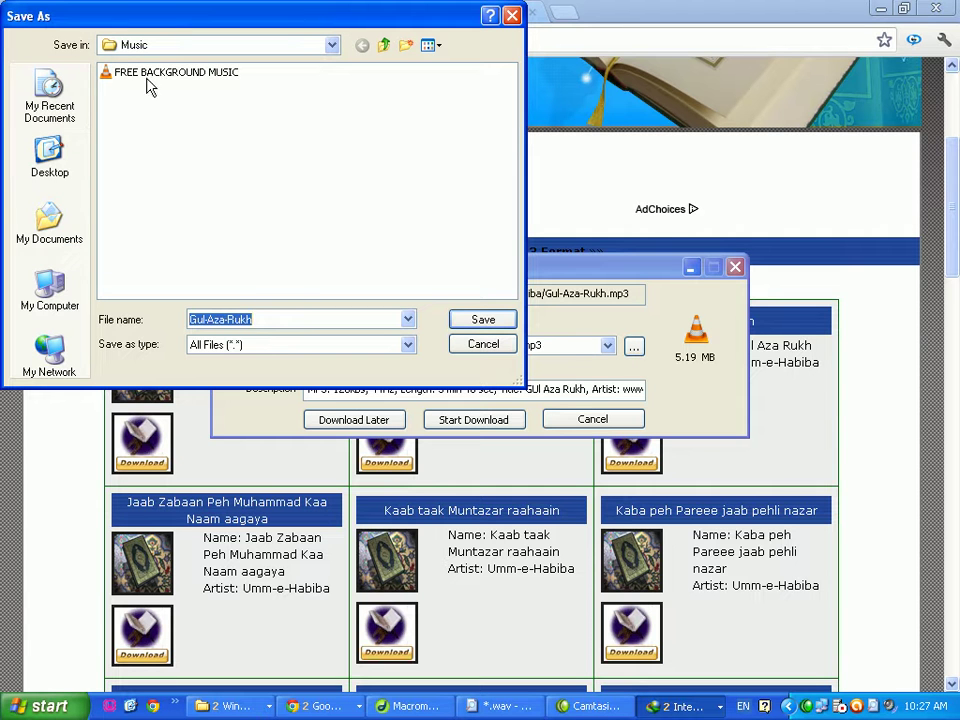
left_click(47, 292)
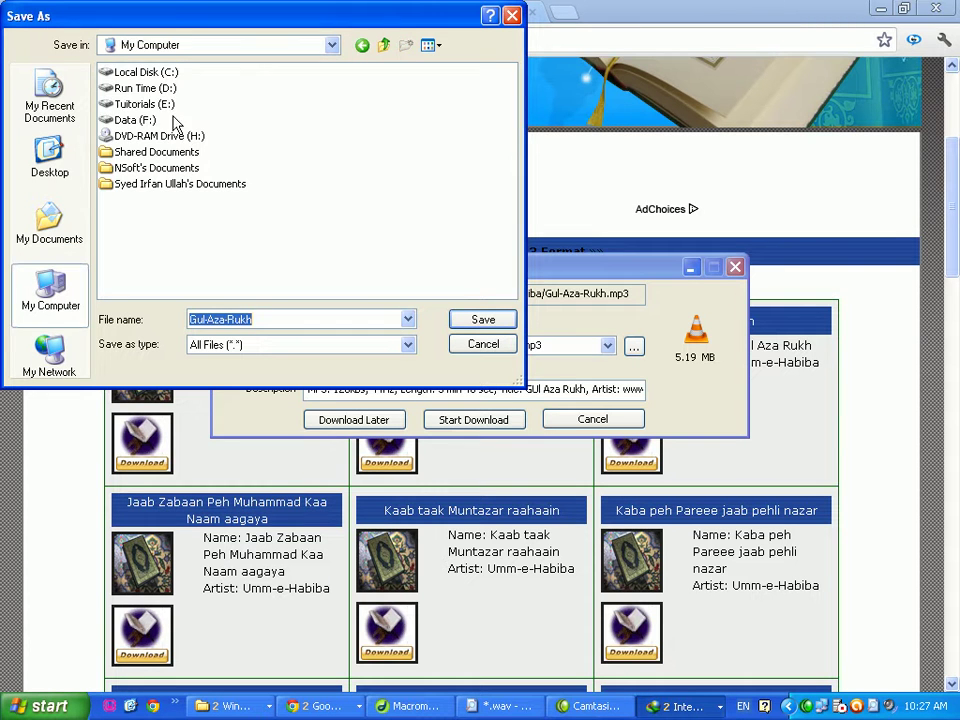
double_click(128, 103)
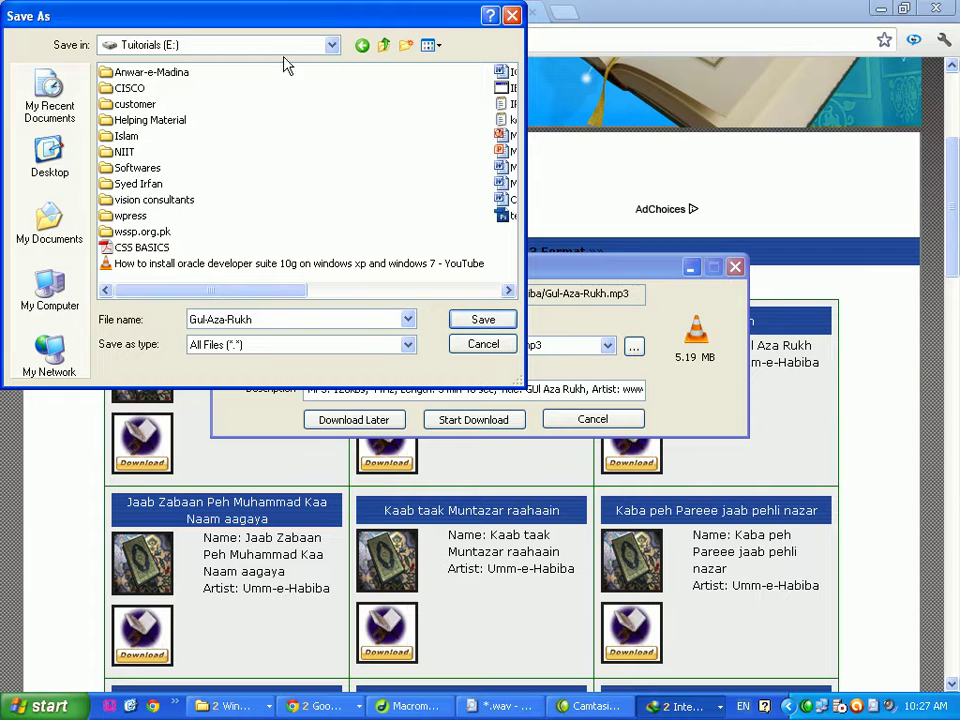
left_click(363, 46)
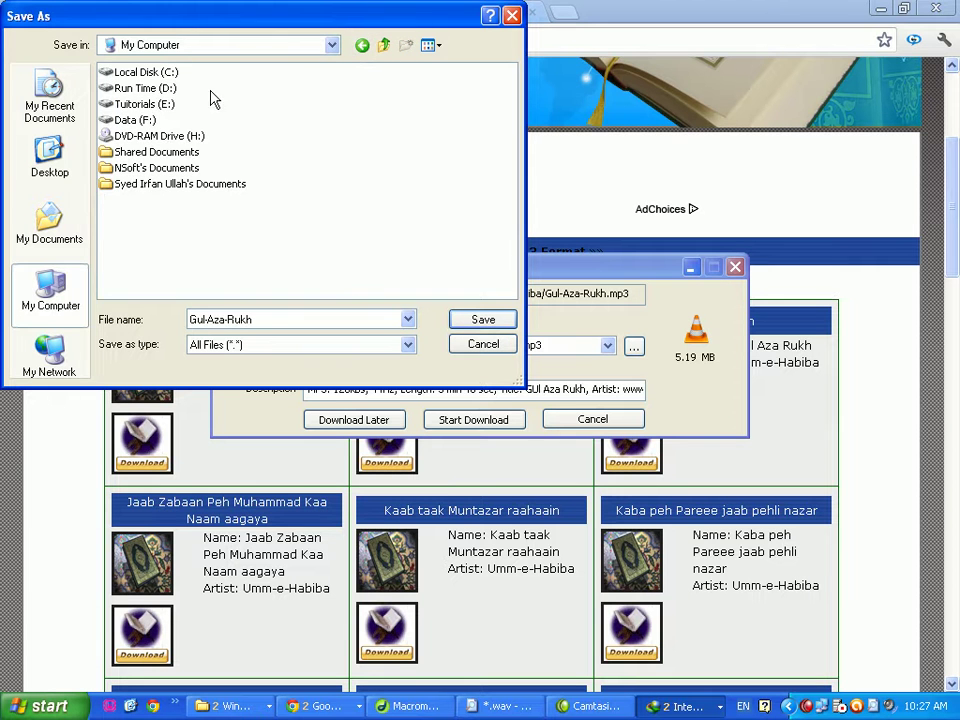
double_click(128, 119)
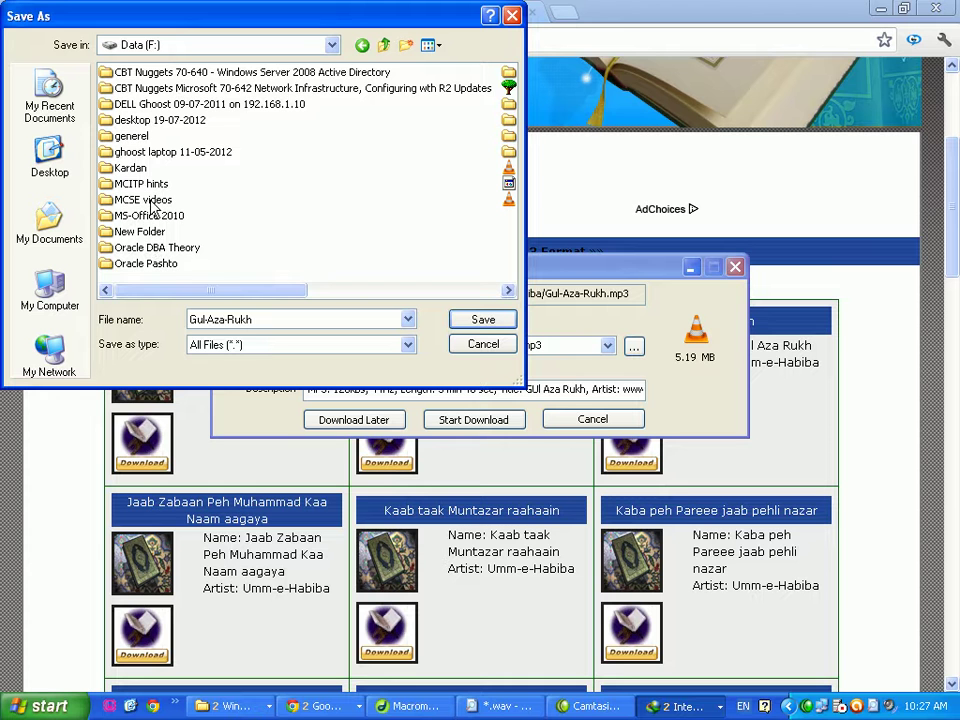
left_click_drag(204, 291, 420, 291)
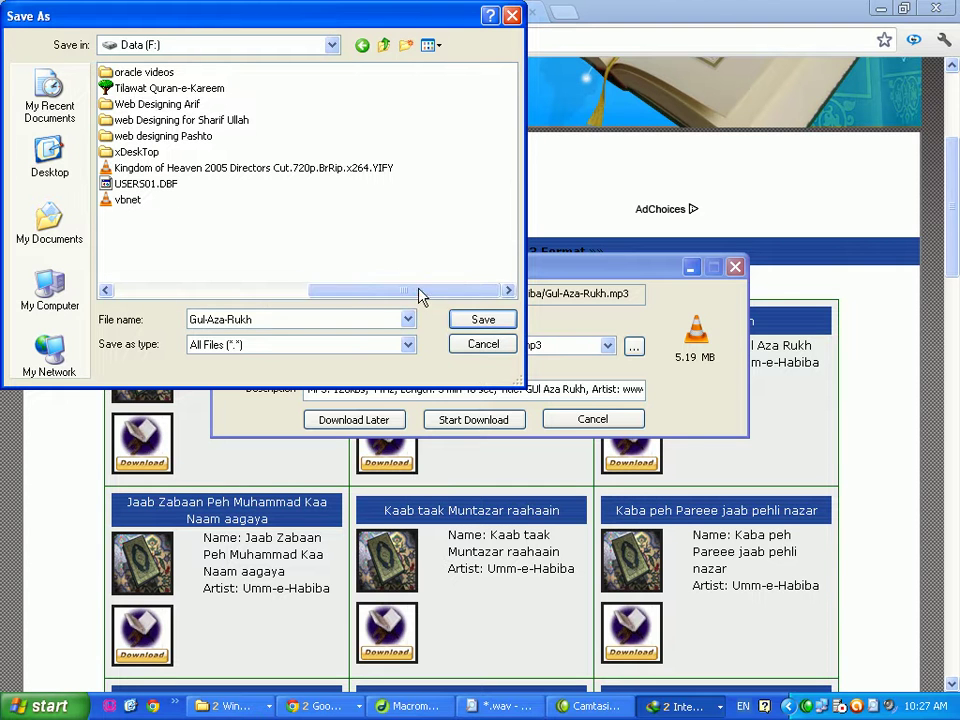
double_click(173, 140)
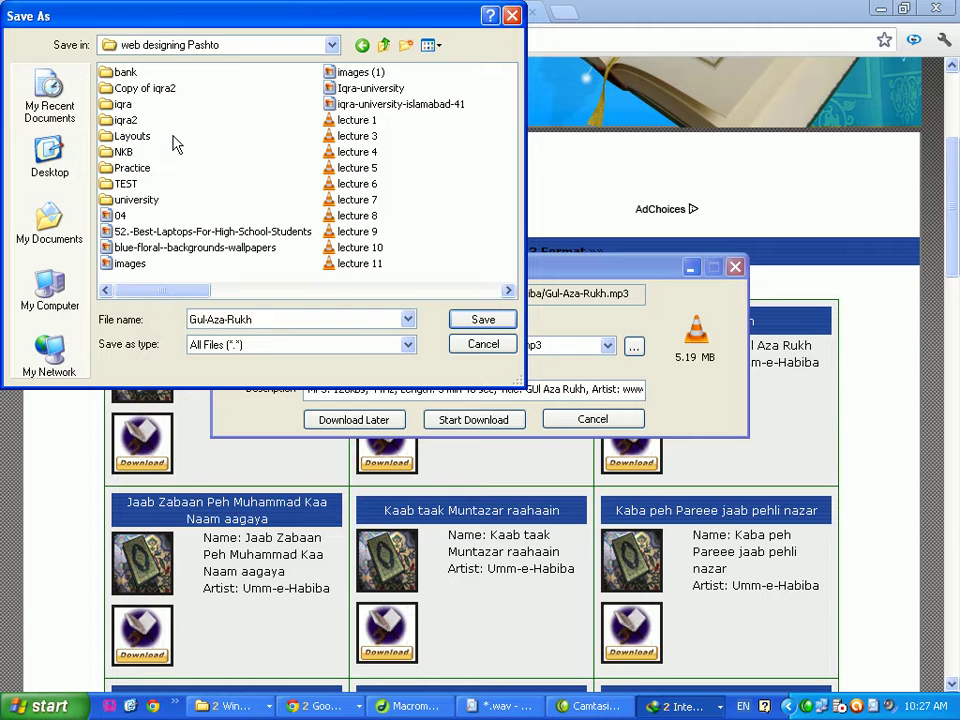
double_click(122, 121)
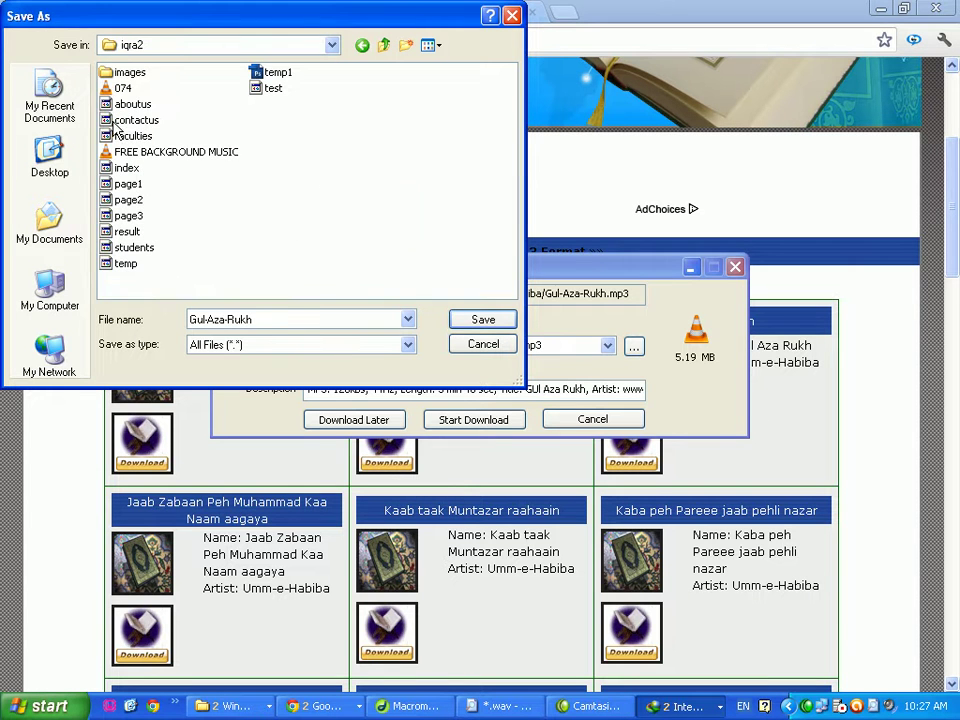
left_click(483, 320)
left_click(455, 421)
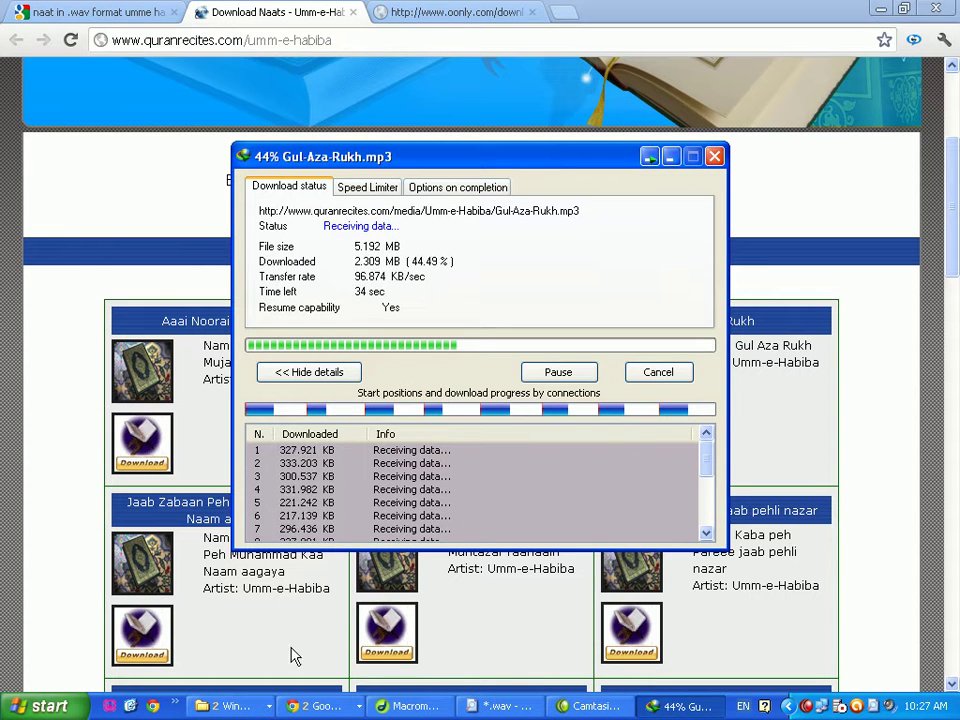
- Look through the rest of the Umm-e-Habiba naat list on the quranrecites.com page while the file downloads
left_click(57, 491)
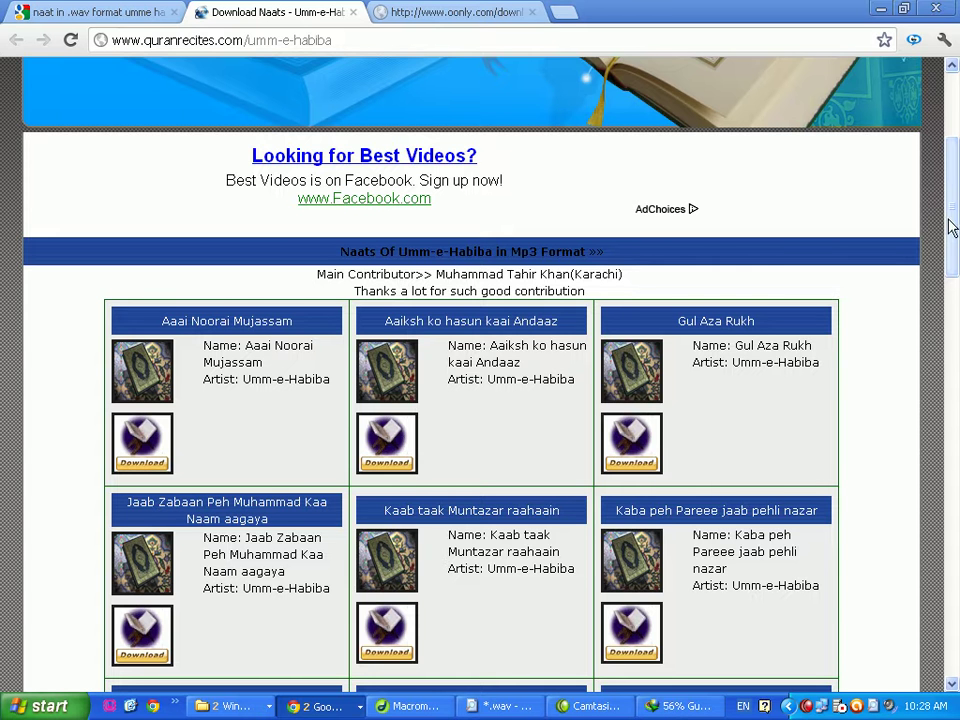
left_click_drag(951, 227, 955, 316)
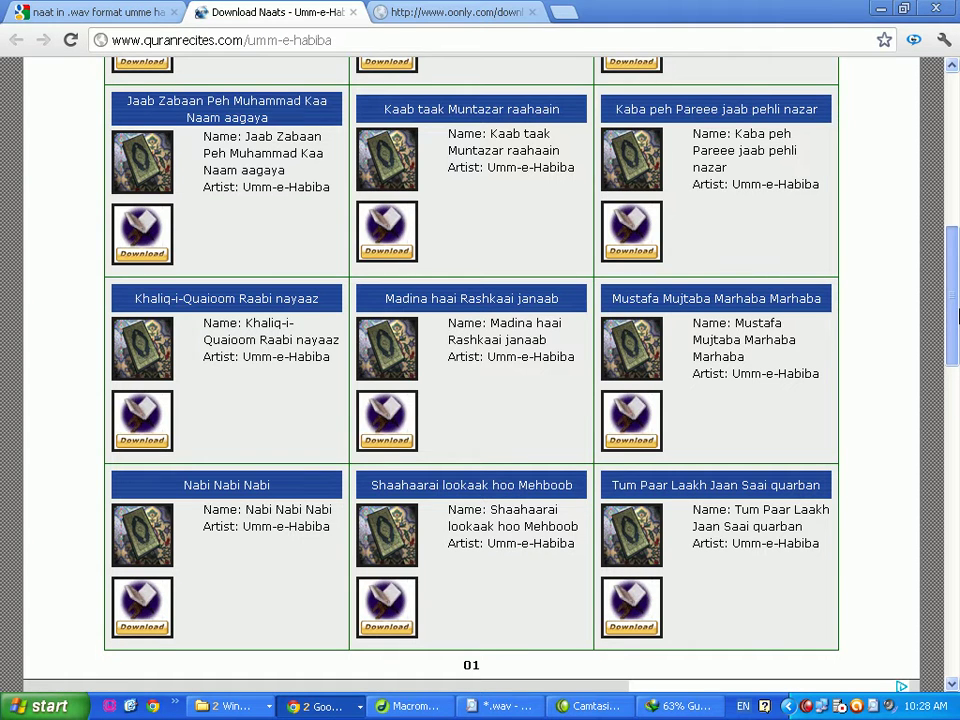
left_click_drag(957, 316, 955, 370)
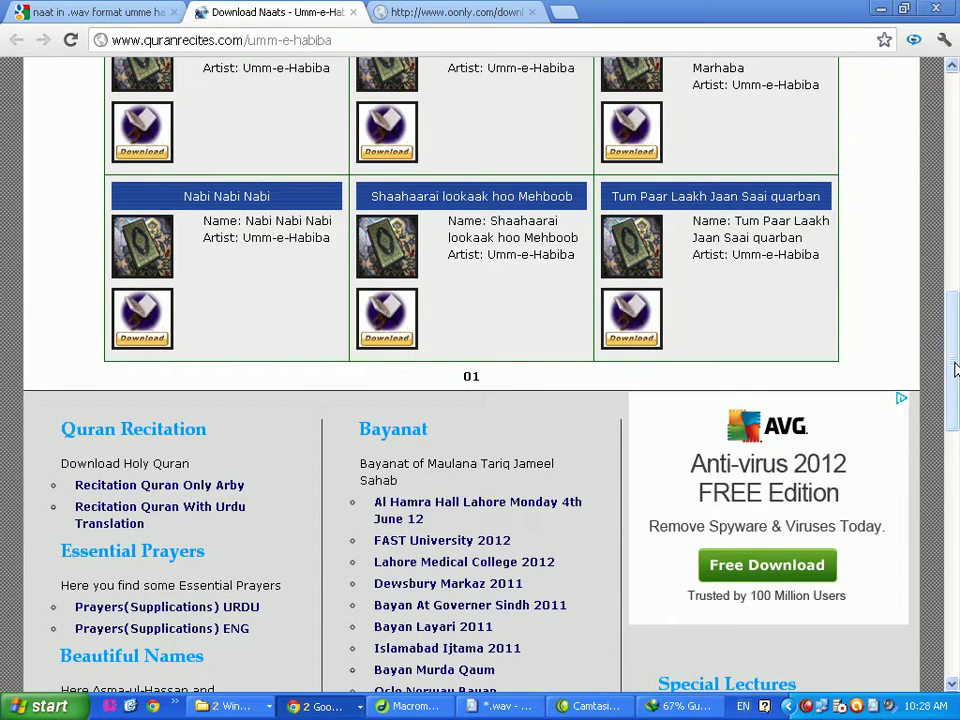
left_click_drag(955, 370, 925, 258)
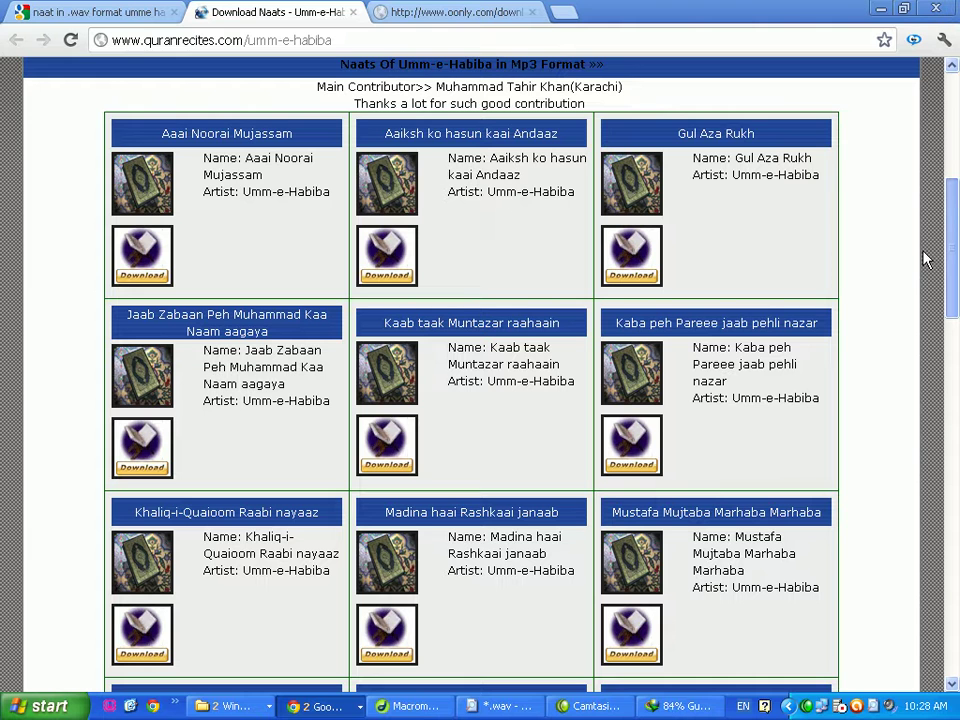
left_click_drag(925, 258, 909, 236)
left_click(470, 15)
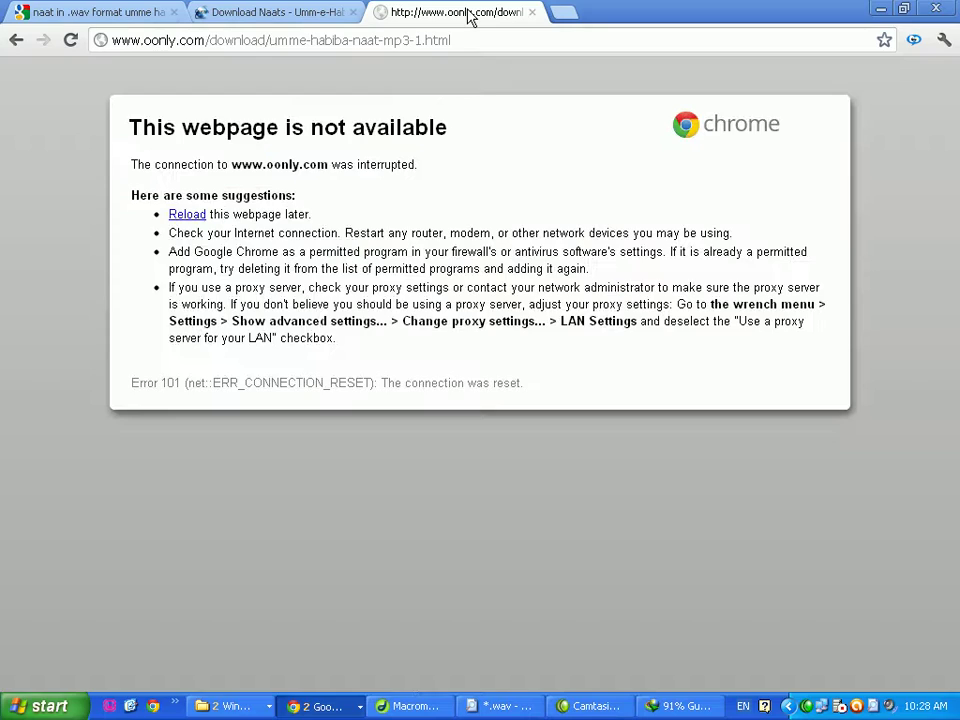
left_click(278, 14)
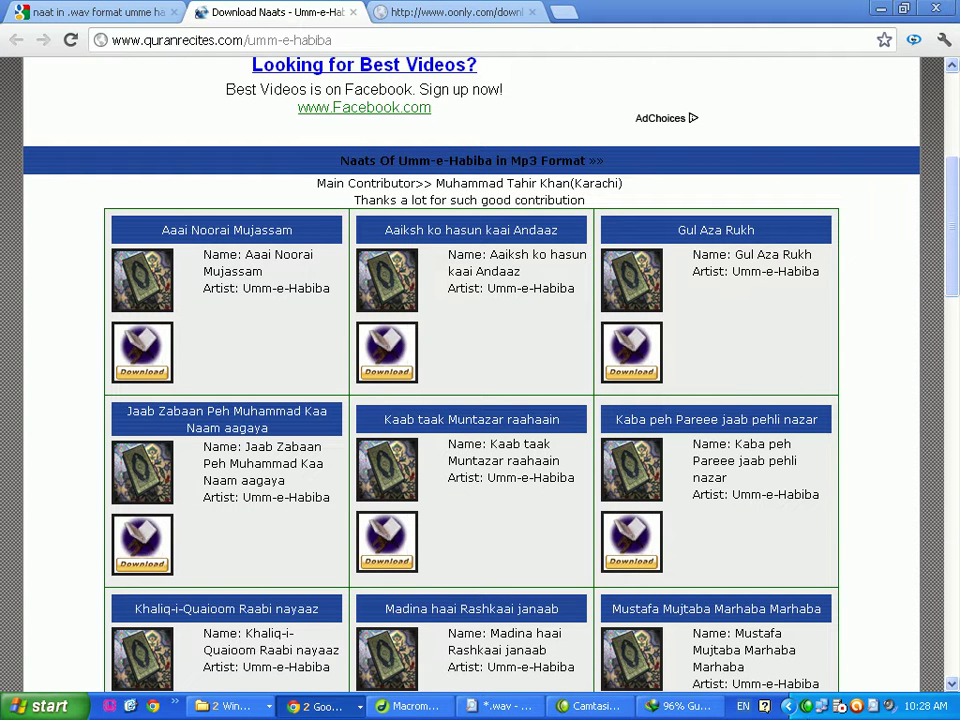
left_click(682, 708)
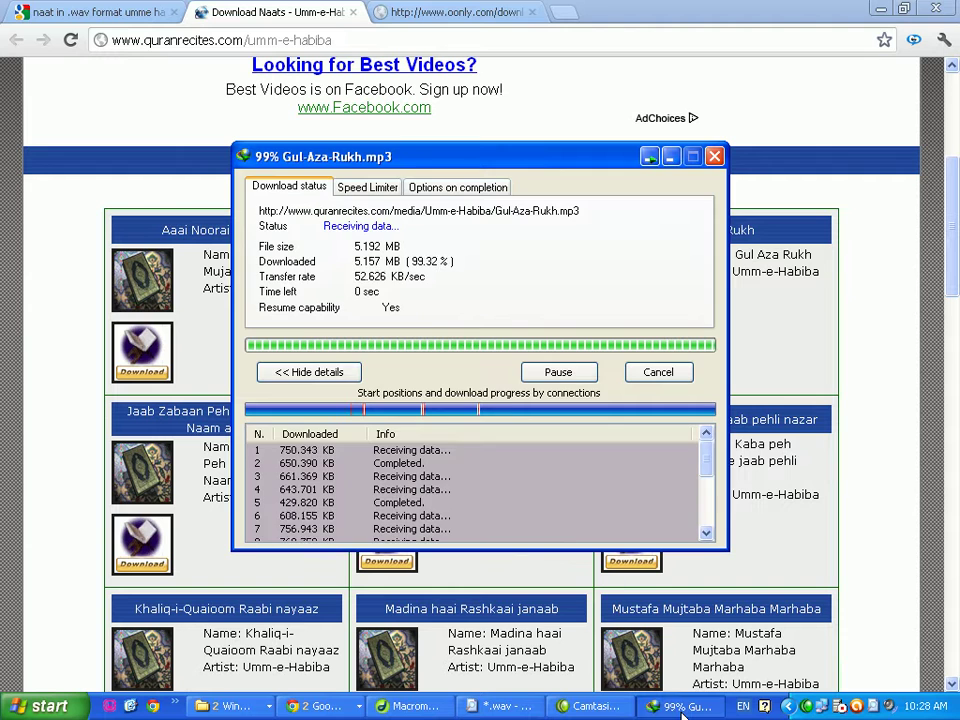
- Open the downloaded Gul-Aza-Rukh.mp3 from the download notice to play it in VLC media player
left_click(320, 707)
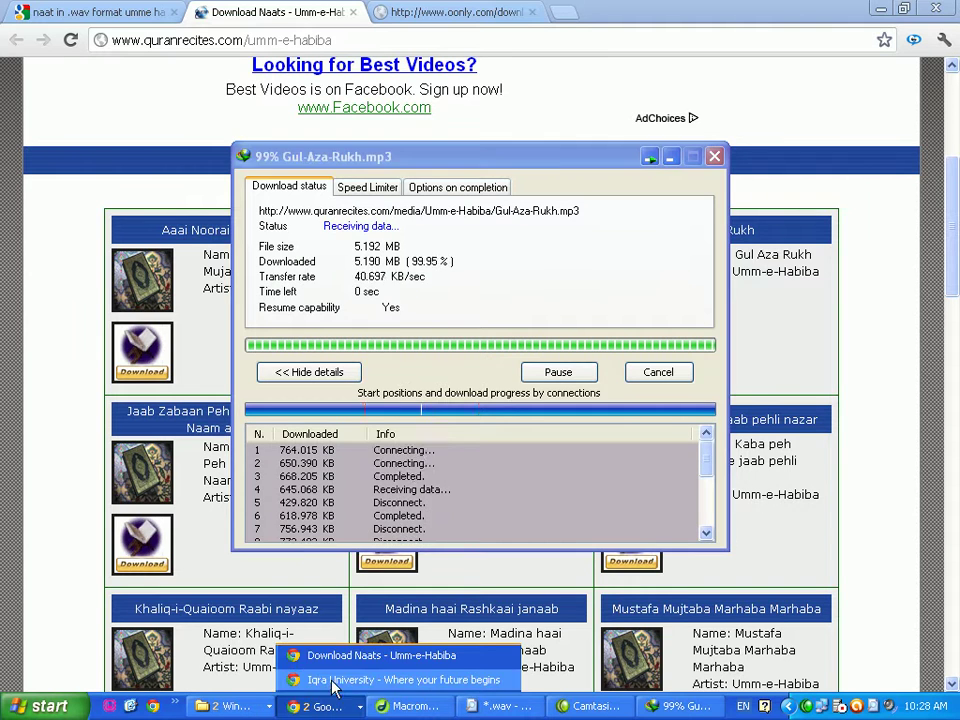
left_click(321, 680)
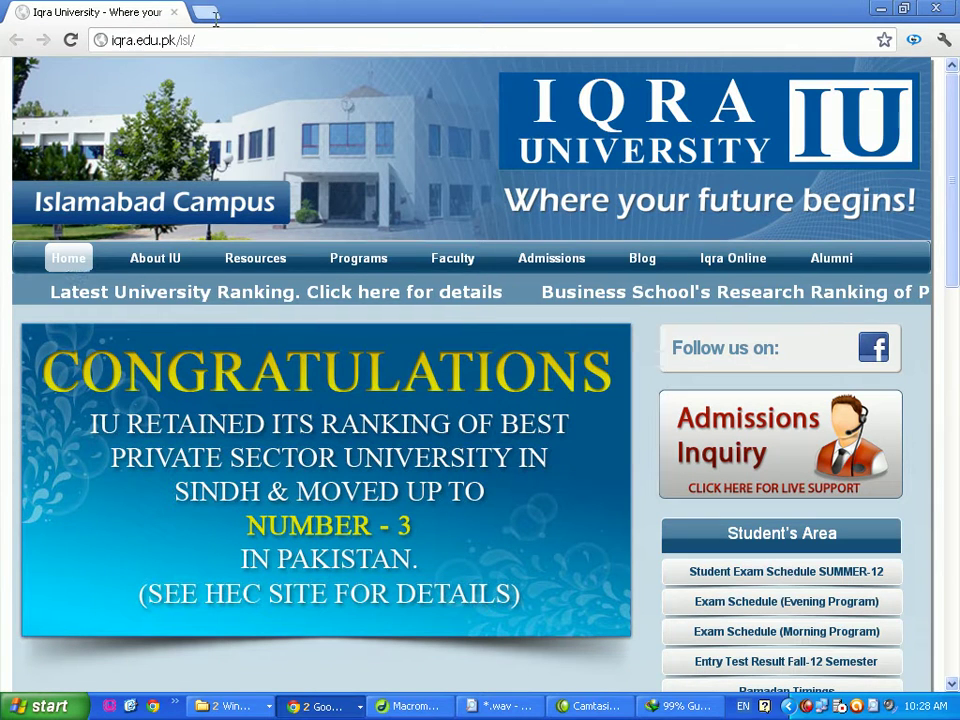
key("alt+Tab")
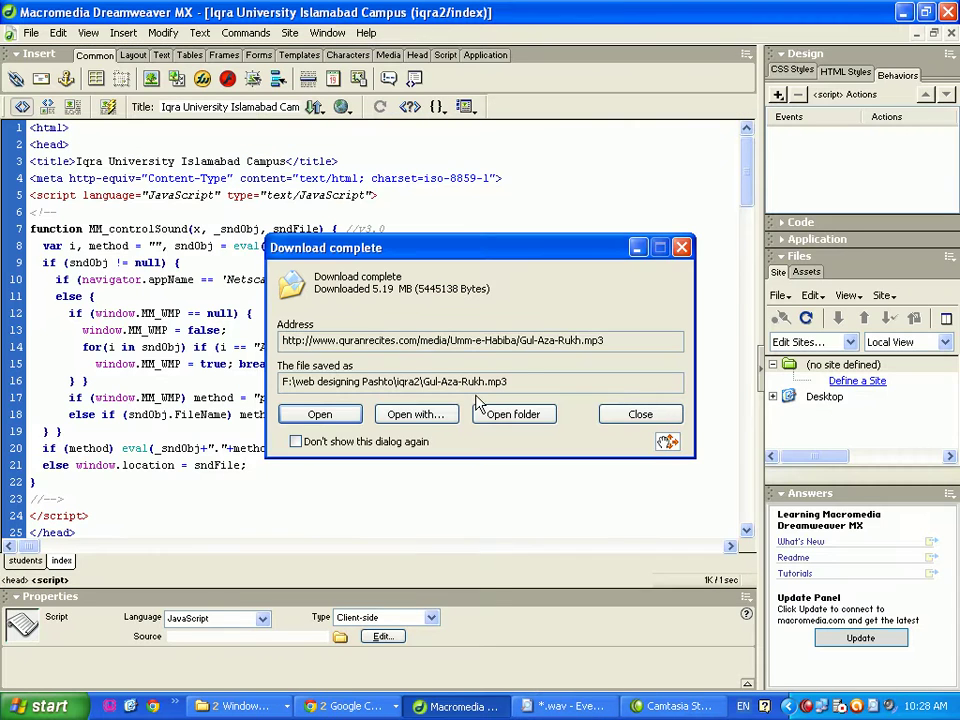
left_click(342, 419)
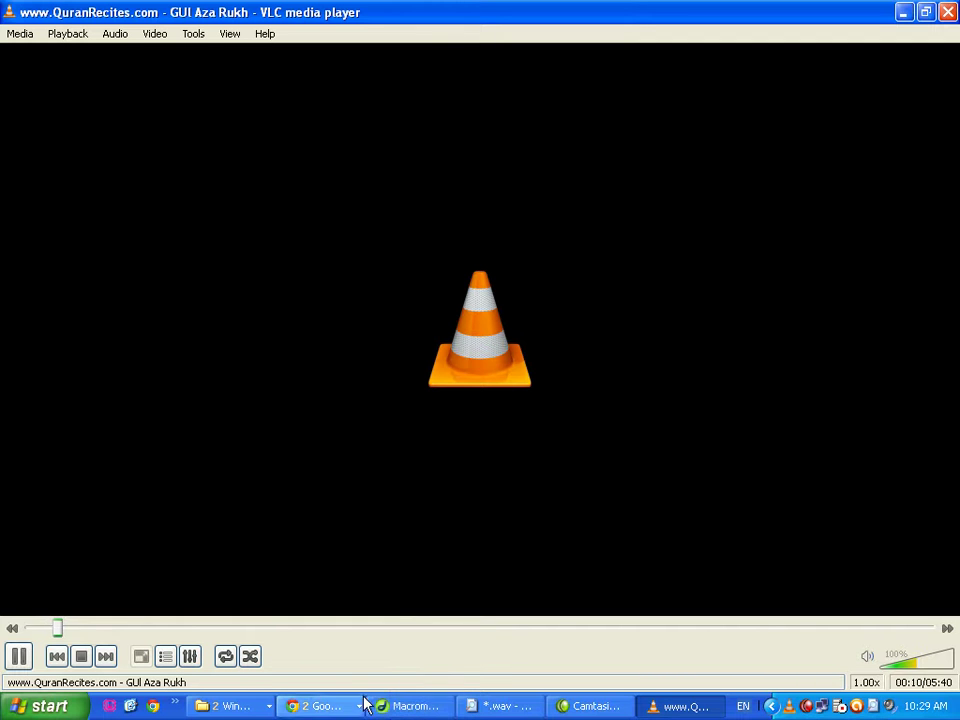
- Switch to Dreamweaver and show the index page in Design view instead of code
left_click(395, 707)
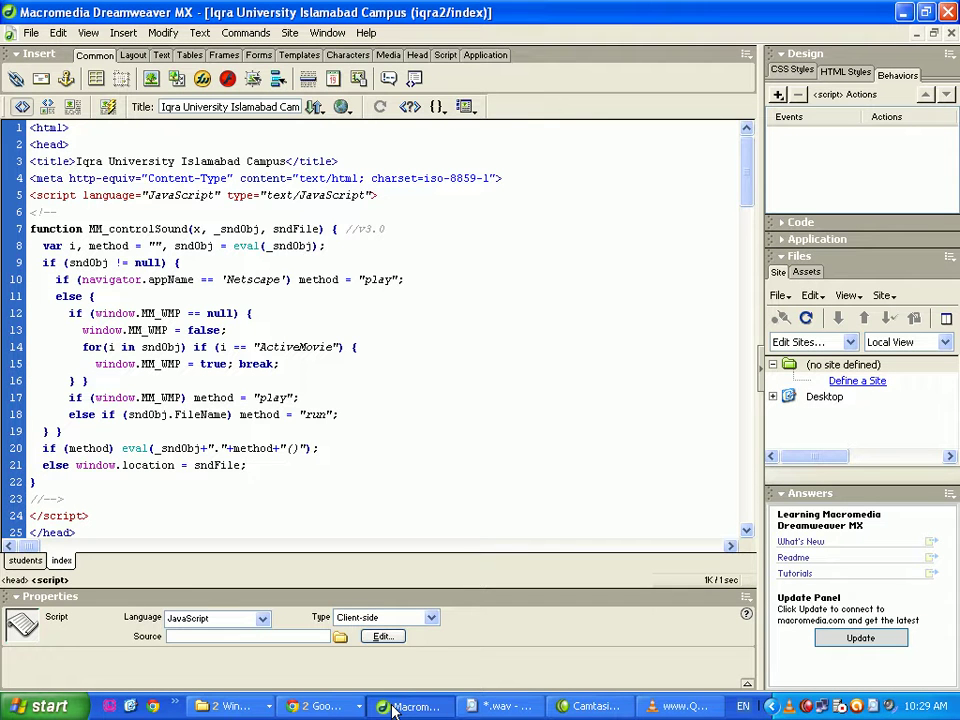
scroll(93, 430, "down", 4)
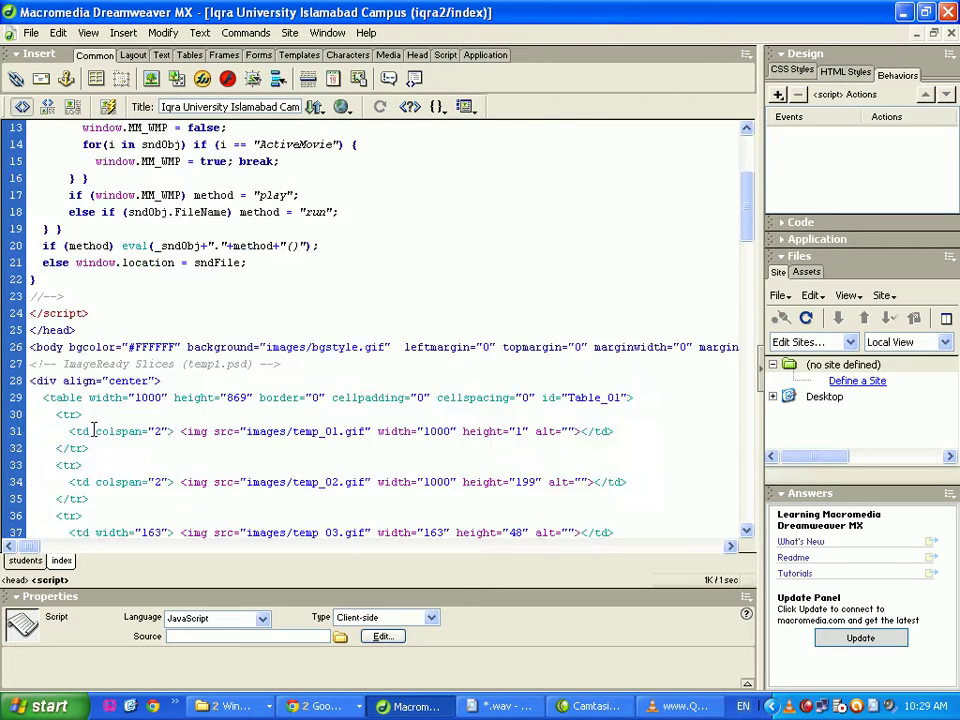
left_click(72, 106)
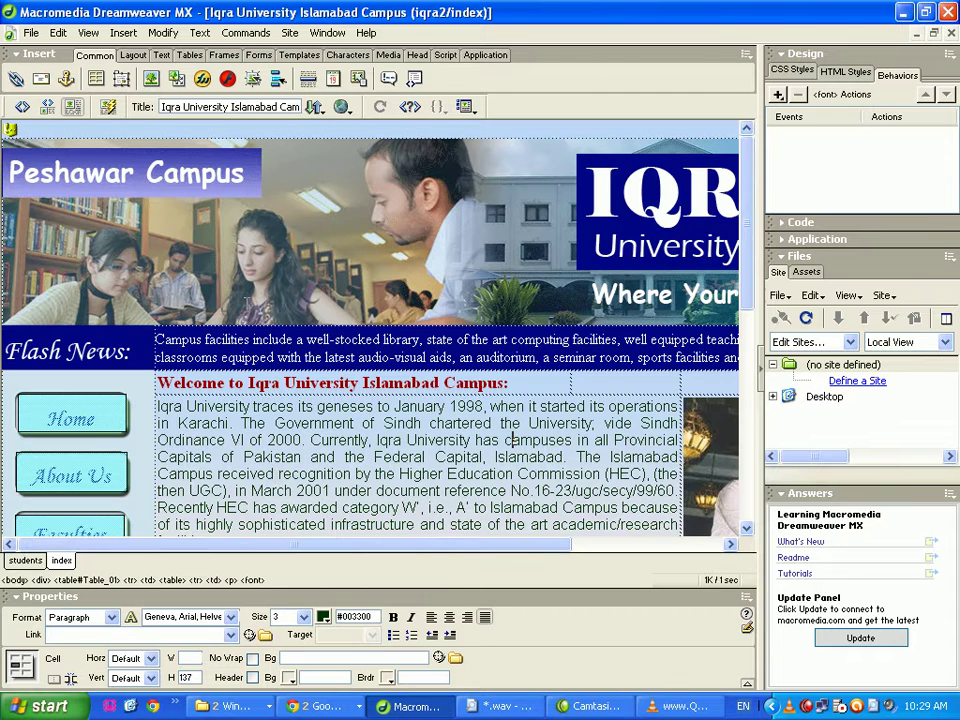
left_click(372, 270)
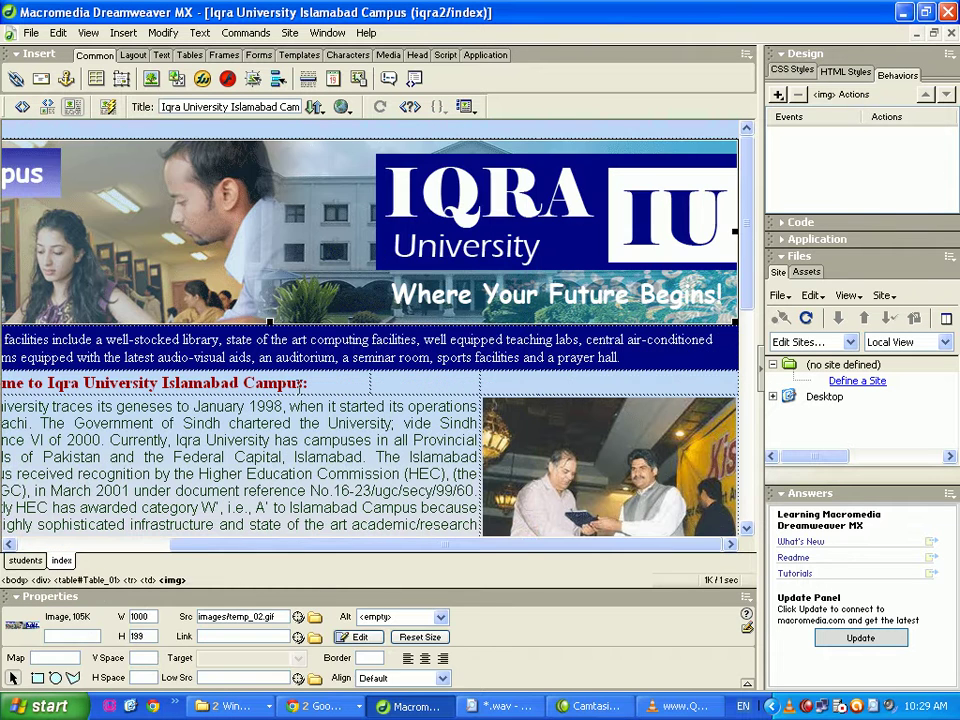
- Add a Play Sound behavior using Gul-Aza-Rukh.mp3 to the introductory paragraph about Iqra University's history
left_click(779, 95)
left_click(812, 289)
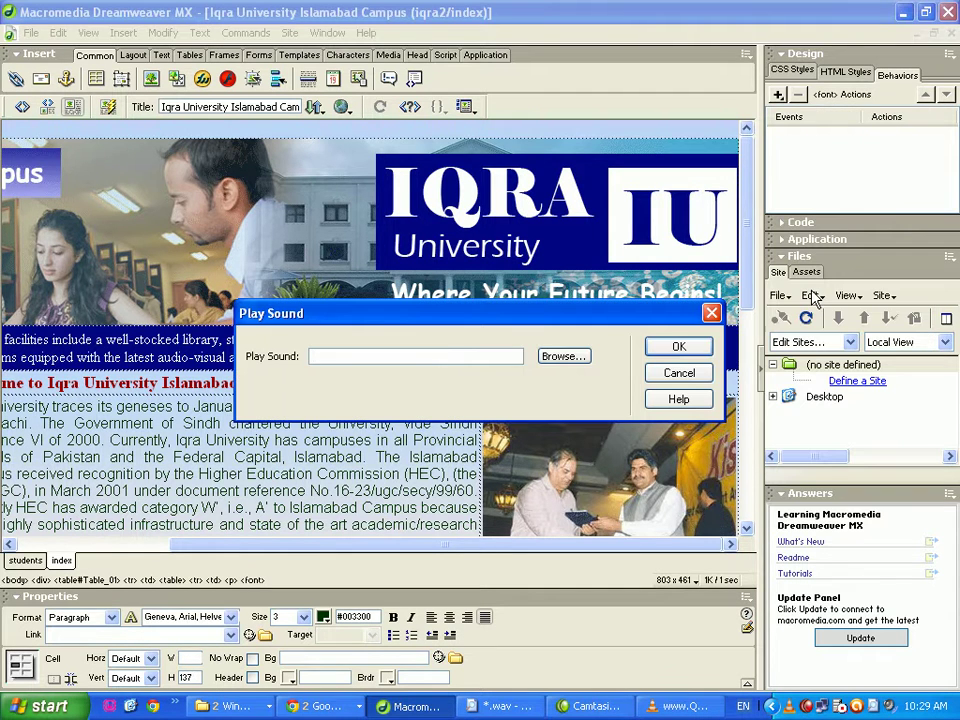
left_click(568, 357)
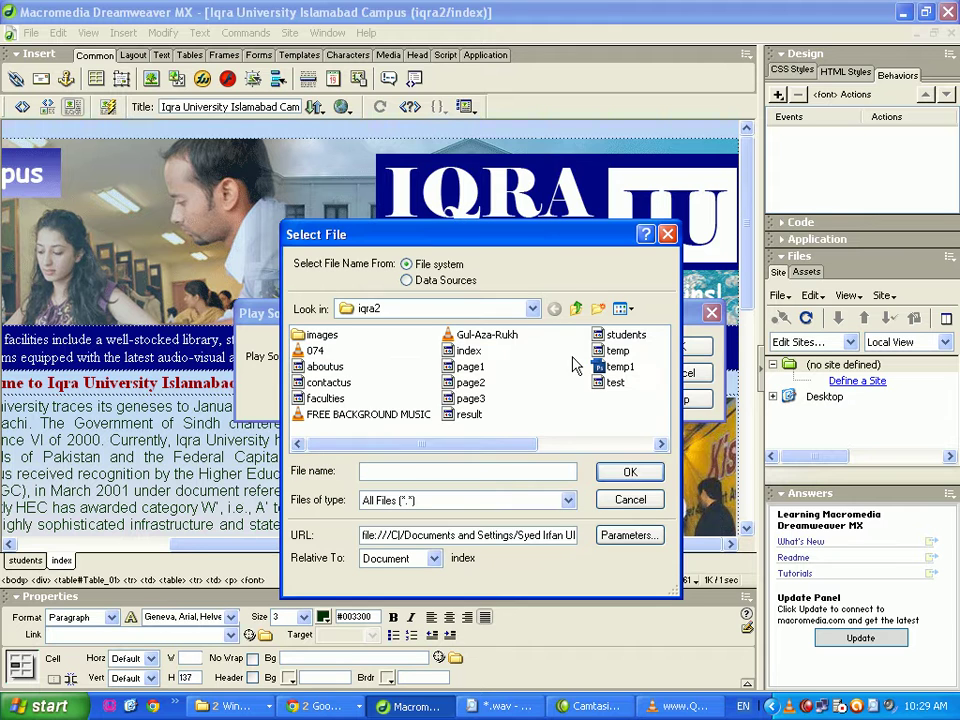
left_click(316, 351)
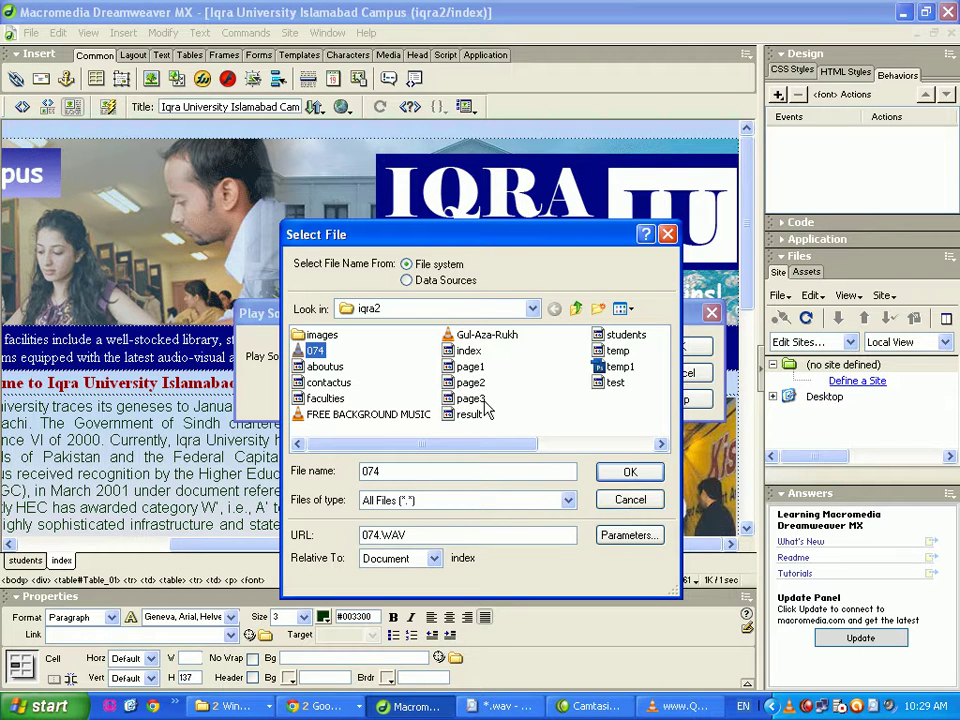
left_click(487, 335)
left_click(630, 471)
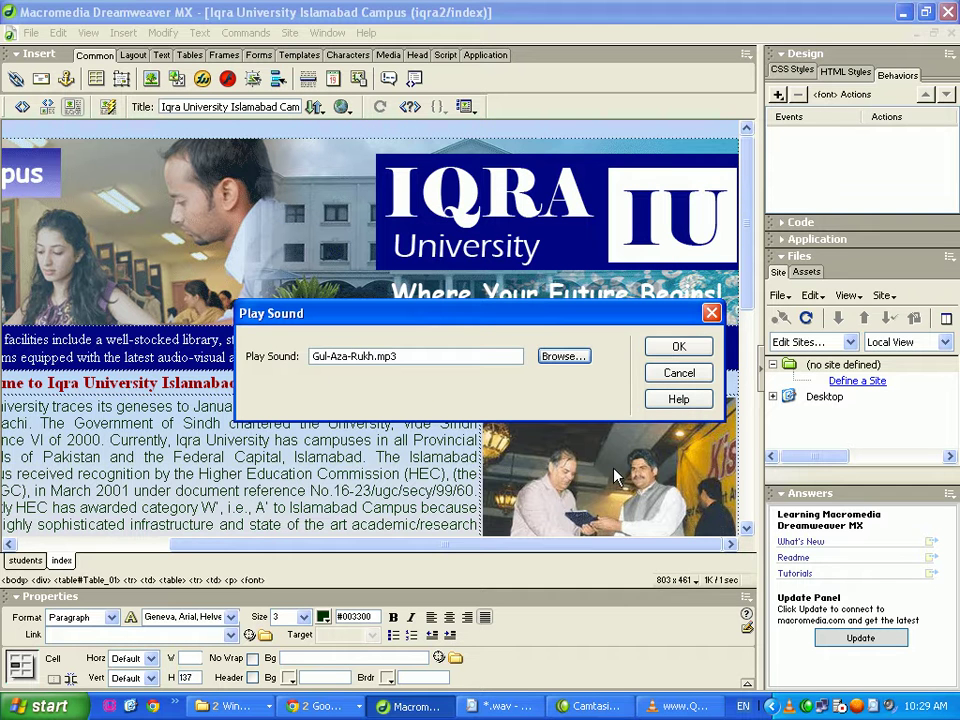
left_click(677, 347)
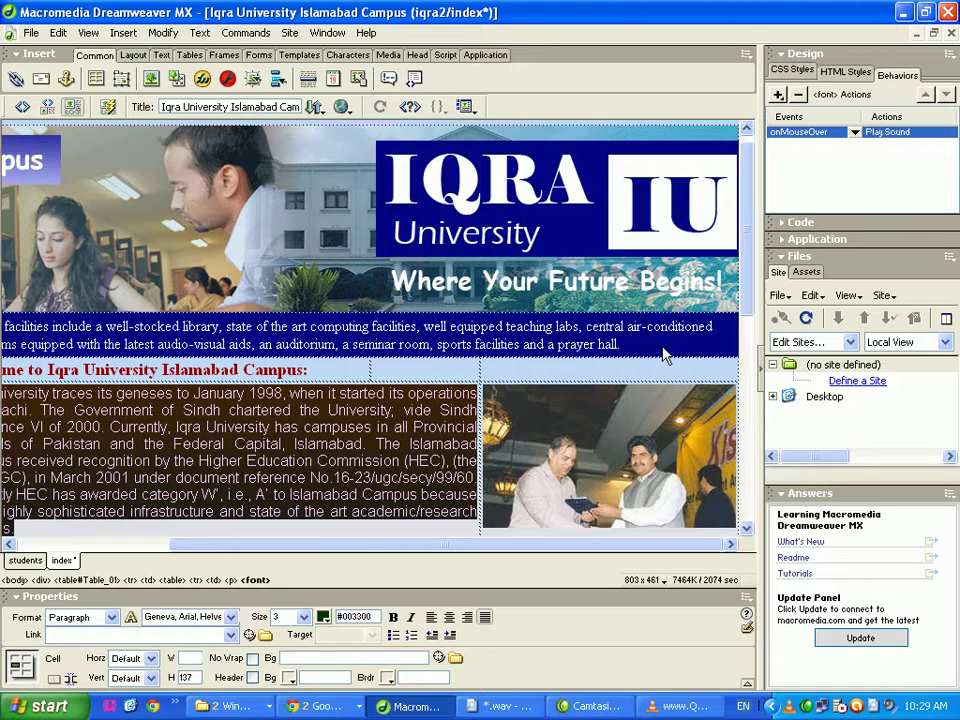
- Check the banner, photo and text blocks of the index page to find which elements carry the Play Sound behavior
scroll(755, 355, "down", 3)
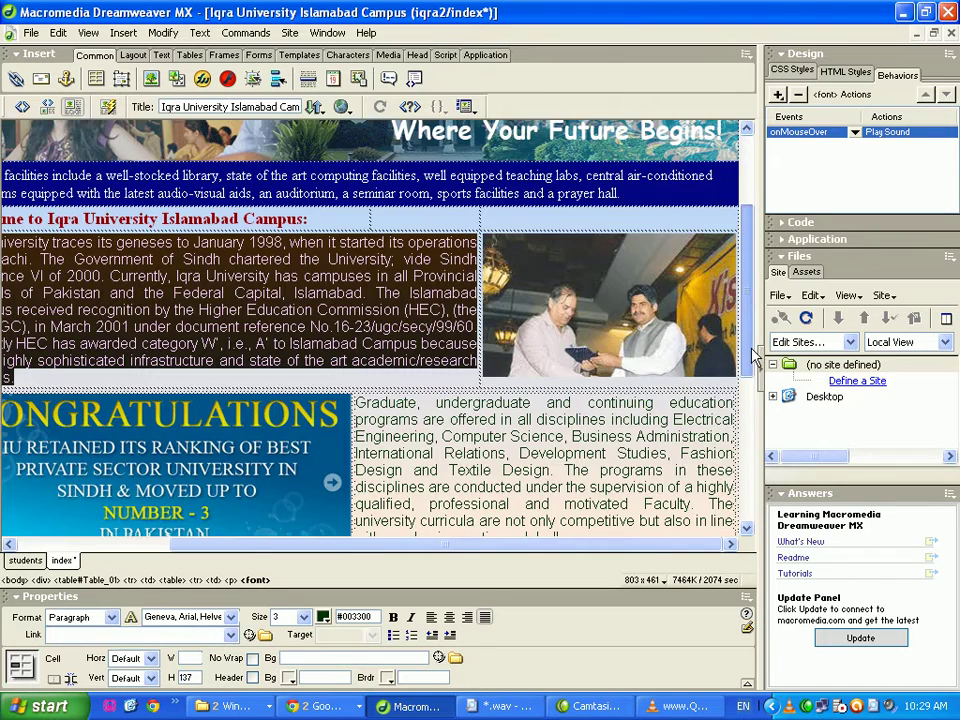
scroll(755, 355, "up", 2)
left_click(493, 500)
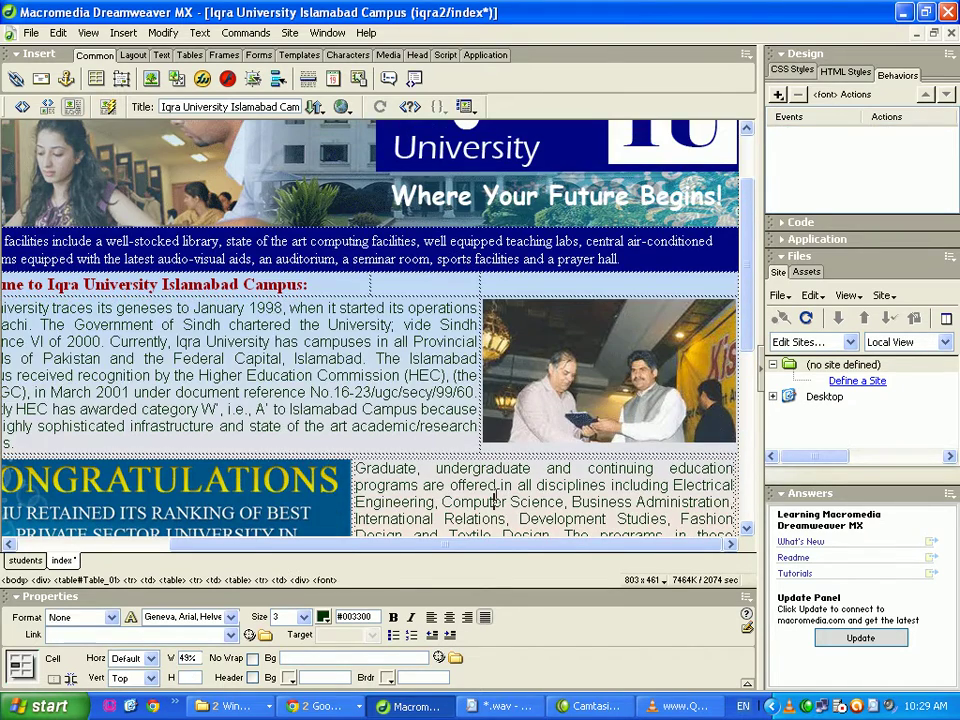
left_click(572, 350)
scroll(750, 214, "up", 3)
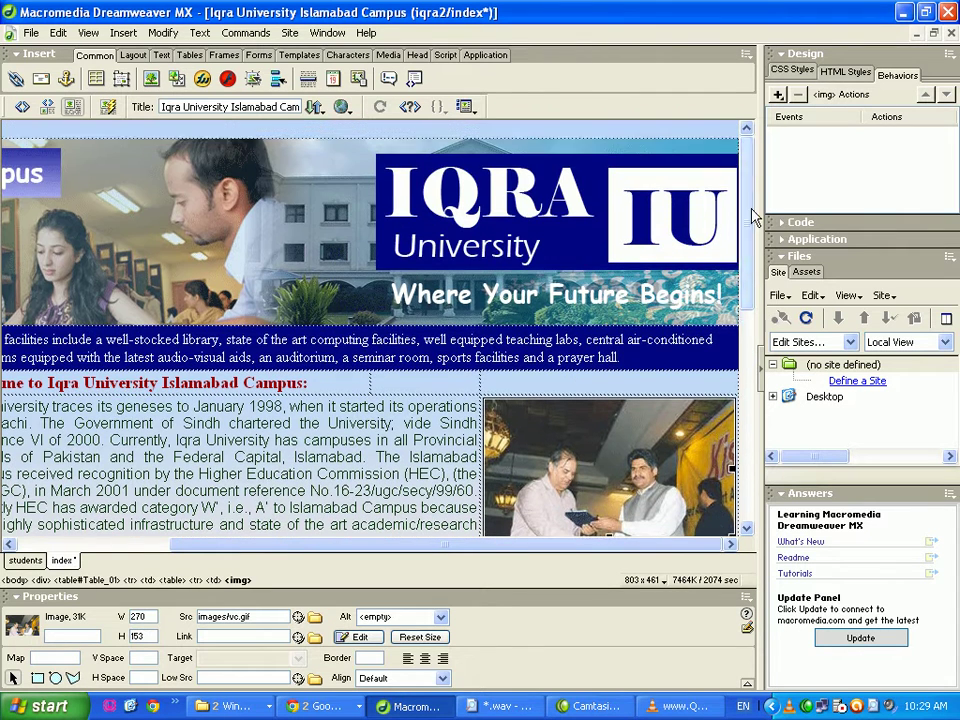
left_click(420, 268)
left_click(220, 425)
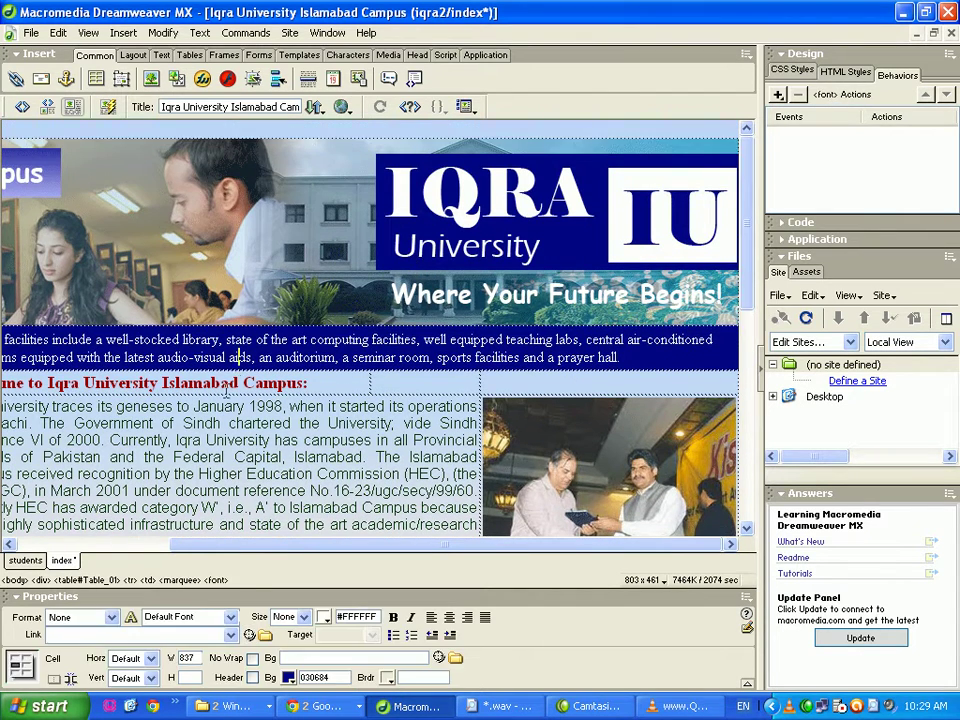
scroll(277, 354, "down", 5)
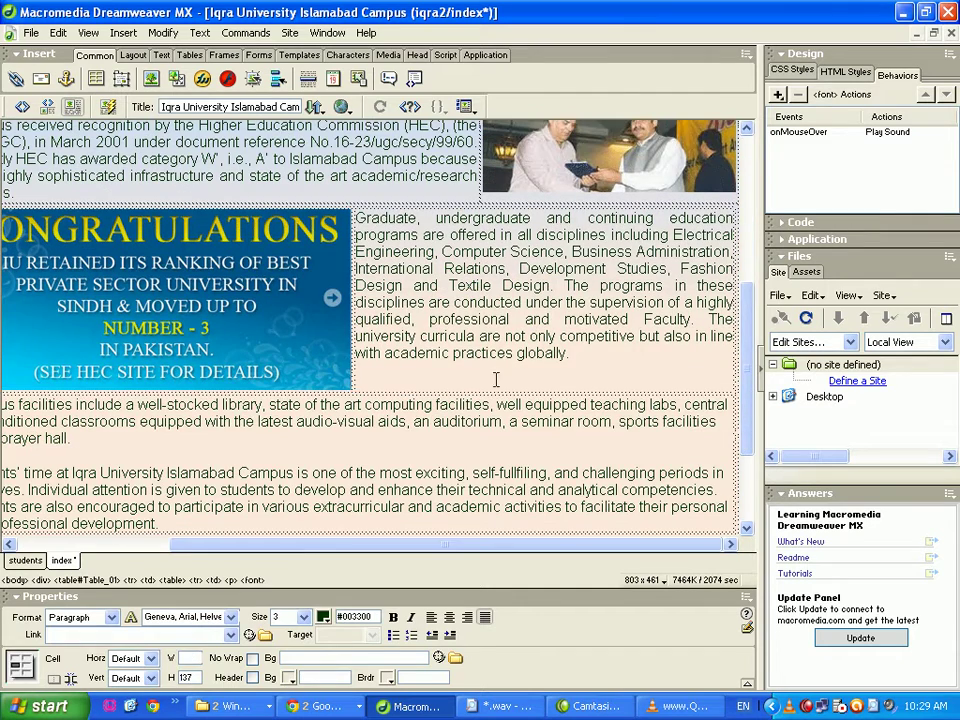
left_click(277, 354)
left_click(378, 237)
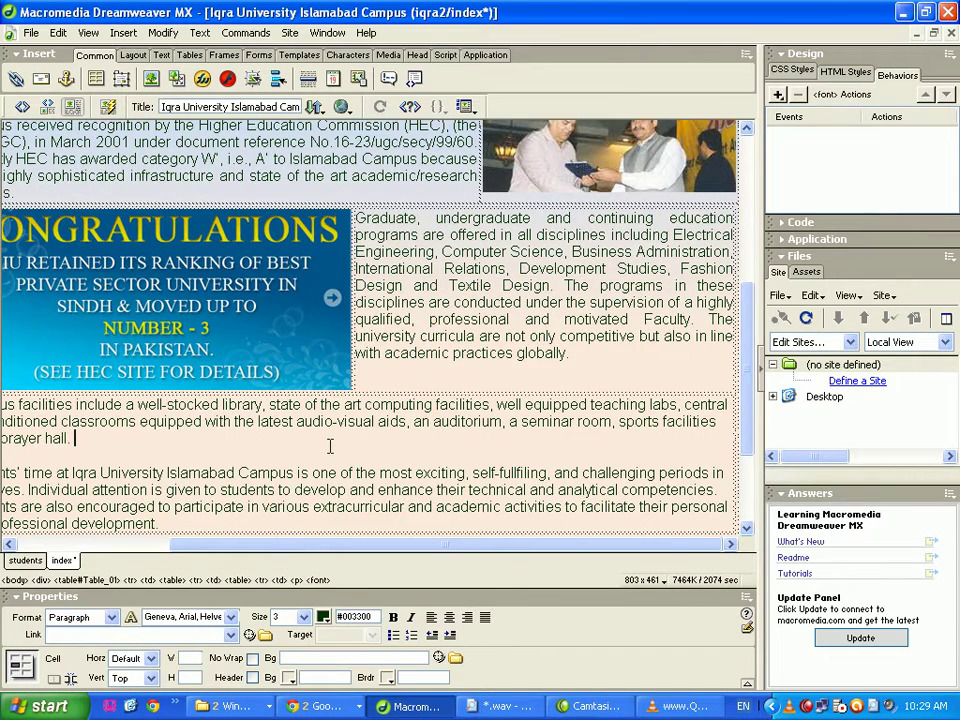
left_click_drag(742, 309, 748, 140)
left_click(273, 475)
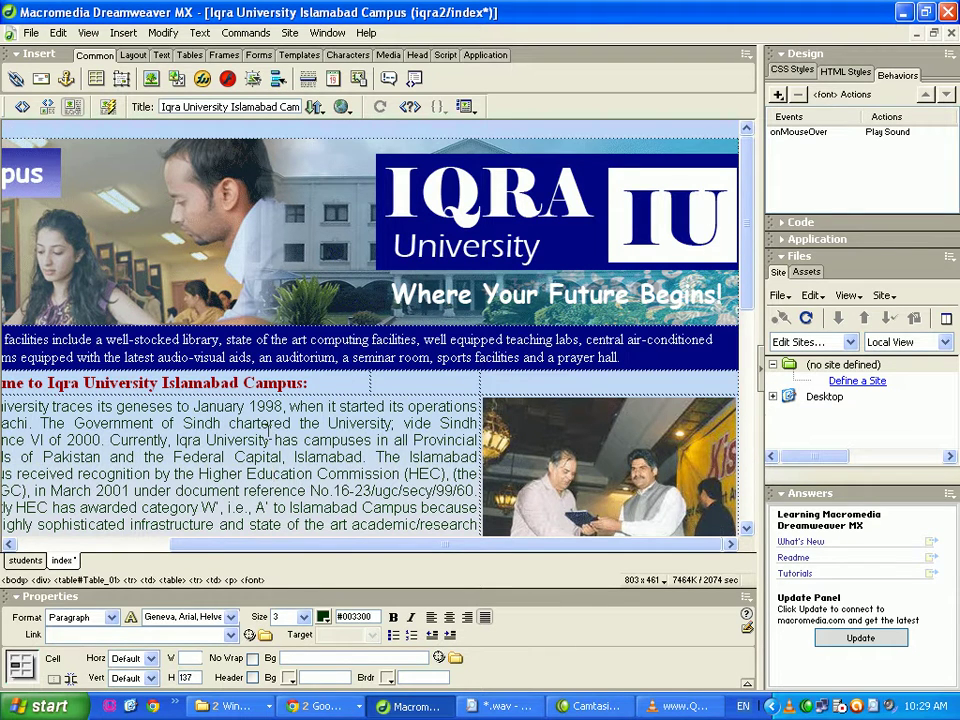
- View the trigger events available for the paragraph's Play Sound behavior without choosing another one
left_click(830, 132)
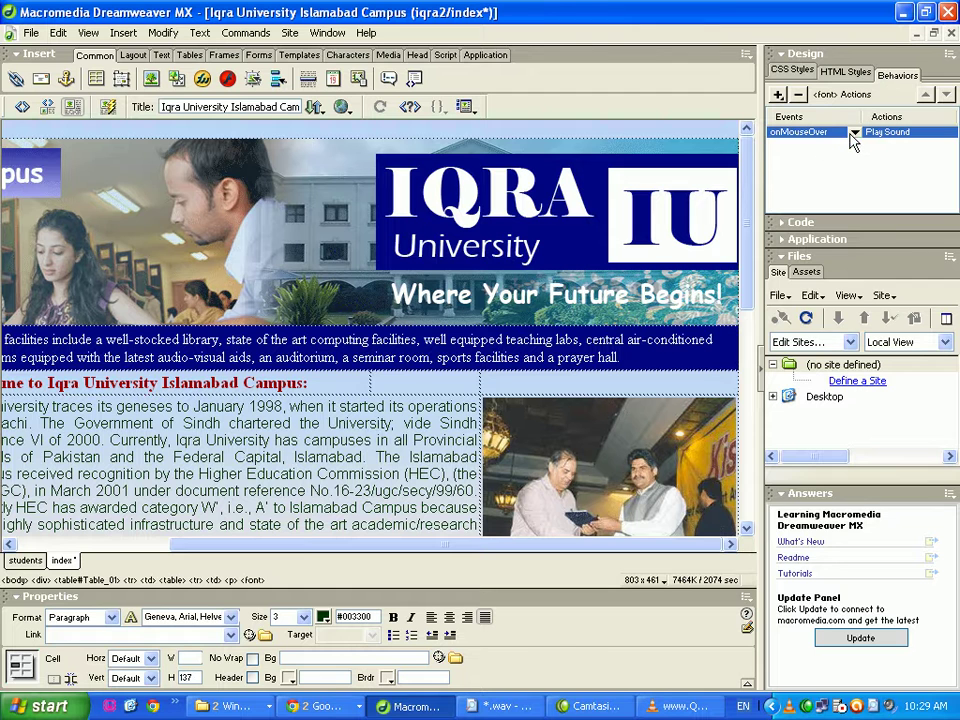
left_click(854, 134)
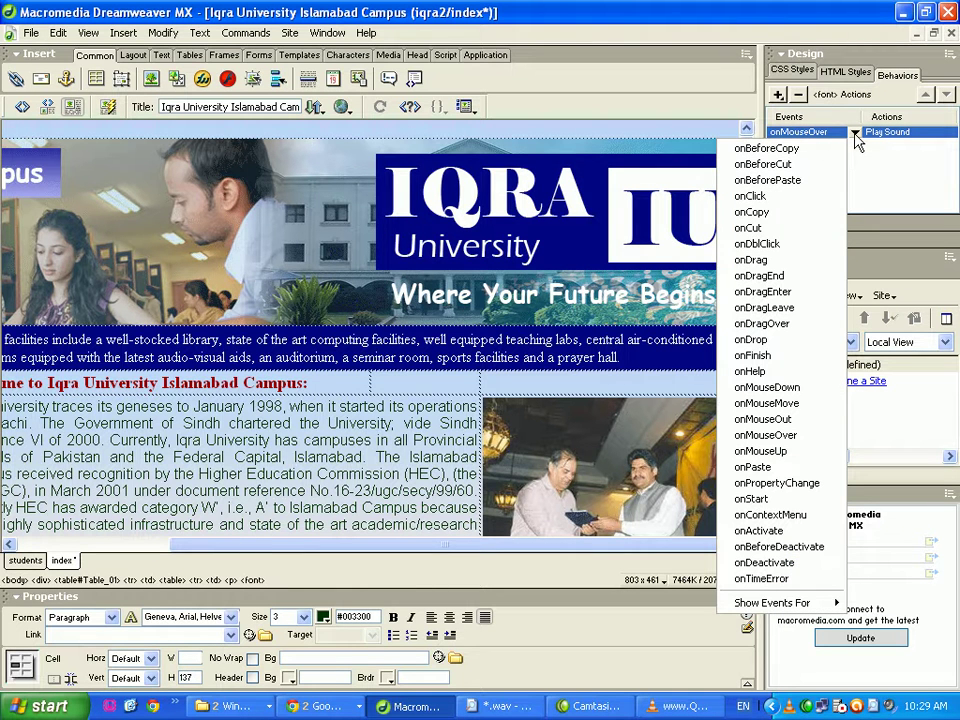
left_click(872, 188)
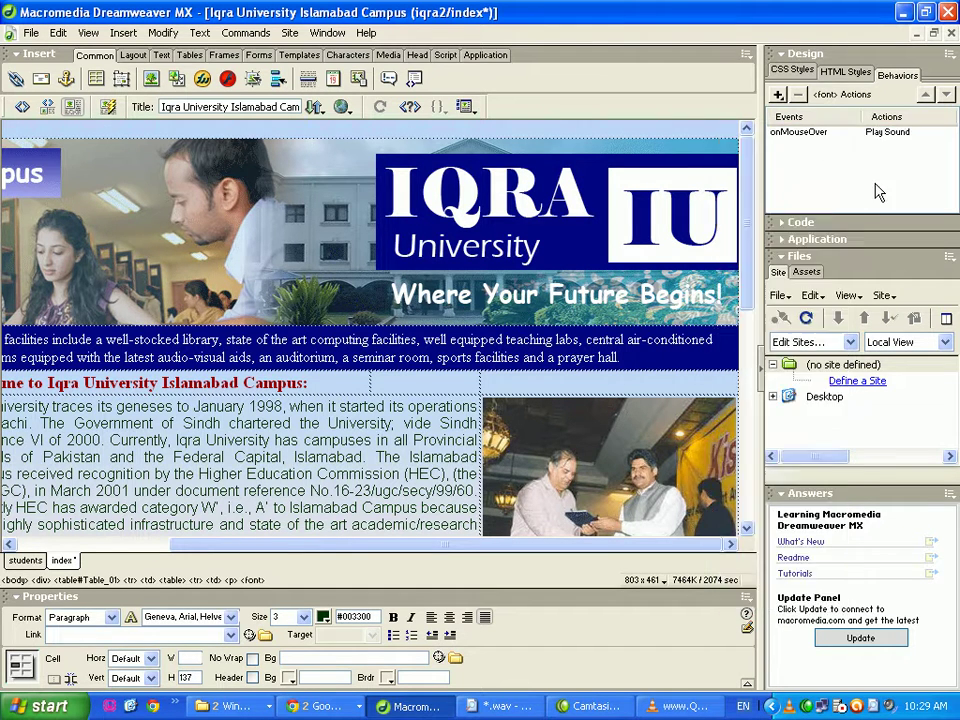
- Save the index page with the paragraph's Play Sound behavior
left_click(349, 264)
left_click(162, 423)
left_click_drag(214, 545, 45, 548)
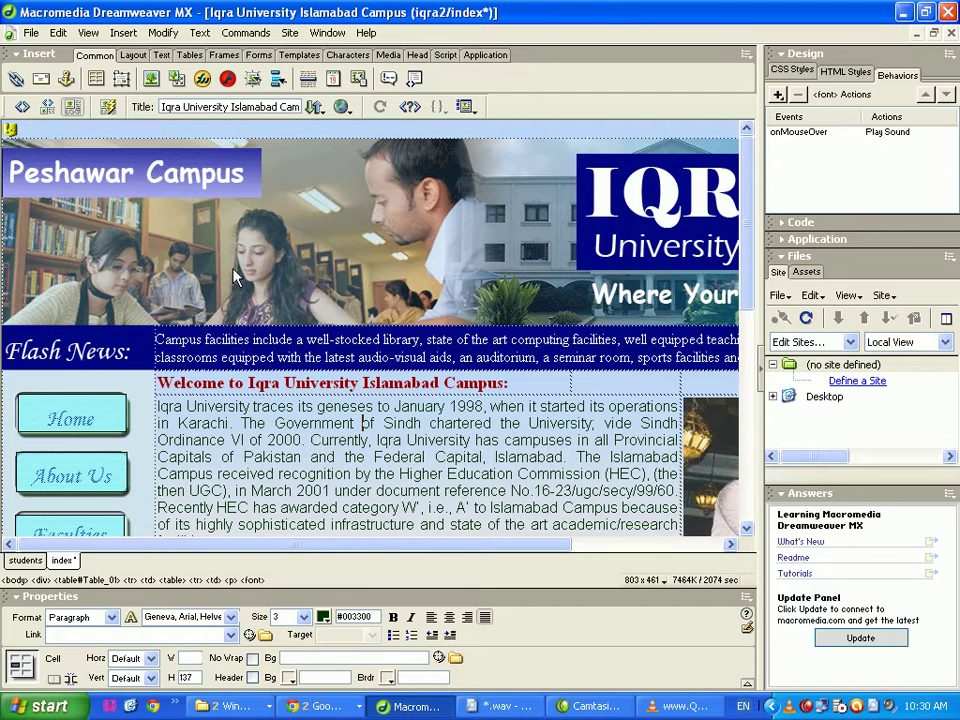
left_click(31, 36)
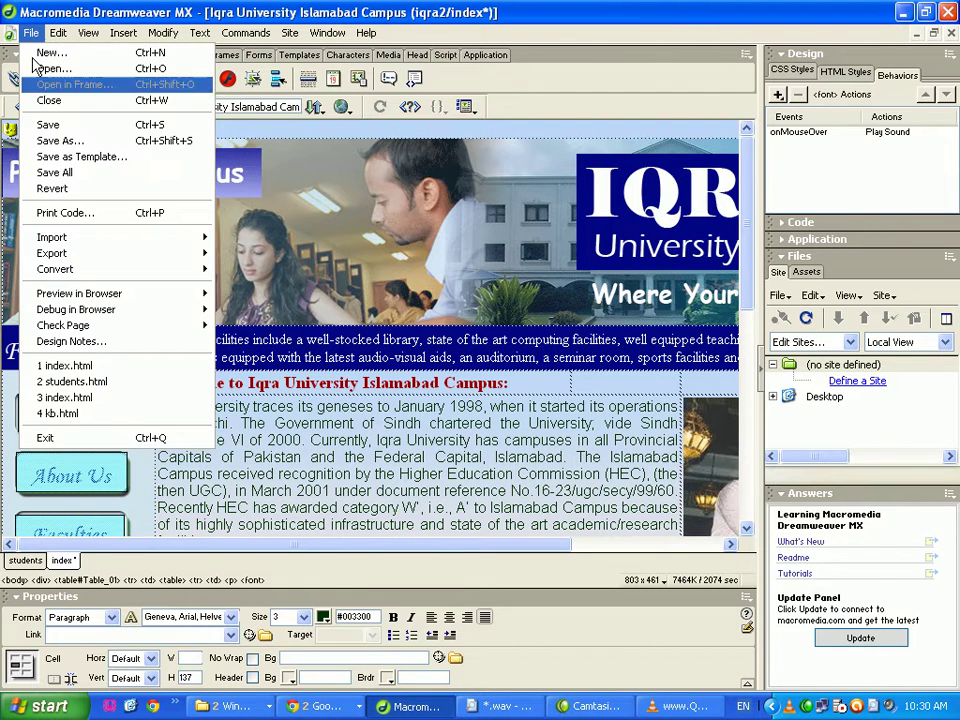
left_click(43, 123)
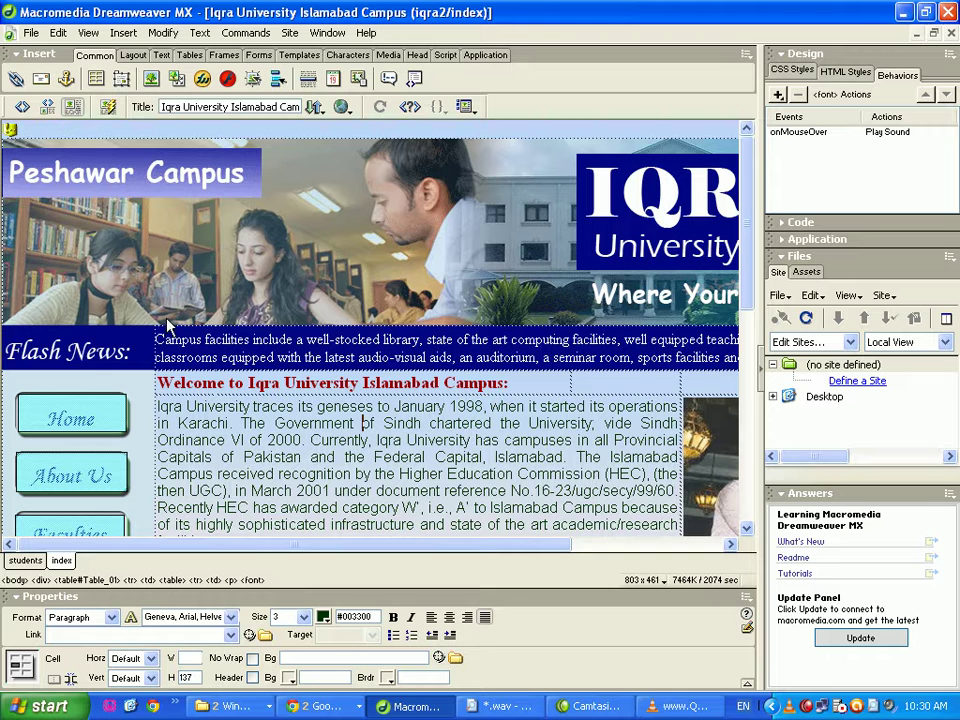
- Switch to VLC media player and pause the Gul Aza Rukh naat
left_click(818, 135)
left_click(670, 706)
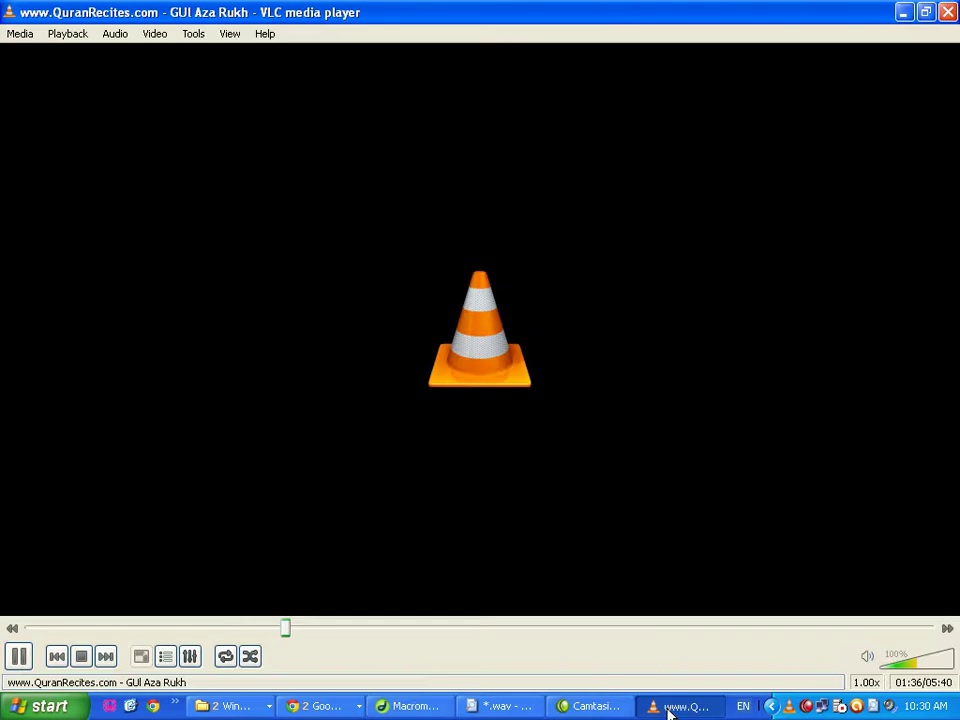
left_click(18, 656)
- Switch to the Chrome window showing the Iqra University site and close its empty new tab
left_click(330, 707)
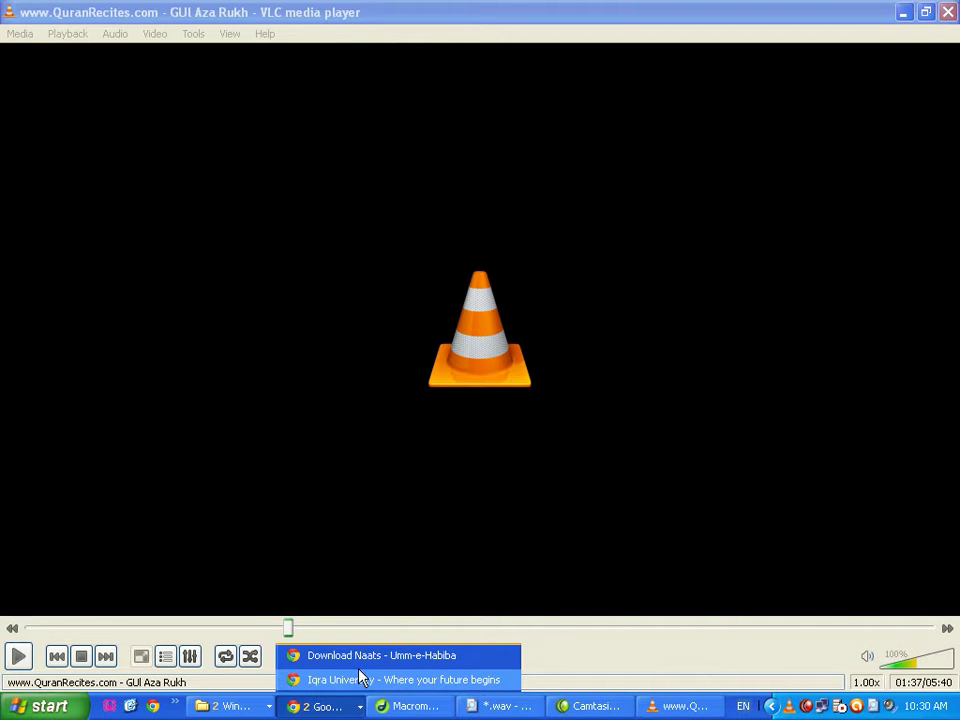
left_click(360, 680)
left_click(207, 12)
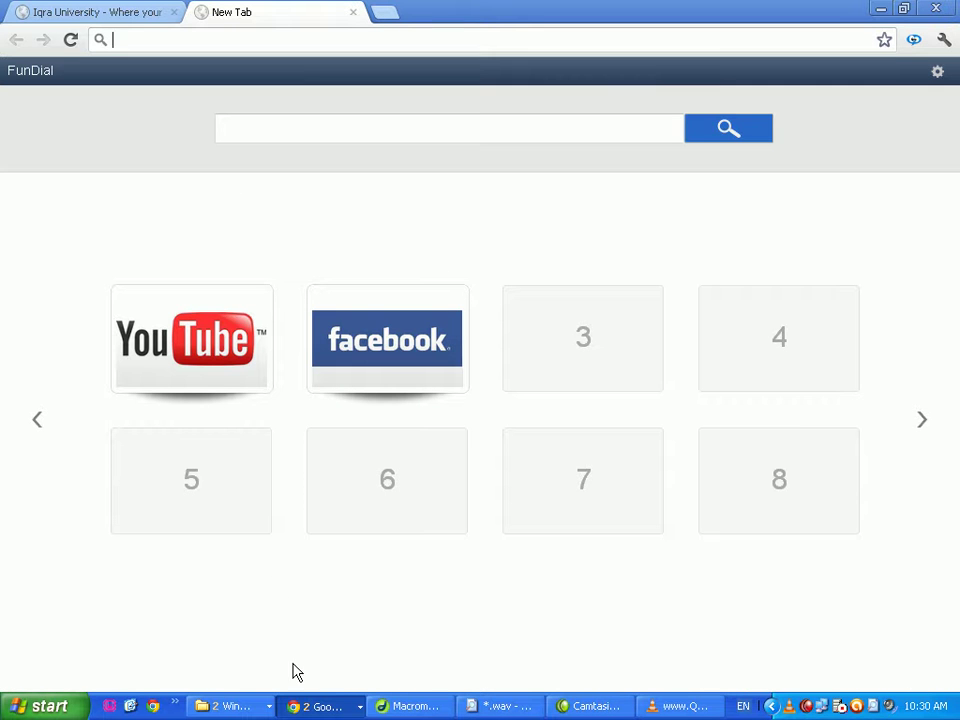
left_click(353, 12)
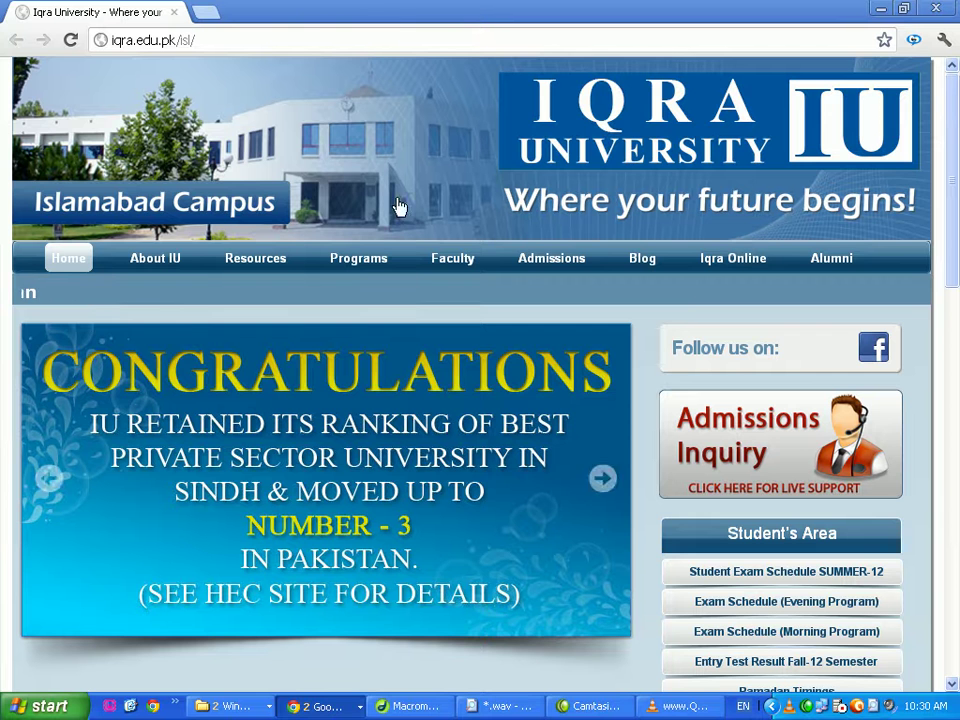
- Open index from the iqra2 folder inside web designing Pashto to test it in Chrome, and close its tab
left_click(262, 706)
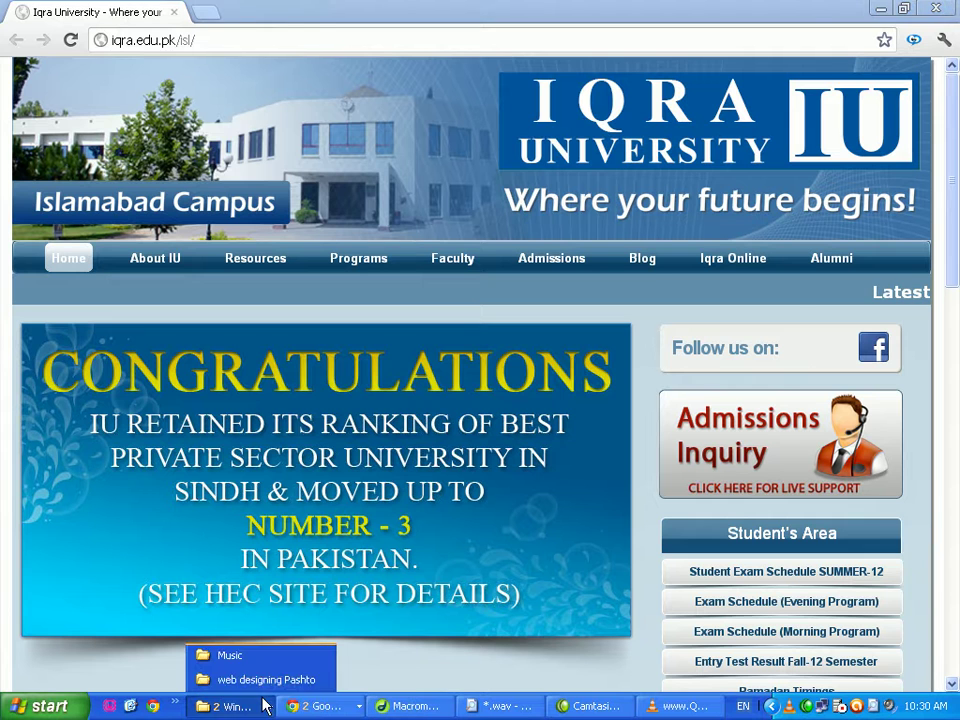
left_click(244, 679)
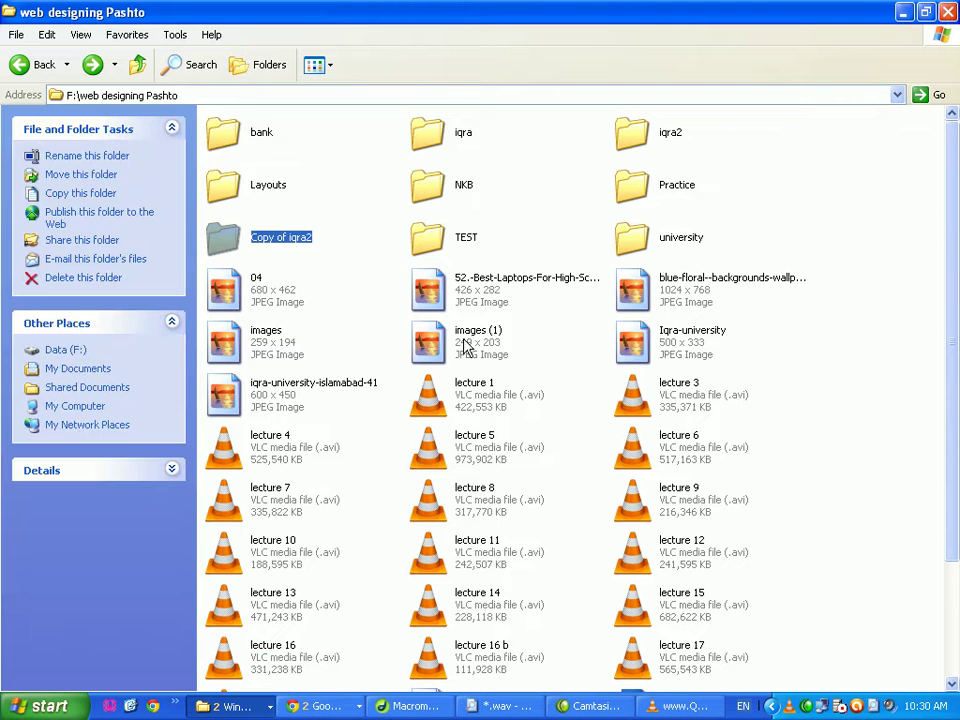
left_click(637, 133)
double_click(637, 133)
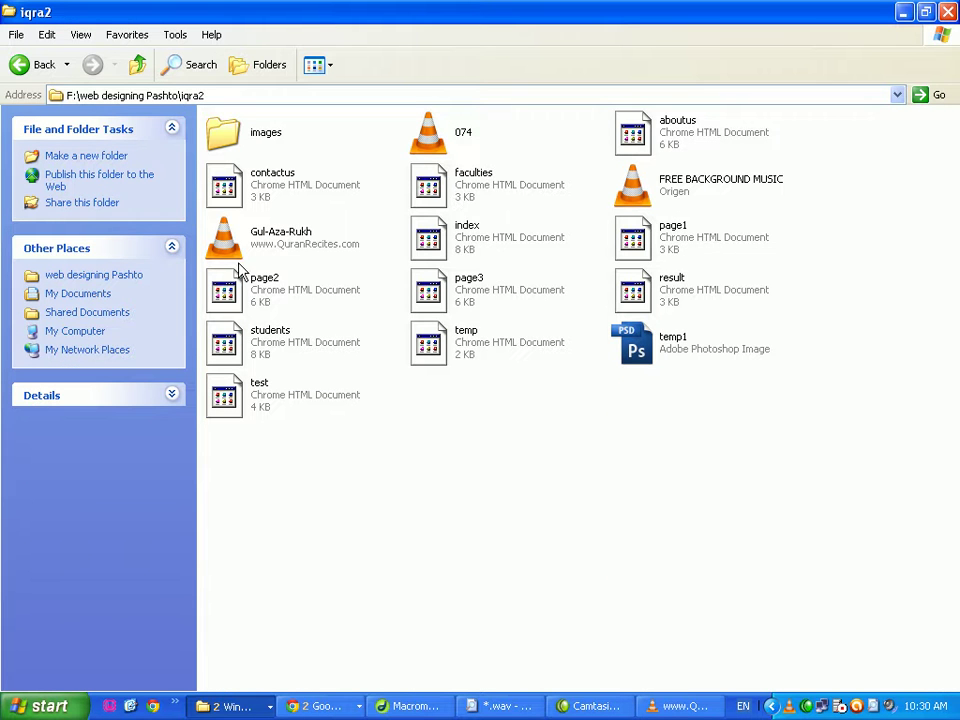
right_click(429, 241)
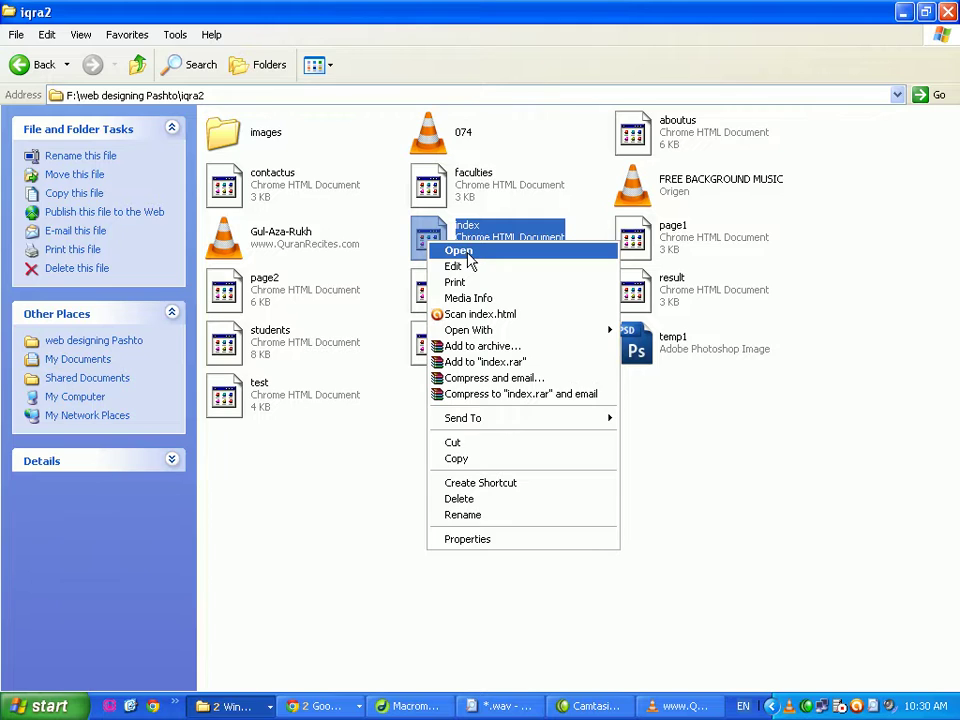
left_click(462, 251)
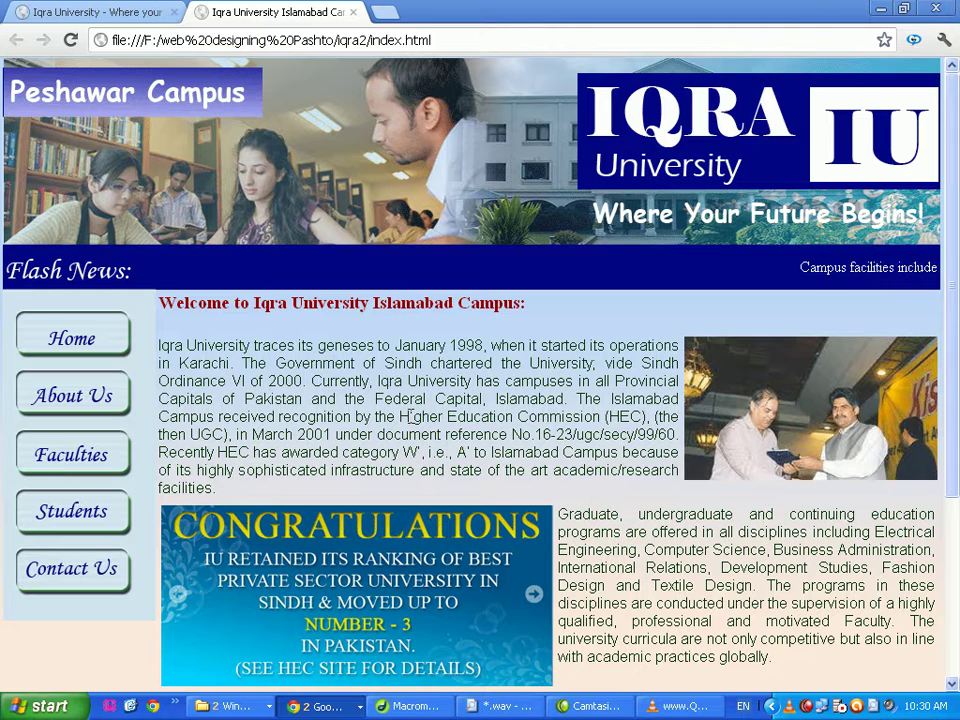
left_click(352, 12)
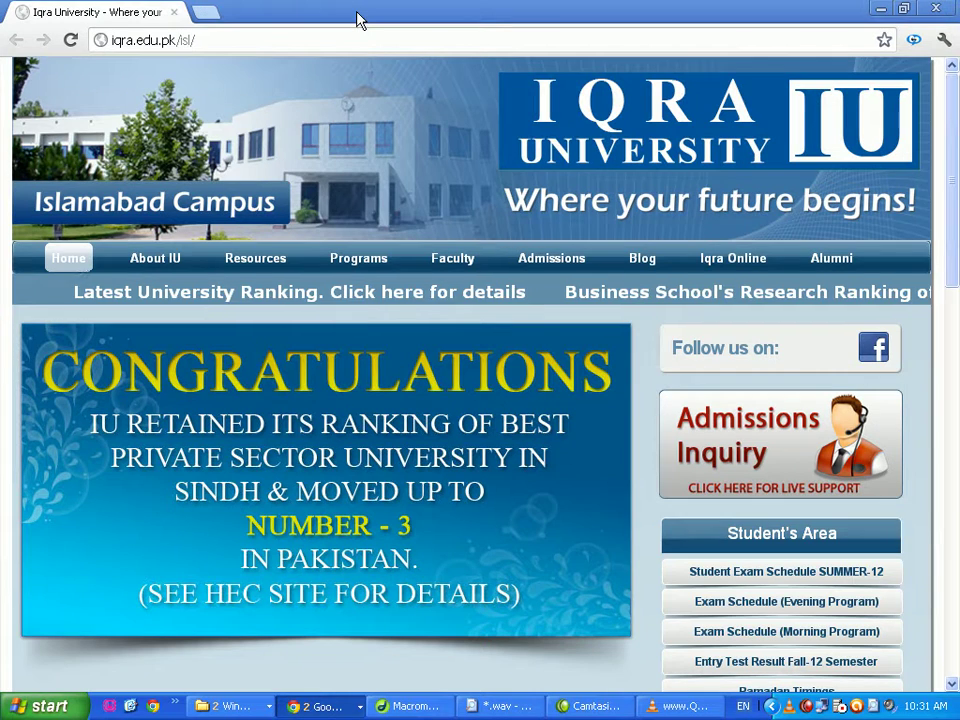
- Switch back to Dreamweaver and delete the MM_controlSound script block from the head of the index page's code
left_click(598, 706)
left_click(415, 706)
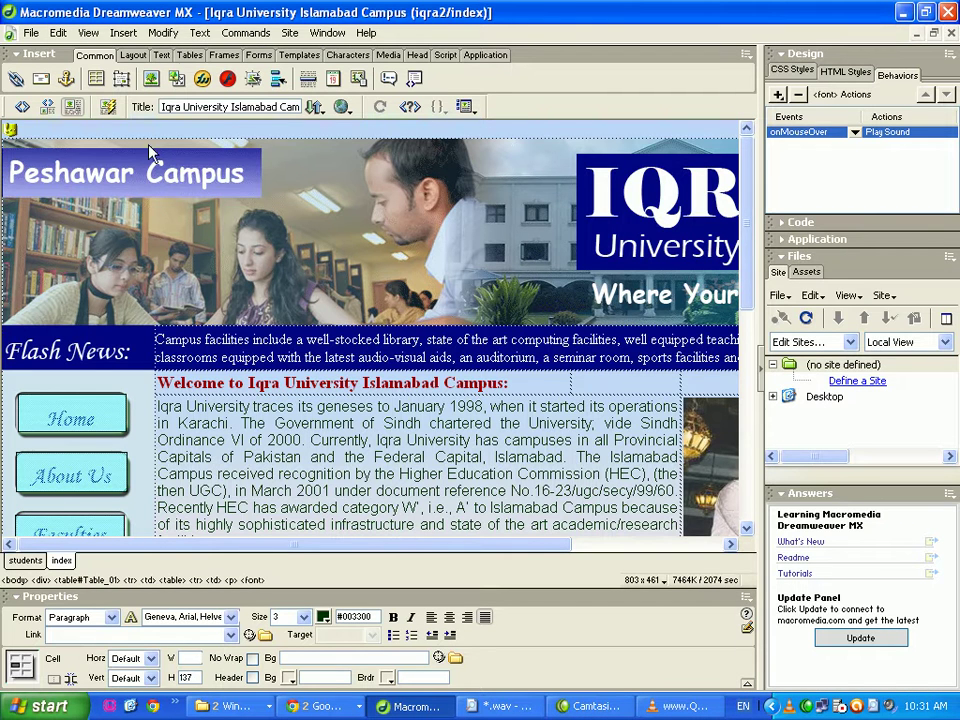
left_click(20, 108)
scroll(460, 300, "up", 9)
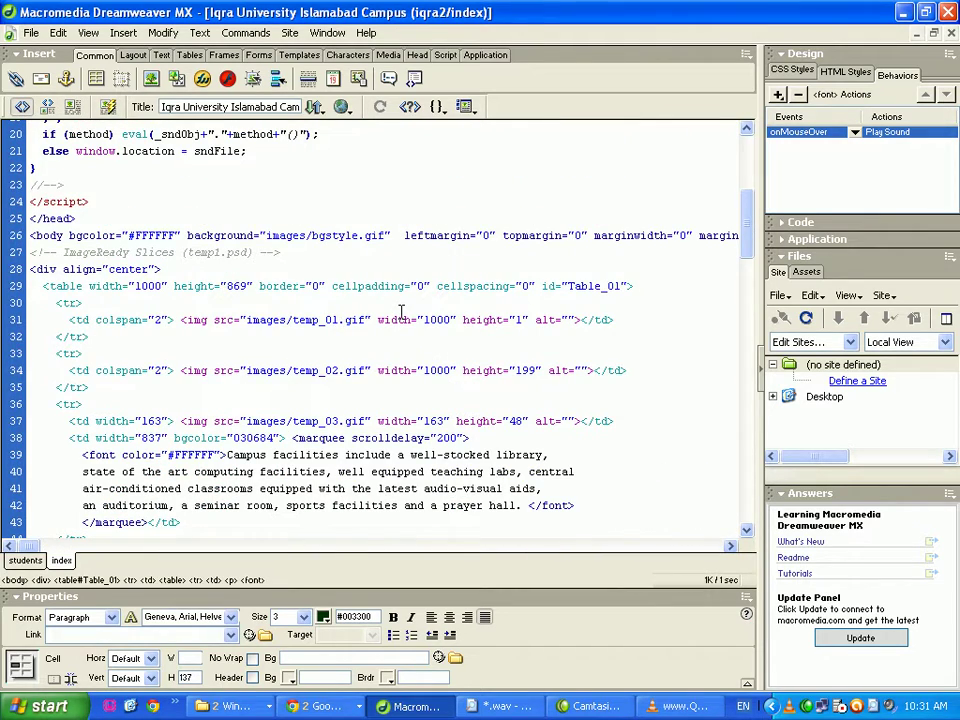
scroll(401, 311, "up", 6)
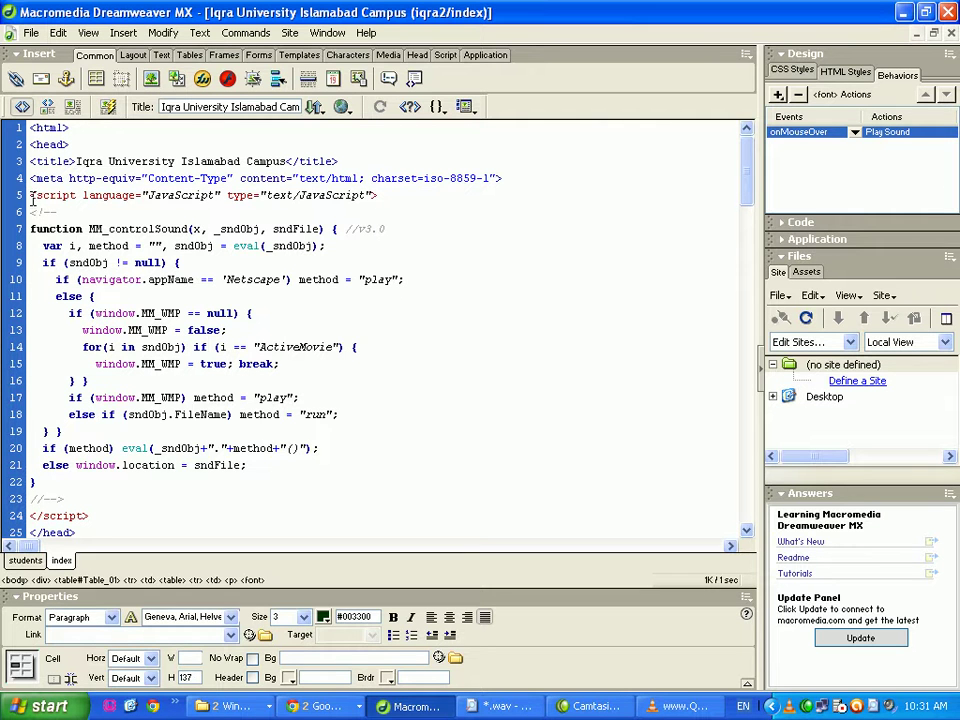
left_click_drag(32, 197, 154, 507)
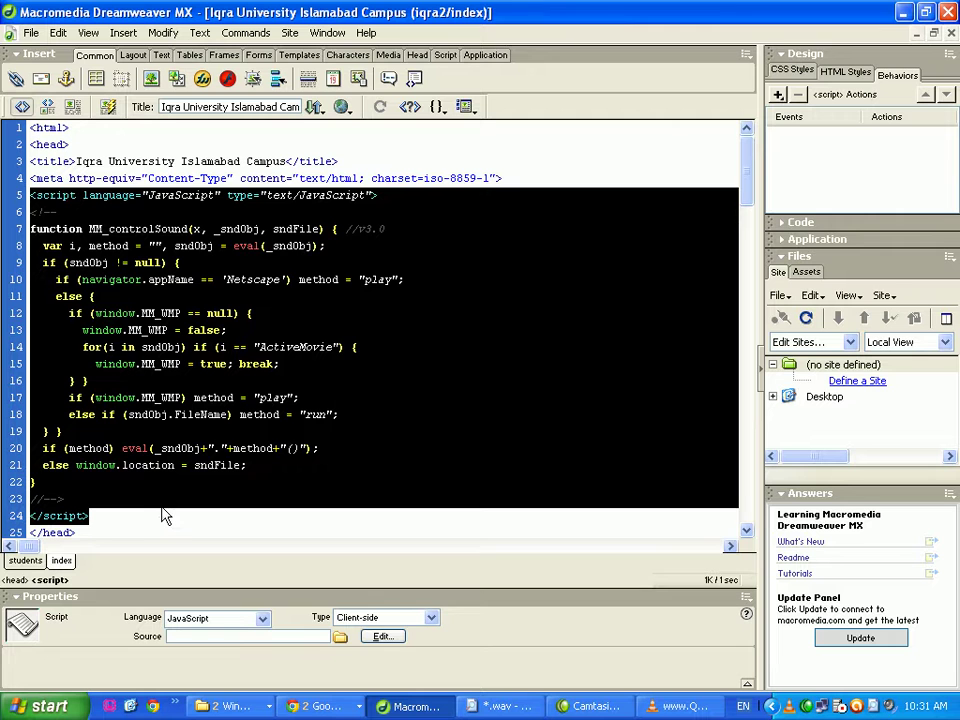
key("Delete")
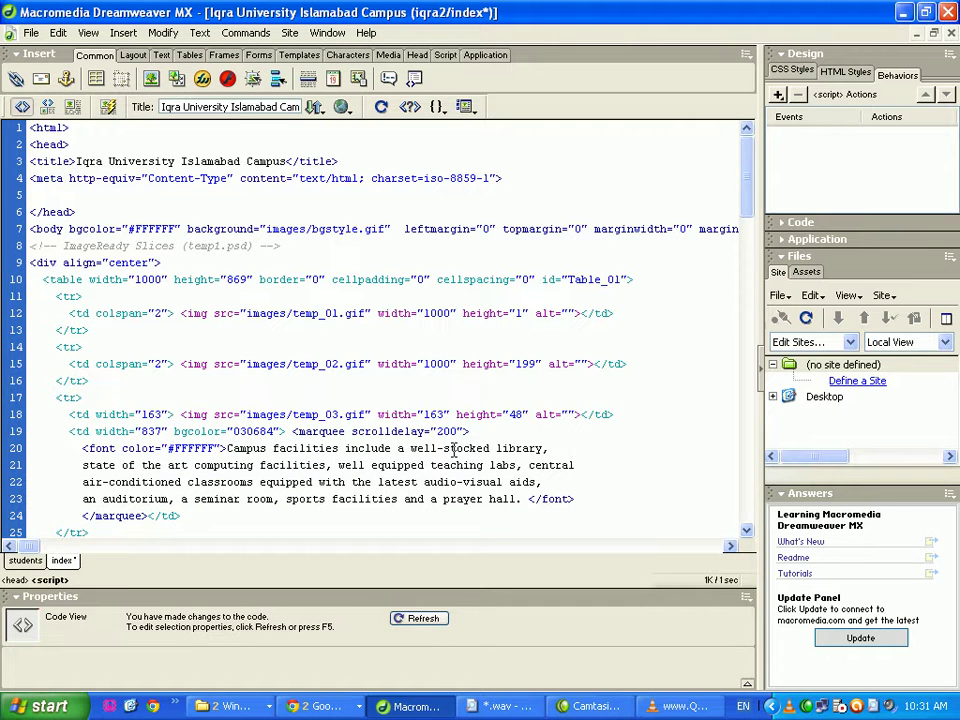
- Save the index page
scroll(340, 458, "down", 7)
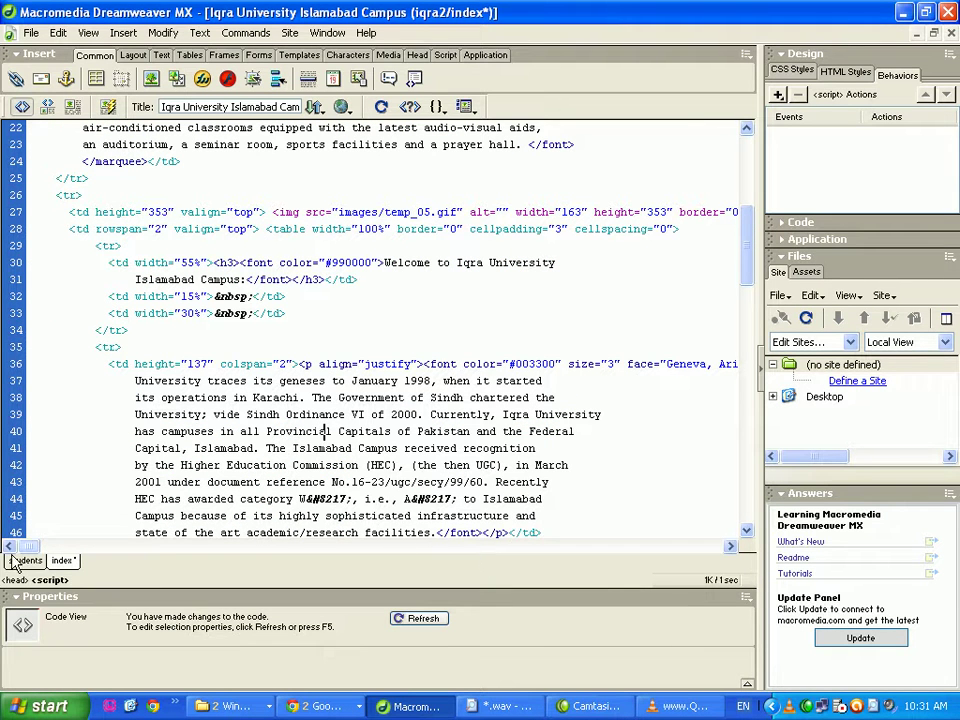
left_click_drag(30, 548, 31, 550)
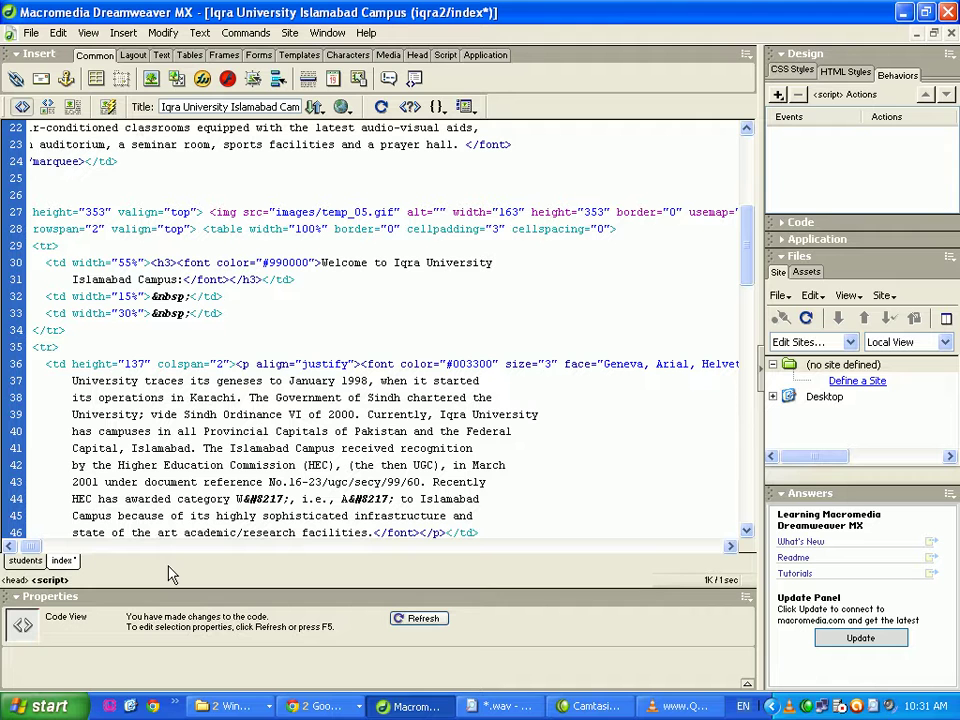
left_click(31, 33)
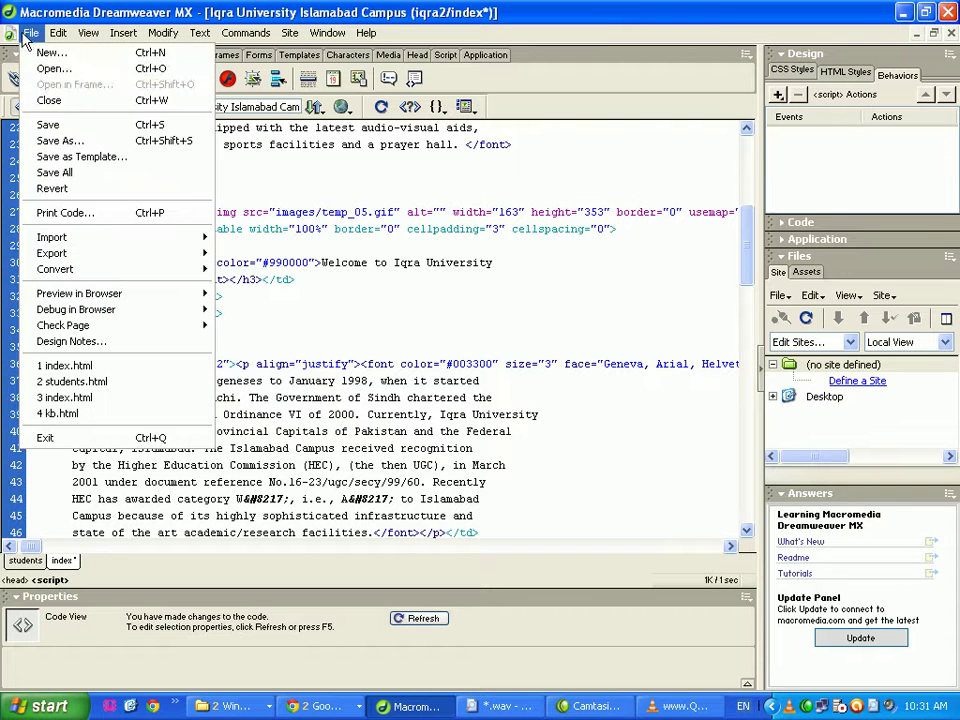
left_click(49, 124)
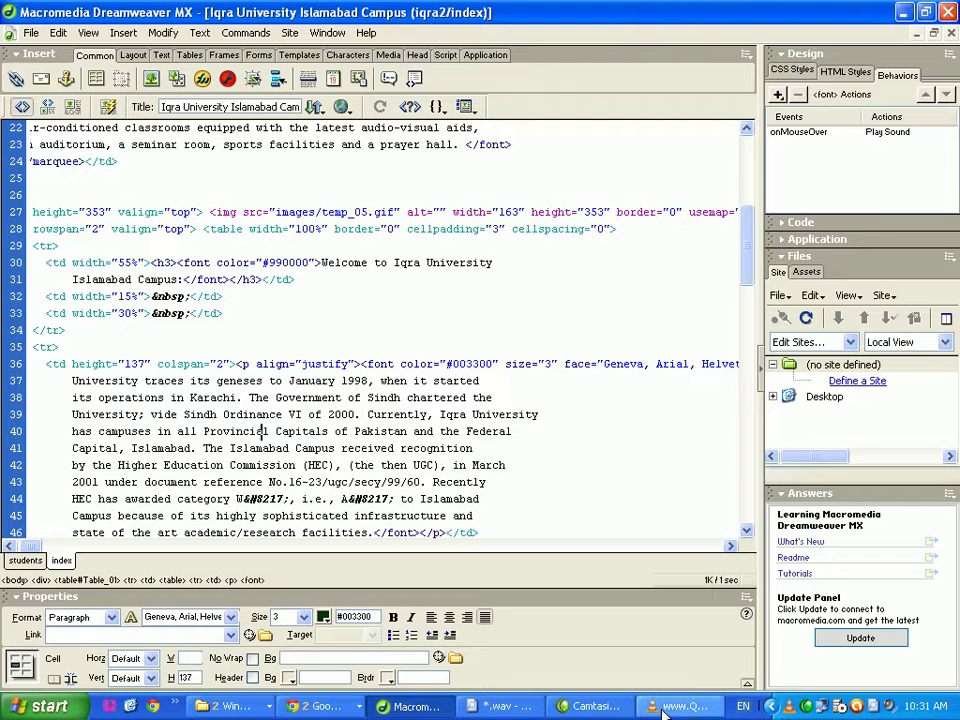
- Switch to the Chrome window with the Download Naats page and close the oonly.com tab
left_click(300, 706)
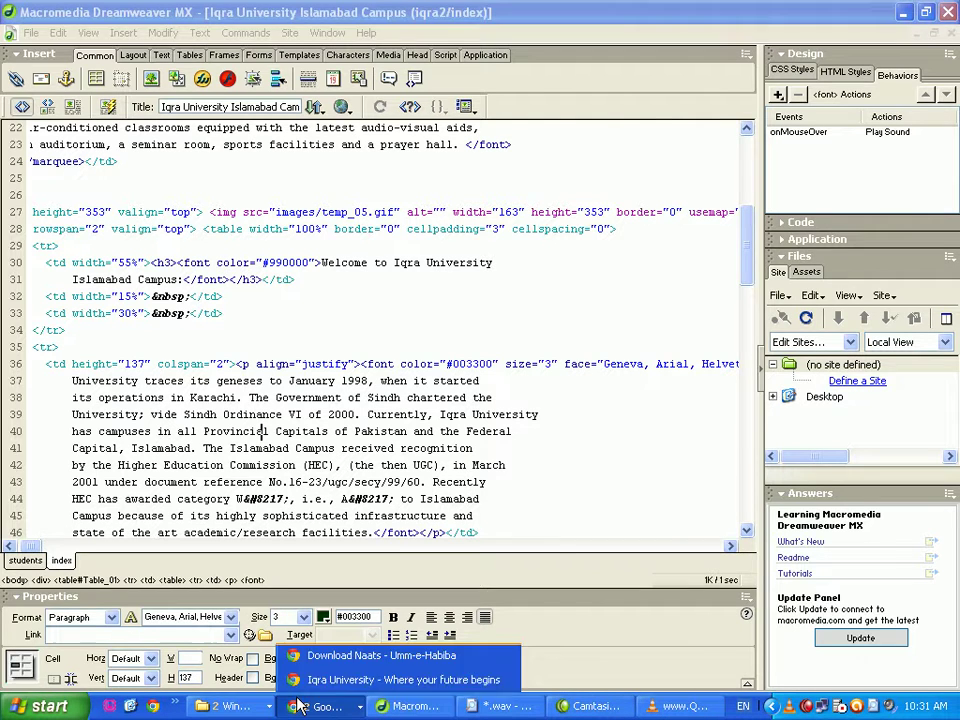
left_click(330, 655)
left_click(424, 14)
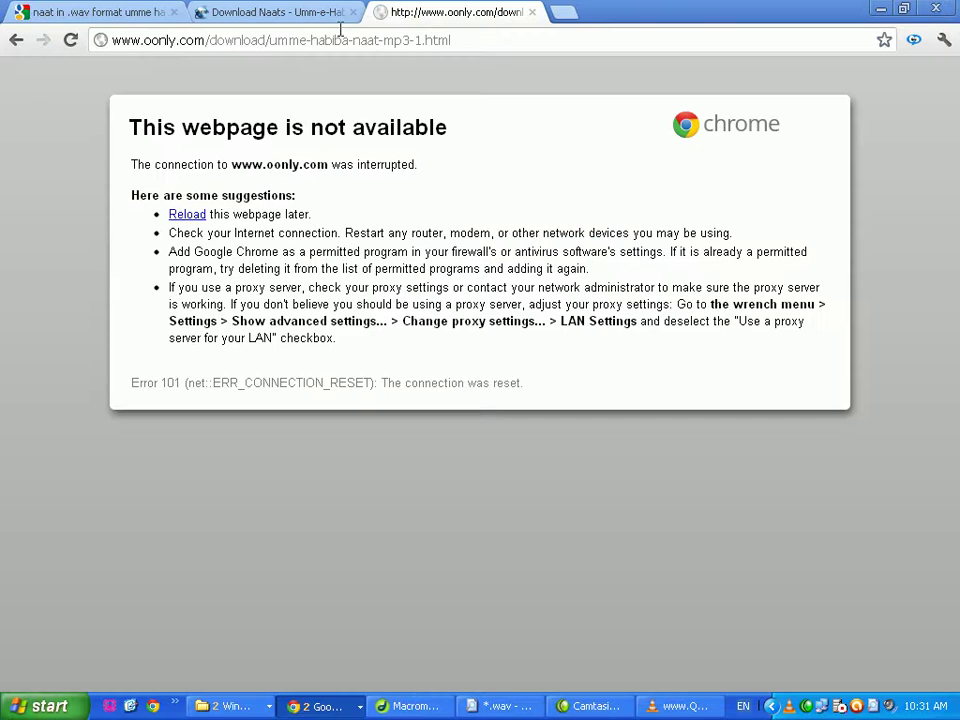
left_click(116, 12)
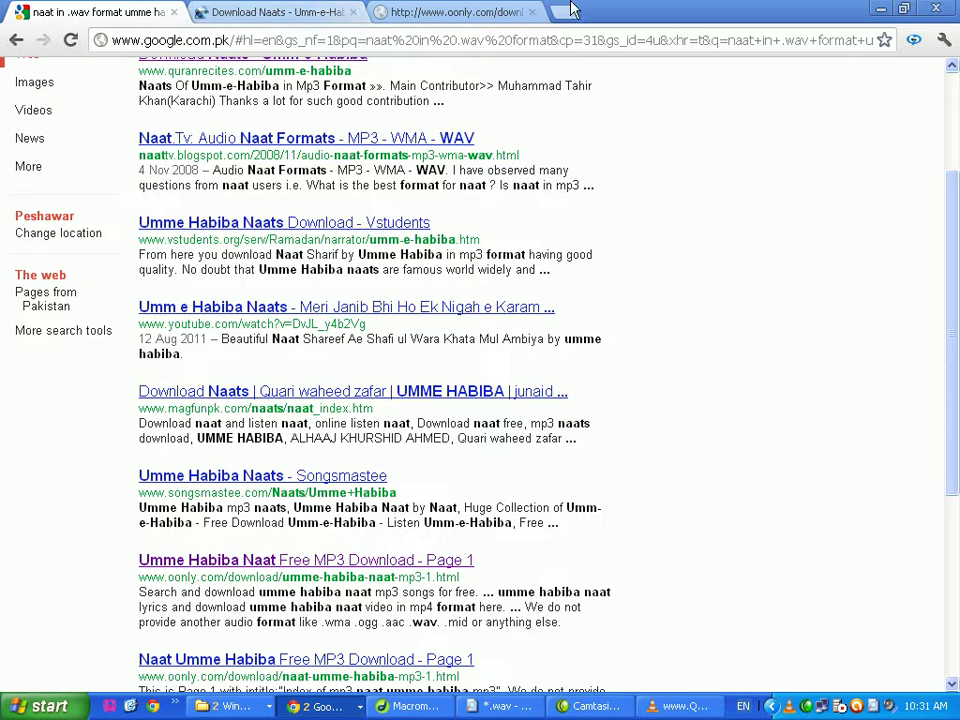
left_click(533, 13)
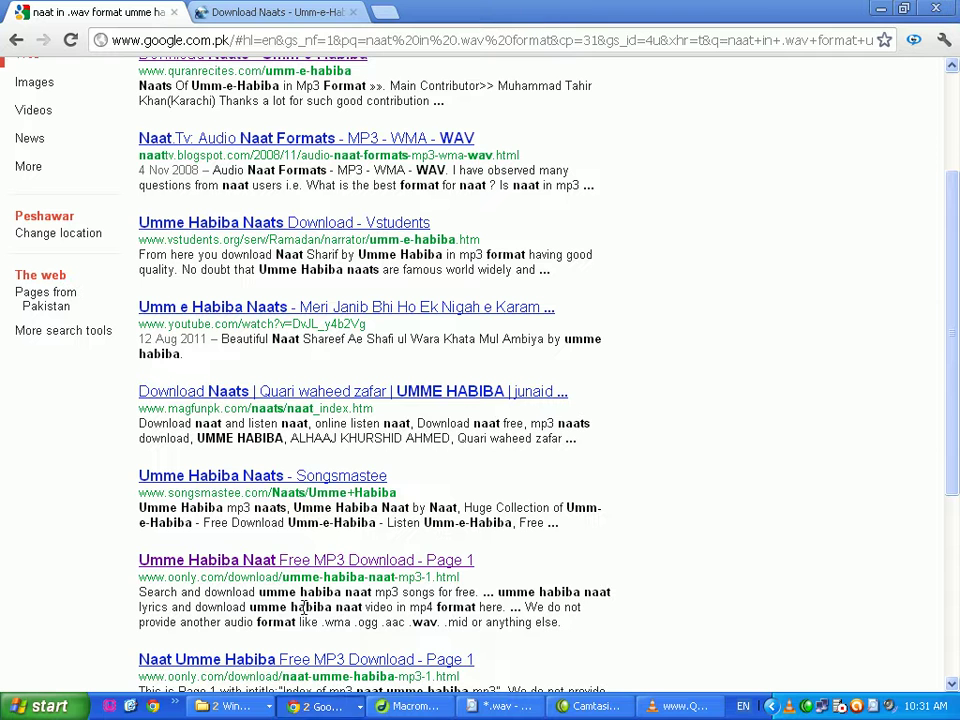
- Open index from the iqra2 folder in Google Chrome to test the saved page, and close its tab
left_click(258, 712)
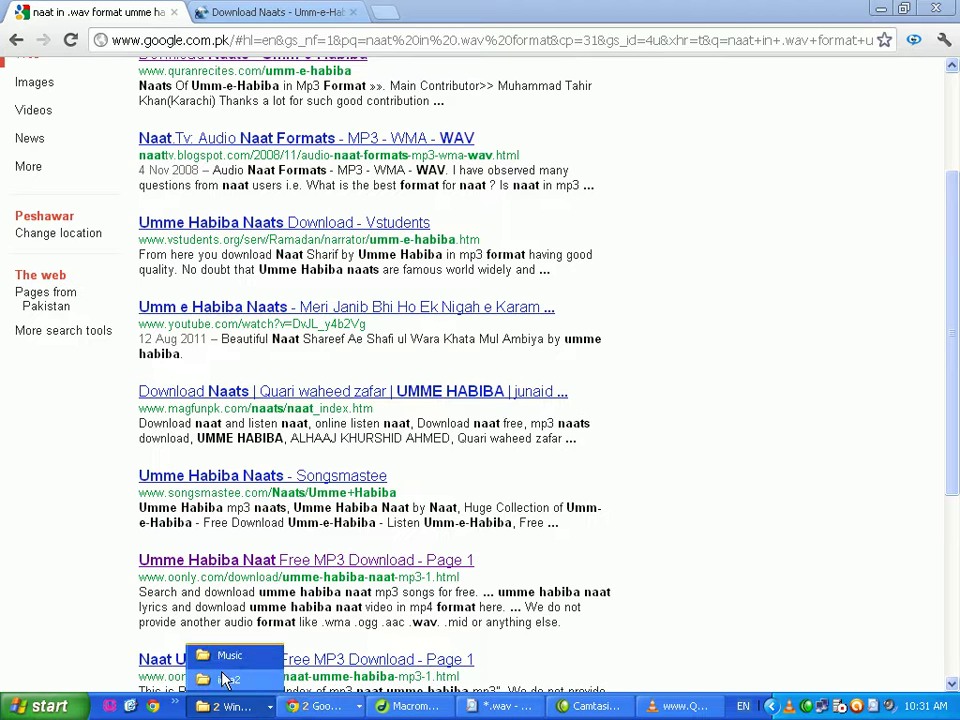
left_click(224, 677)
right_click(429, 244)
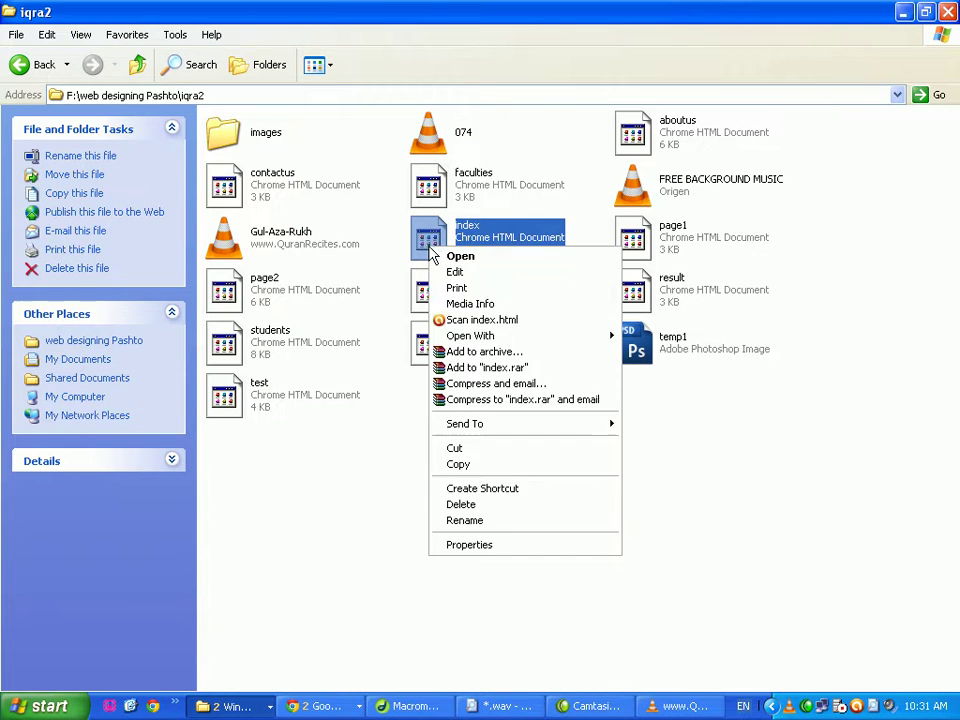
mouse_move(470, 337)
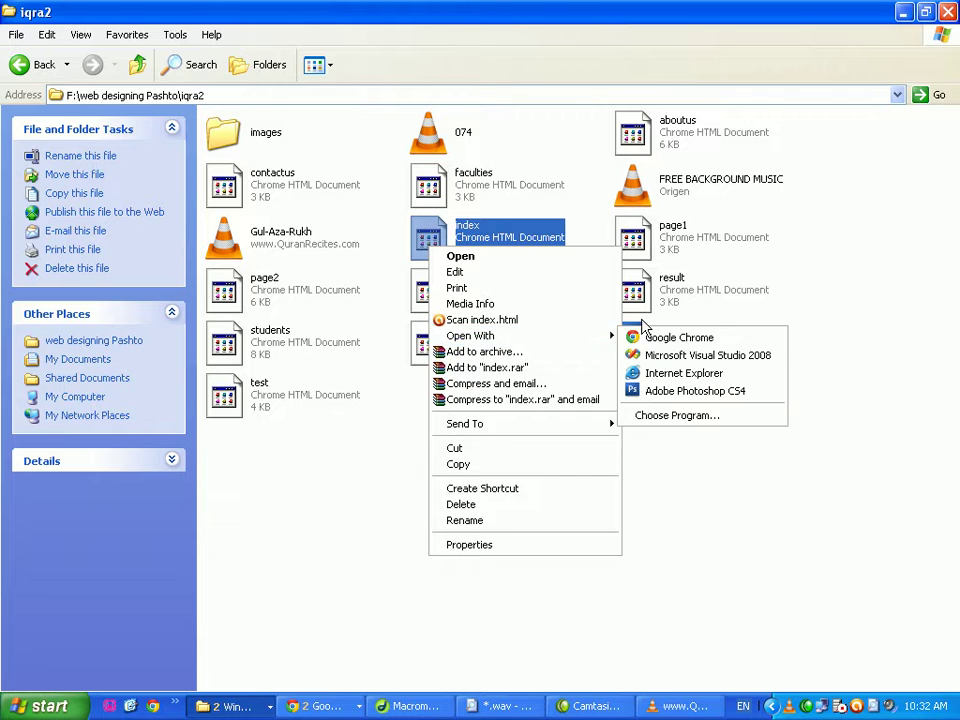
left_click(655, 337)
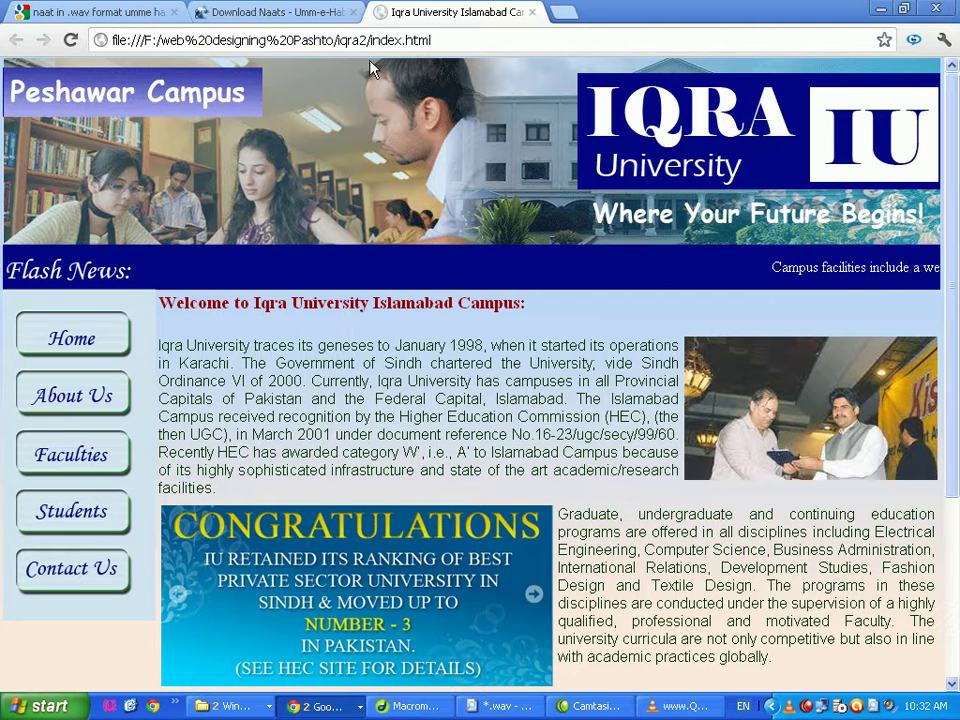
left_click(531, 12)
- Check the playback state in VLC media player and look up the sound file names in the iqra2 folder
left_click(660, 708)
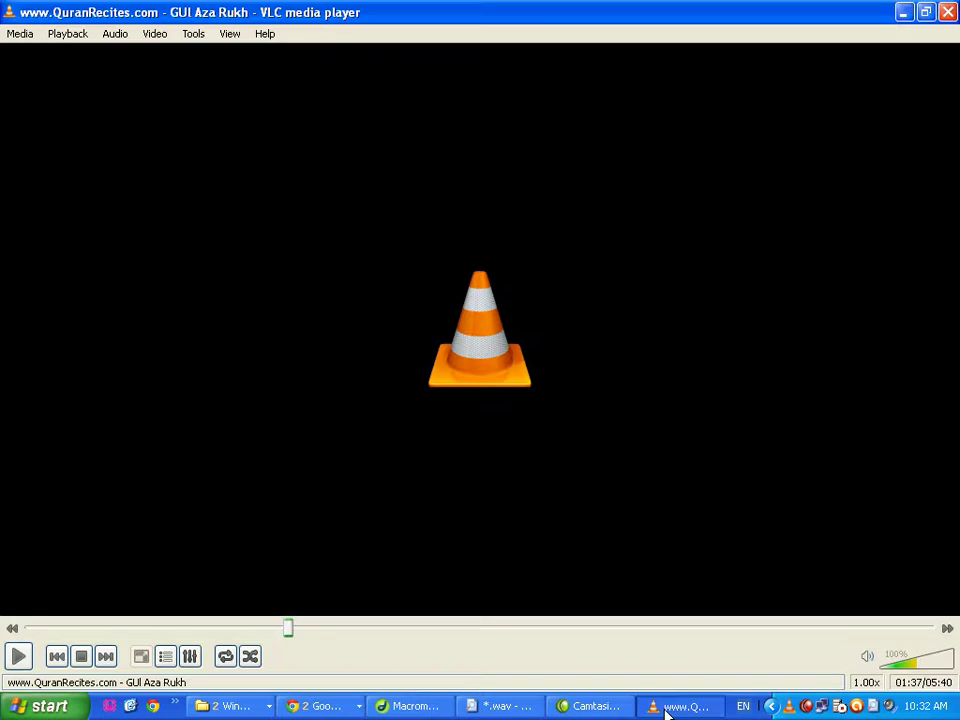
left_click(385, 708)
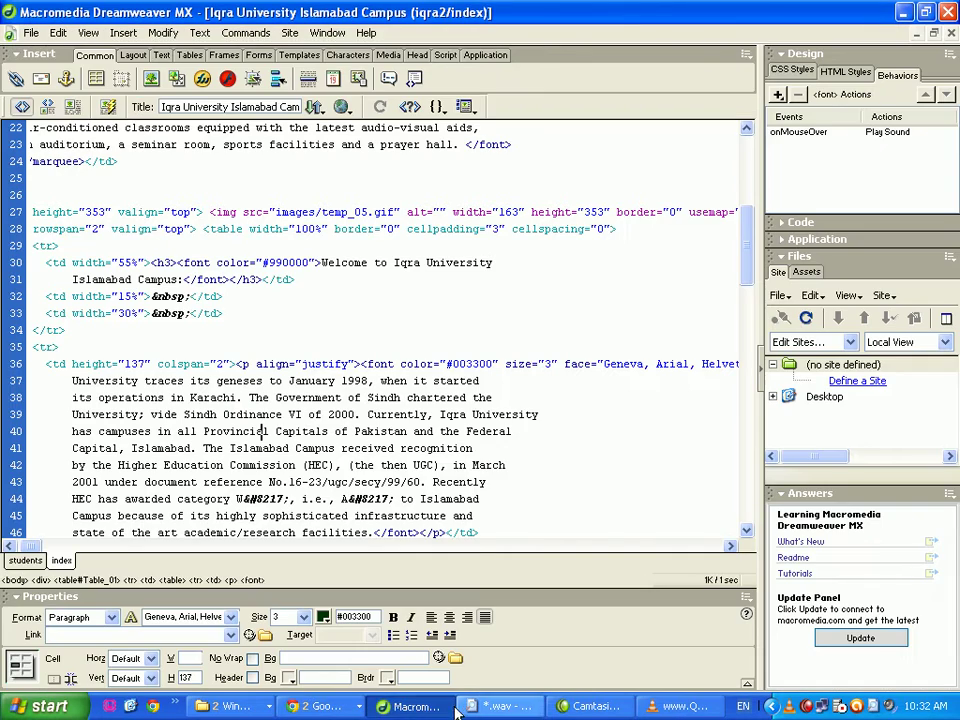
left_click(240, 706)
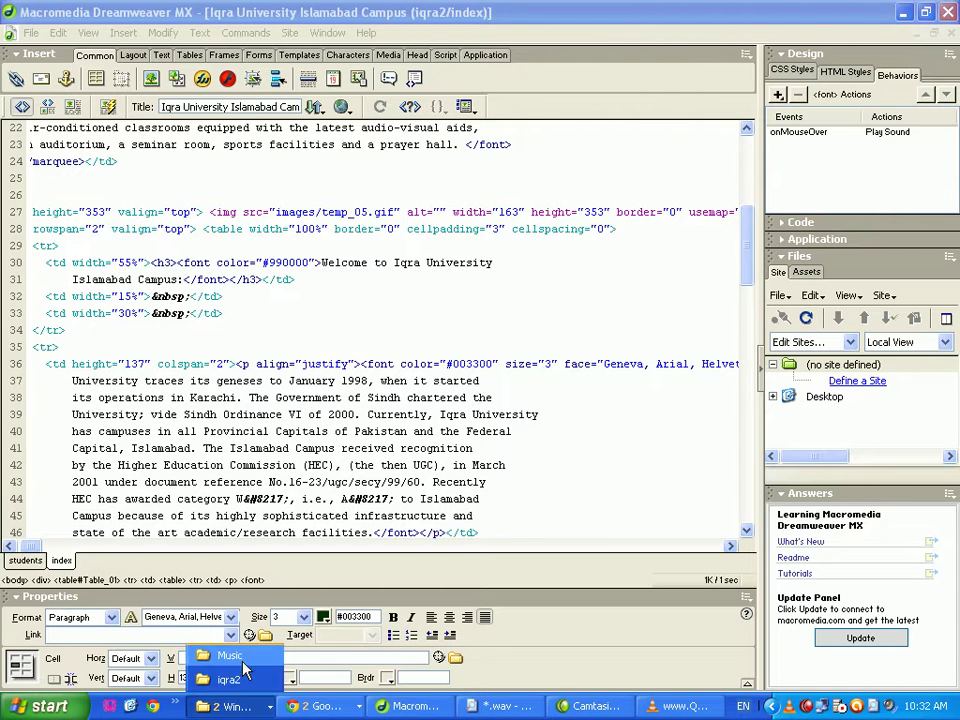
left_click(235, 680)
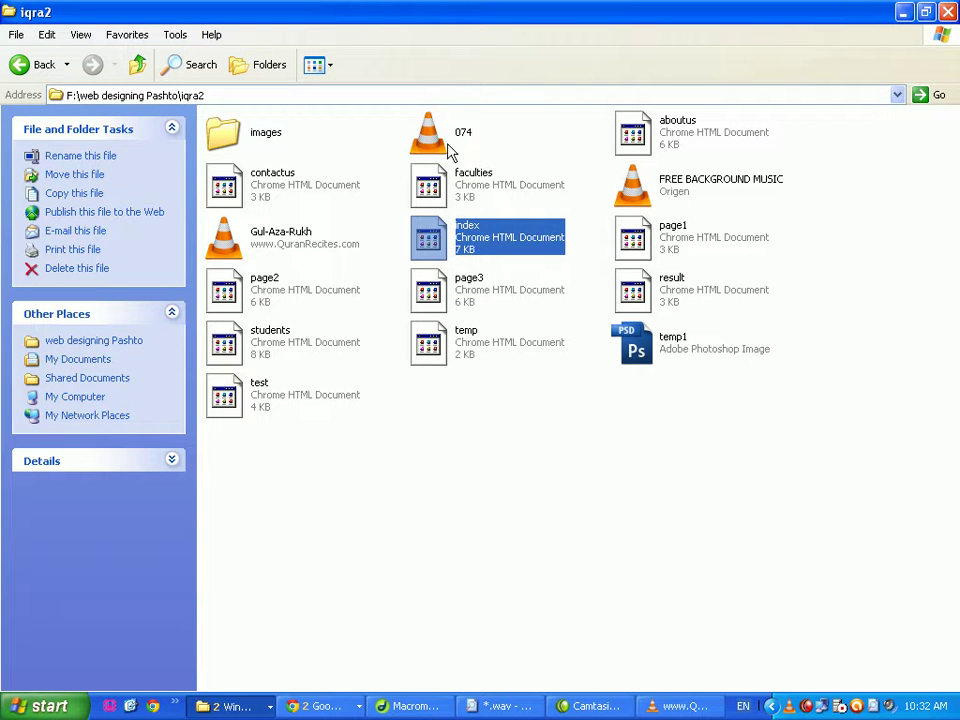
- Switch back to Dreamweaver and find all occurrences of 047 in the index page's source code
left_click(410, 706)
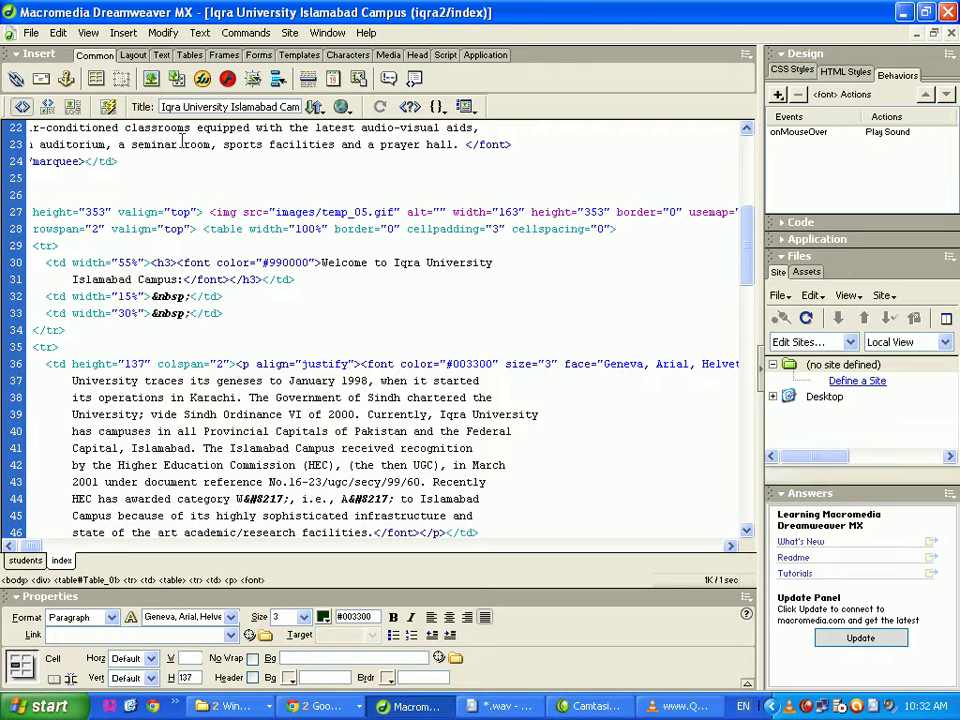
left_click(31, 33)
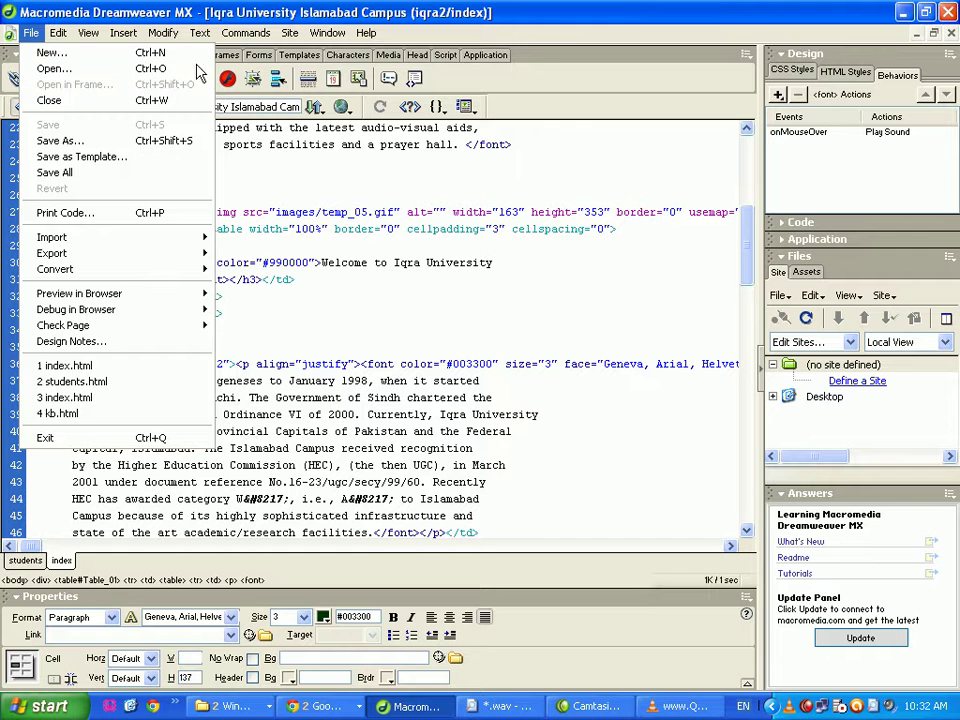
mouse_move(70, 40)
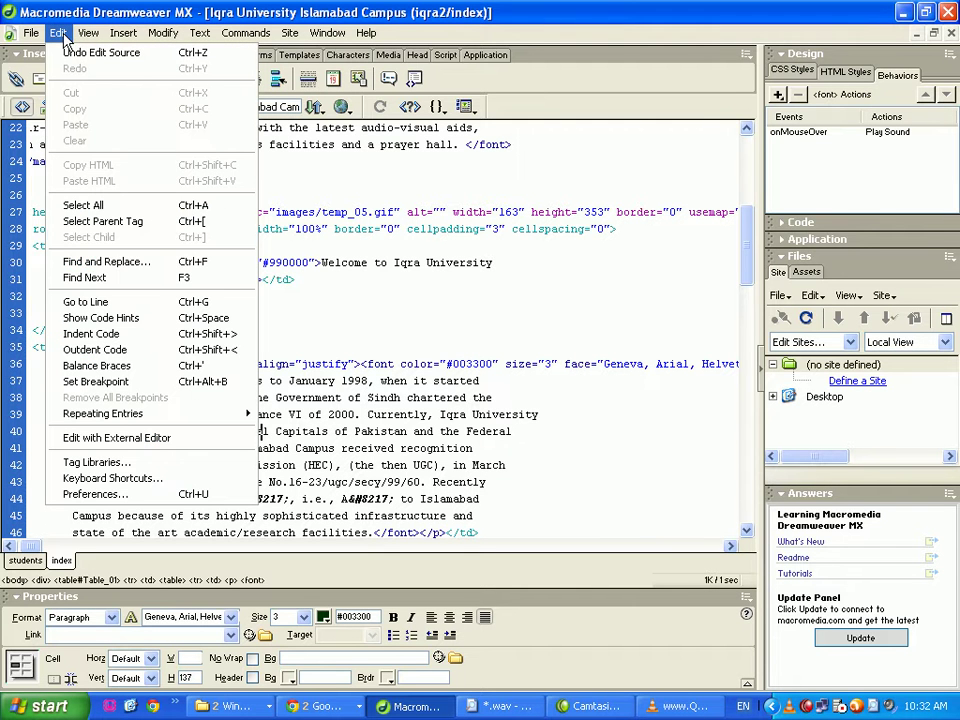
left_click(92, 282)
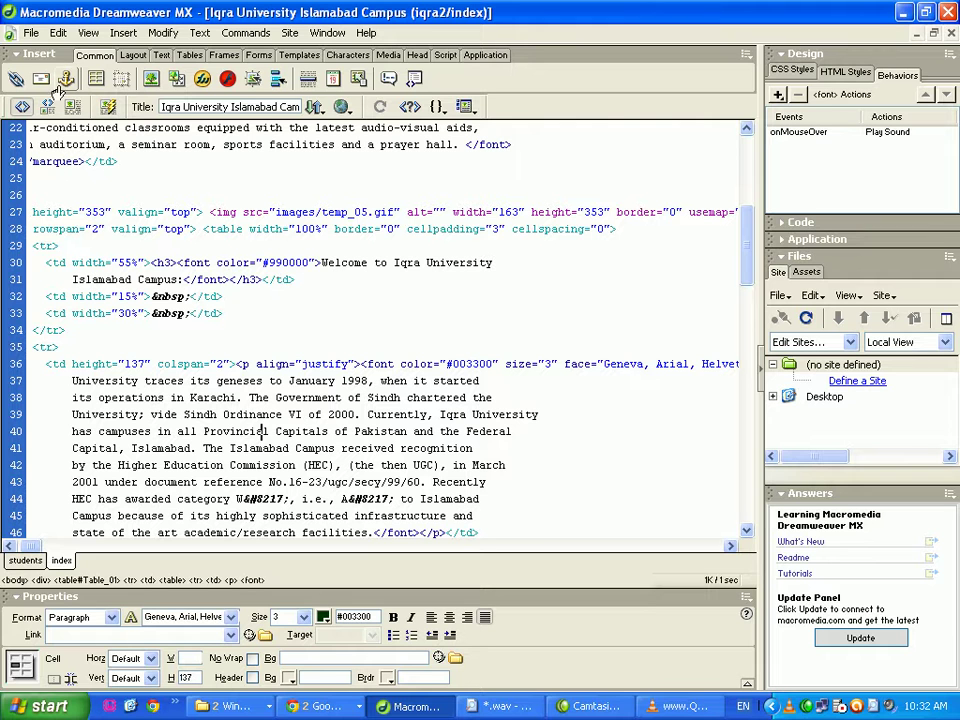
left_click(58, 34)
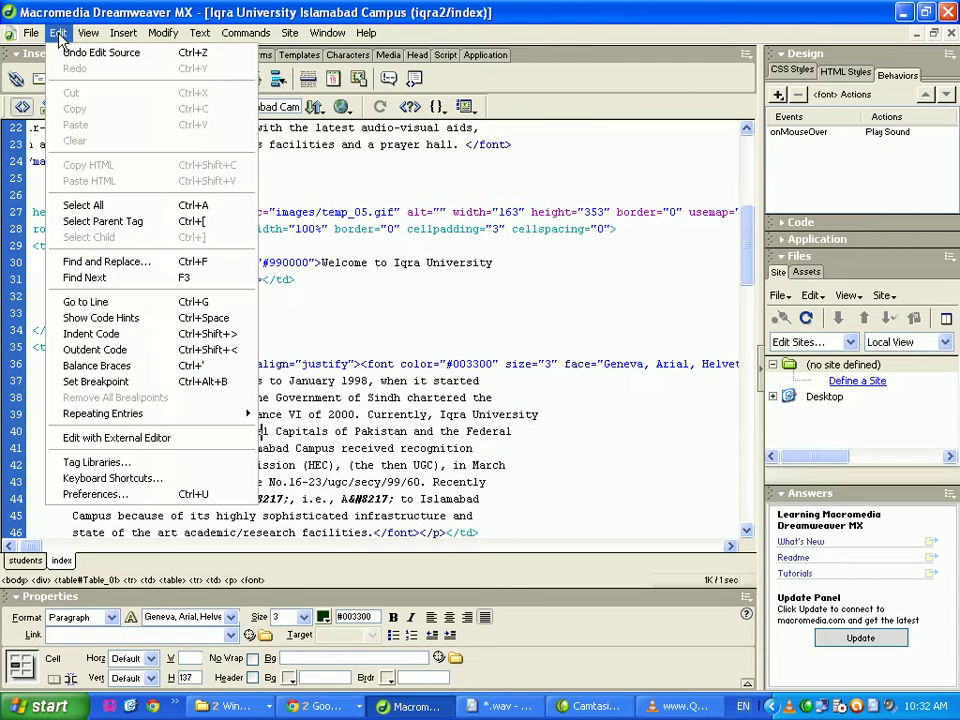
left_click(100, 278)
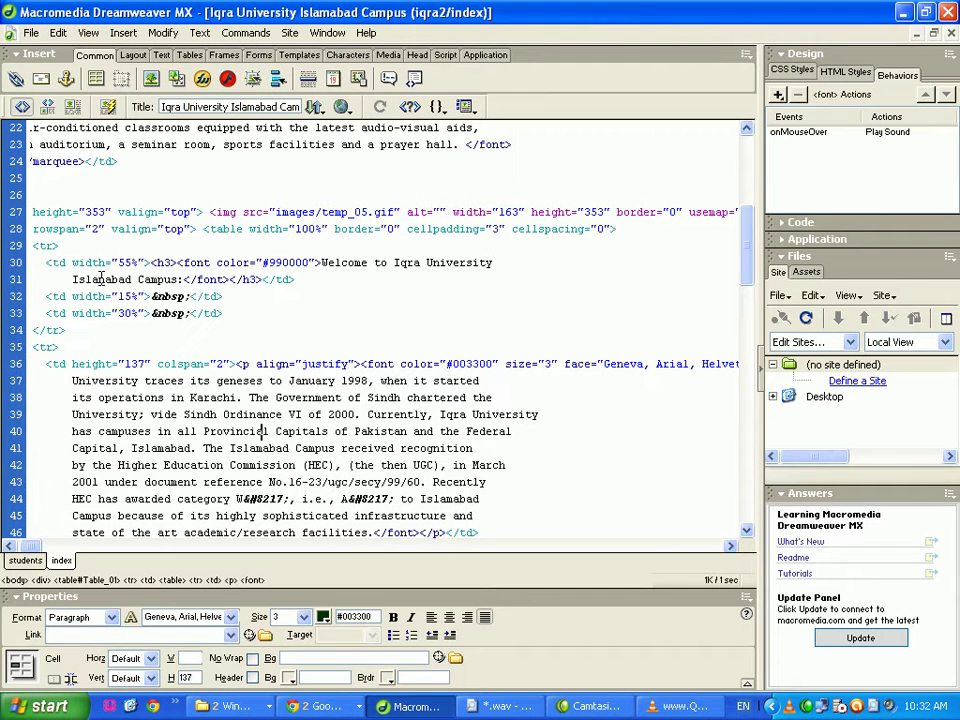
left_click(58, 33)
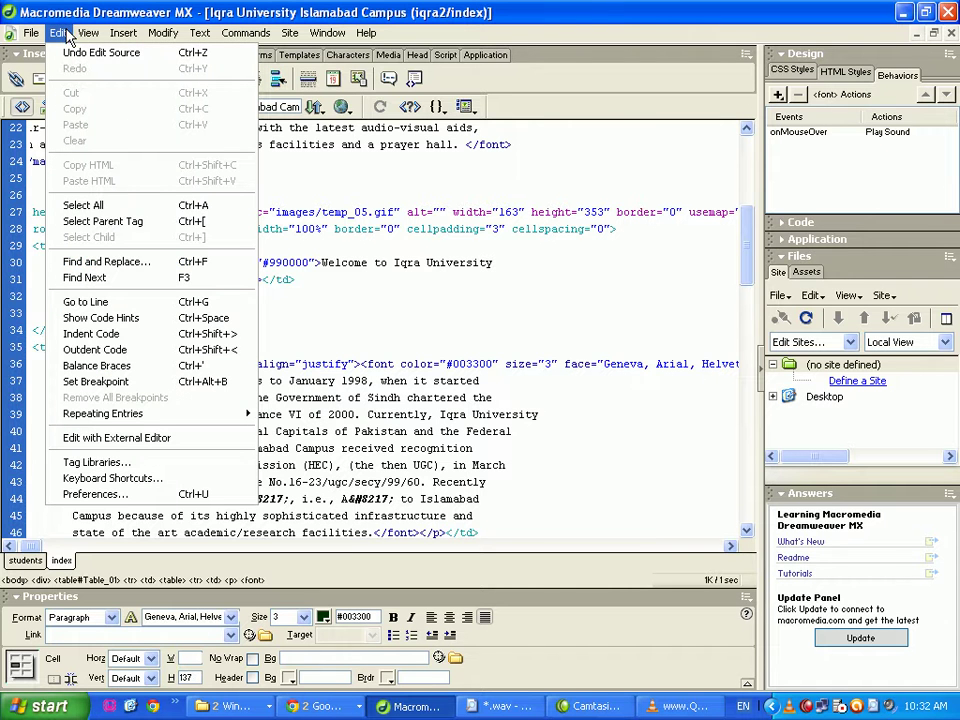
left_click(97, 262)
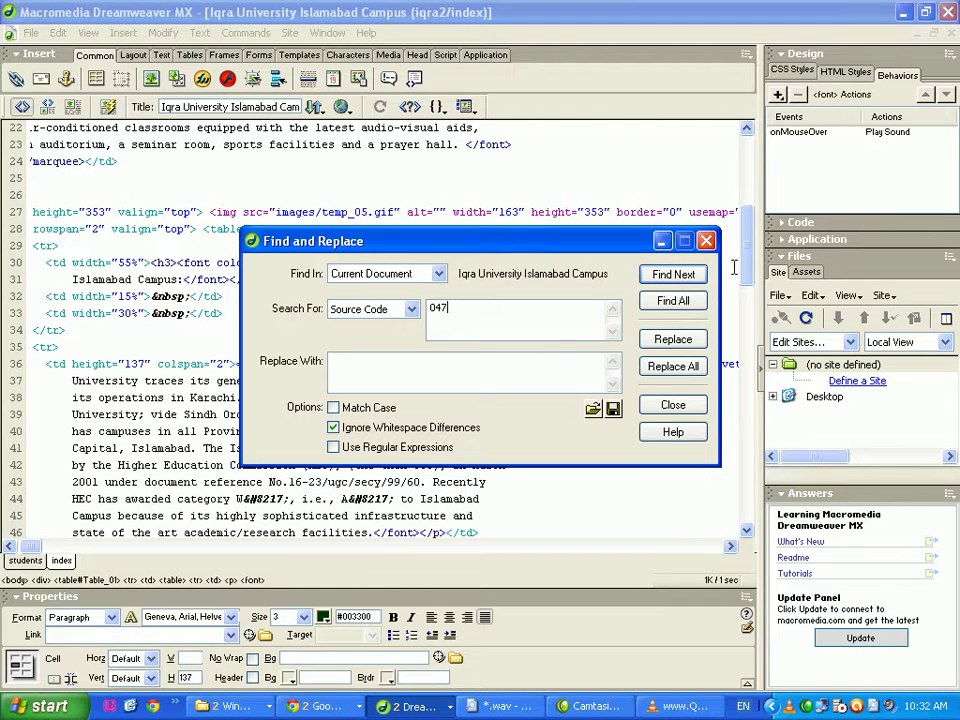
type("047")
left_click(673, 300)
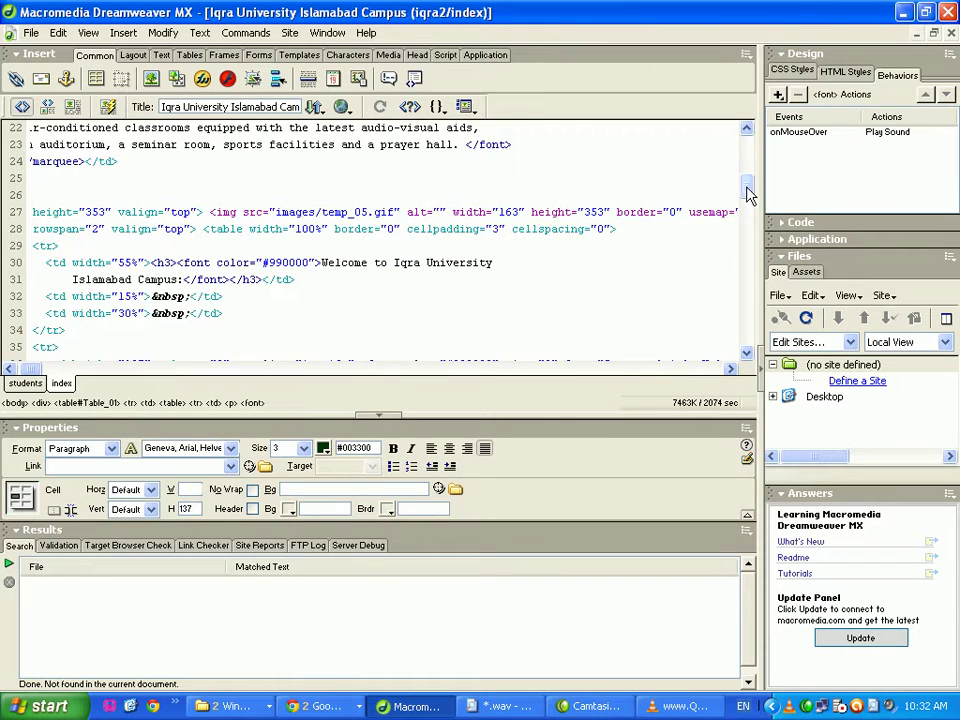
- Look through the index page's code from the EMBED tags at its end back to the head section
left_click_drag(749, 193, 768, 350)
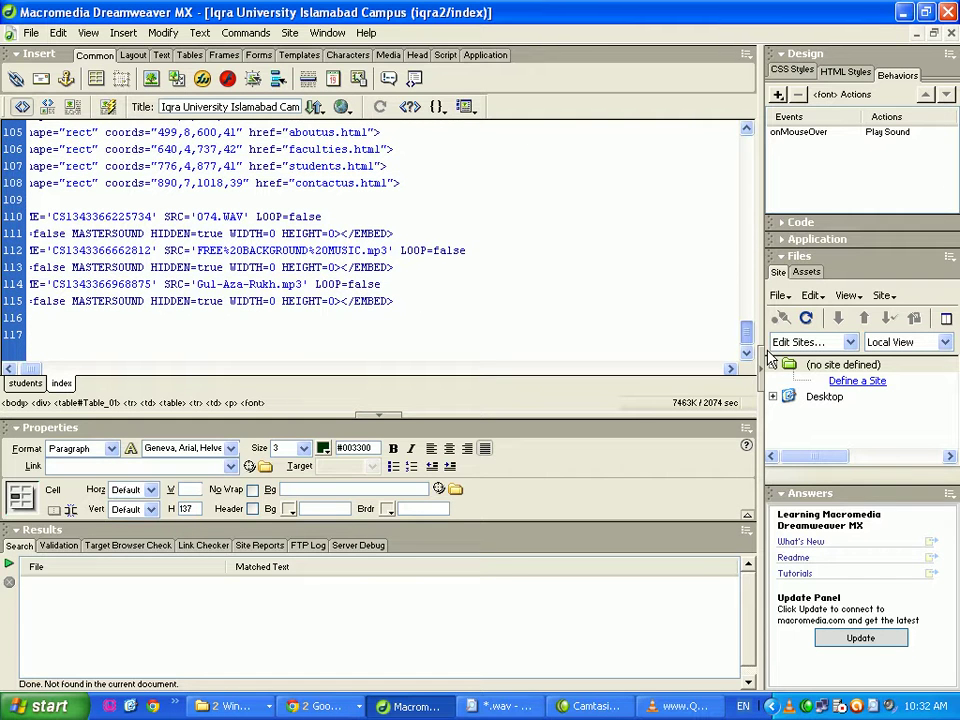
left_click_drag(770, 360, 775, 147)
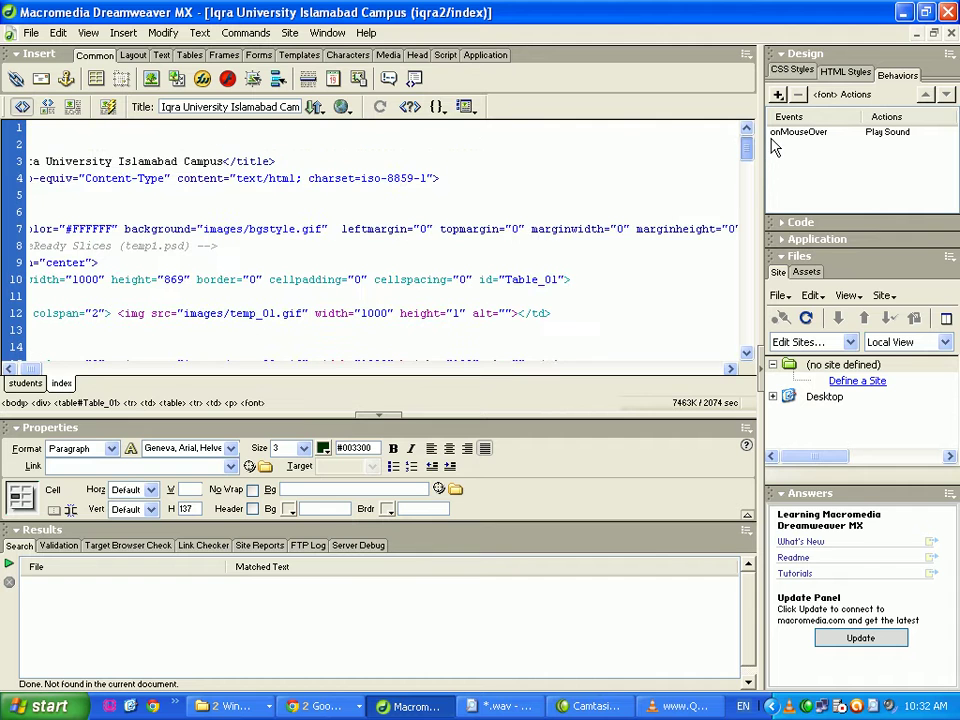
left_click(24, 290)
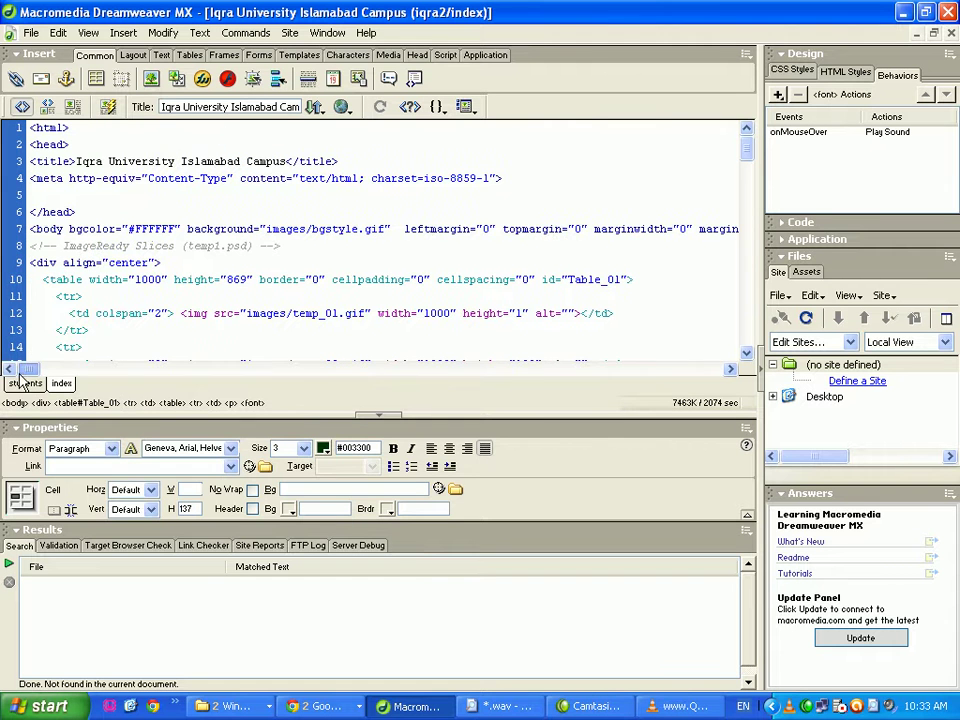
left_click(160, 246)
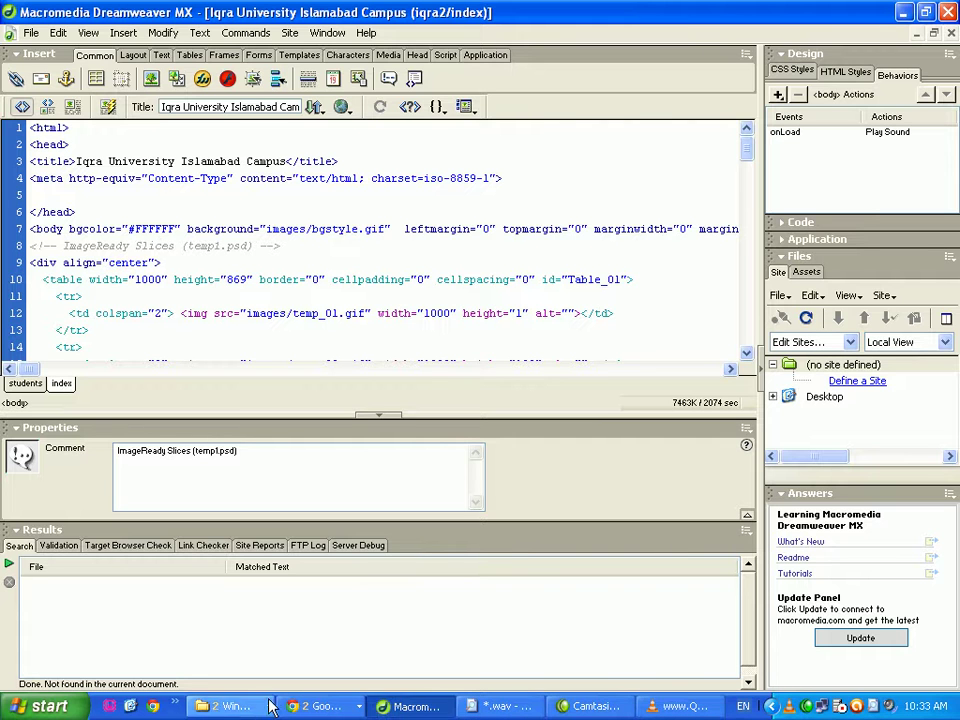
- Recheck the sound file's name in the iqra2 folder, then find all occurrences of 074 in the index page's source code and go to the match
left_click(230, 706)
left_click(230, 678)
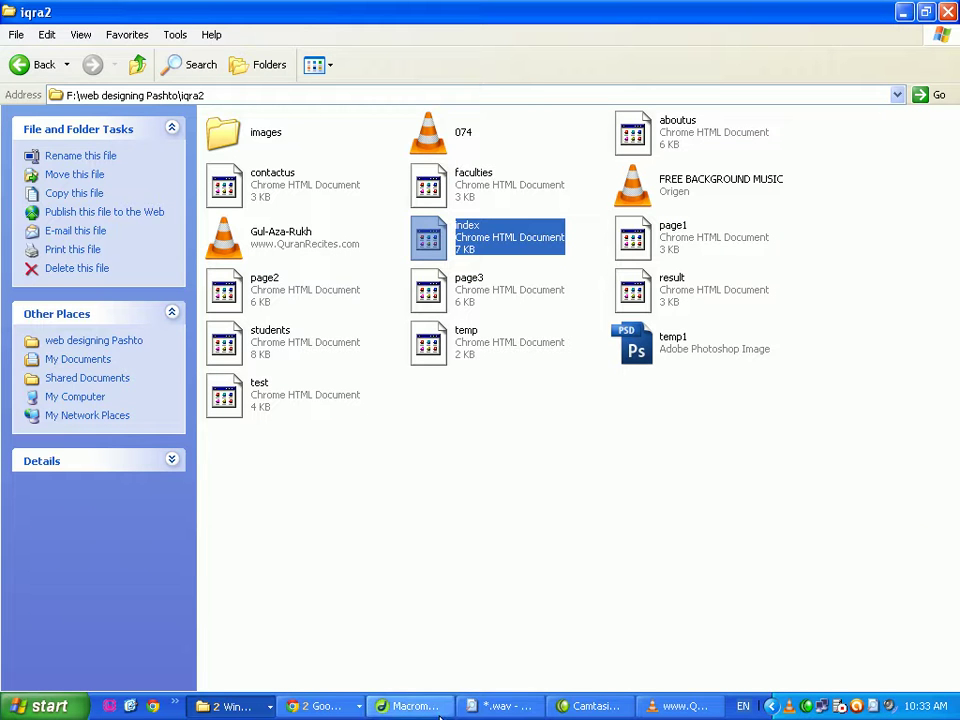
left_click(410, 706)
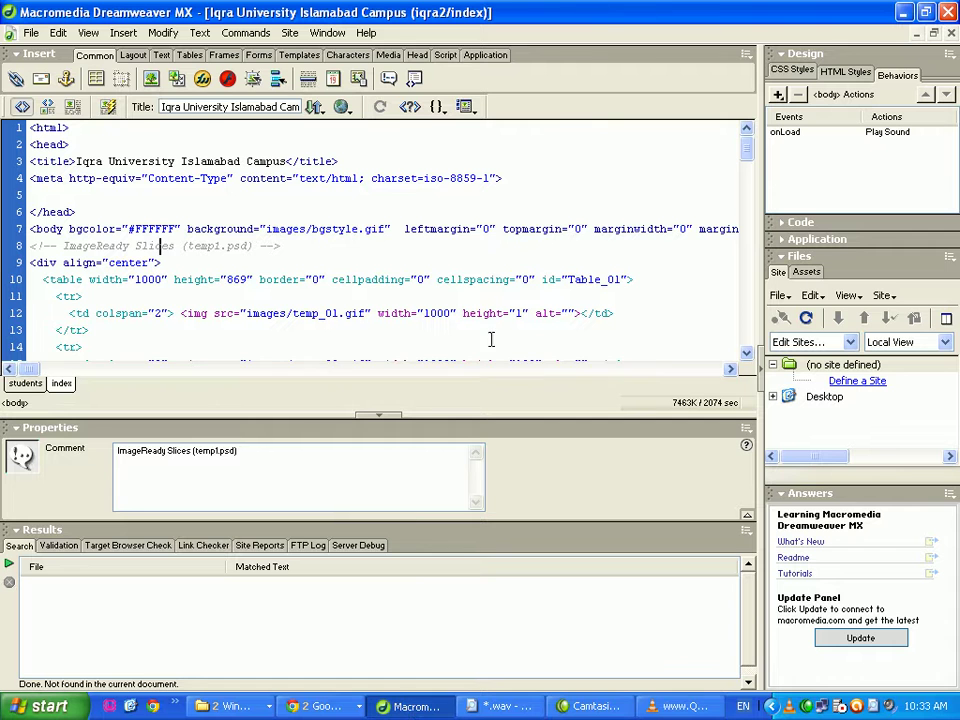
left_click(58, 32)
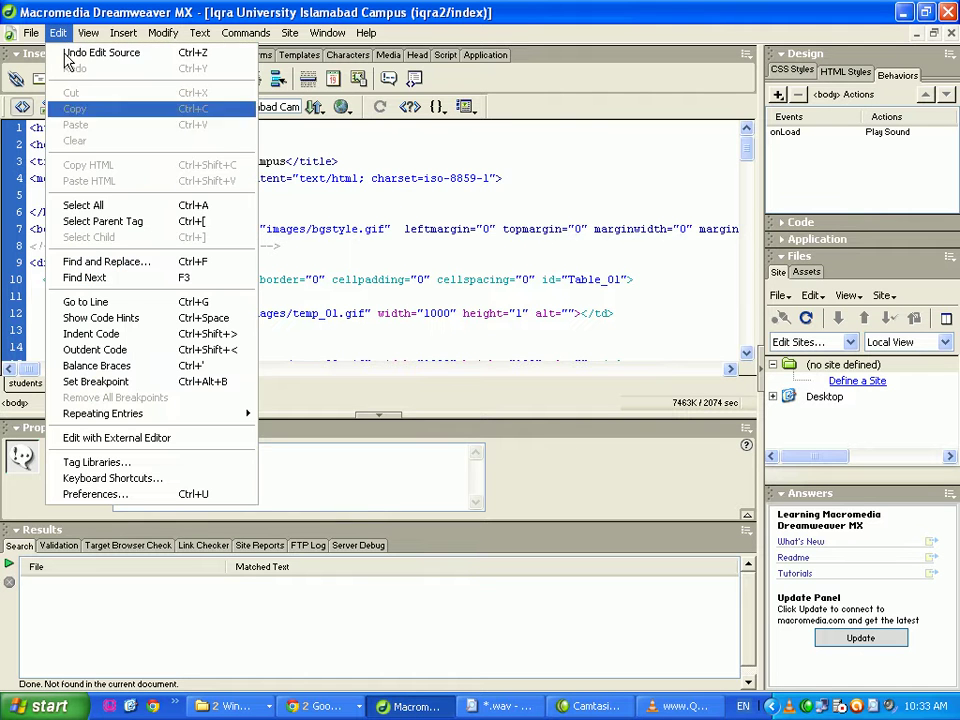
left_click(70, 261)
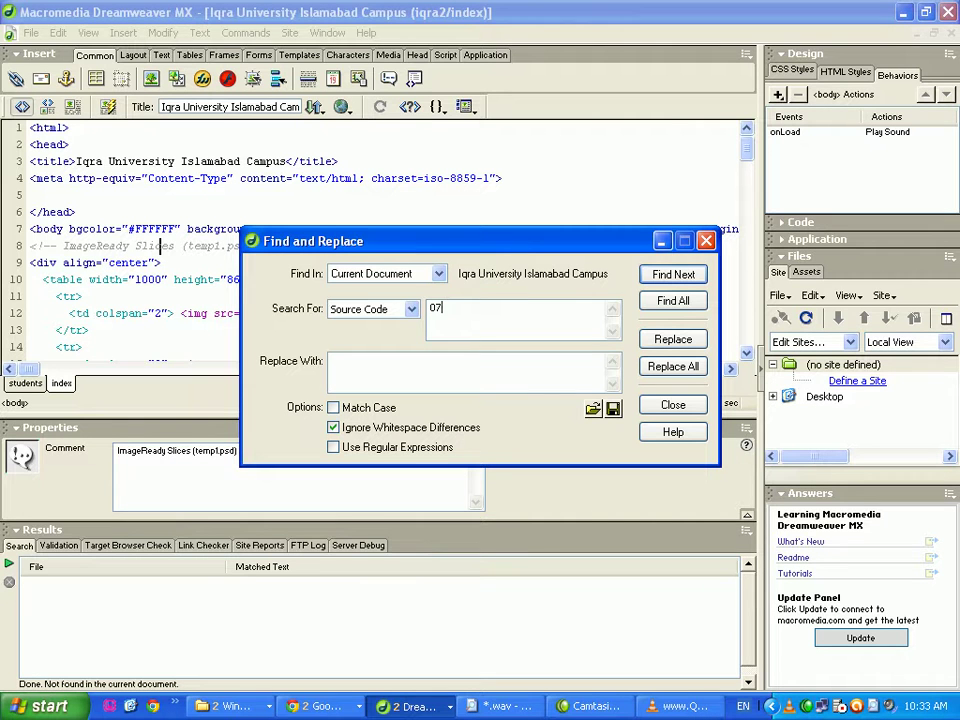
left_click(666, 303)
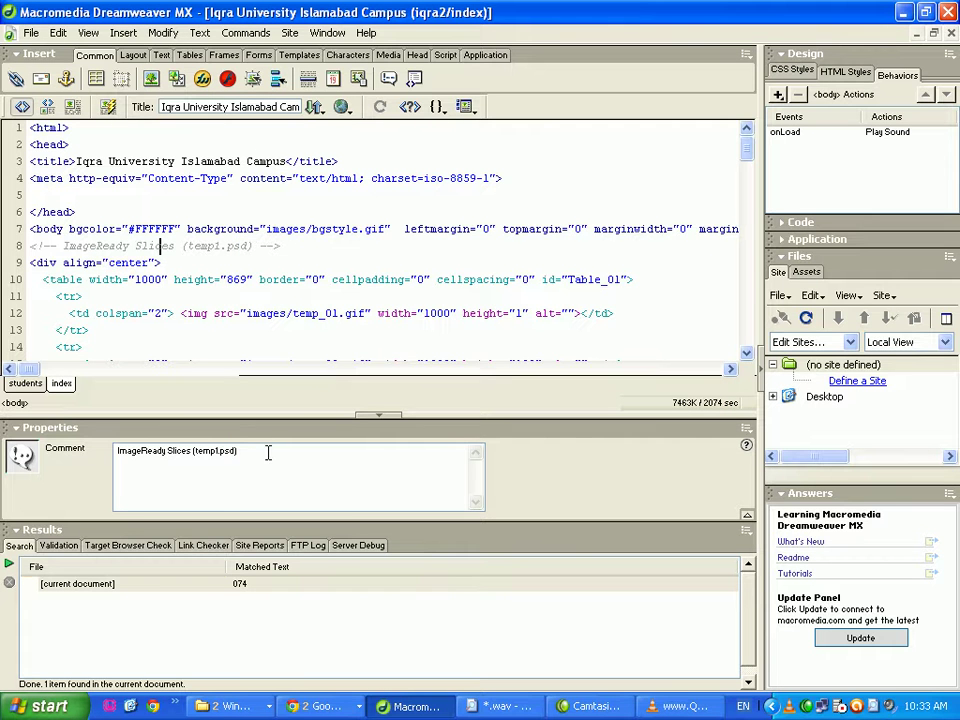
double_click(93, 584)
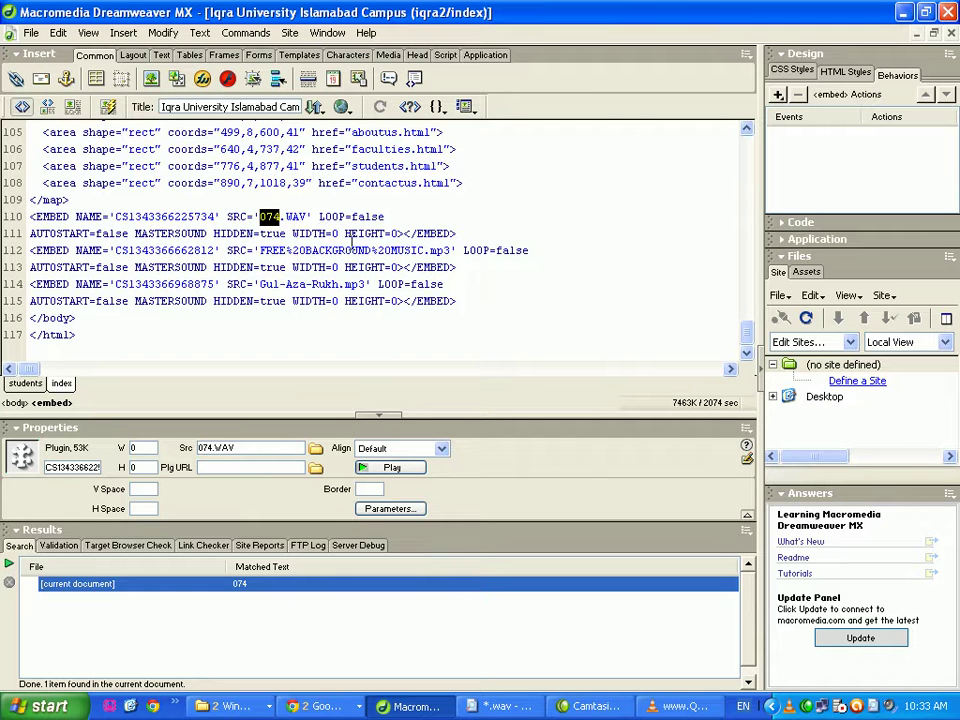
- Delete the EMBED tags for 074.WAV and FREE%20BACKGROUND%20MUSIC.mp3 from the end of the index page's code
left_click_drag(466, 240, 15, 216)
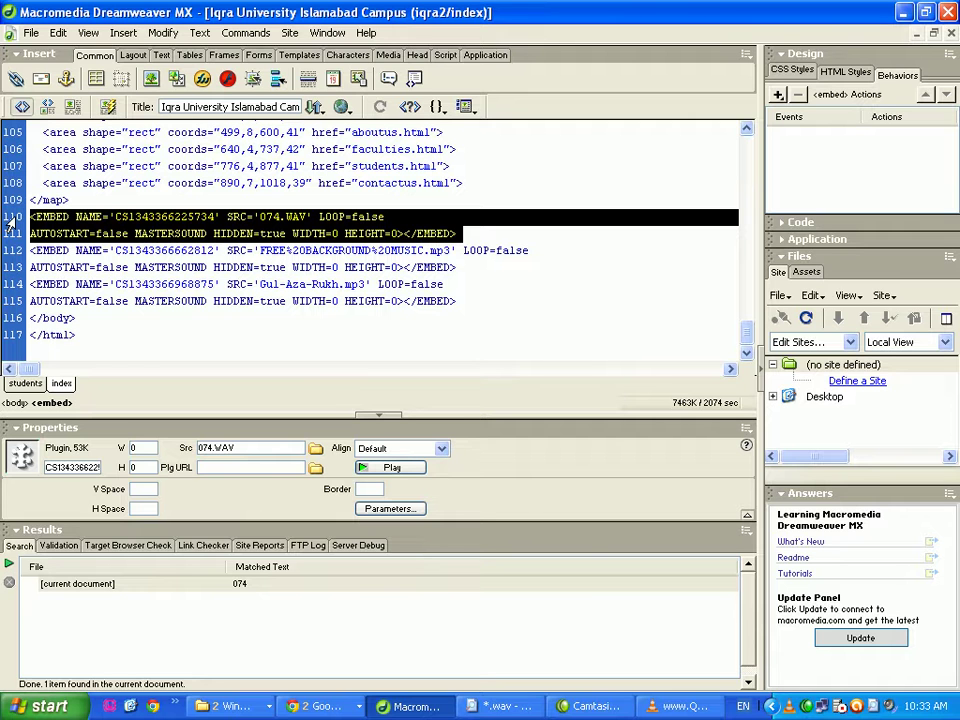
key("Delete")
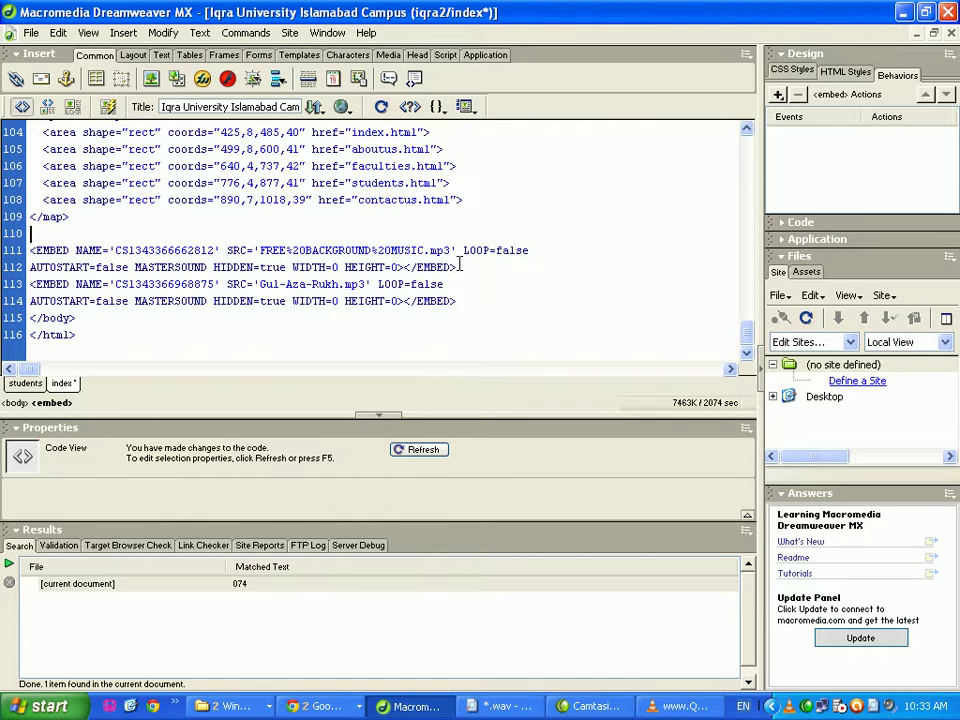
left_click_drag(459, 267, 30, 250)
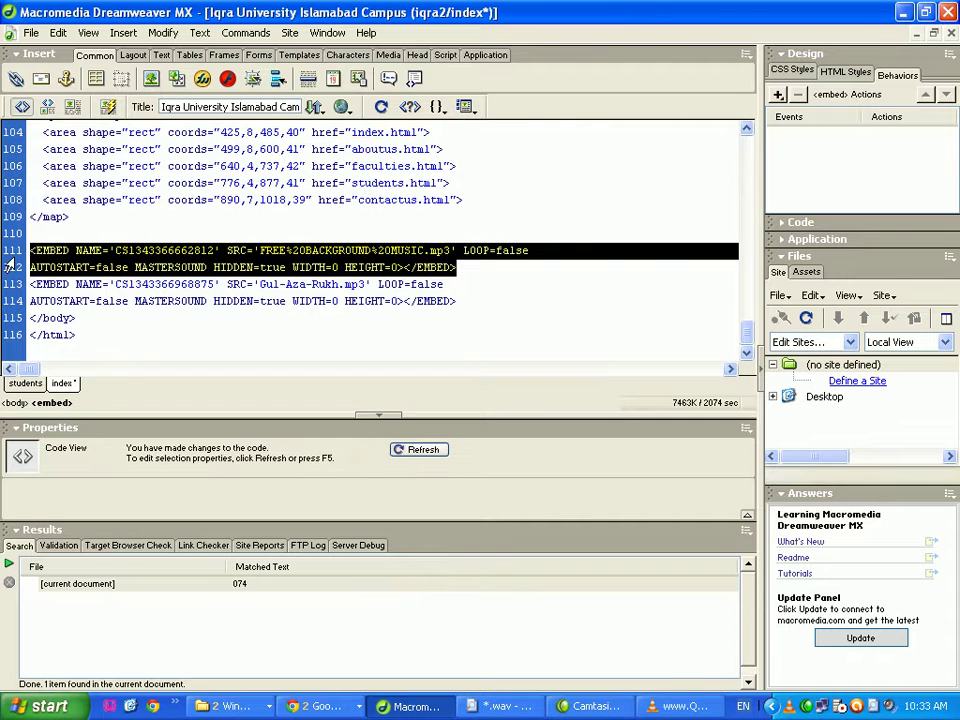
key("Delete")
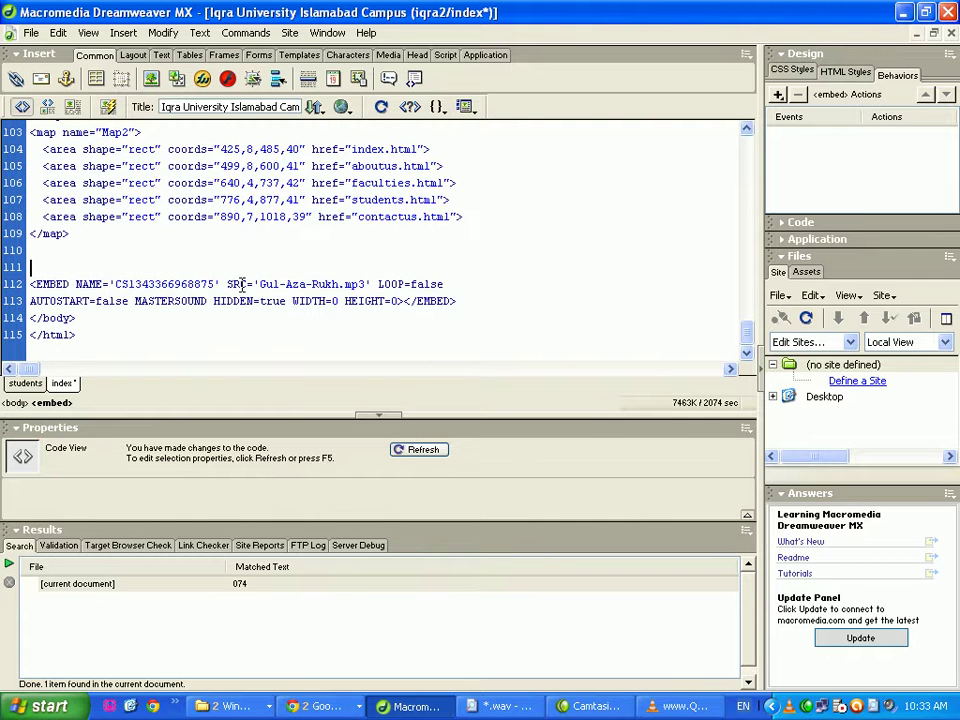
- Look back through the index page's code towards its beginning, and save the page
scroll(241, 284, "up", 13)
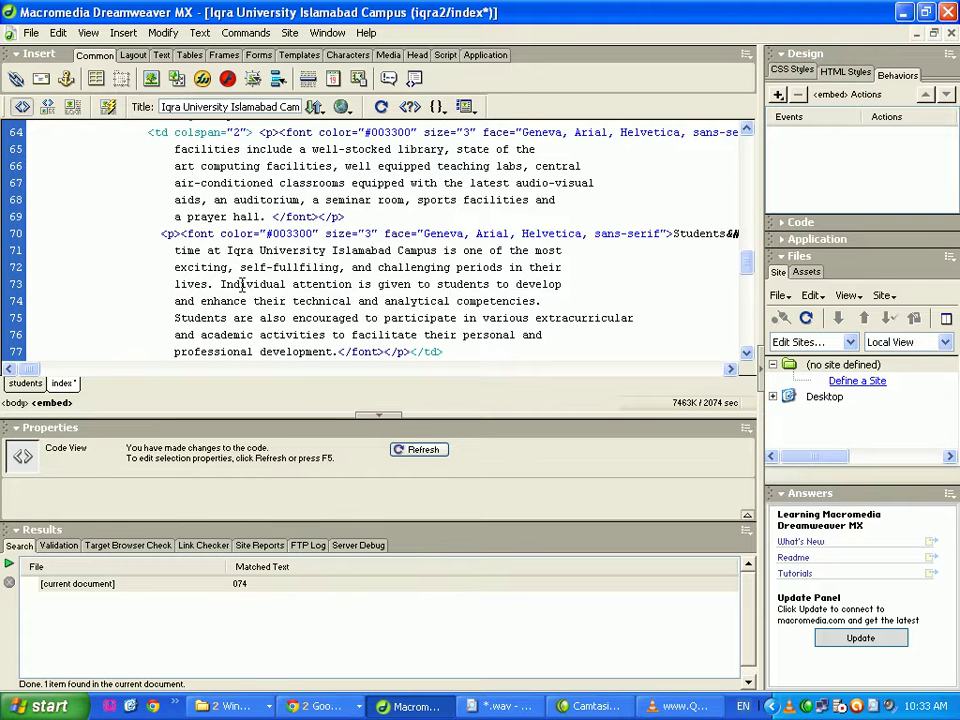
scroll(555, 333, "up", 7)
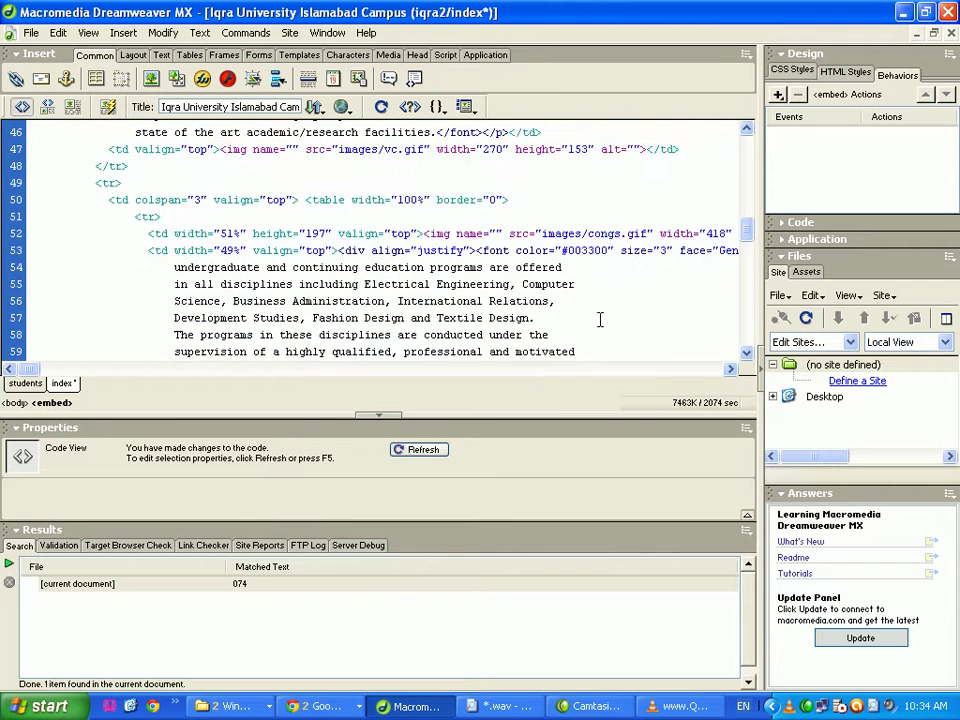
scroll(600, 319, "up", 12)
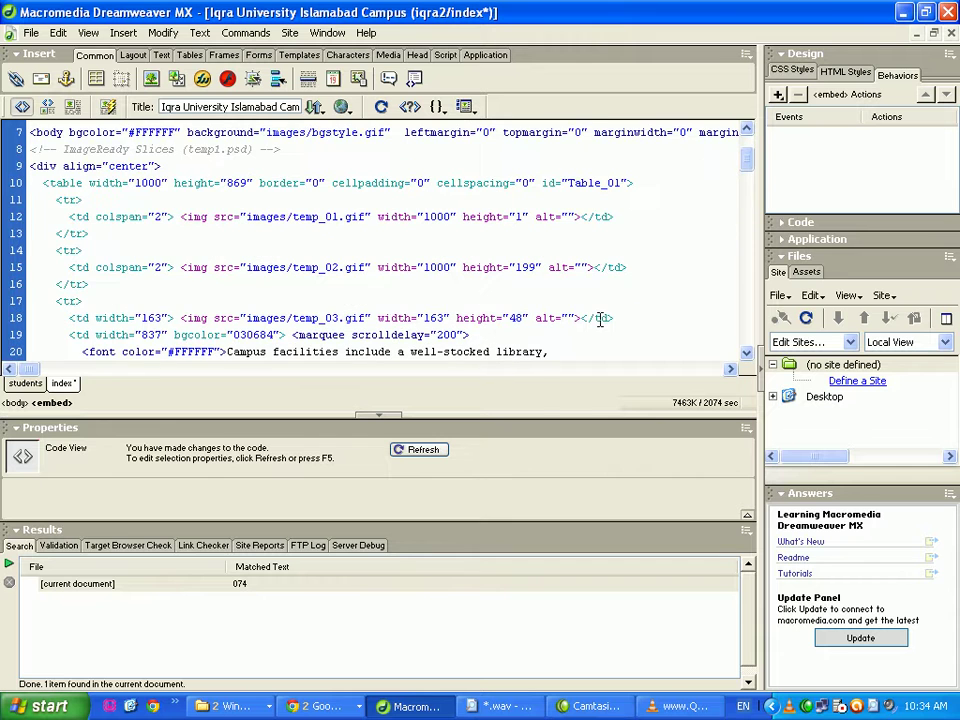
left_click(31, 33)
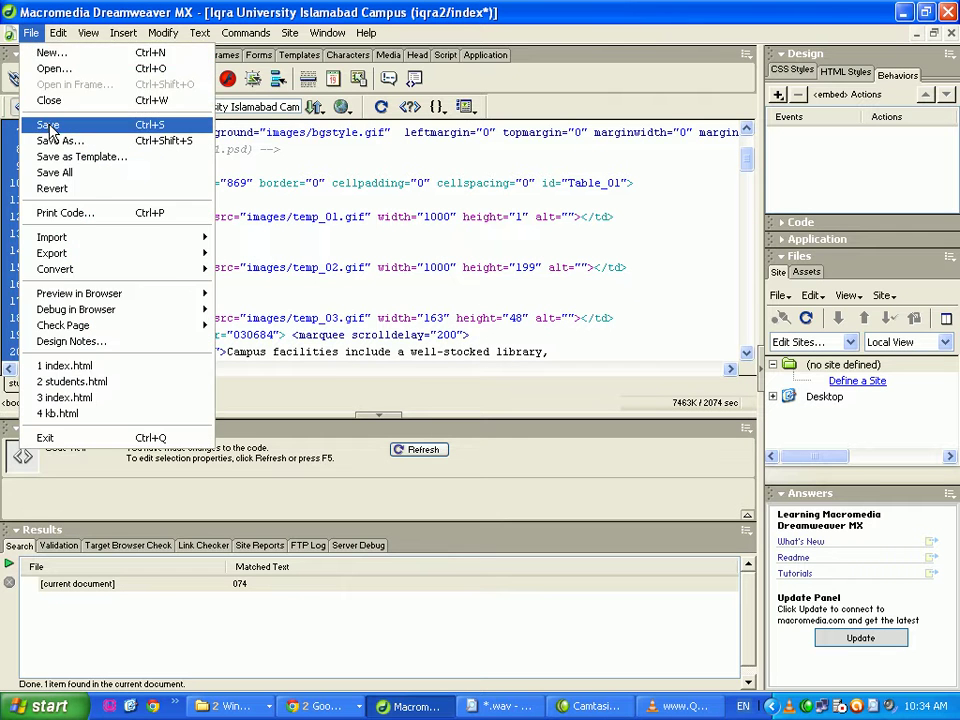
left_click(46, 122)
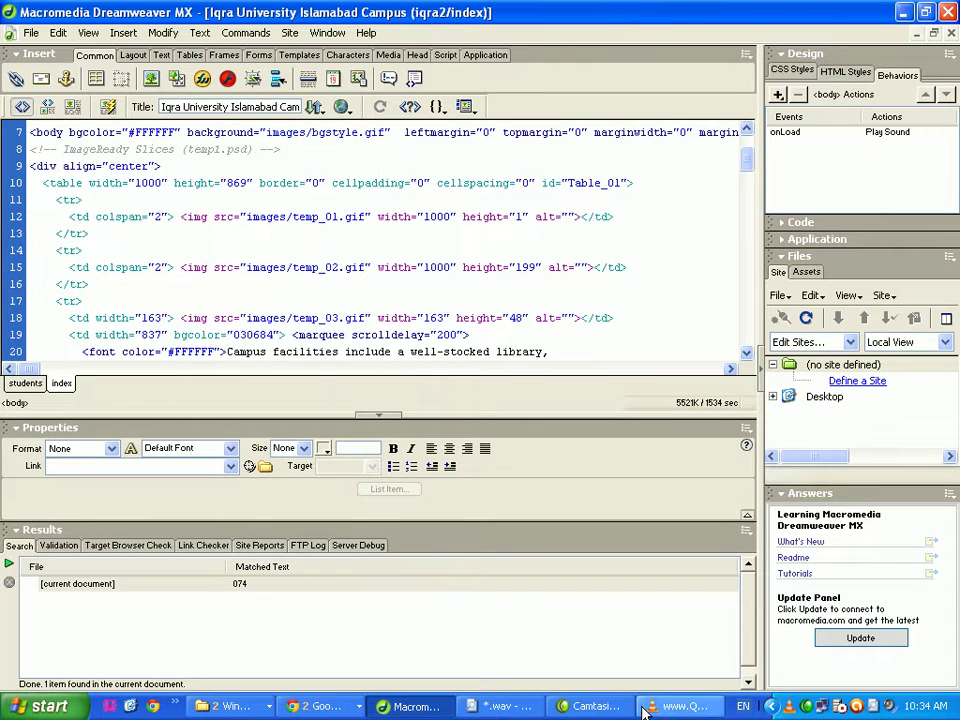
- Switch to the iqra2 folder and open its index file in Google Chrome
left_click(325, 706)
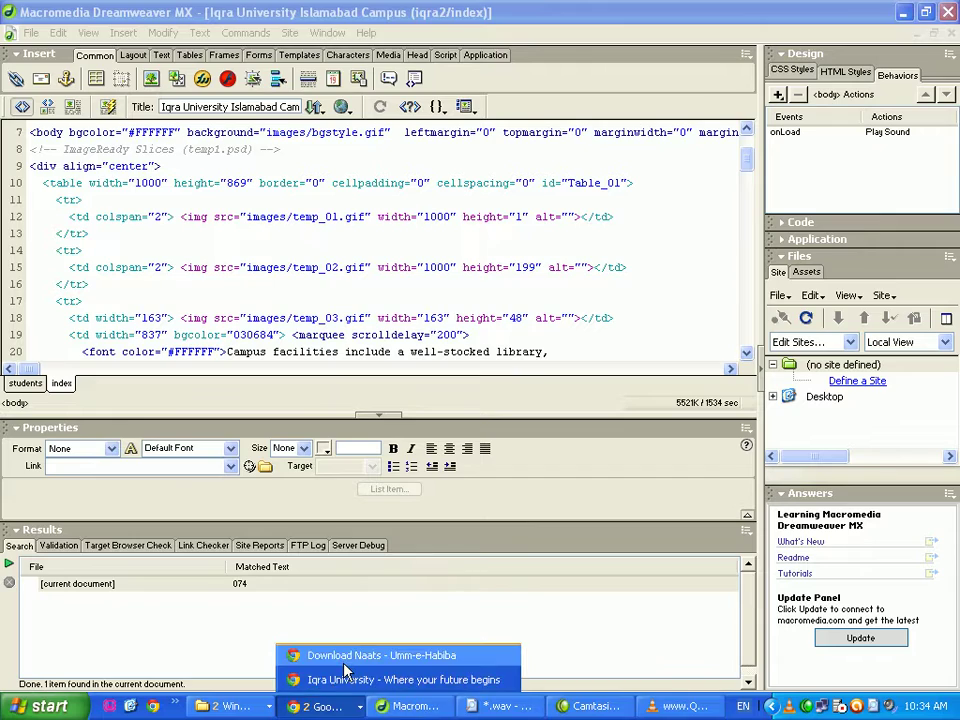
left_click(345, 657)
left_click(325, 706)
left_click(336, 678)
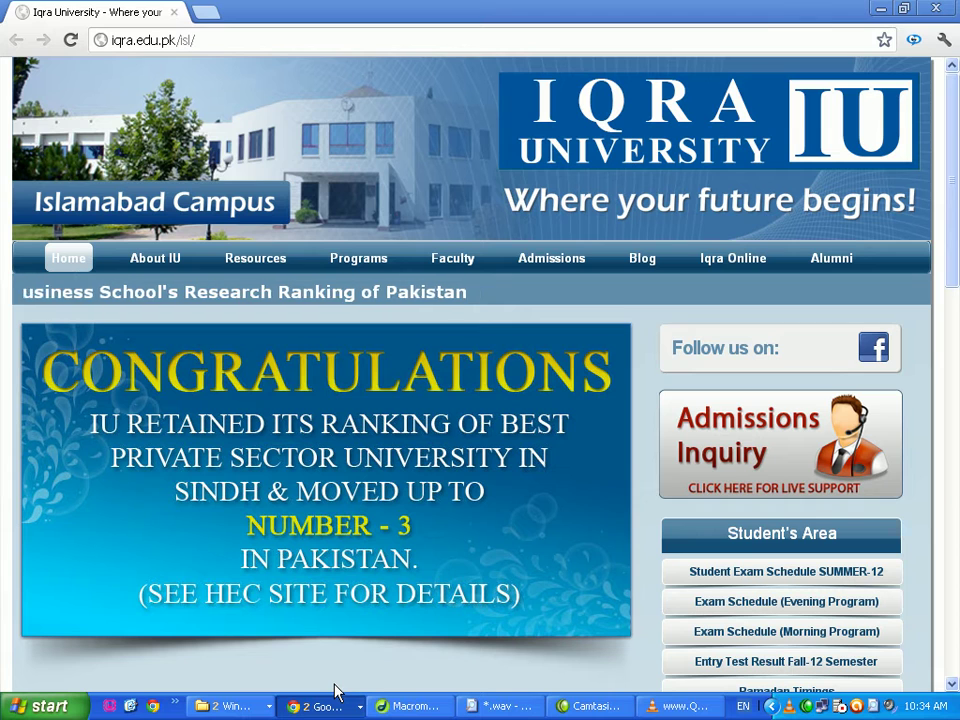
left_click(230, 706)
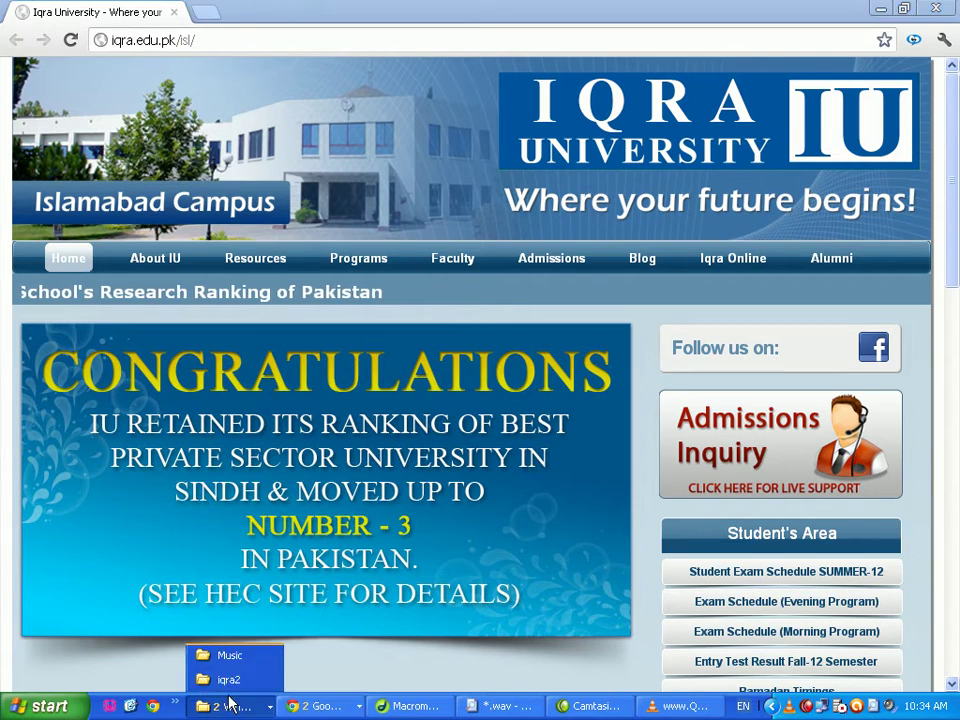
left_click(240, 677)
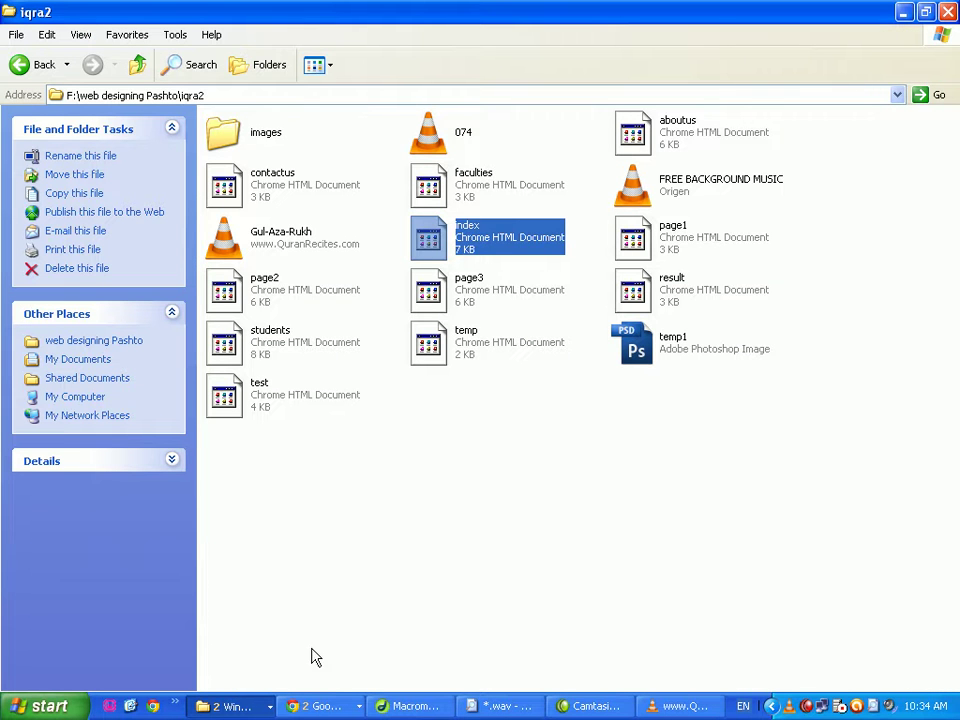
right_click(427, 245)
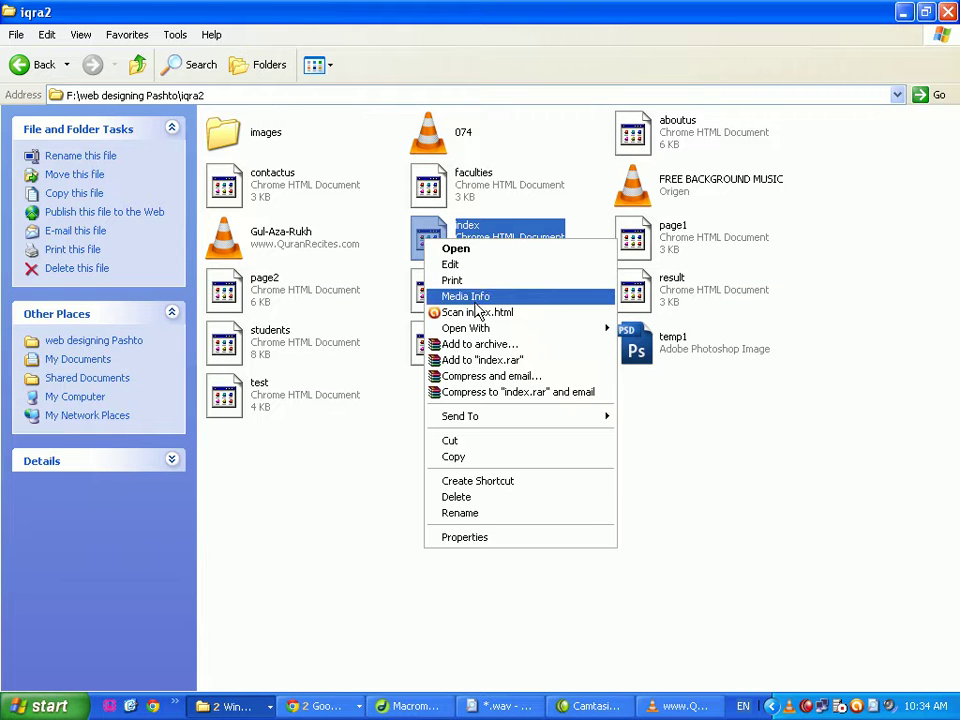
mouse_move(482, 328)
left_click(697, 332)
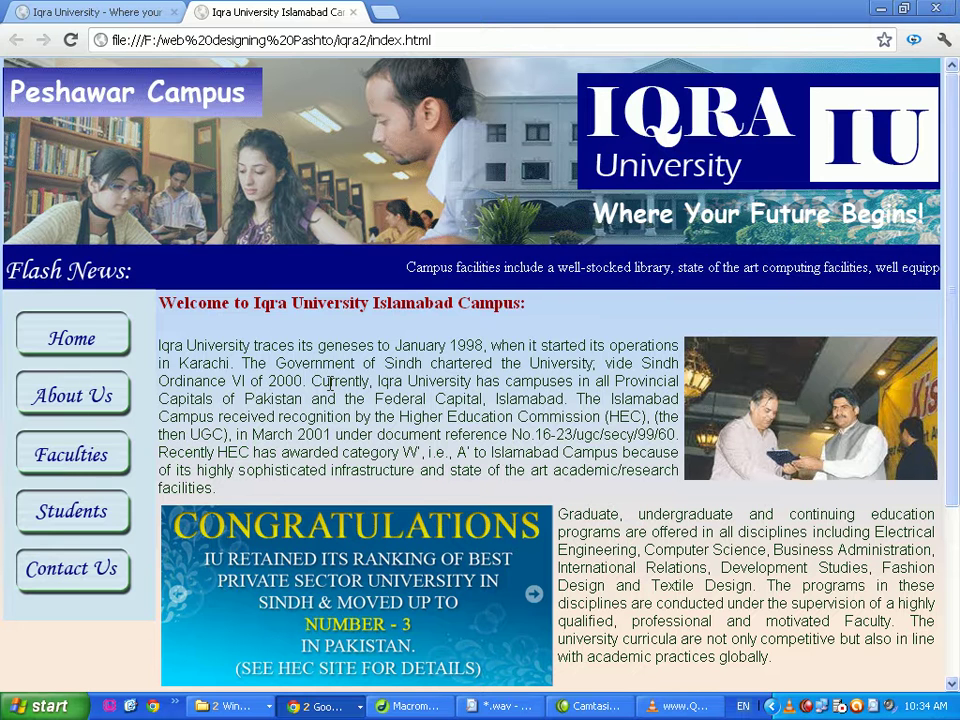
- Look over the local index page in Chrome and compare it with the university's live iqra.edu.pk/isl page
scroll(340, 382, "down", 3)
scroll(345, 372, "up", 3)
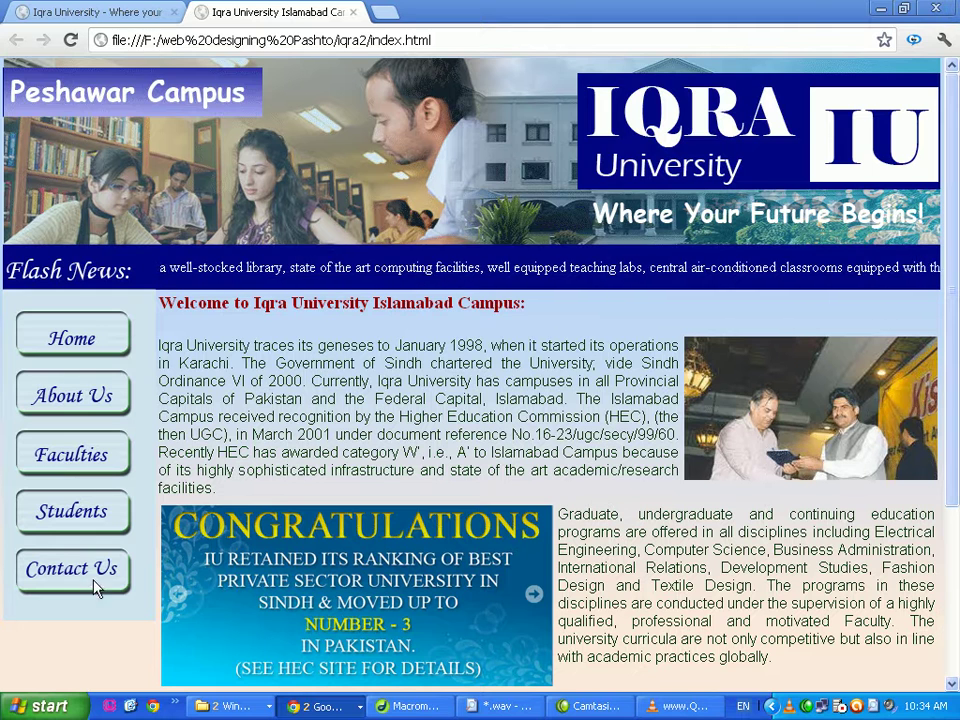
left_click(58, 17)
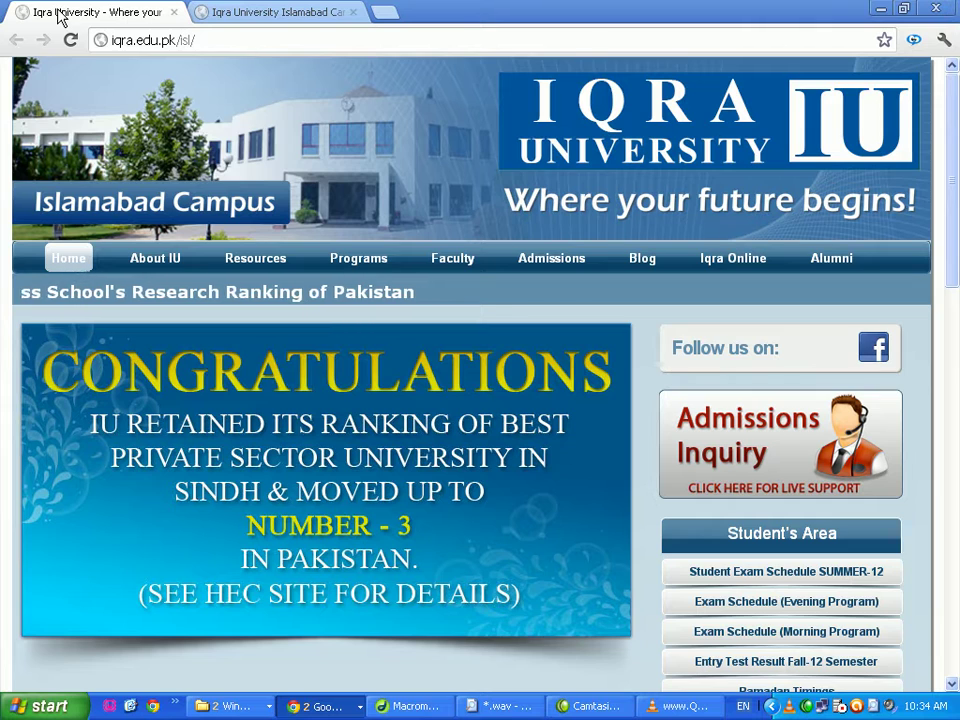
left_click(272, 17)
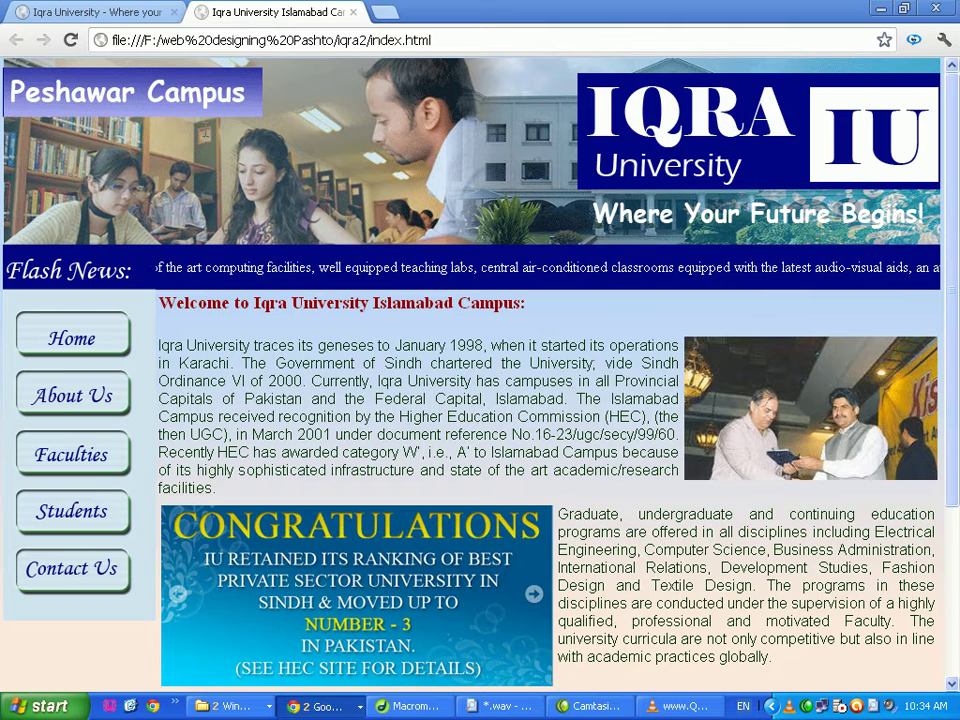
left_click(595, 706)
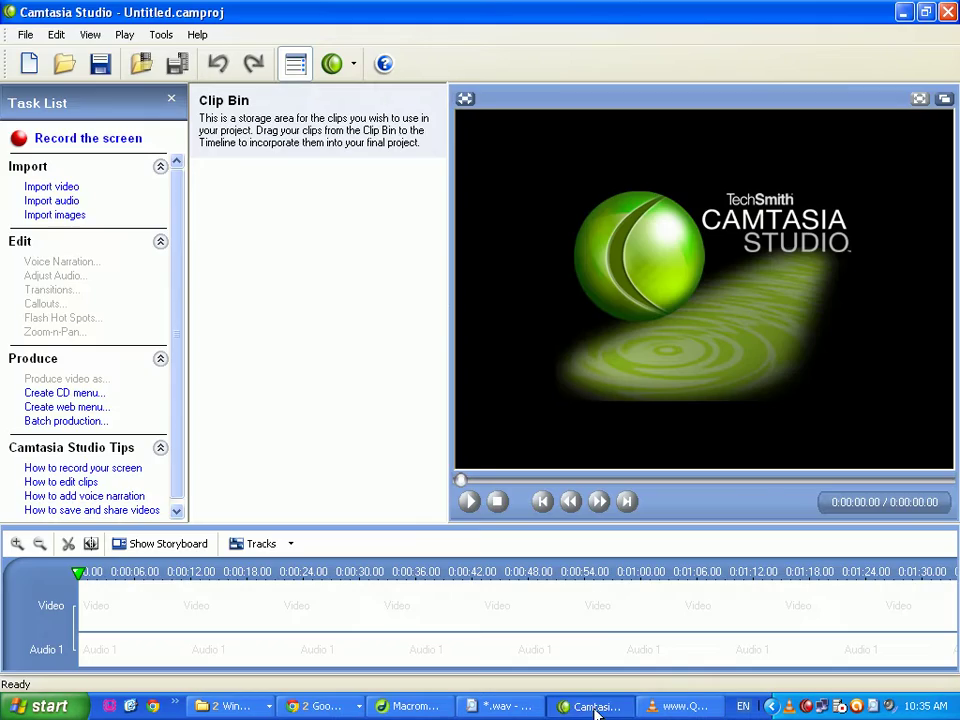
left_click(410, 706)
left_click(290, 706)
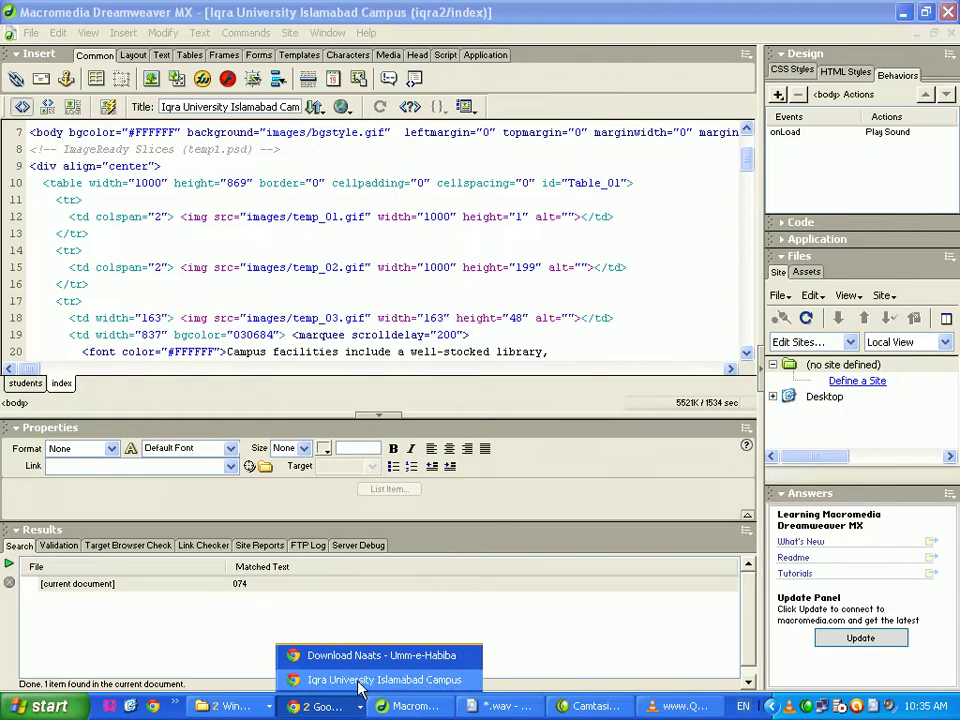
left_click(354, 681)
- Switch to Dreamweaver, check the start of the index page's code, and show the page in Design view
left_click(402, 704)
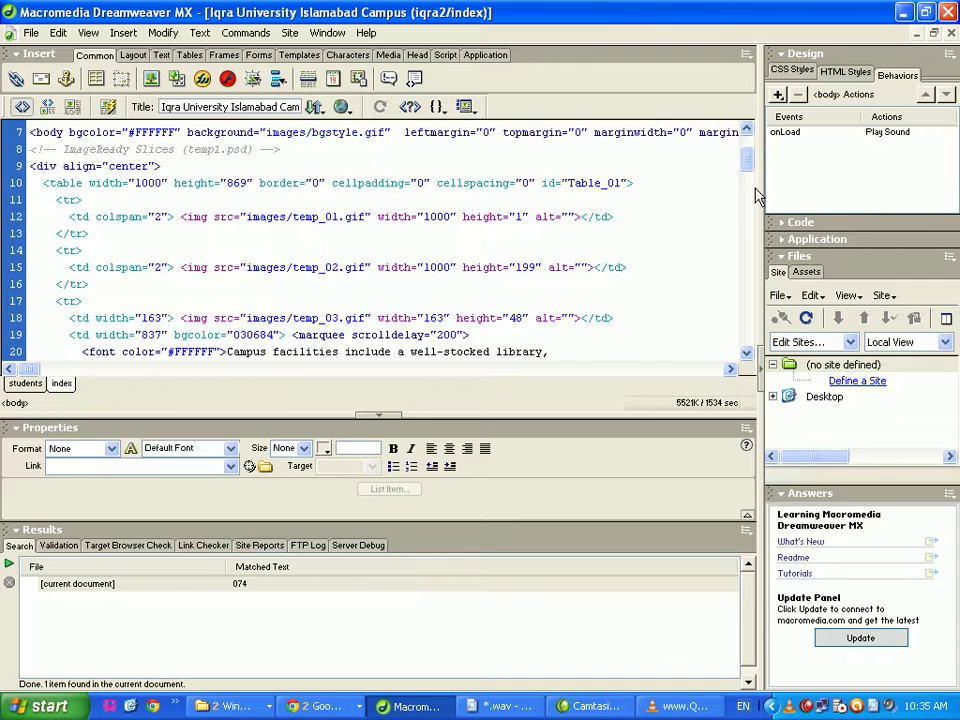
scroll(748, 195, "up", 2)
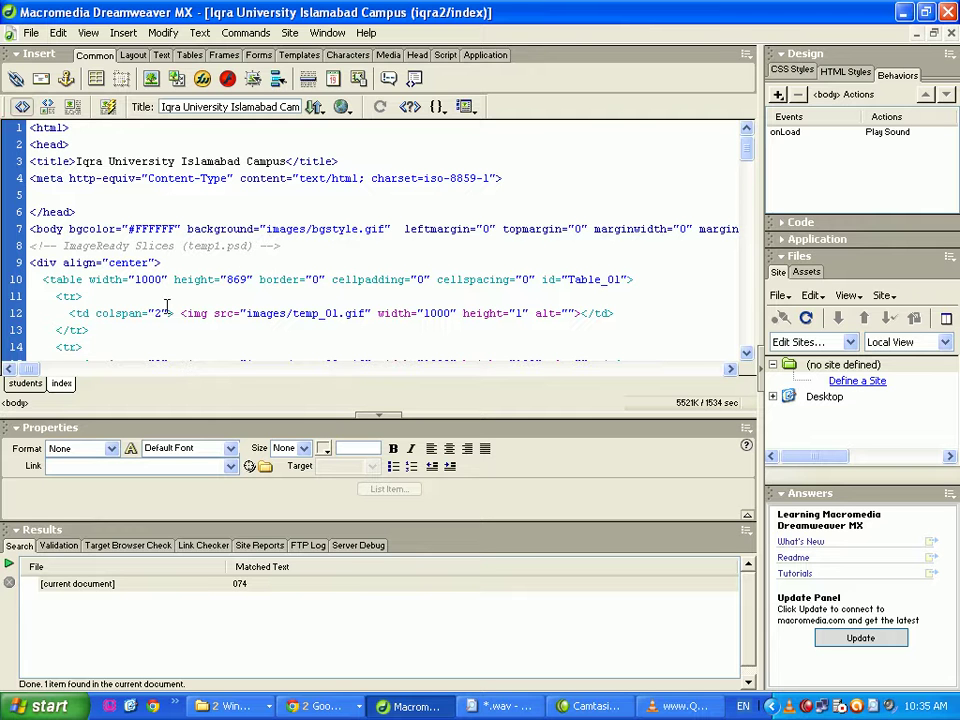
left_click(72, 106)
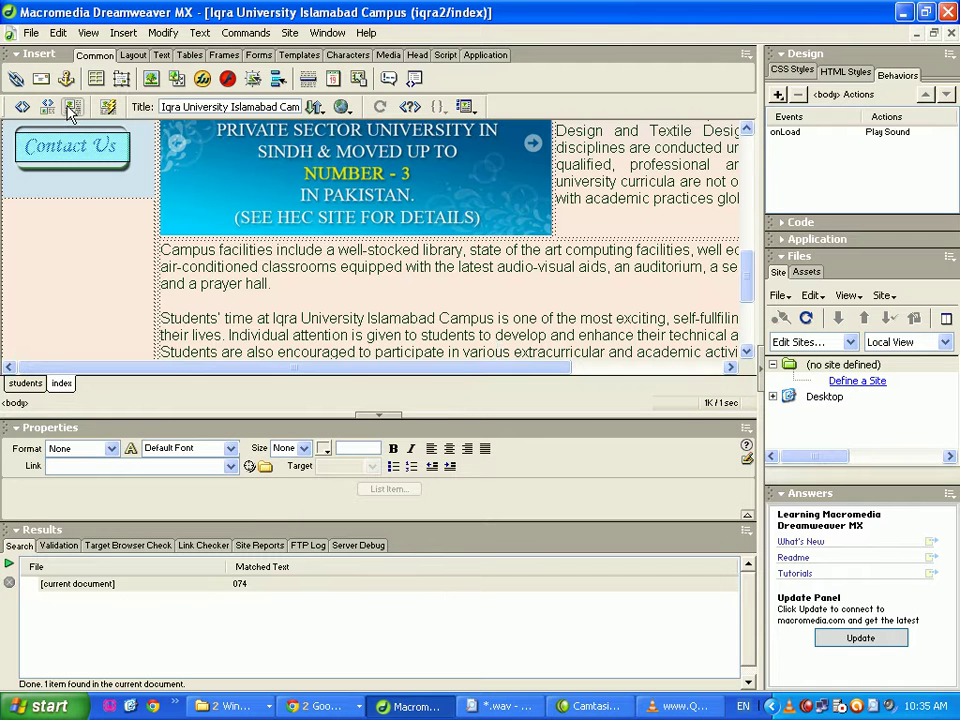
scroll(740, 220, "up", 5)
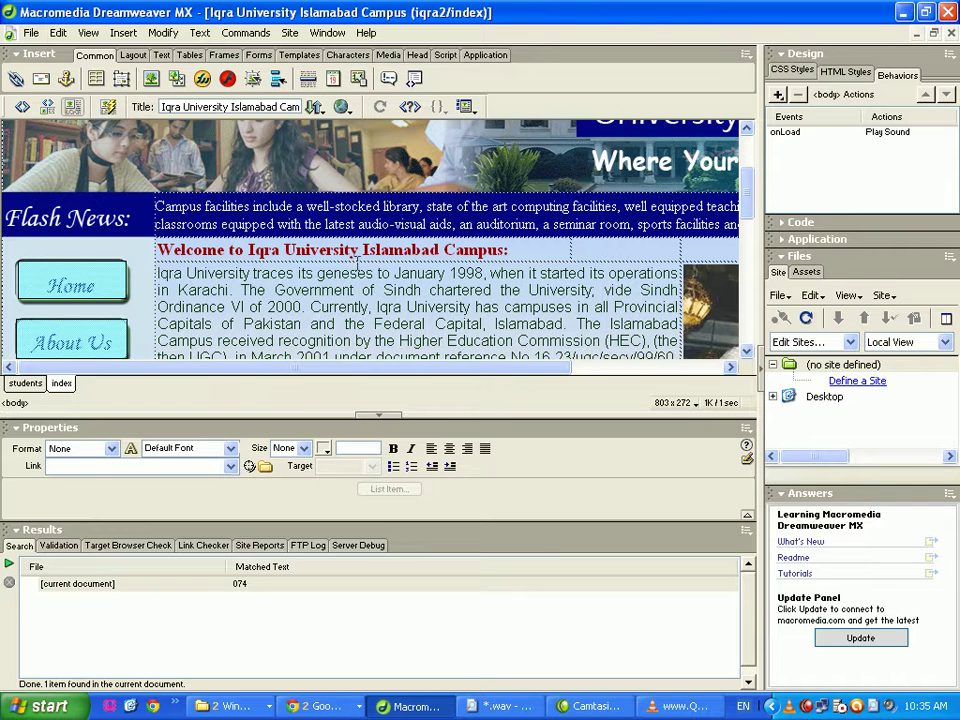
left_click_drag(476, 368, 360, 368)
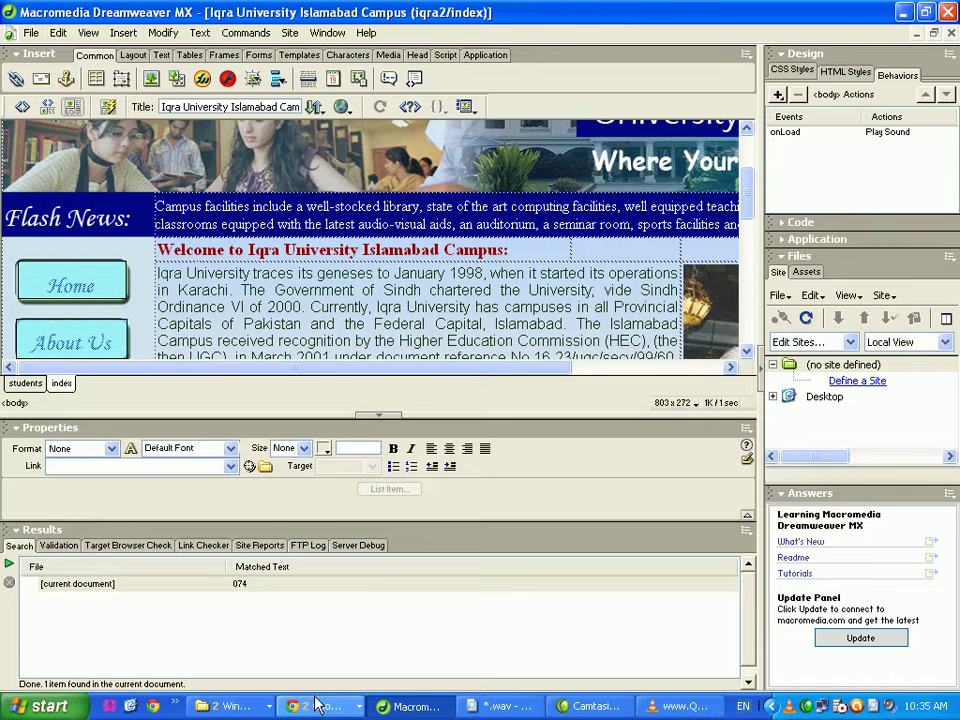
- Select "Campus facilities include a well-stocked library" in the Flash News text and collapse the Results panel
left_click(310, 306)
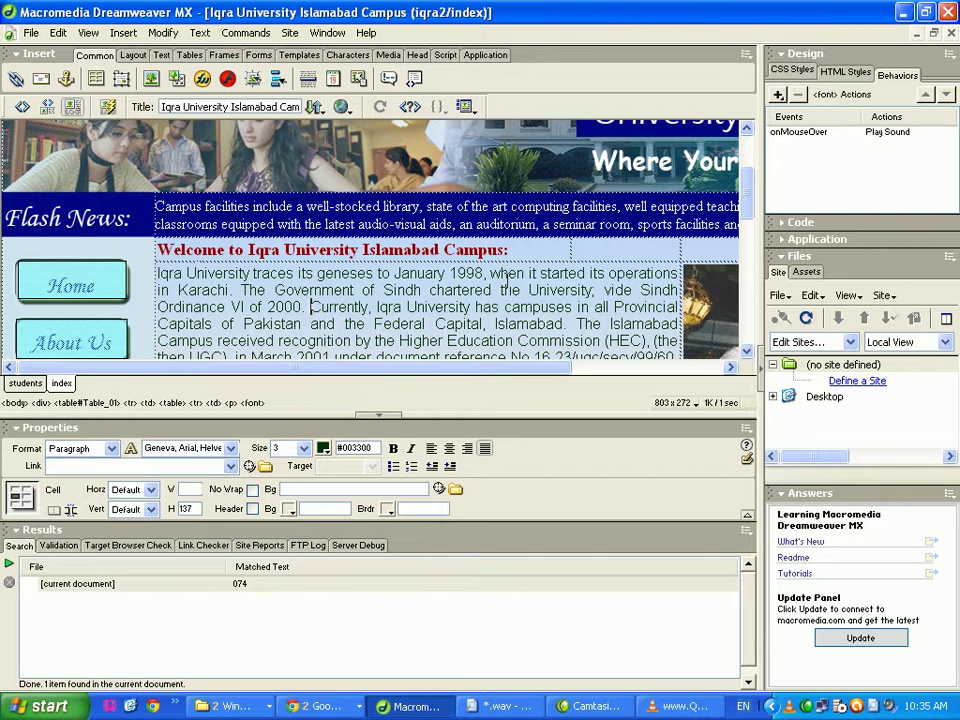
scroll(435, 312, "up", 3)
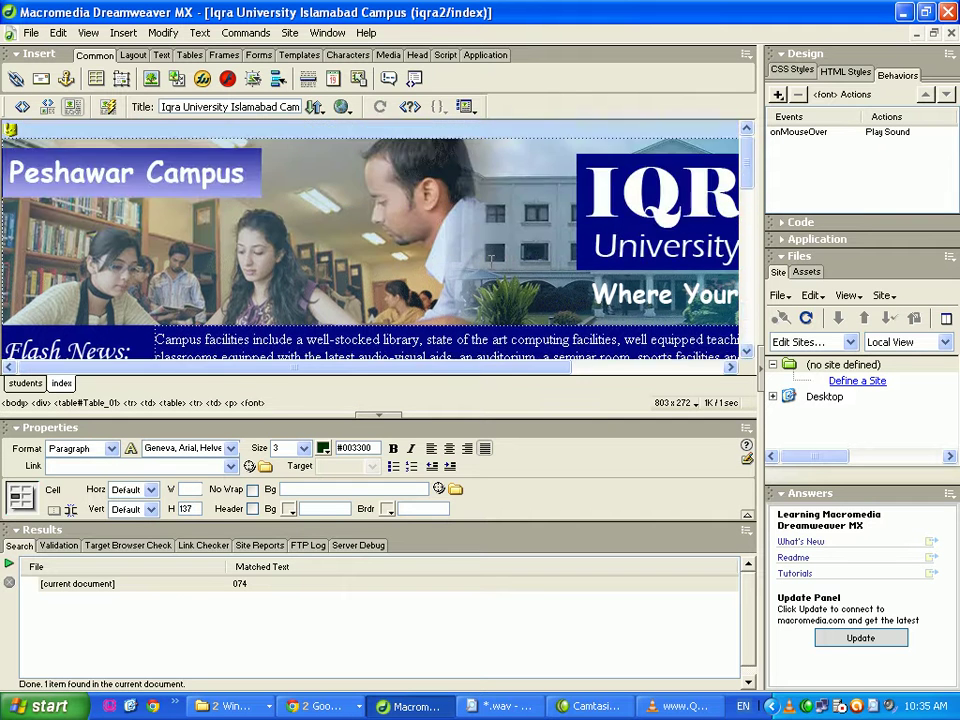
scroll(490, 261, "down", 5)
mouse_move(508, 368)
left_mouse_down()
mouse_move(580, 368)
mouse_move(508, 368)
left_mouse_up()
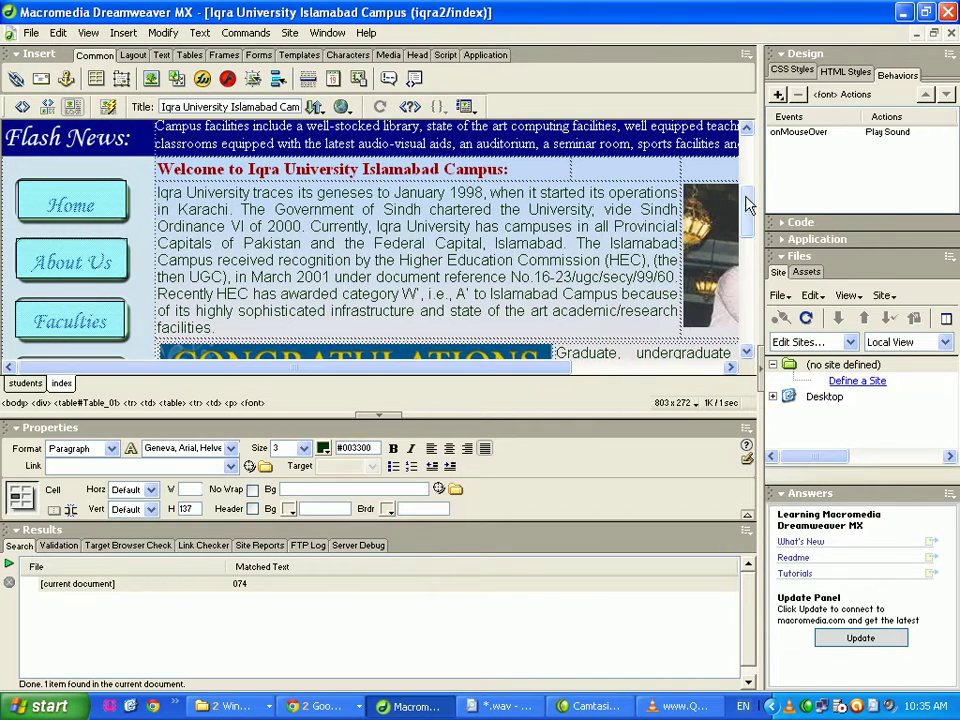
scroll(298, 271, "up", 3)
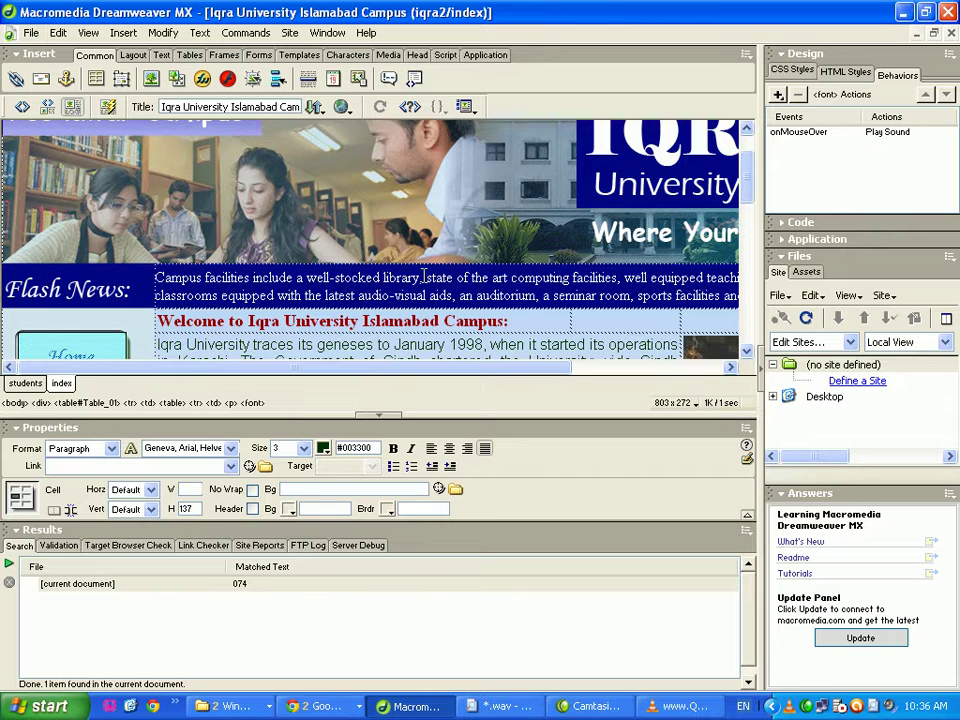
left_click_drag(420, 275, 147, 277)
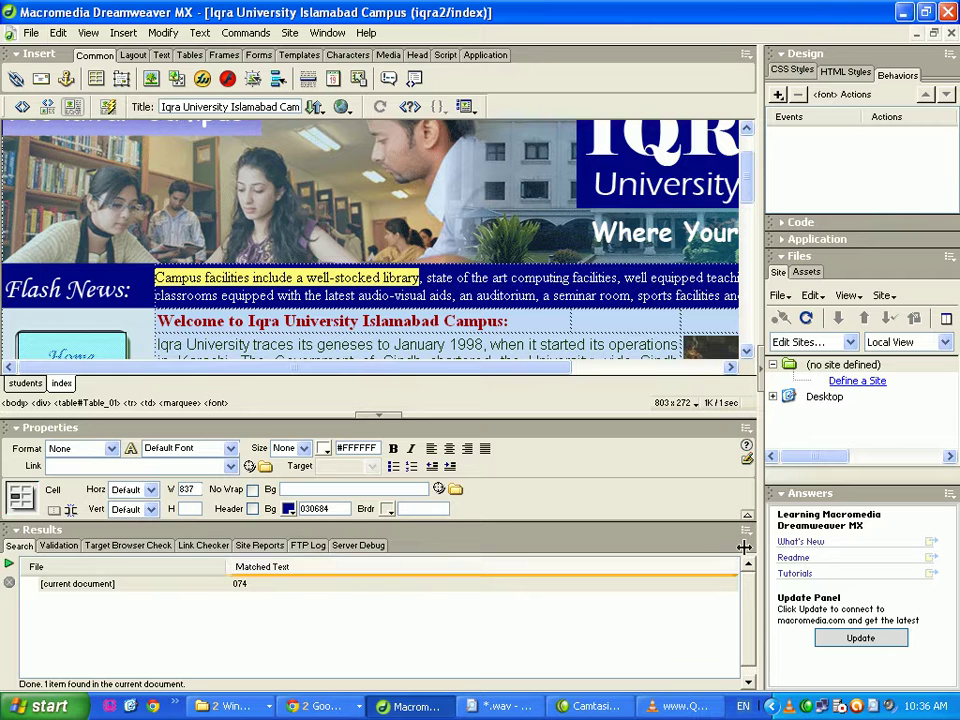
left_click_drag(20, 410, 25, 540)
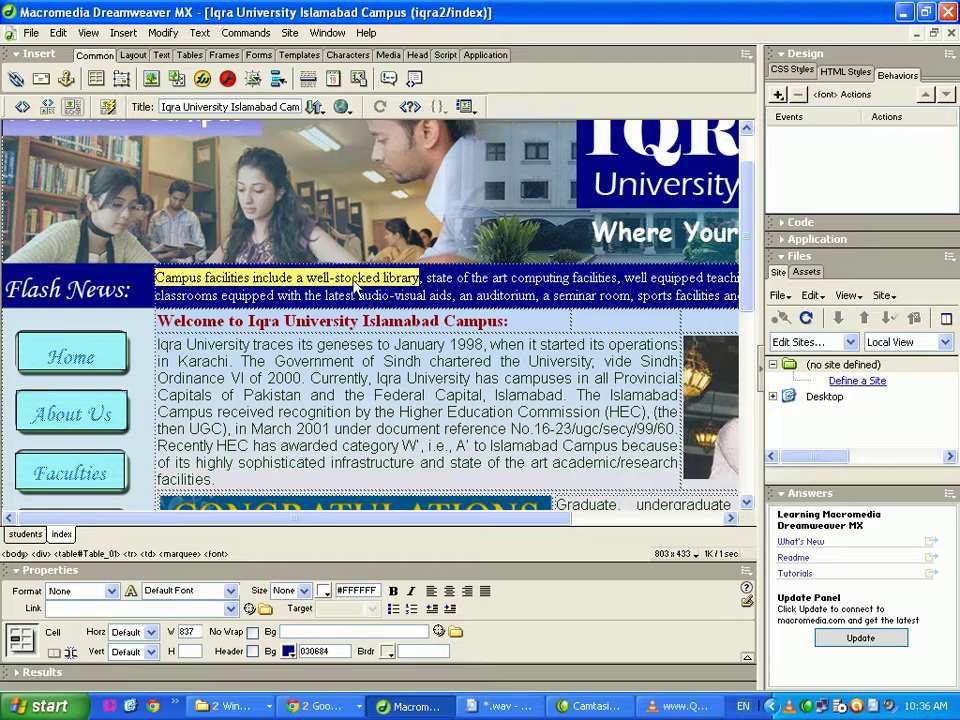
- View the scrolling news line on the live Iqra University page in Chrome, and return to the index page in Dreamweaver
left_click(321, 707)
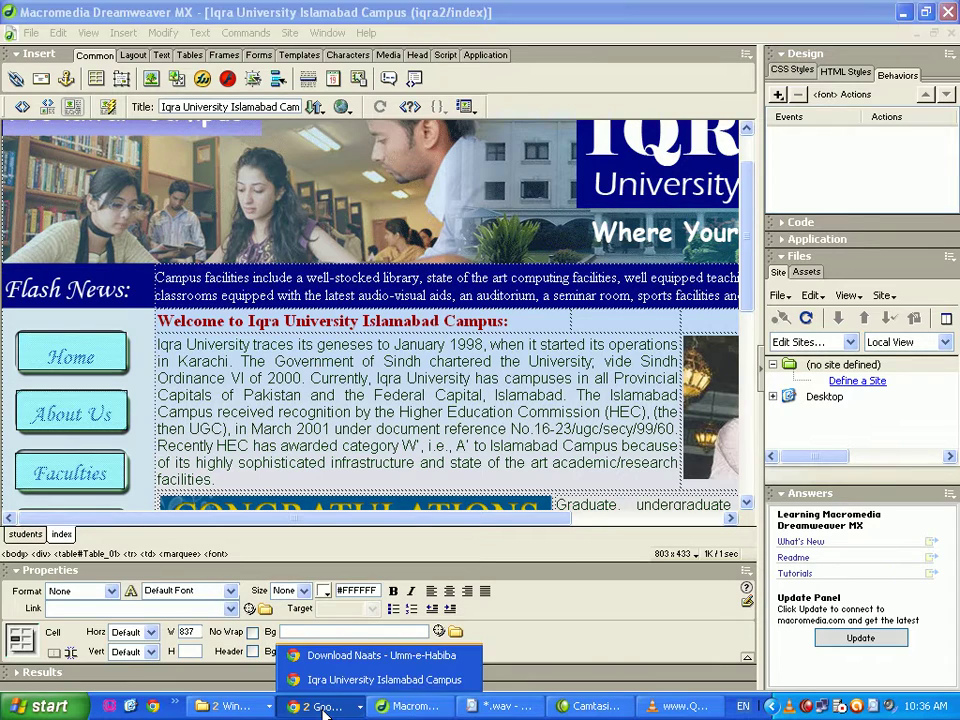
left_click(329, 684)
left_click(71, 11)
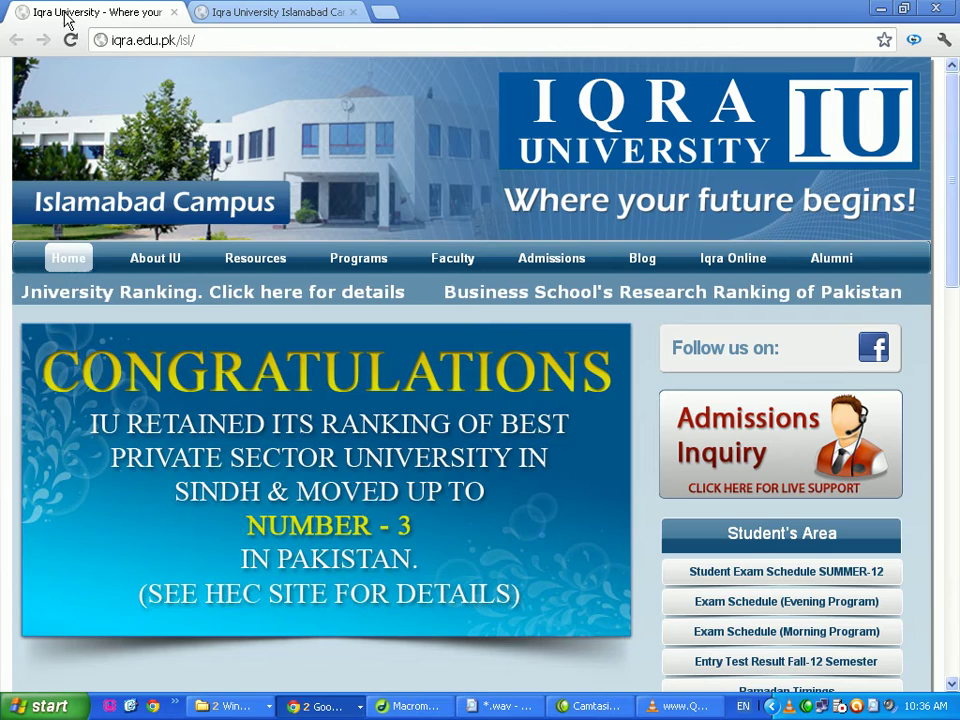
left_click(415, 706)
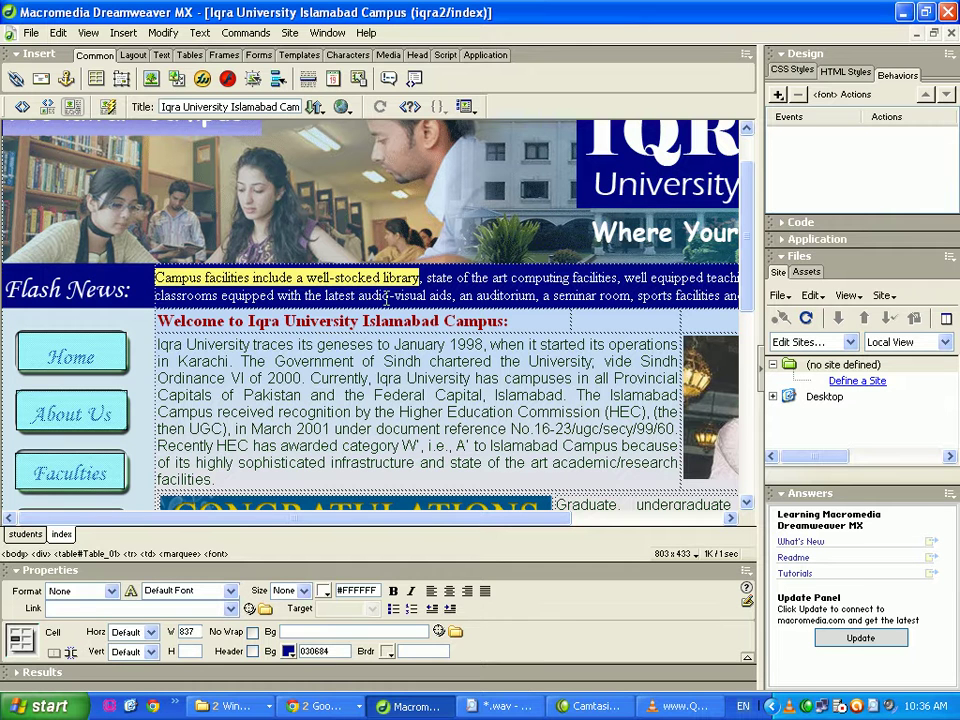
left_click(230, 706)
left_click(230, 706)
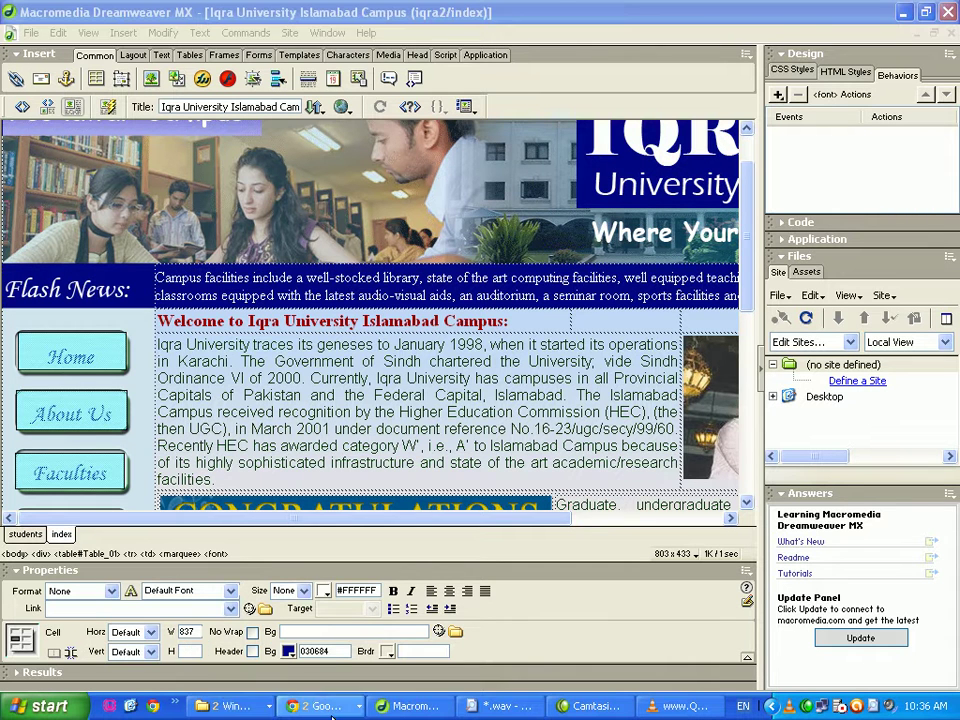
- Switch to the live Iqra University page in Chrome, open its Alumni page, and copy that page's web address
left_click(333, 714)
left_click(330, 677)
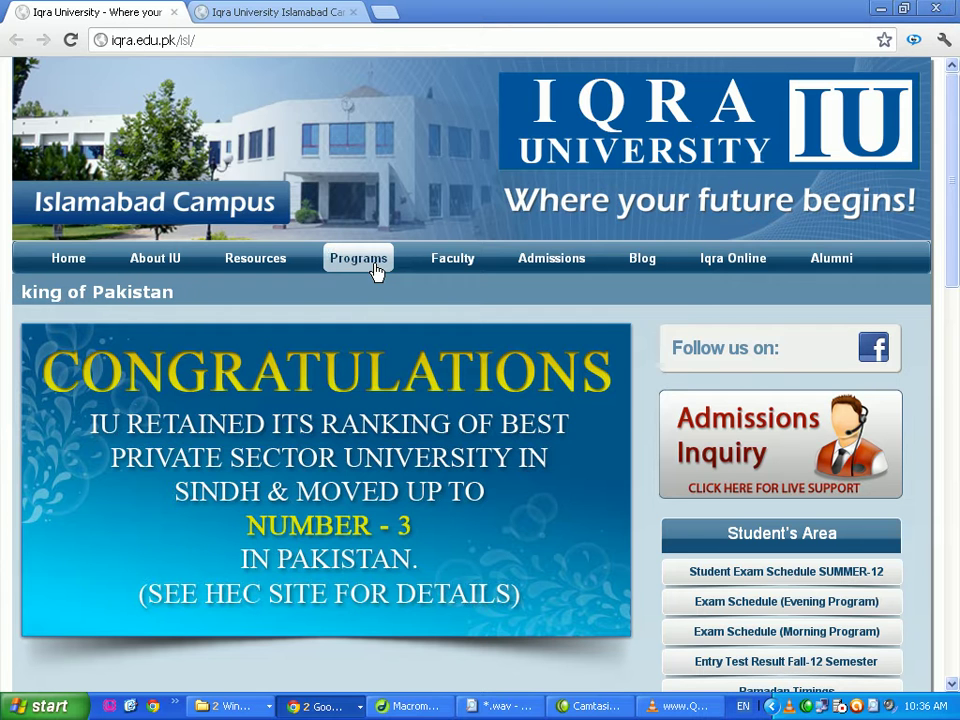
mouse_move(745, 266)
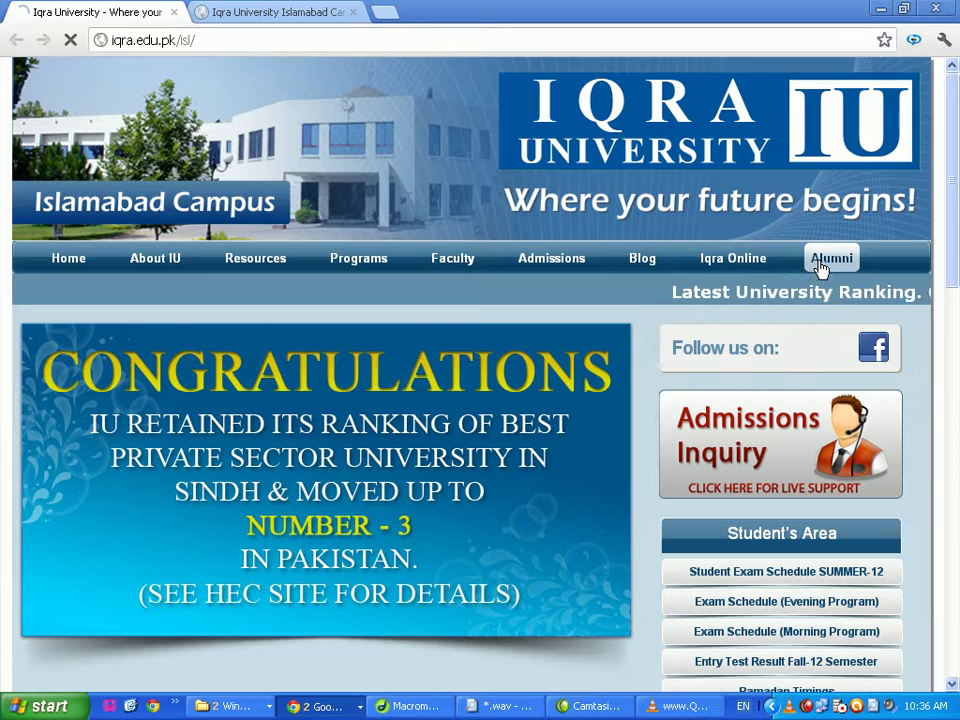
left_click(820, 268)
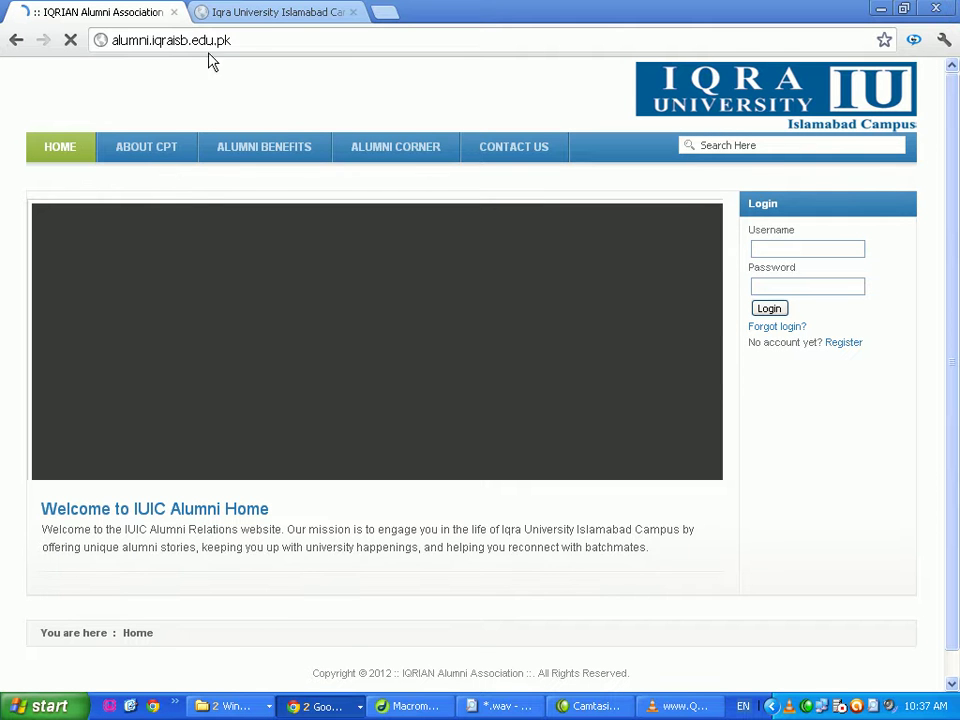
left_click(161, 42)
key("ctrl+c")
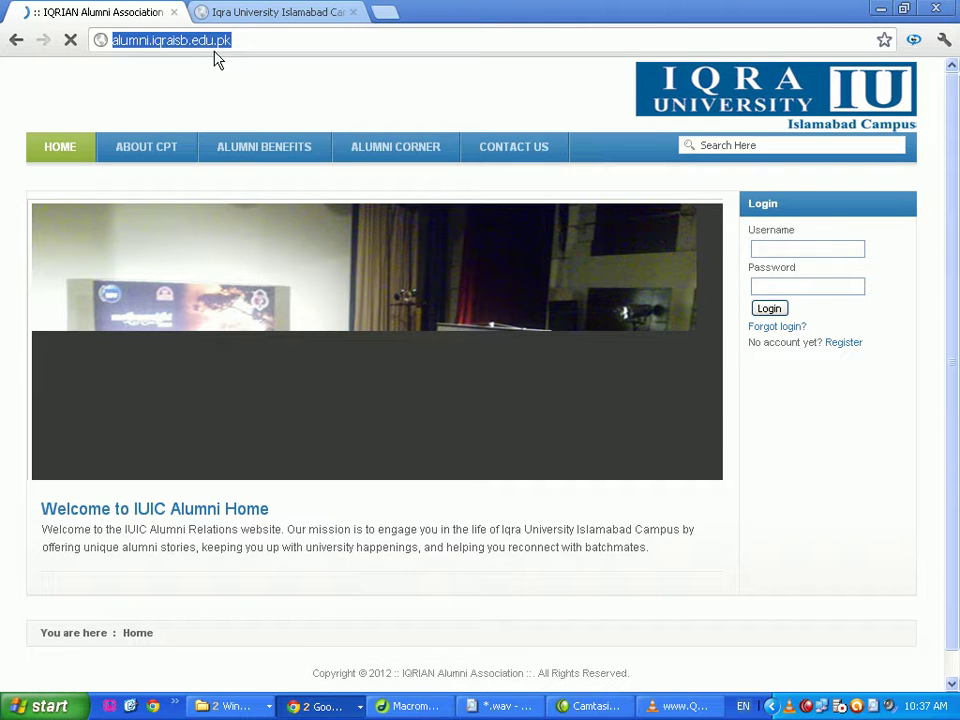
key("alt+Tab")
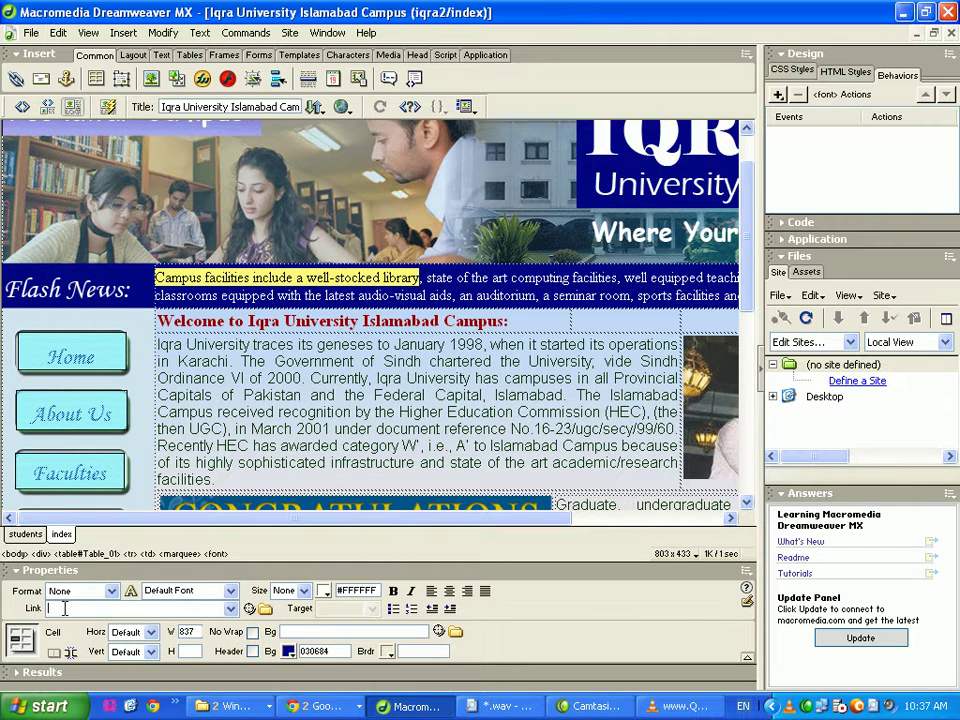
type("htt")
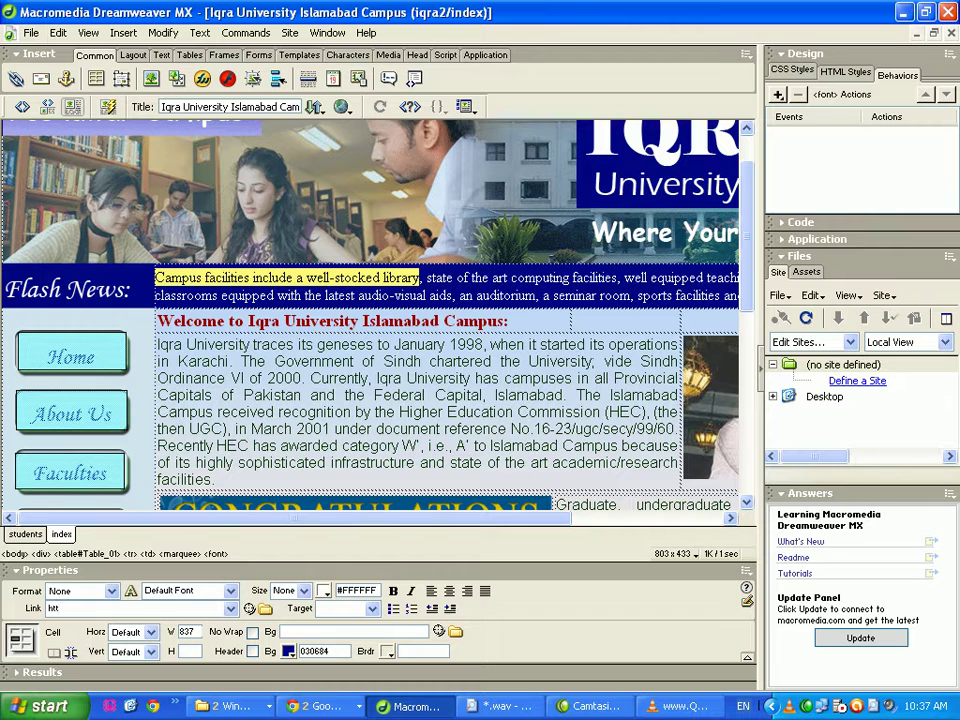
type("p://www.")
key("ctrl+v")
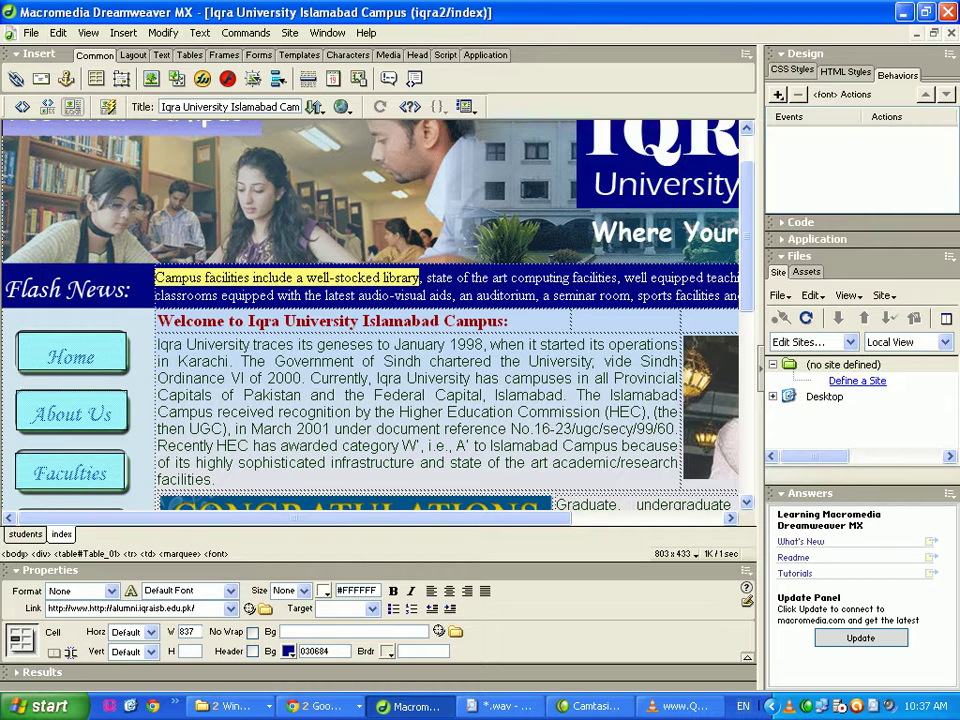
key("Return")
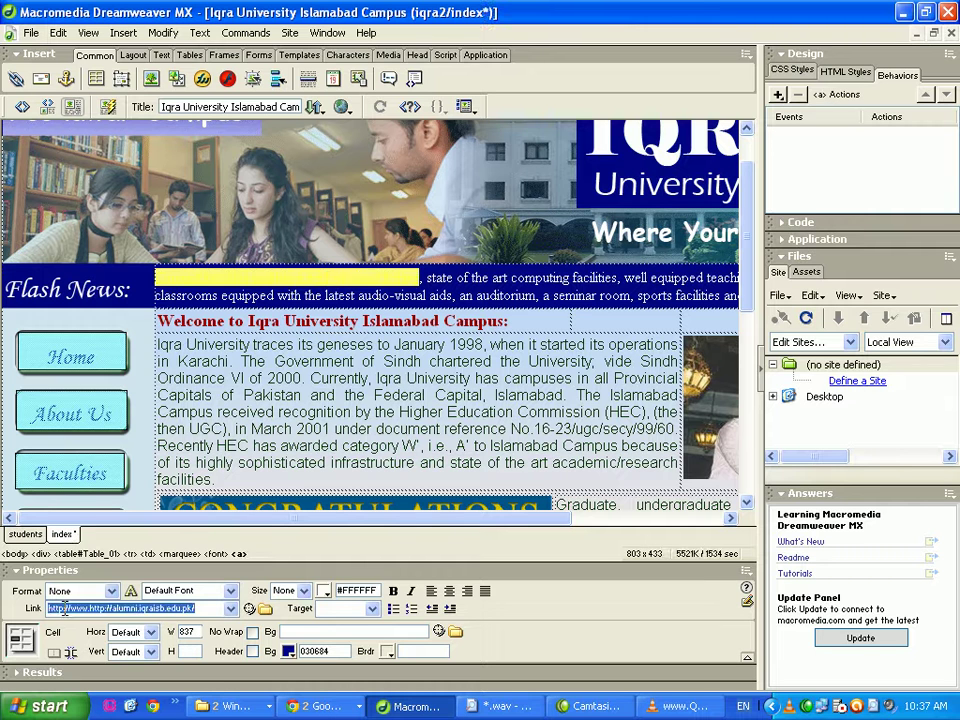
left_click(255, 414)
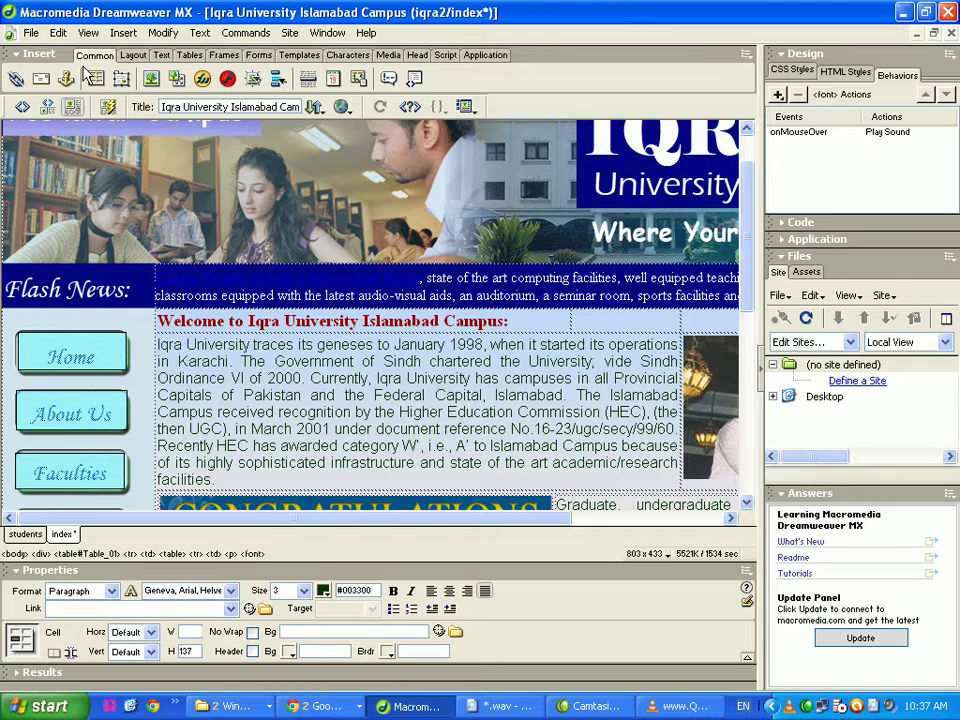
left_click(31, 32)
left_click(48, 124)
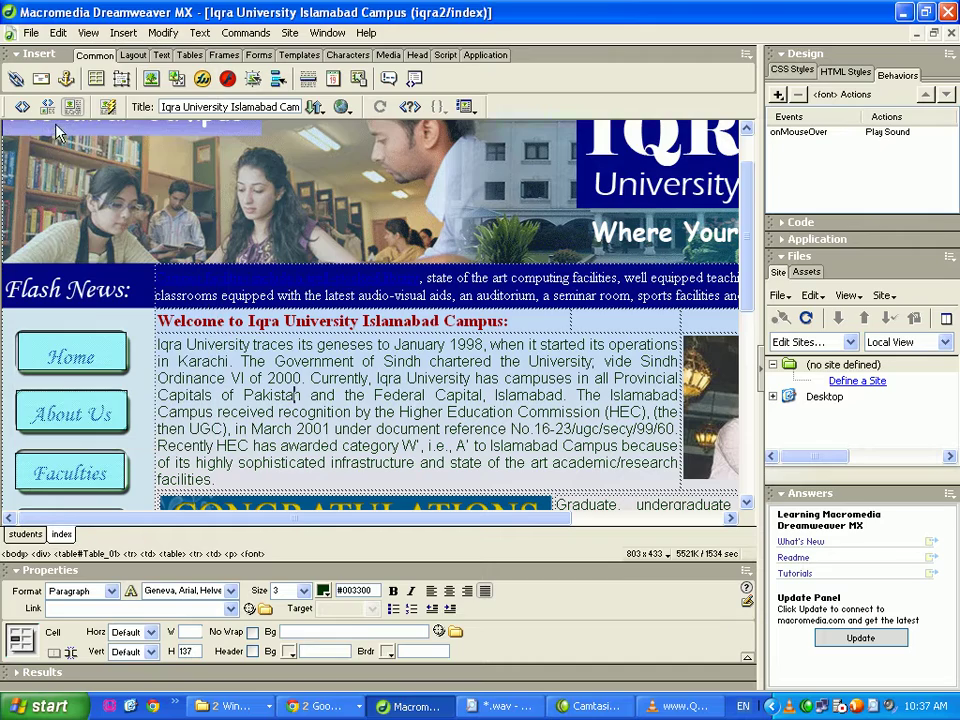
- Reload the local index page in Chrome and test the link in the scrolling Flash News text
left_click(313, 705)
left_click(340, 679)
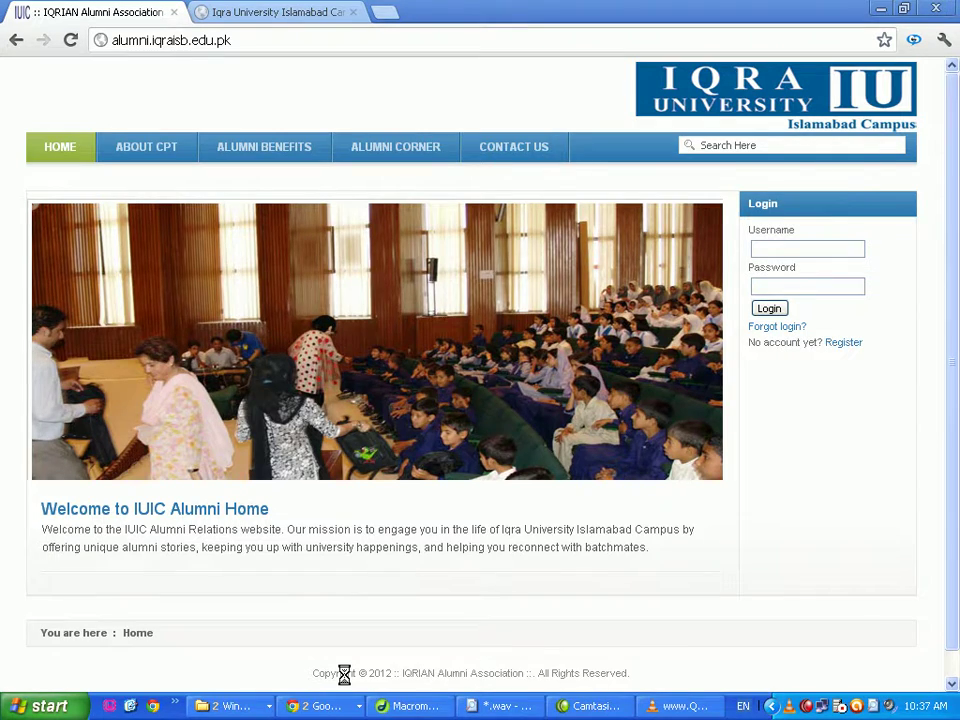
left_click(275, 12)
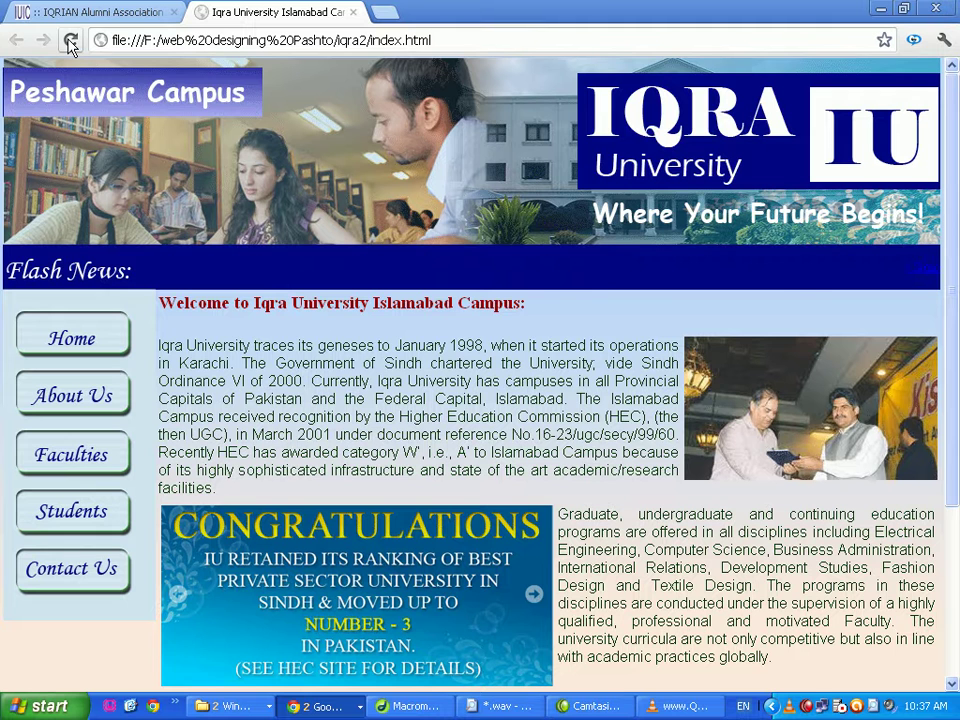
left_click(70, 42)
left_click(748, 277)
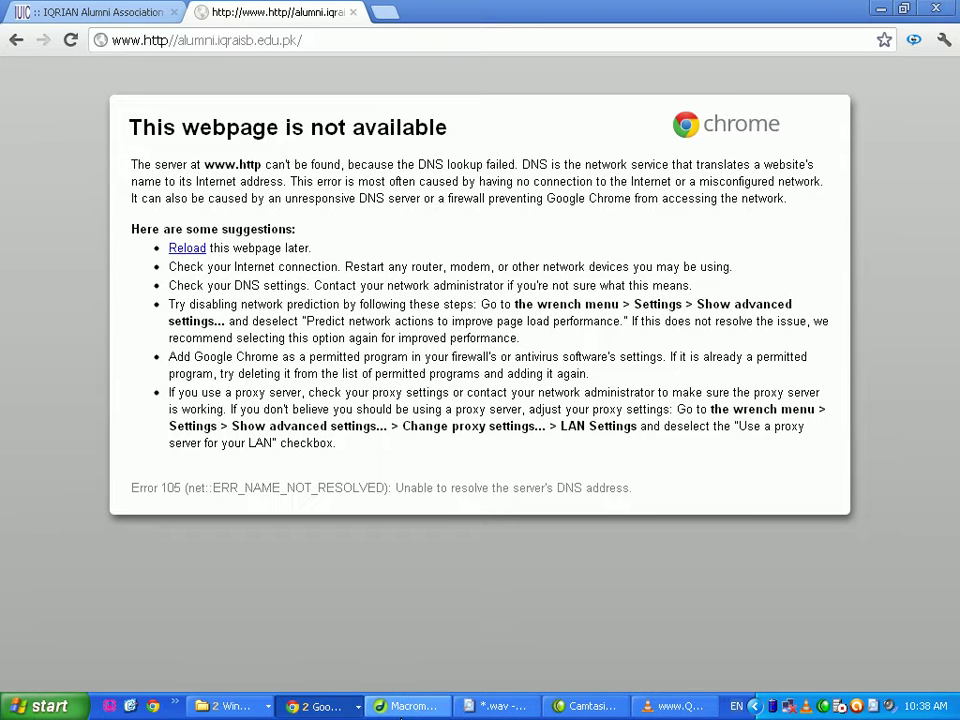
left_click(410, 706)
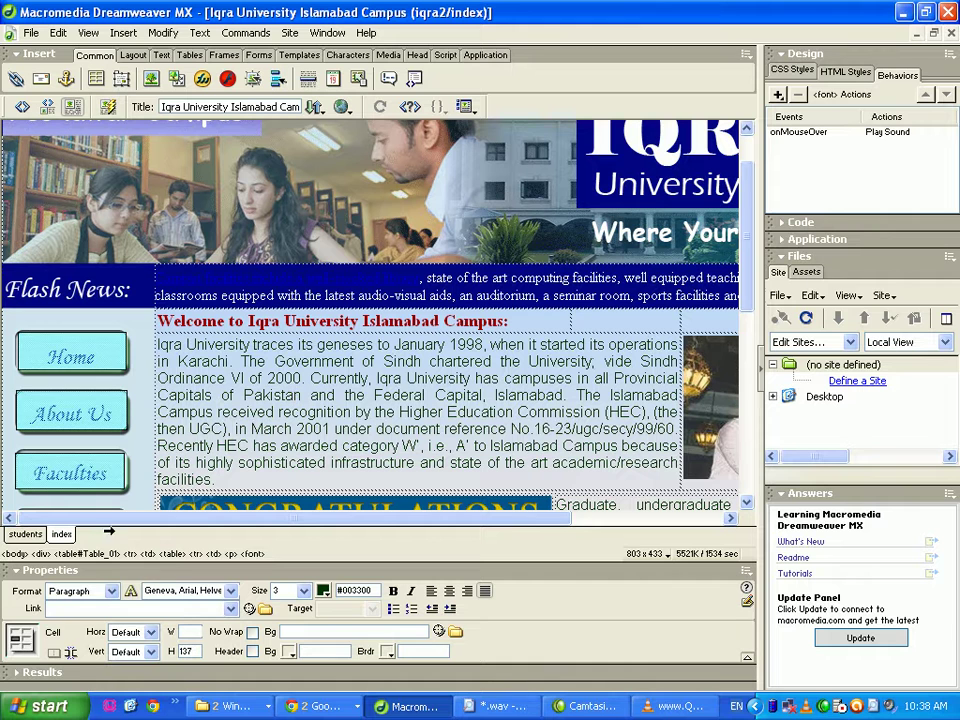
left_click(305, 277)
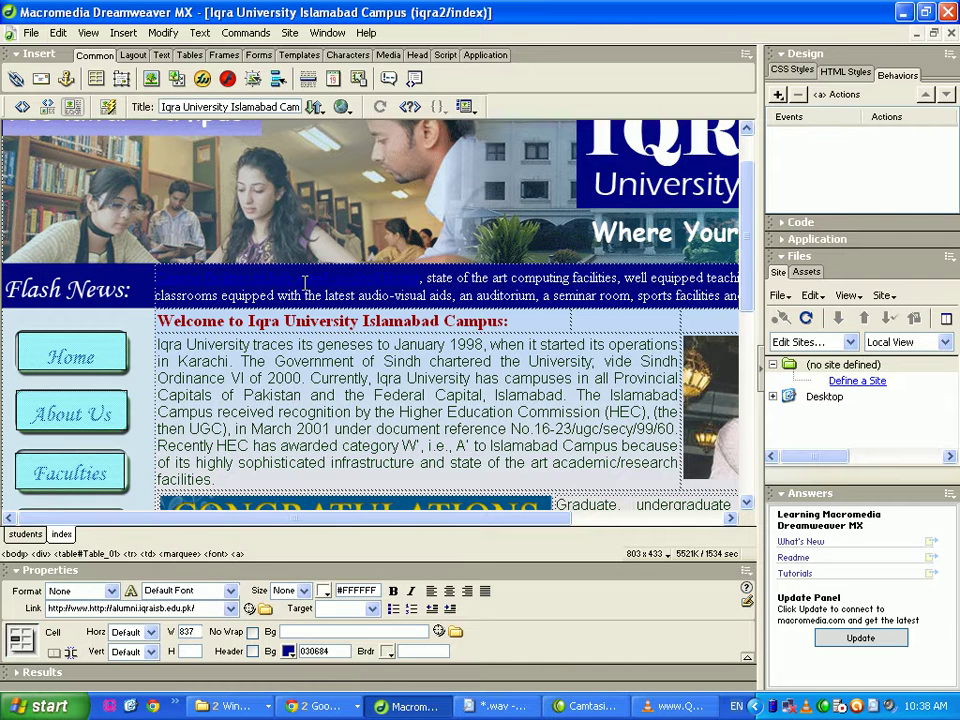
double_click(106, 610)
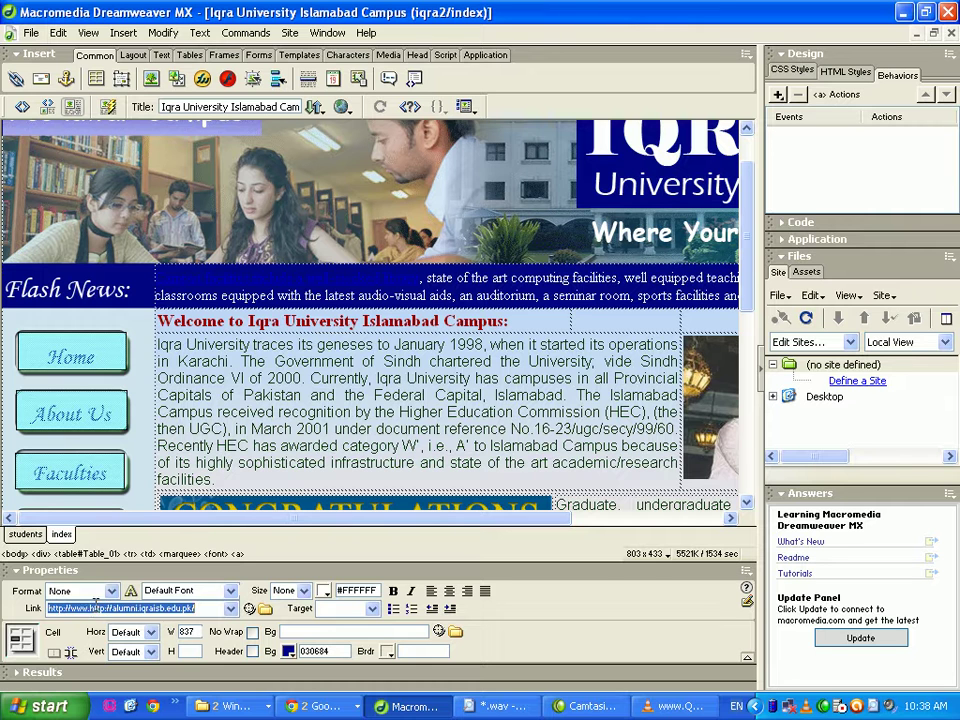
left_click_drag(90, 608, 20, 606)
key("Delete")
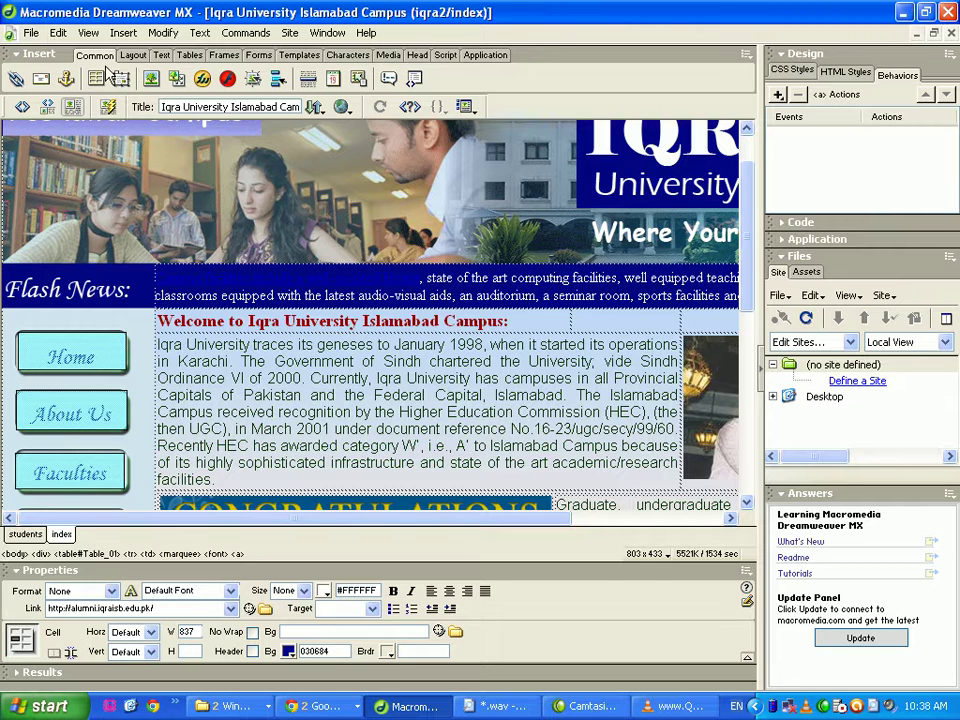
left_click(31, 36)
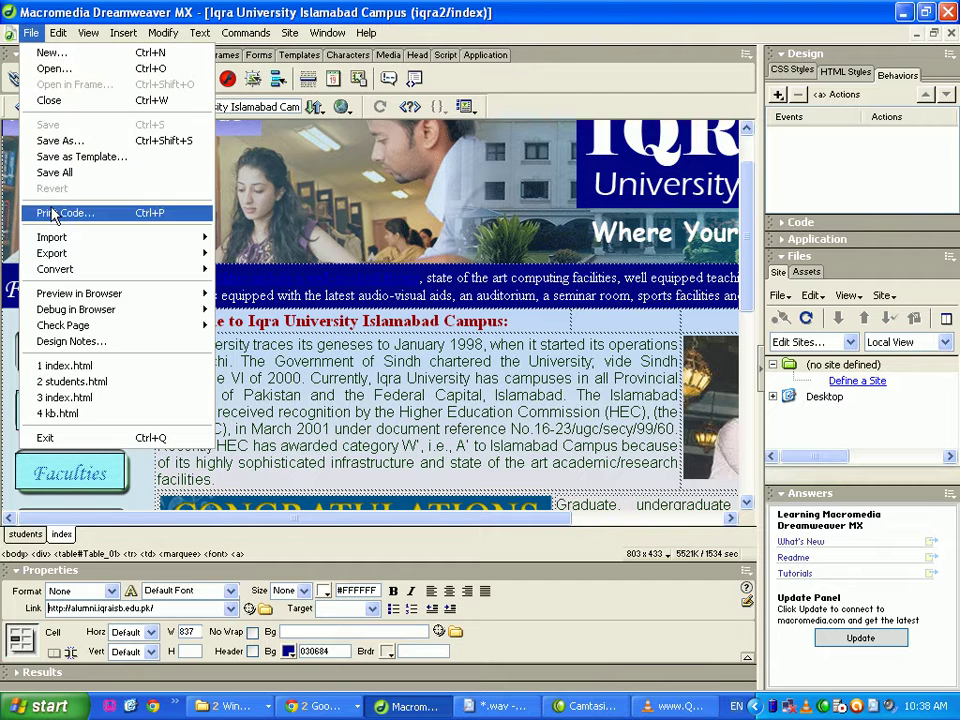
left_click(310, 395)
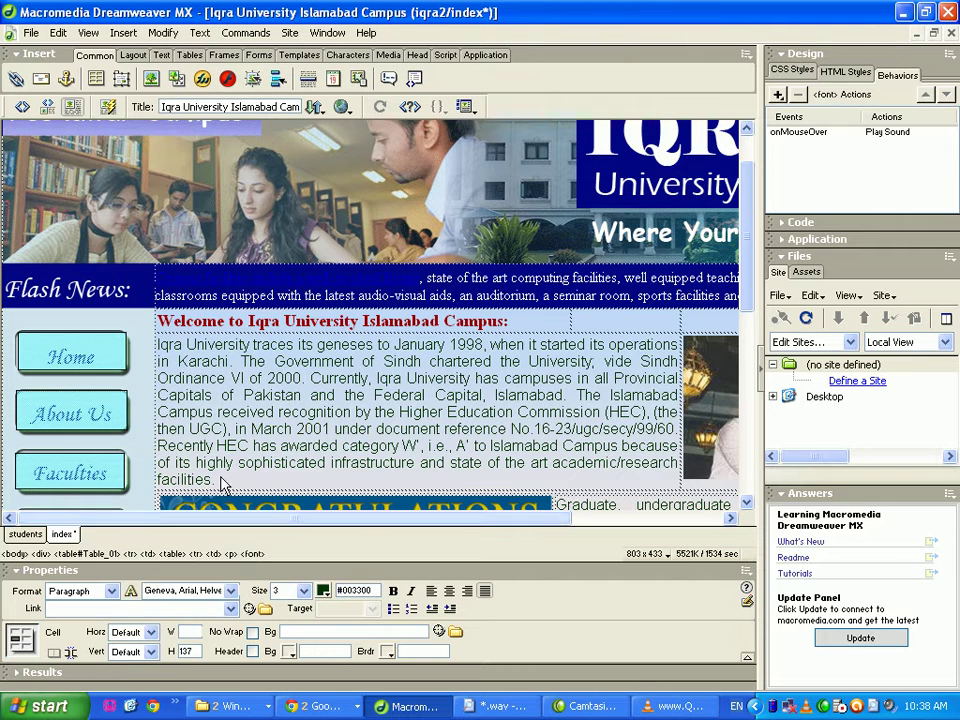
- Check the address of the linked Flash News text and save the index page
left_click(225, 277)
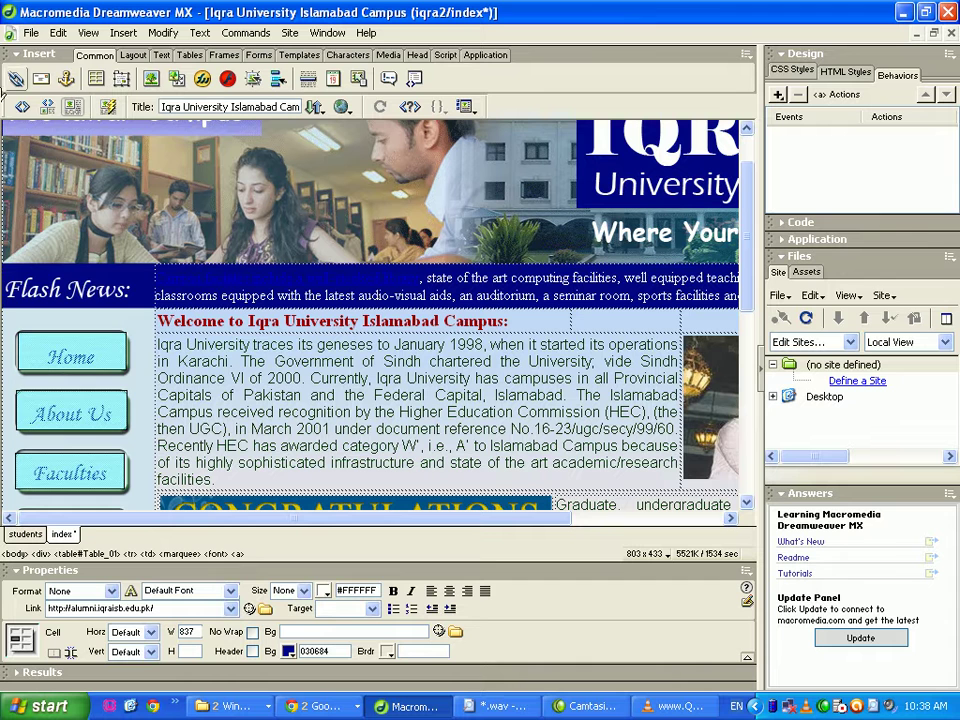
left_click(31, 33)
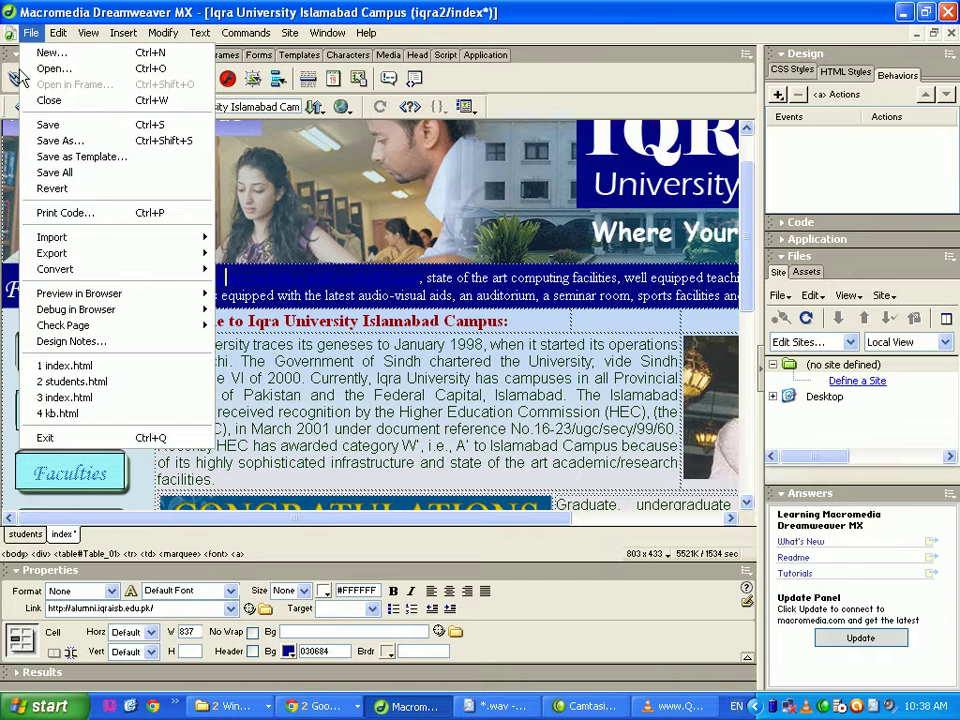
left_click(47, 124)
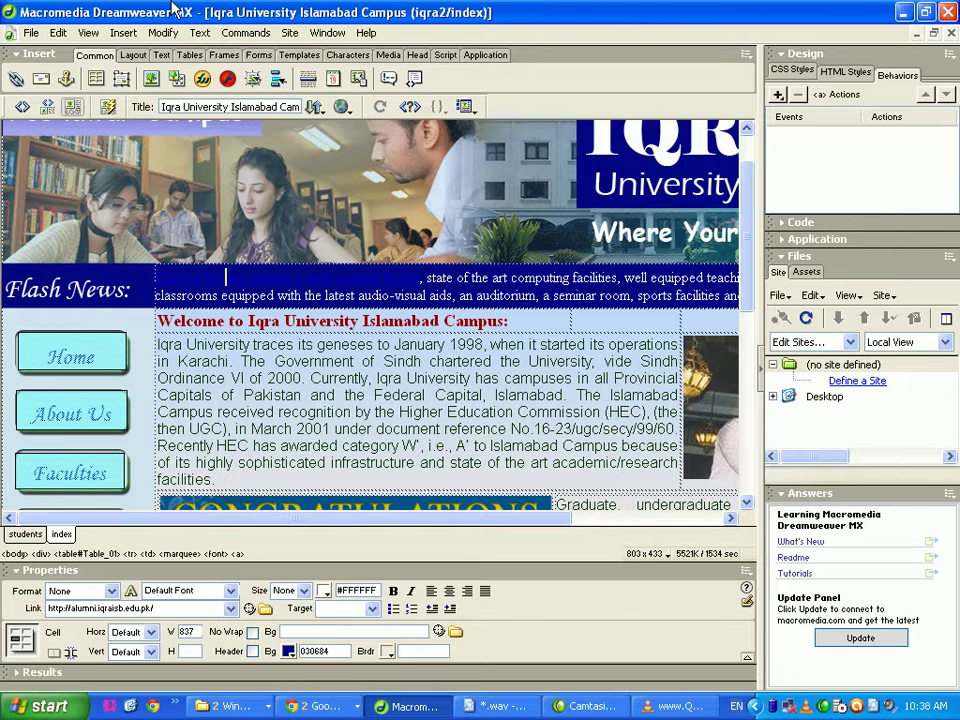
- Set the index page's link colour to #FFCCFF in the page properties and apply it
left_click(163, 33)
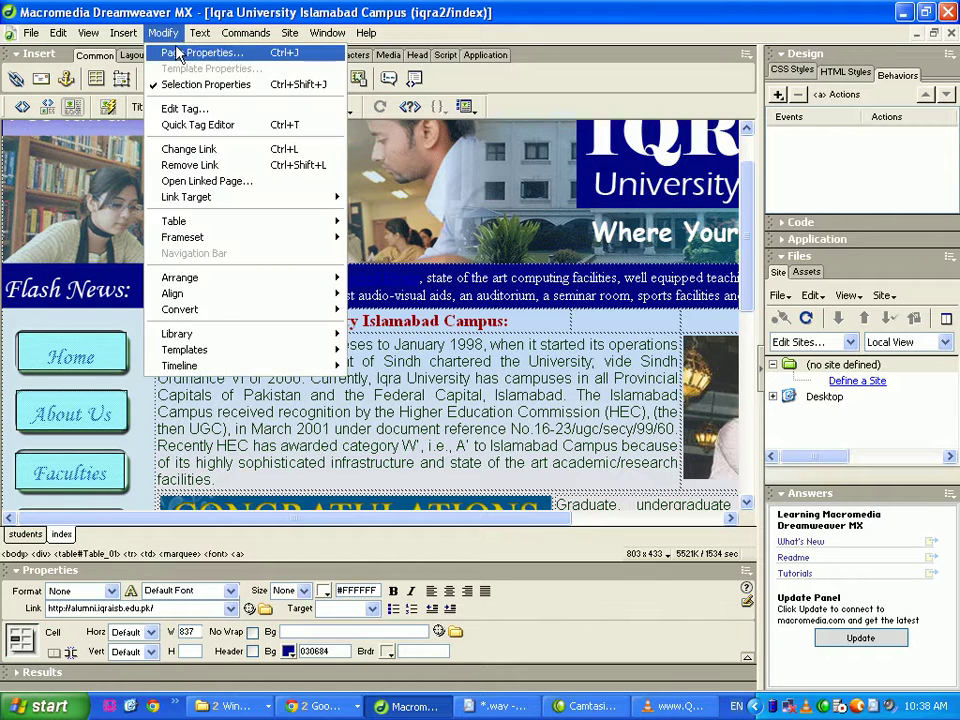
left_click(176, 27)
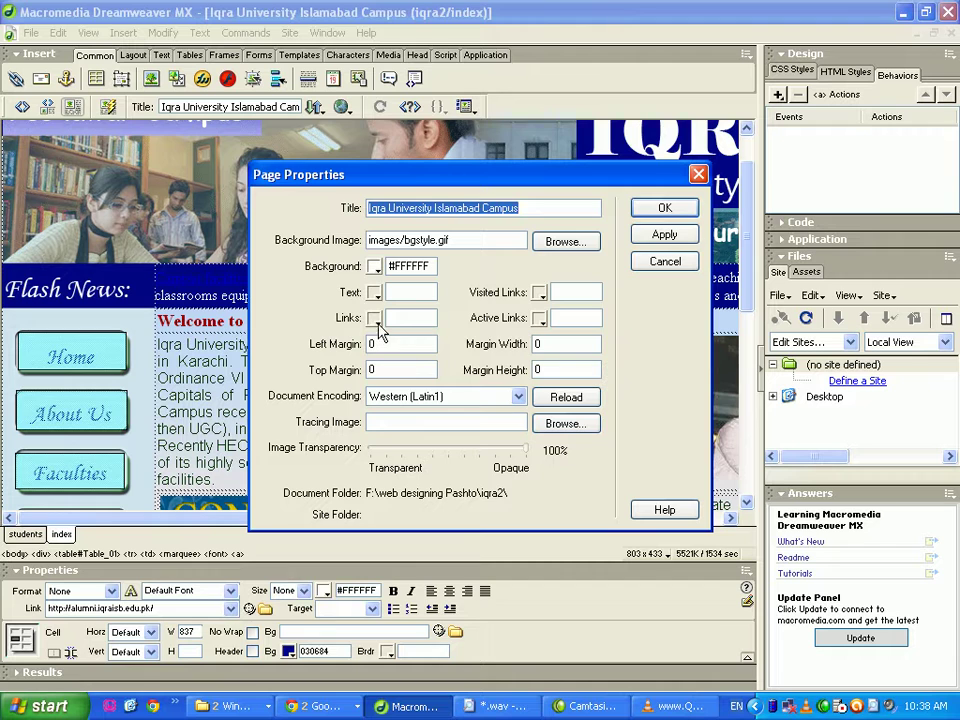
left_click_drag(446, 177, 477, 137)
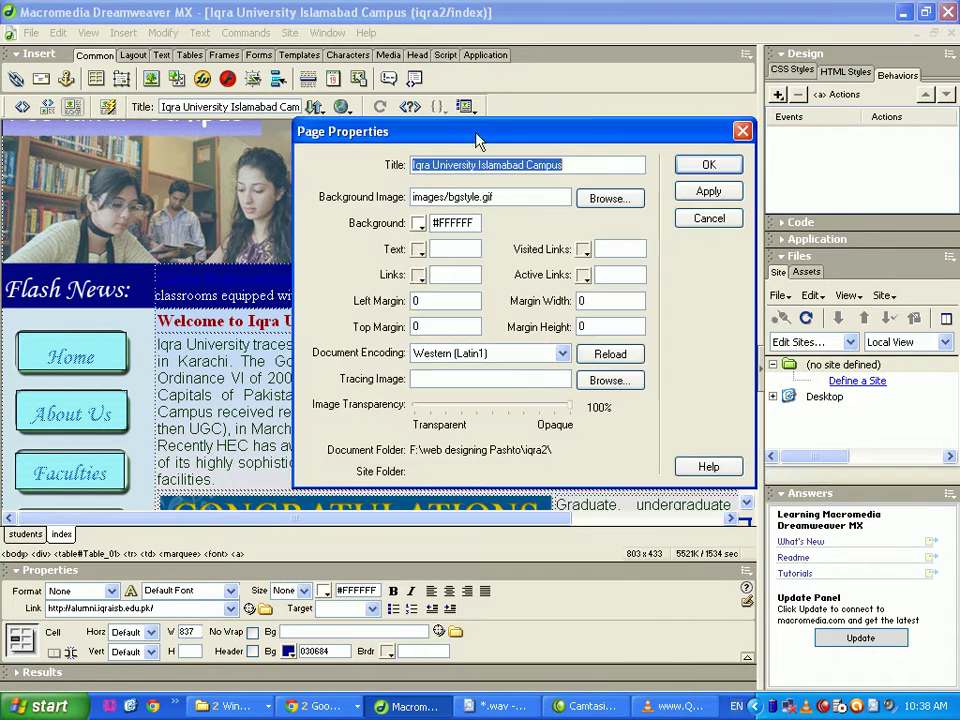
left_click(420, 276)
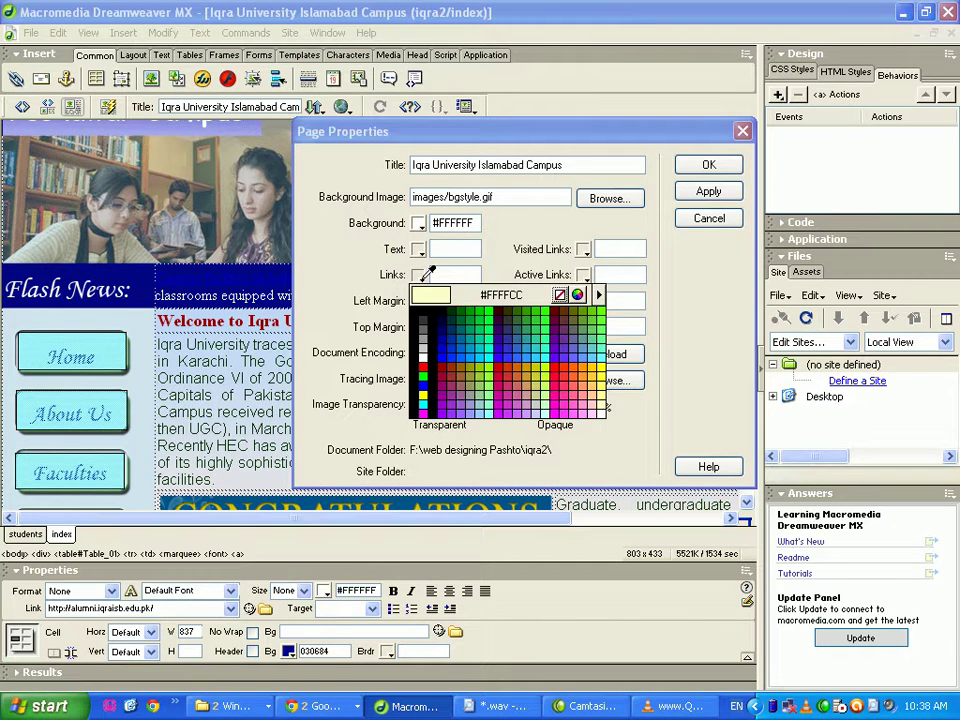
left_click(598, 412)
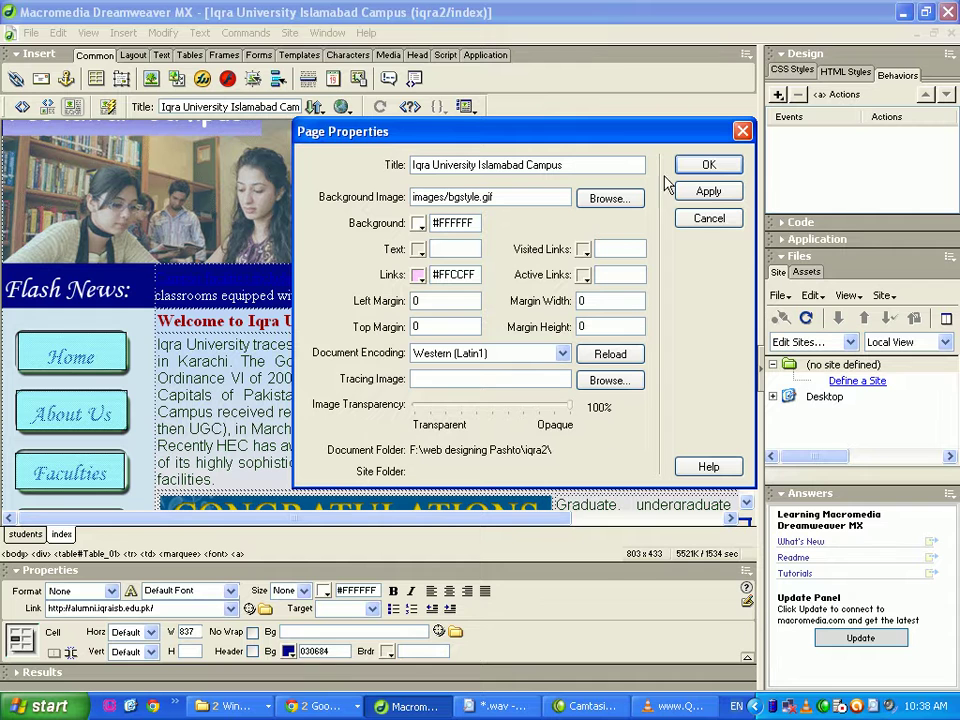
left_click(708, 190)
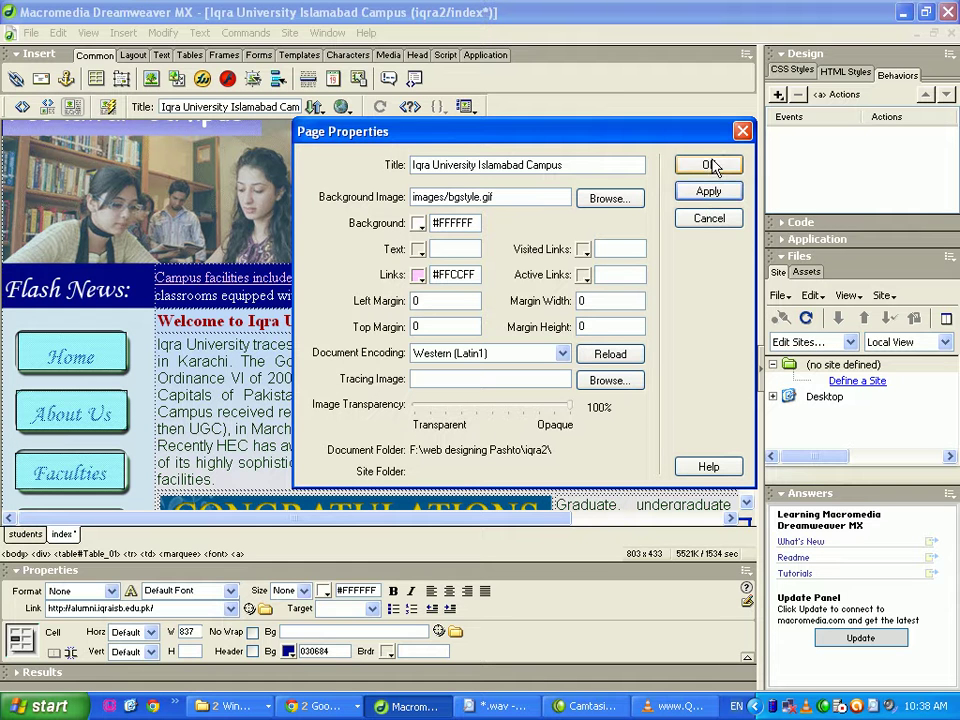
left_click(707, 164)
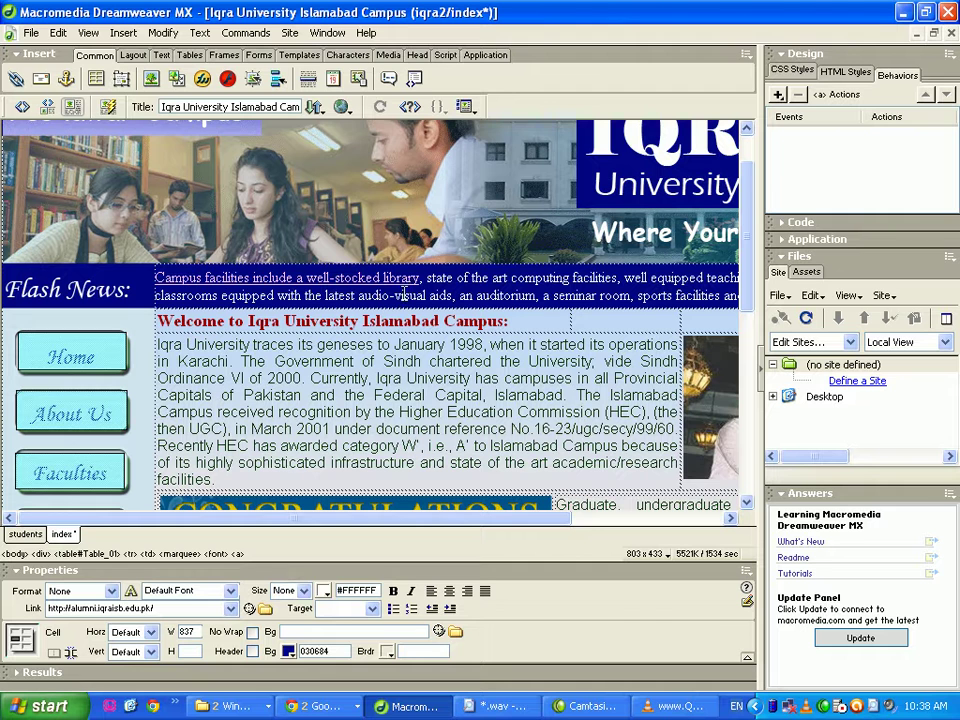
- Review the link, visited link and active link colour settings in the index page's page properties
left_click(163, 32)
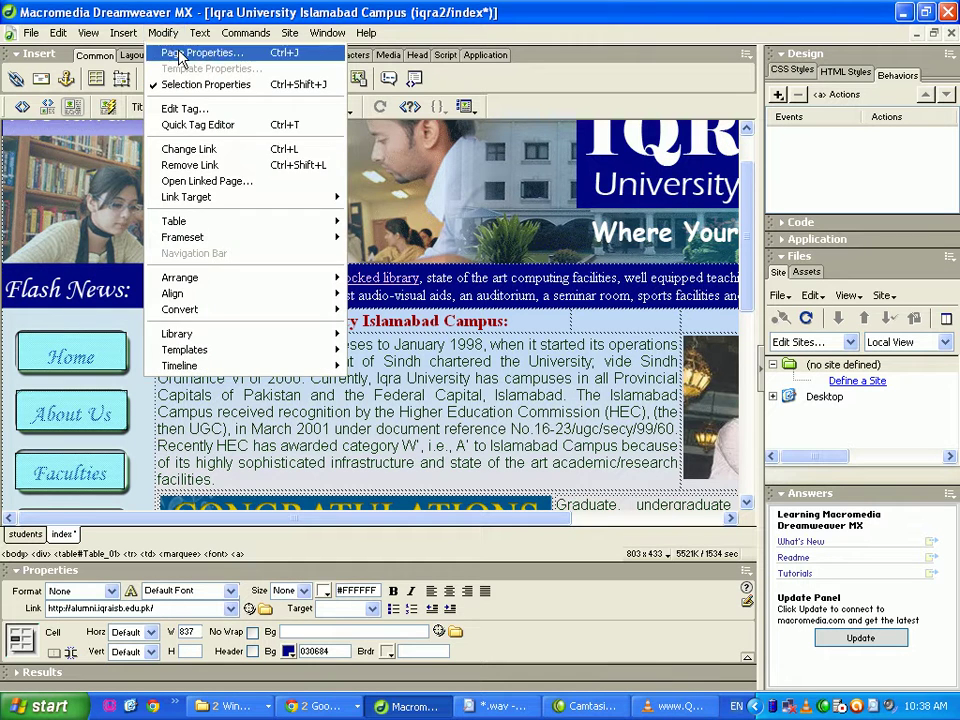
left_click(180, 55)
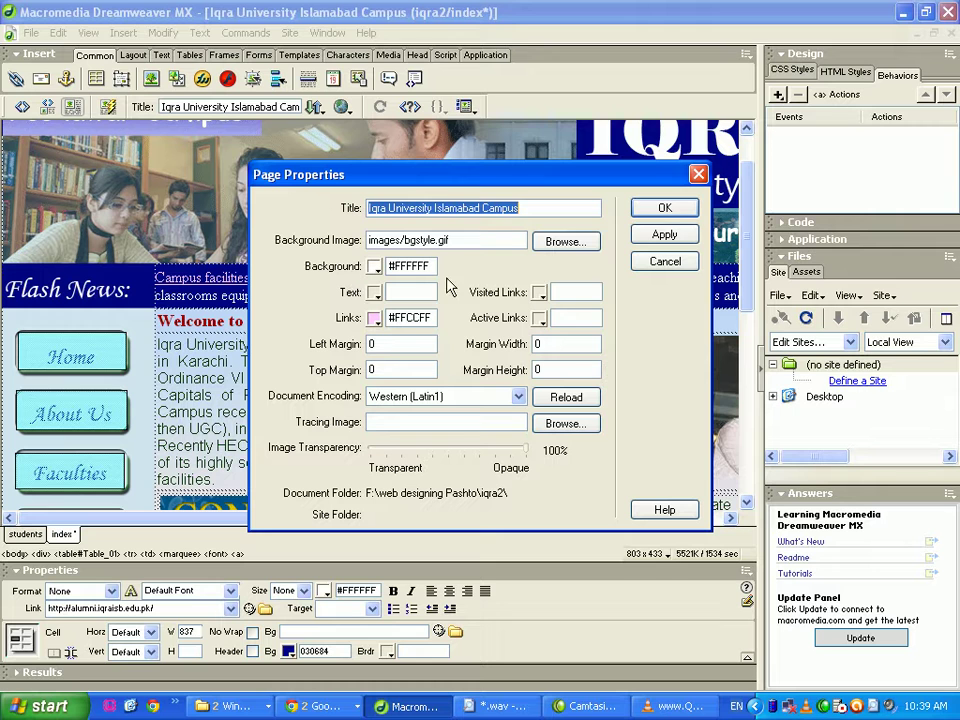
left_click(668, 232)
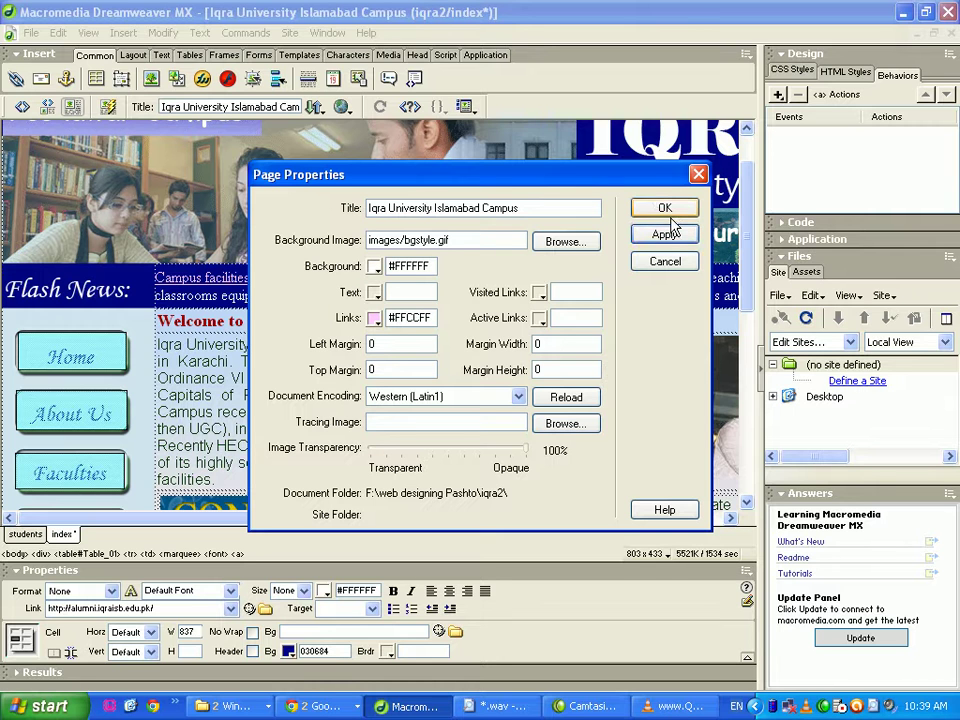
left_click(667, 210)
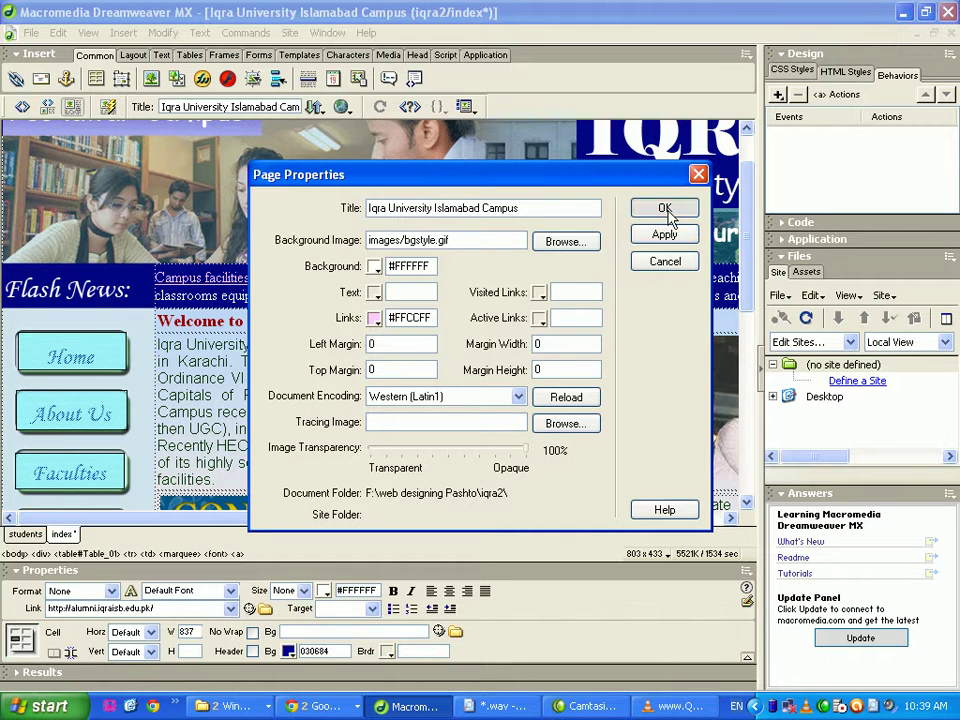
left_click(665, 210)
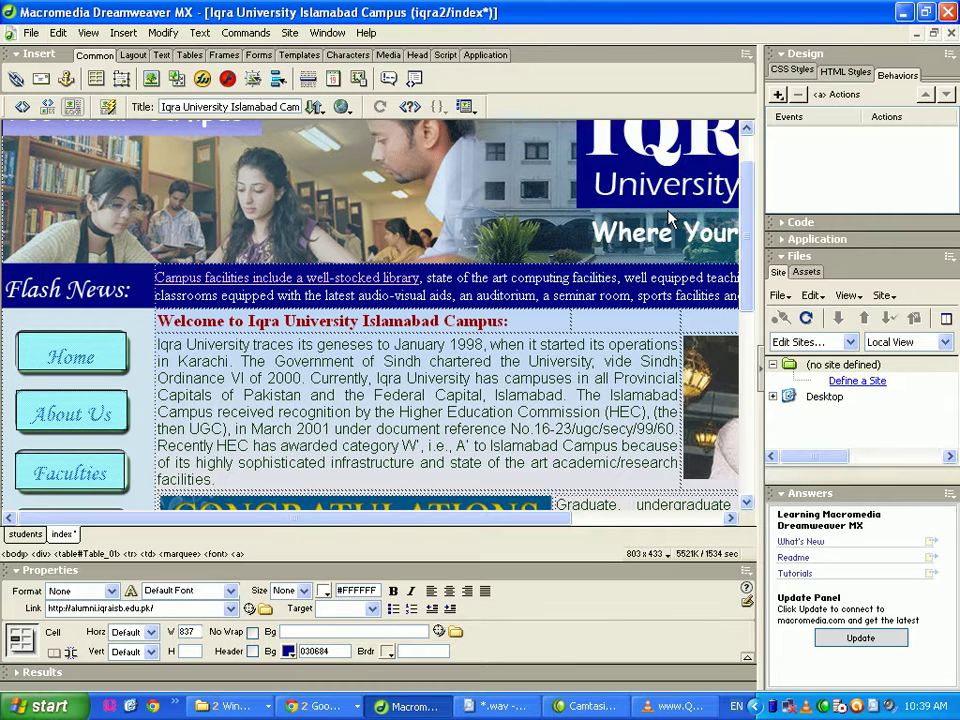
left_click(163, 32)
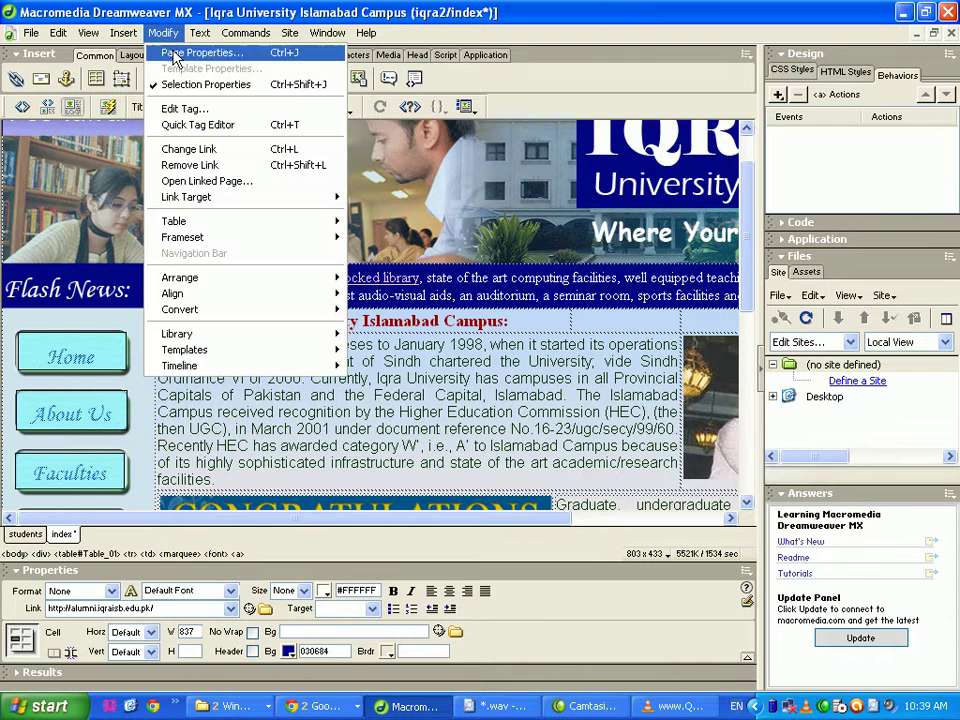
left_click(172, 53)
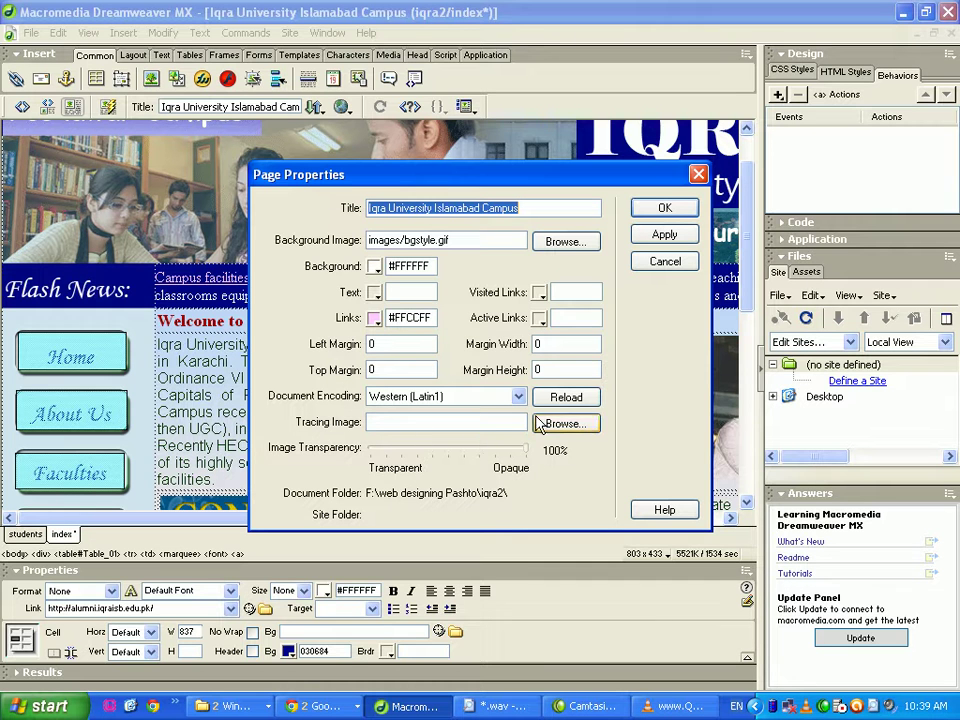
left_click(665, 262)
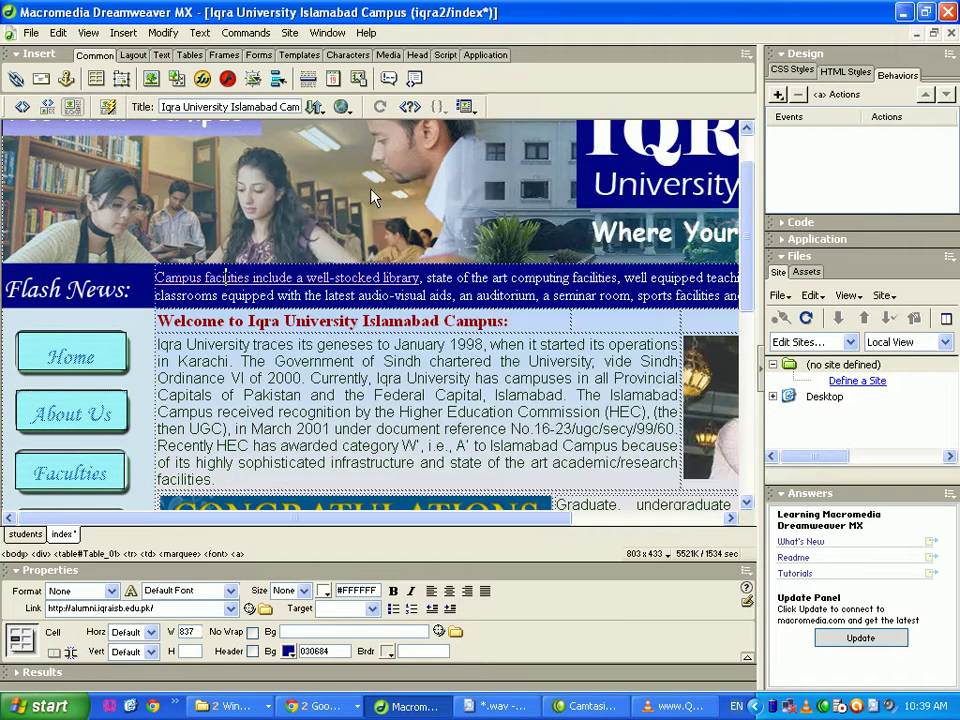
left_click(163, 33)
left_click(178, 53)
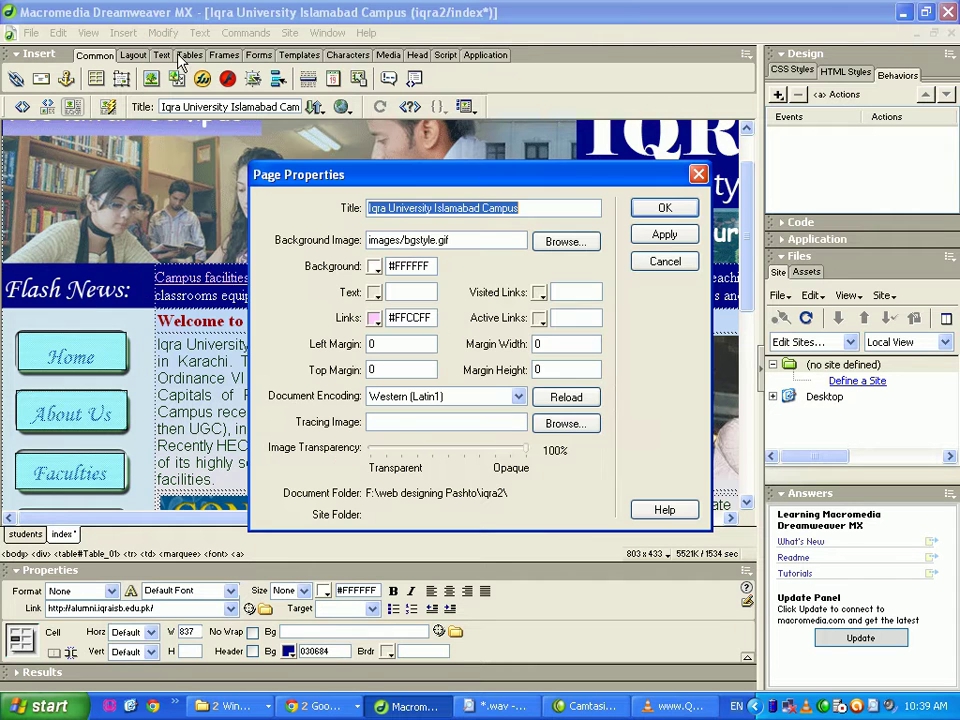
left_click(666, 266)
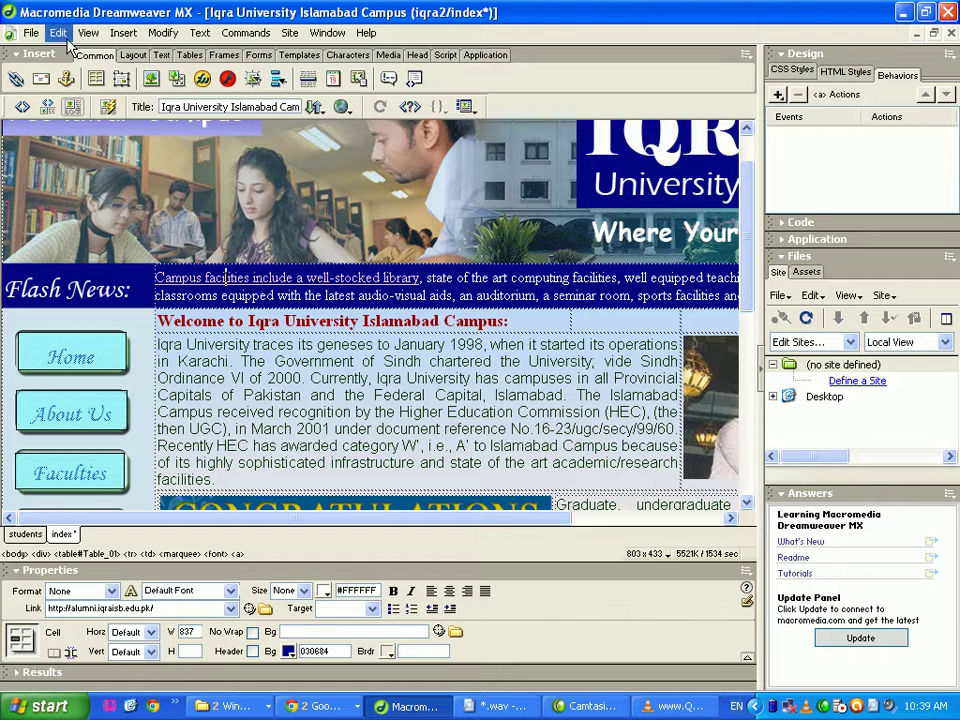
- Save the index page, then go back from the error page to the local index page in Chrome and reload it
left_click(31, 33)
left_click(44, 126)
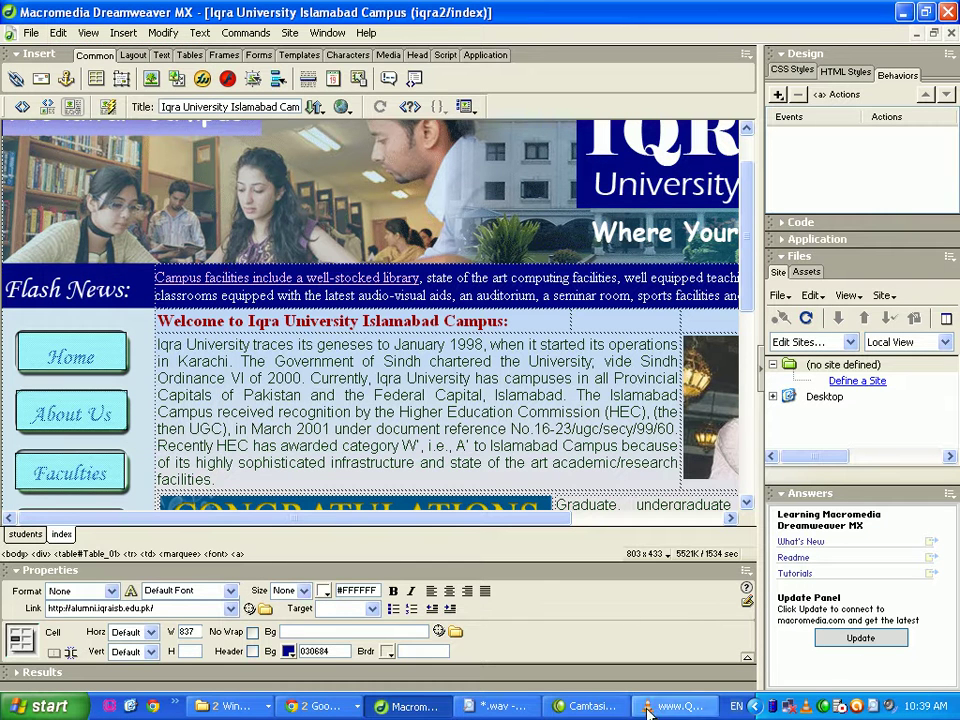
left_click(320, 707)
left_click(347, 682)
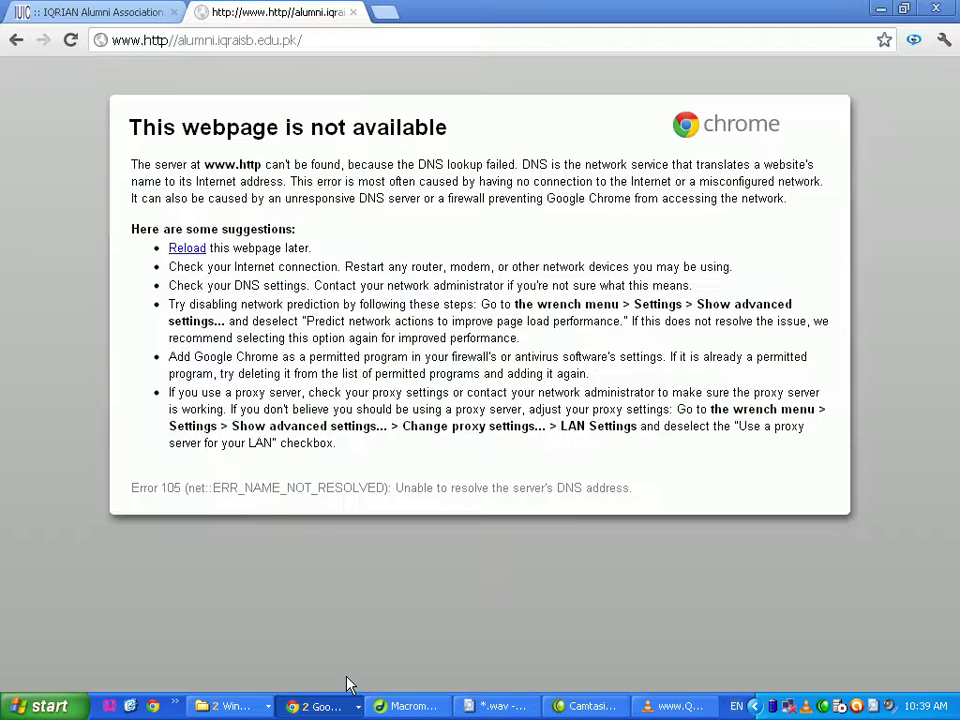
left_click(14, 40)
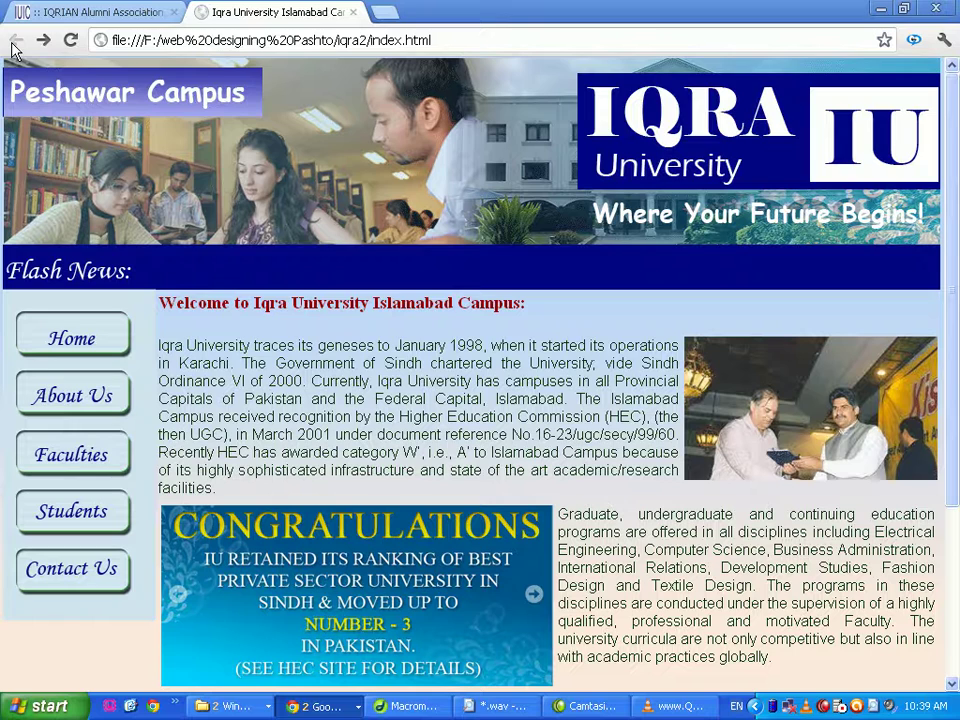
left_click(77, 46)
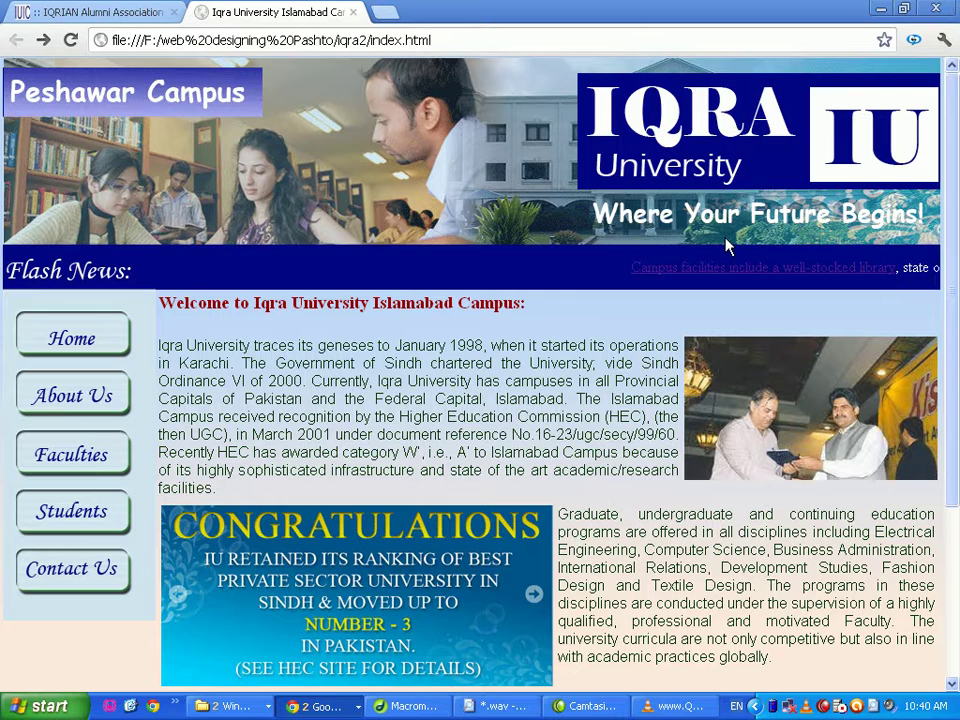
- Return to Dreamweaver and set the font size of the entire Flash News marquee text to 4
left_click(430, 706)
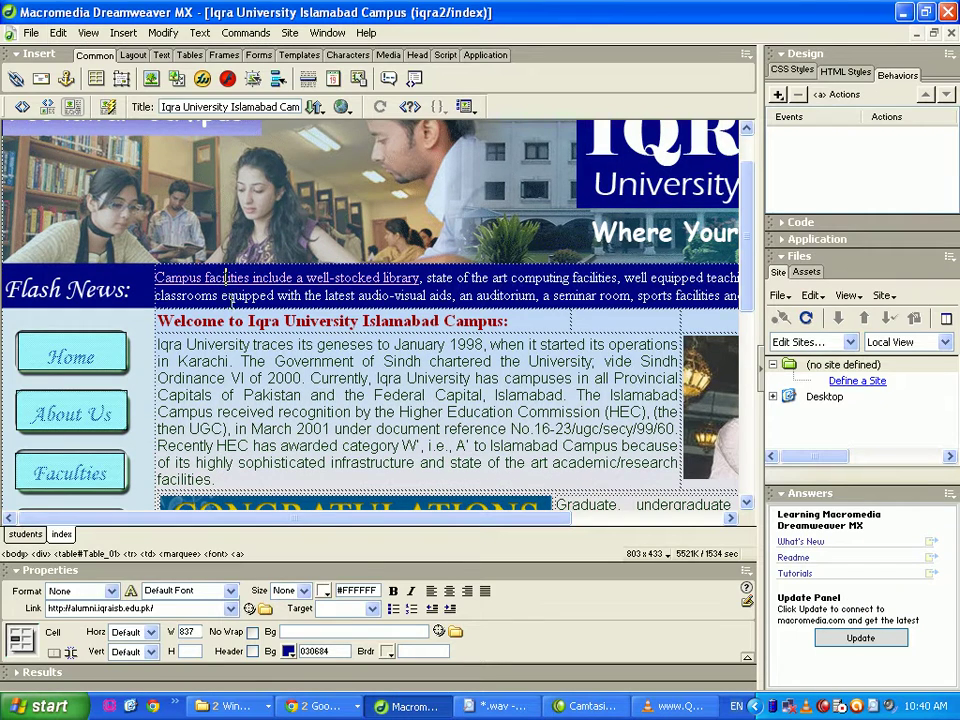
left_click_drag(158, 280, 748, 293)
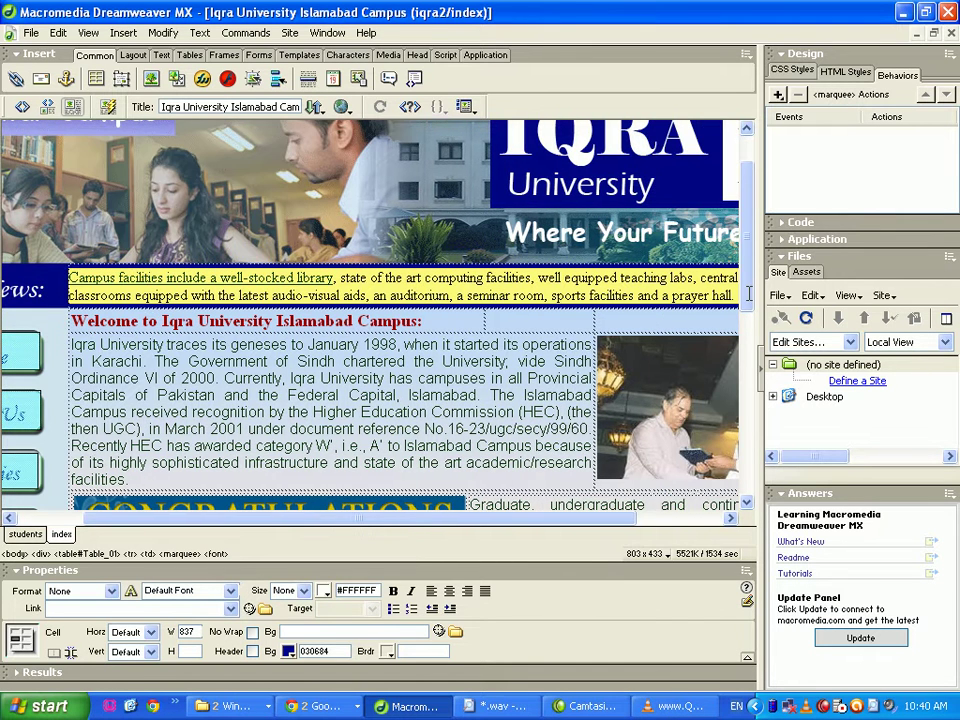
left_click(307, 597)
left_click(282, 397)
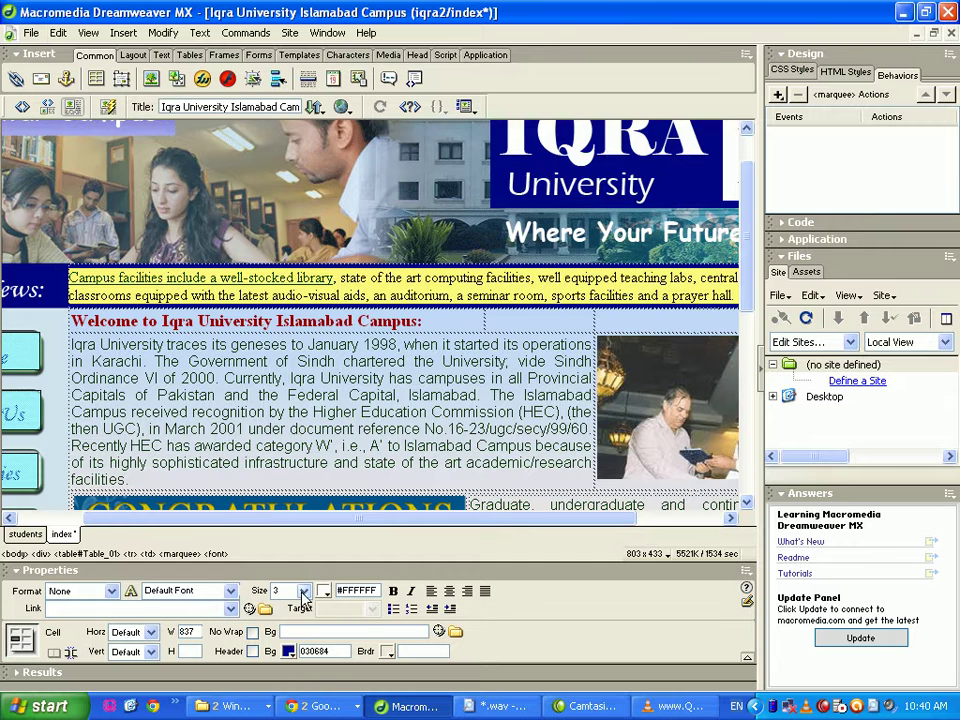
left_click(303, 597)
left_click(283, 410)
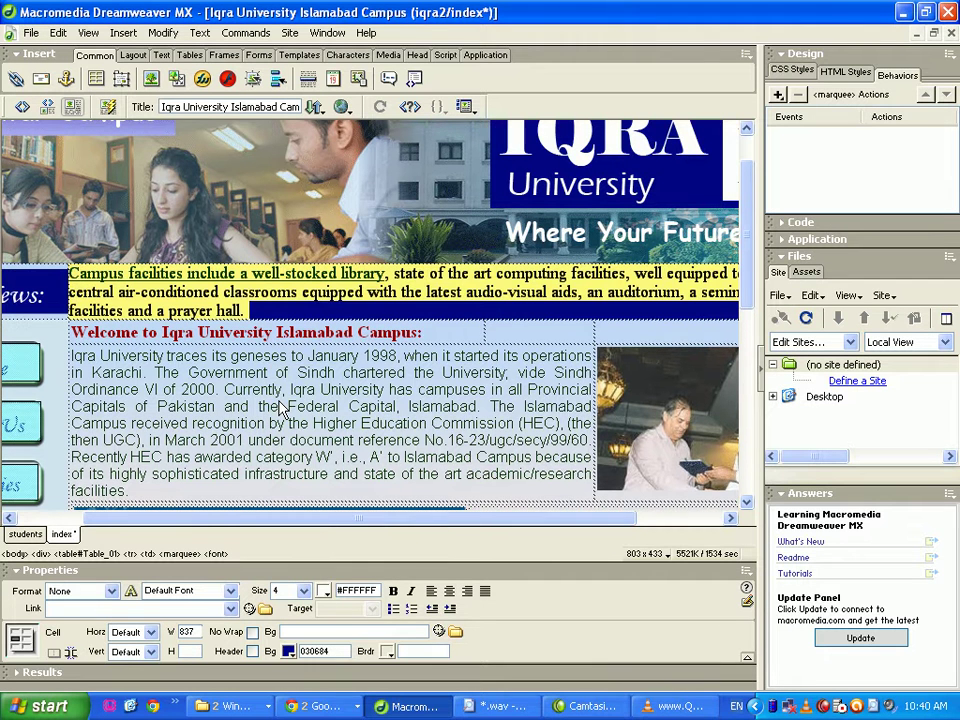
left_click(285, 316)
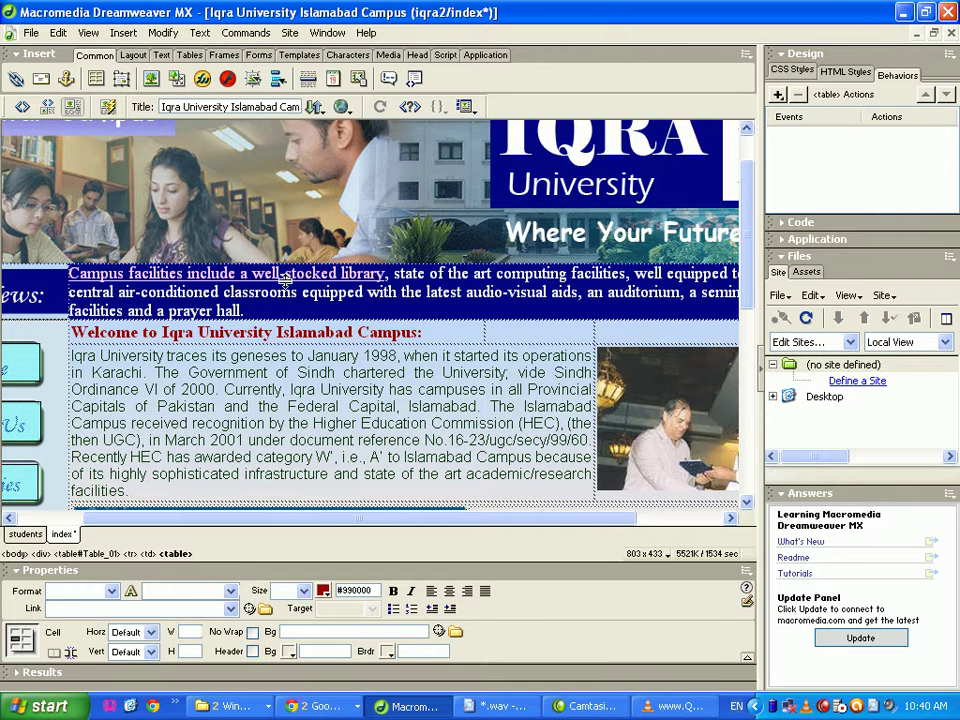
left_click(60, 320)
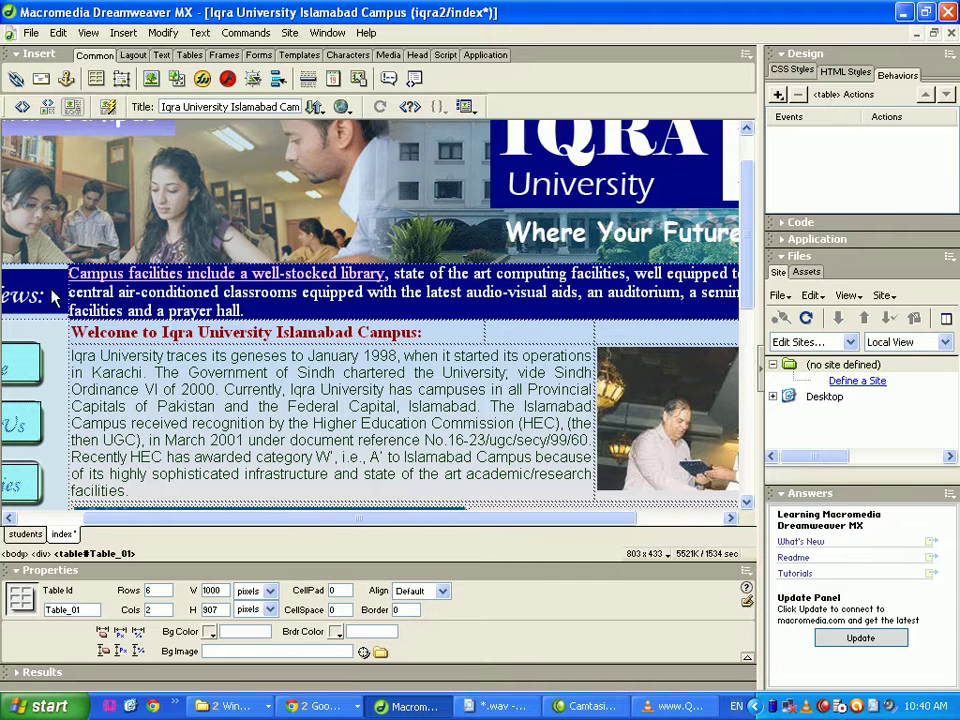
- Save the resized Flash News text and reload the local Iqra University index page in Chrome
left_click(31, 33)
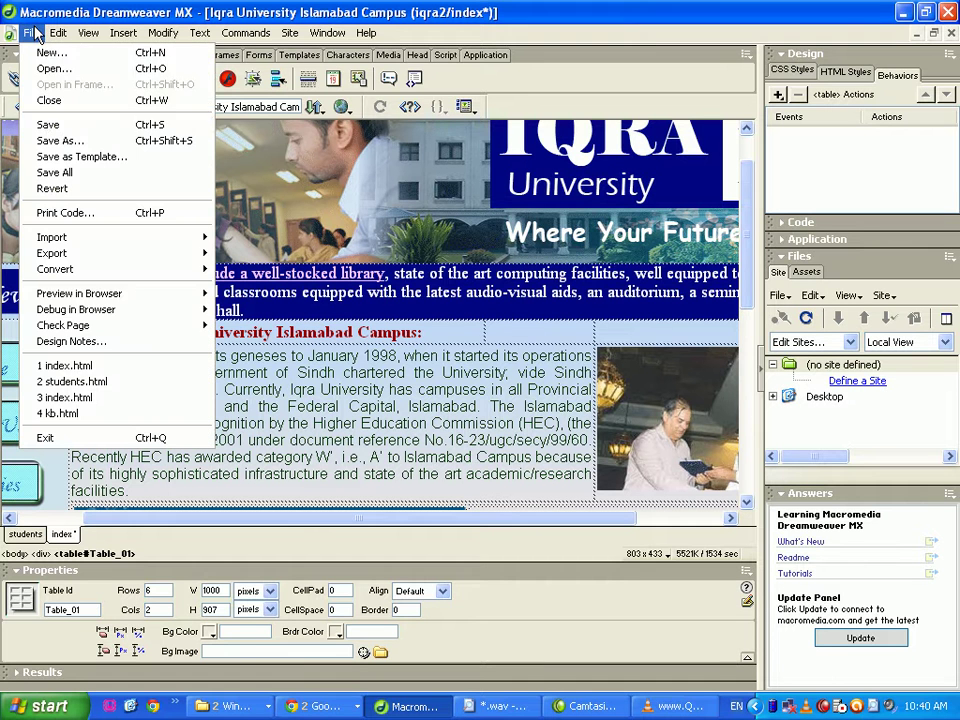
left_click(42, 123)
left_click(320, 706)
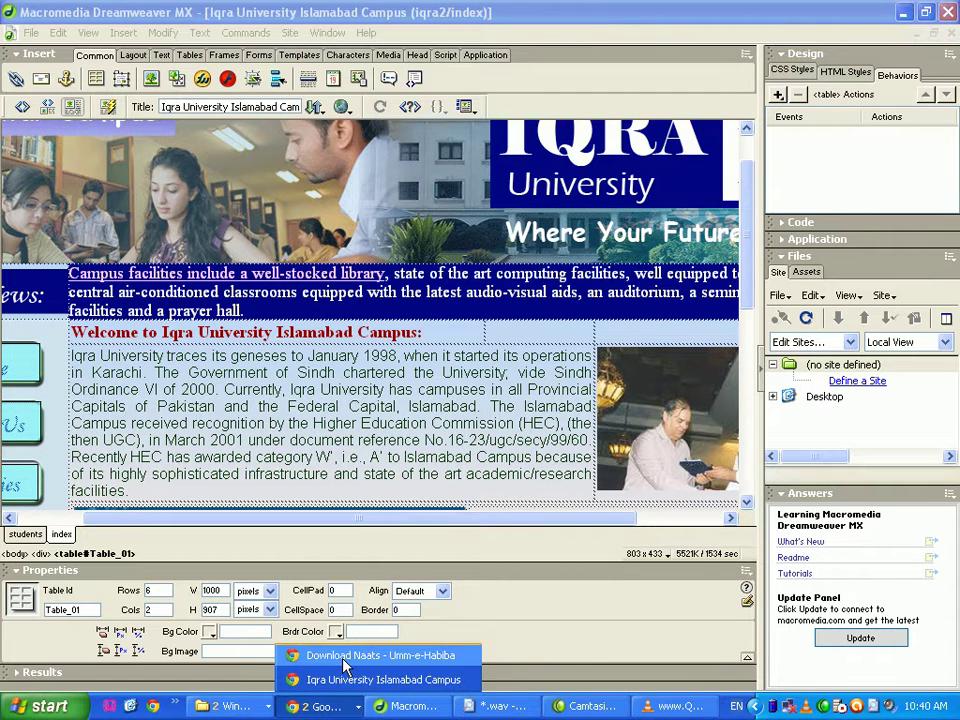
left_click(348, 661)
left_click(320, 706)
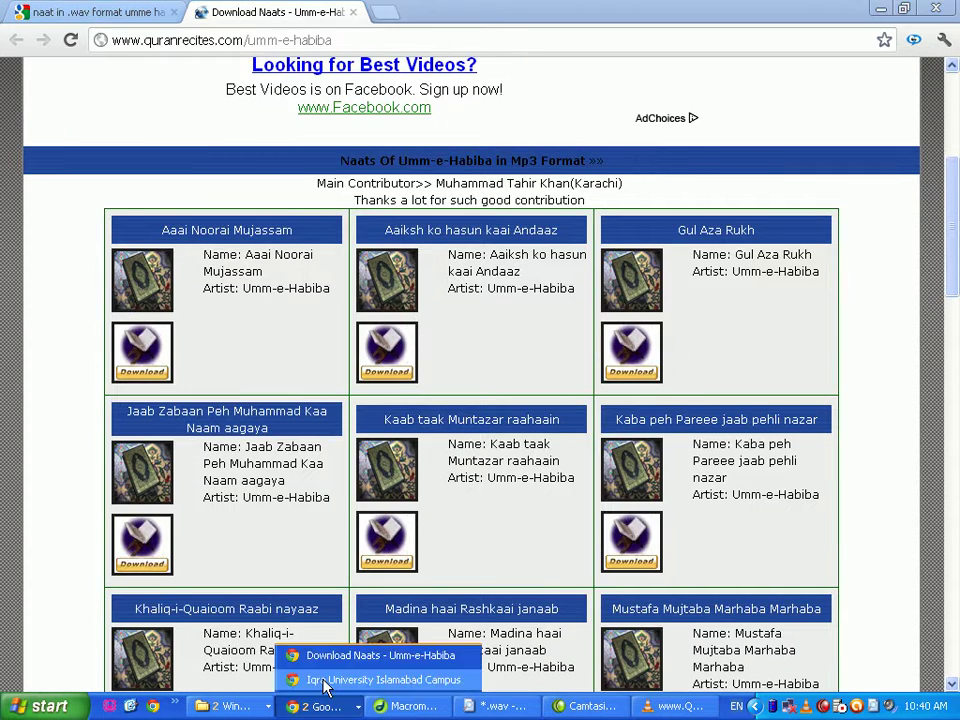
left_click(348, 680)
left_click(70, 41)
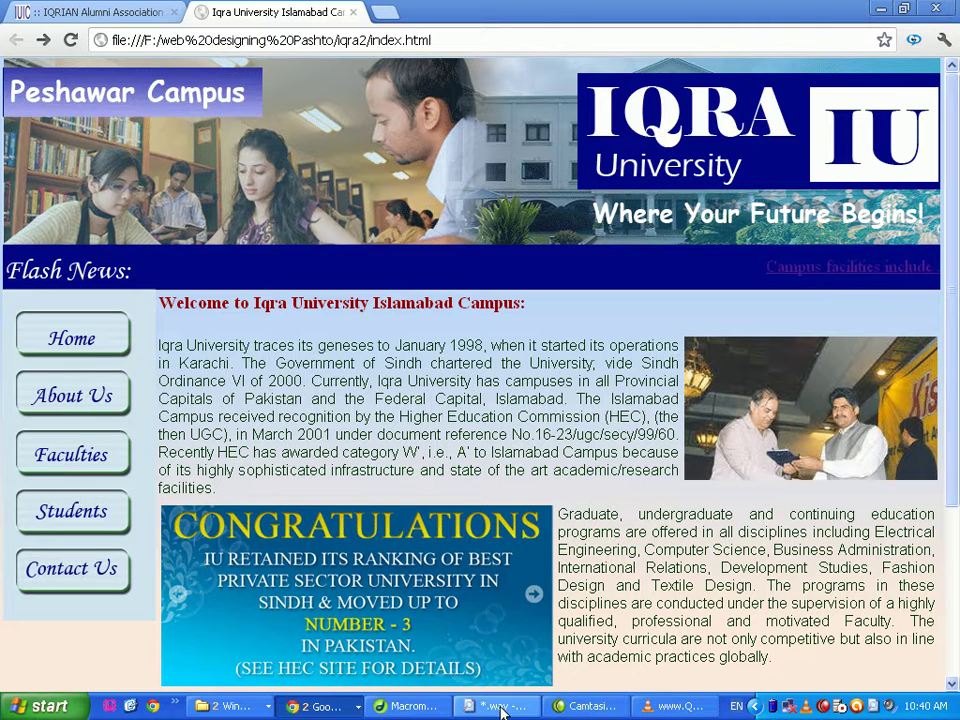
- Return to Dreamweaver and set the index page's link colour to #FFFFCC in the page properties
left_click(418, 707)
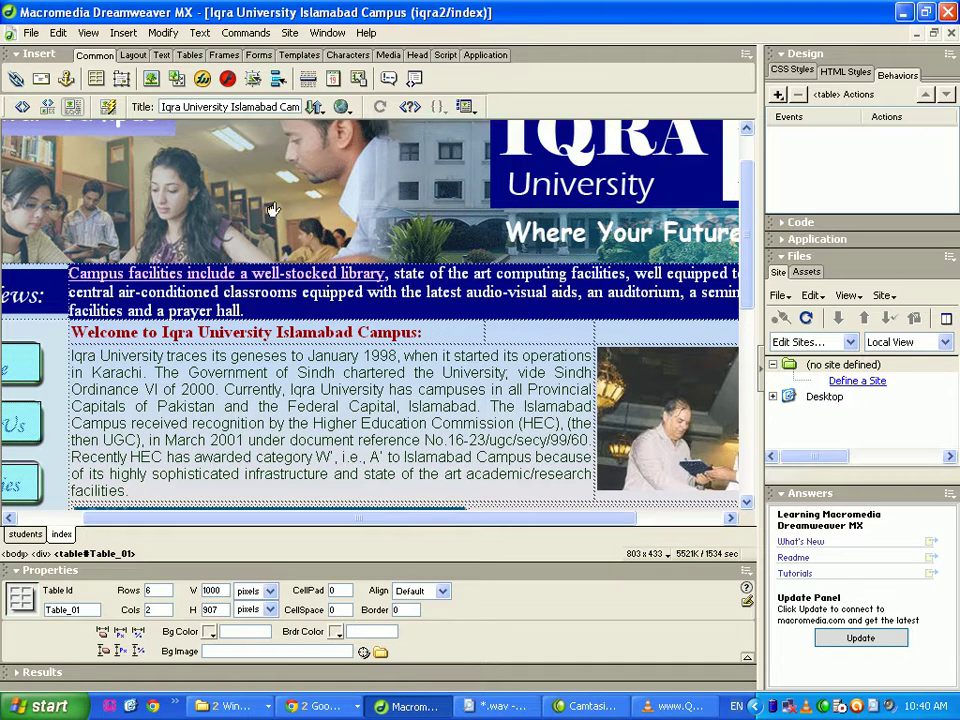
left_click(163, 33)
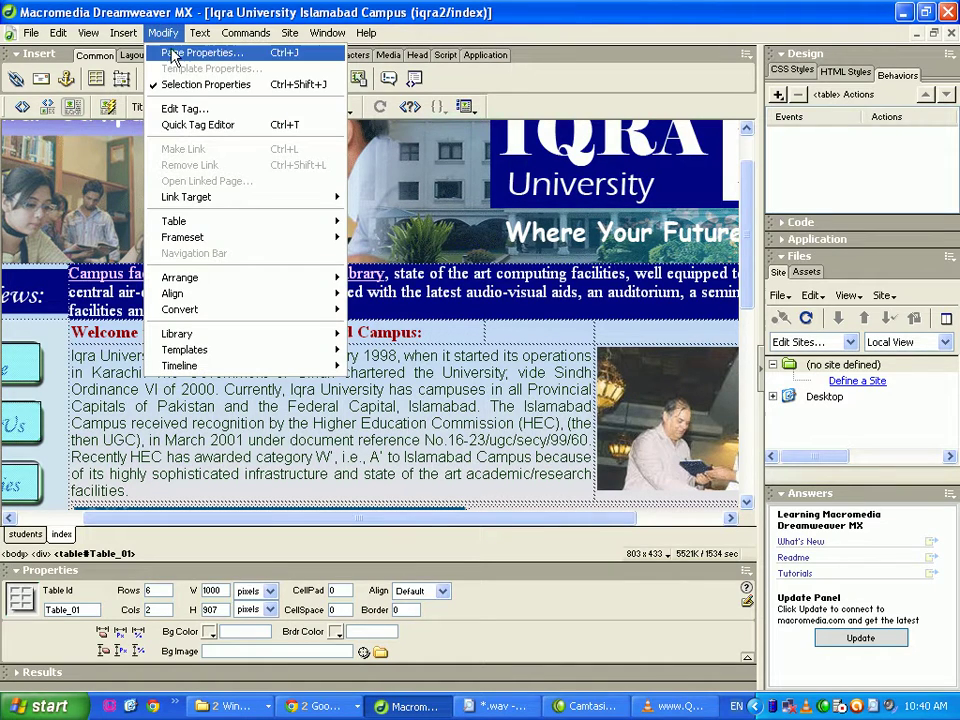
left_click(200, 52)
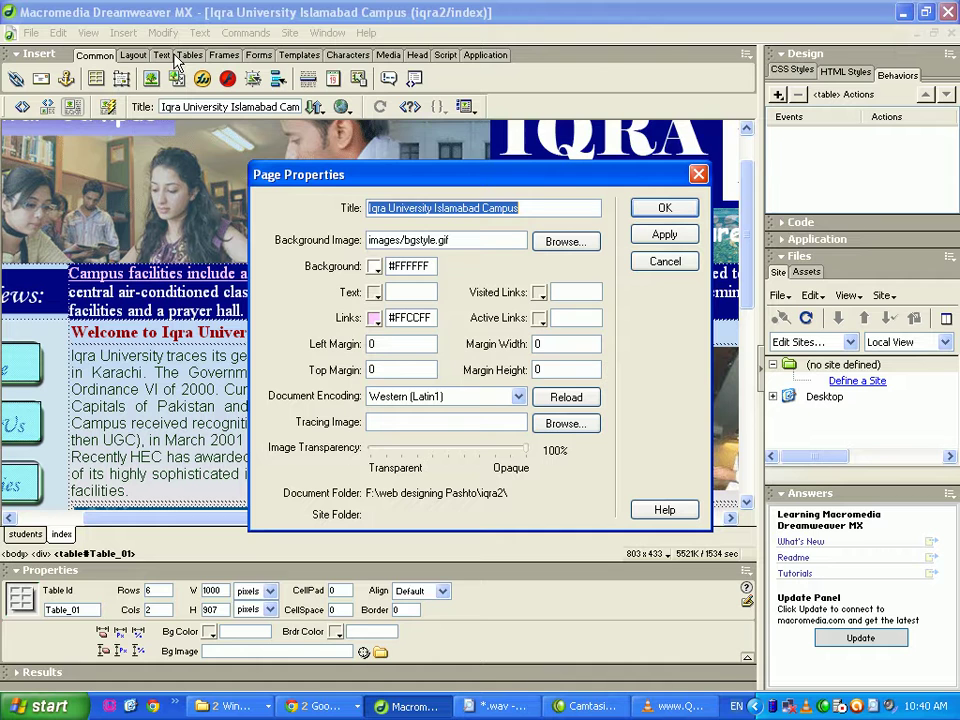
left_click(374, 318)
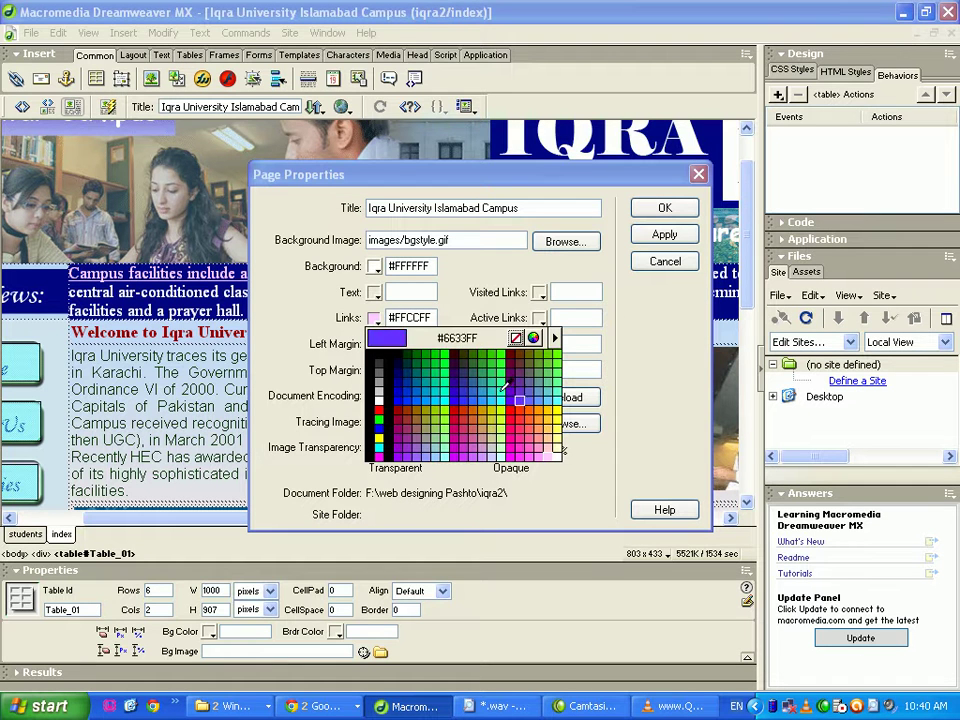
left_click(562, 447)
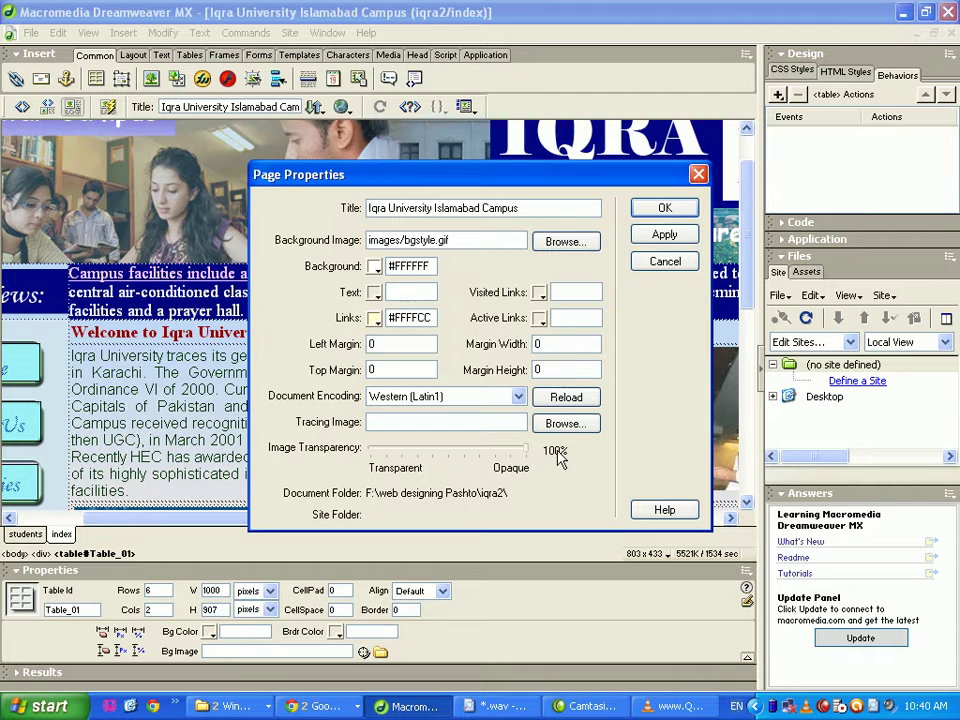
left_click(676, 240)
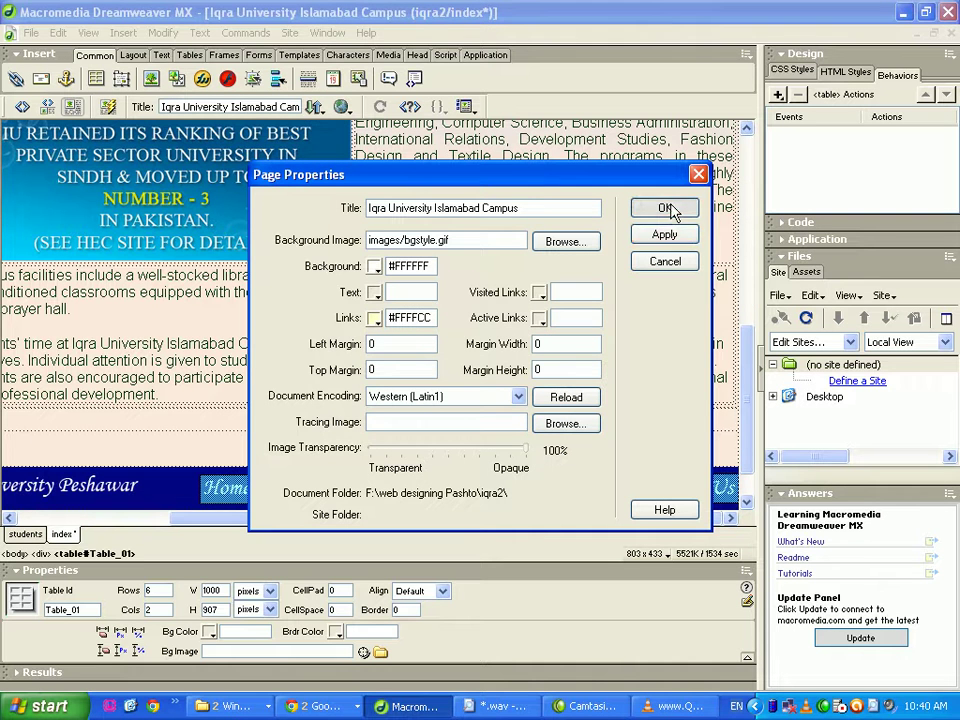
left_click(665, 208)
scroll(148, 296, "up", 10)
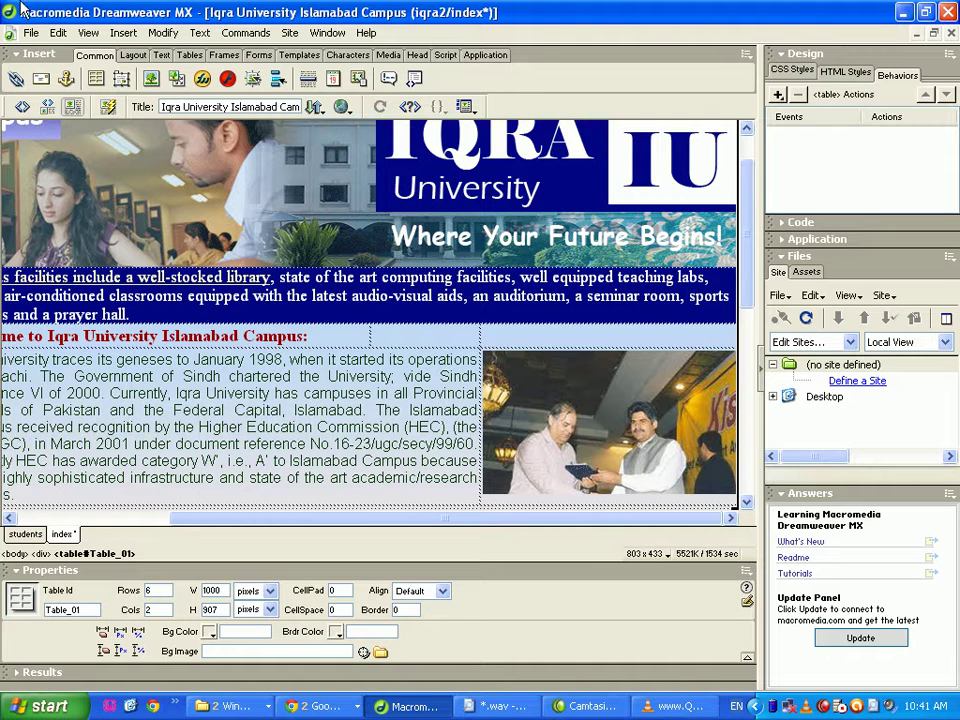
- Save the index page with its new link colour, switch to the local Iqra University page in Chrome and reload it
left_click(30, 33)
mouse_move(9, 33)
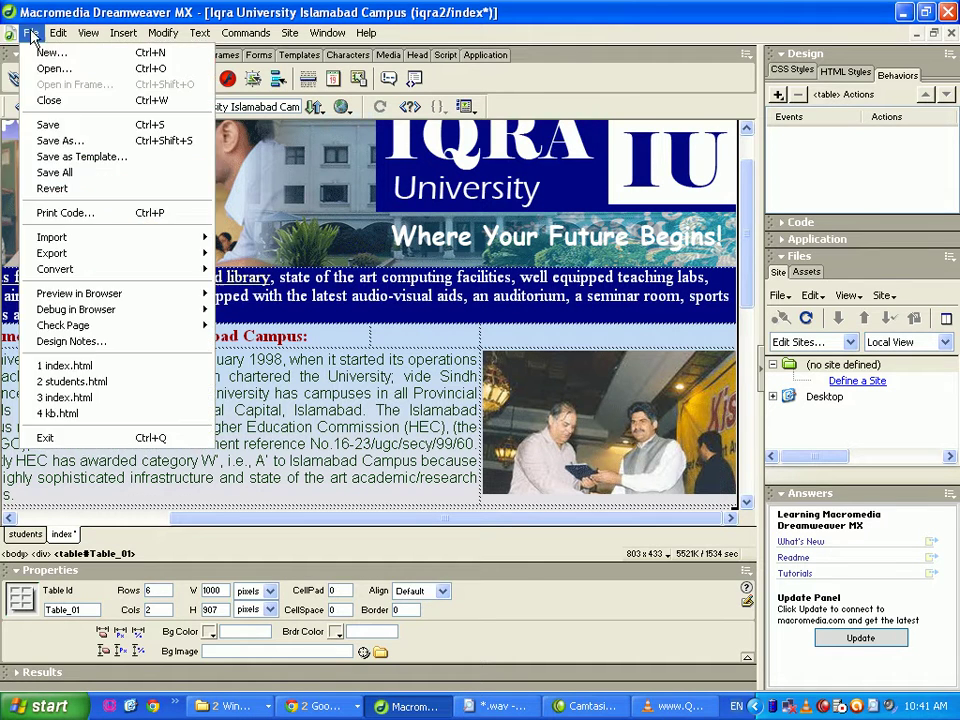
left_click(42, 122)
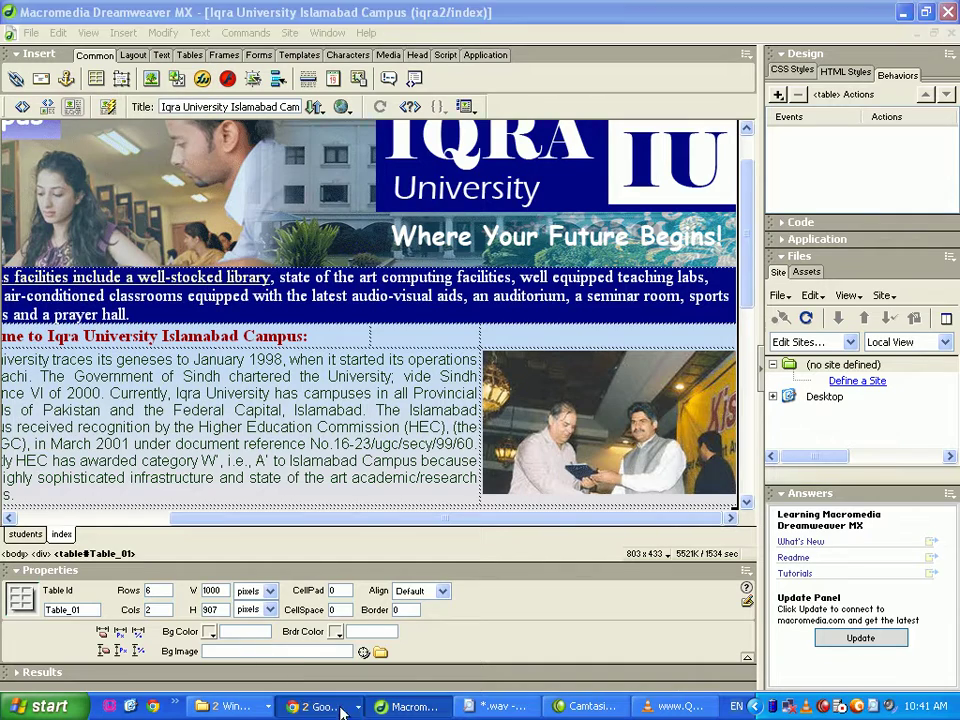
left_click(318, 706)
left_click(340, 656)
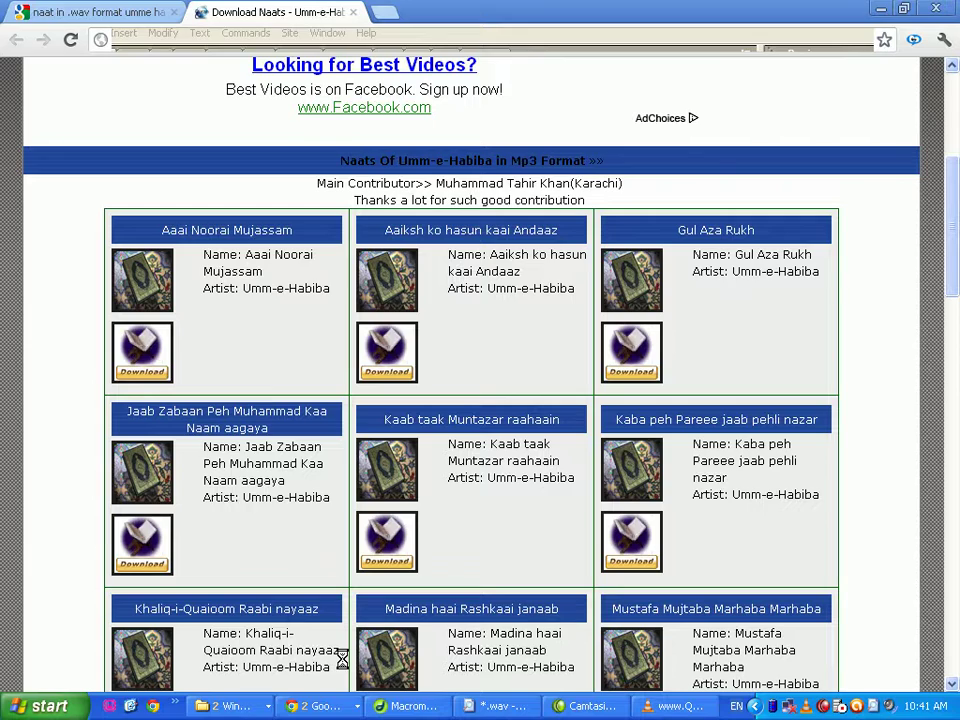
left_click(318, 706)
left_click(330, 677)
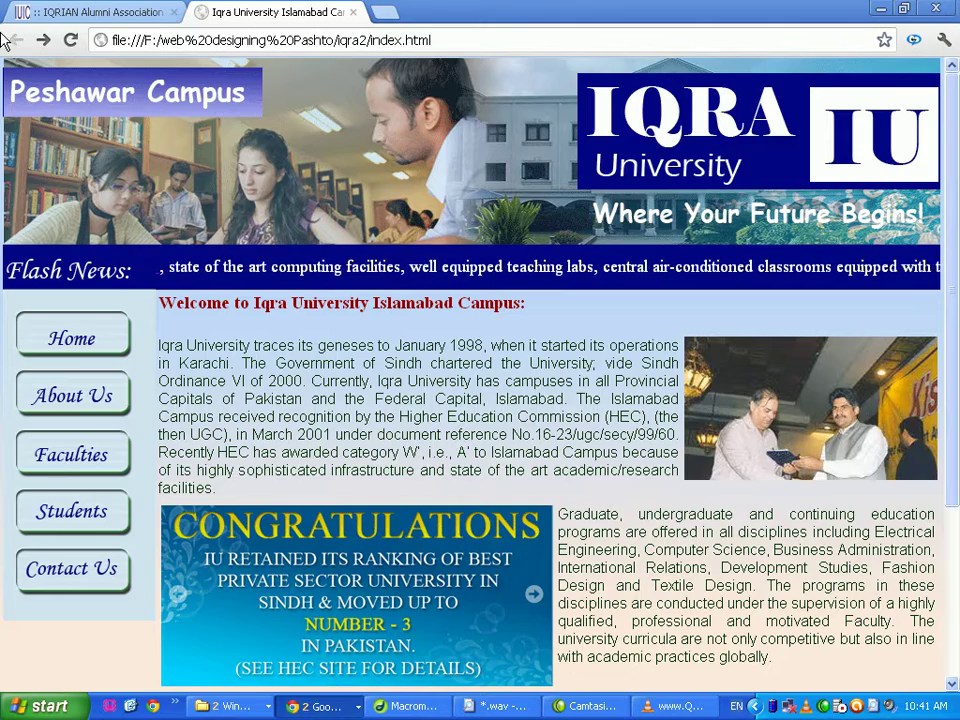
left_click(68, 40)
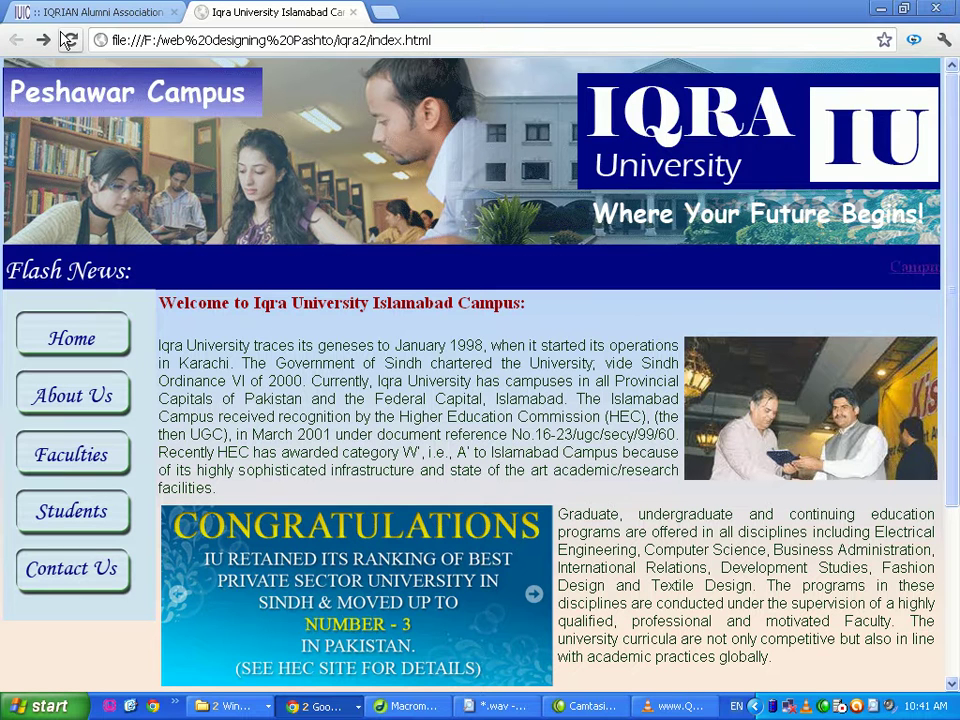
- Check in Dreamweaver whether the index page is saved, then examine the Flash News link in Chrome again
left_click(405, 706)
left_click(240, 452)
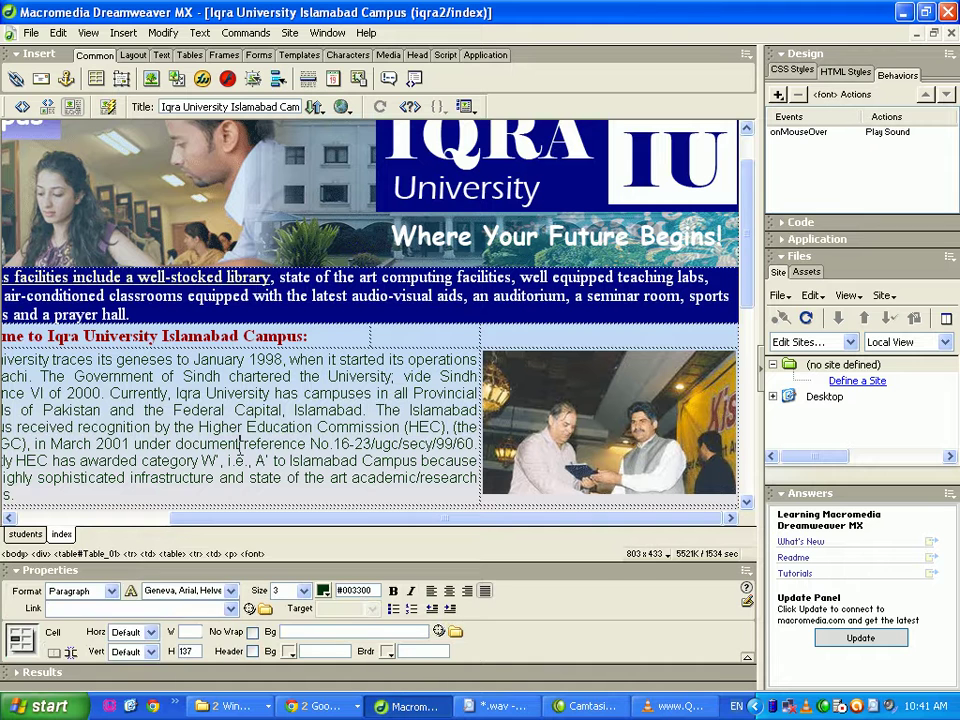
left_click(30, 33)
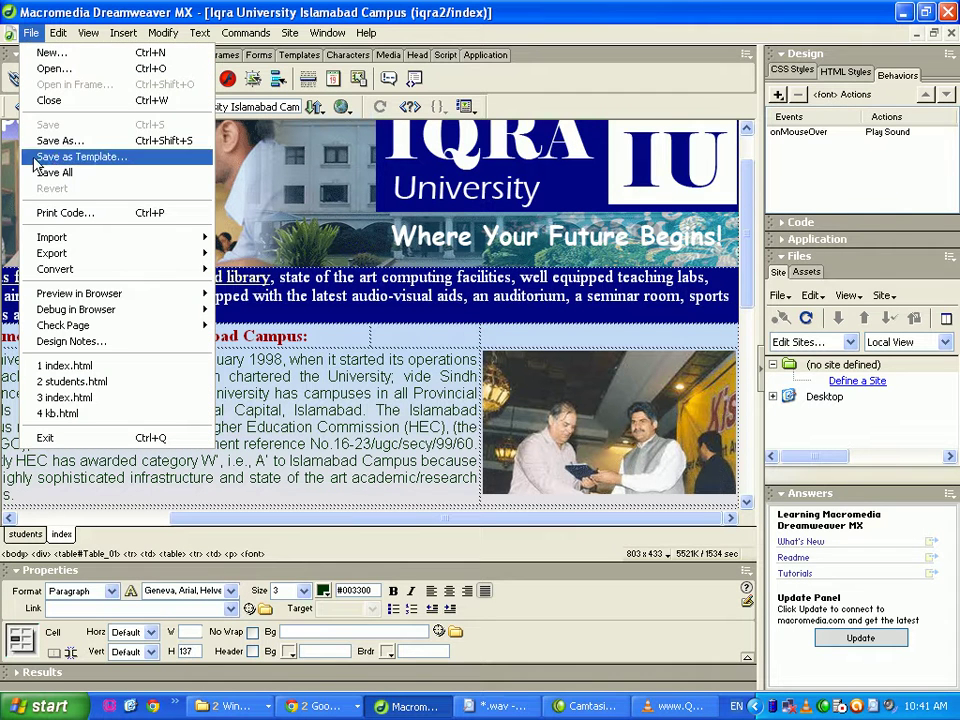
left_click(370, 460)
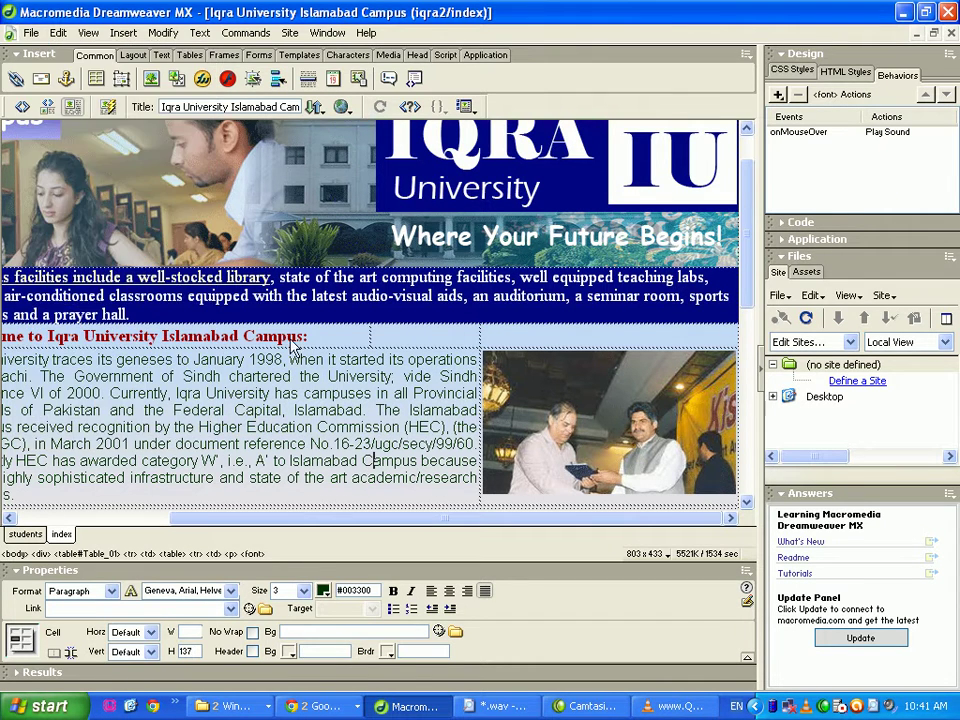
left_click(318, 706)
left_click(318, 680)
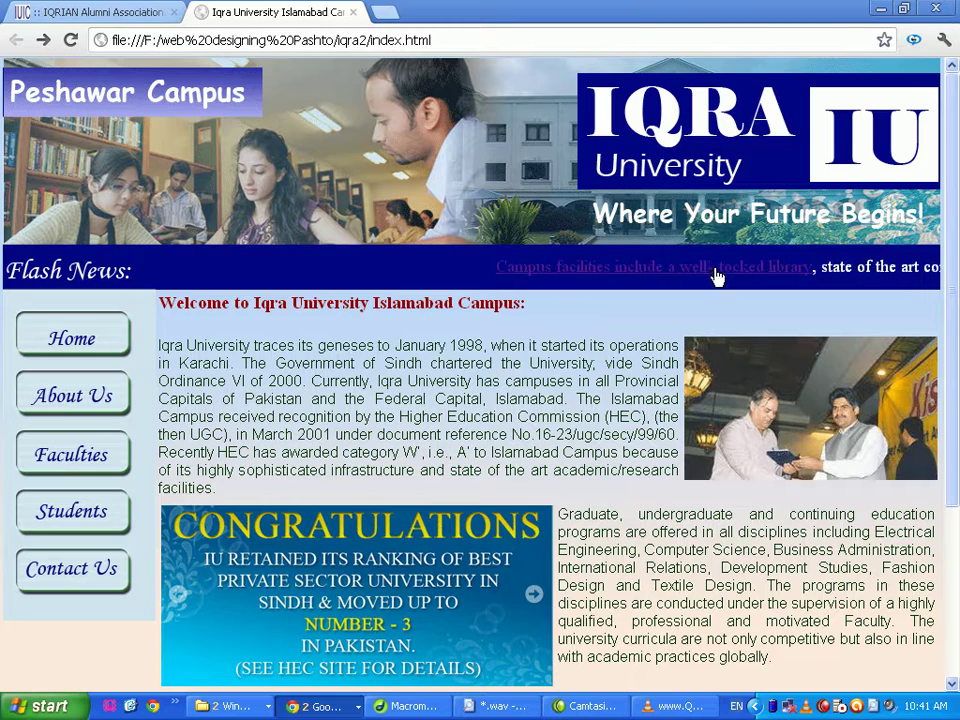
- Return to Dreamweaver, inspect the linked Flash News text and save the page over the existing index file in the iqra2 folder
left_click(408, 706)
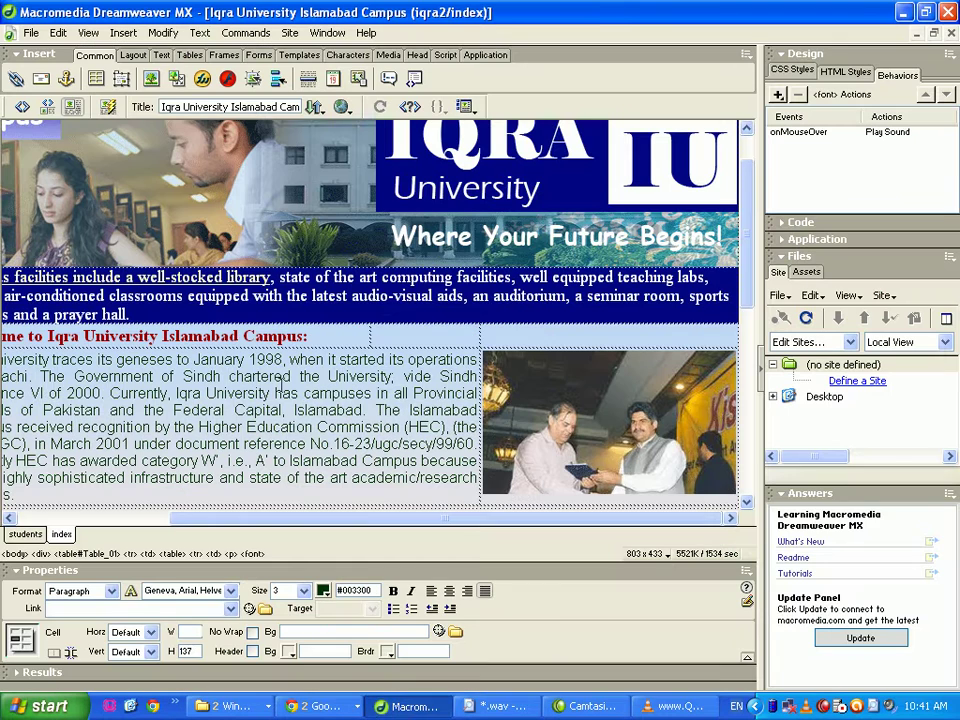
left_click(199, 278)
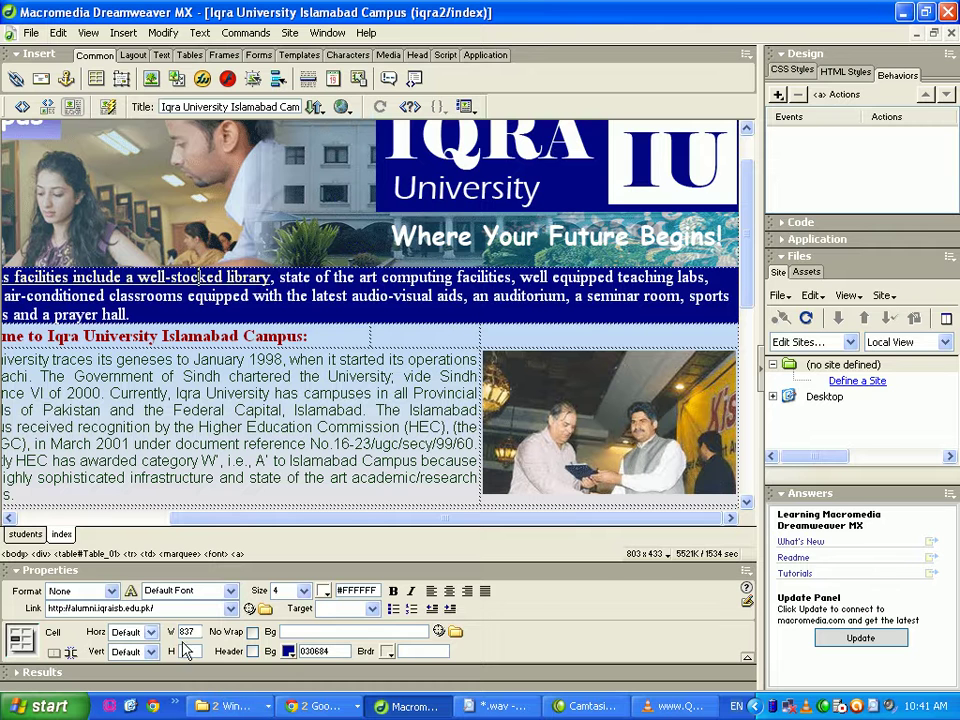
left_click(31, 33)
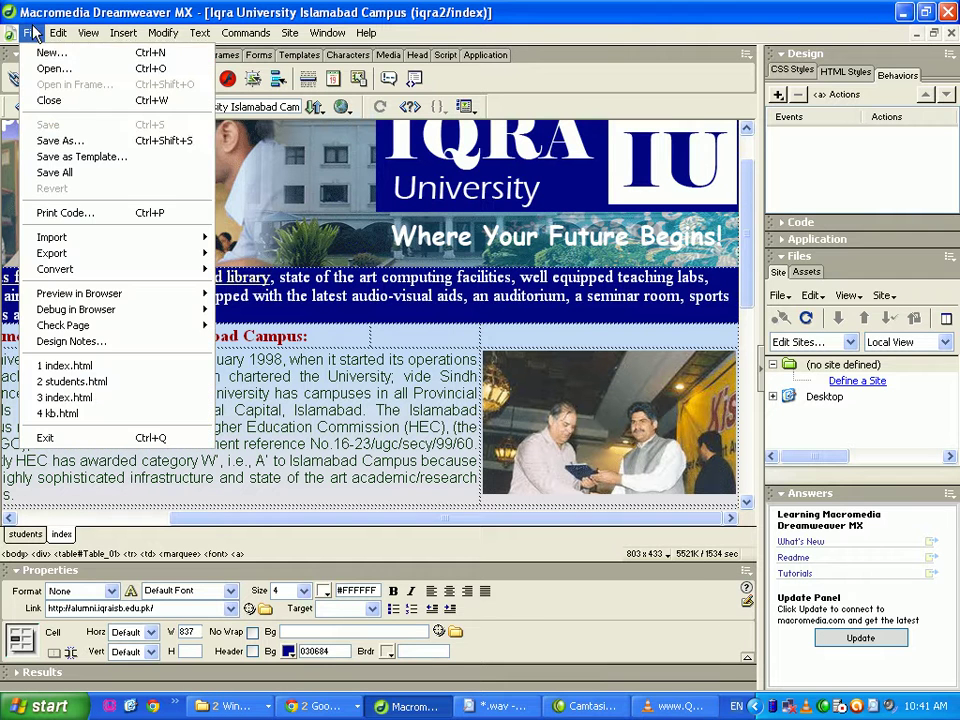
left_click(77, 145)
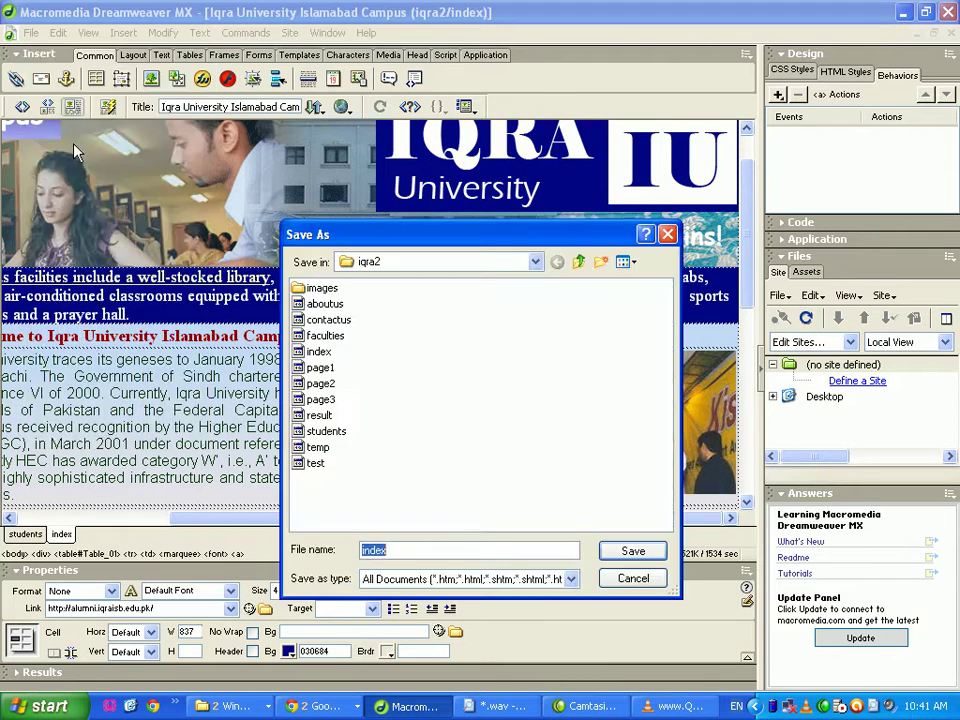
left_click(630, 551)
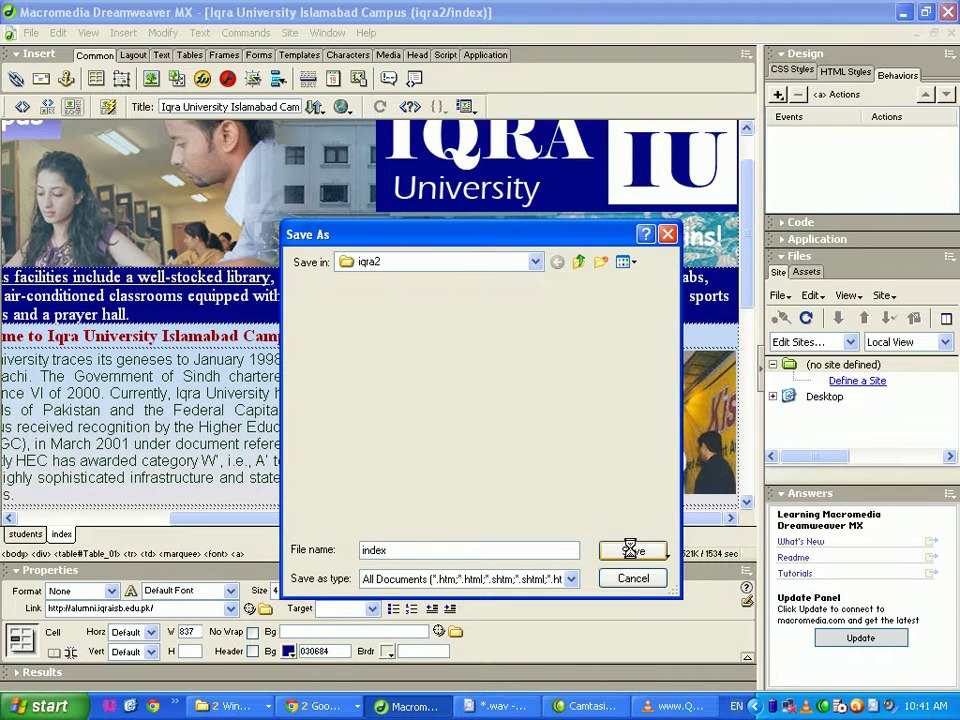
left_click(440, 382)
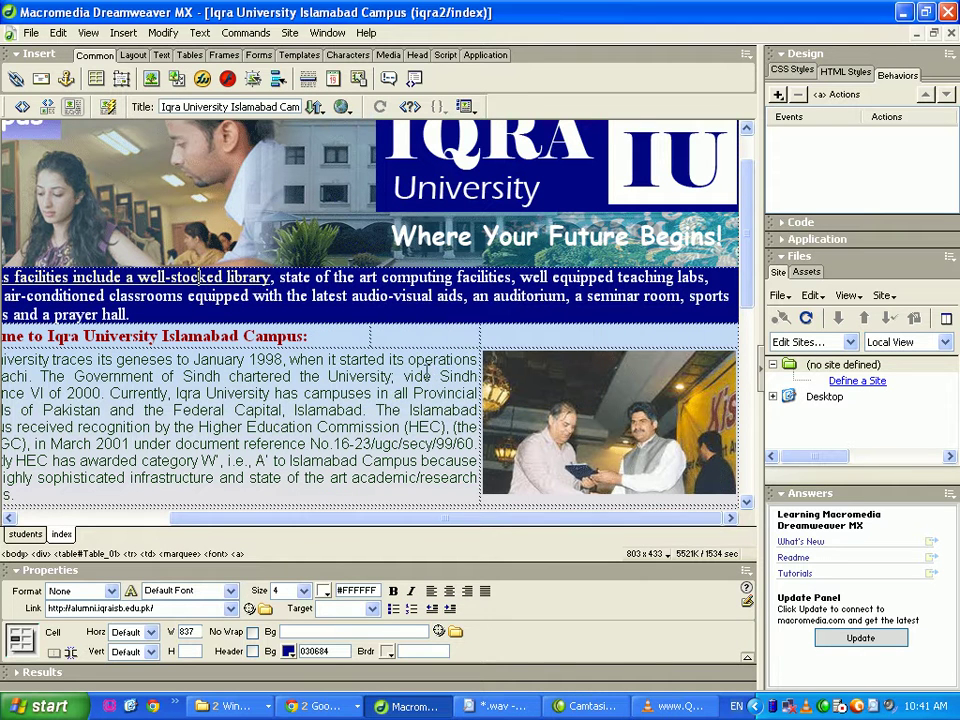
- Switch to the local Iqra University index page in Chrome and reload it to check the link colour
left_click(316, 706)
left_click(325, 679)
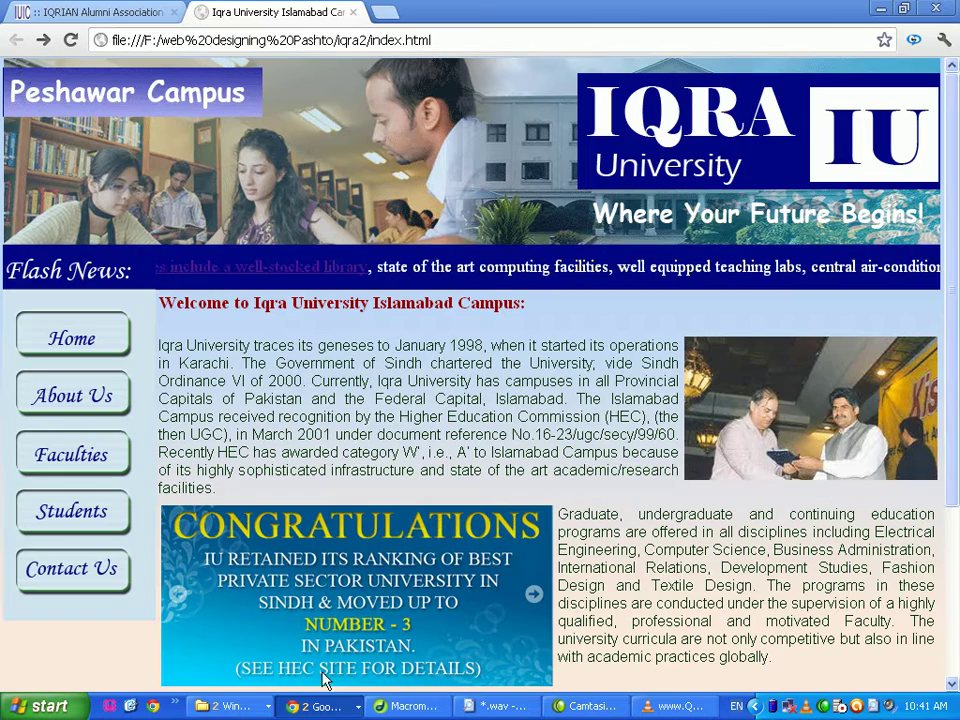
left_click(74, 43)
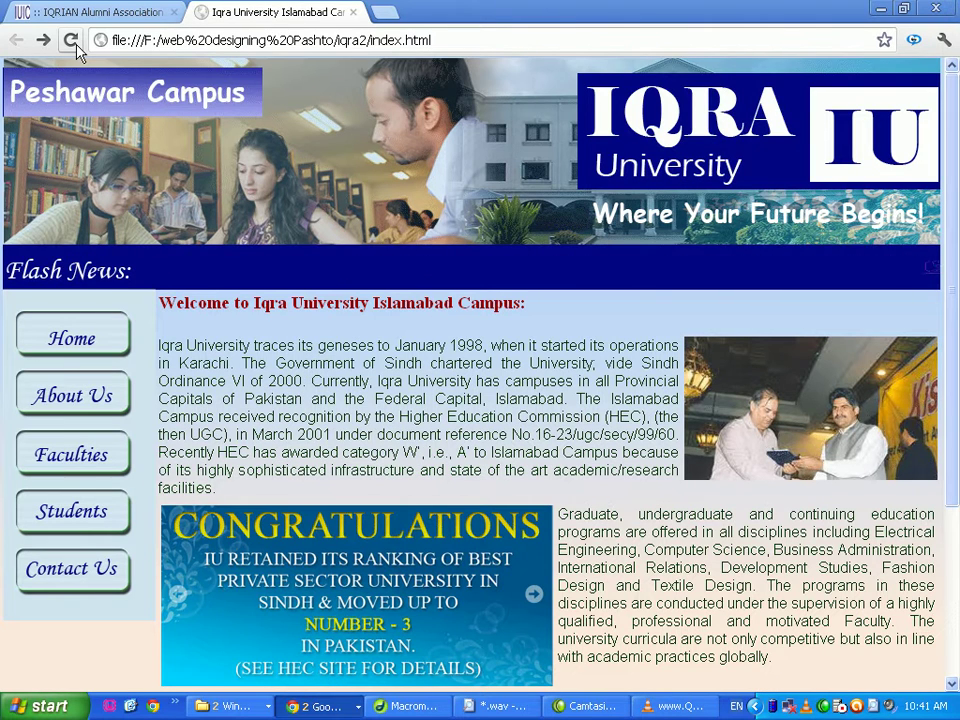
left_click(74, 43)
- Place the cursor in Dreamweaver's welcome paragraph, then switch to Chrome and close the local Iqra University index tab
left_click(407, 706)
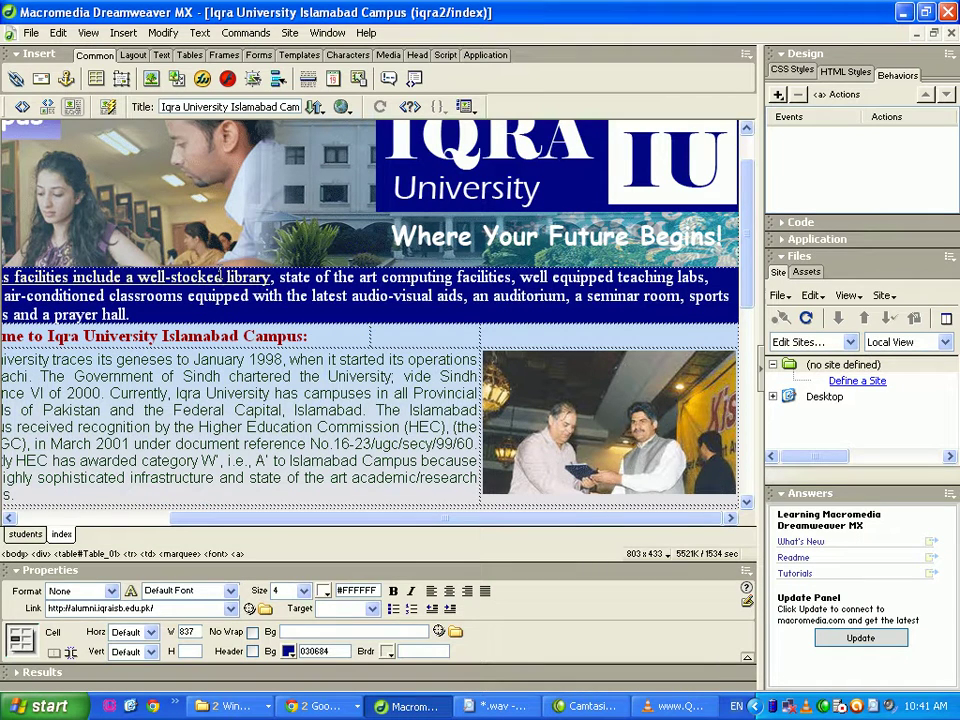
left_click(247, 426)
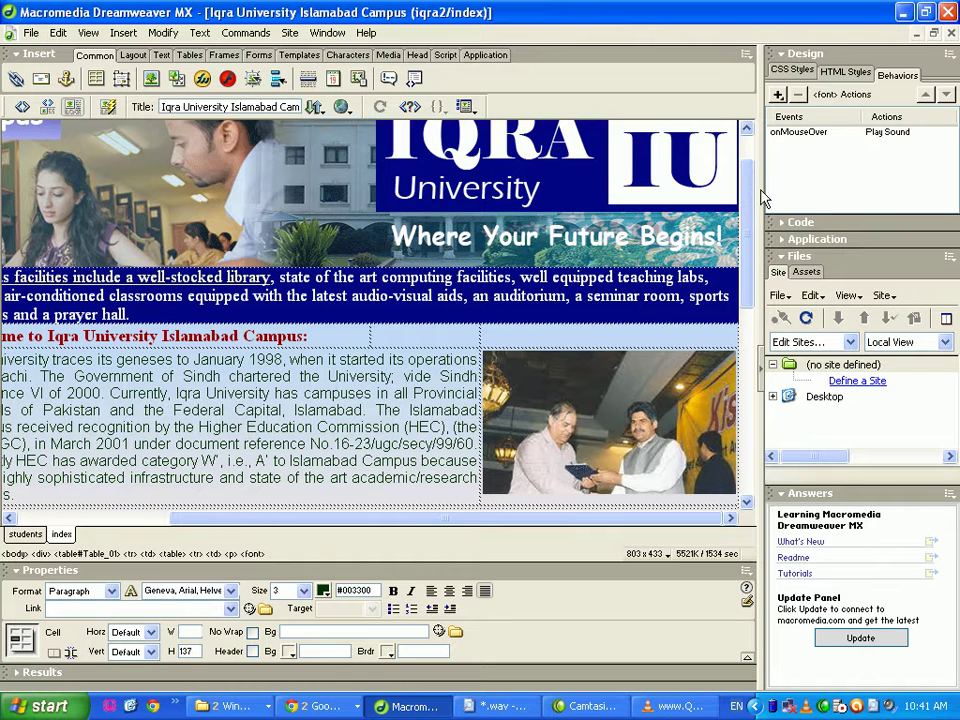
left_click(327, 708)
left_click(380, 683)
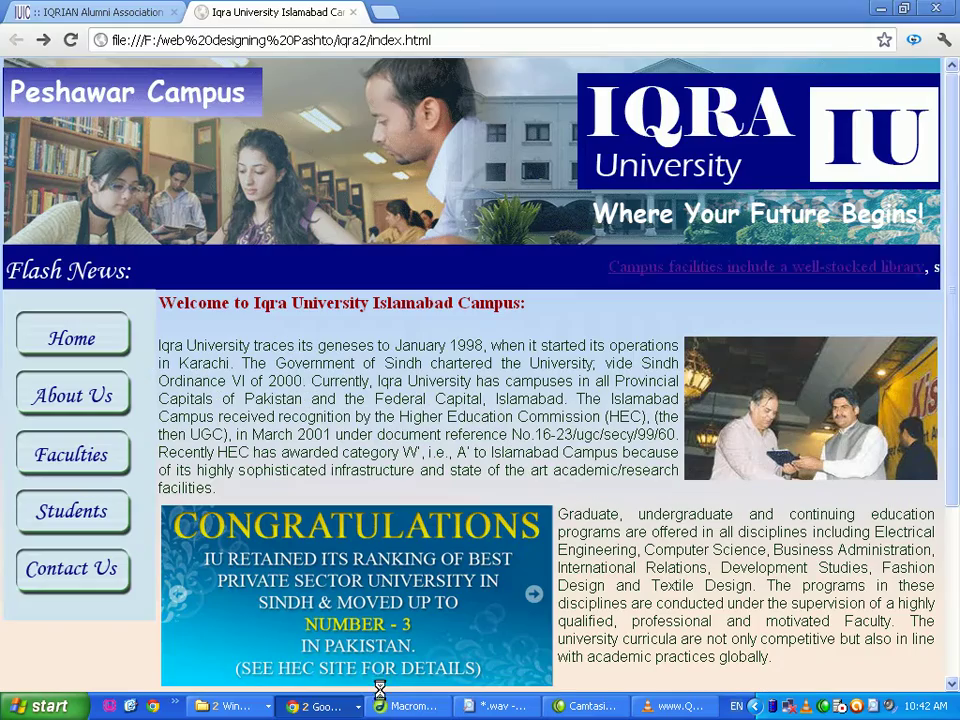
left_click(320, 706)
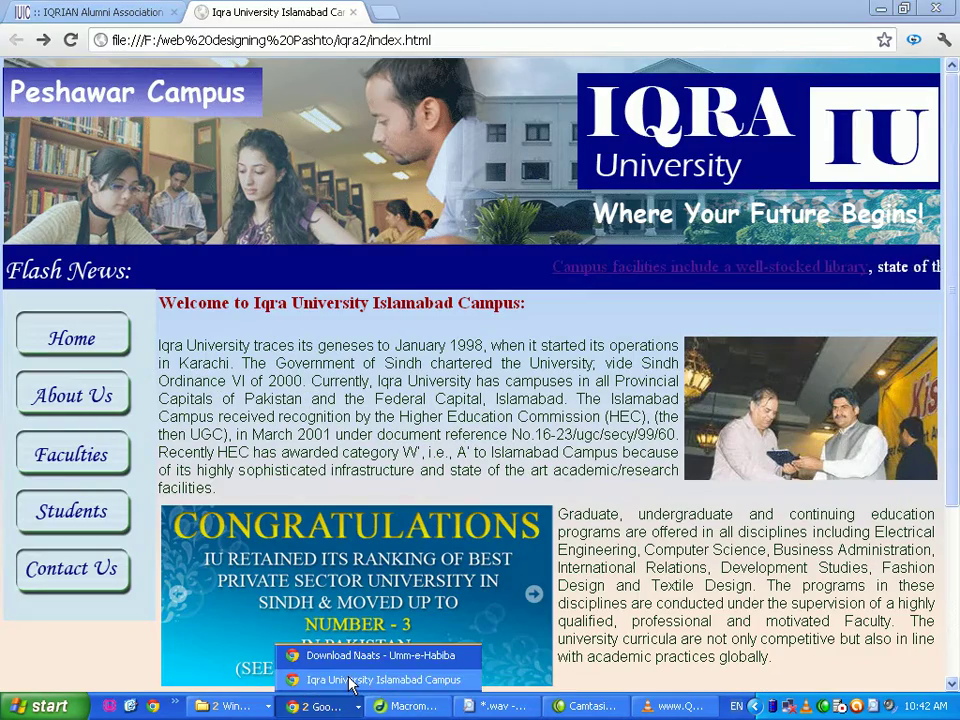
left_click(350, 680)
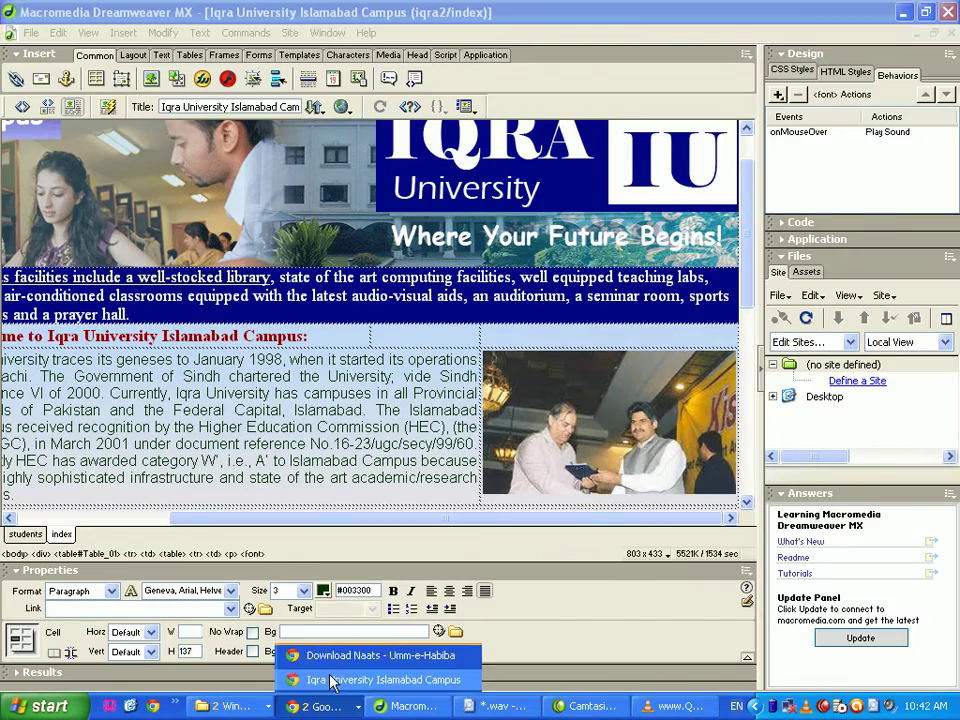
left_click(333, 682)
left_click(337, 12)
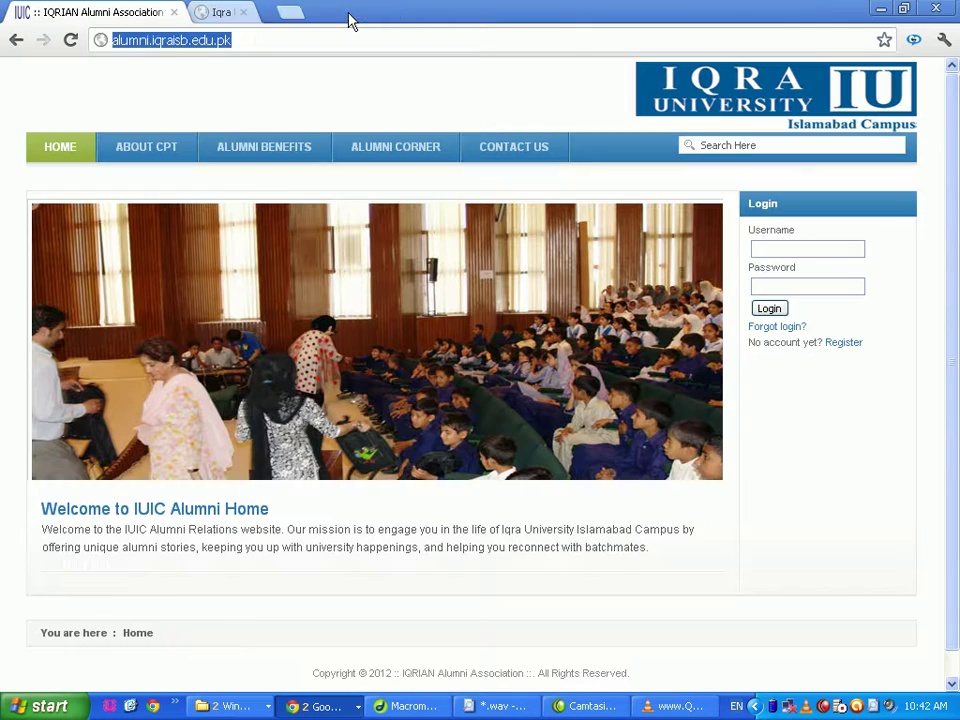
- Return to Dreamweaver and change the welcome paragraph's Play Sound behavior event to onClick
left_click(680, 707)
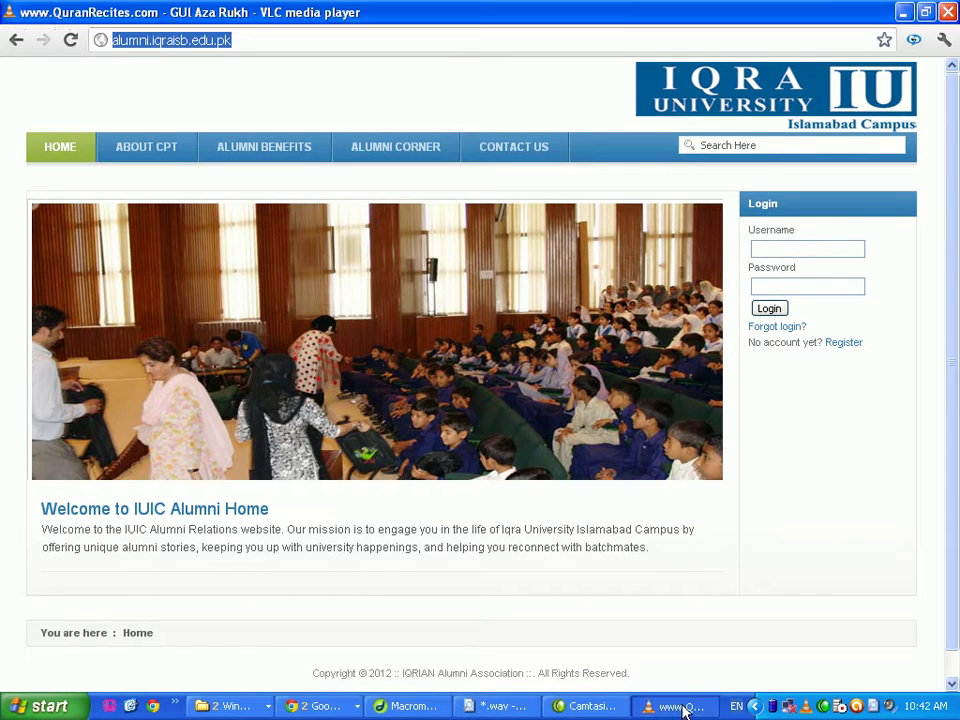
left_click(407, 707)
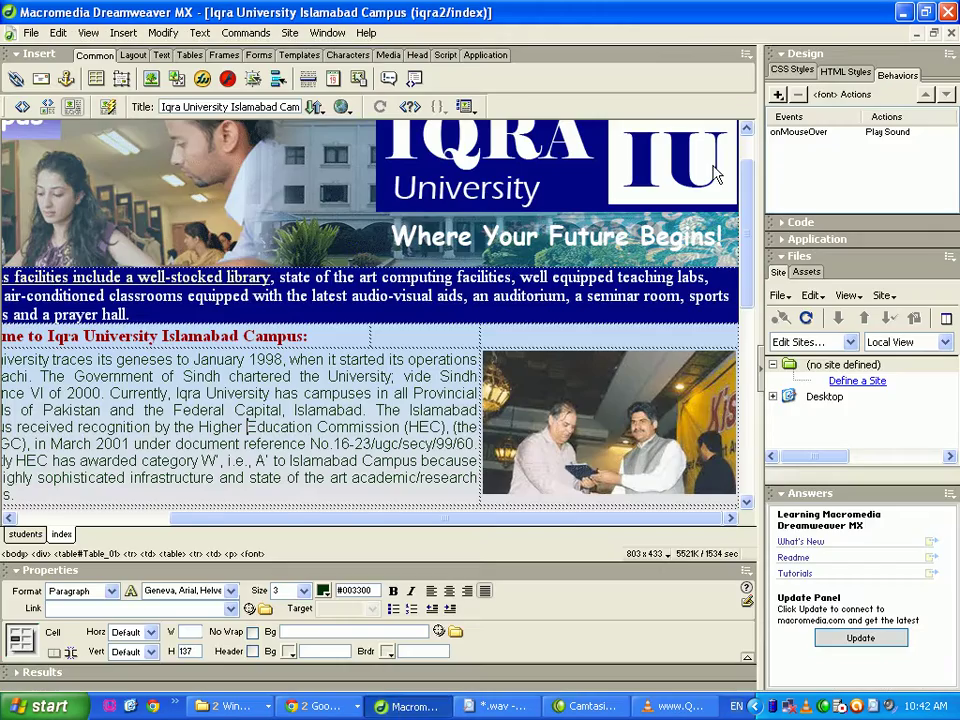
left_click(800, 132)
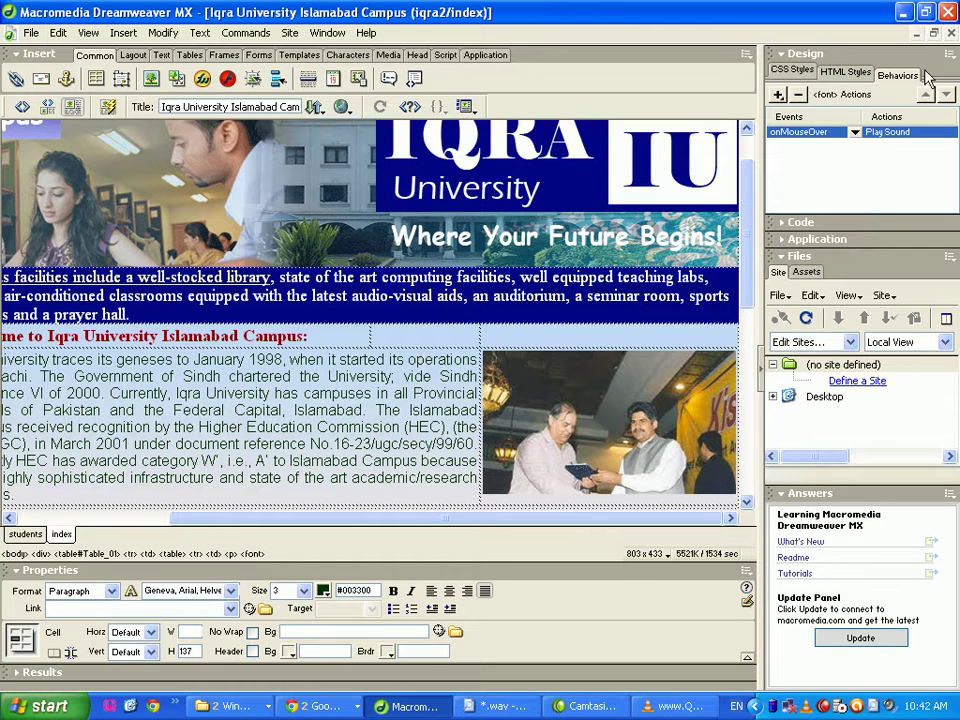
left_click(855, 133)
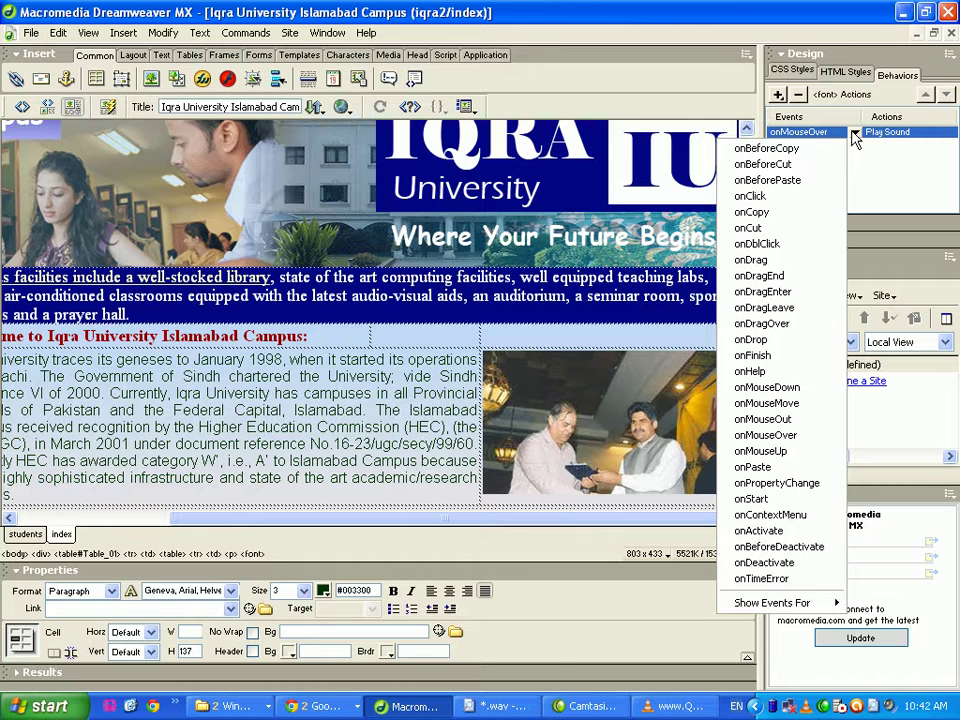
left_click(752, 196)
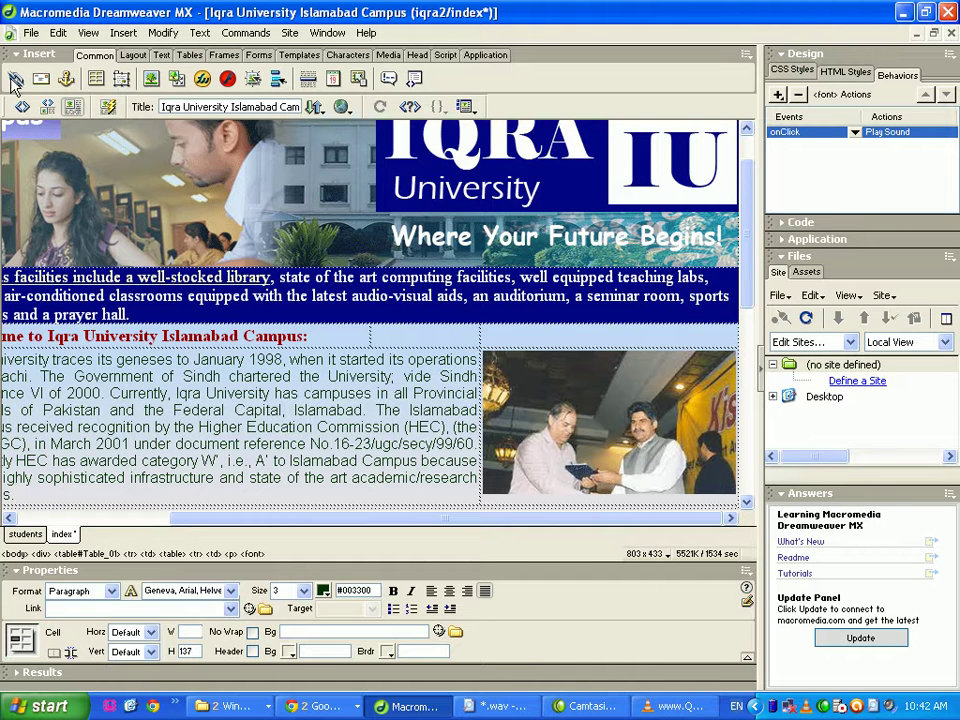
- Save the index page with the changed sound event and switch to the Chrome window with the alumni site
left_click(33, 33)
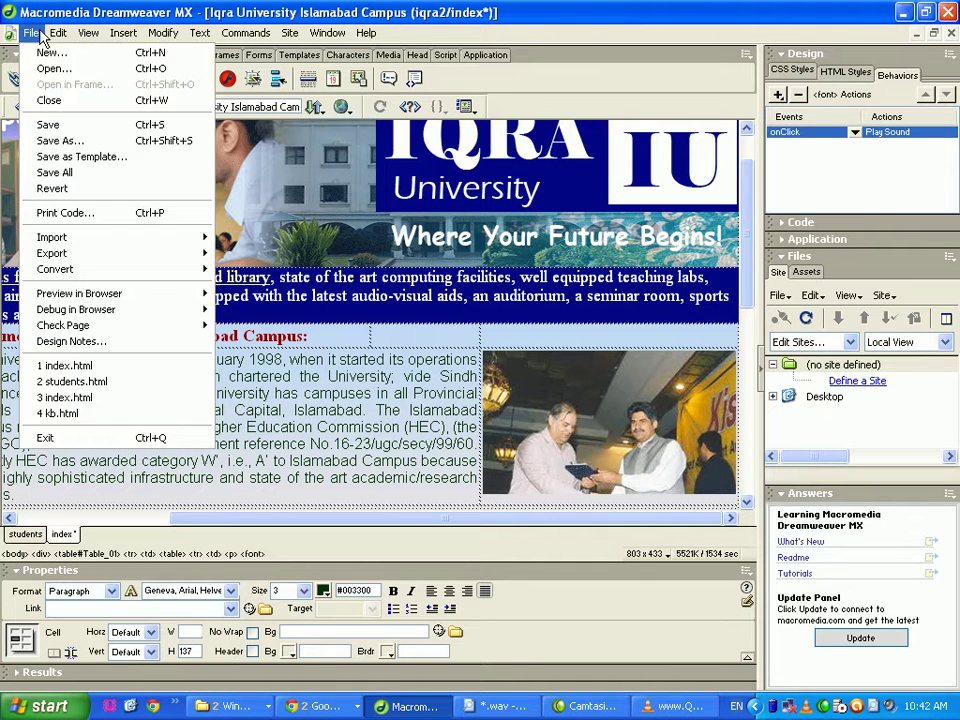
left_click(58, 125)
left_click(318, 706)
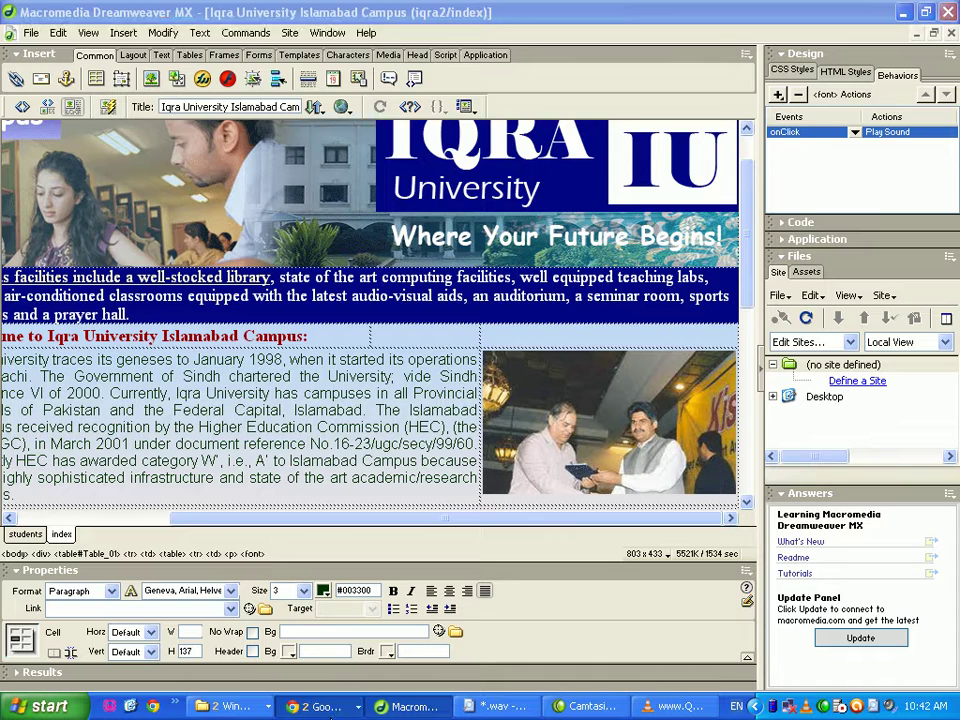
left_click(343, 679)
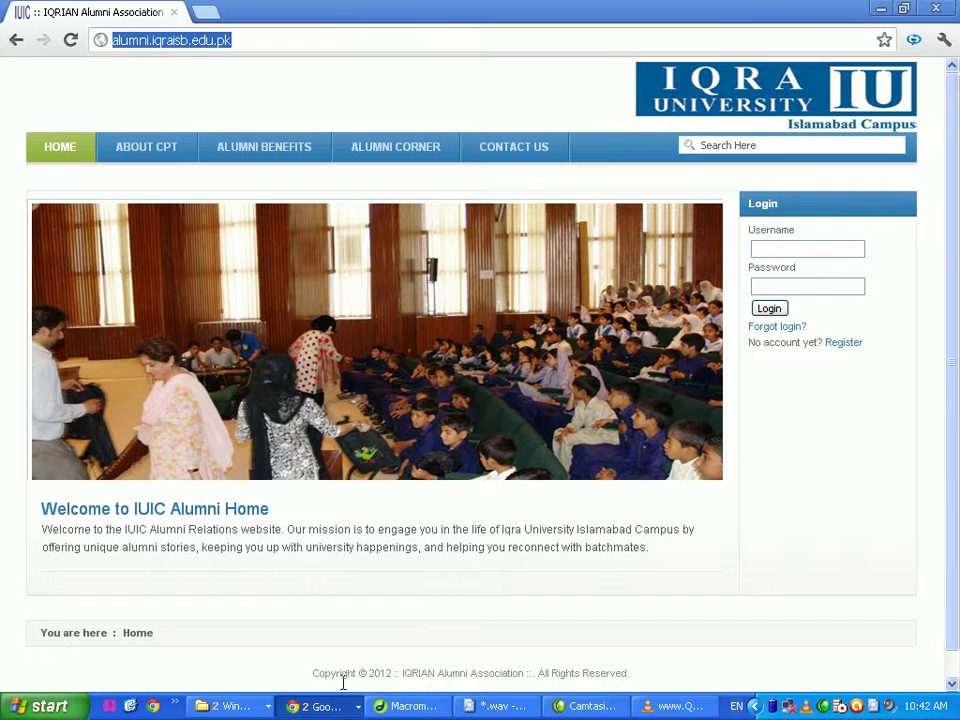
- Open the index file from the iqra2 folder in Google Chrome, reload it to test the sound, and close its tab
left_click(240, 705)
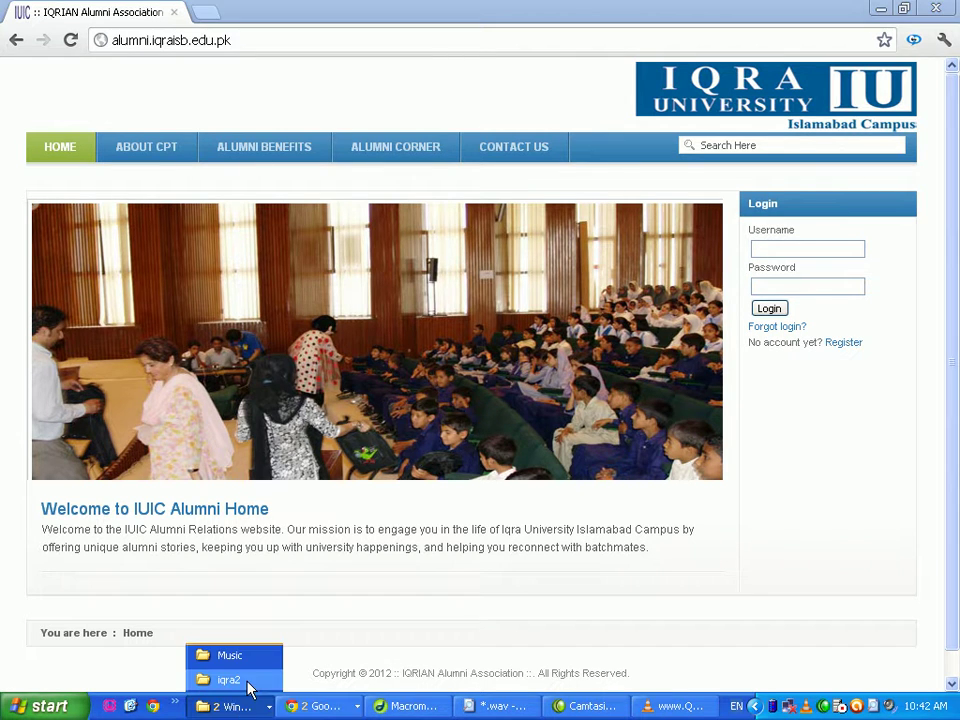
left_click(247, 688)
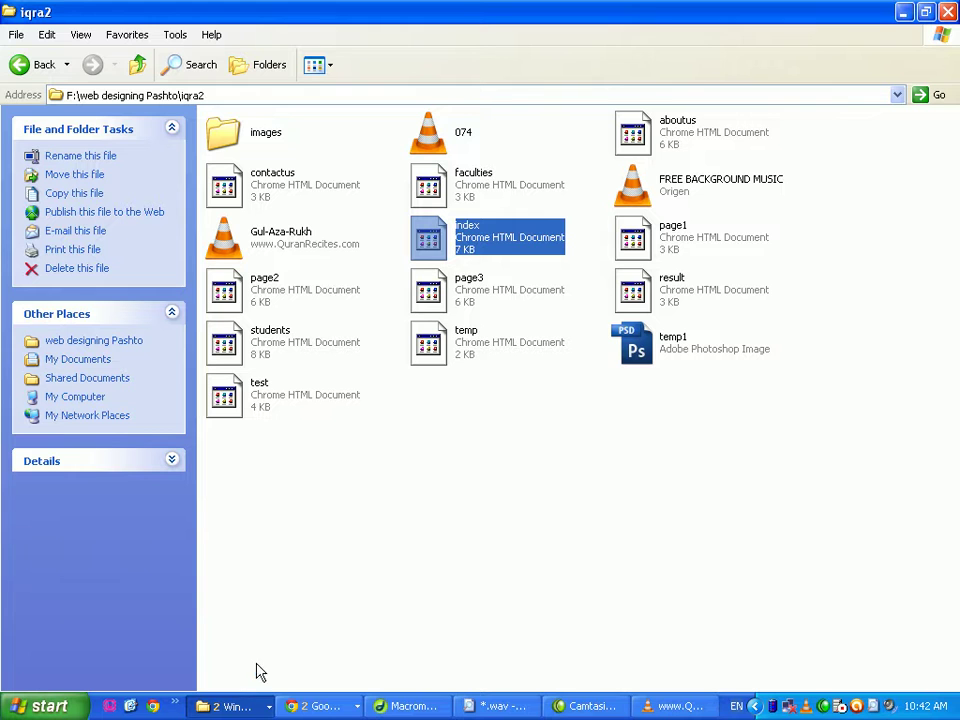
right_click(454, 240)
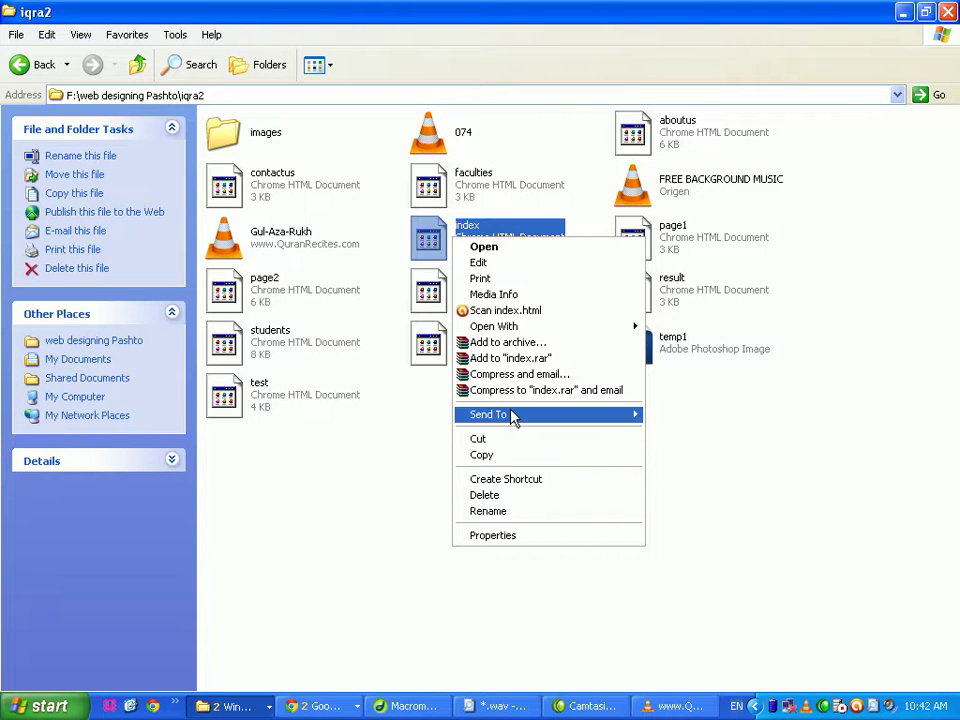
mouse_move(510, 326)
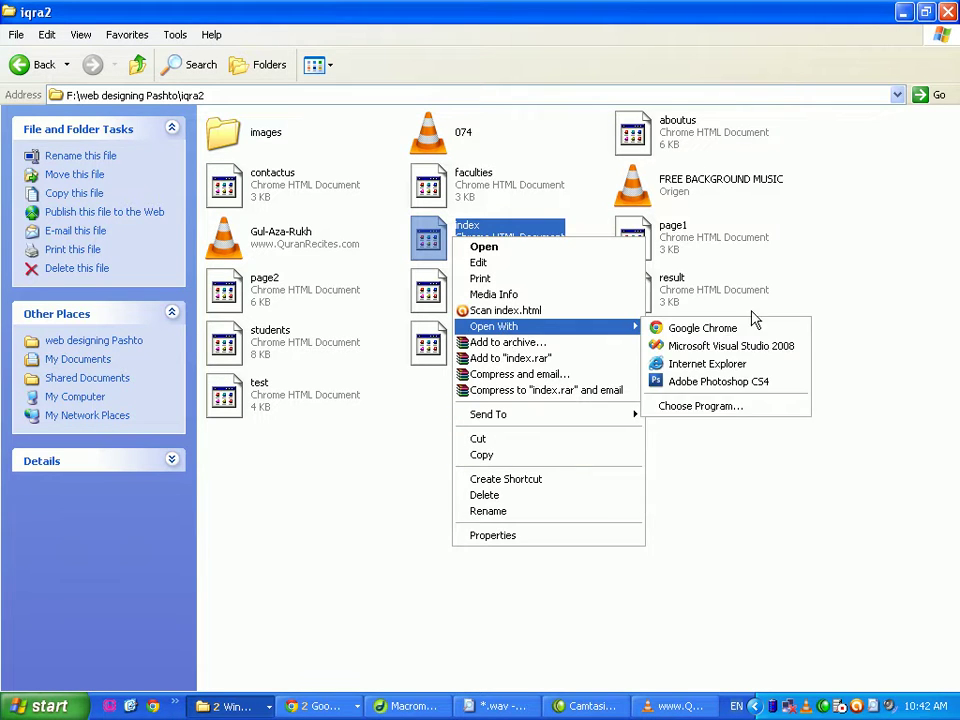
left_click(703, 328)
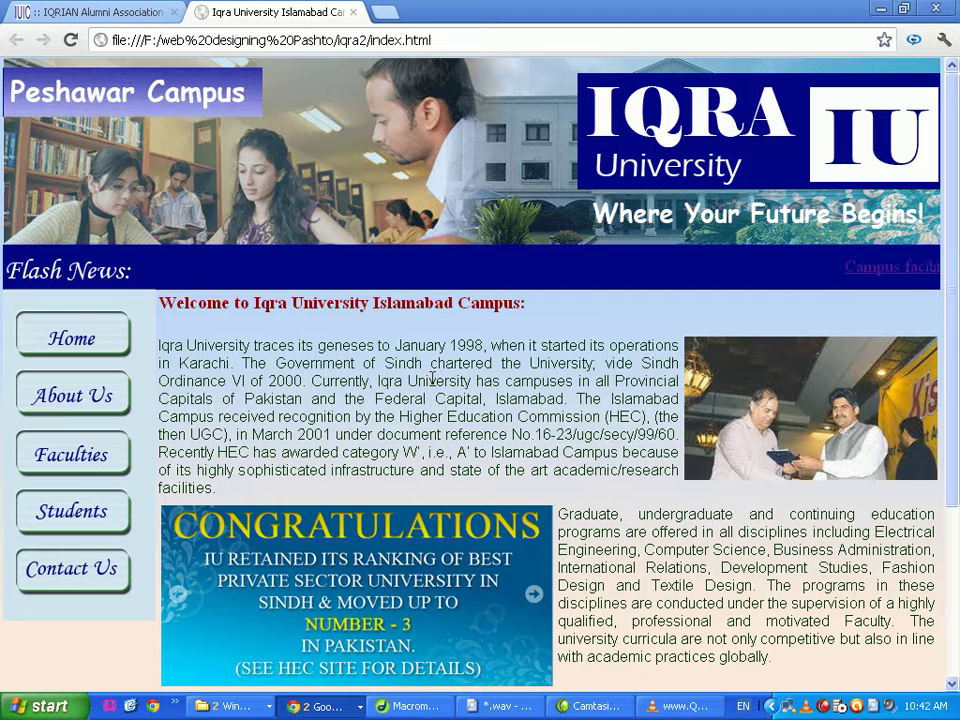
left_click(71, 41)
left_click(313, 12)
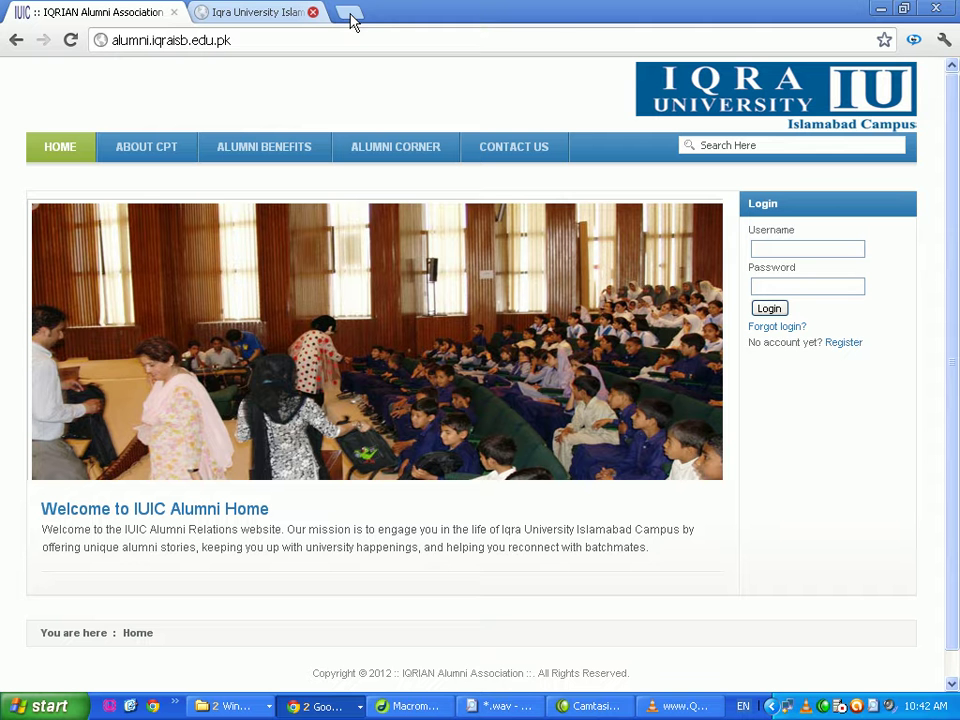
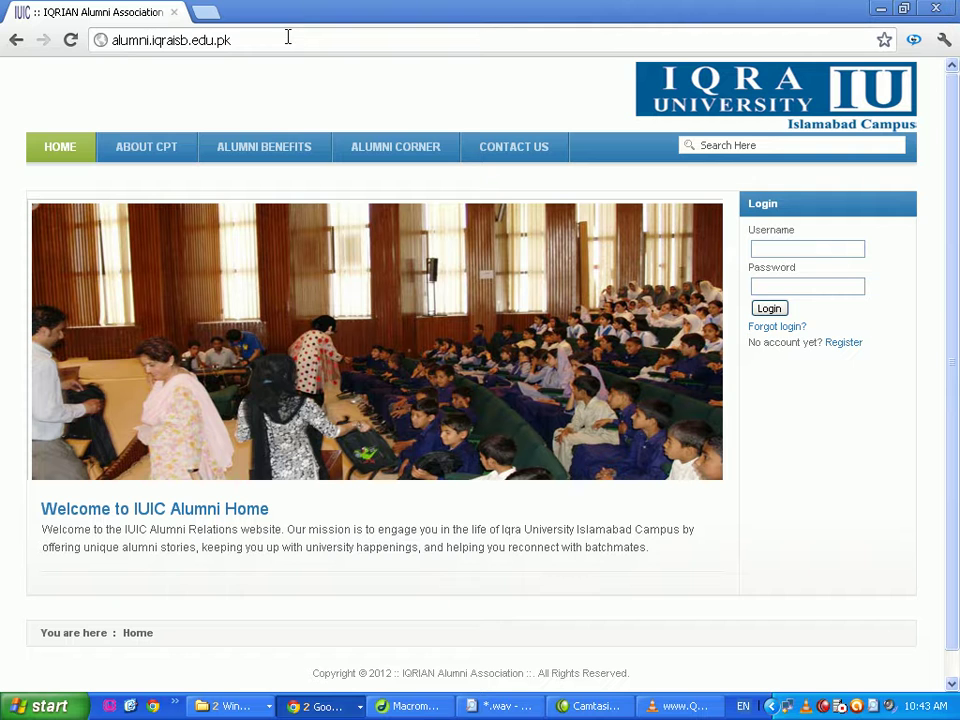
left_click(690, 708)
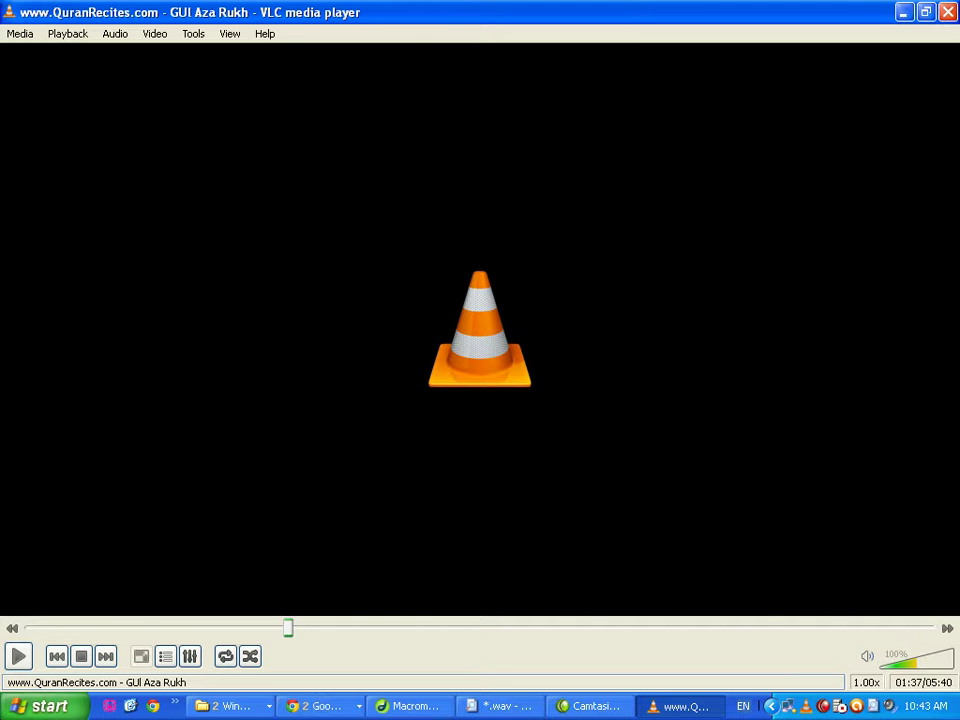
left_click(315, 706)
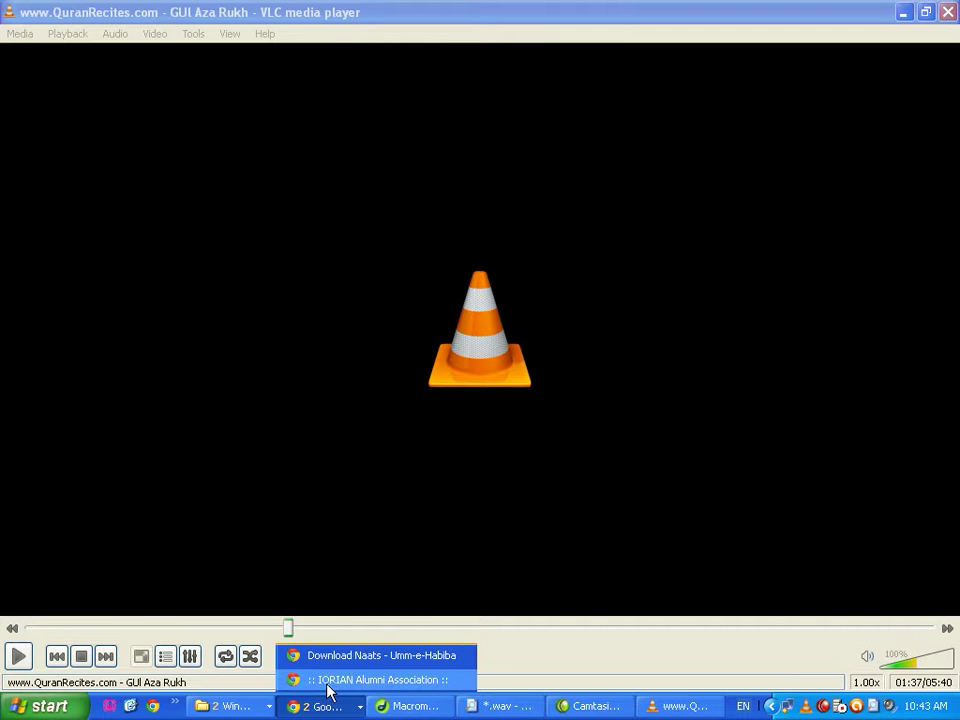
left_click(426, 707)
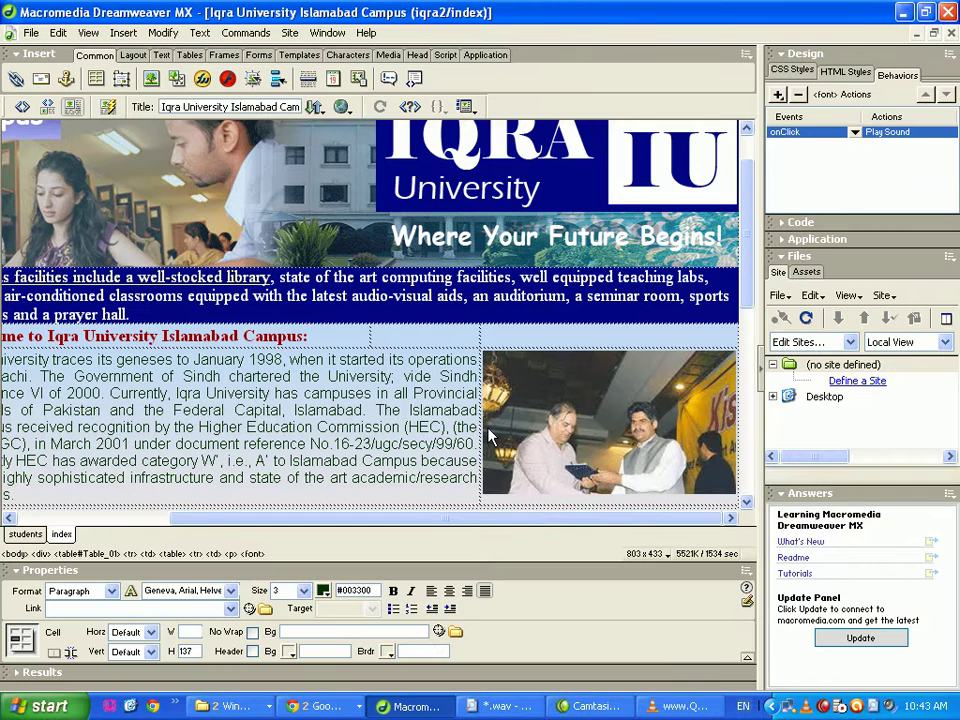
left_click(230, 702)
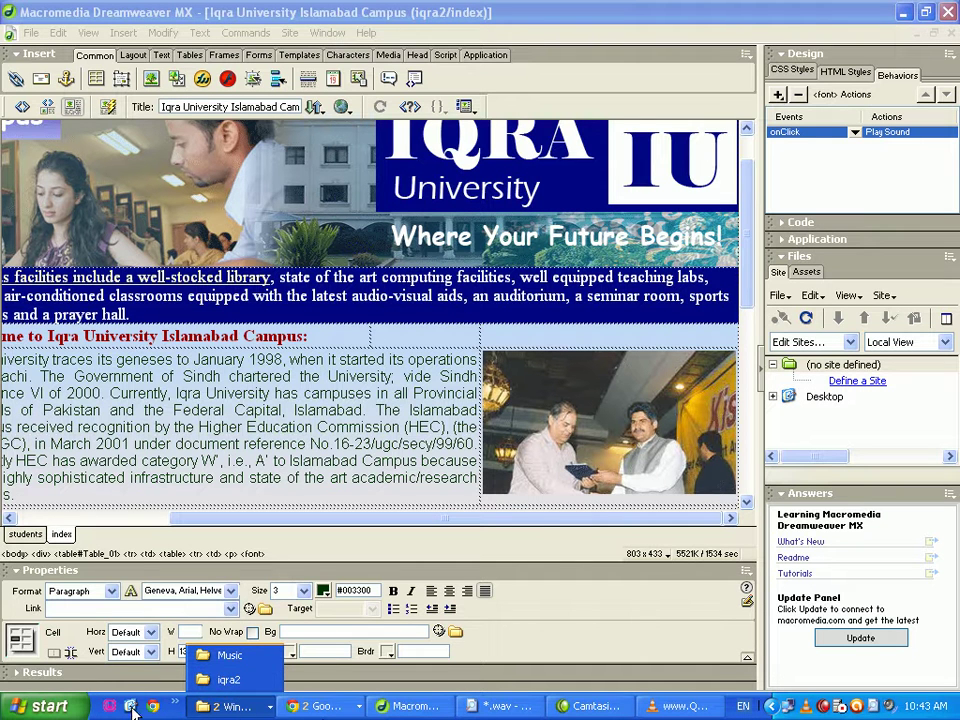
left_click(577, 708)
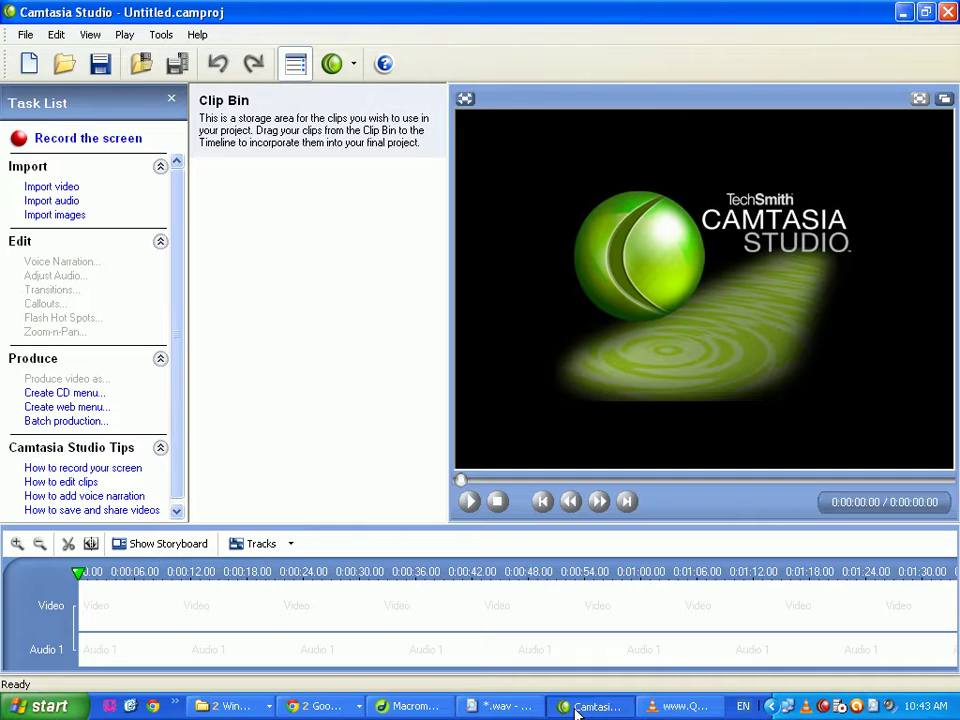
left_click(22, 34)
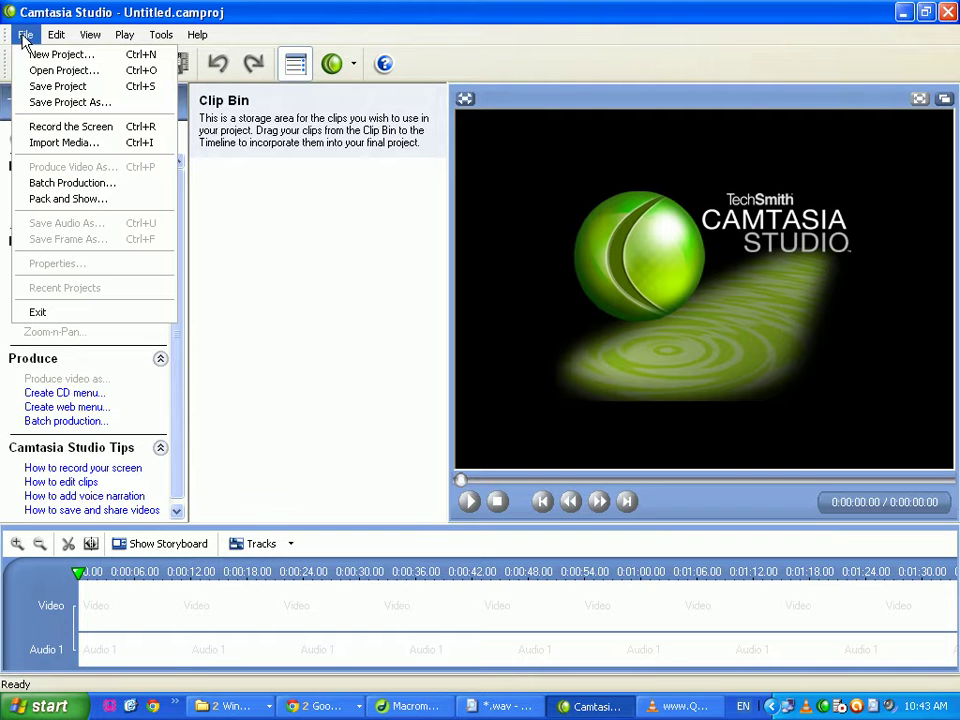
left_click(62, 68)
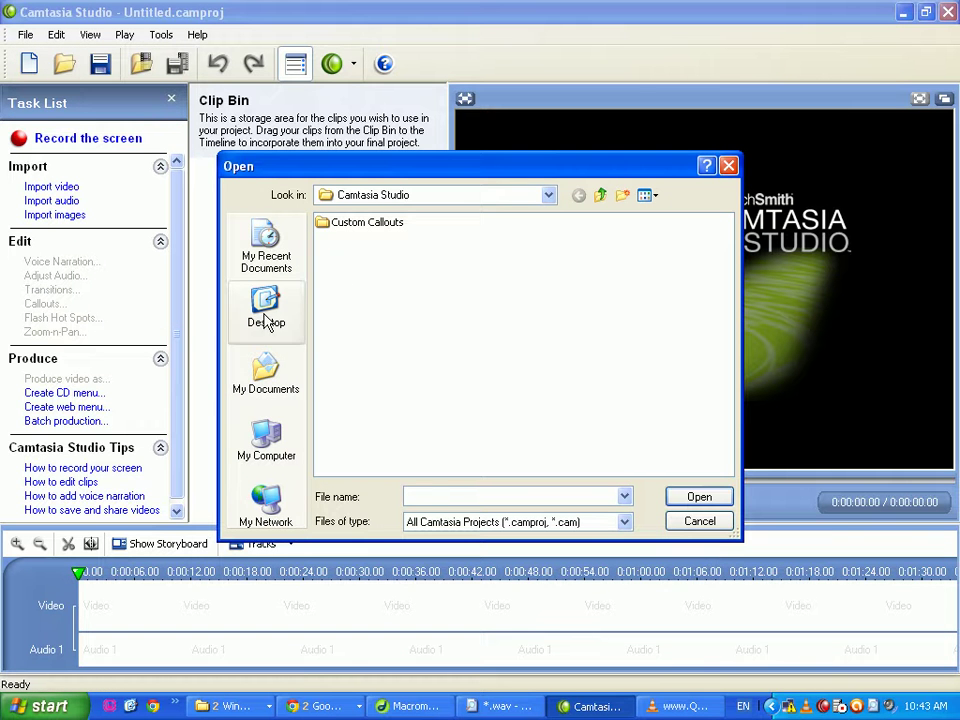
left_click(700, 521)
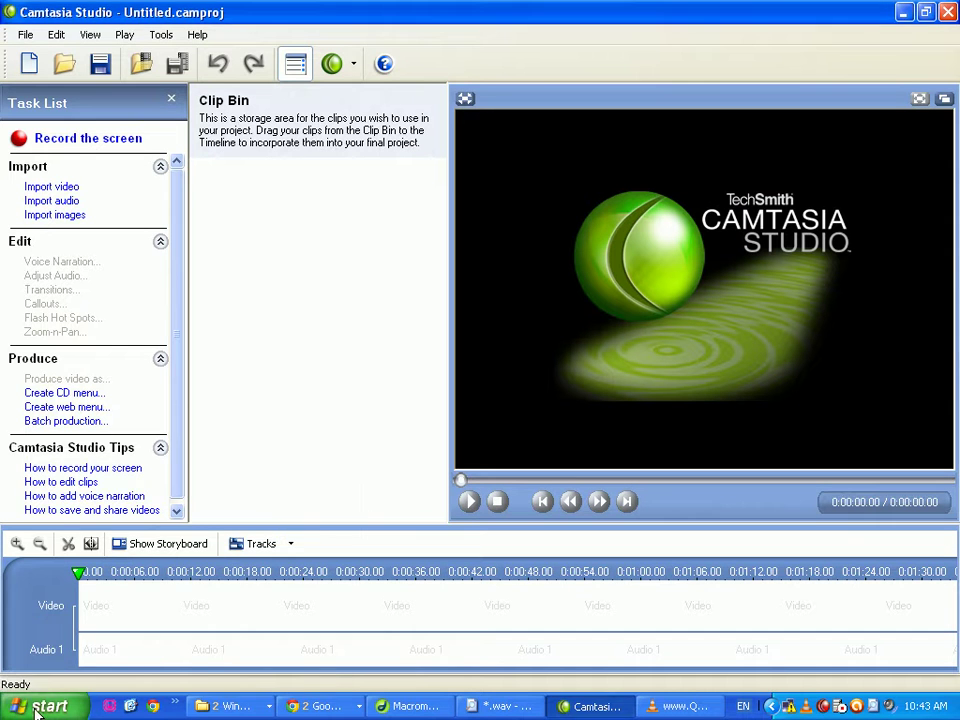
left_click(25, 705)
mouse_move(80, 648)
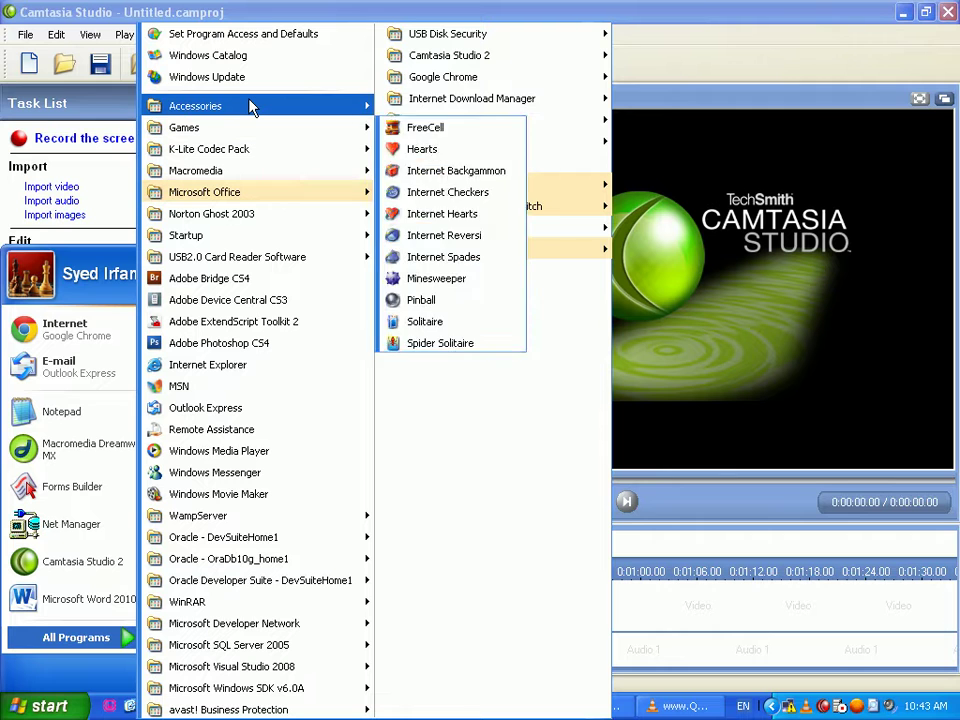
mouse_move(251, 107)
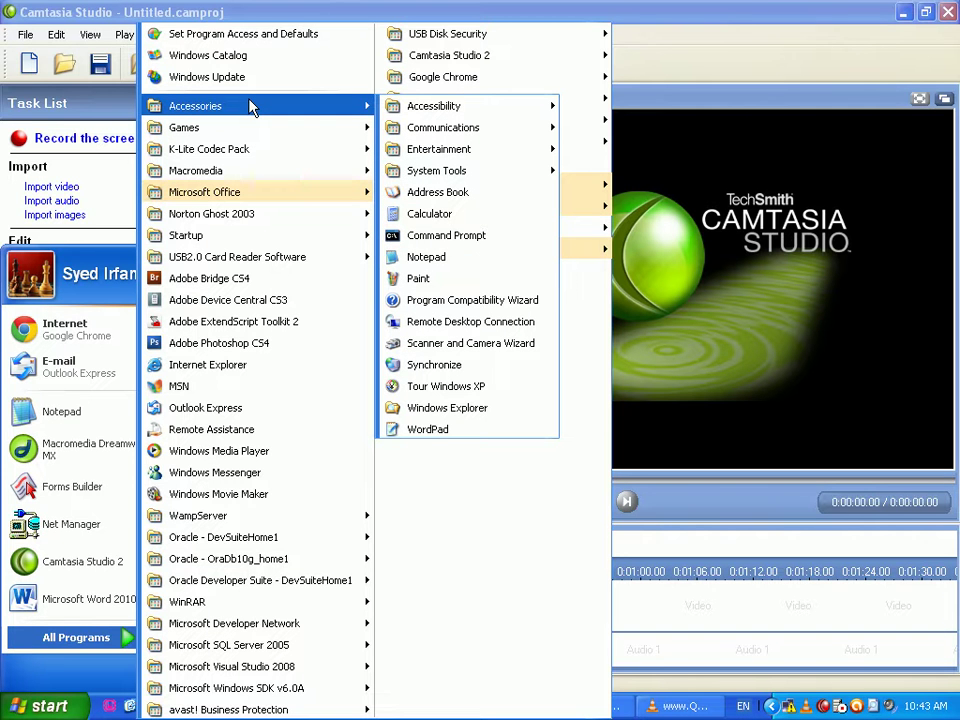
left_click(845, 708)
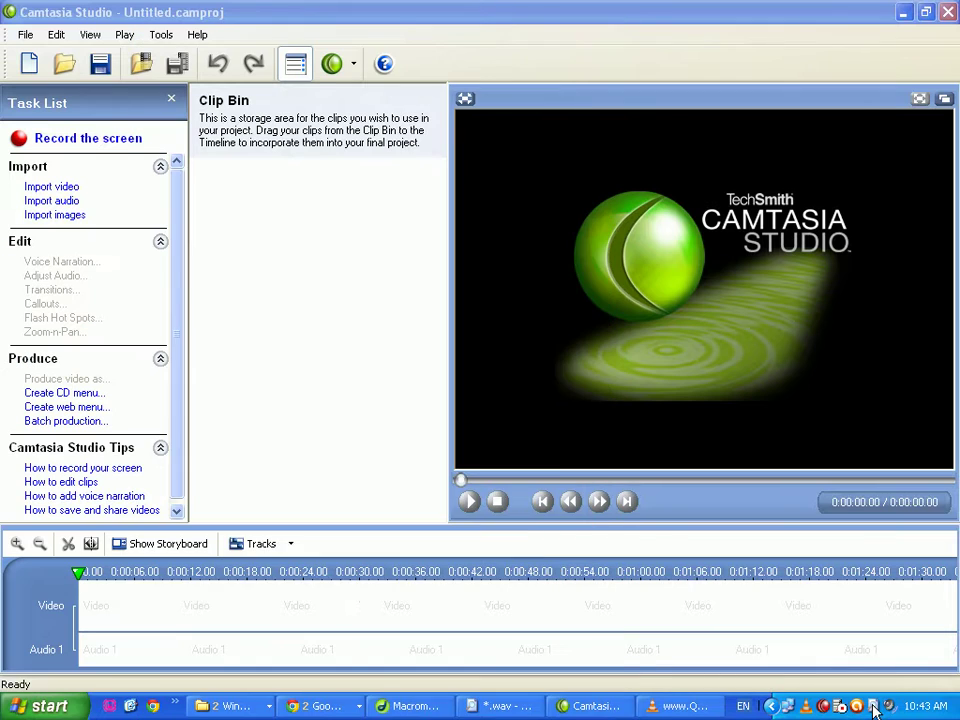
- Launch Windows Movie Maker through an Everything search for "movie maker" and start a new project
left_click(873, 708)
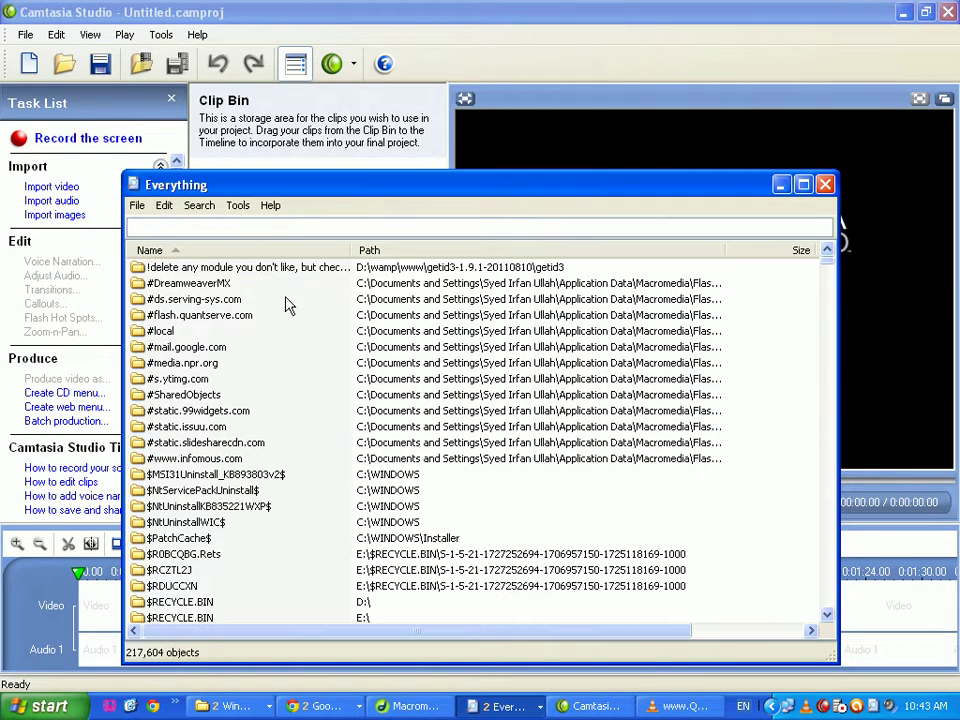
type("movie")
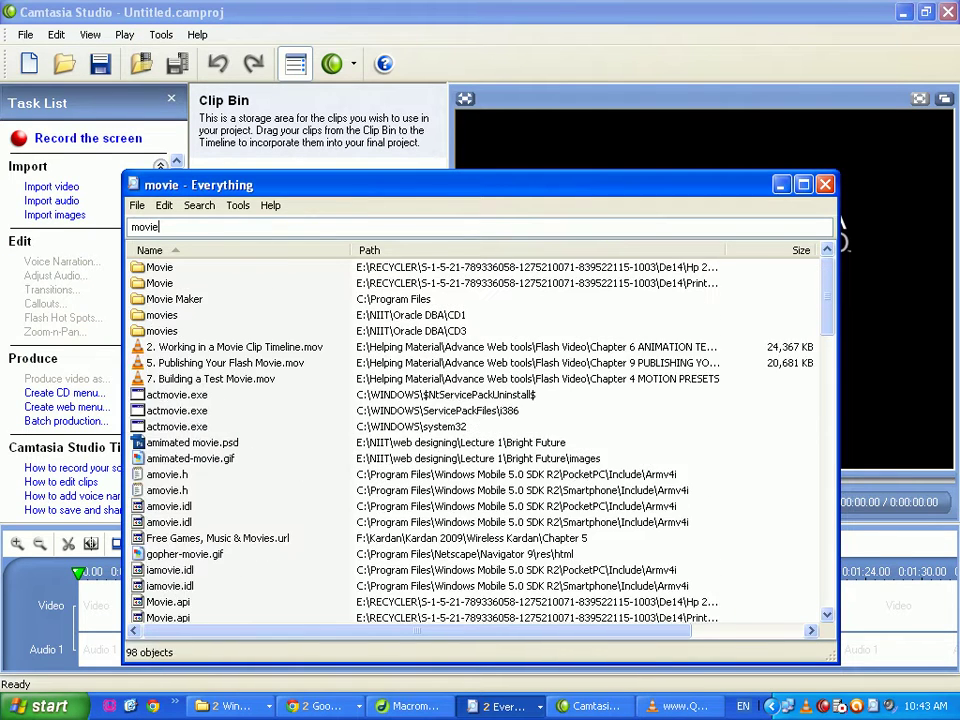
type(" maker")
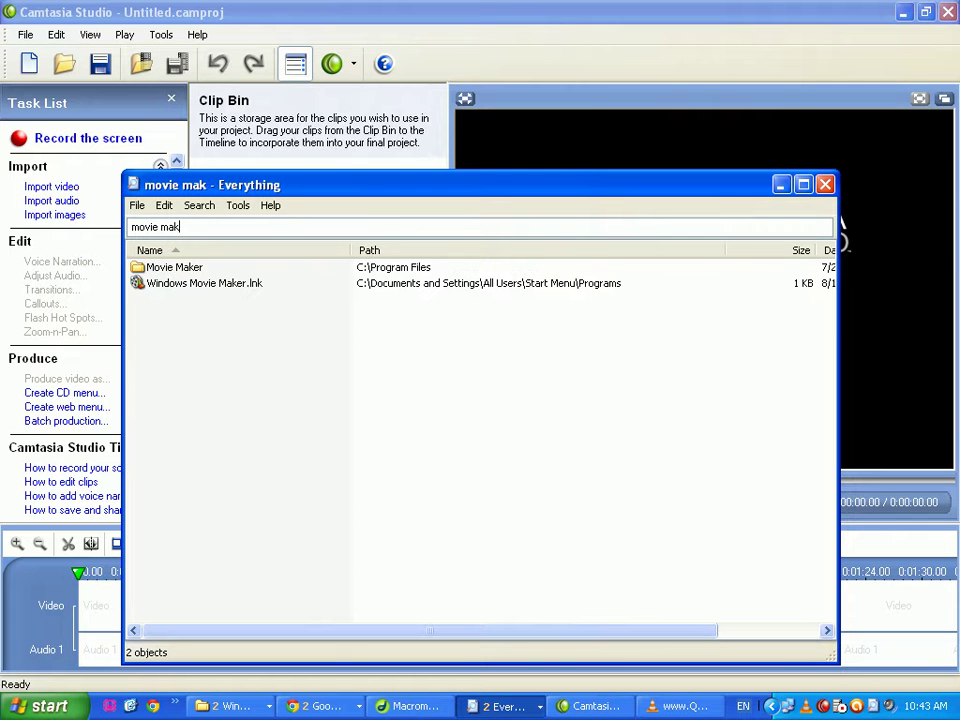
left_click(157, 285)
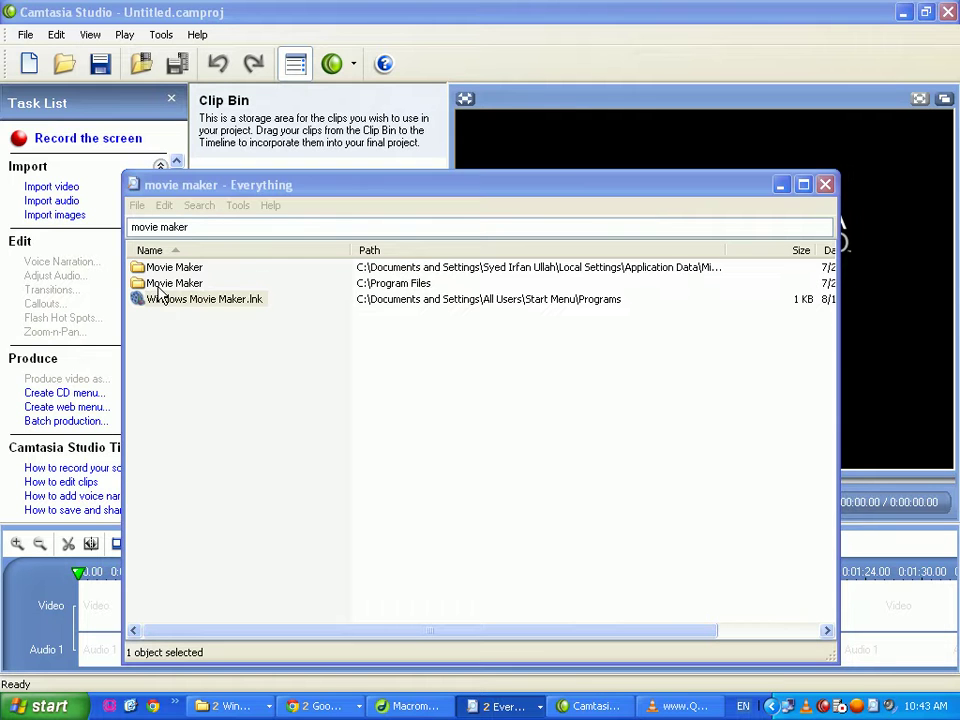
double_click(160, 297)
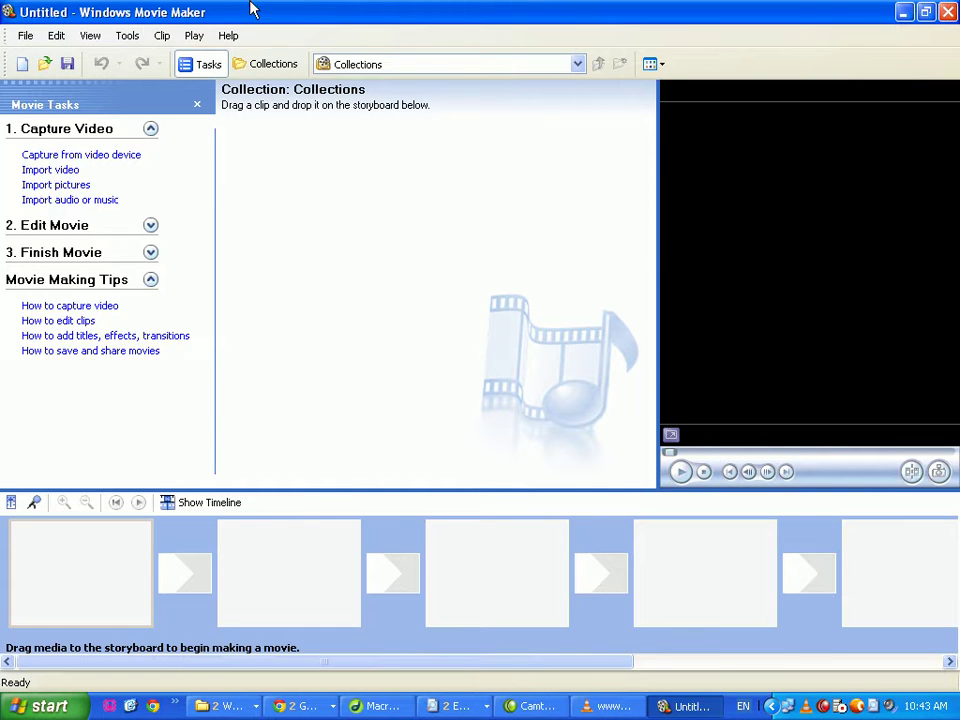
left_click(28, 36)
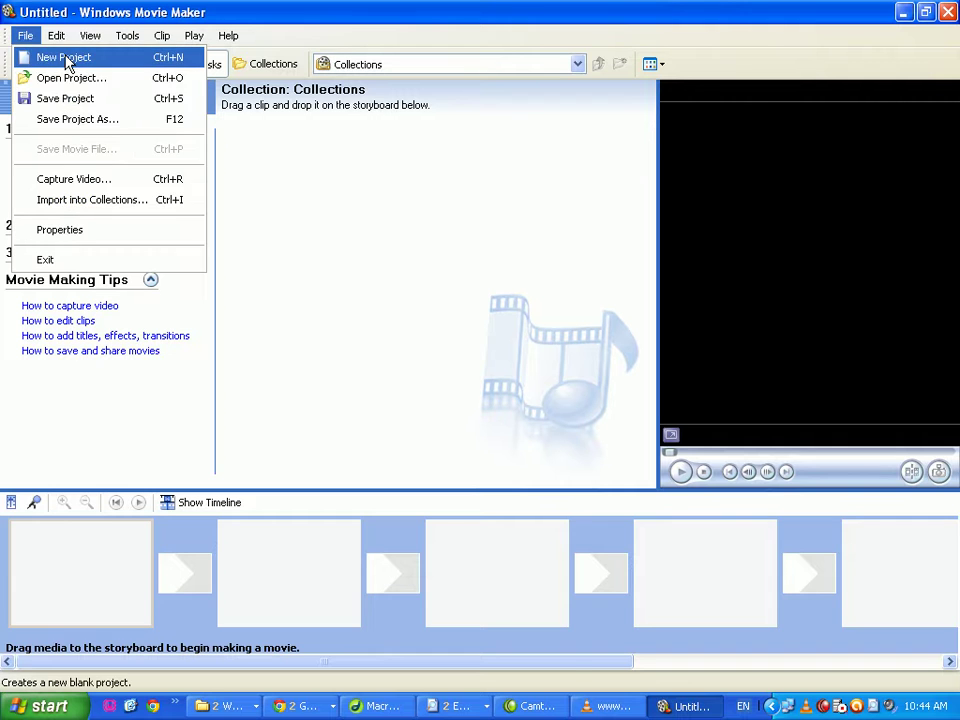
left_click(66, 58)
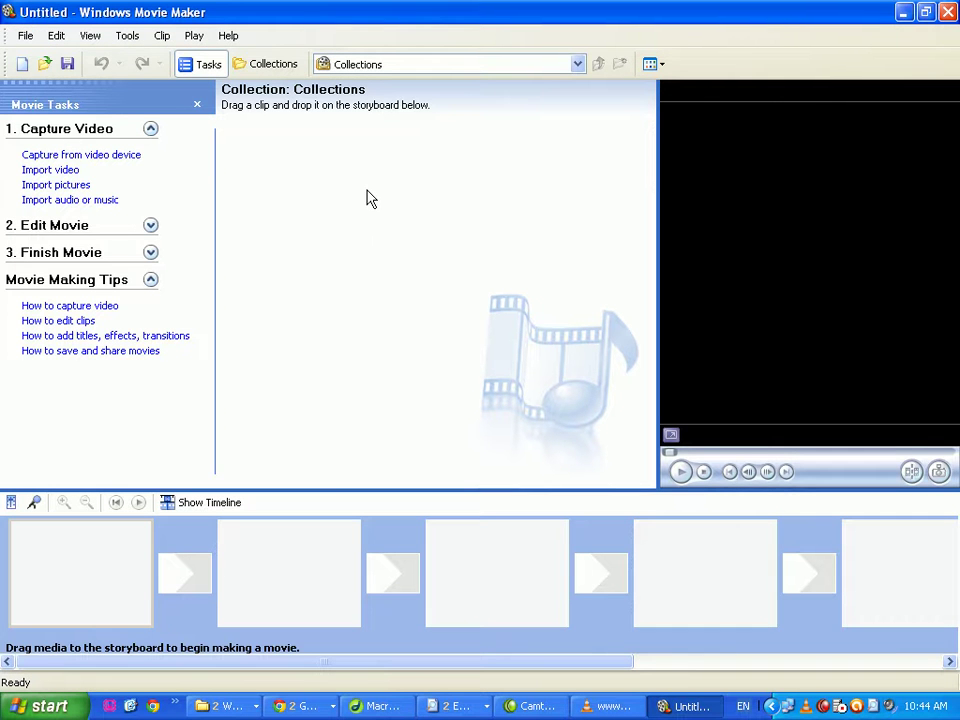
- Import the Gul-Aza-Rukh audio file from the iqra2 folder inside web designing Pashto on drive F: into the collection
left_click(26, 36)
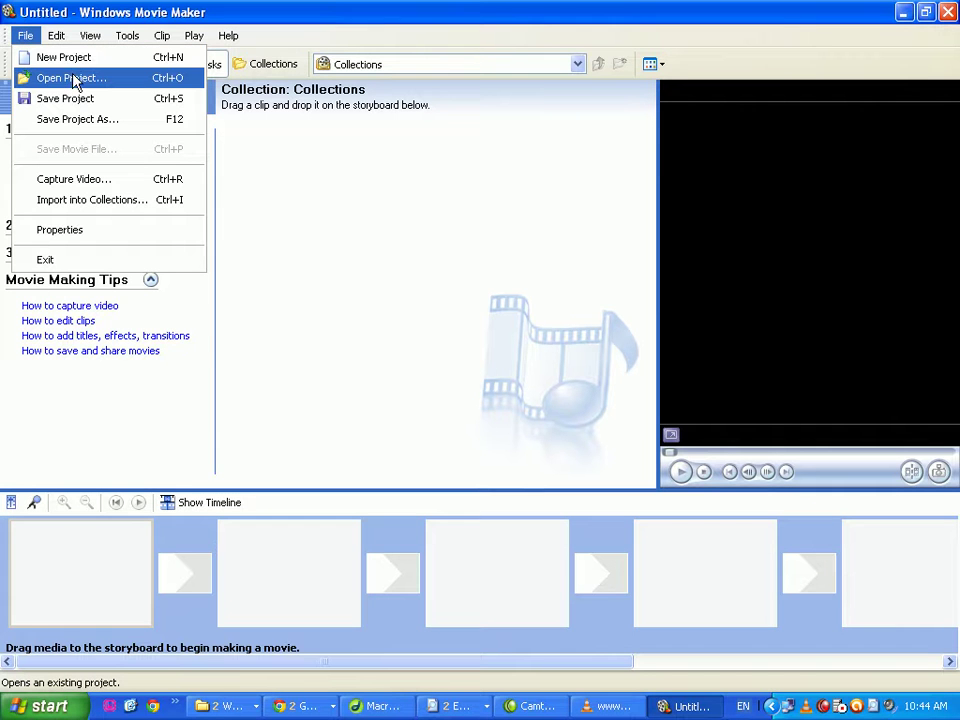
left_click(92, 202)
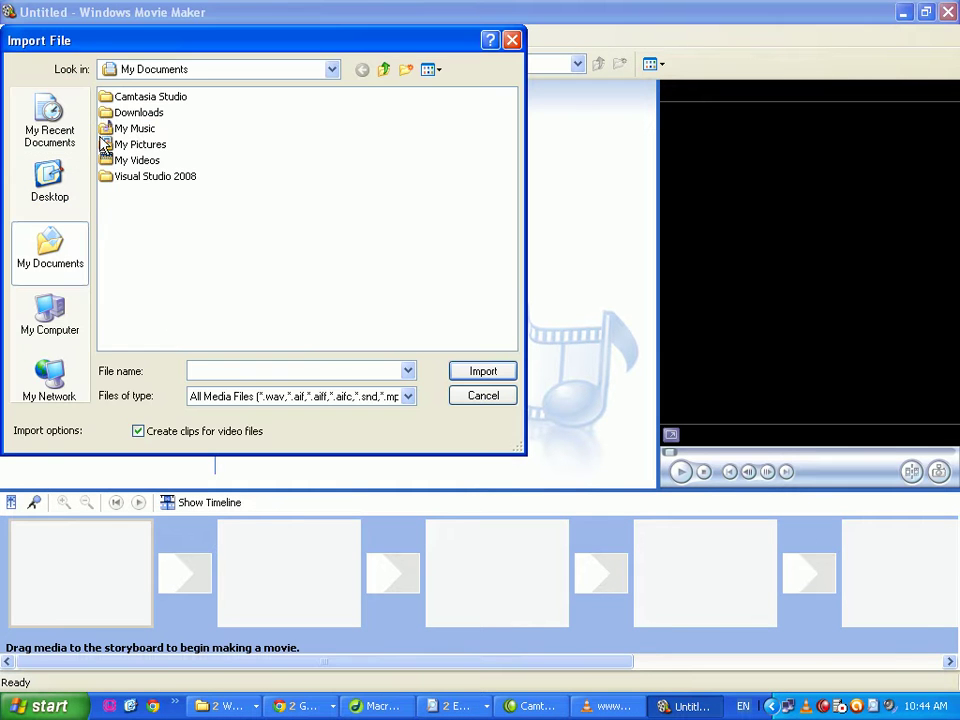
left_click(64, 328)
double_click(142, 145)
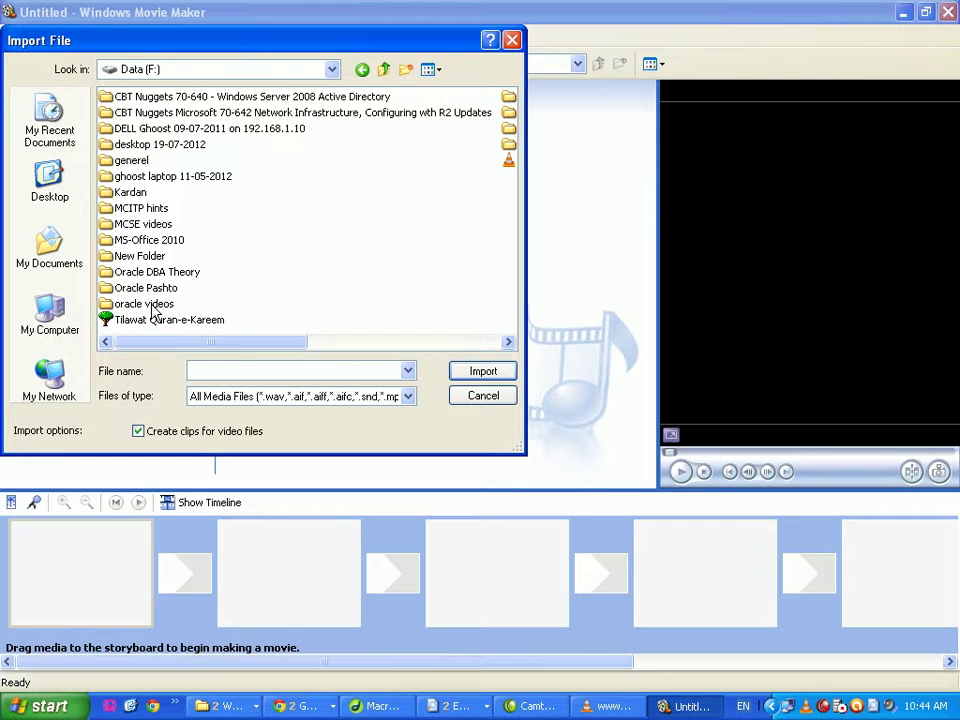
left_click_drag(138, 344, 340, 349)
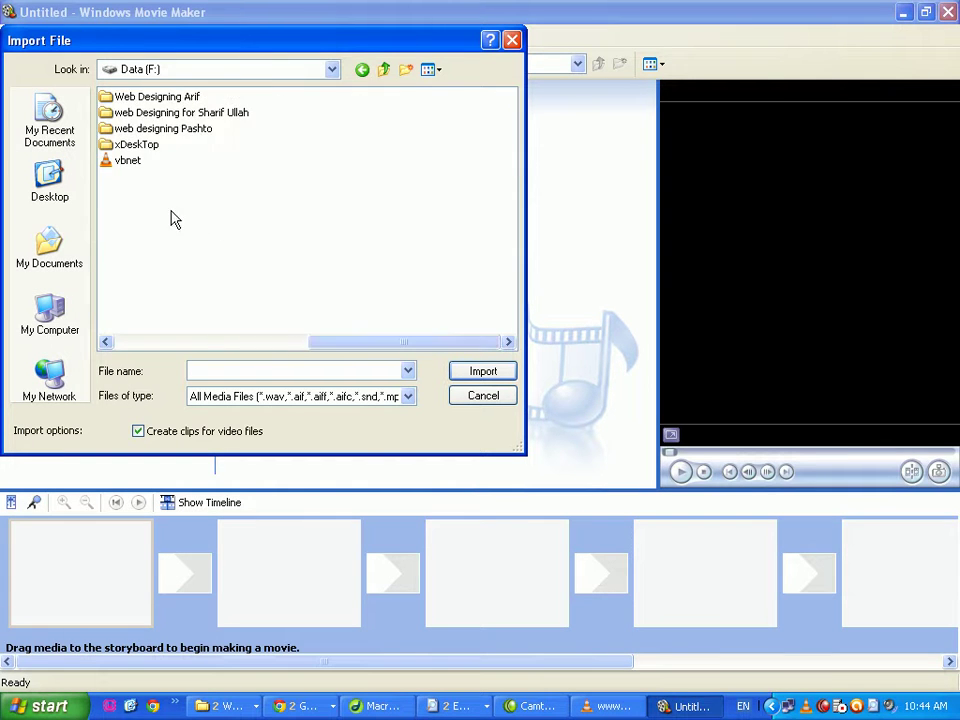
double_click(183, 130)
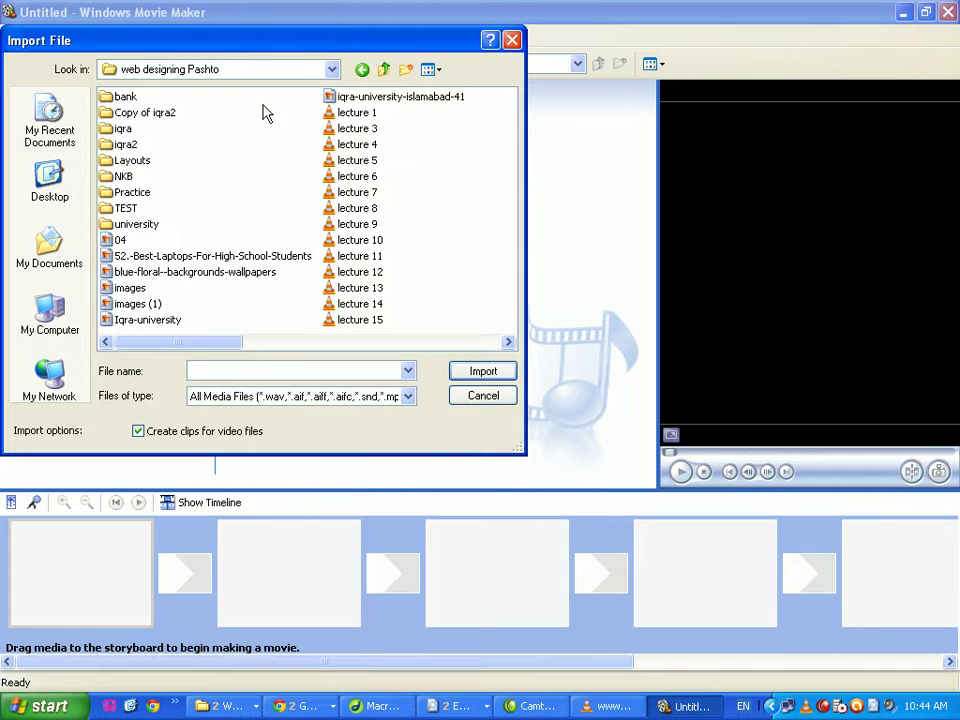
double_click(127, 146)
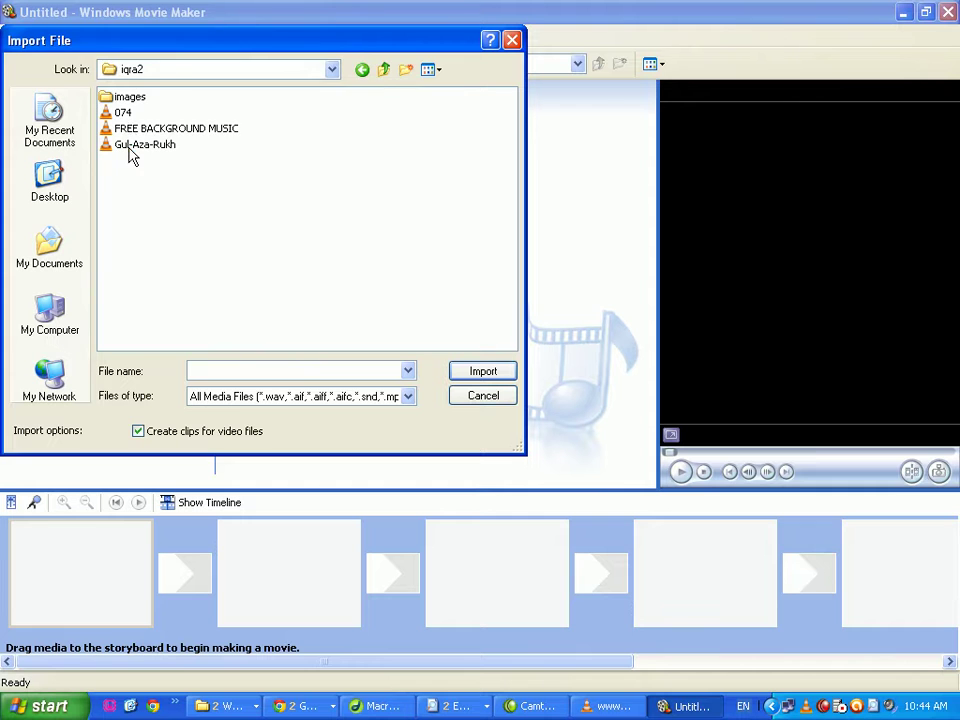
left_click(125, 129)
left_click(128, 145)
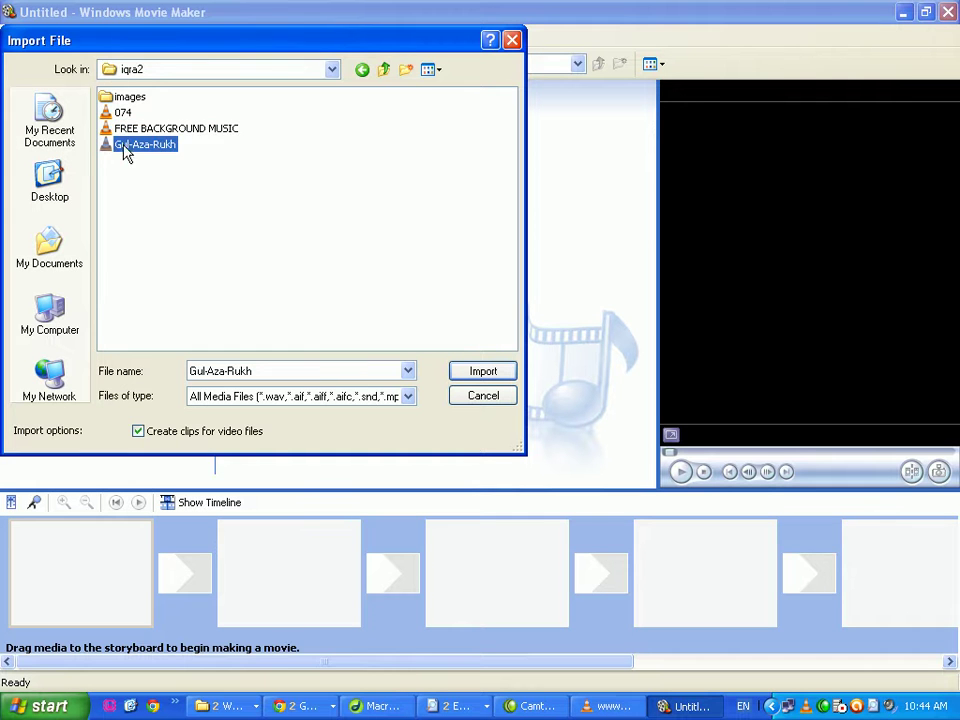
left_click(487, 371)
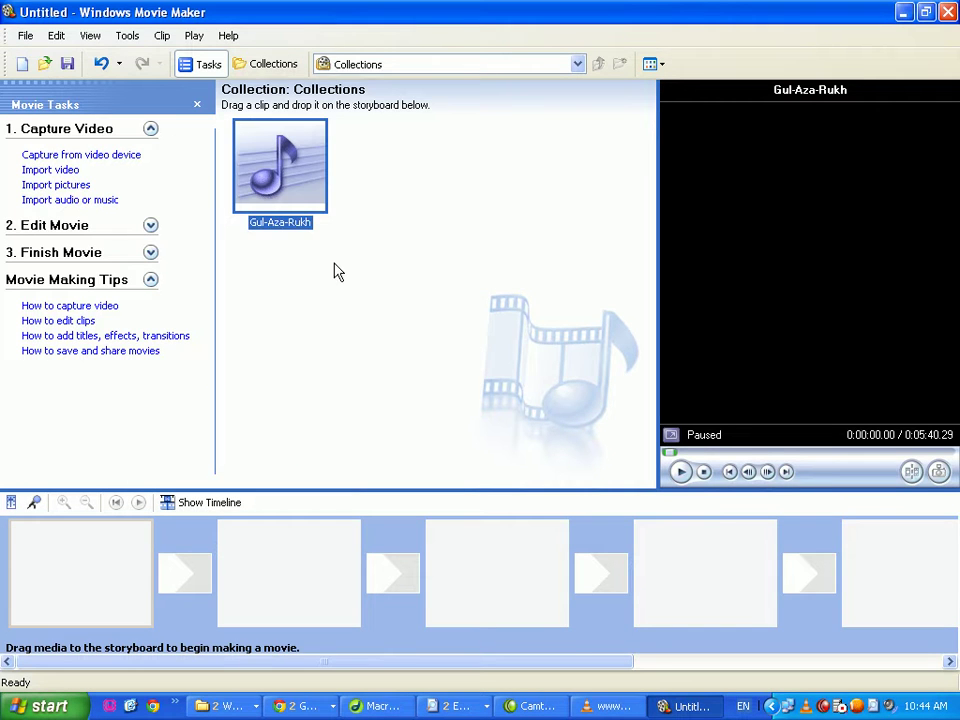
- Preview the Gul-Aza-Rukh clip and add it to the Audio/Music track of the timeline, accepting the switch to timeline view
double_click(296, 190)
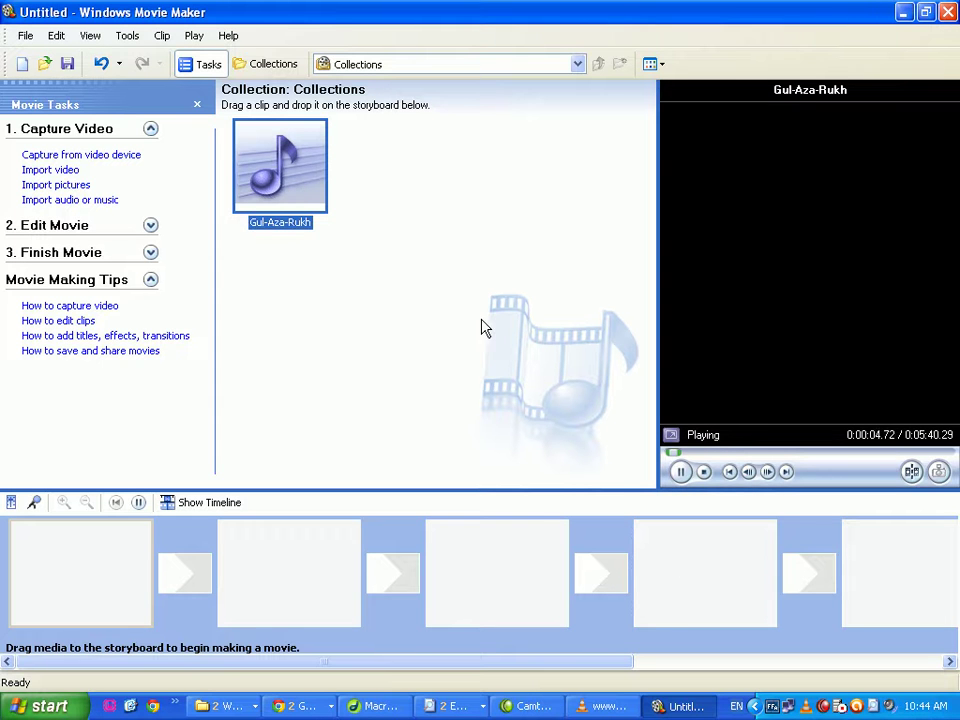
left_click(110, 578)
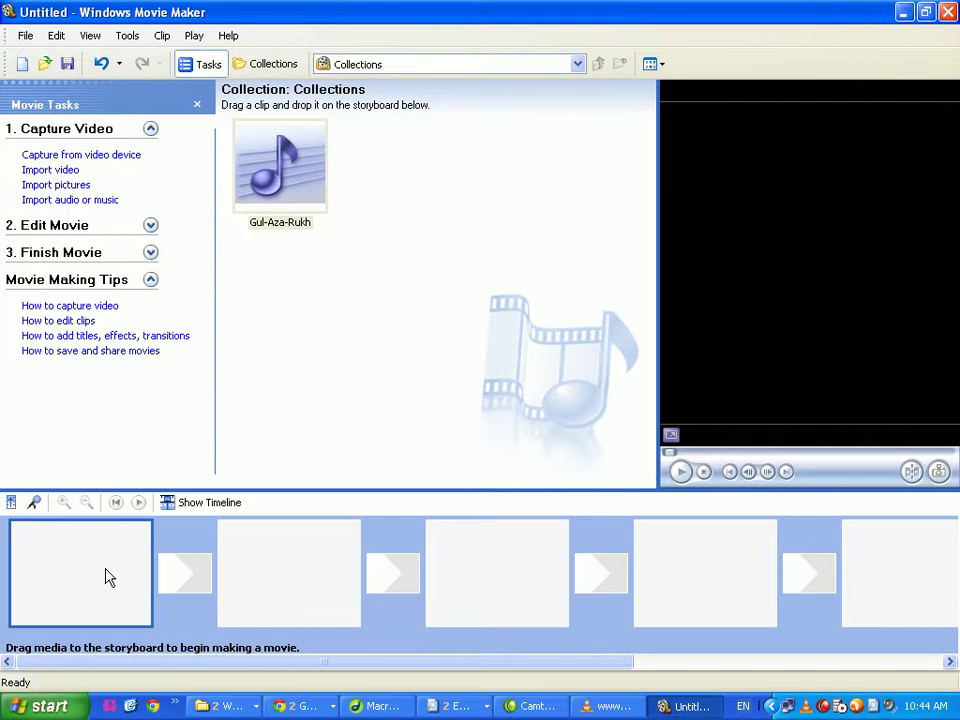
left_click_drag(321, 176, 88, 580)
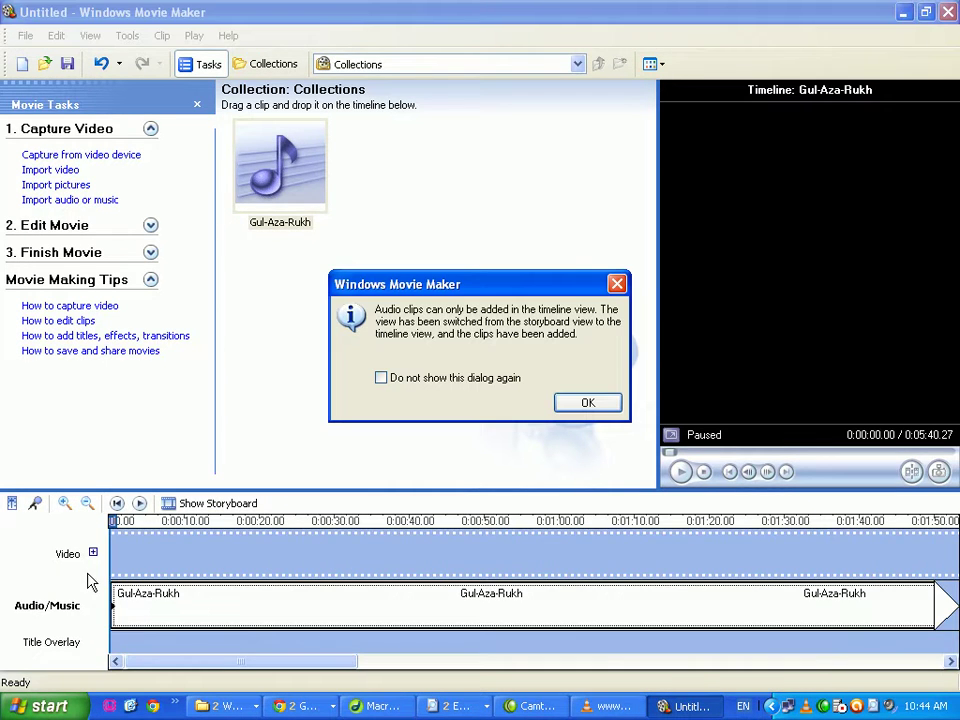
left_click(588, 403)
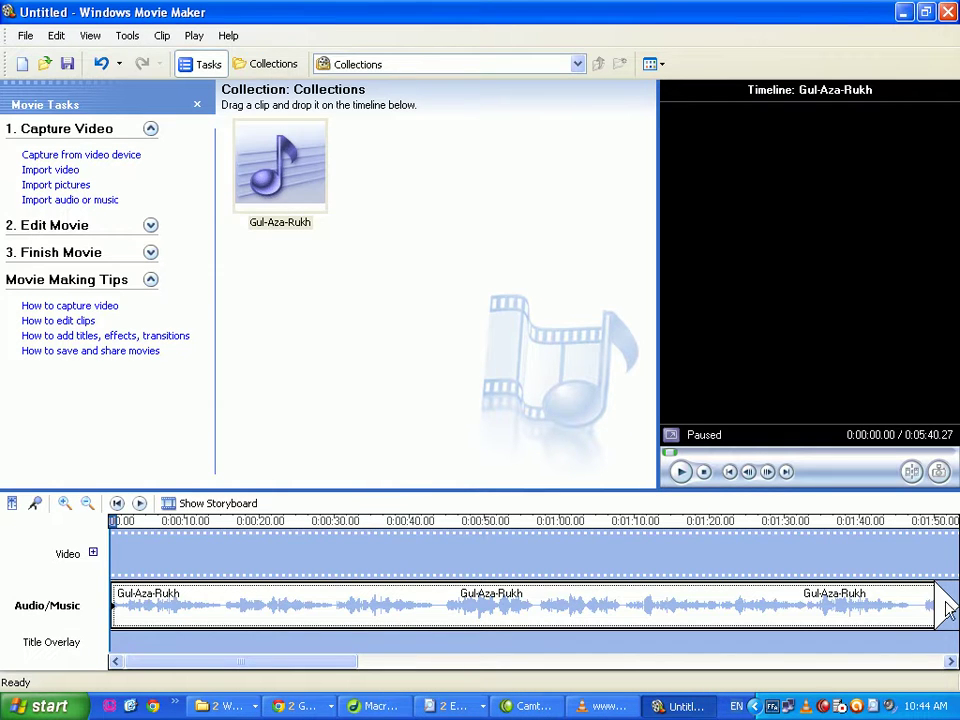
- Trim the end of the Gul-Aza-Rukh timeline clip to about 28 seconds and shift its start to about 2 seconds
left_click_drag(935, 612, 298, 598)
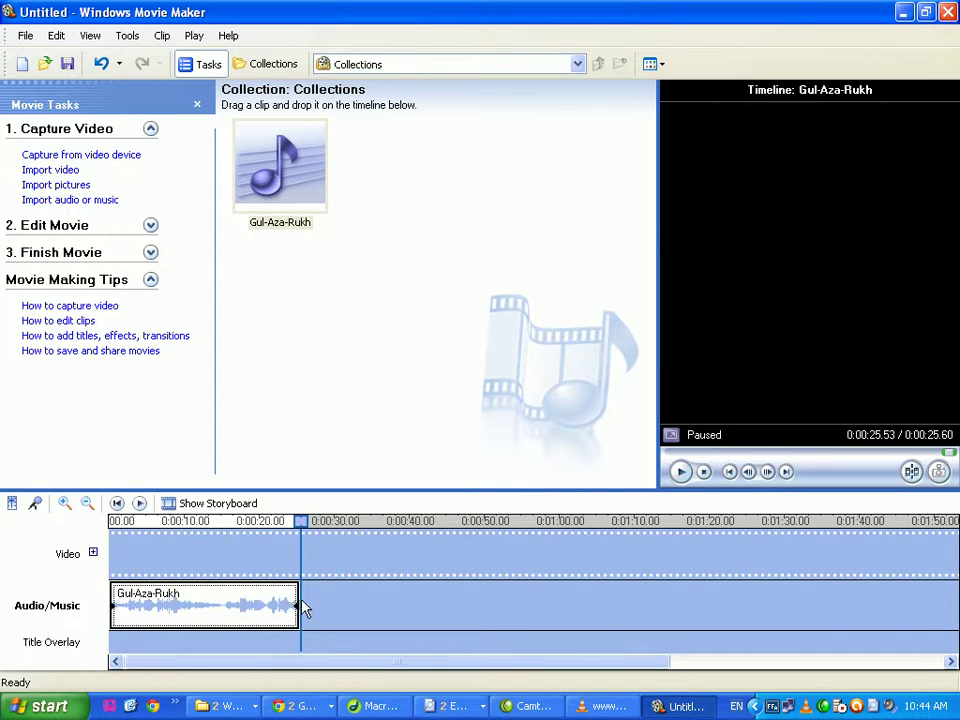
left_click_drag(308, 607, 319, 607)
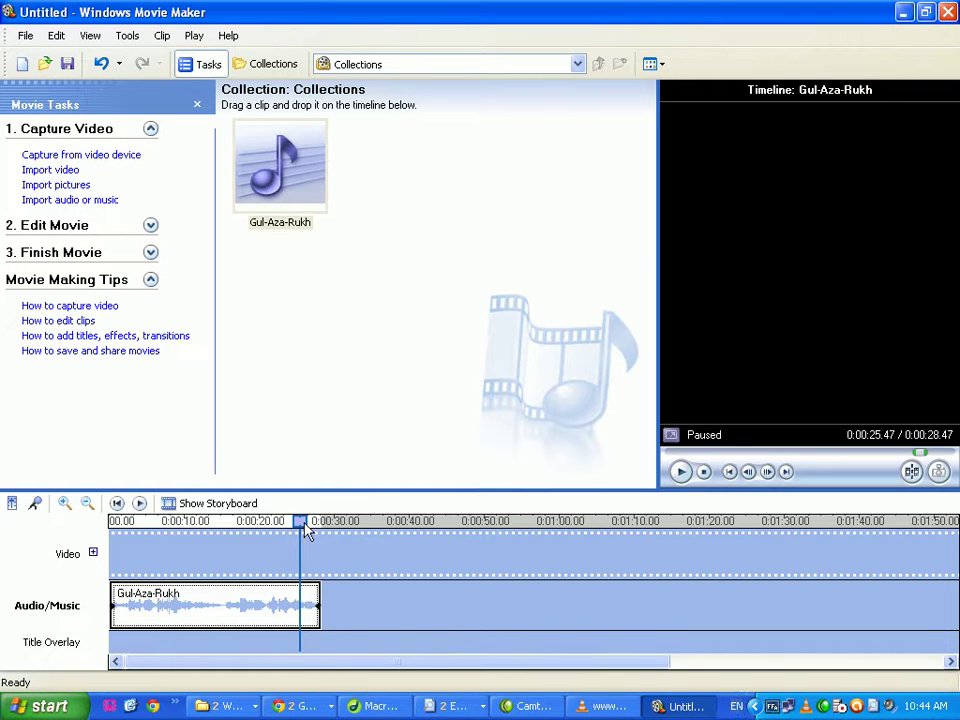
left_click_drag(306, 533, 343, 533)
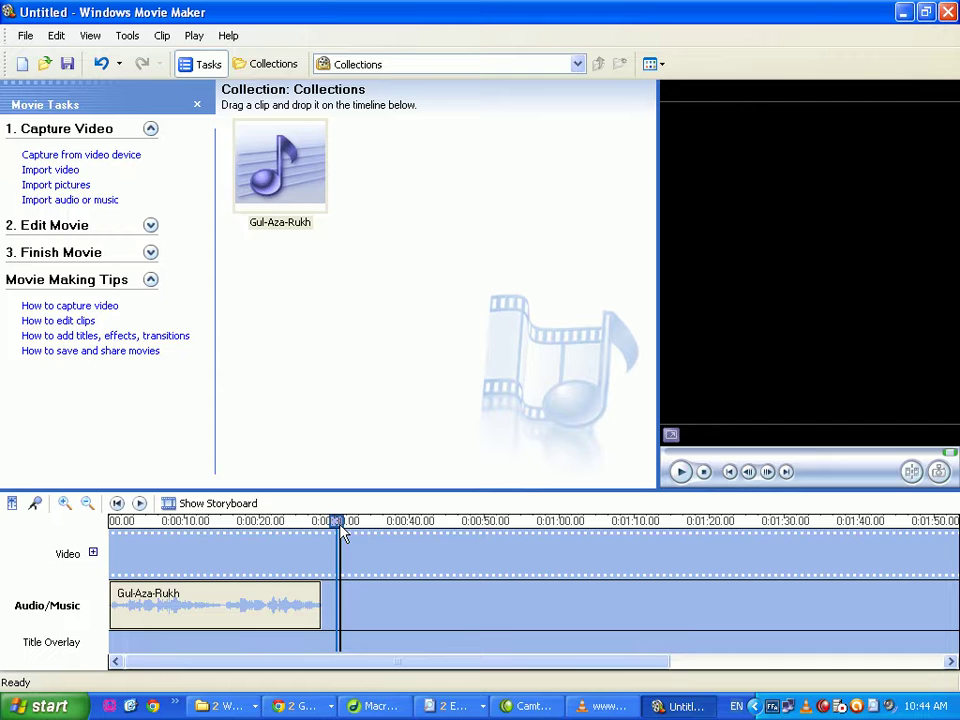
left_click(322, 606)
left_click_drag(322, 606, 336, 609)
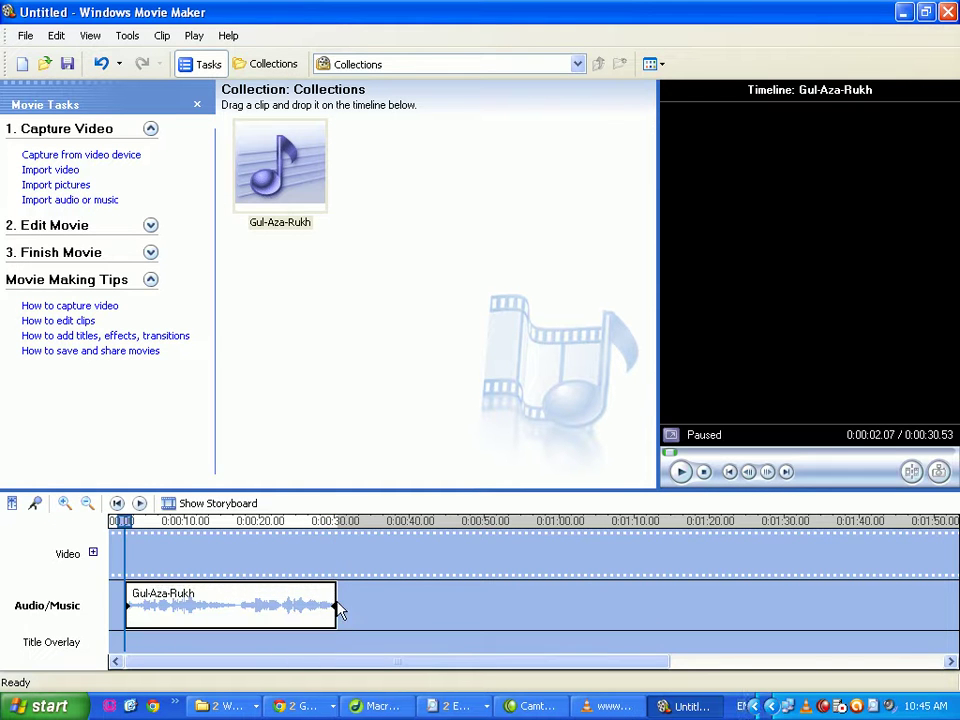
- Save the project as Untitled in My Videos and reopen the saved project
left_click(66, 63)
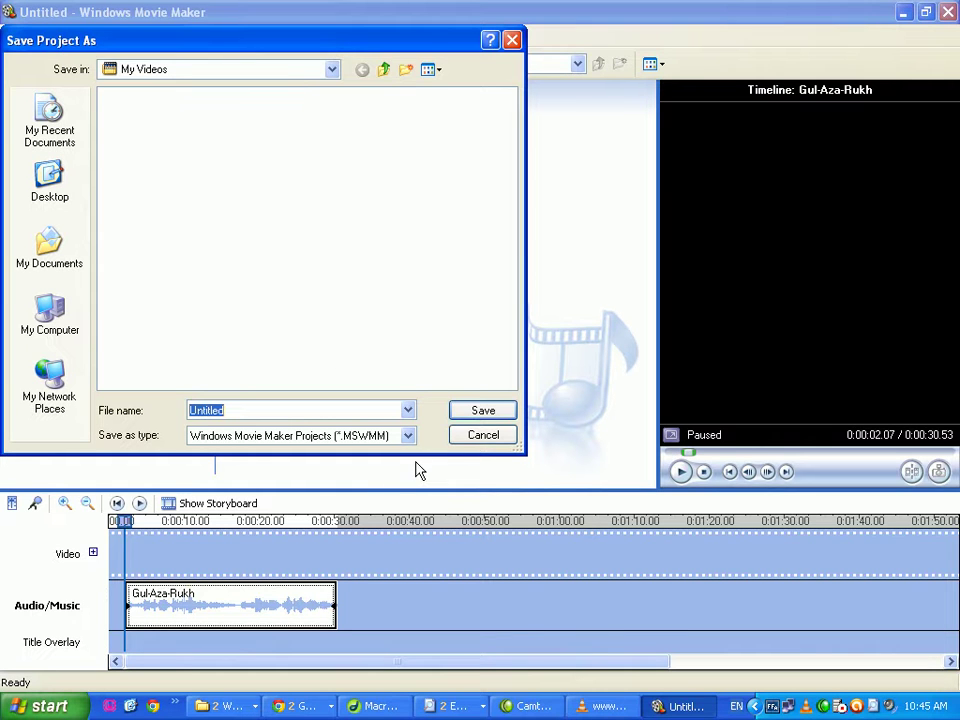
left_click(478, 411)
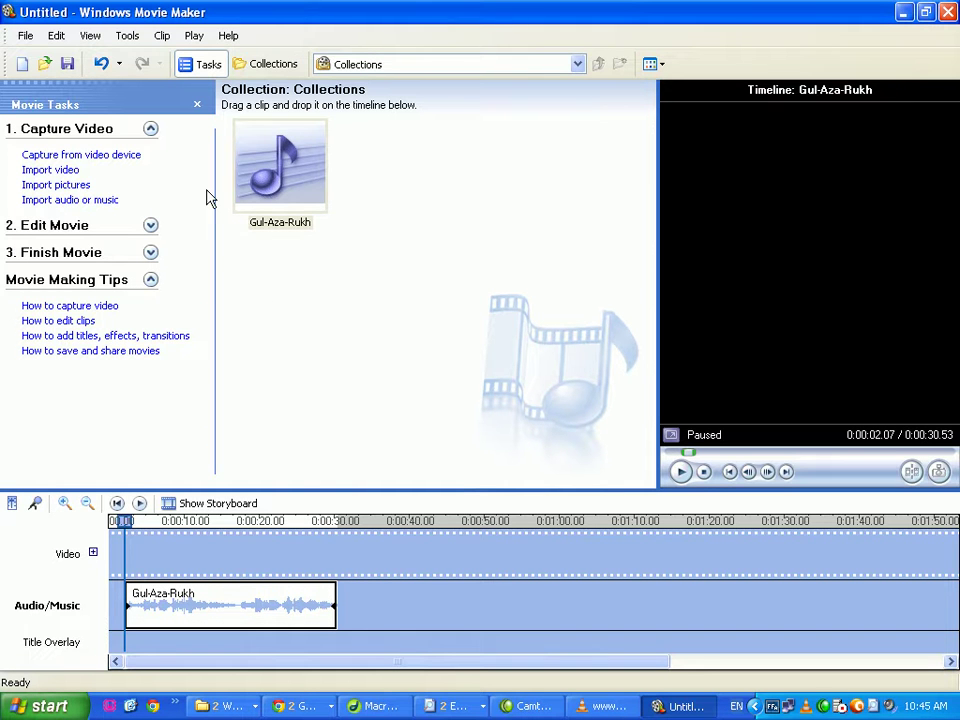
left_click(25, 35)
left_click(50, 77)
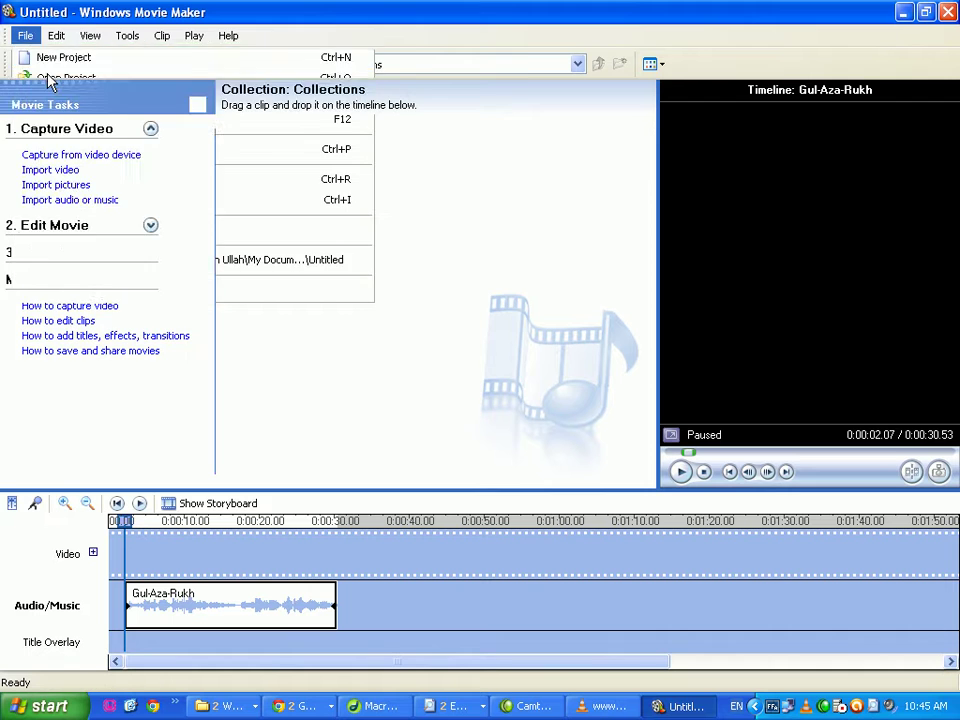
left_click(150, 201)
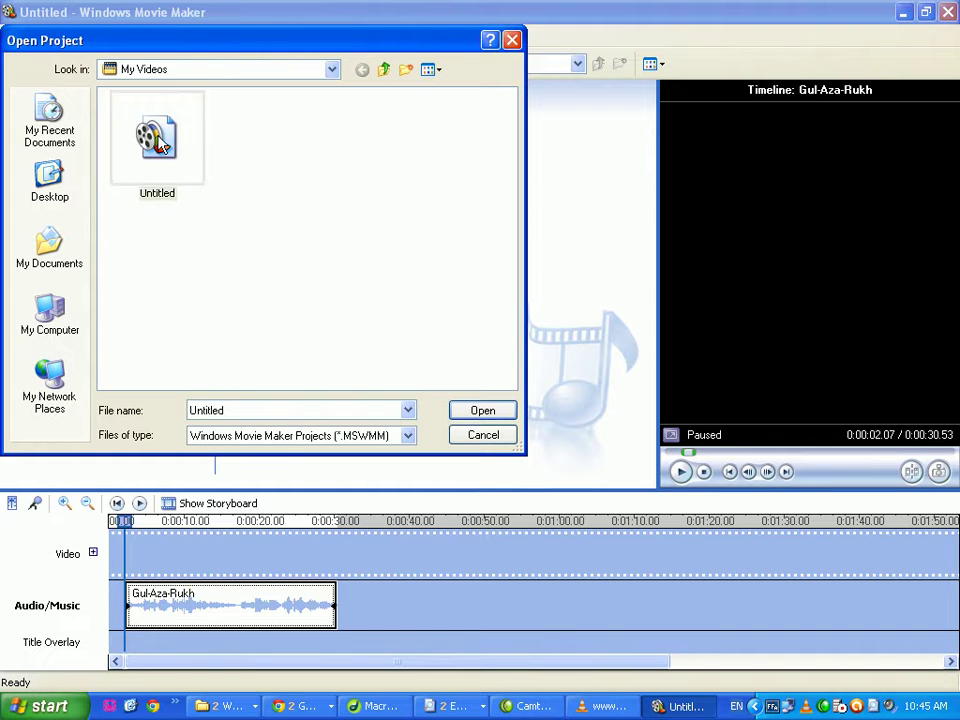
left_click(501, 409)
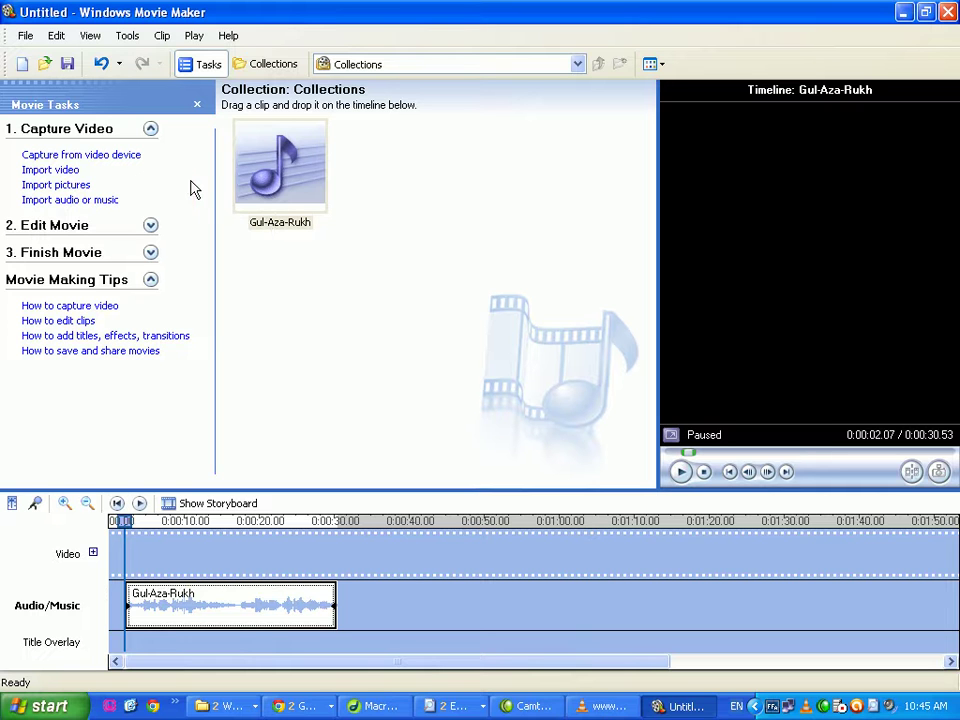
- Start saving the movie file to My computer, with the Desktop as its destination folder
left_click(30, 40)
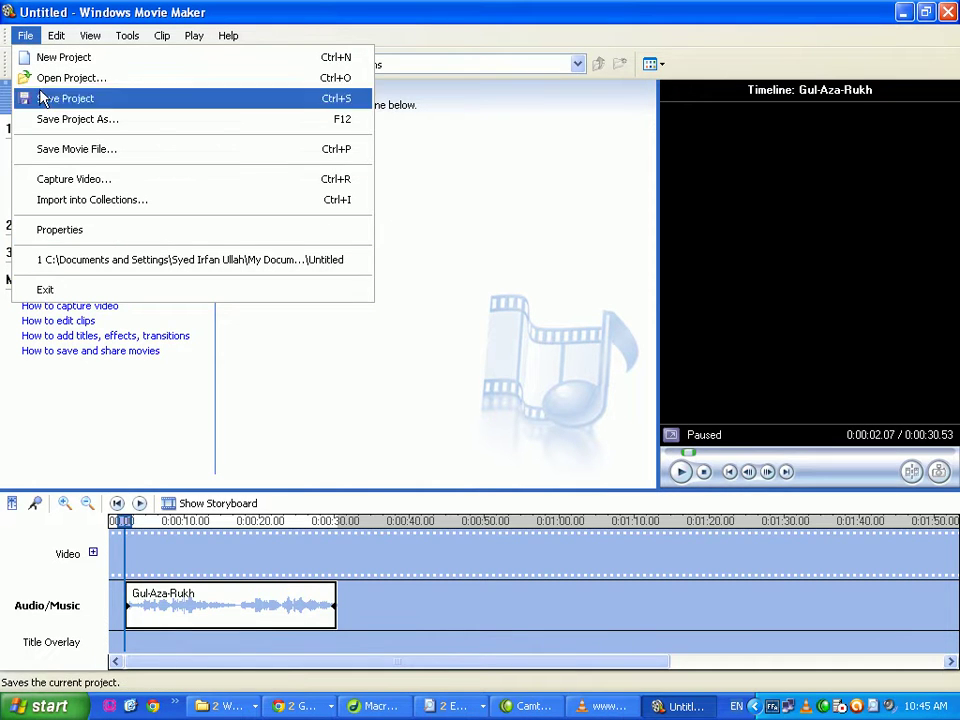
mouse_move(56, 37)
mouse_move(88, 38)
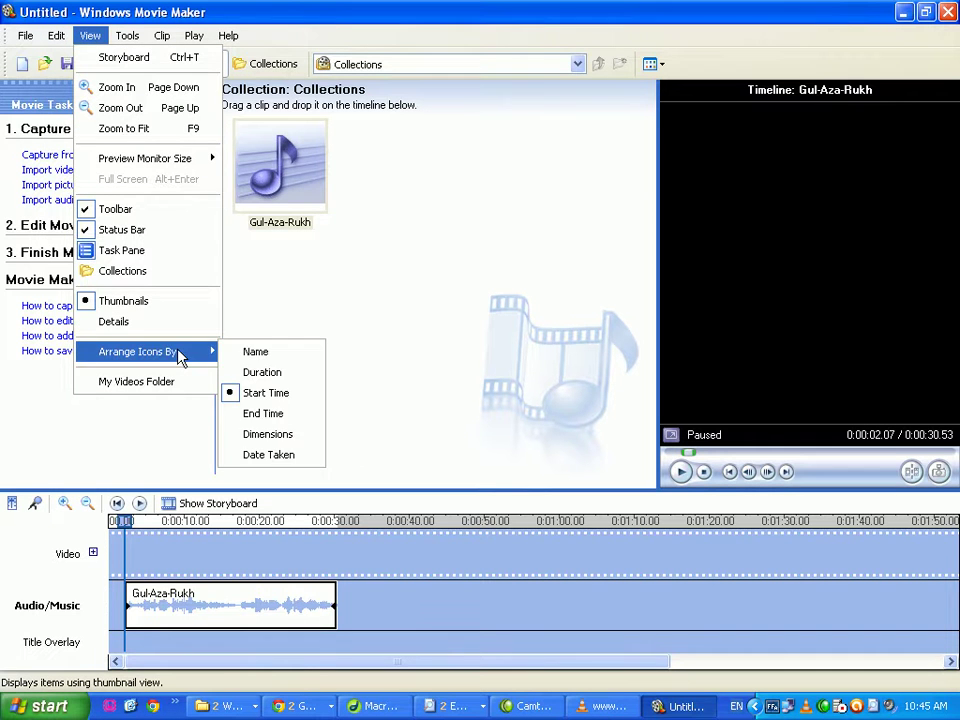
mouse_move(143, 44)
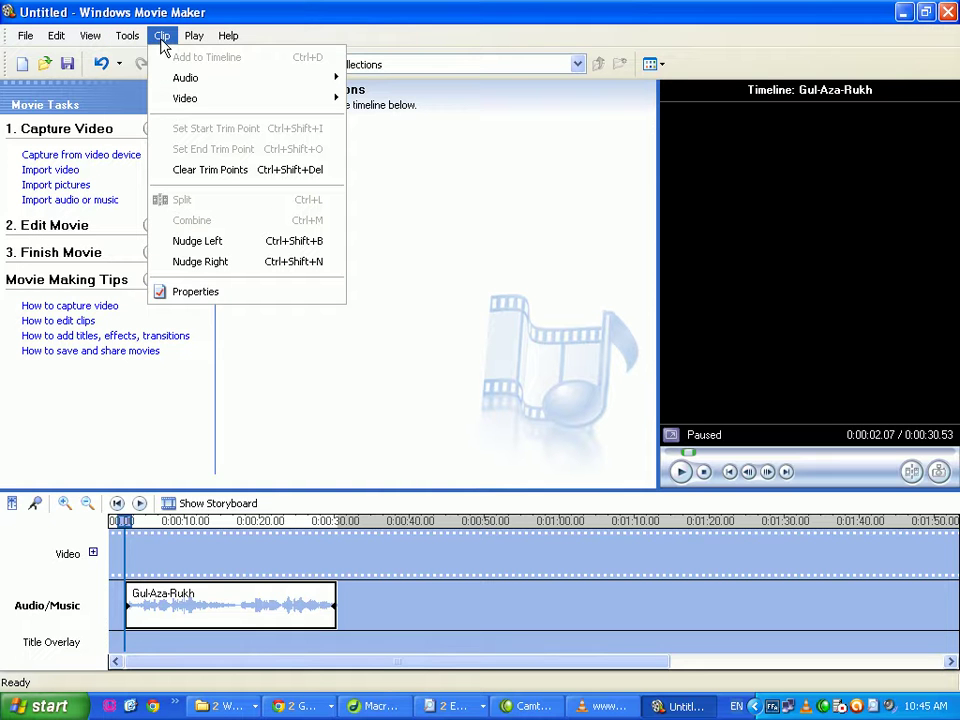
mouse_move(193, 47)
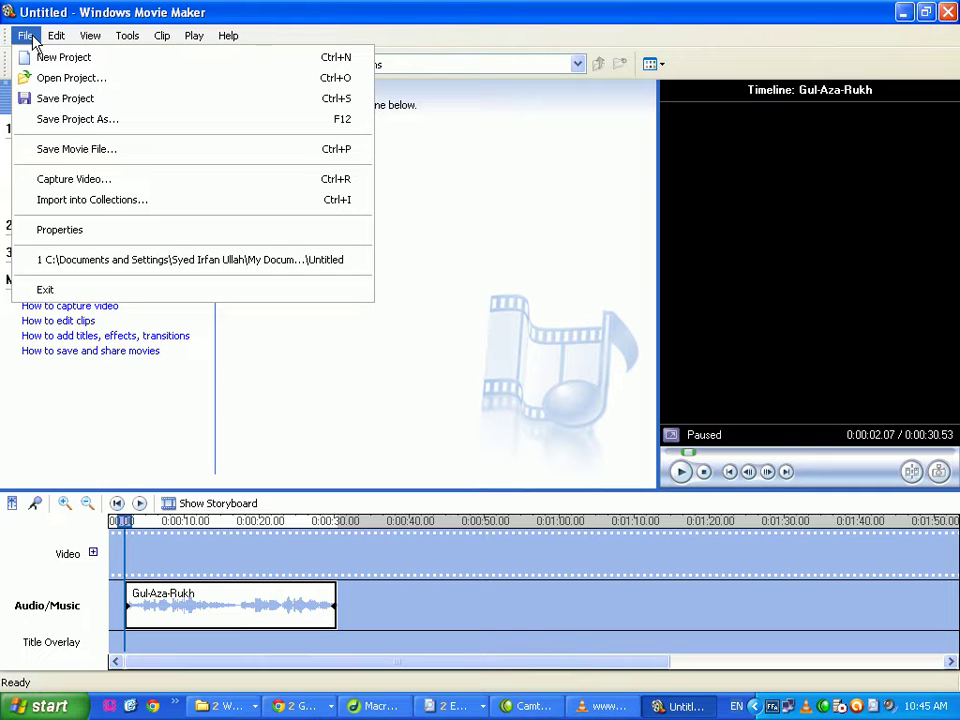
left_click(88, 150)
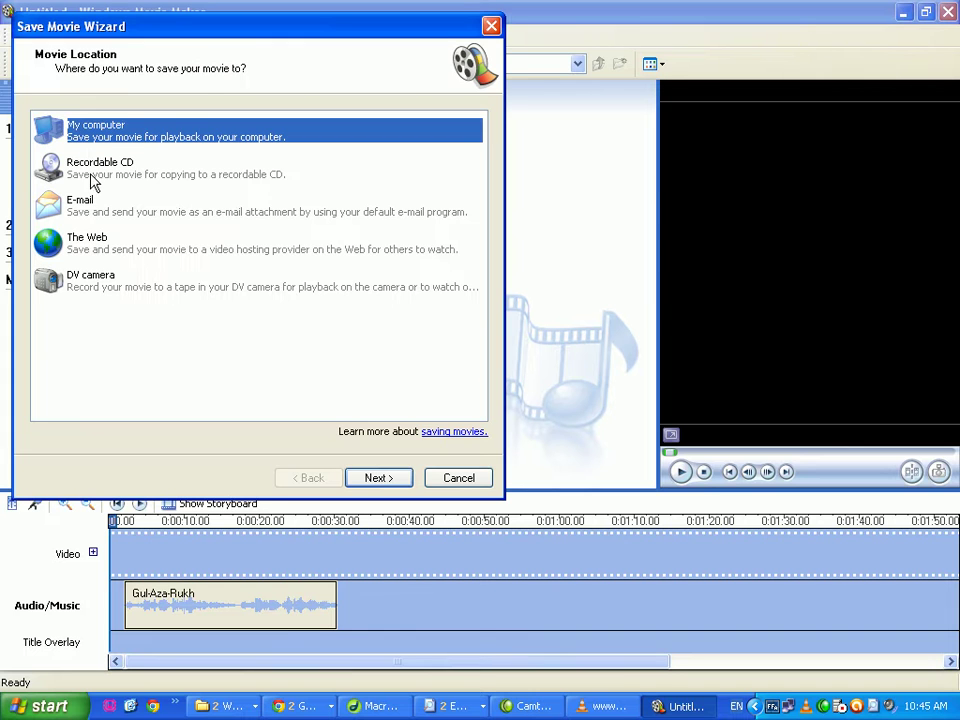
left_click(377, 479)
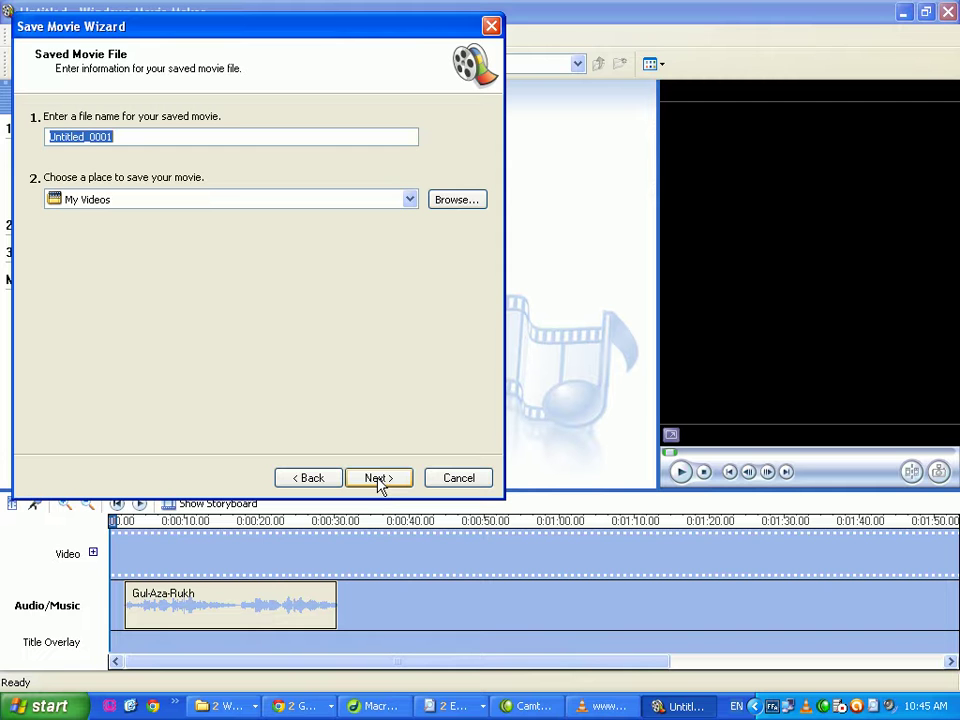
left_click(450, 199)
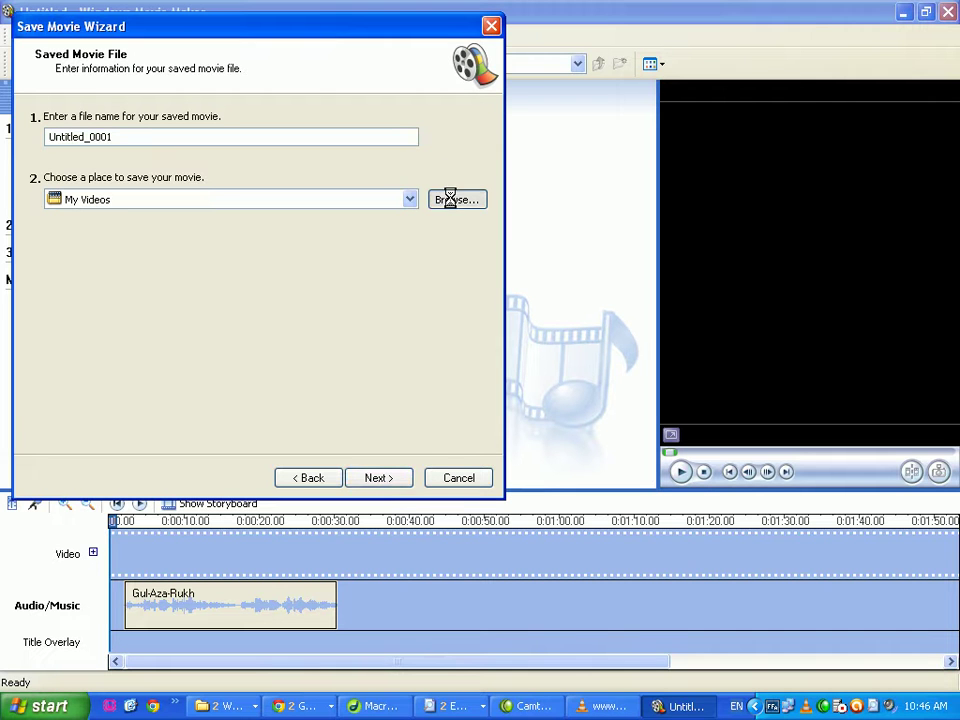
left_click(386, 289)
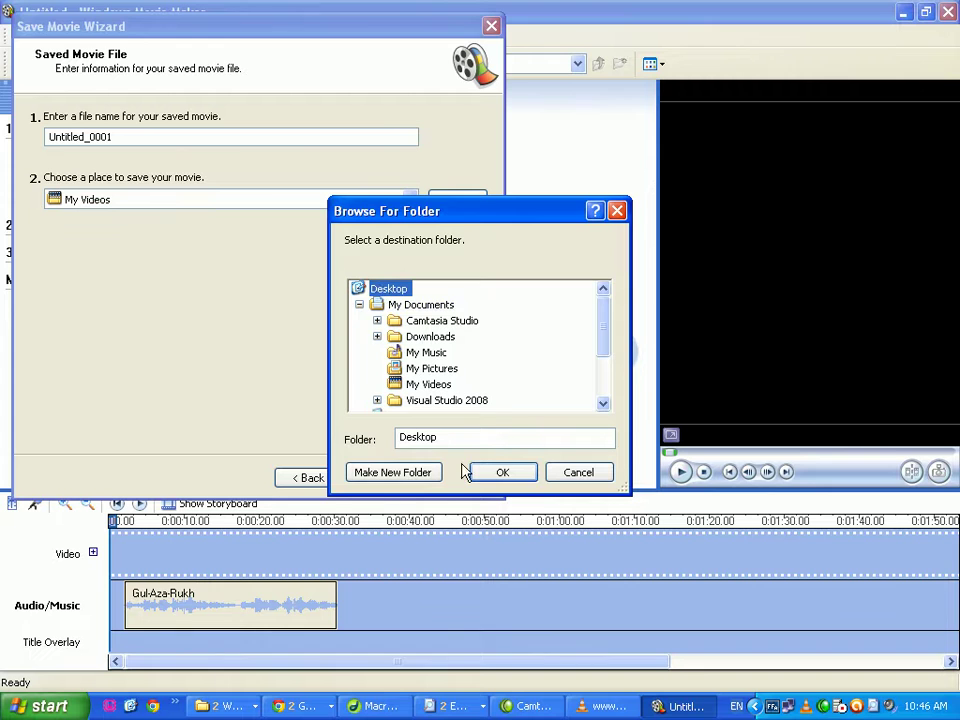
left_click(512, 474)
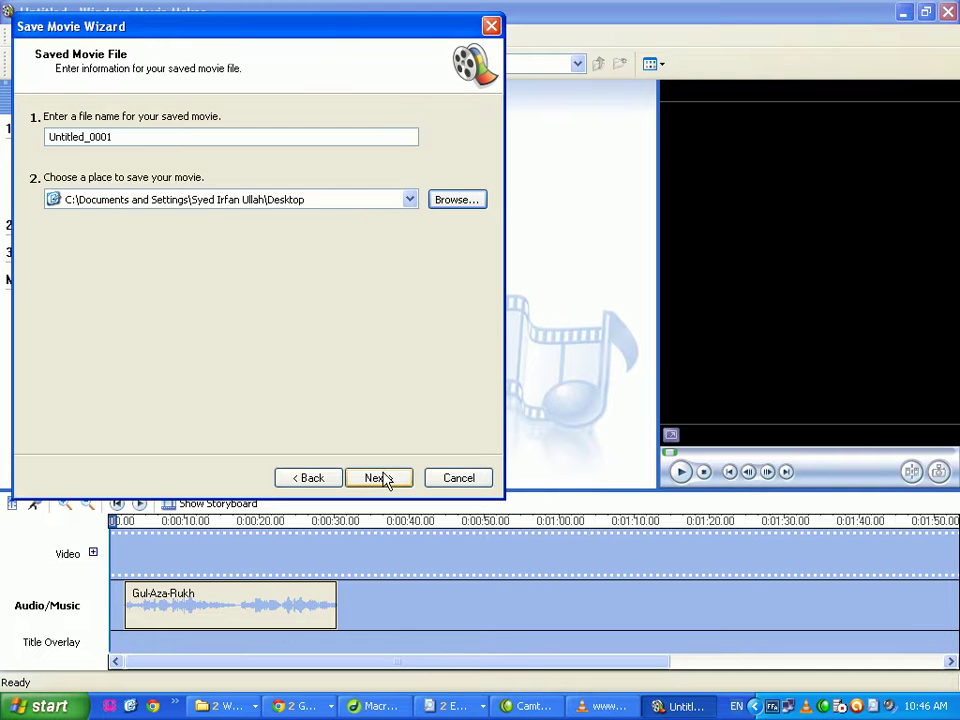
- Export the Untitled_0001 file at the best quality for playback on the computer and play it on finishing
left_click(378, 479)
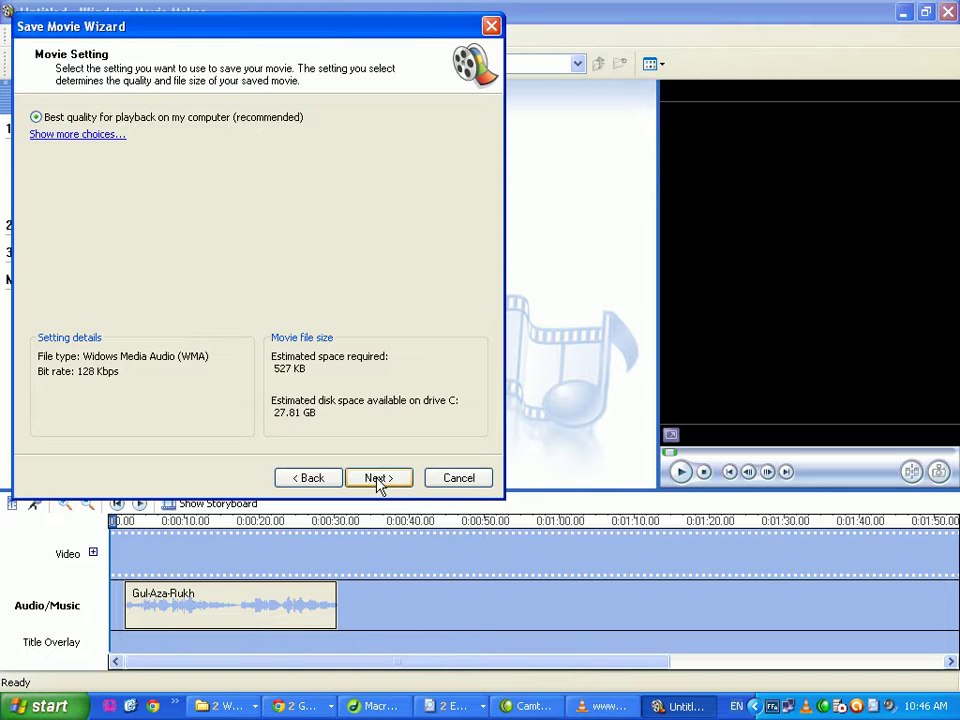
left_click(378, 479)
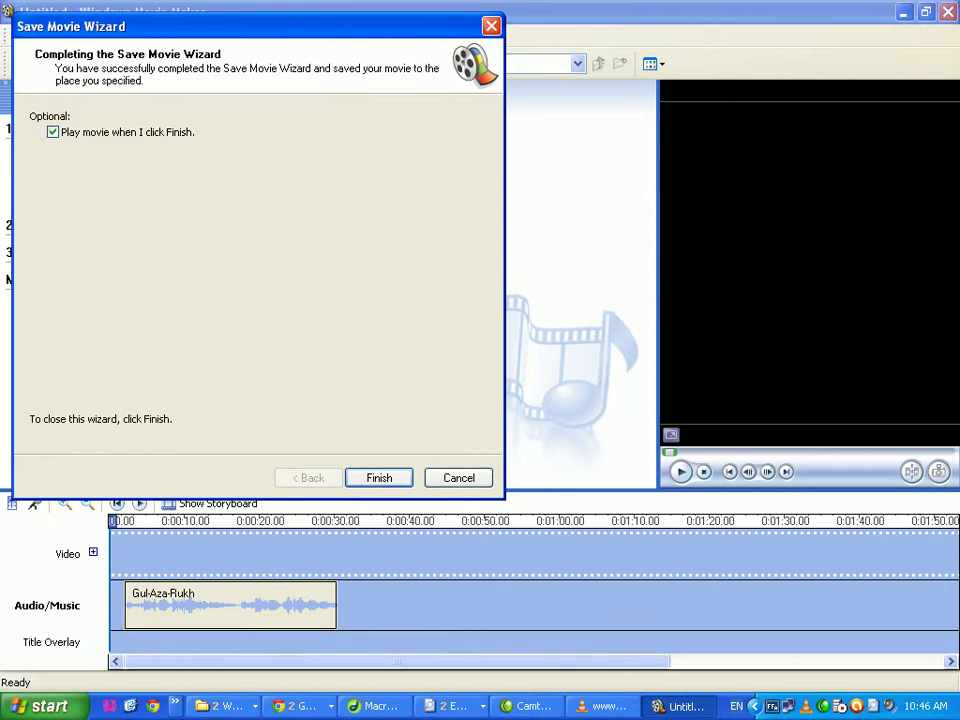
left_click(385, 481)
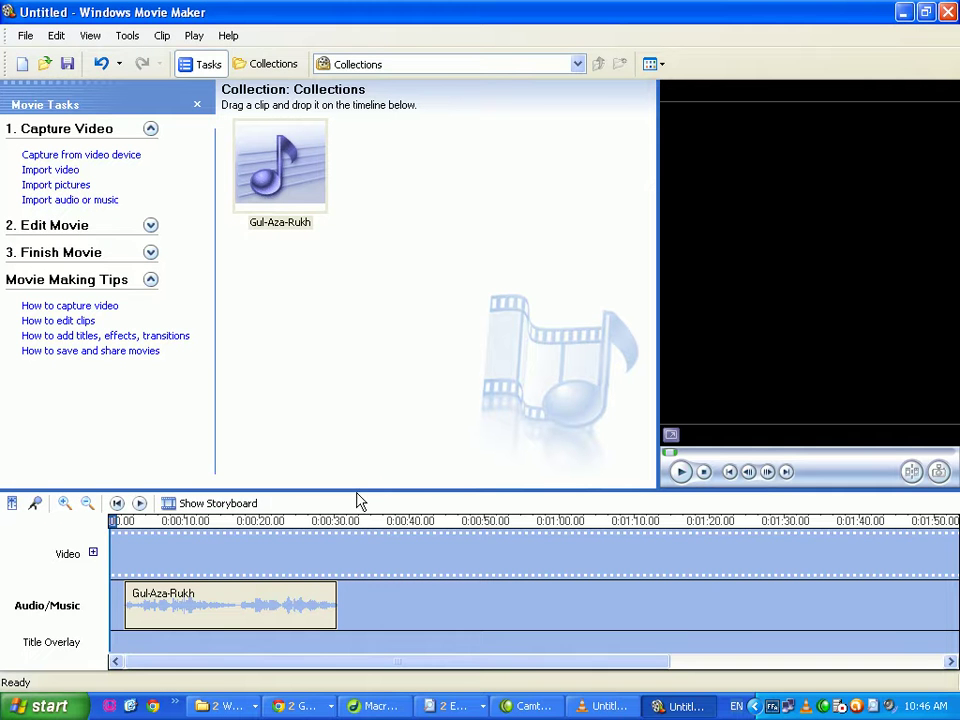
- Locate the exported Untitled_0001 file on the desktop, check its playback in VLC, and return to the index page in Dreamweaver
left_click(130, 706)
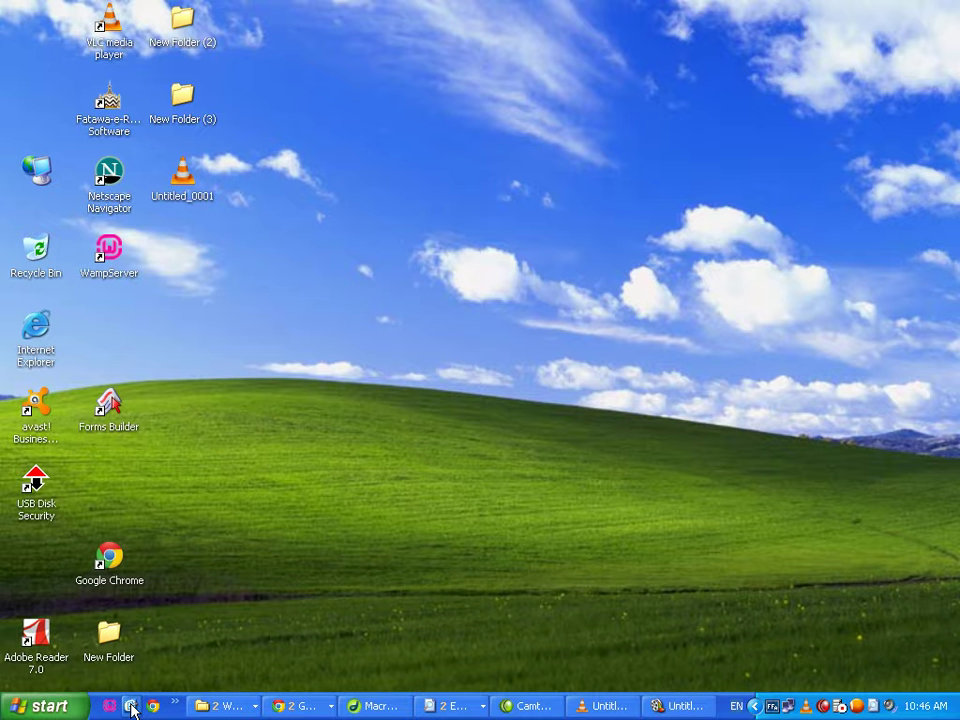
left_click(182, 180)
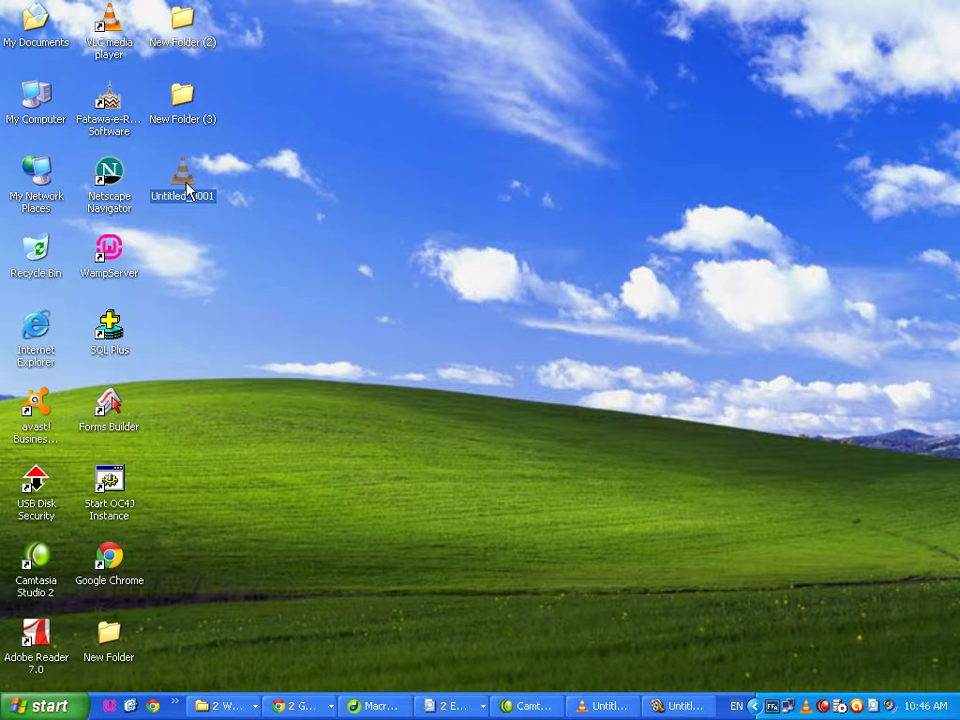
left_click(380, 706)
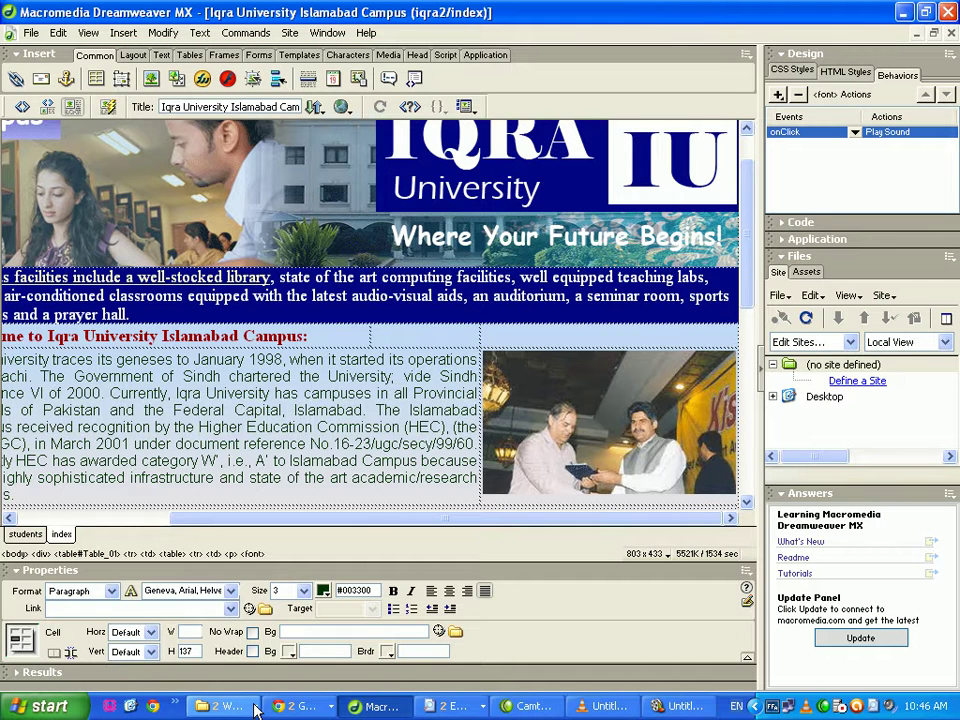
left_click(108, 706)
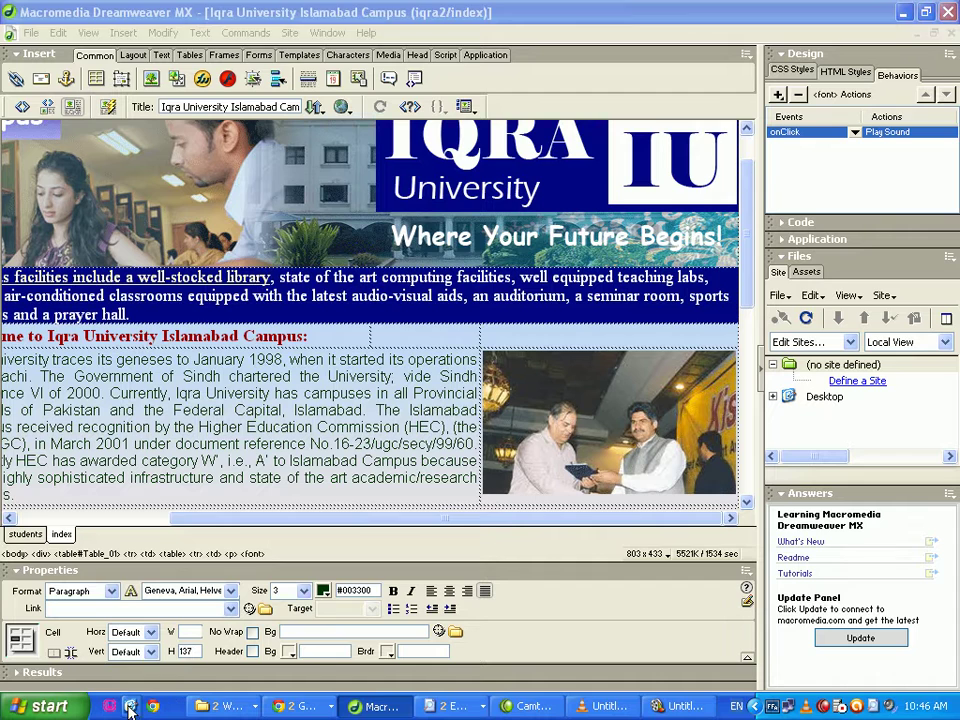
left_click(130, 706)
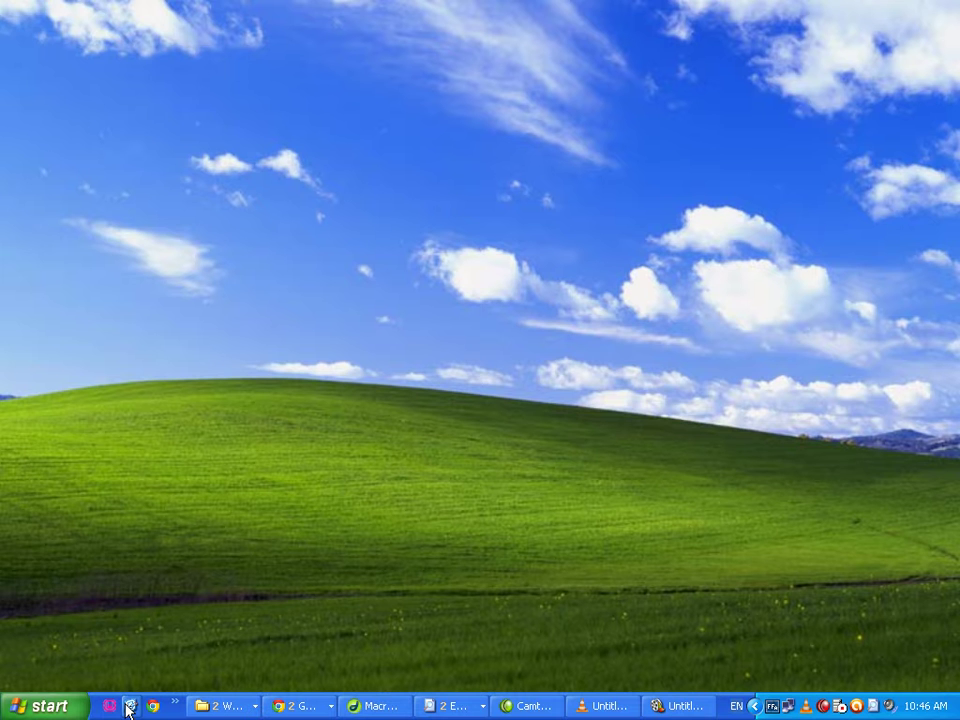
left_click(610, 706)
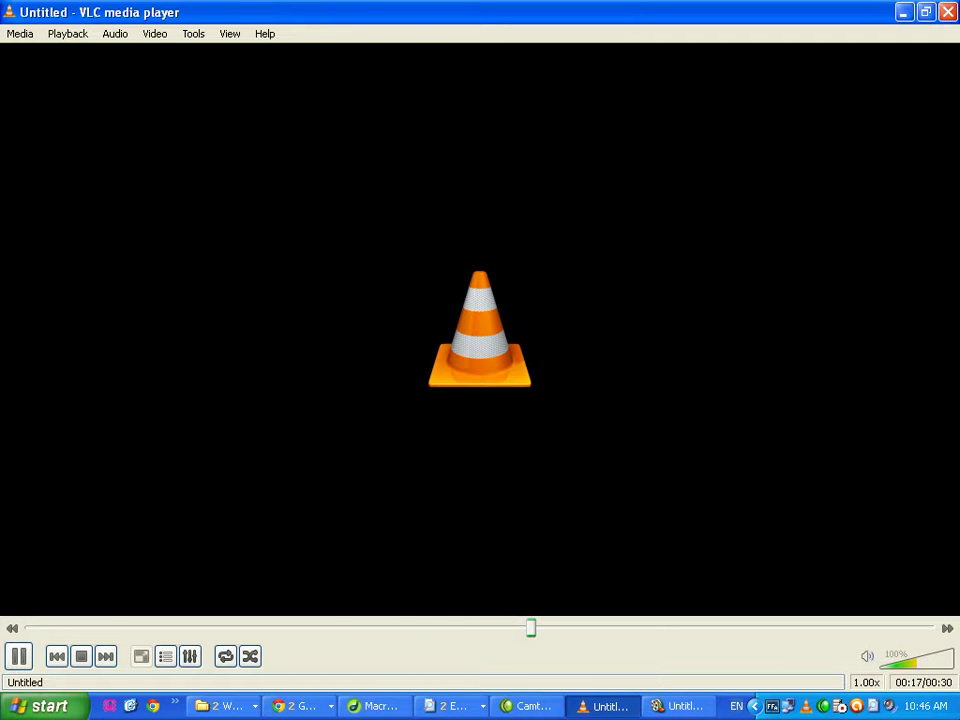
left_click(386, 707)
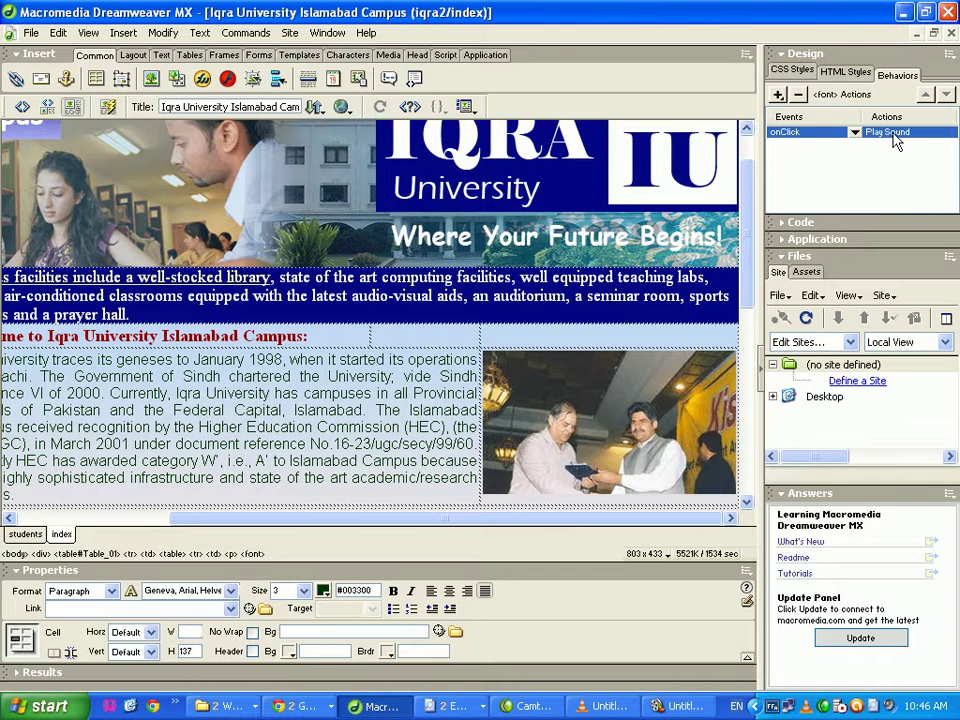
- Copy the exported Untitled_0001 audio file from the desktop and switch to the VLC window
left_click(130, 706)
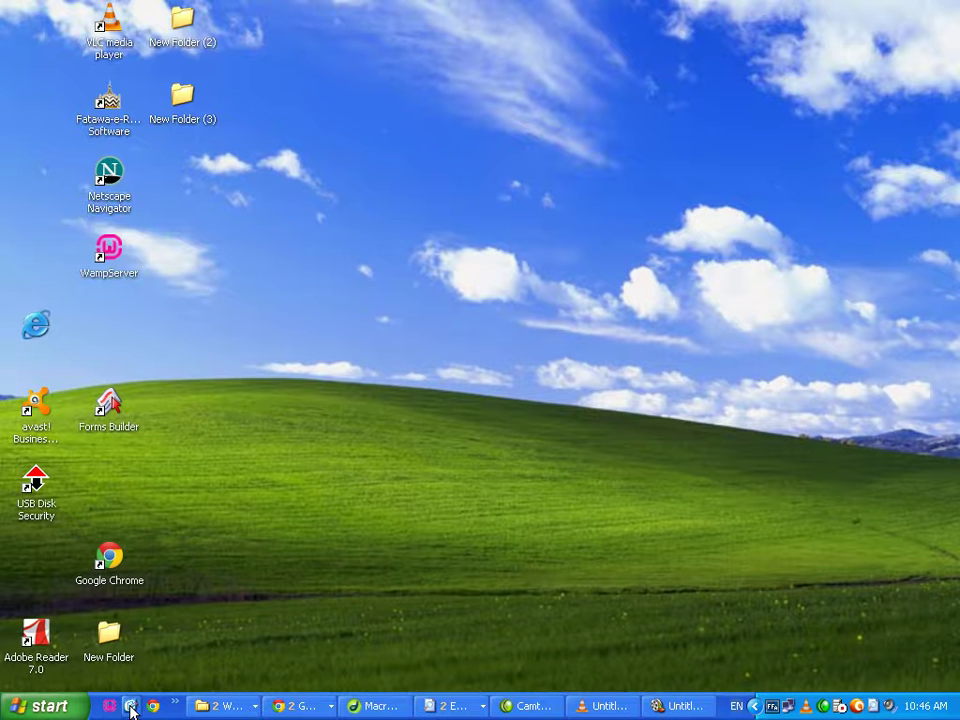
right_click(186, 192)
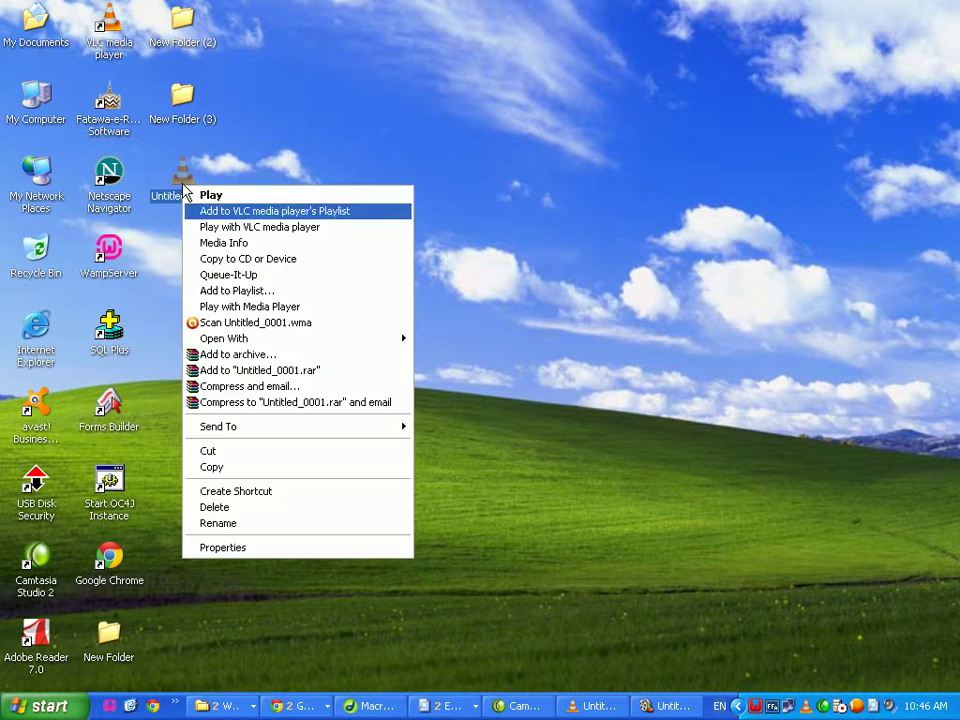
left_click(225, 469)
left_click(596, 707)
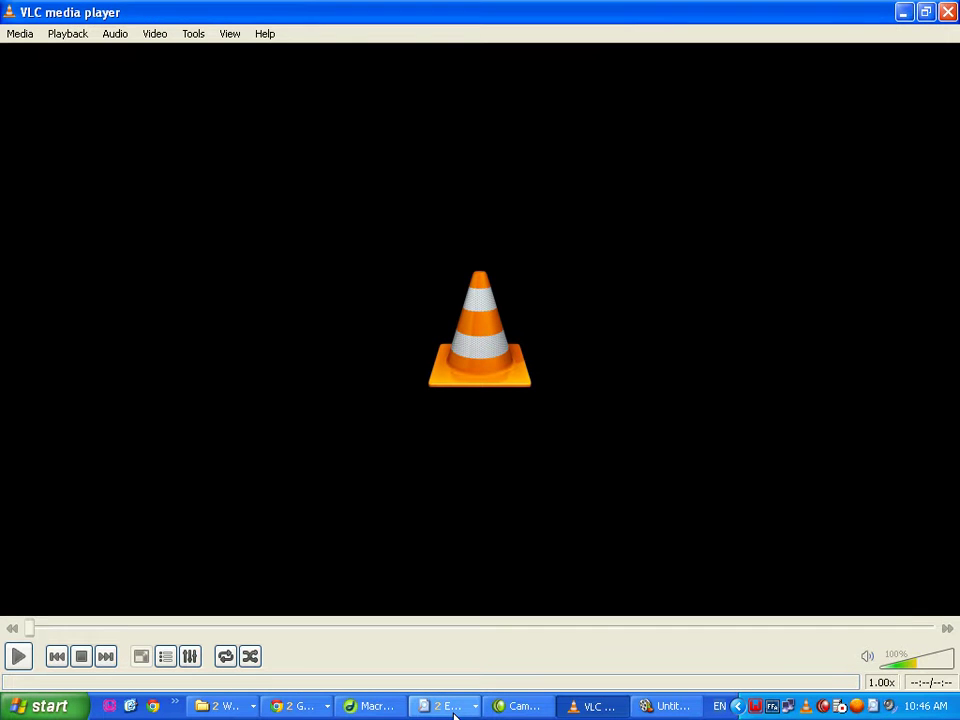
- Switch to Dreamweaver and paste the copied Untitled_0001.wma into the iqra2 folder while browsing for the Play Sound file
left_click(300, 707)
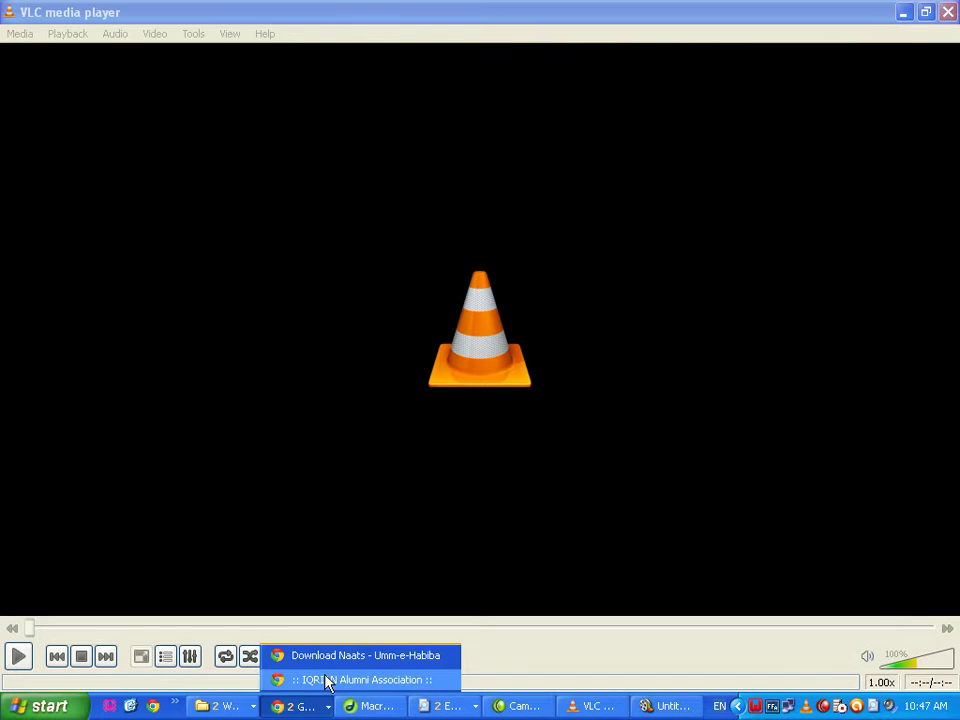
left_click(327, 680)
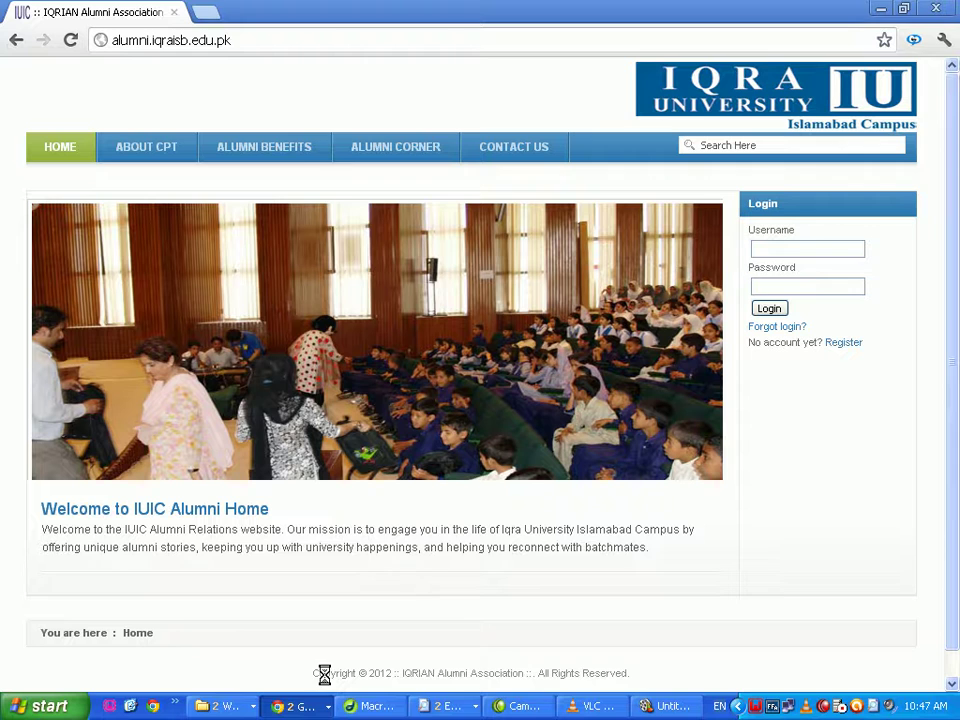
left_click(389, 709)
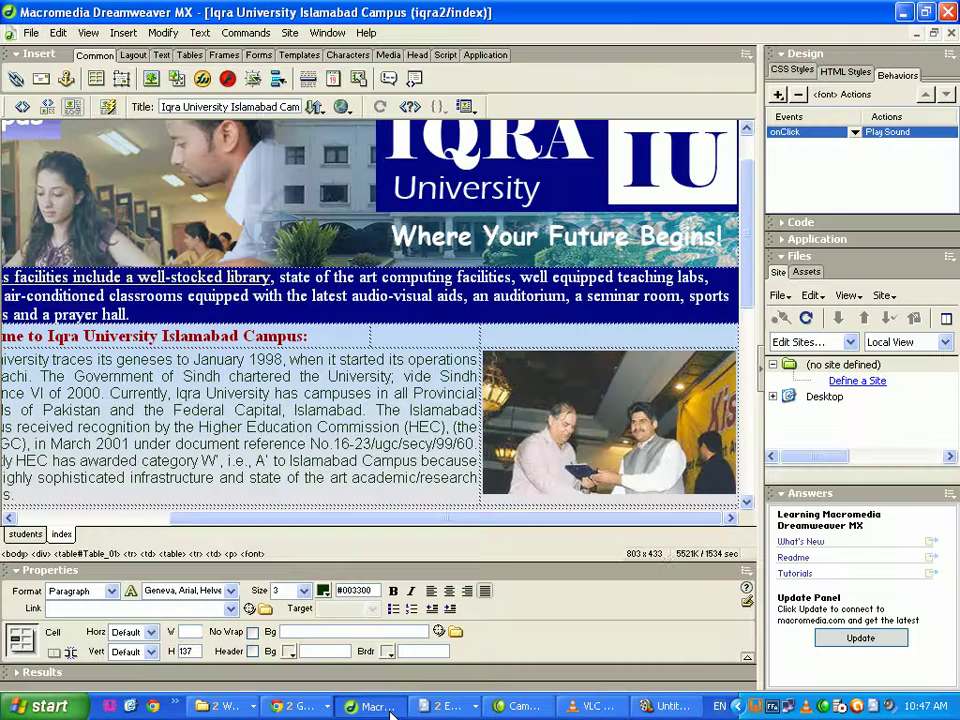
double_click(887, 132)
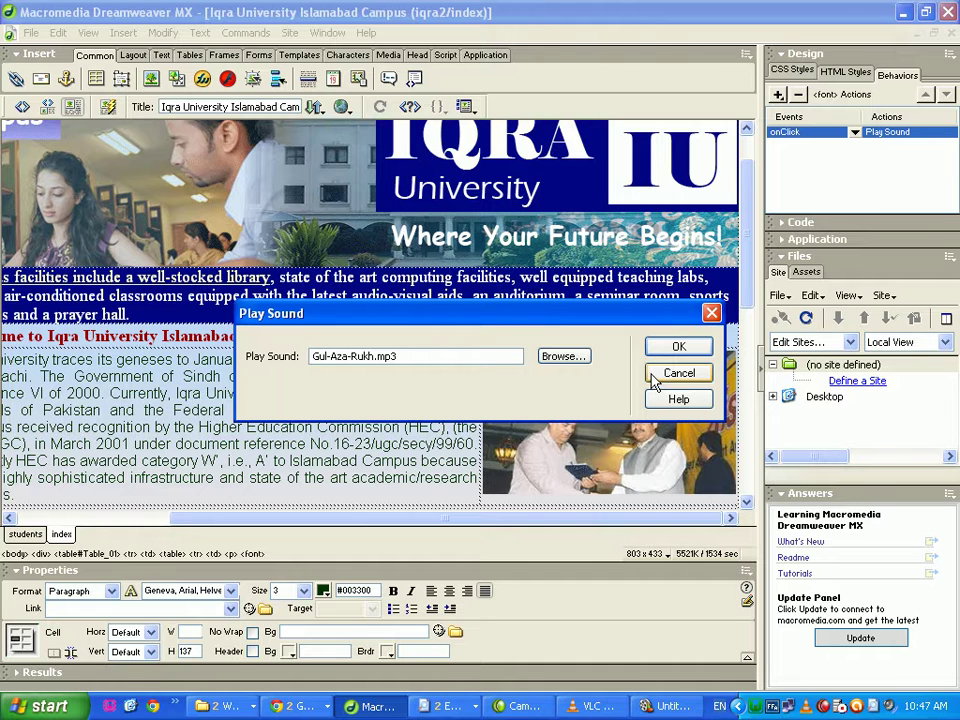
left_click(566, 357)
right_click(559, 418)
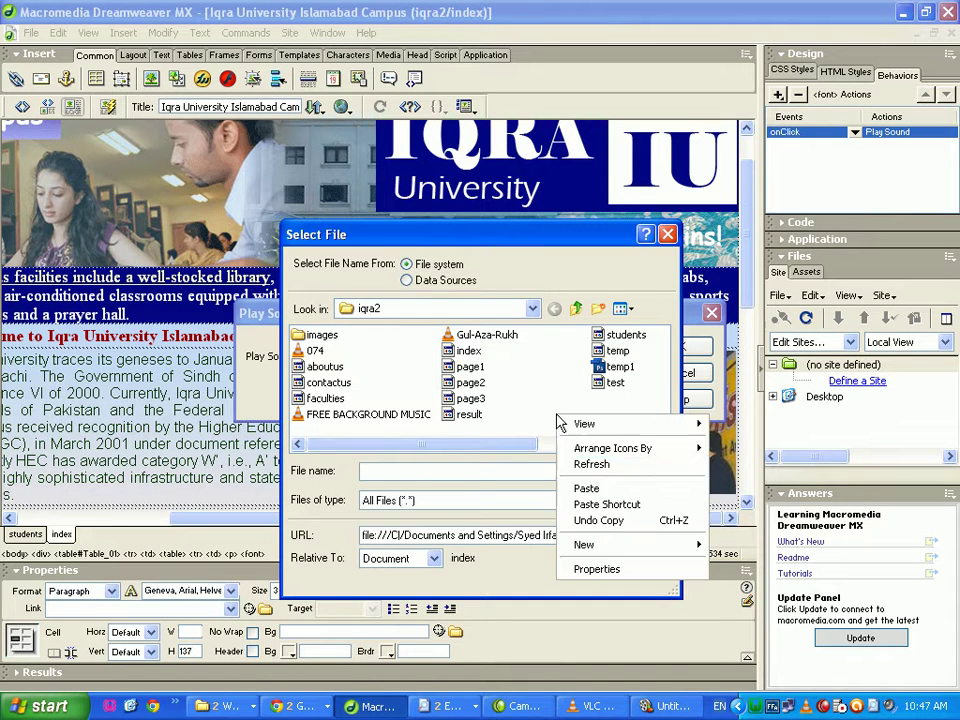
left_click(585, 488)
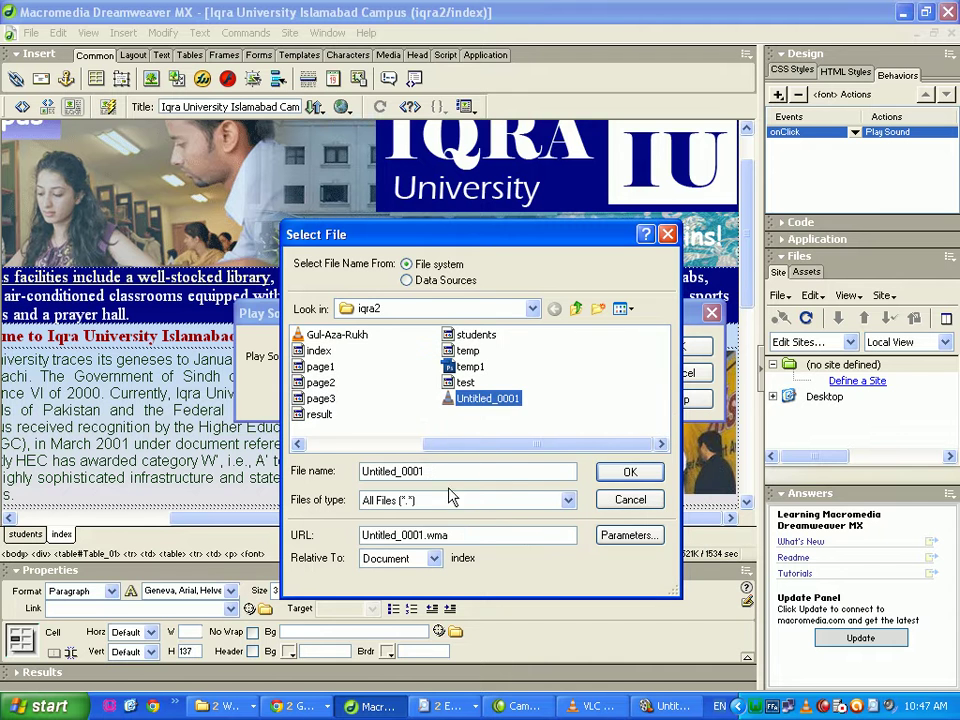
left_click(630, 499)
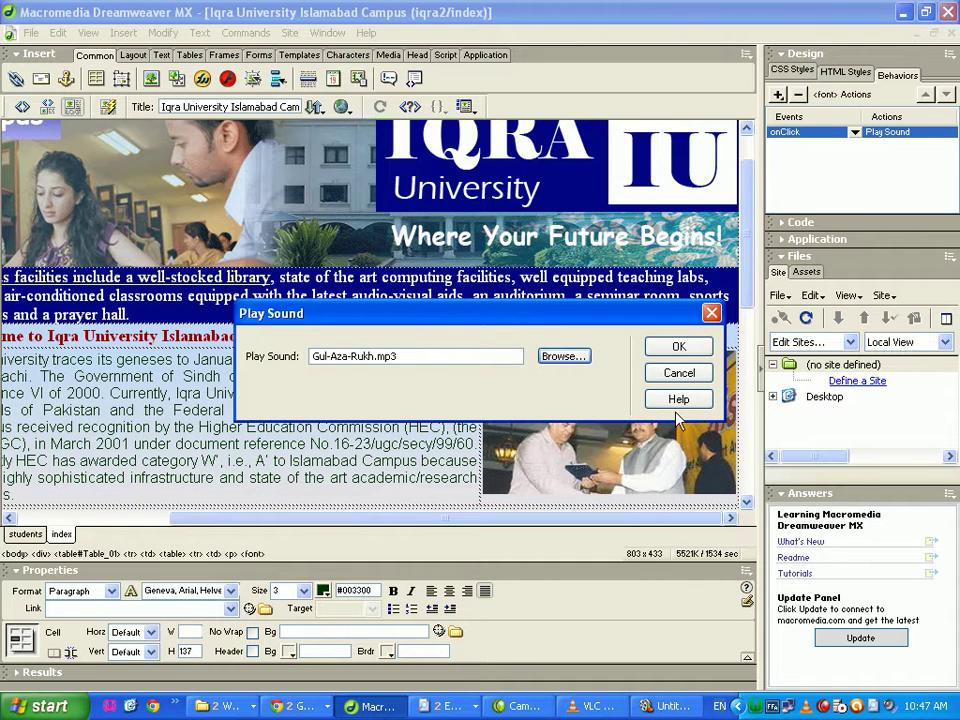
left_click(679, 372)
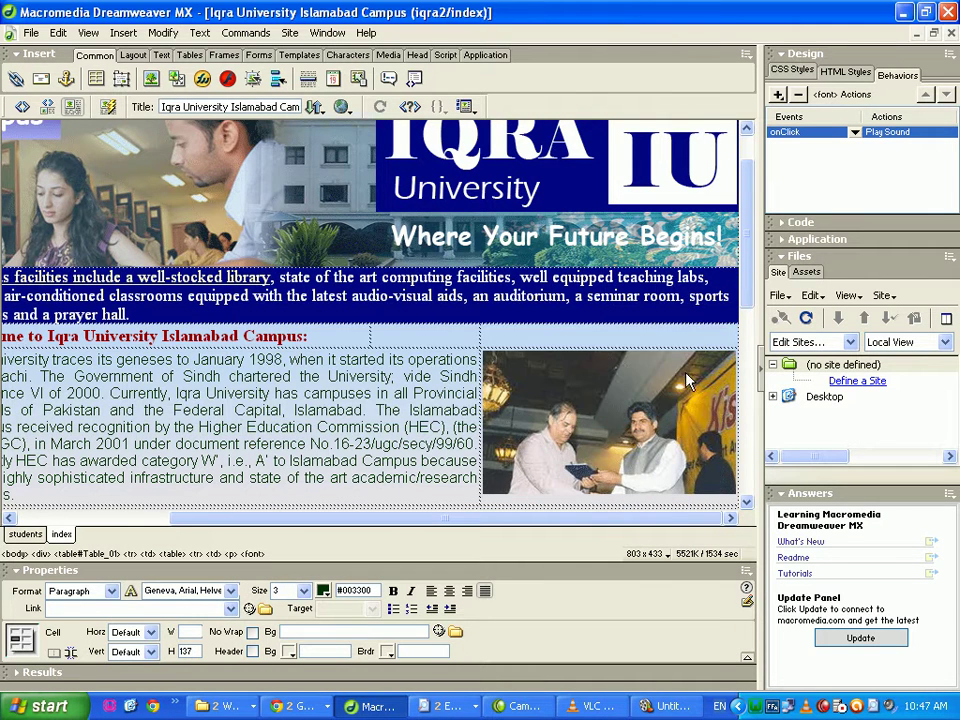
- Remove the Play Sound behaviors from the introductory text's font tag and from the page body
left_click(801, 95)
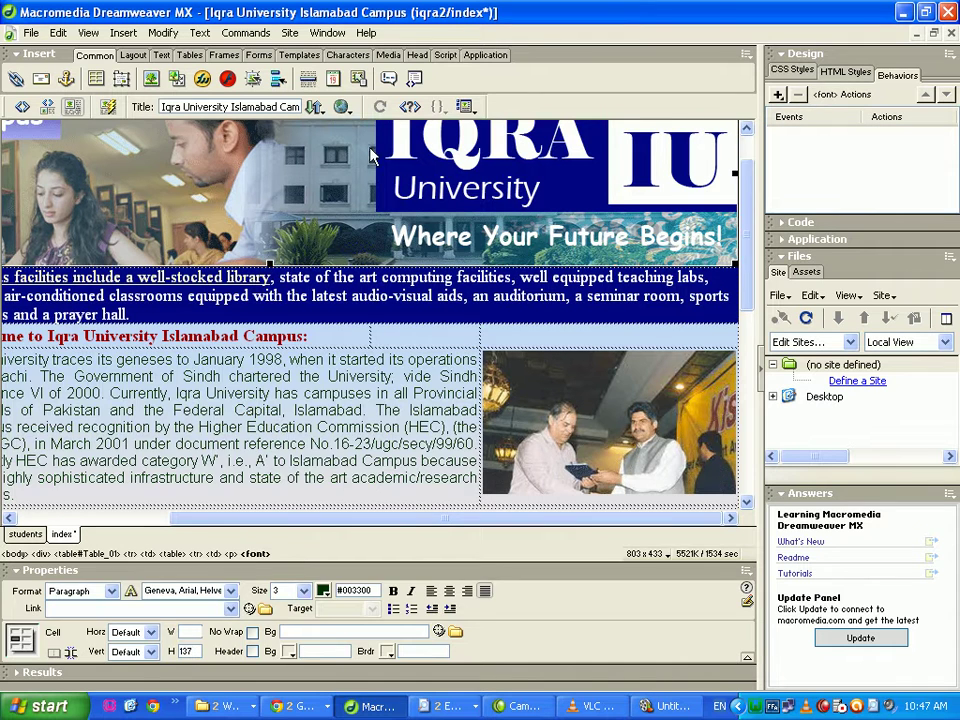
left_click(370, 154)
scroll(757, 258, "up", 2)
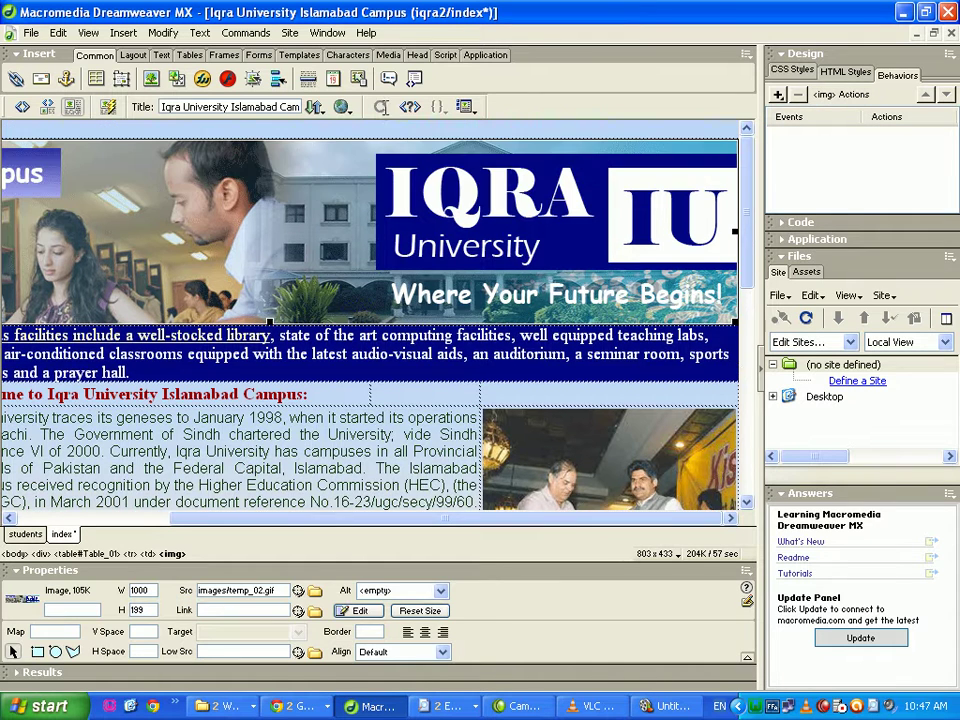
left_click(250, 131)
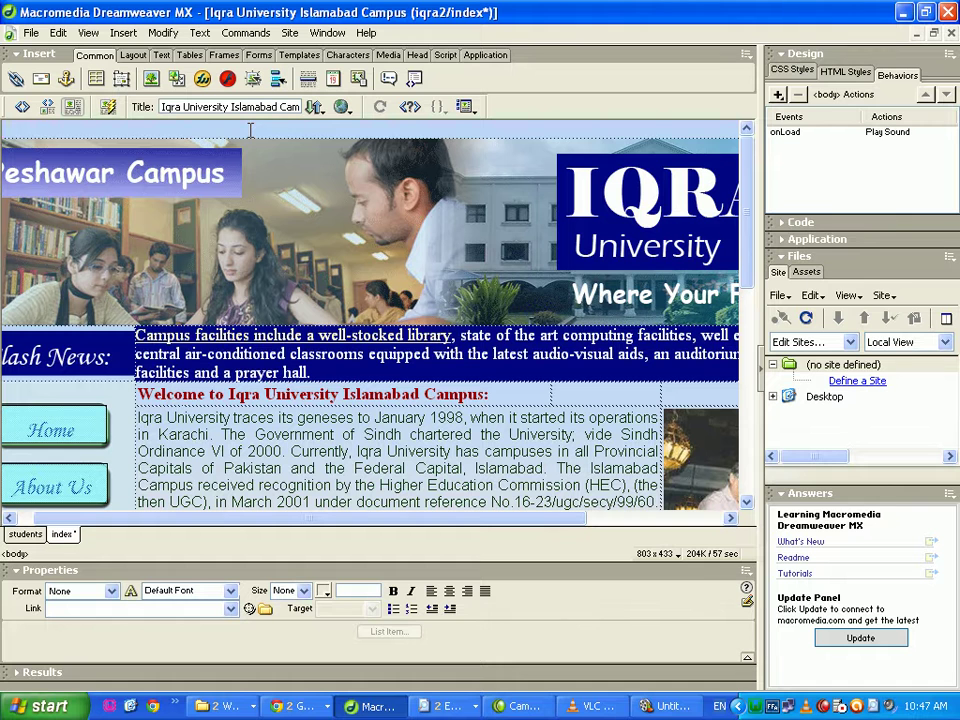
left_click(888, 133)
left_click(797, 94)
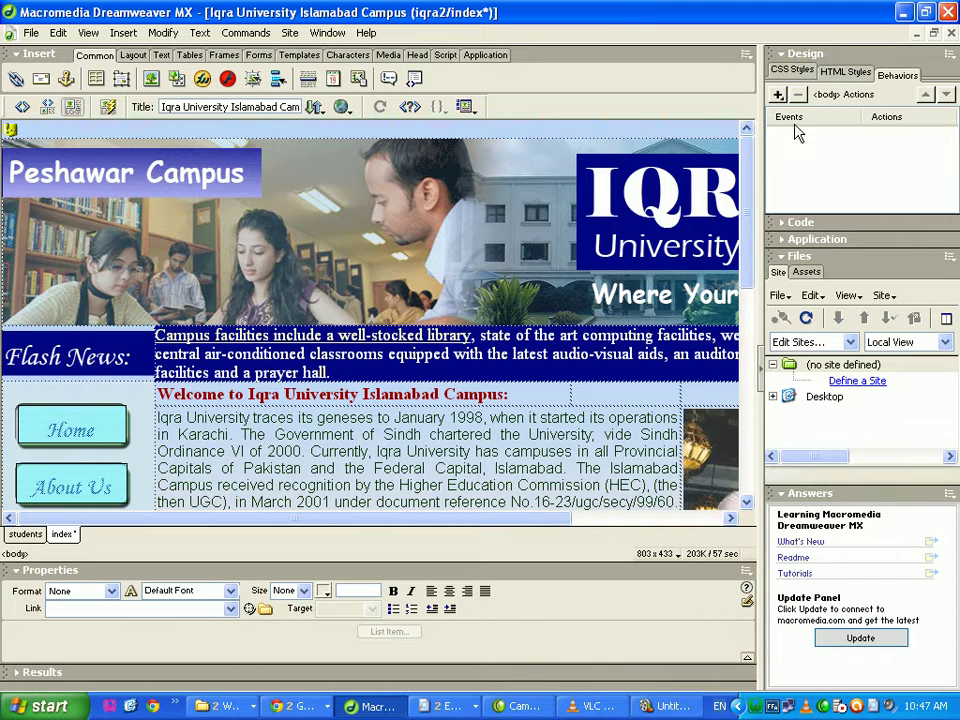
left_click(778, 95)
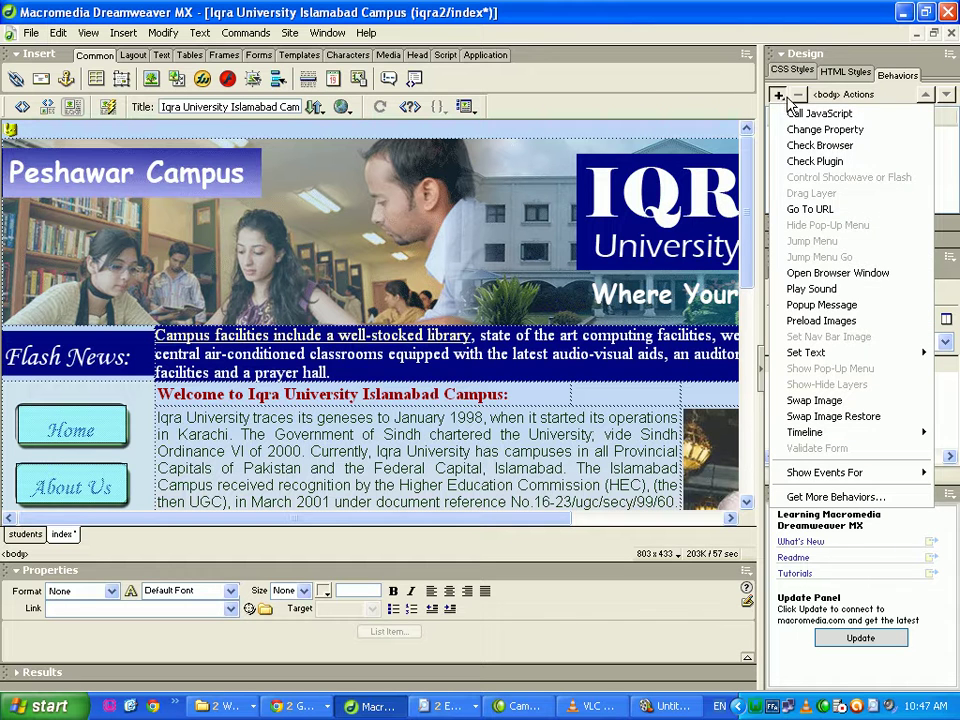
left_click(830, 291)
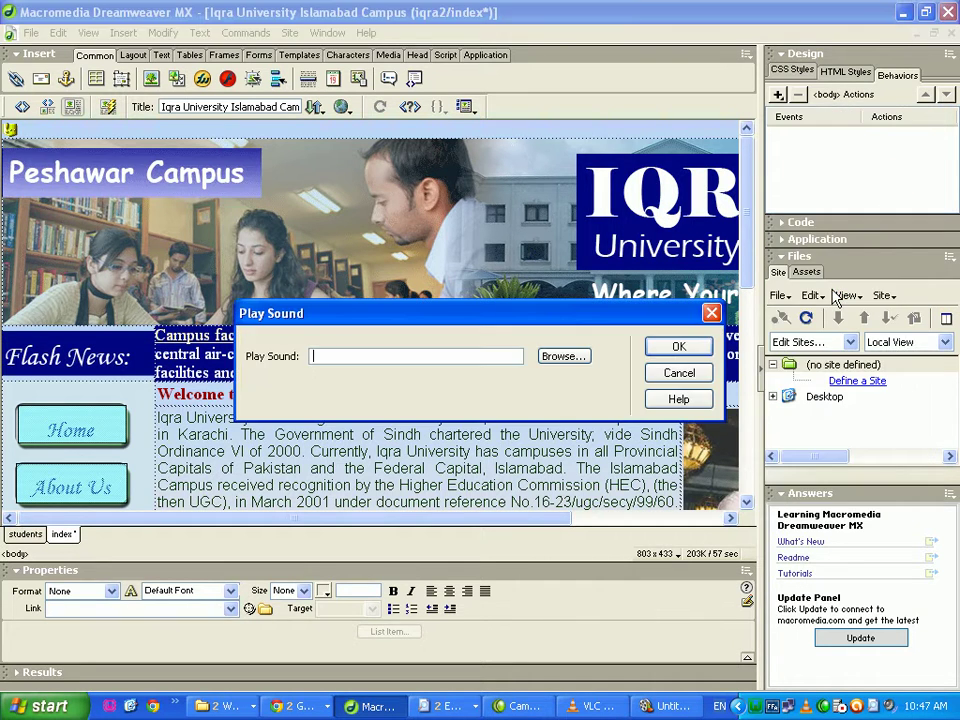
left_click(679, 374)
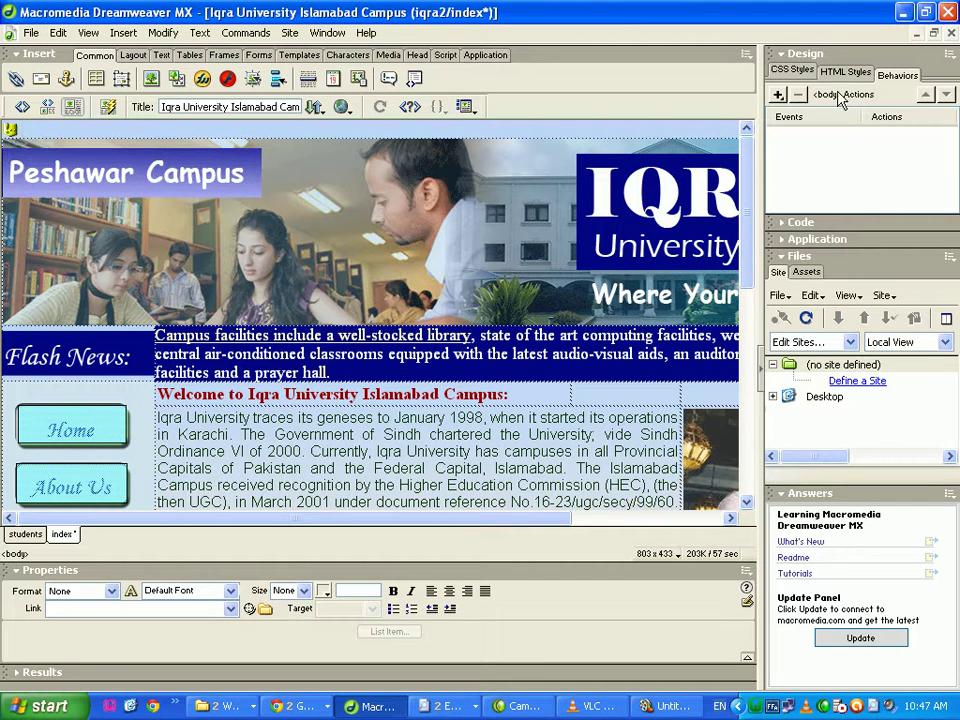
- Select the whole page body and add a Play Sound behavior that uses Untitled_0001.wma from the iqra2 folder
left_click(570, 203)
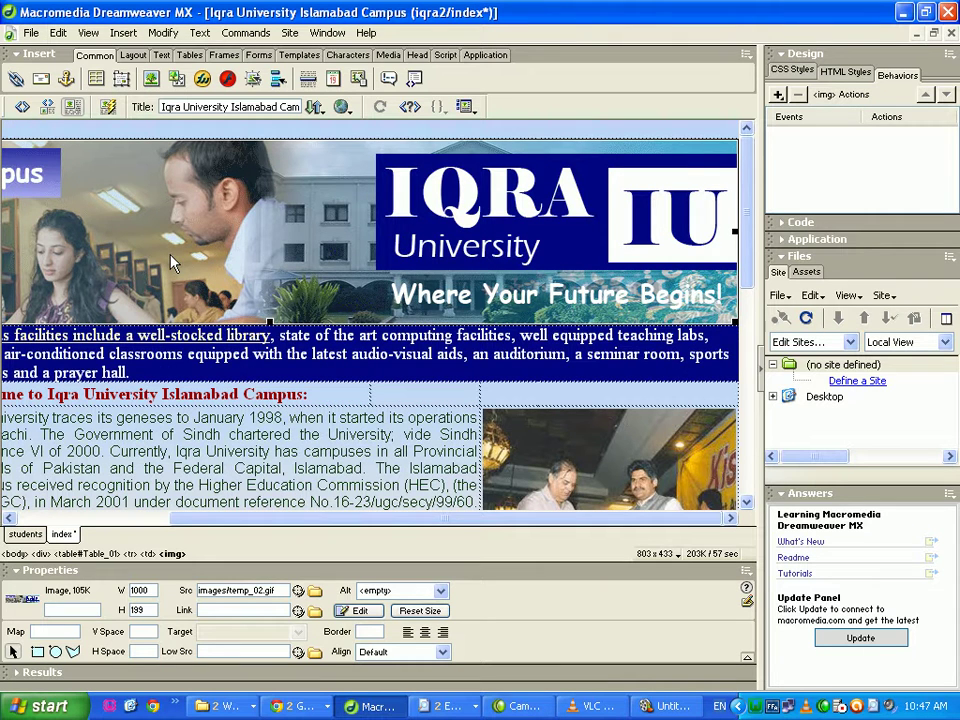
left_click(15, 129)
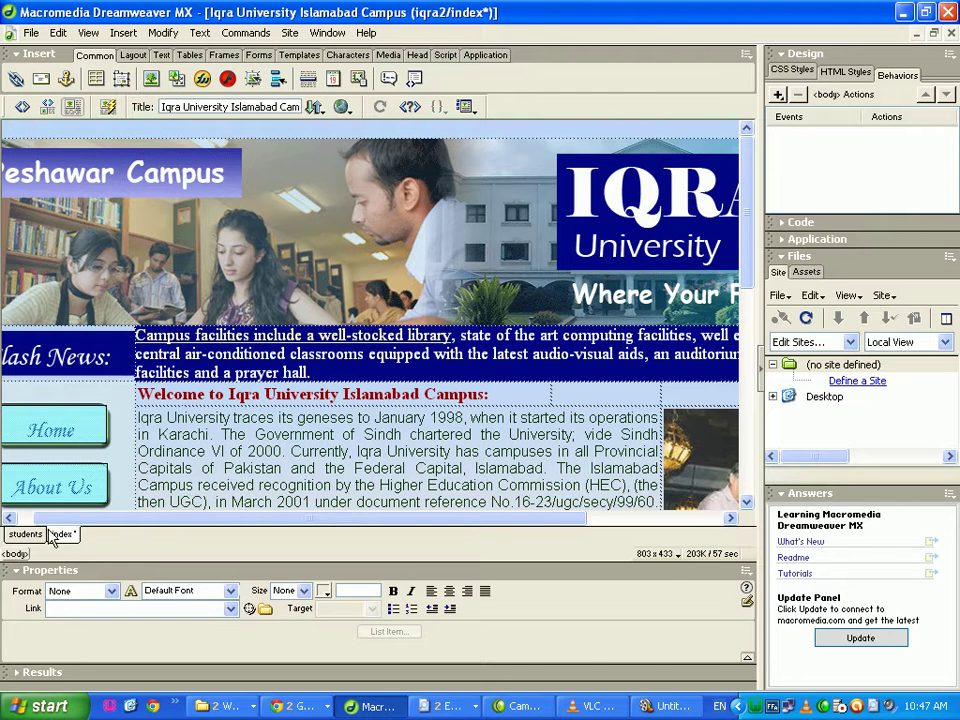
left_click(17, 554)
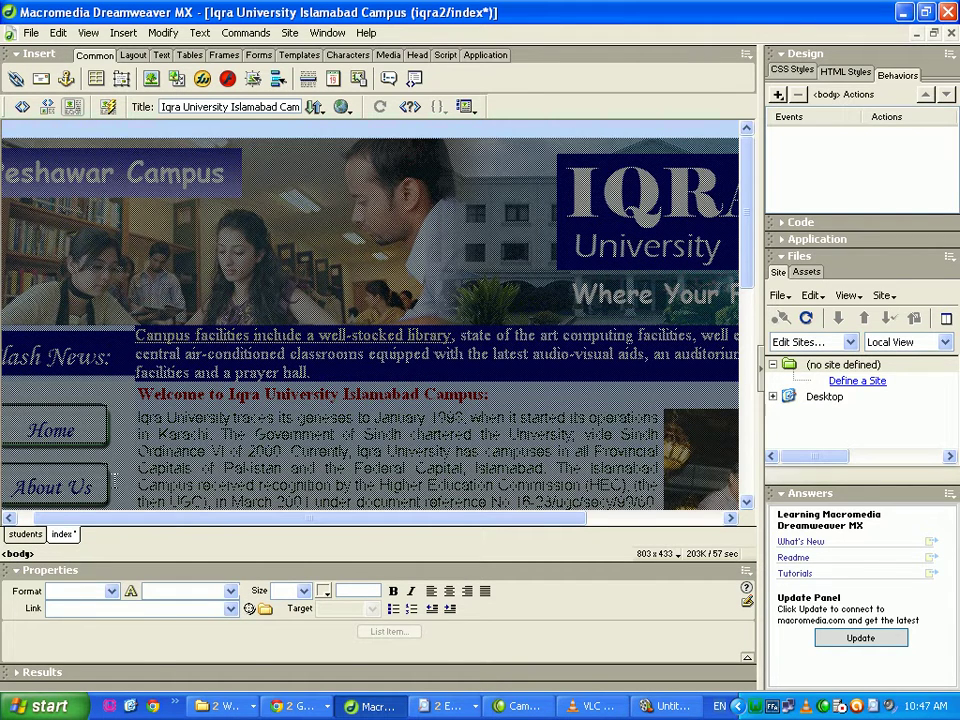
left_click(85, 360)
left_click(17, 554)
left_click(778, 95)
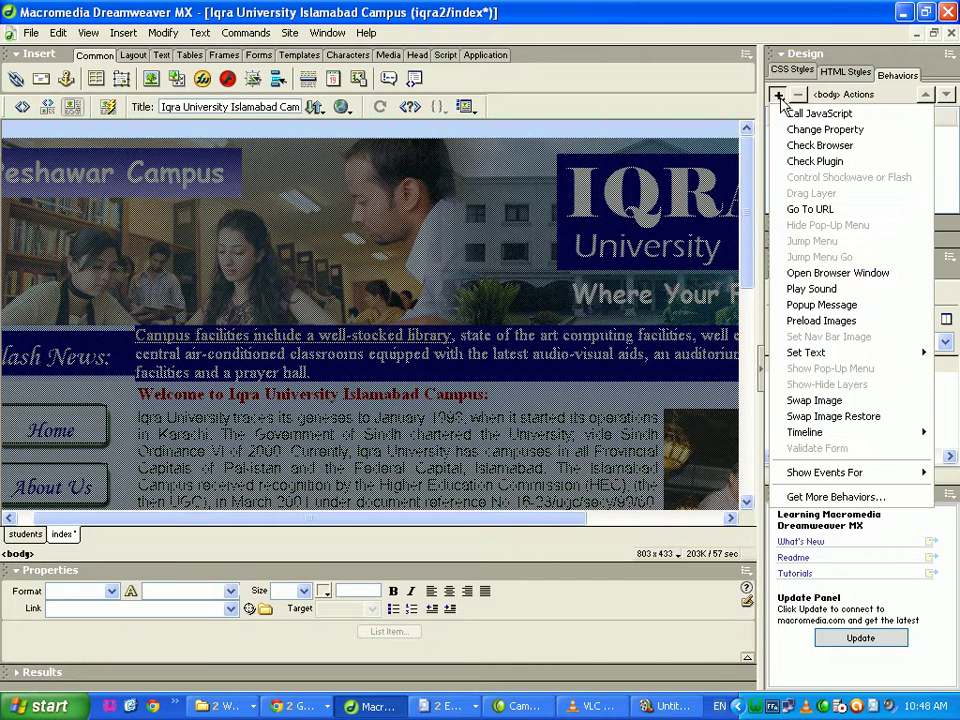
left_click(828, 289)
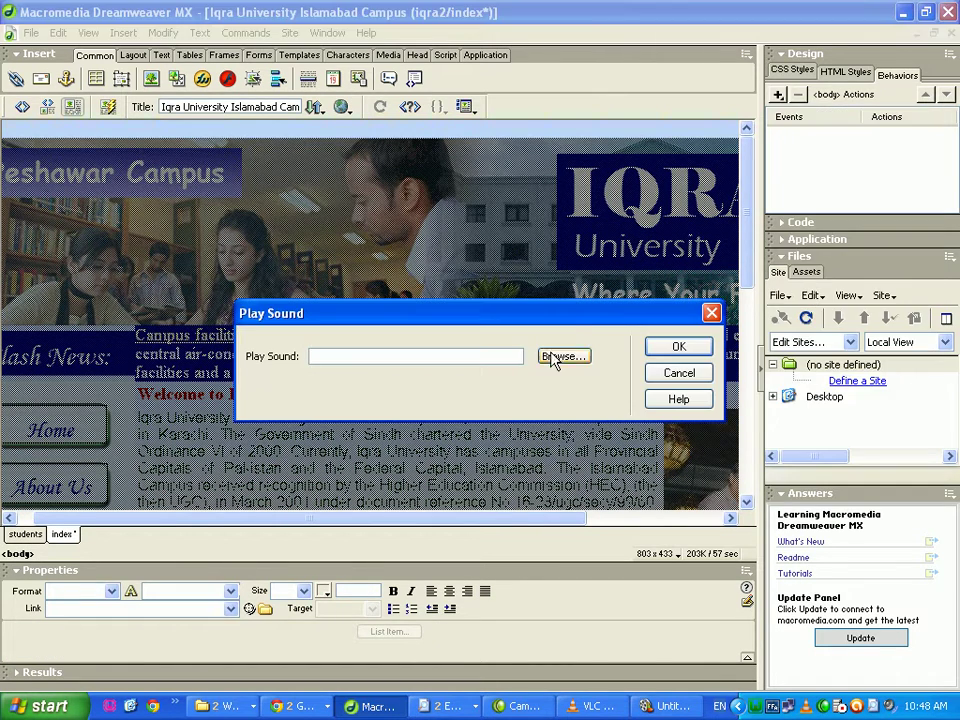
left_click(560, 358)
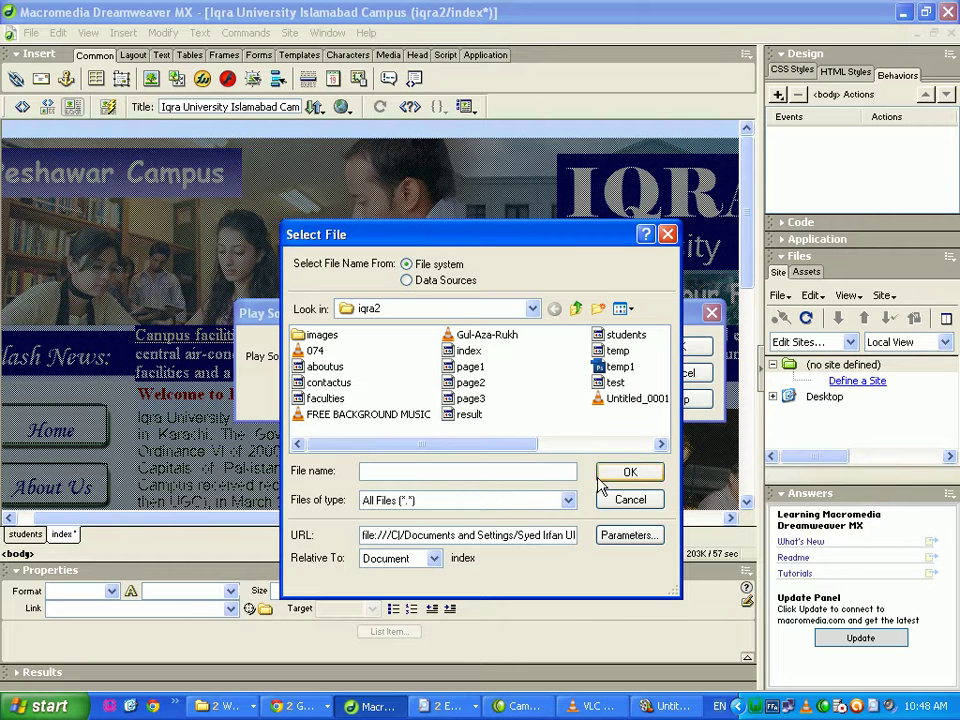
left_click(637, 399)
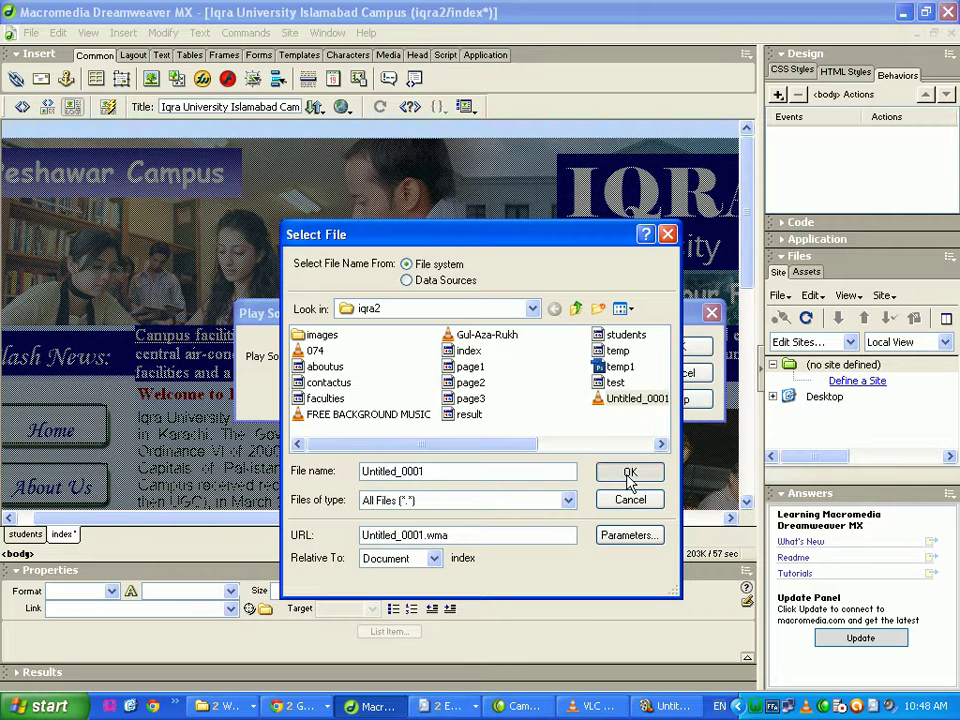
left_click(629, 472)
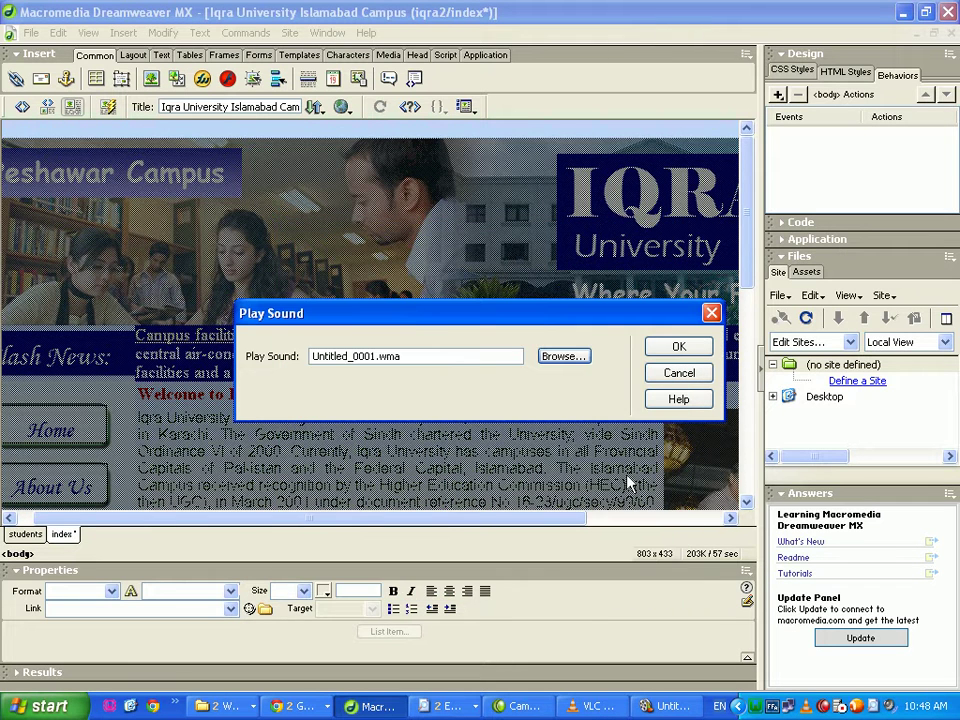
left_click(673, 345)
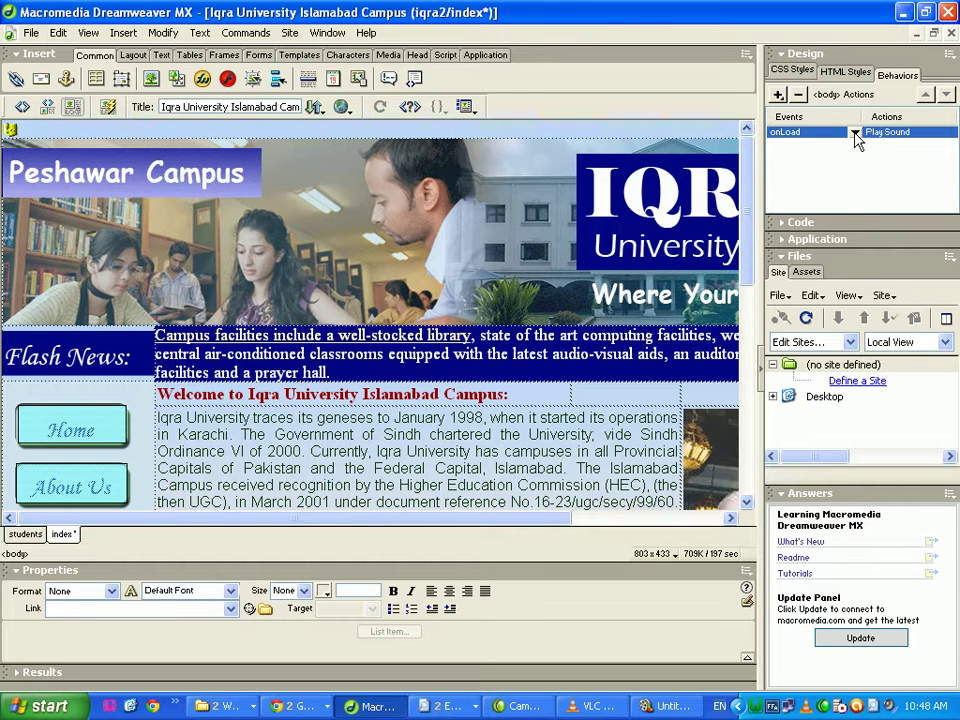
- Set the event of the body's Play Sound behavior to onClick and save the index page
left_click(855, 133)
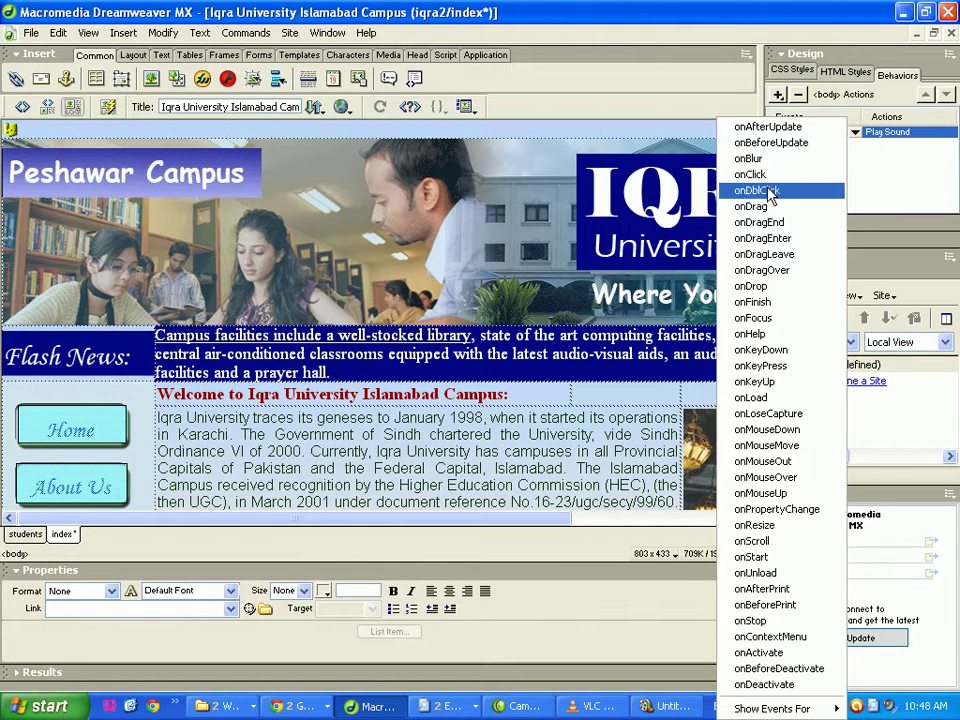
left_click(760, 174)
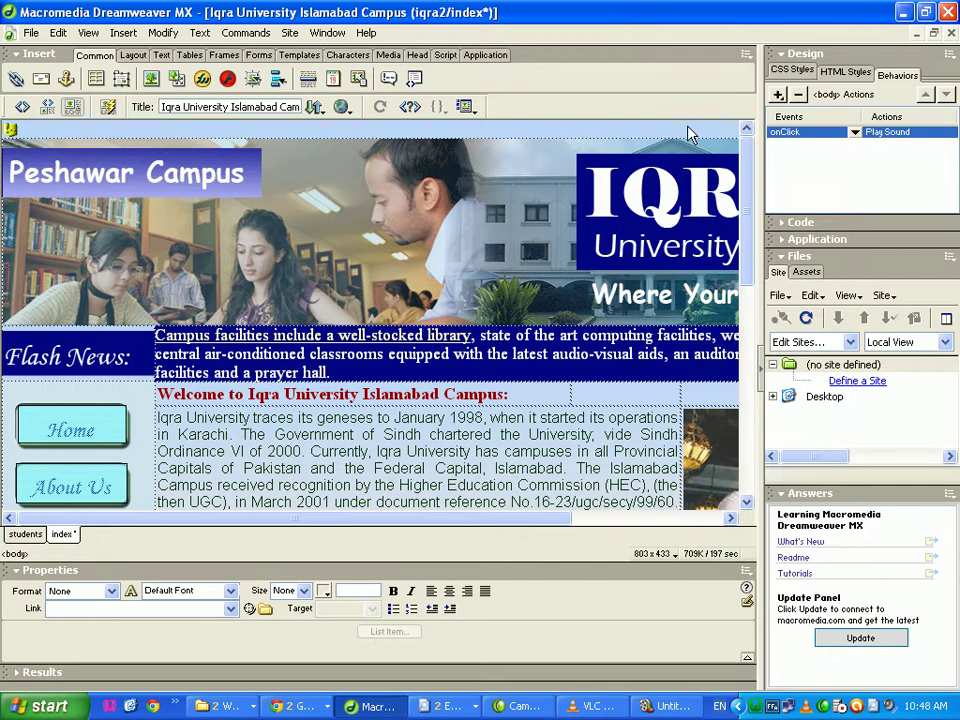
left_click(860, 187)
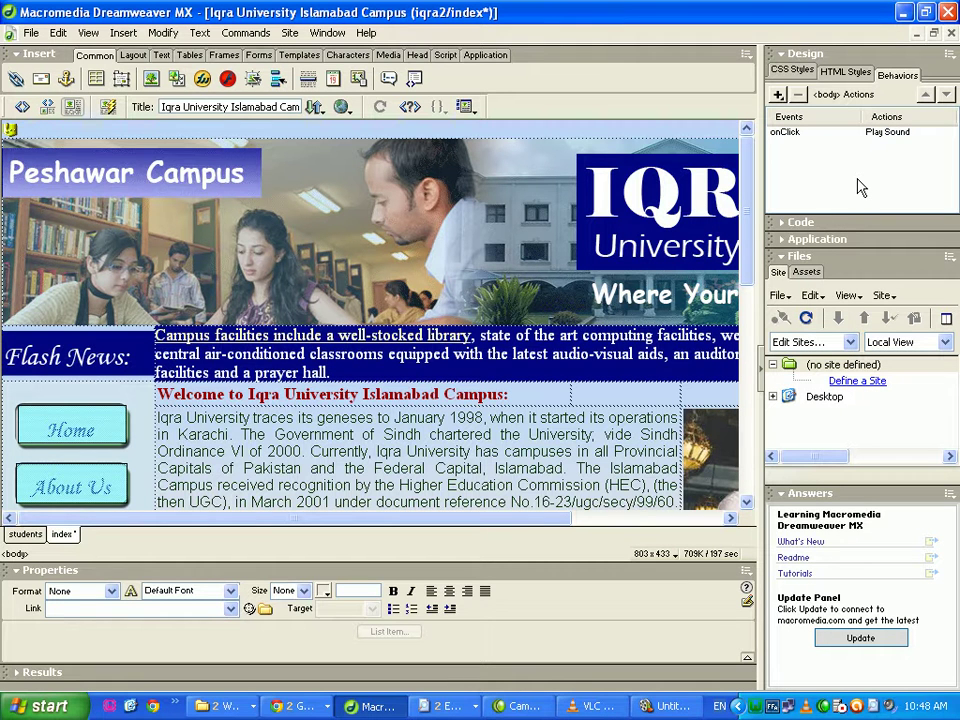
left_click(29, 33)
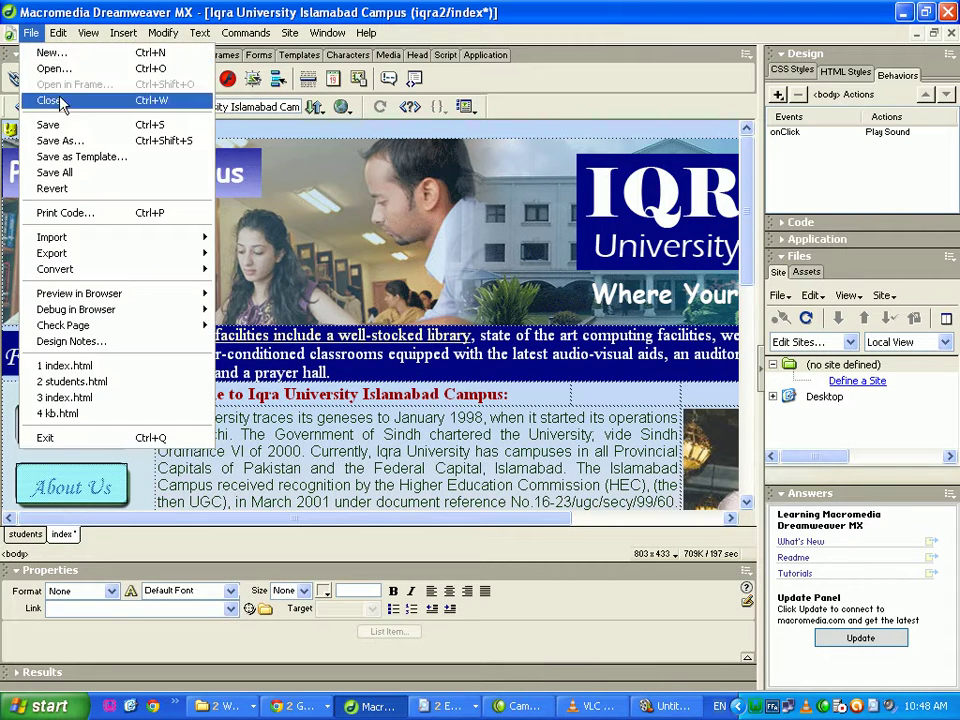
left_click(65, 128)
- Switch to the iqra2 folder and open the index page in Google Chrome
left_click(300, 706)
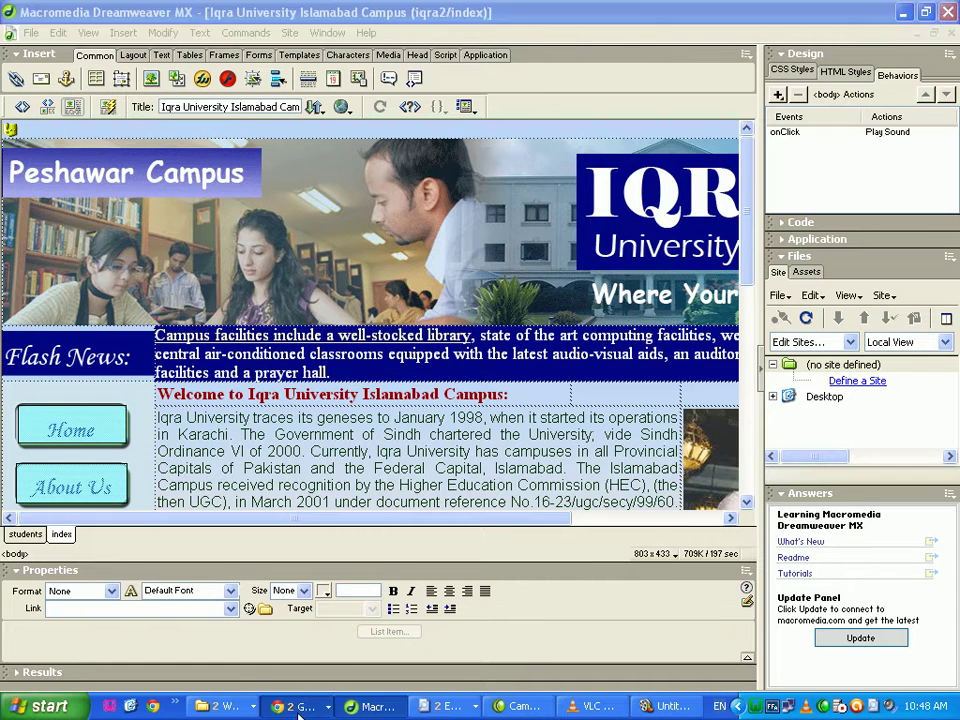
left_click(305, 680)
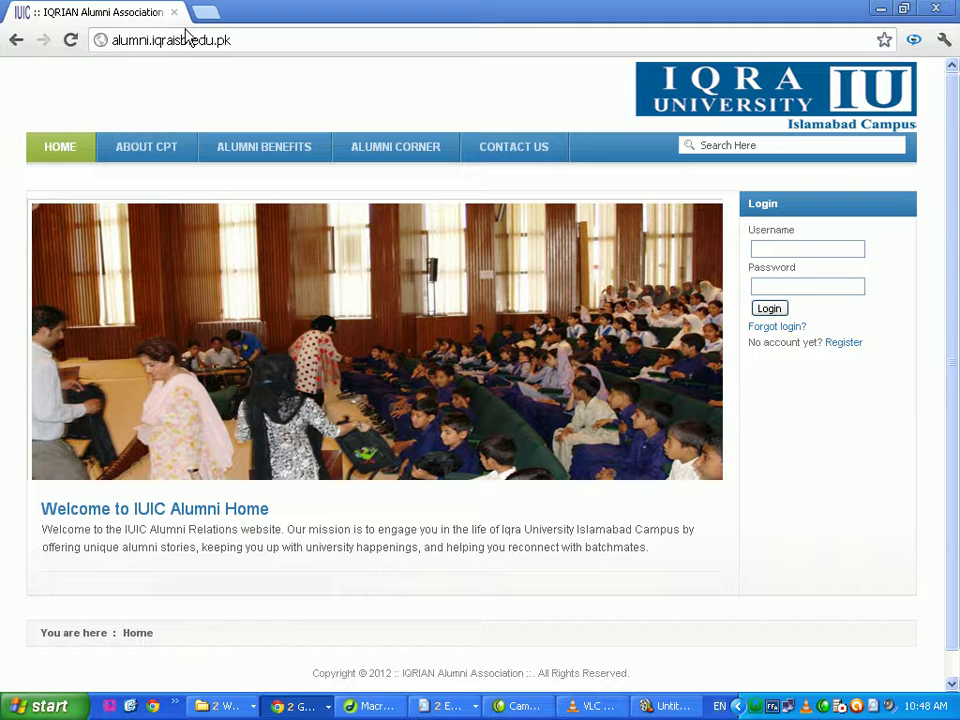
left_click(223, 704)
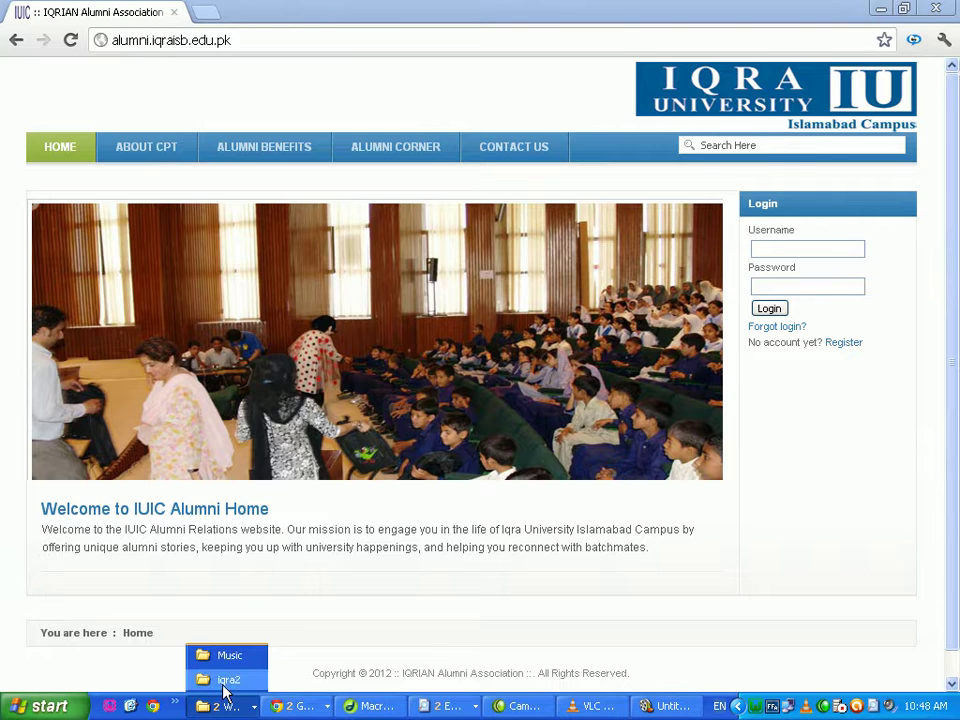
left_click(224, 679)
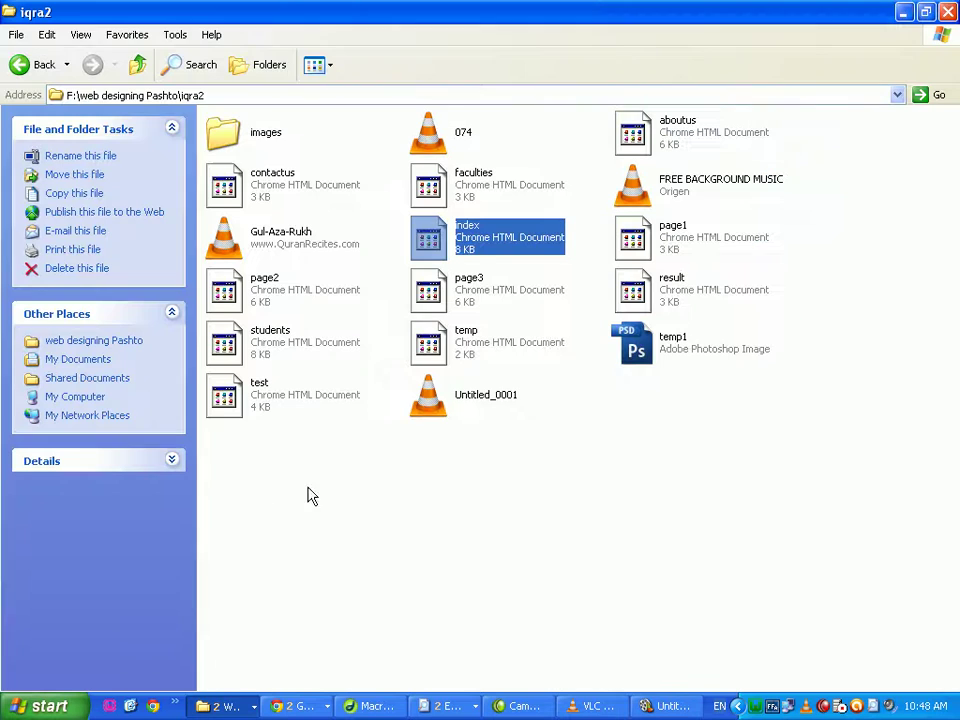
right_click(425, 238)
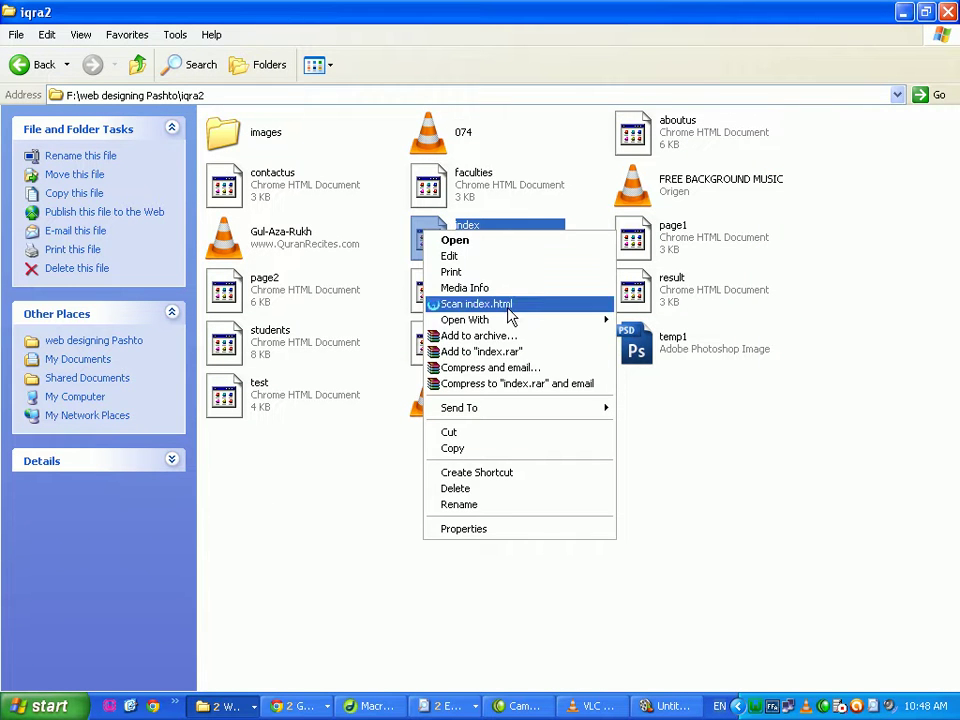
mouse_move(510, 325)
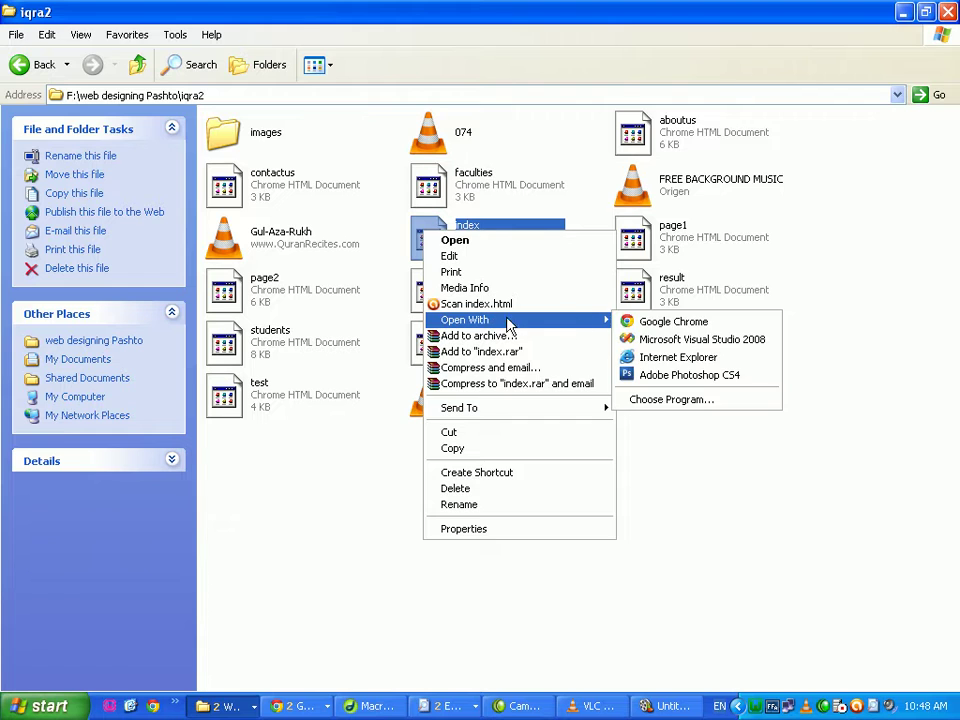
left_click(627, 321)
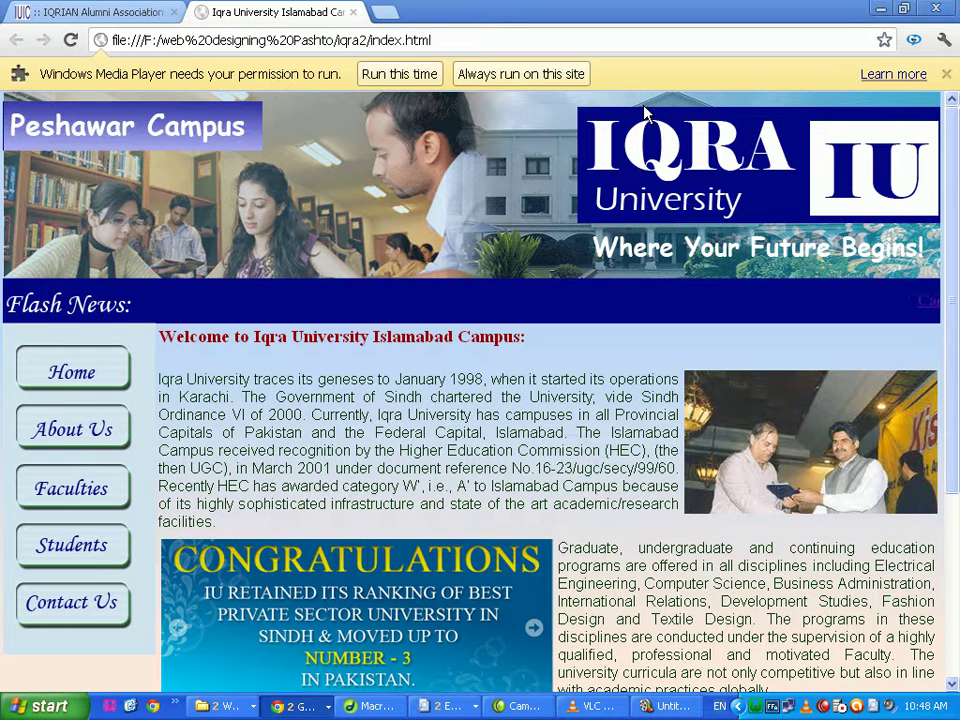
- Allow Windows Media Player to run this time on the index page and try out the page's sound
left_click(400, 76)
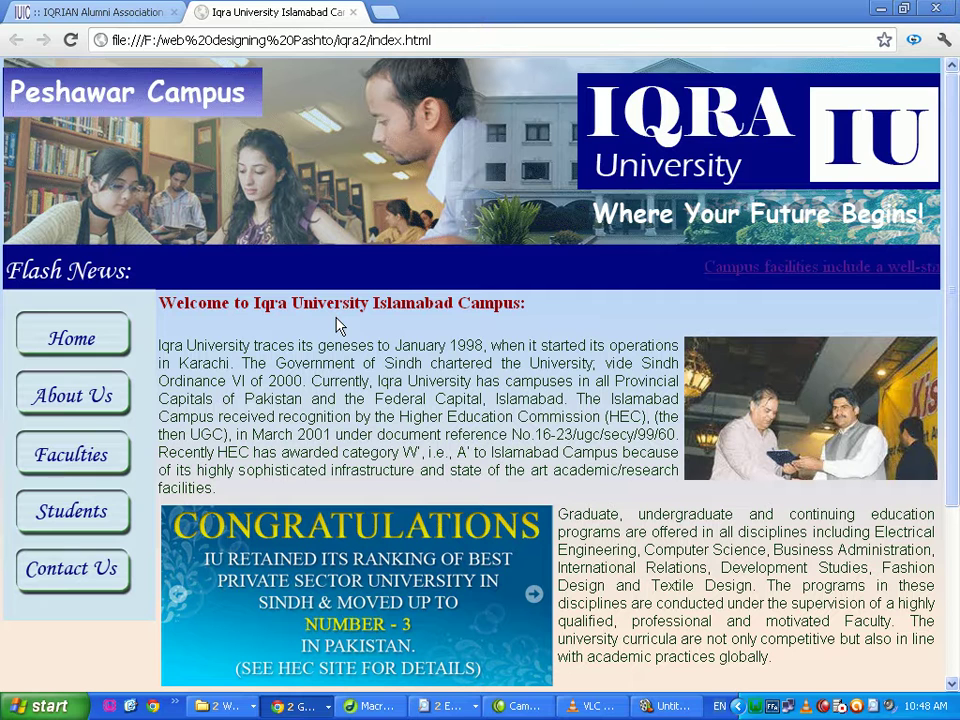
right_click(395, 190)
left_click(292, 250)
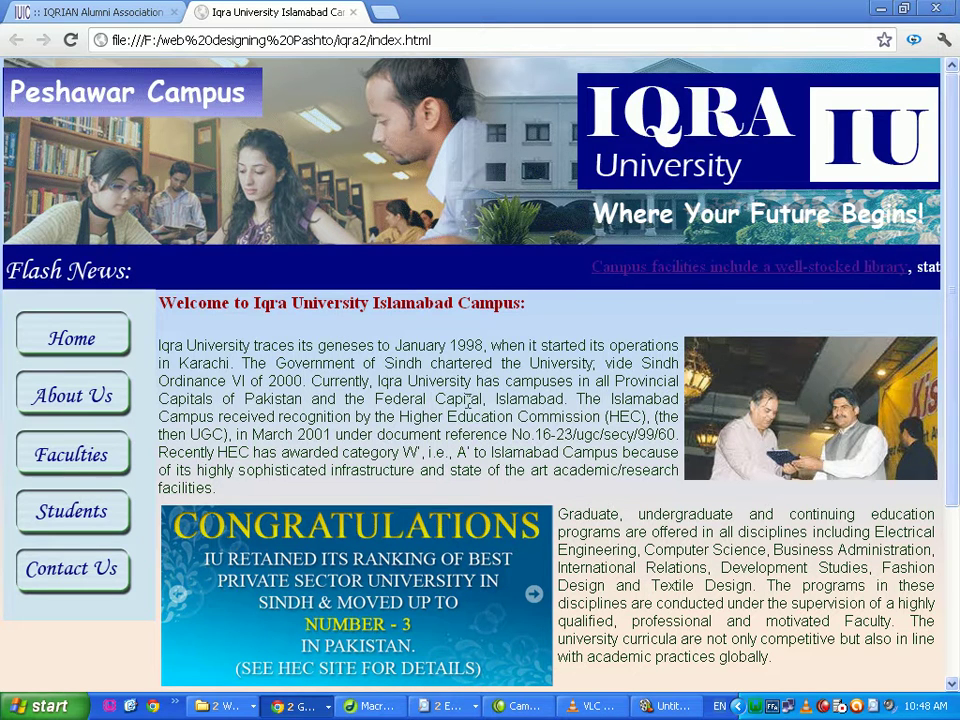
- Check the properties of Untitled_0001 on the desktop, including which program is set to open it
left_click(585, 707)
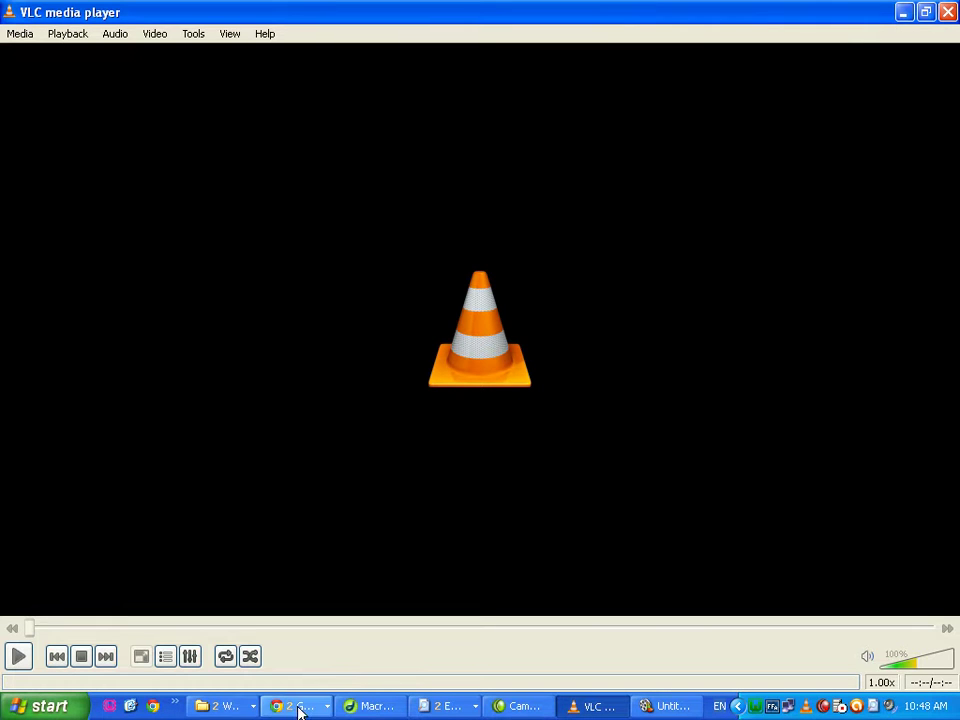
left_click(132, 707)
left_click(186, 196)
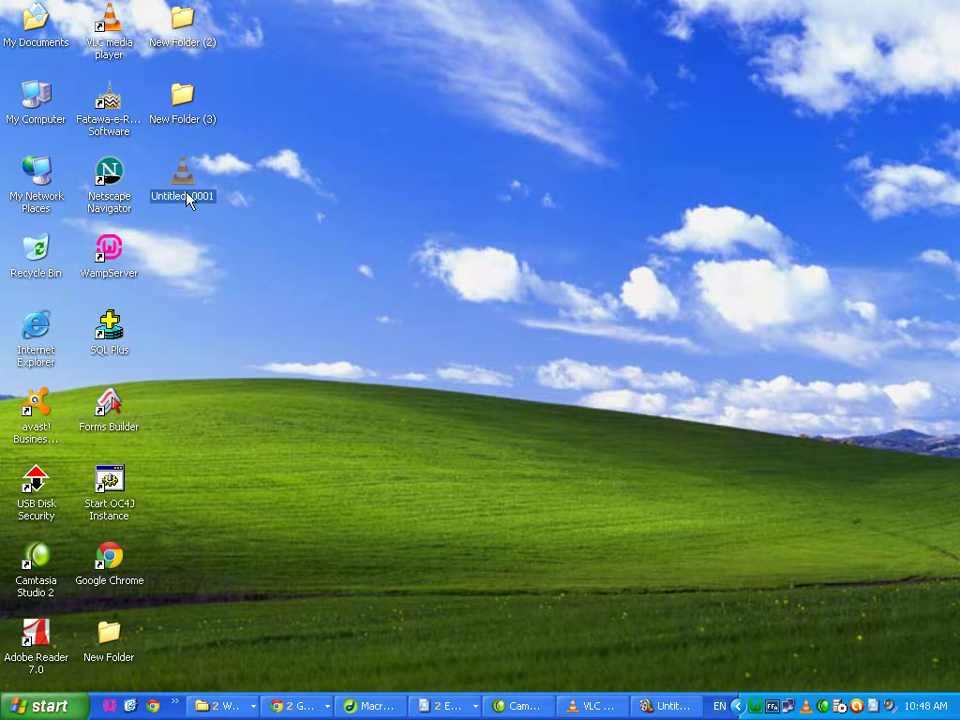
right_click(197, 192)
left_click(255, 549)
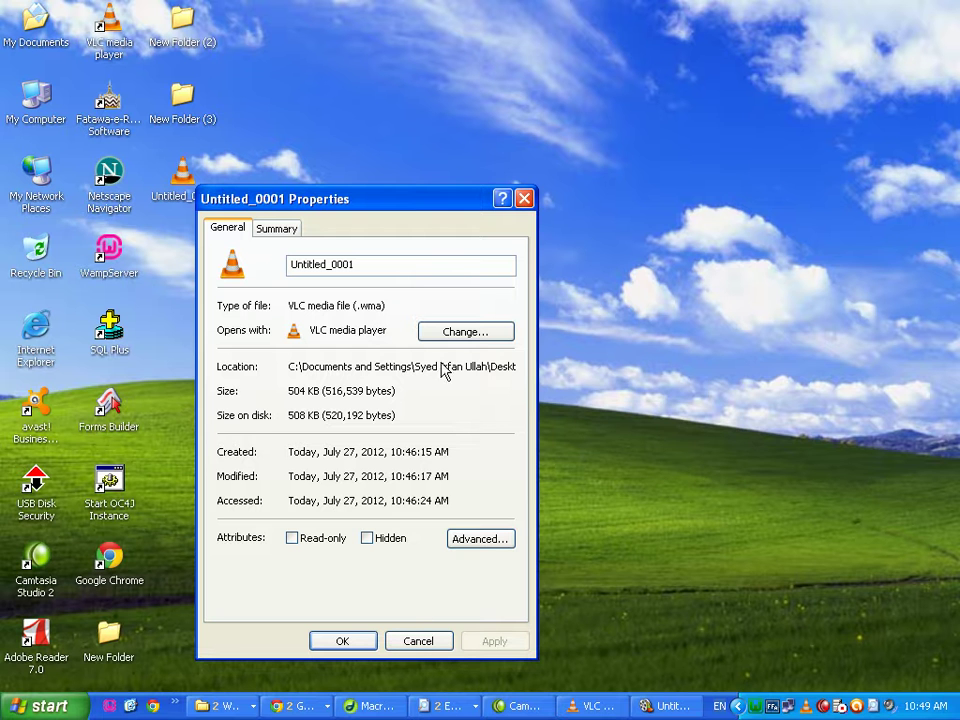
left_click(480, 333)
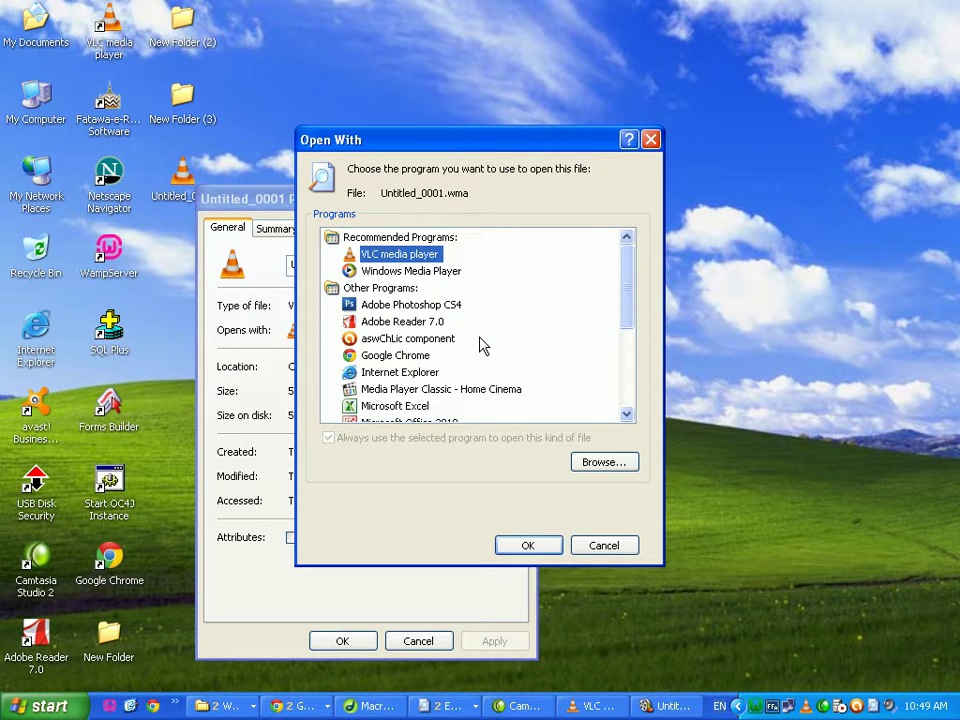
left_click(551, 545)
left_click(416, 642)
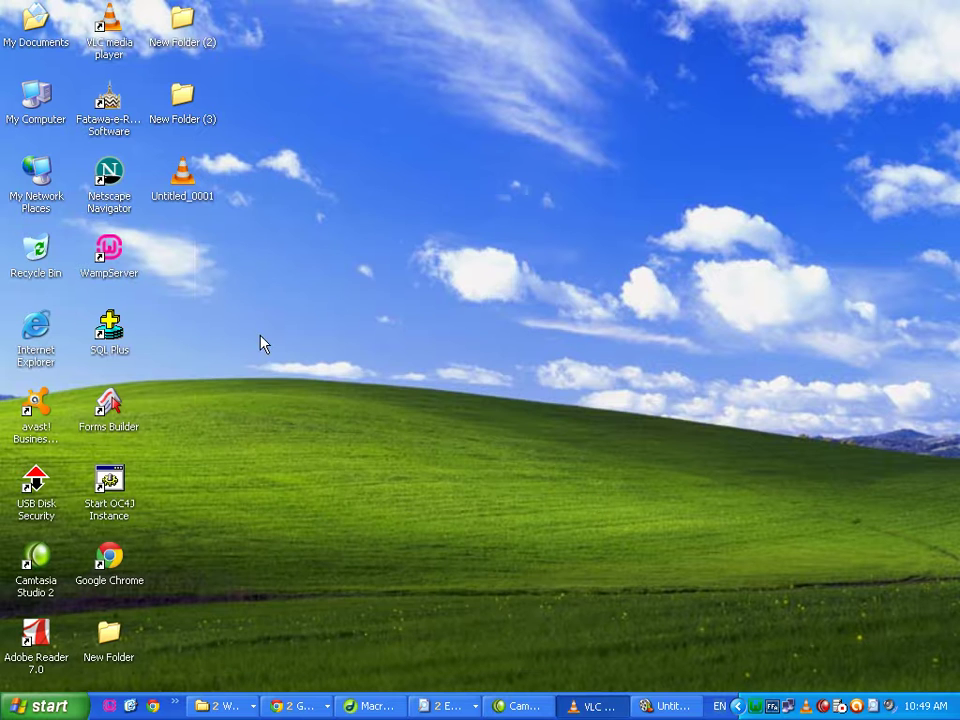
- Switch to Windows Movie Maker and try to save the movie as Untitled on the desktop using the High quality audio setting
left_click(657, 708)
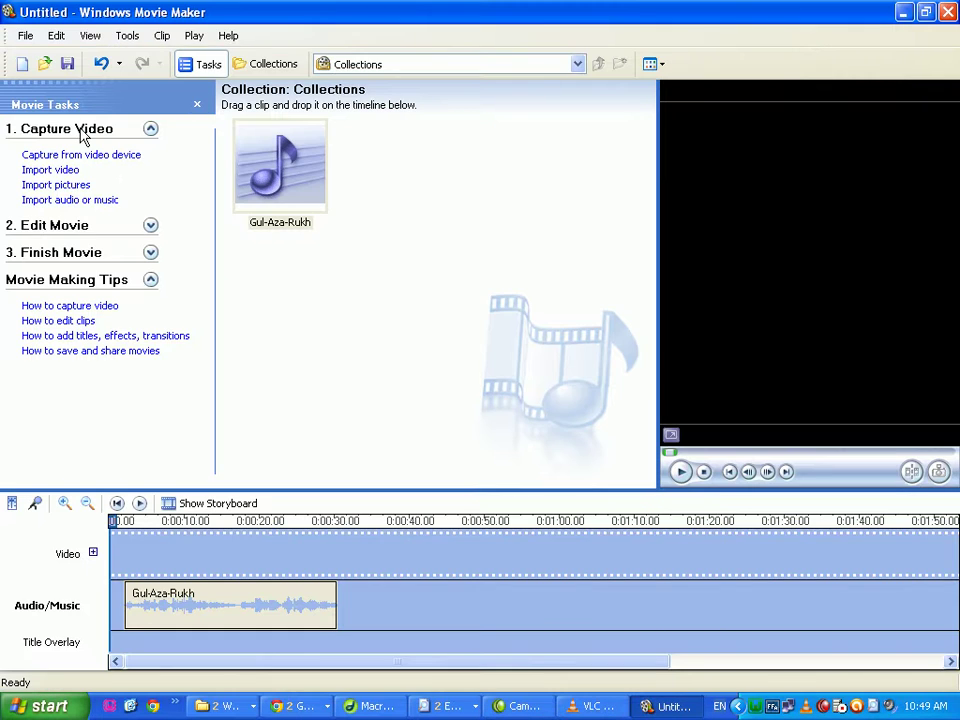
left_click(26, 38)
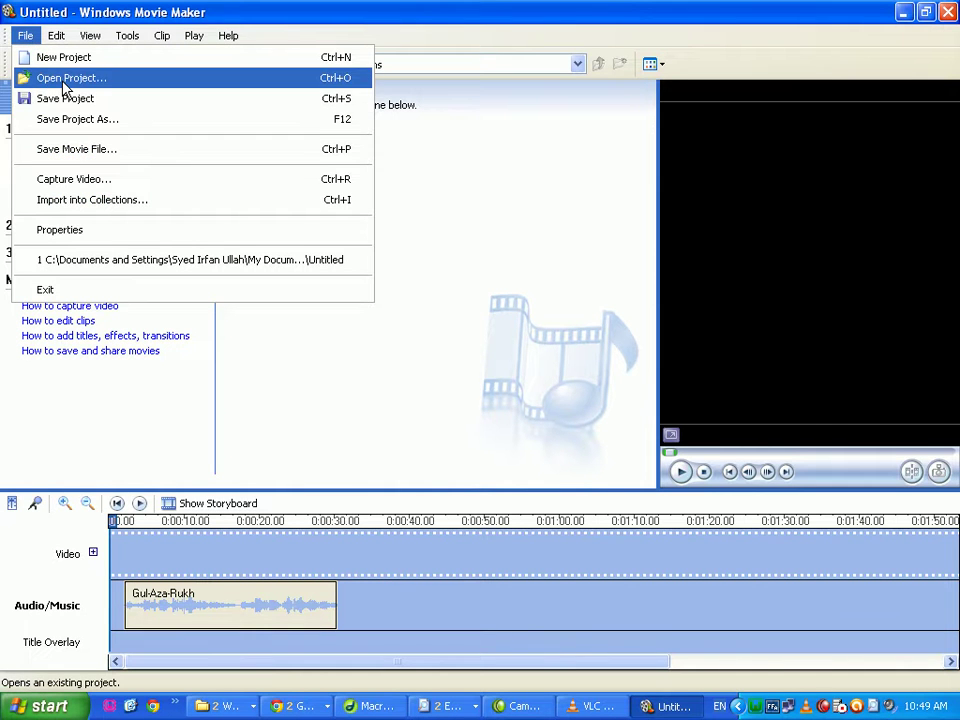
left_click(71, 150)
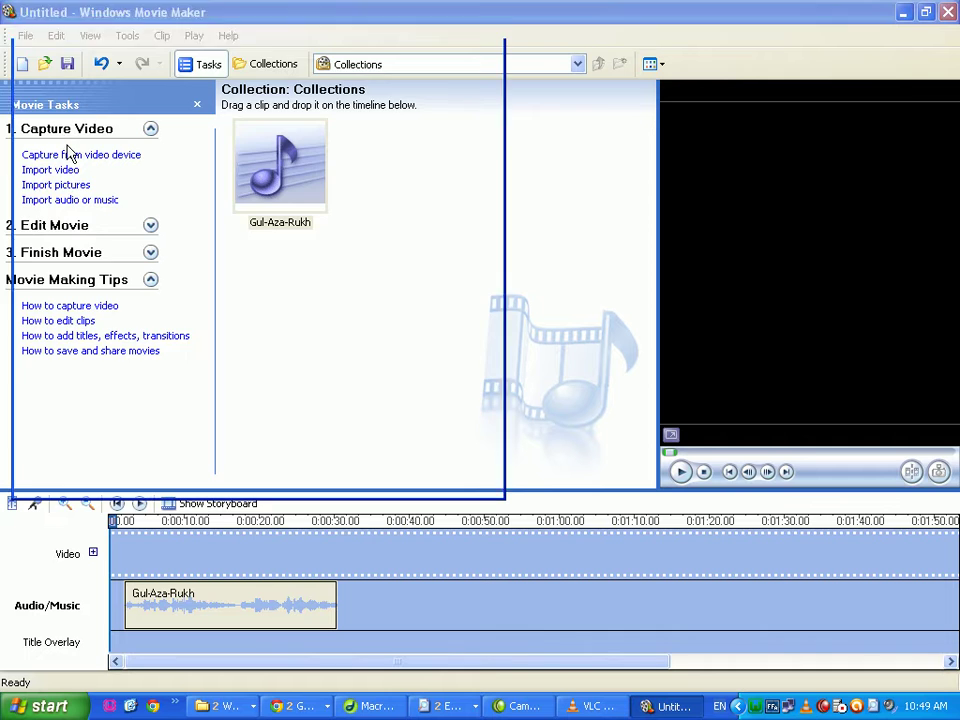
left_click(377, 478)
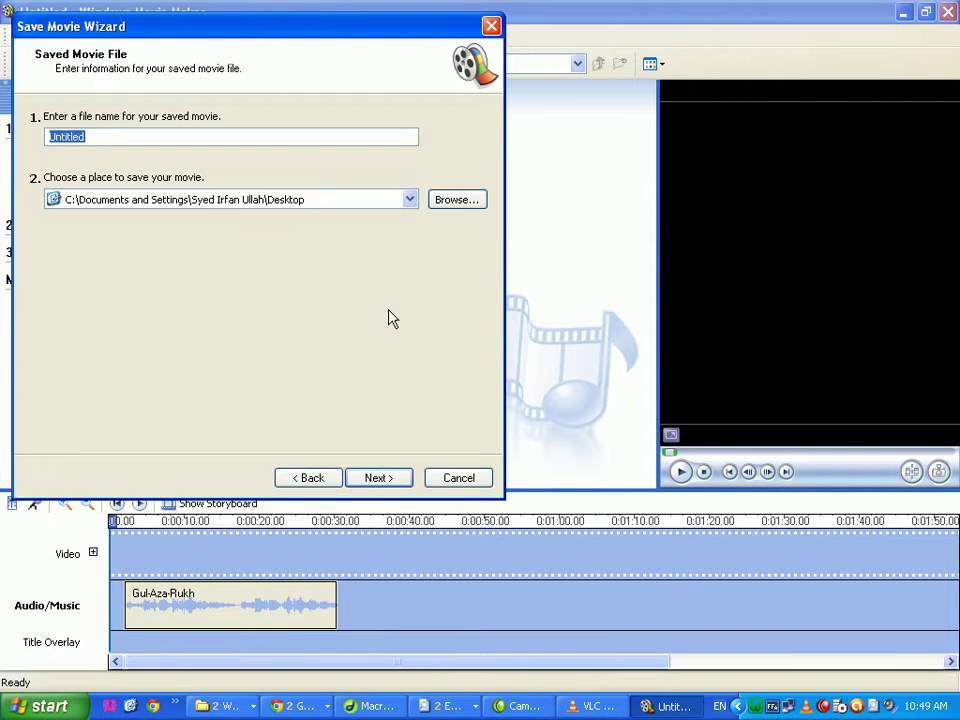
left_click(376, 480)
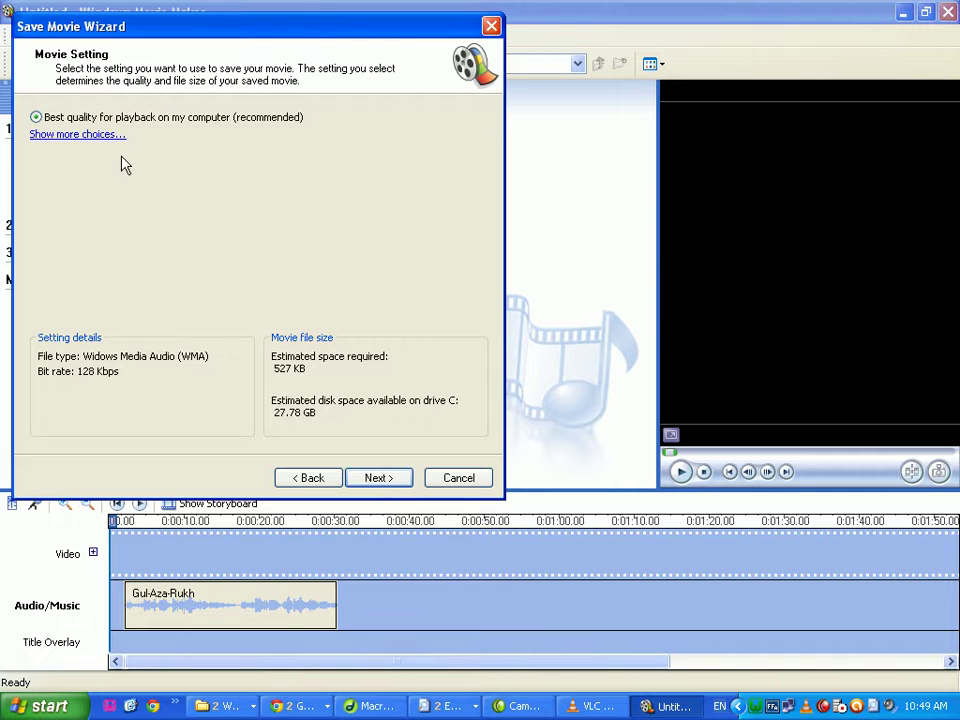
left_click(98, 136)
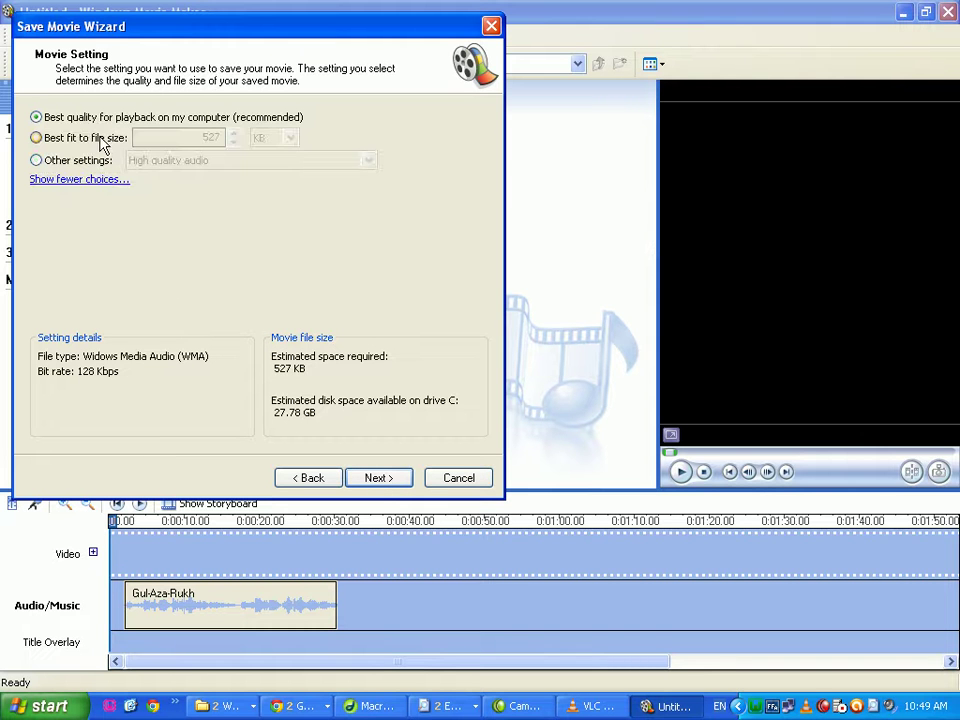
left_click(36, 161)
left_click(366, 162)
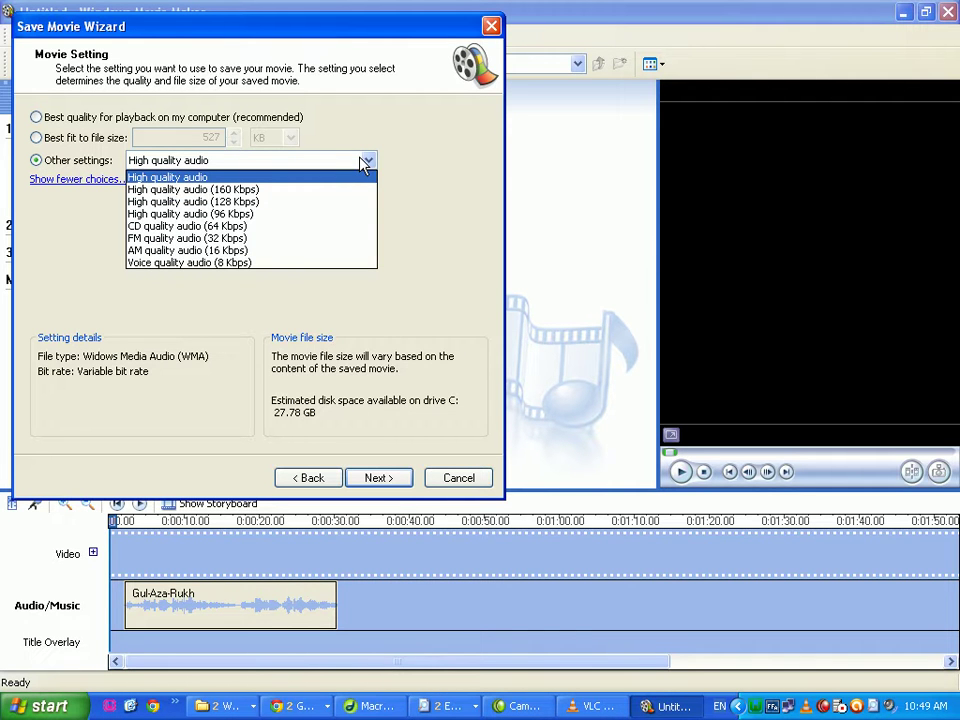
left_click(425, 167)
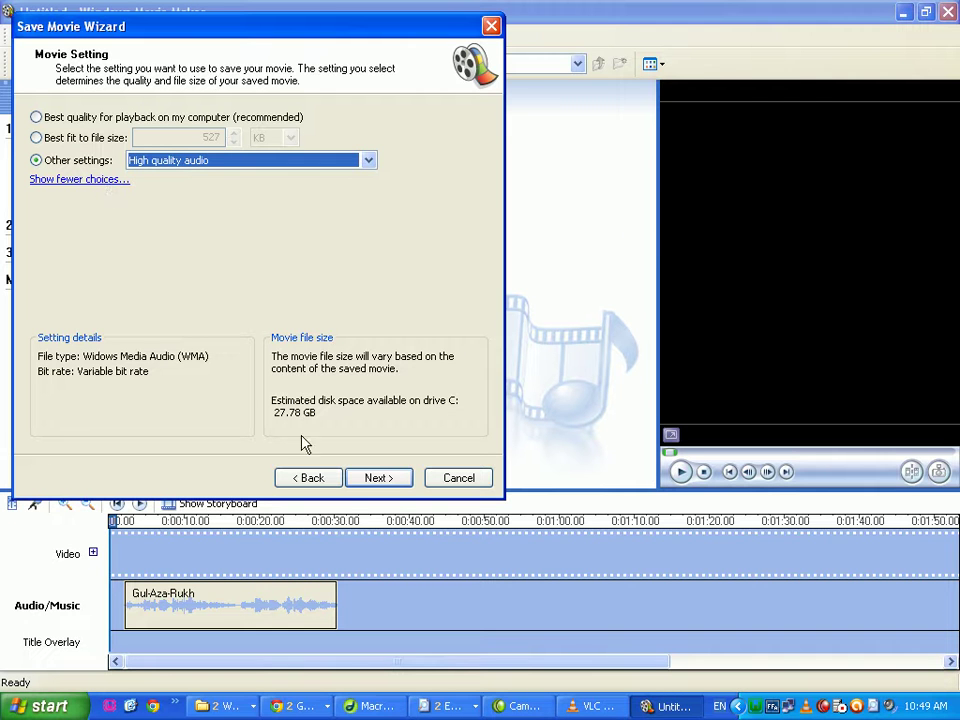
left_click(385, 480)
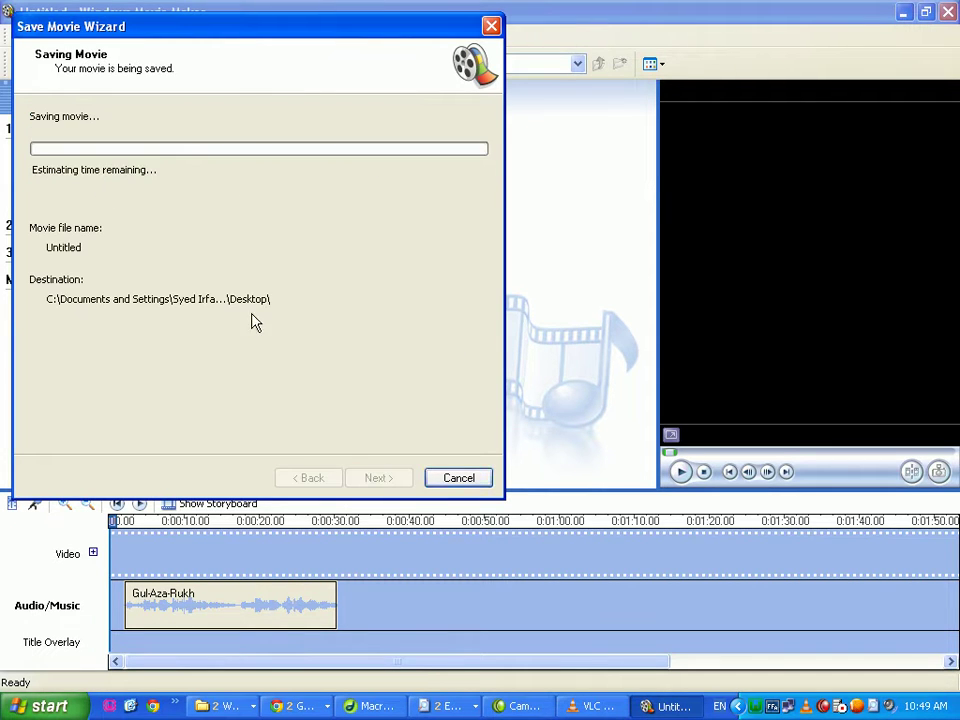
left_click(457, 480)
left_click(446, 409)
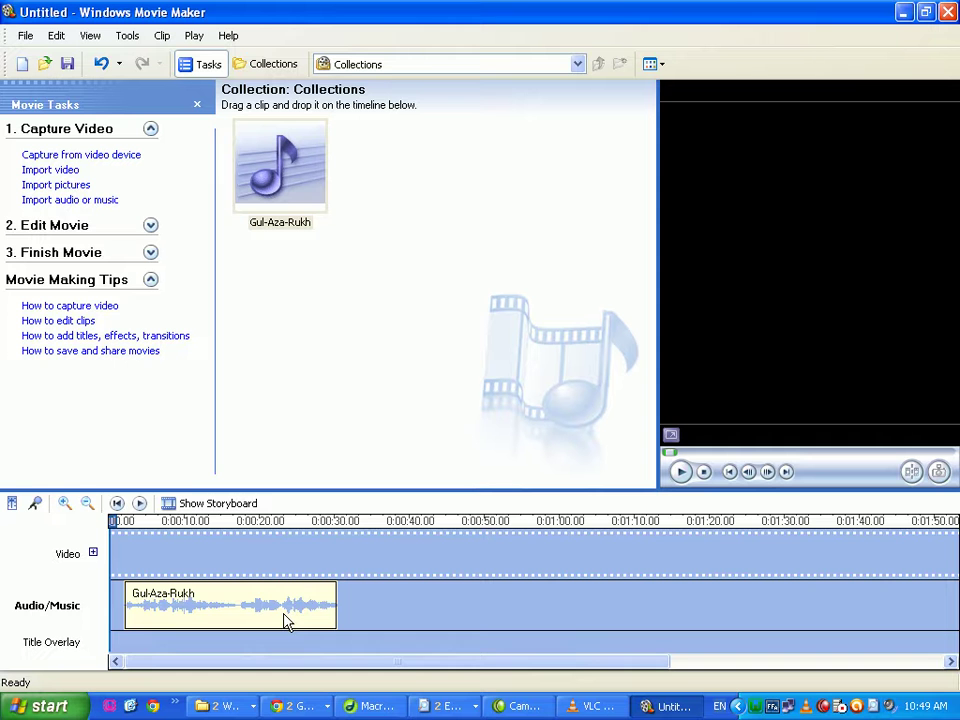
- Switch to Dreamweaver and remove the Play Sound behavior from the index page's body
left_click(133, 709)
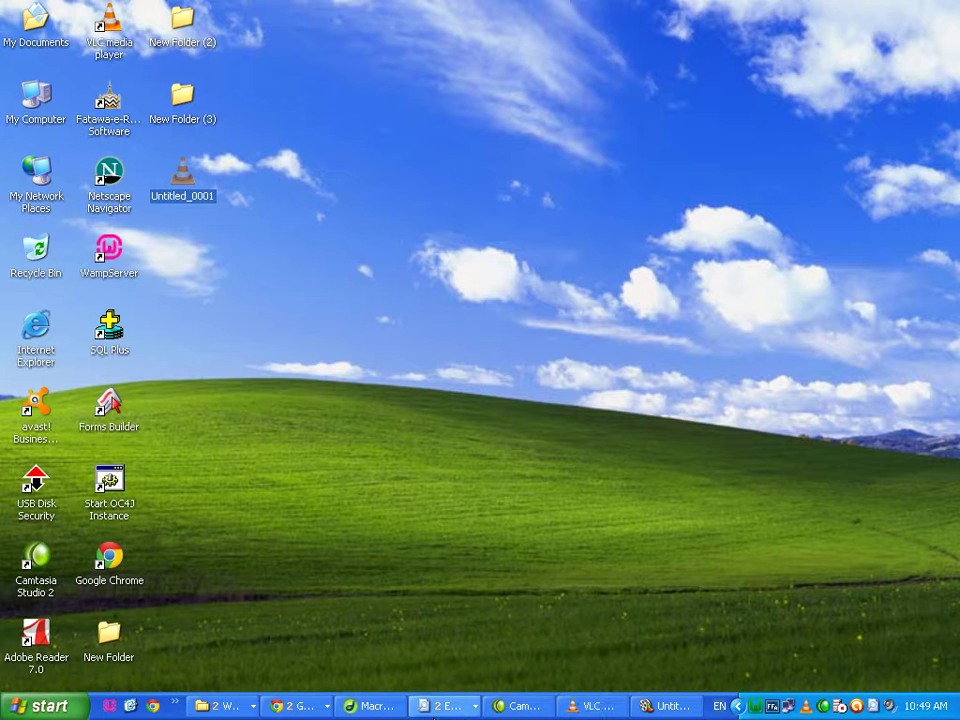
left_click(381, 708)
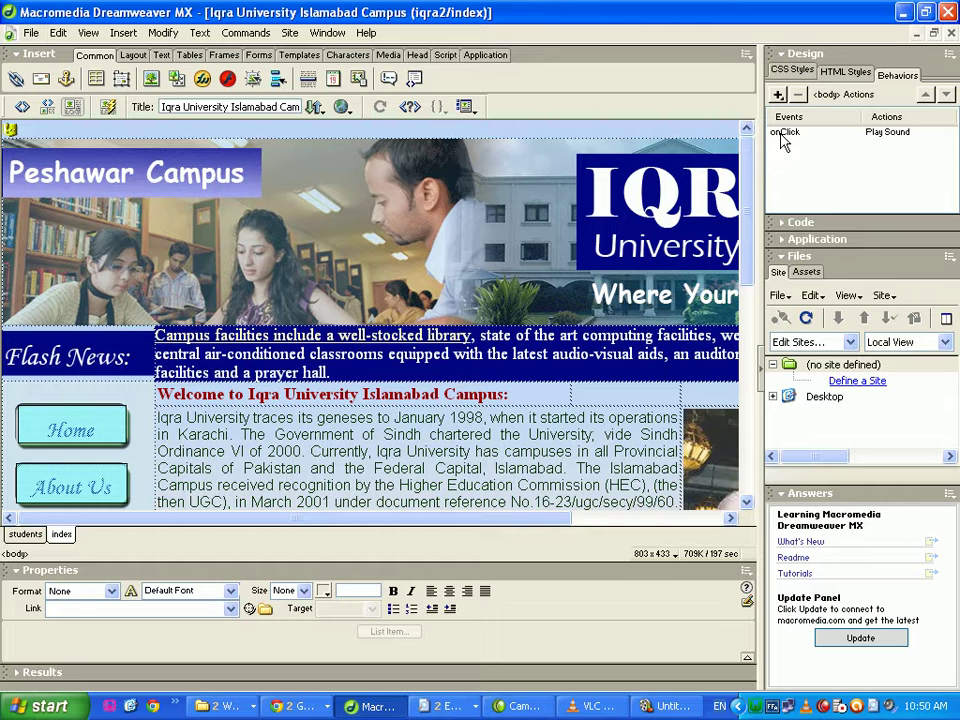
left_click(889, 133)
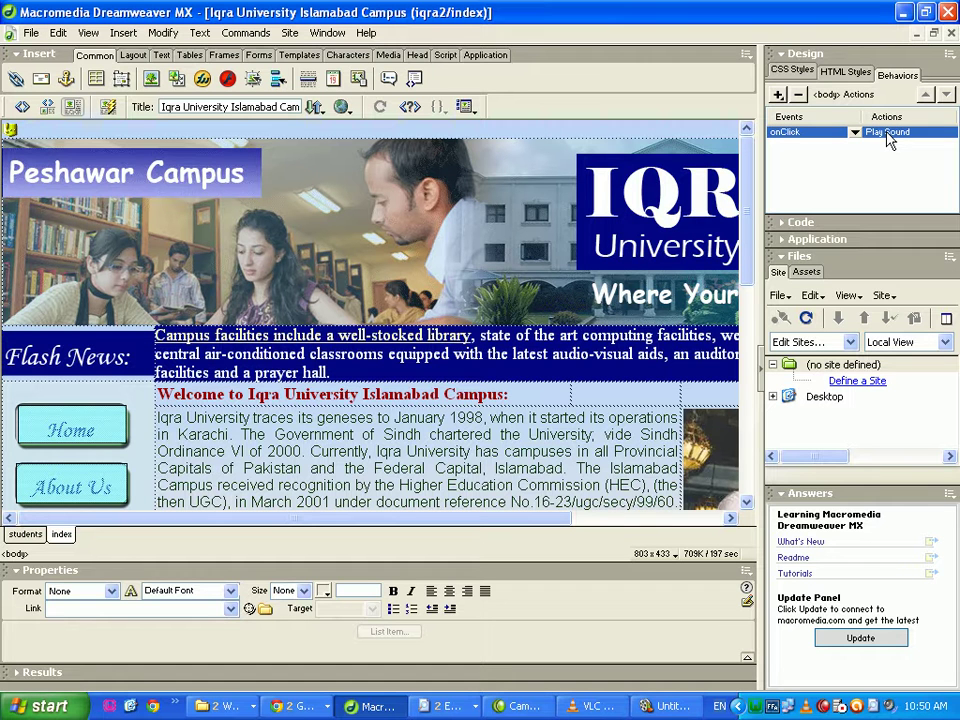
left_click(798, 94)
- Add a Play Sound behavior to the body that uses Gul-Aza-Rukh.mp3 from the iqra2 folder
left_click(778, 94)
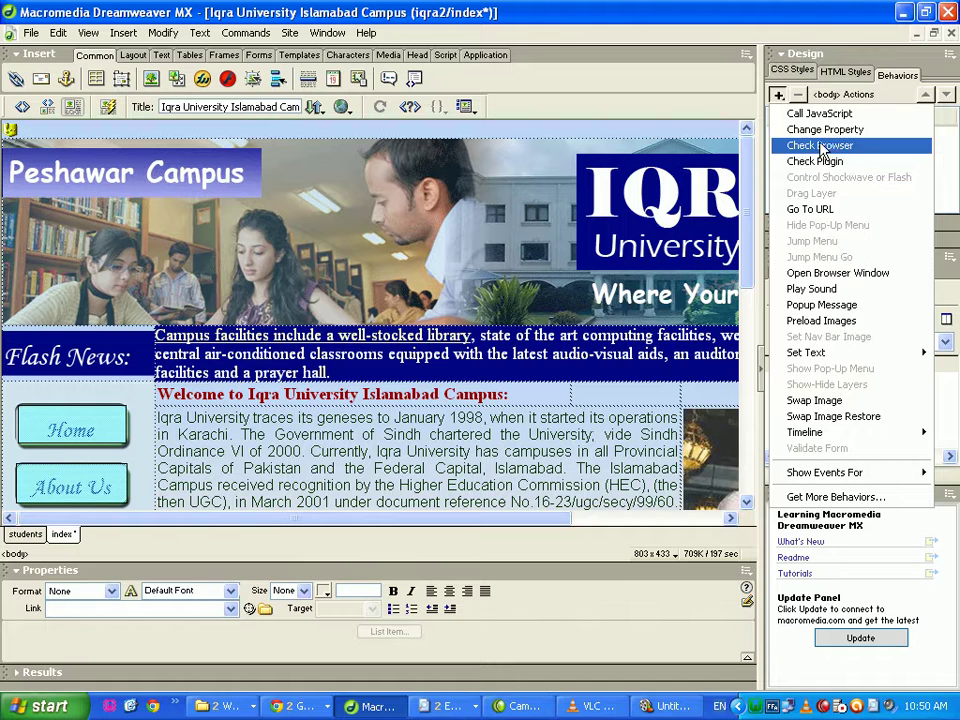
left_click(850, 290)
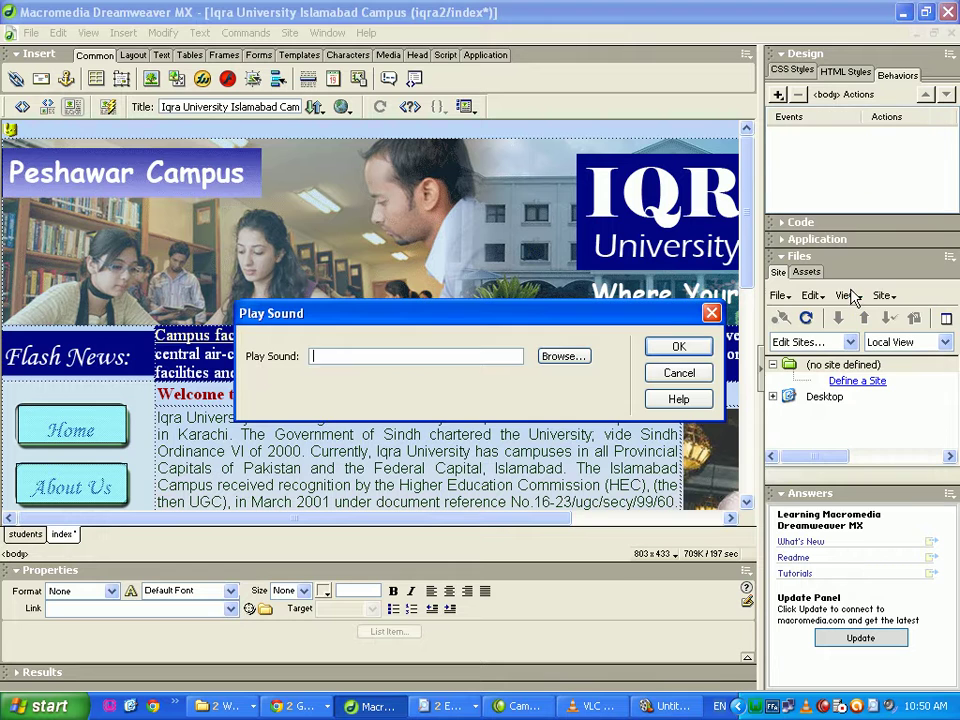
left_click(562, 357)
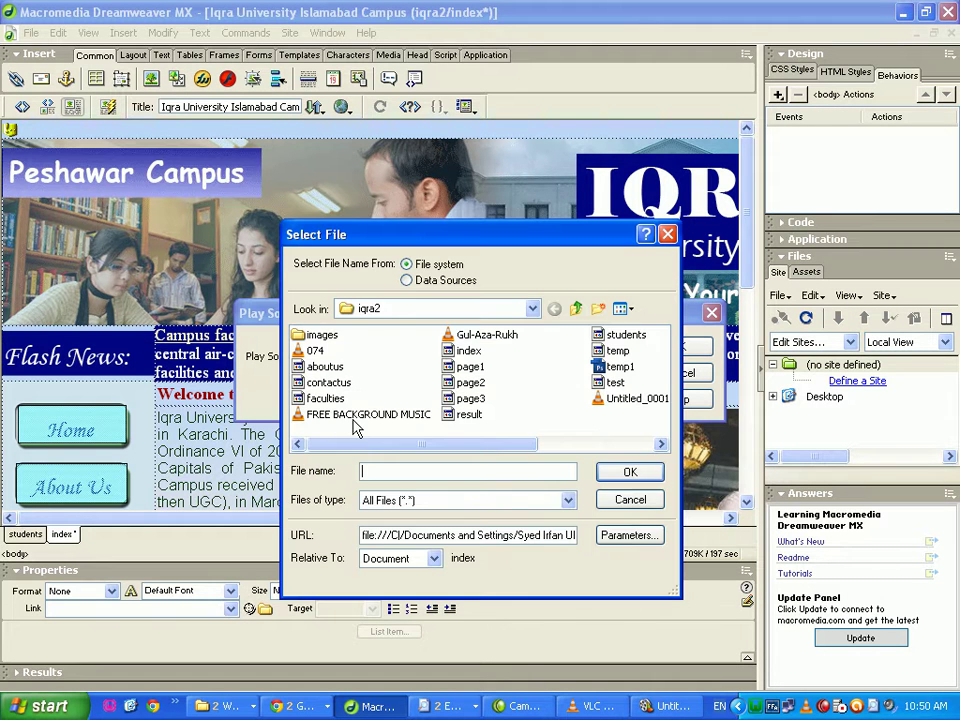
left_click_drag(381, 447, 472, 424)
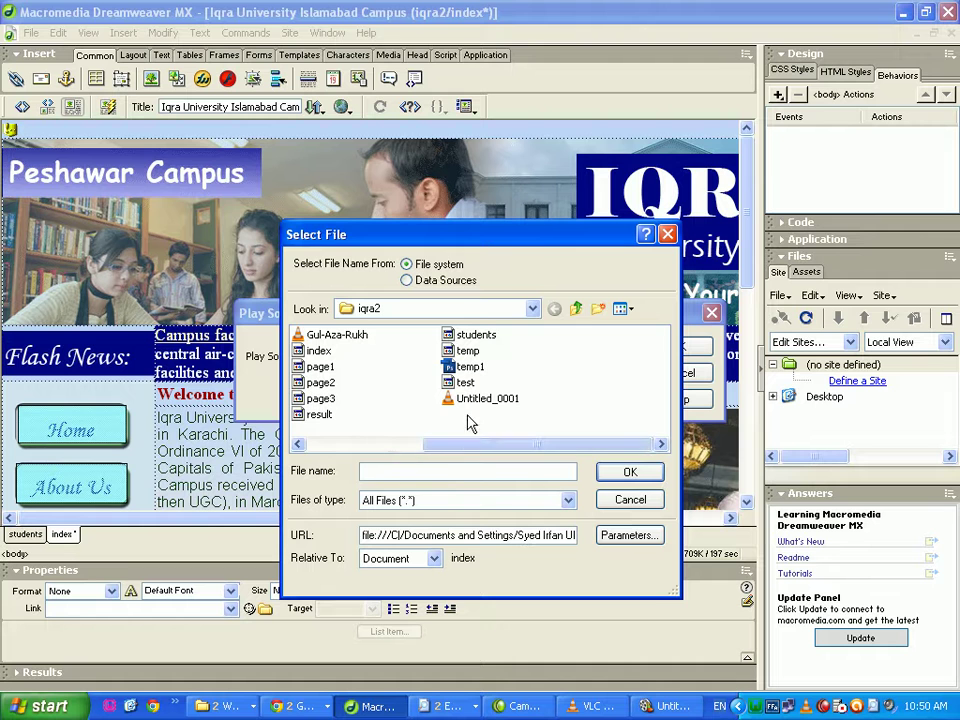
left_click(485, 399)
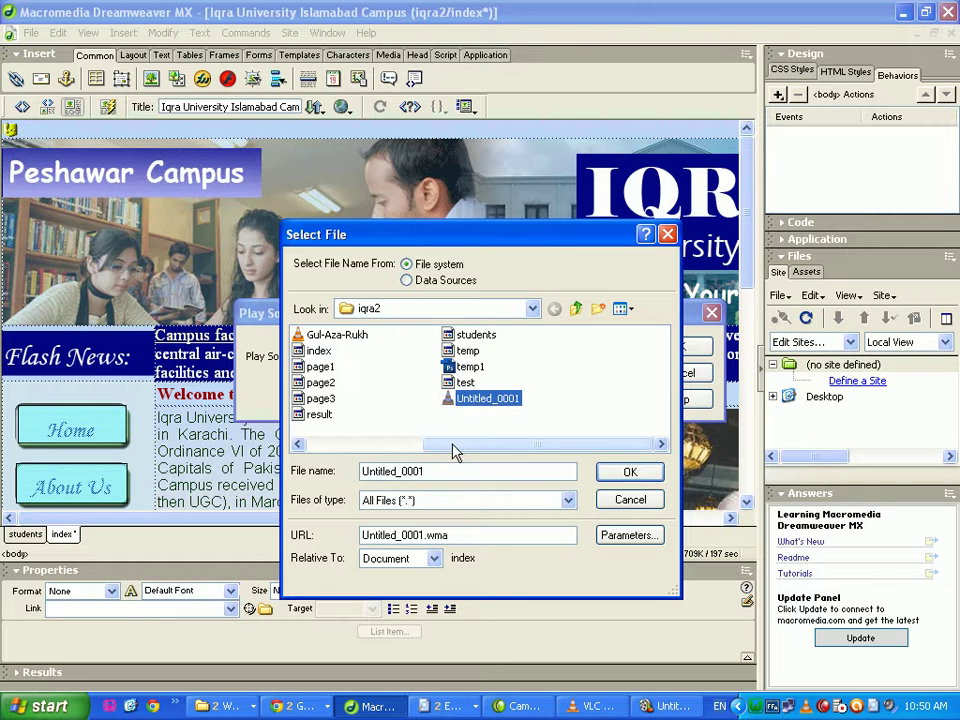
left_click(405, 444)
left_click(467, 335)
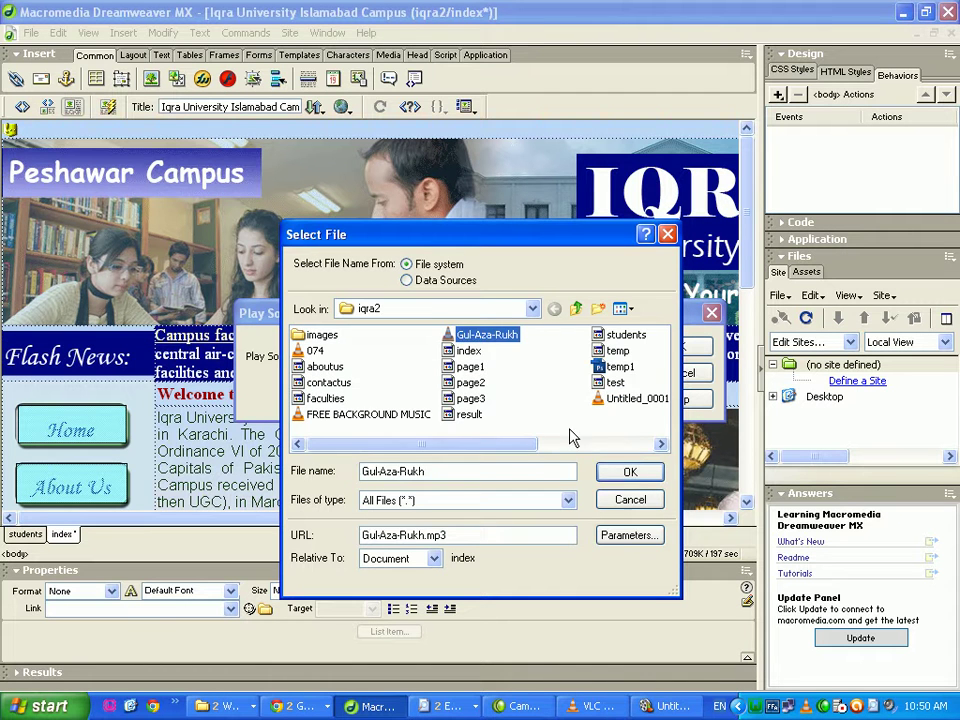
left_click(631, 474)
left_click(676, 347)
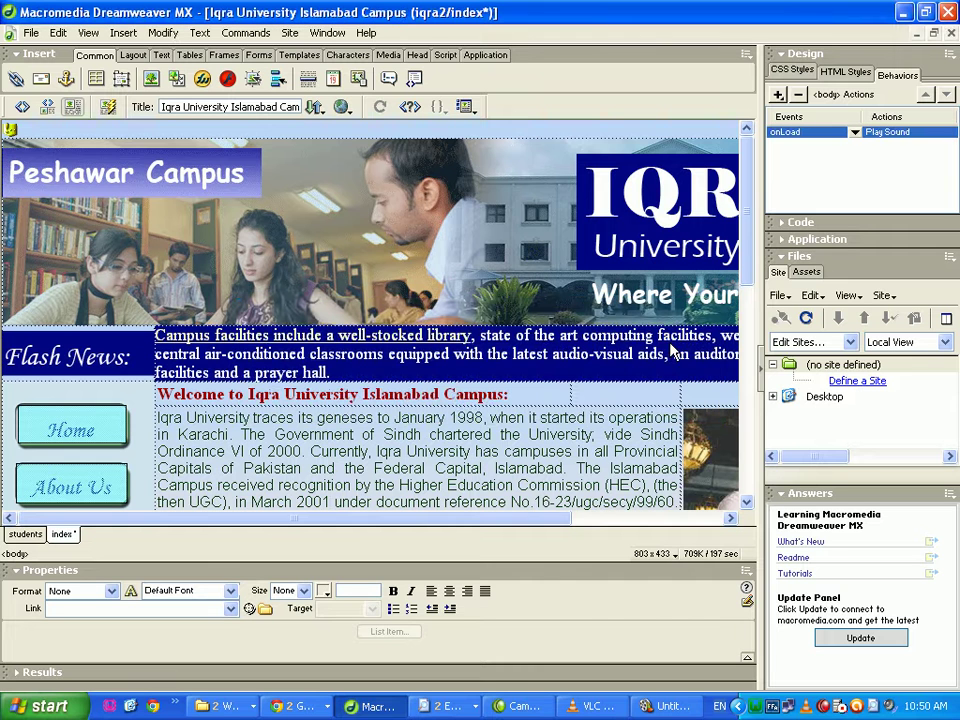
- Set the event of the body's new Play Sound behavior to onClick and save the index page
left_click(855, 133)
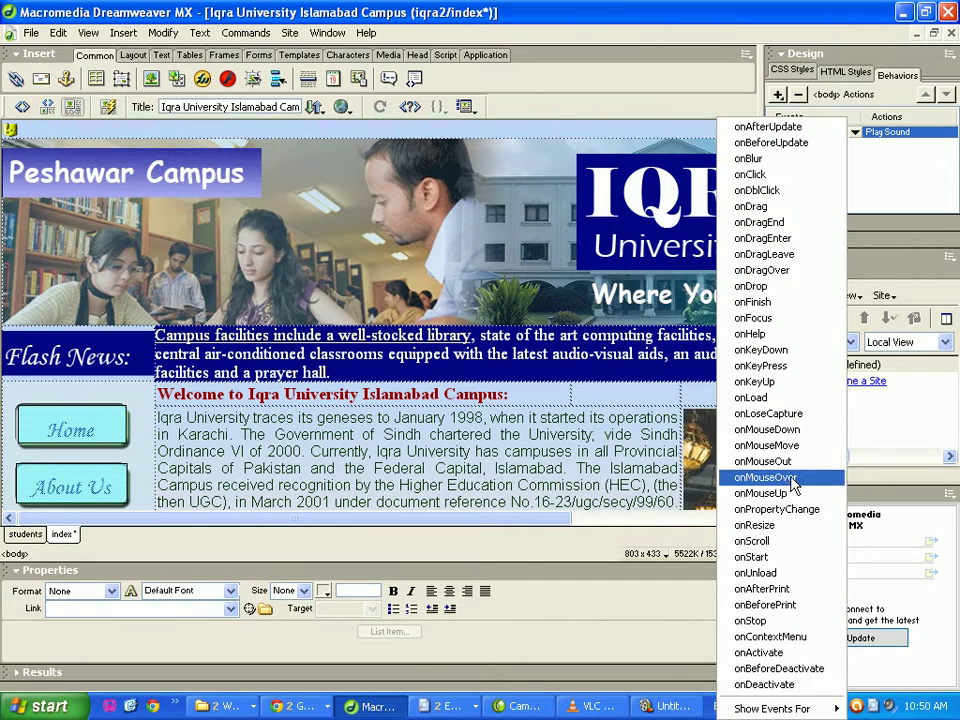
left_click(752, 175)
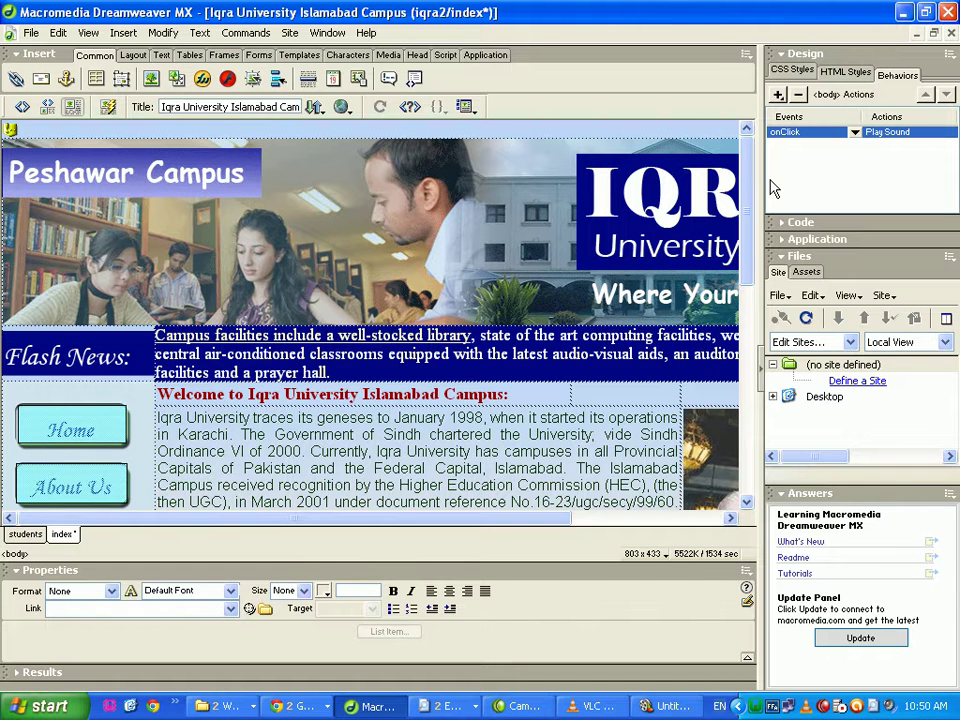
left_click(31, 32)
left_click(49, 125)
- Switch to Google Chrome and reload the index page to test the replaced sound
left_click(295, 706)
left_click(340, 677)
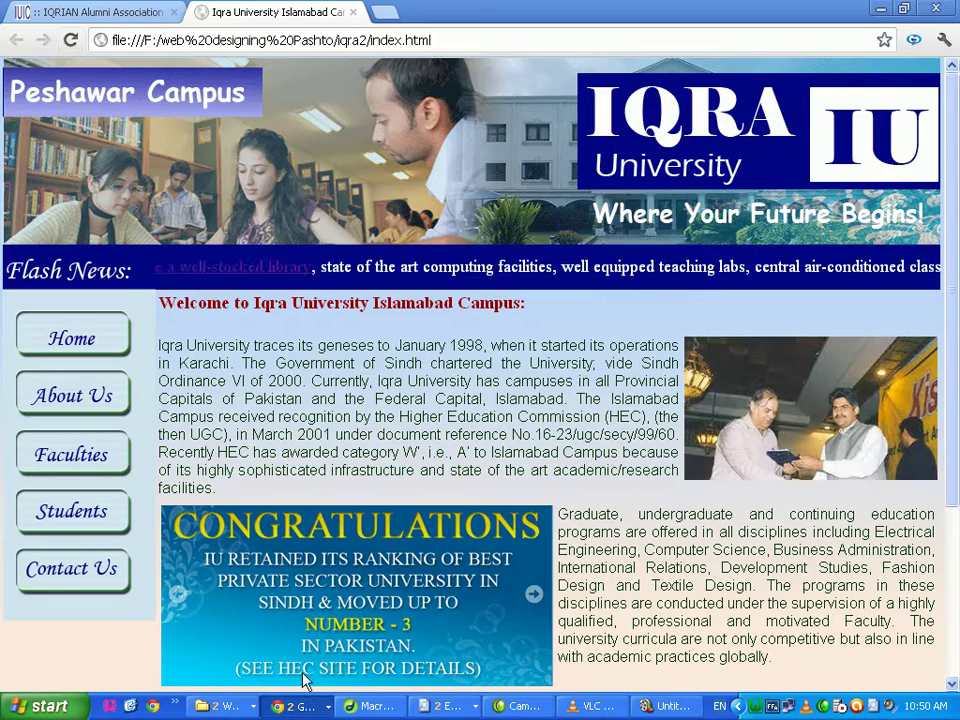
left_click(71, 40)
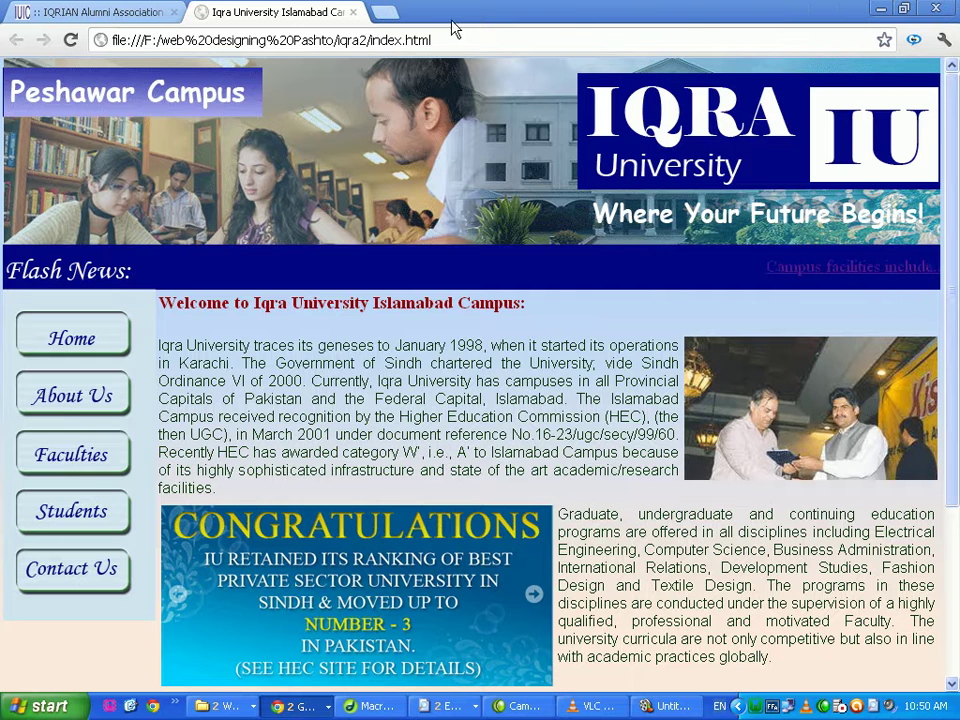
- Close the index page's Chrome tab, switch to the iqra2 folder and open index in Internet Explorer
left_click(353, 12)
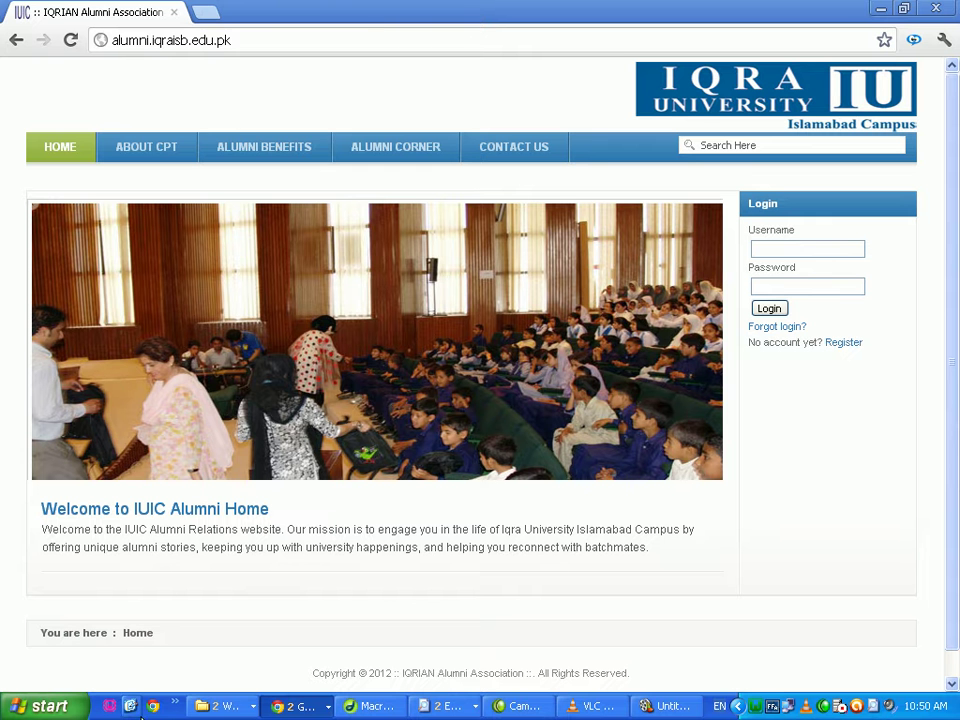
left_click(228, 706)
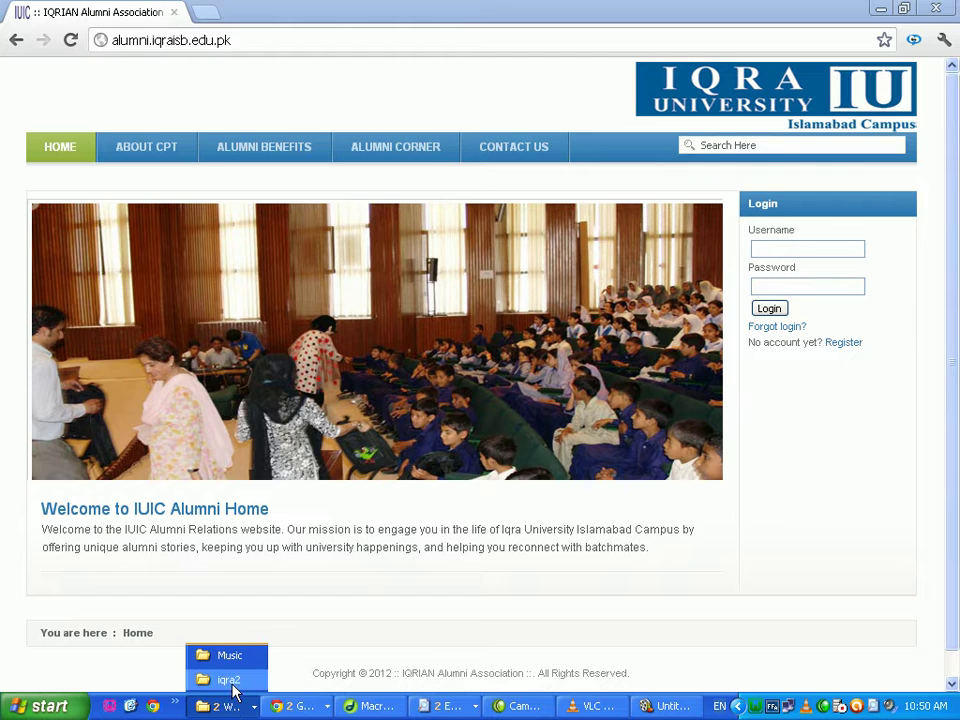
left_click(230, 680)
right_click(452, 247)
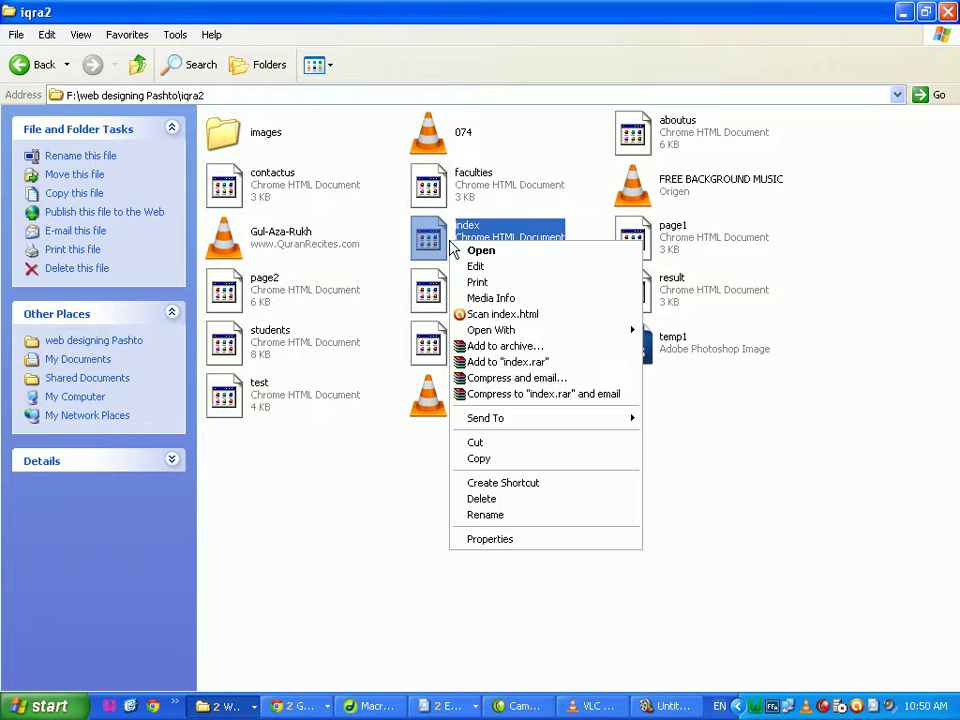
mouse_move(512, 420)
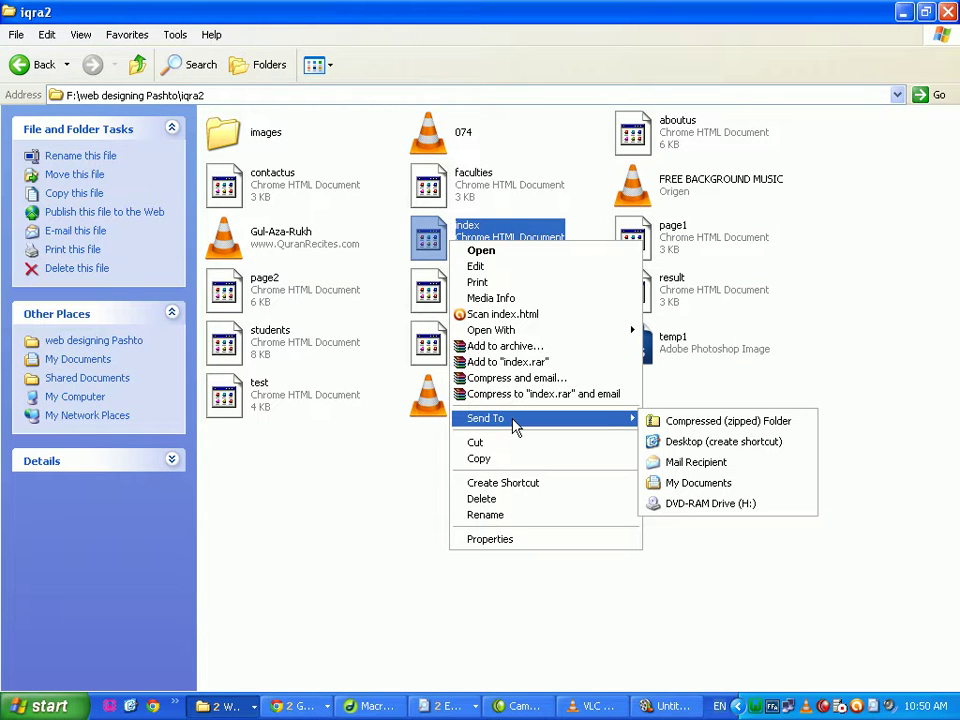
mouse_move(492, 332)
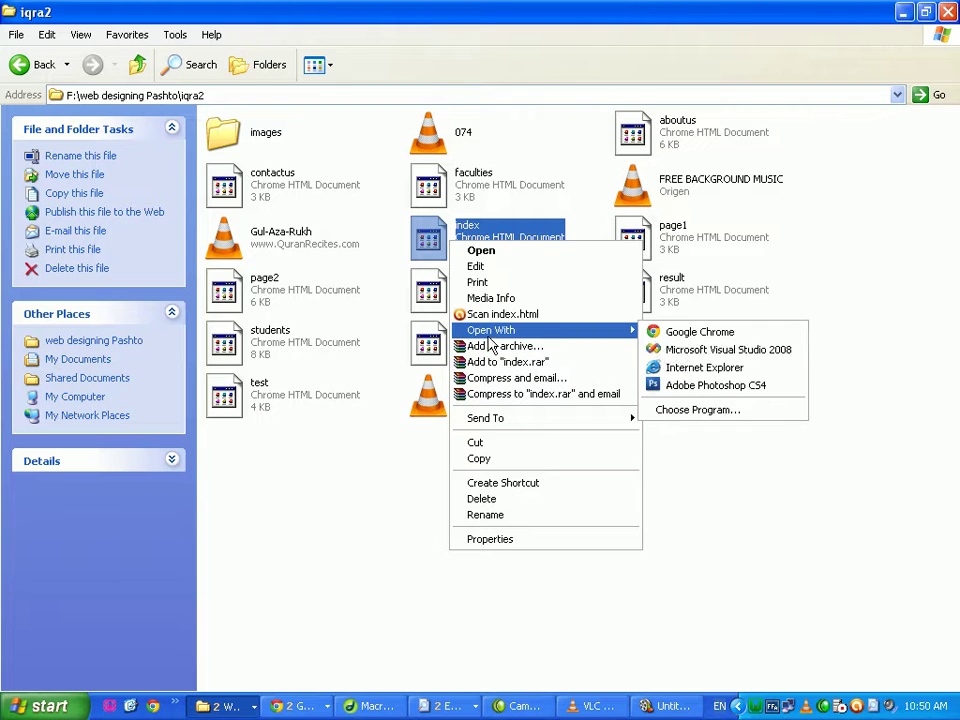
left_click(698, 369)
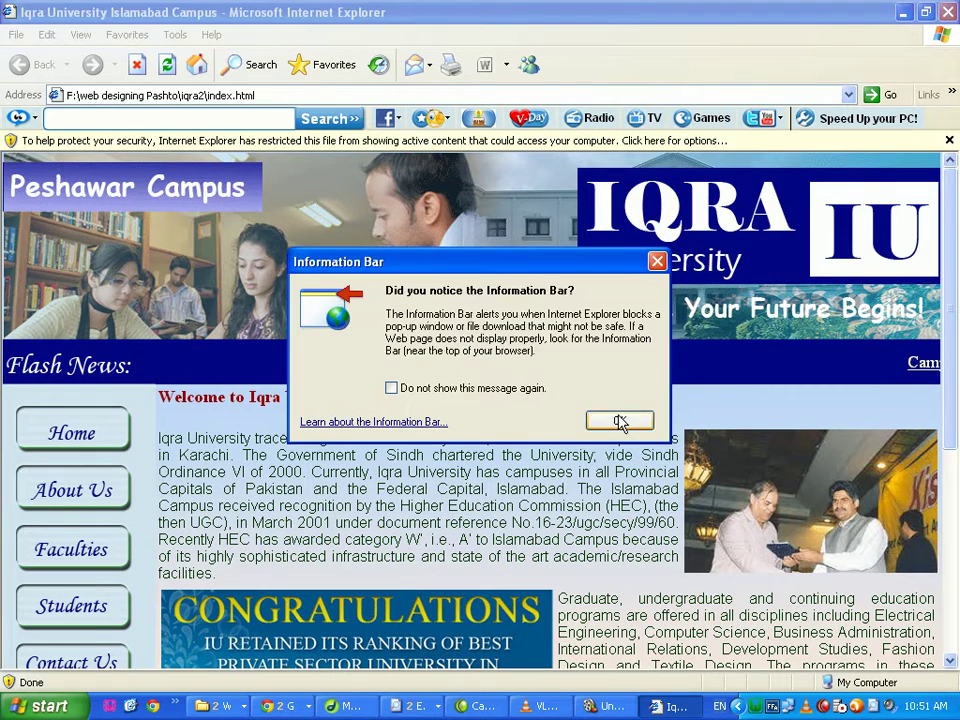
- Allow the blocked active content for the index page, reload it to test the sound, and close Internet Explorer
left_click(620, 421)
left_click(514, 143)
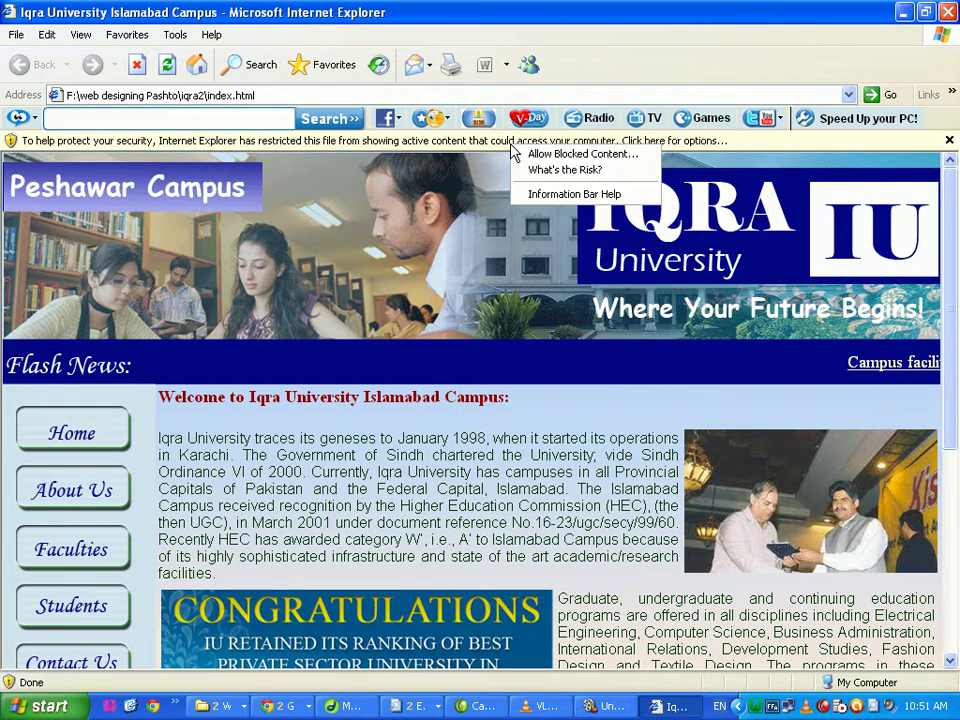
left_click(540, 154)
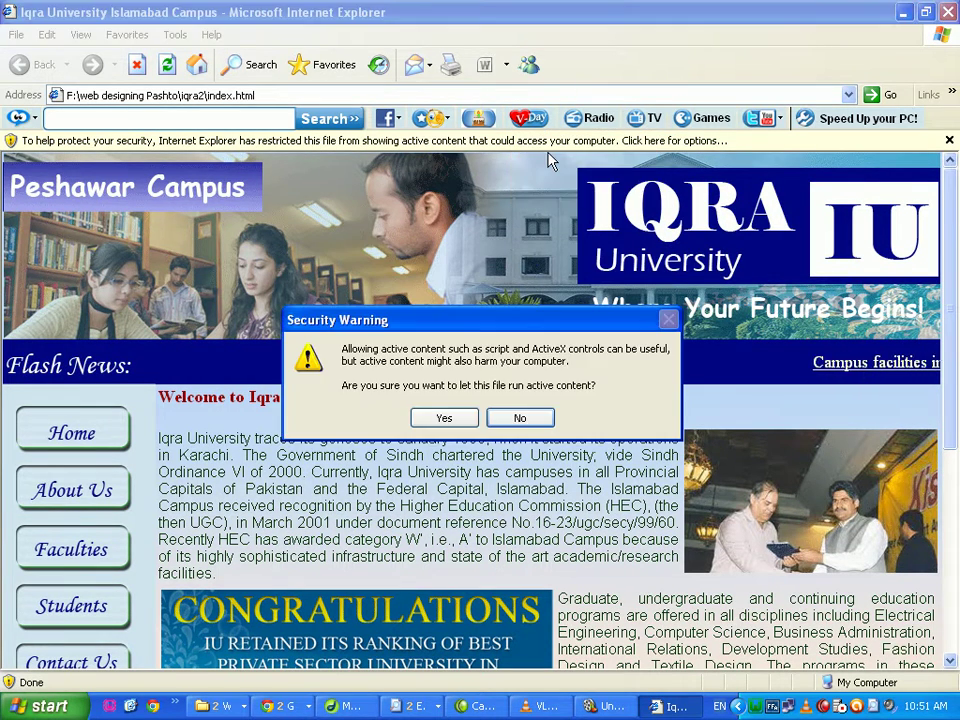
left_click(451, 426)
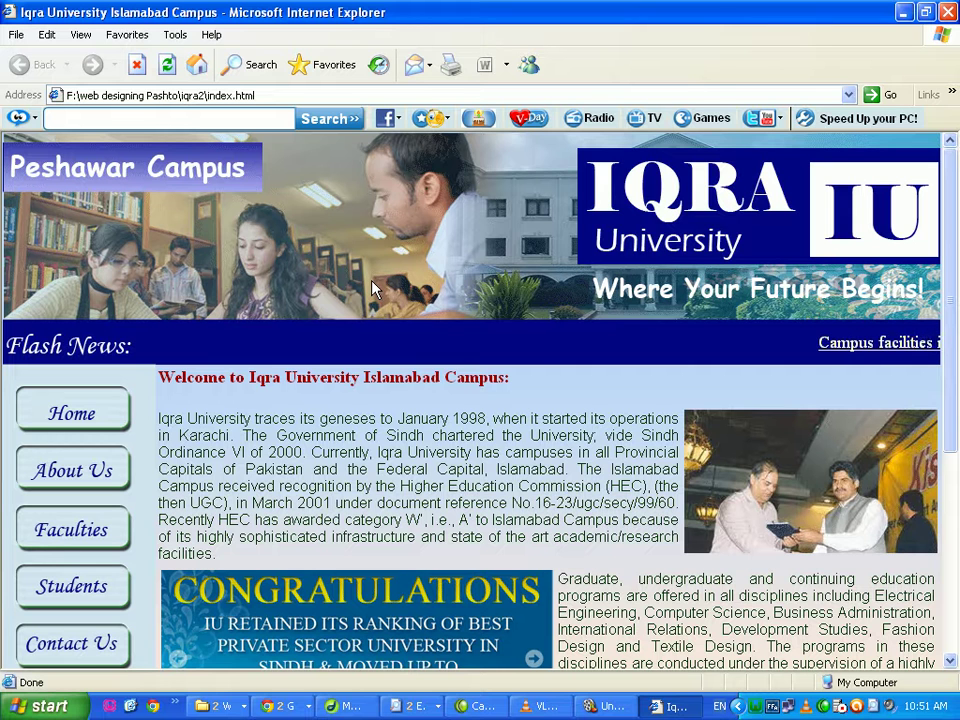
left_click(167, 64)
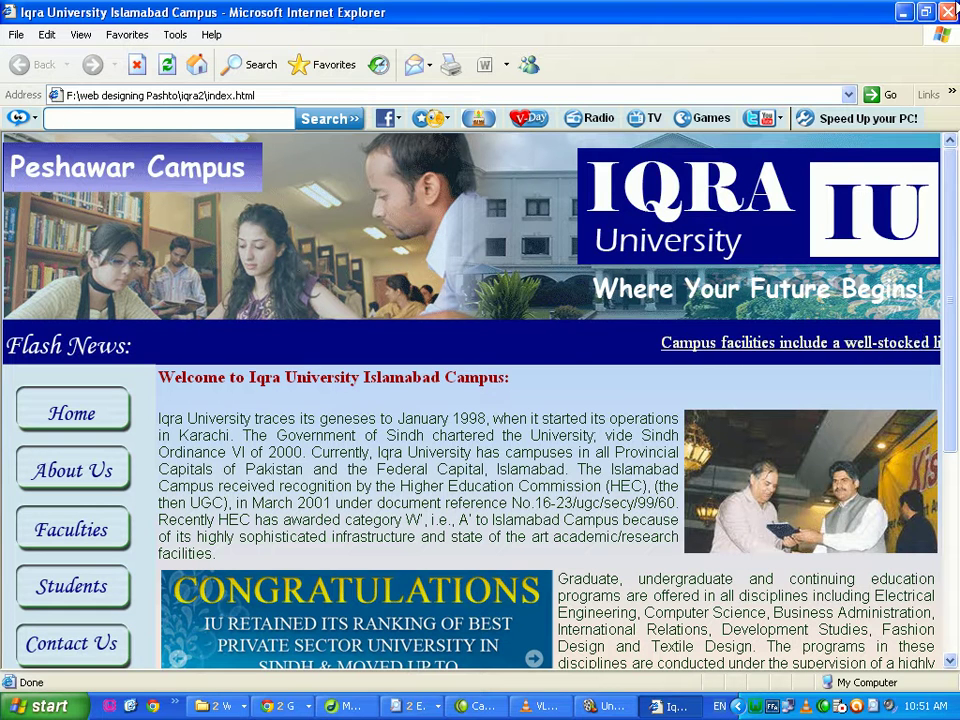
left_click(947, 13)
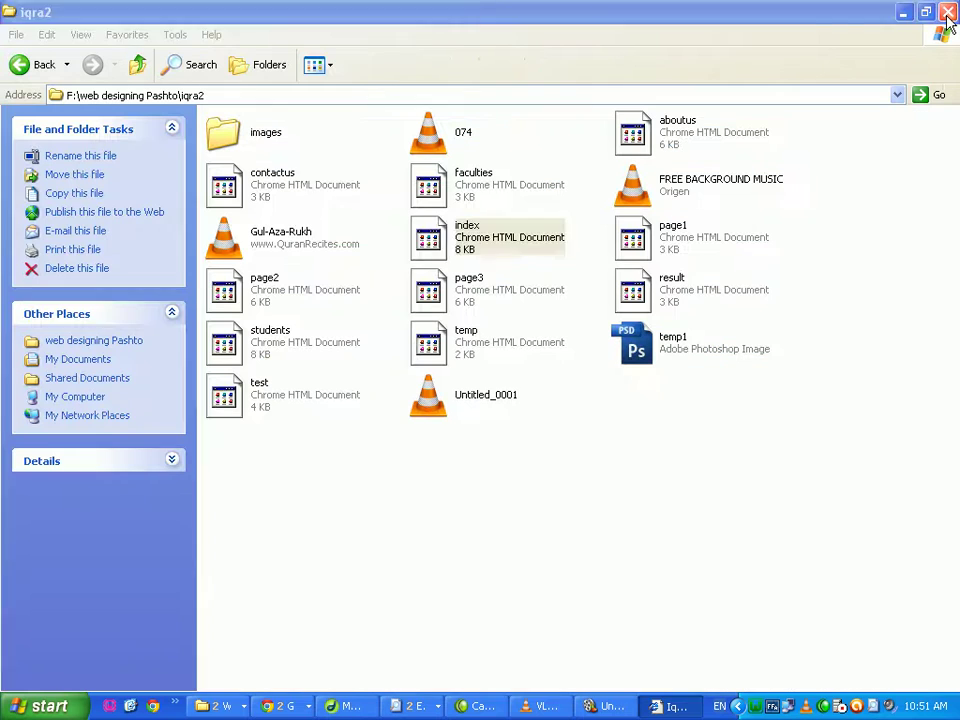
- Switch to Dreamweaver and check the onClick Play Sound behavior on the index page's body
left_click(298, 706)
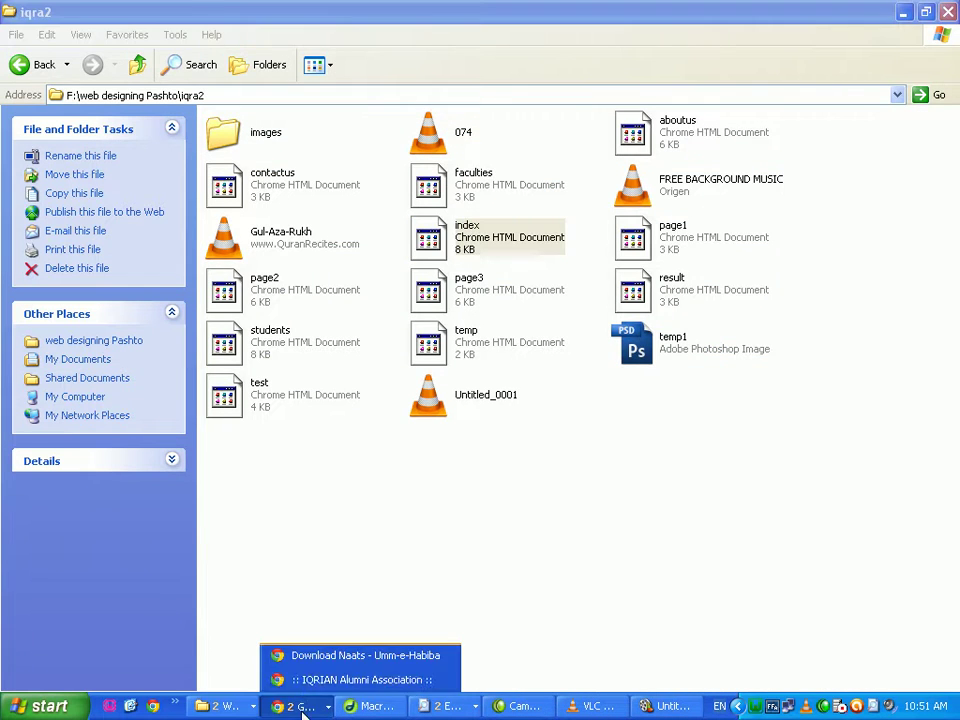
left_click(306, 678)
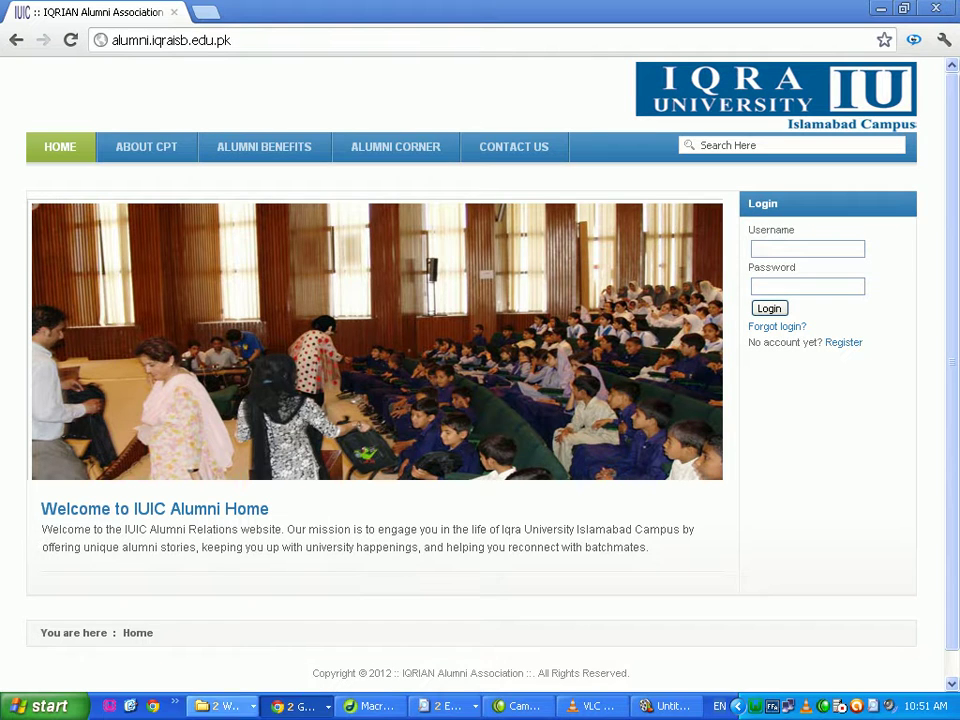
left_click(298, 706)
left_click(241, 710)
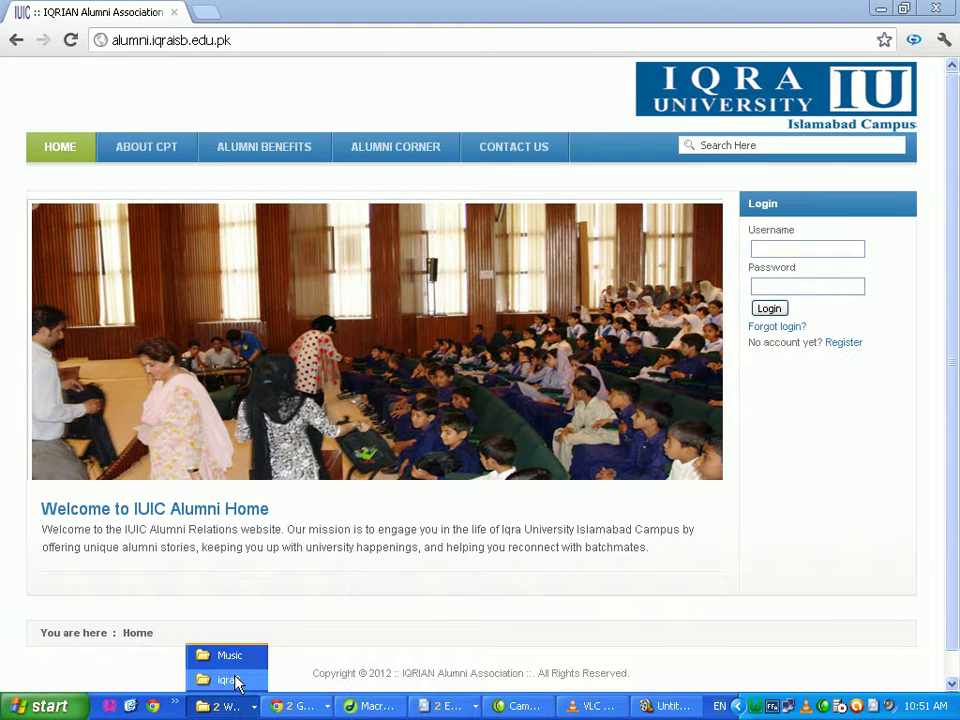
left_click(229, 680)
right_click(428, 252)
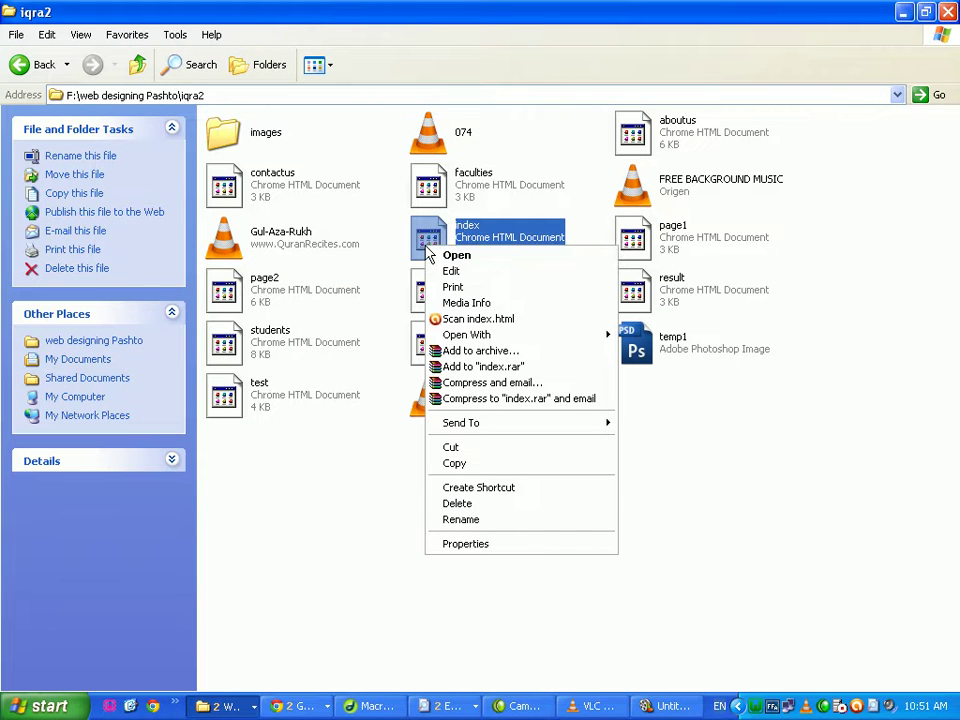
left_click(522, 714)
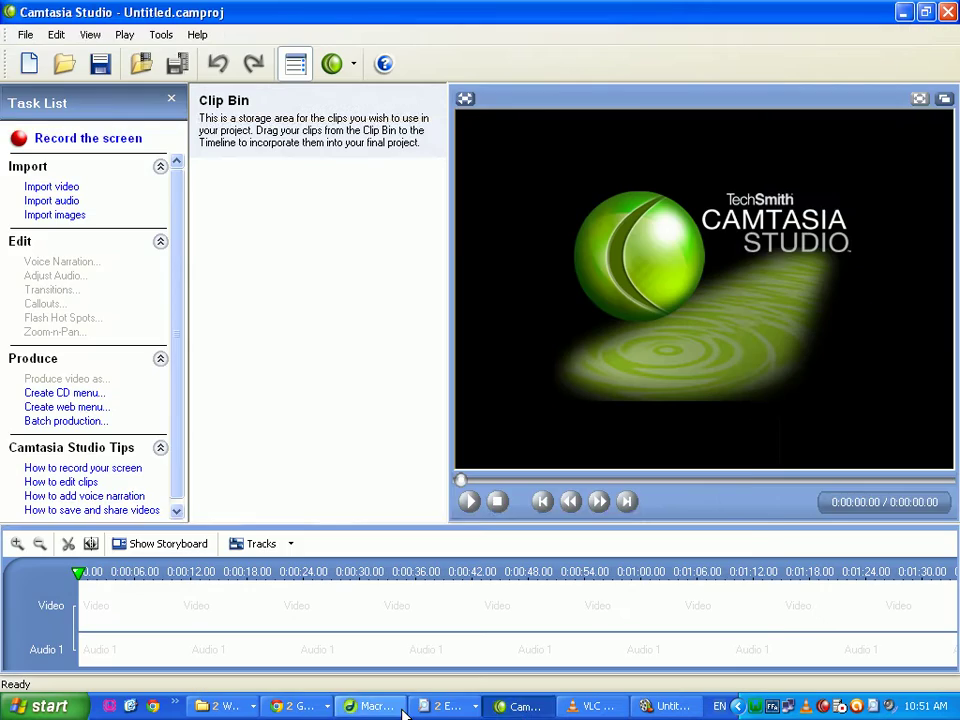
left_click(372, 706)
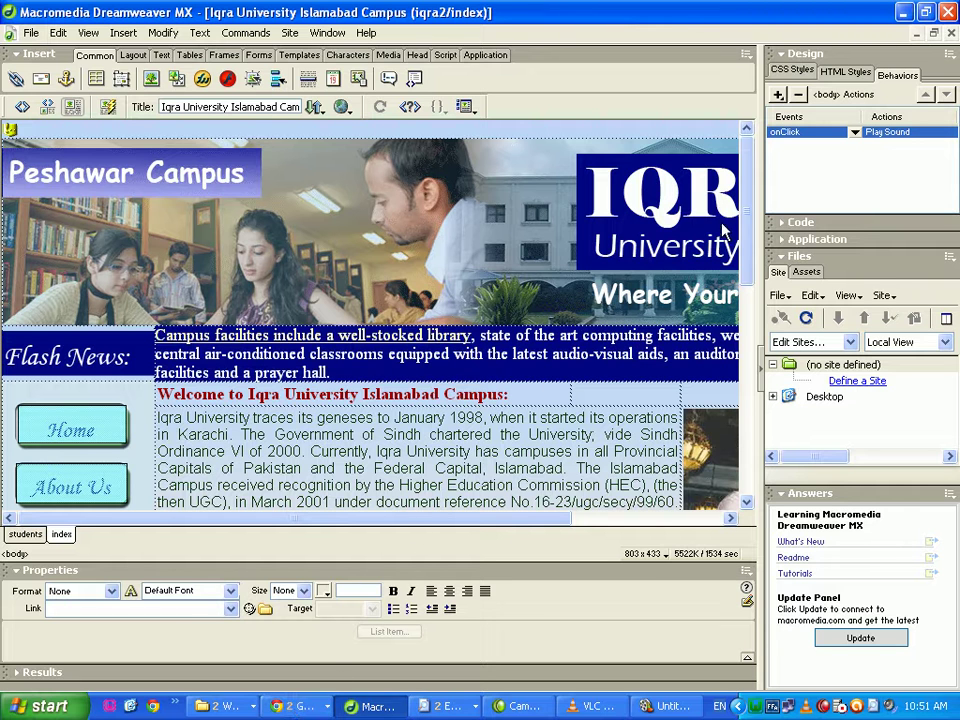
- Switch to the iqra2 folder, open index in Google Chrome to test the sound, and close its tab
left_click(293, 706)
left_click(240, 710)
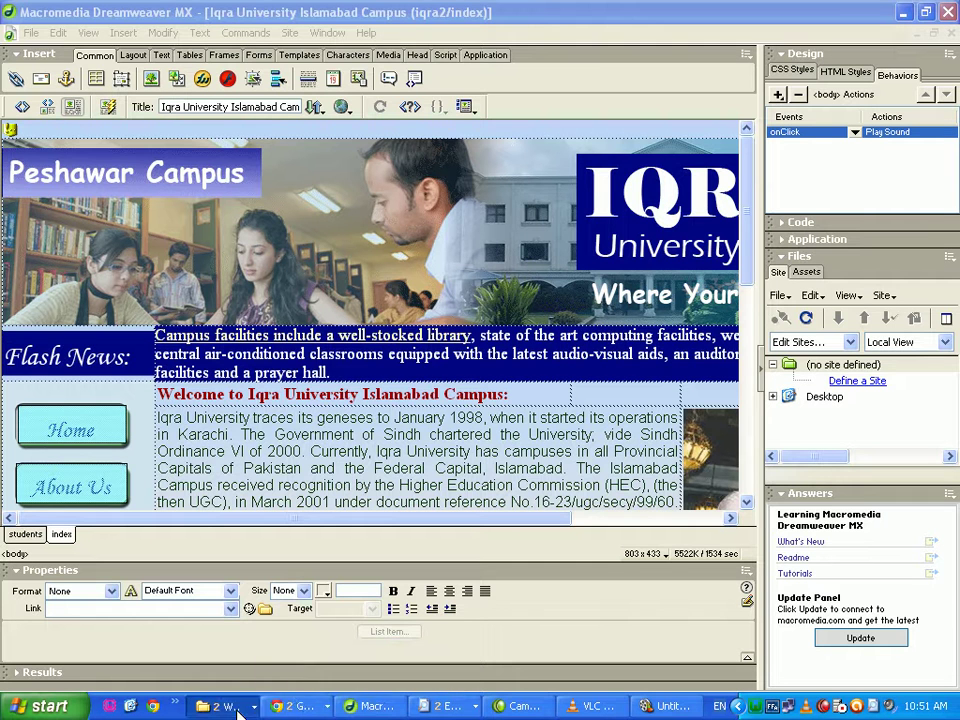
left_click(247, 704)
left_click(248, 684)
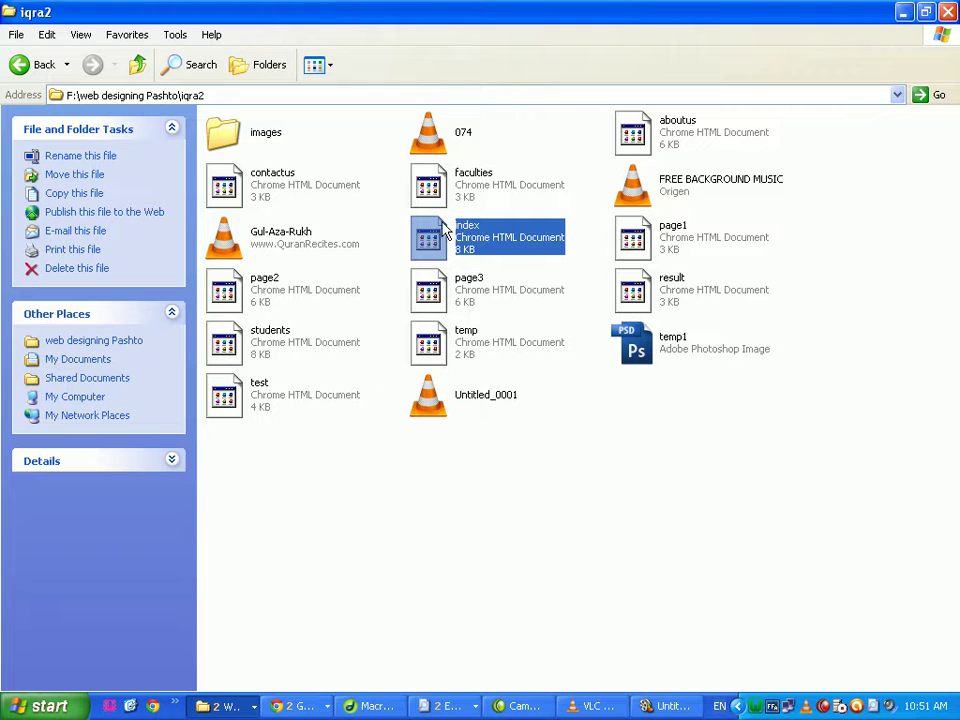
right_click(435, 248)
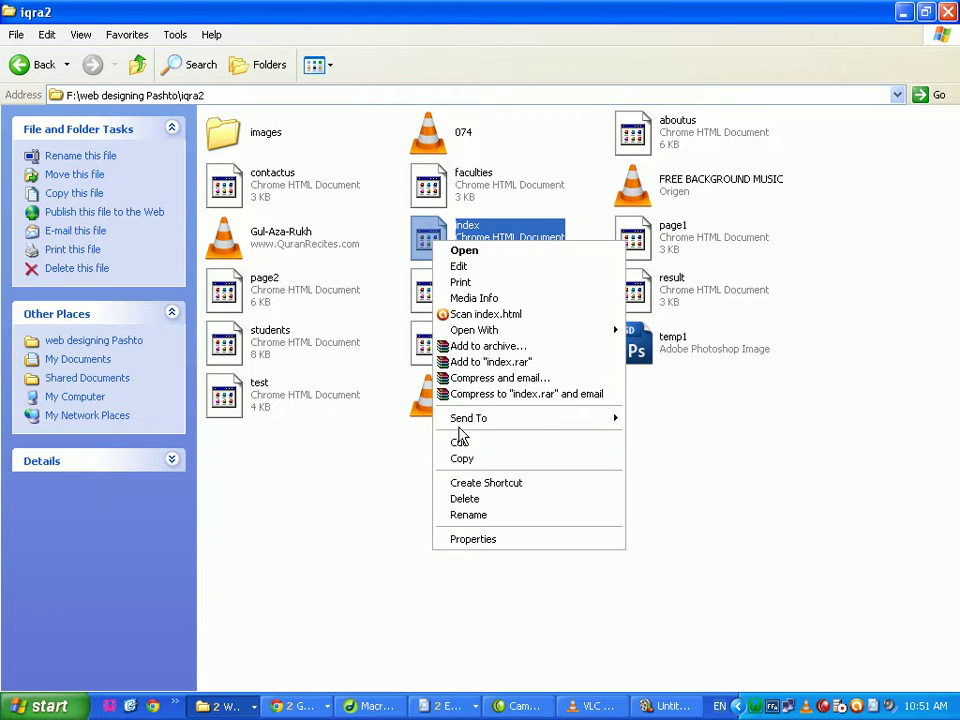
mouse_move(561, 328)
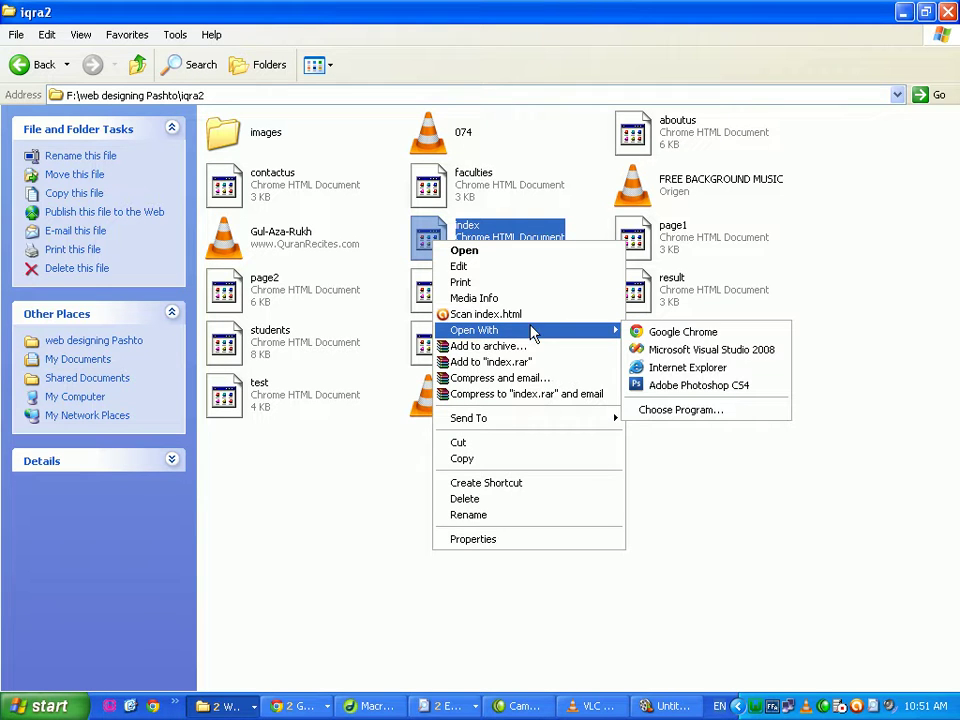
left_click(660, 332)
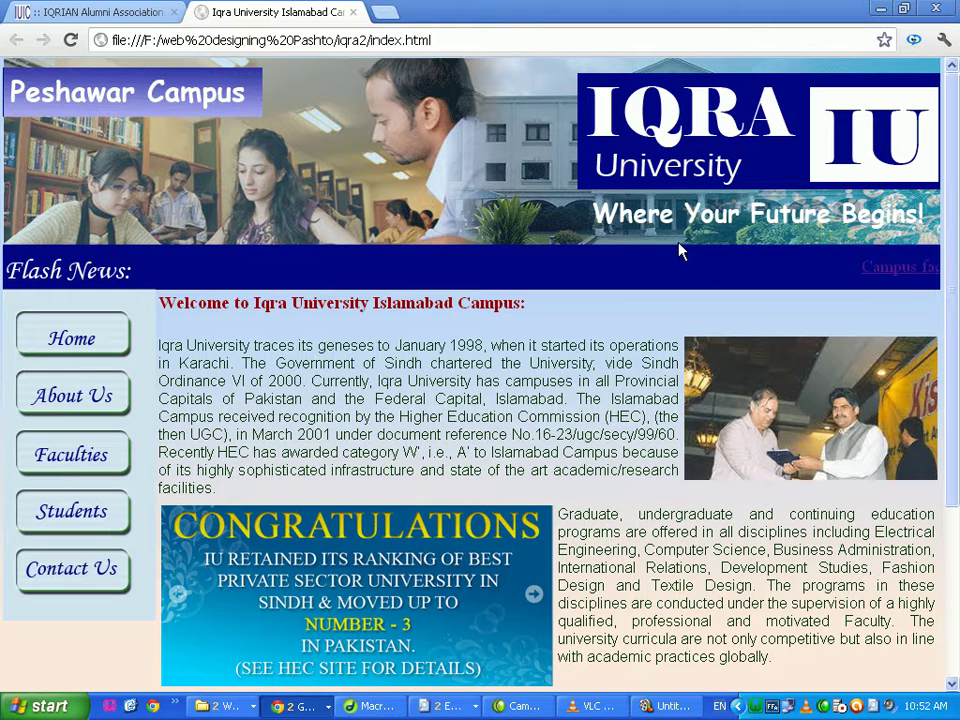
left_click(352, 12)
- Return to the iqra2 folder and open index in Internet Explorer again
left_click(232, 712)
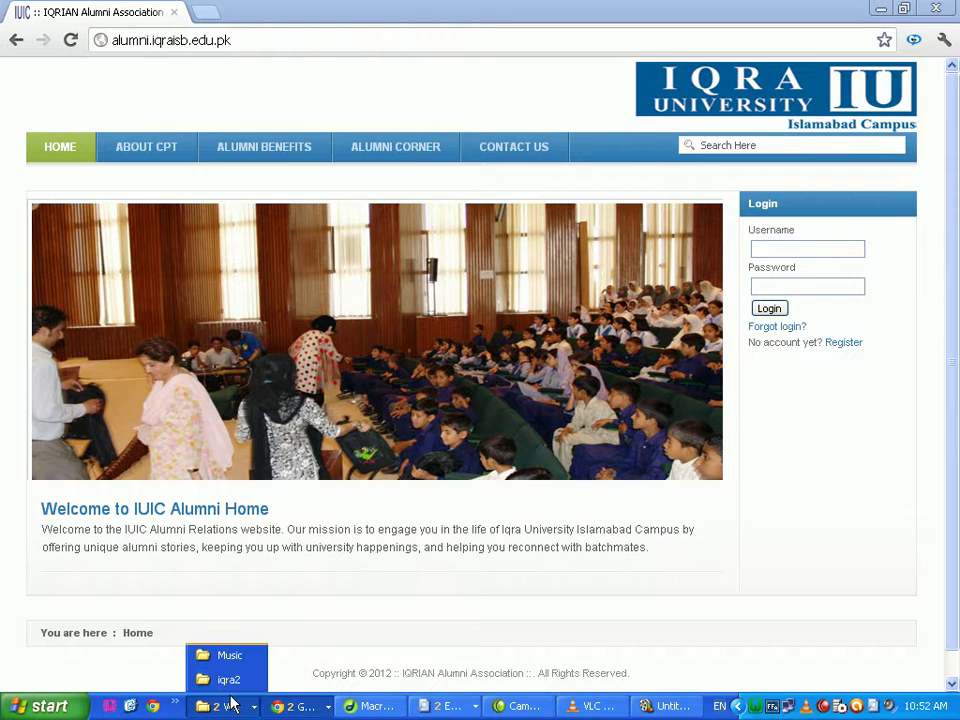
left_click(230, 680)
right_click(432, 249)
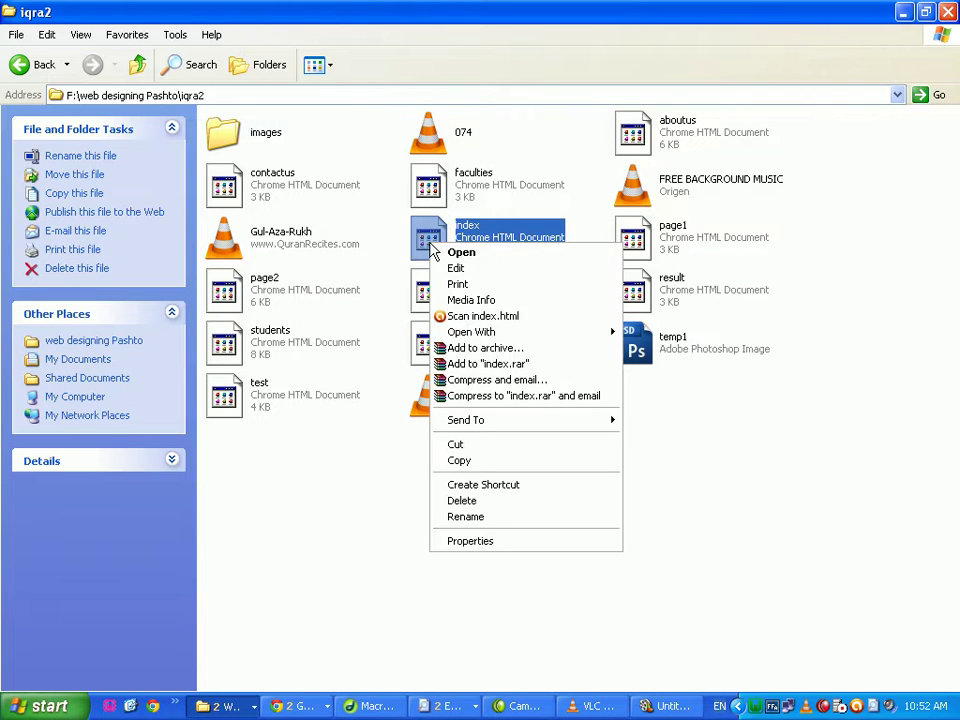
mouse_move(519, 333)
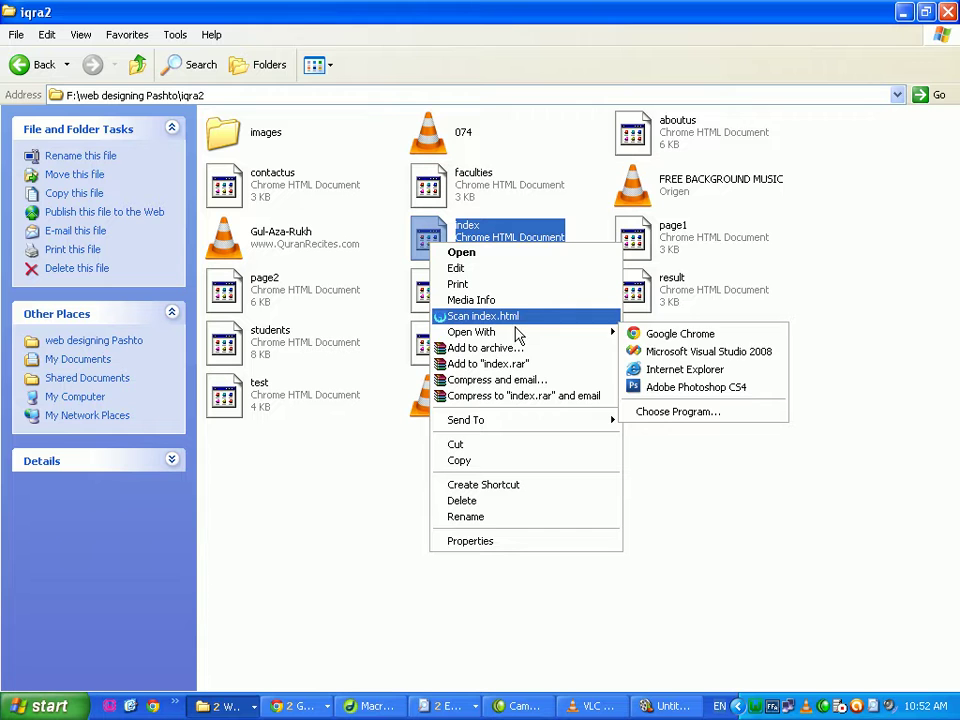
left_click(673, 371)
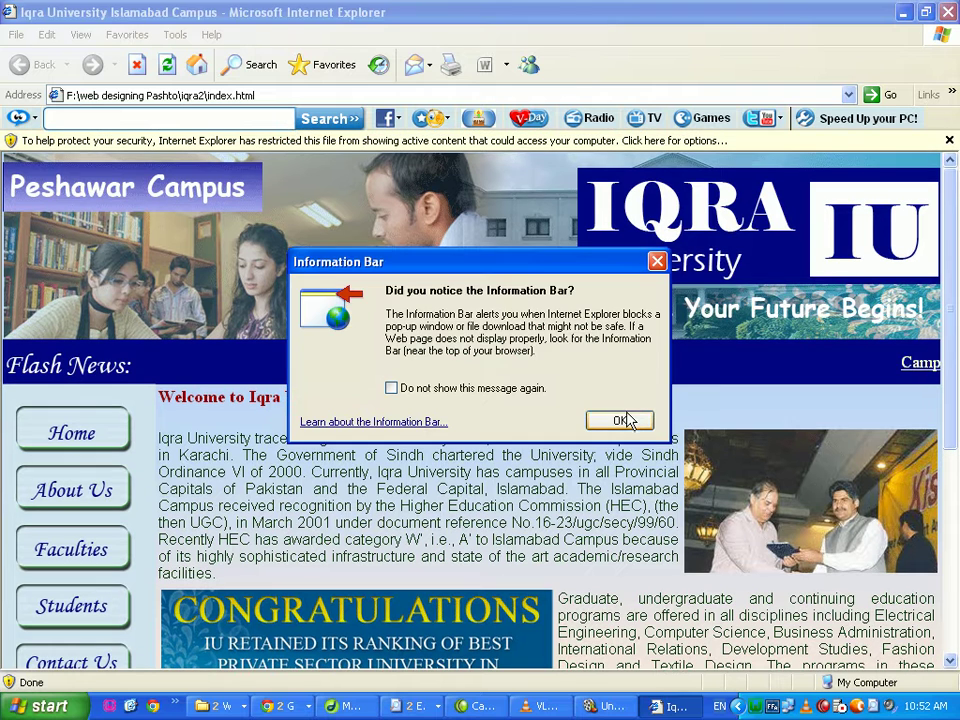
- Dismiss the Information Bar notice, let the index page run its blocked content to test the sound, and close Internet Explorer
left_click(421, 390)
left_click(615, 422)
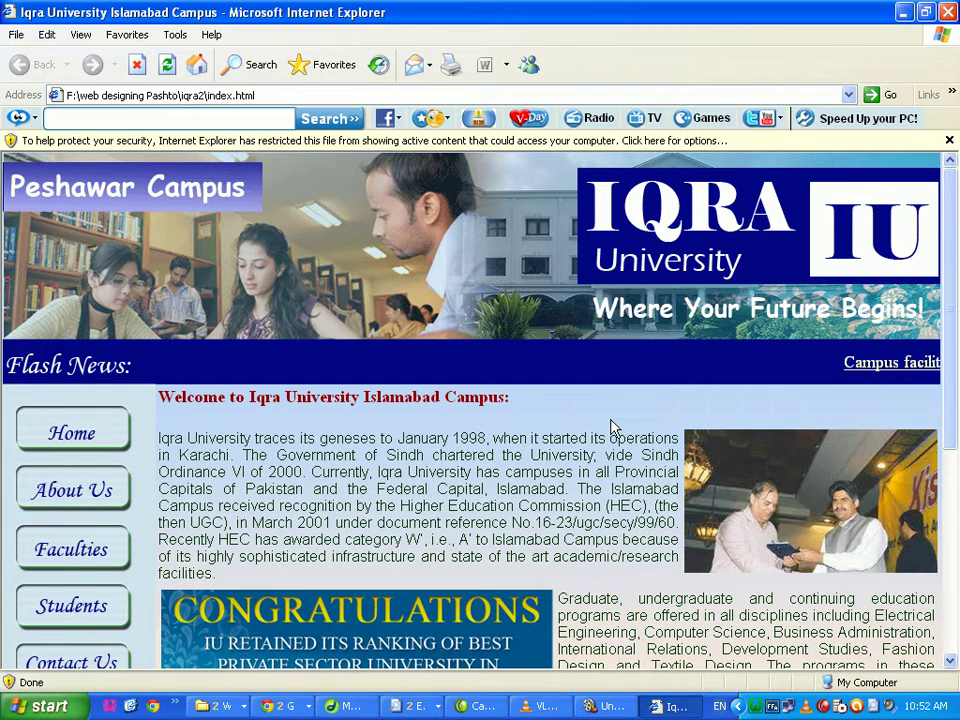
left_click(391, 141)
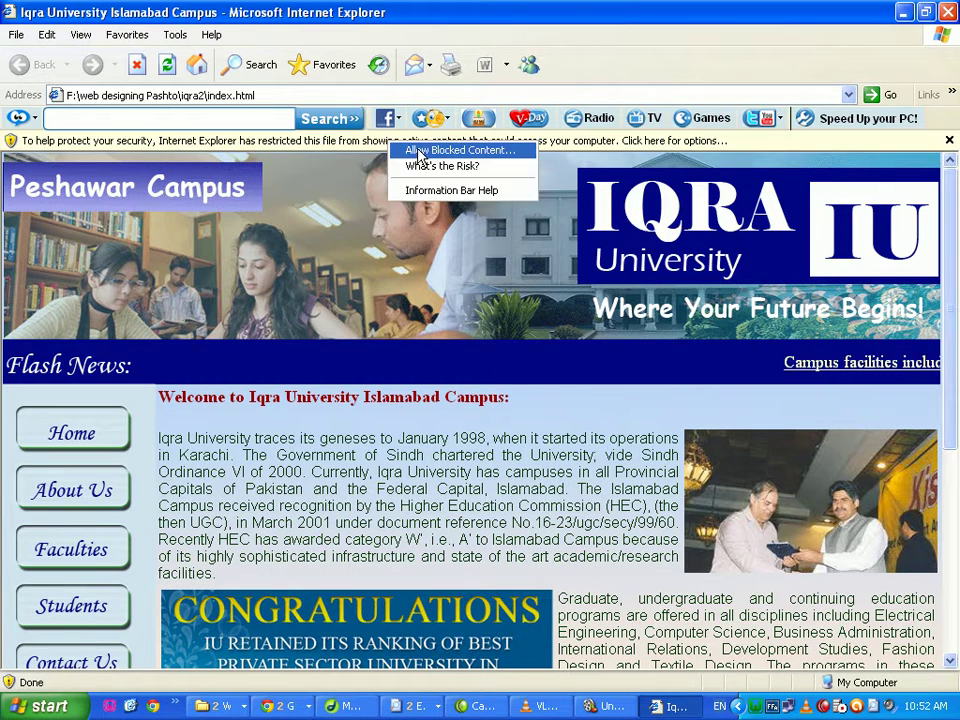
left_click(419, 152)
left_click(445, 415)
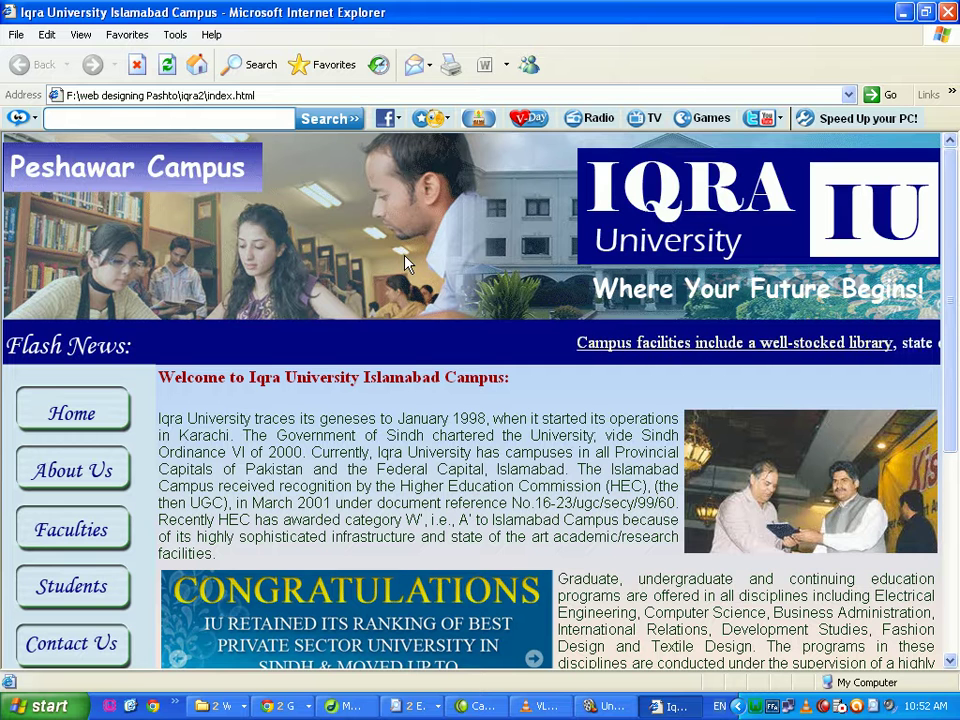
left_click(947, 12)
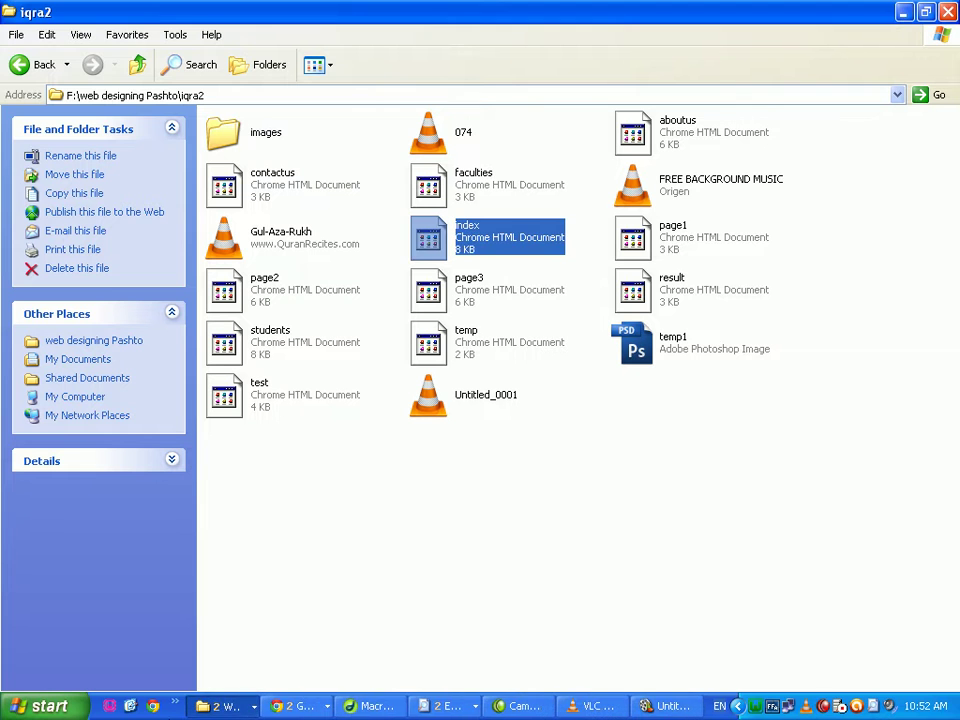
- Launch Netscape Navigator from the desktop and decline making it the default browser
left_click(130, 706)
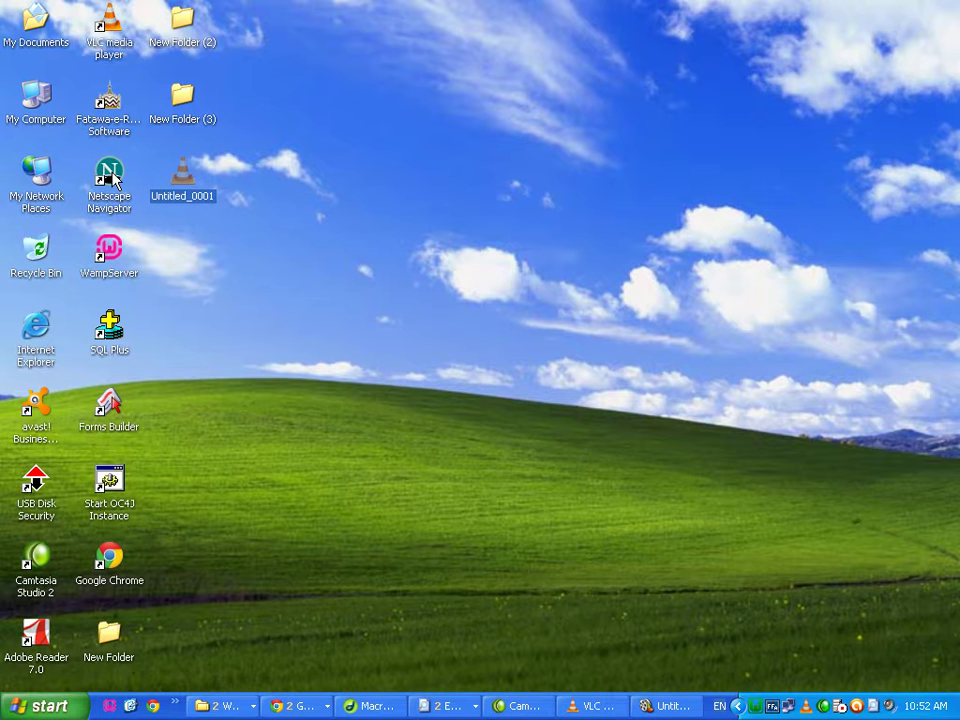
left_click(112, 178)
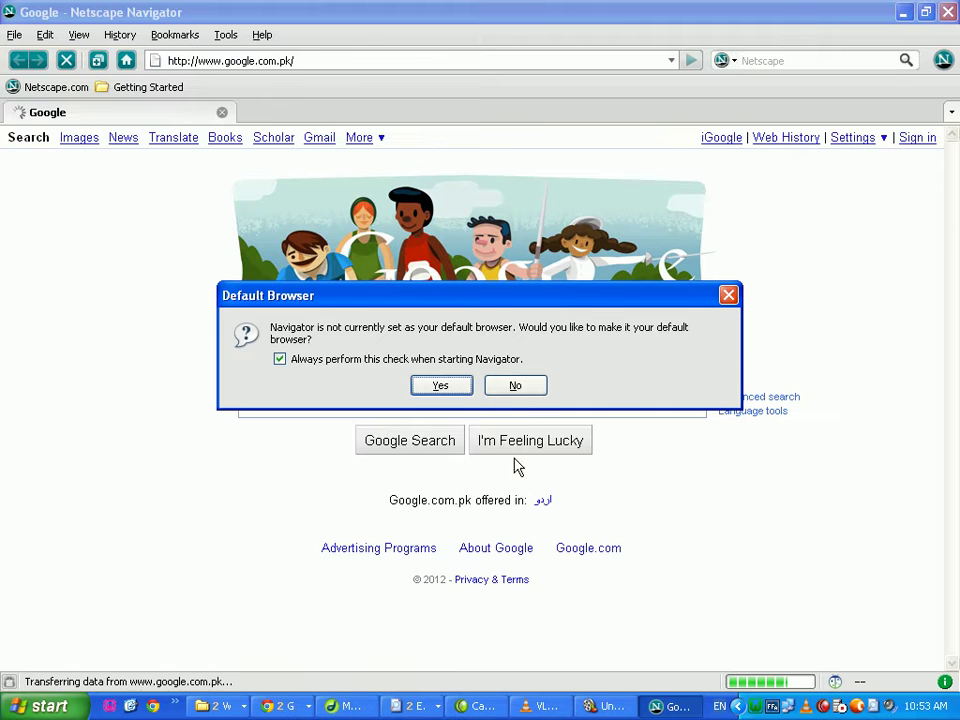
left_click(515, 386)
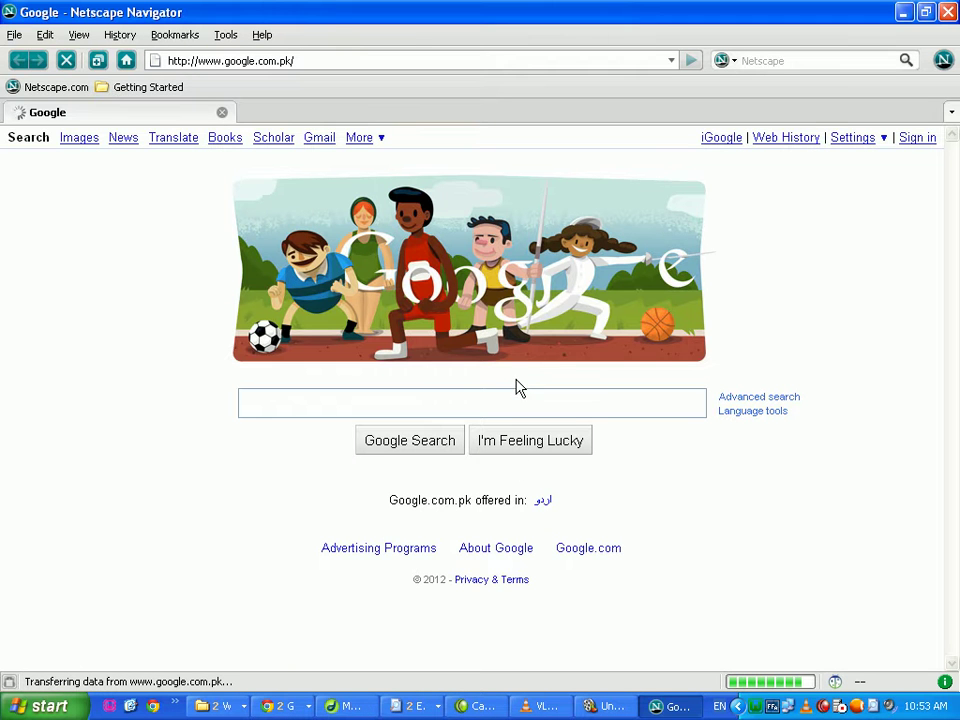
- Open index from the iqra2 folder inside web designing Pashto on Data (F:) in Netscape Navigator to test the sound
left_click(24, 36)
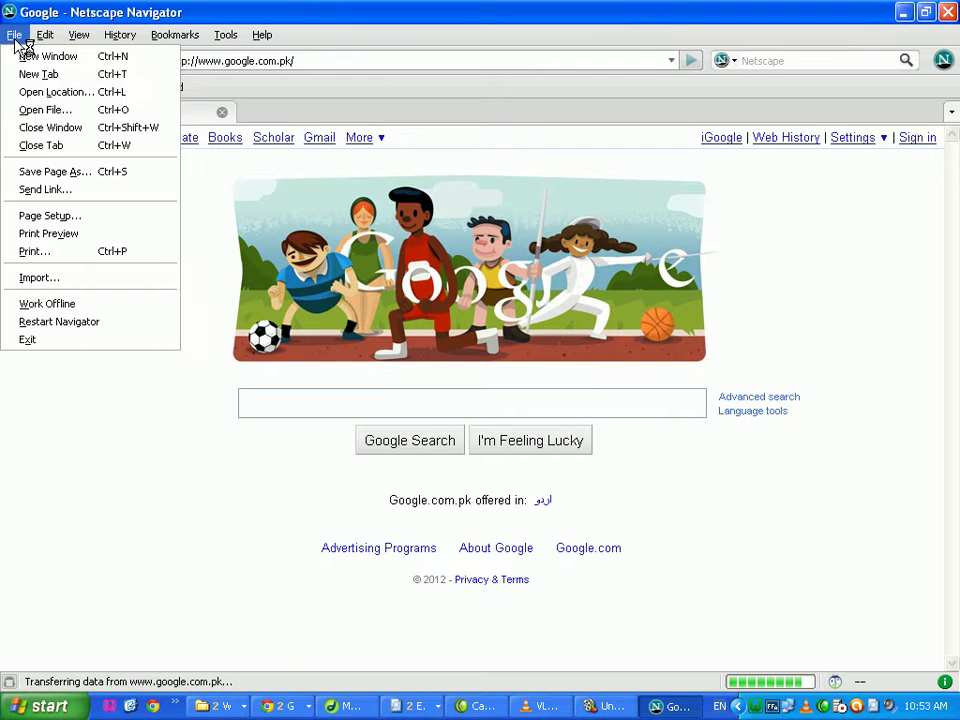
left_click(58, 110)
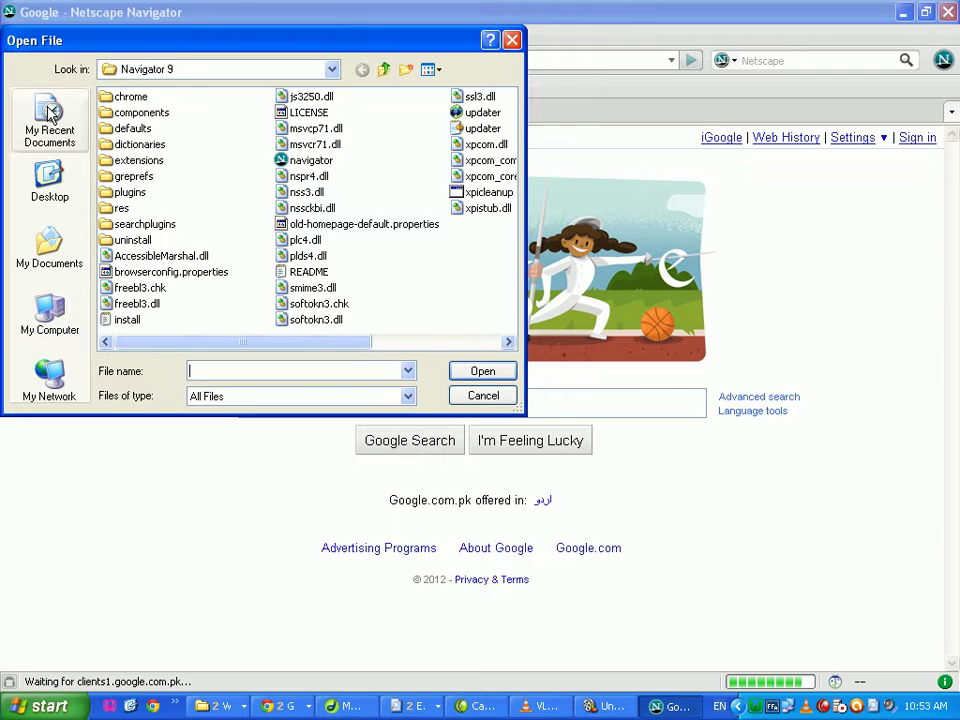
left_click(50, 312)
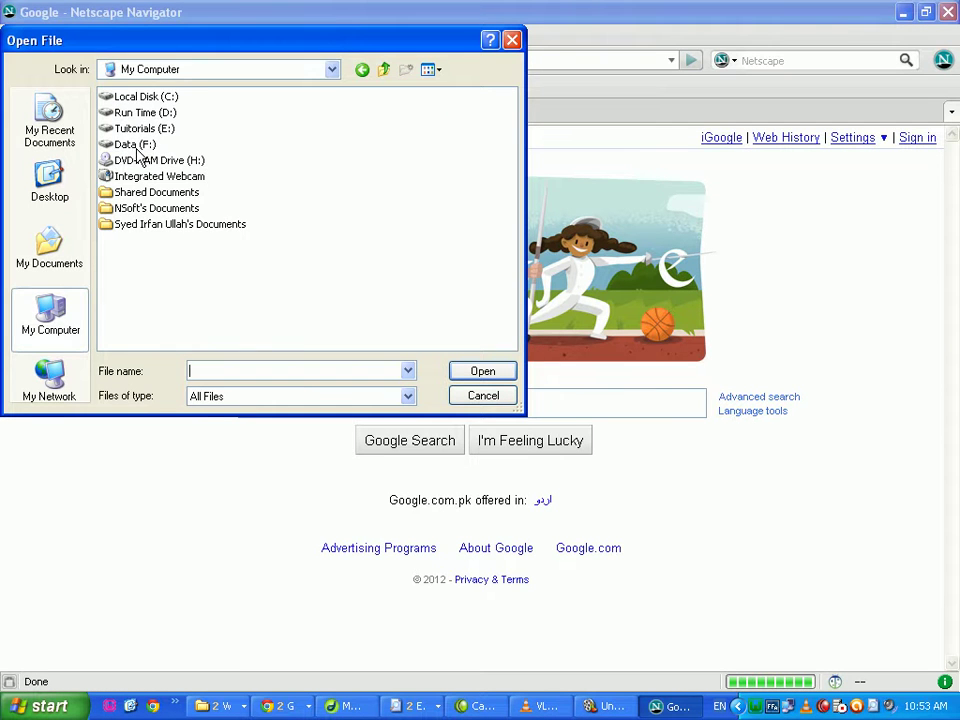
double_click(134, 145)
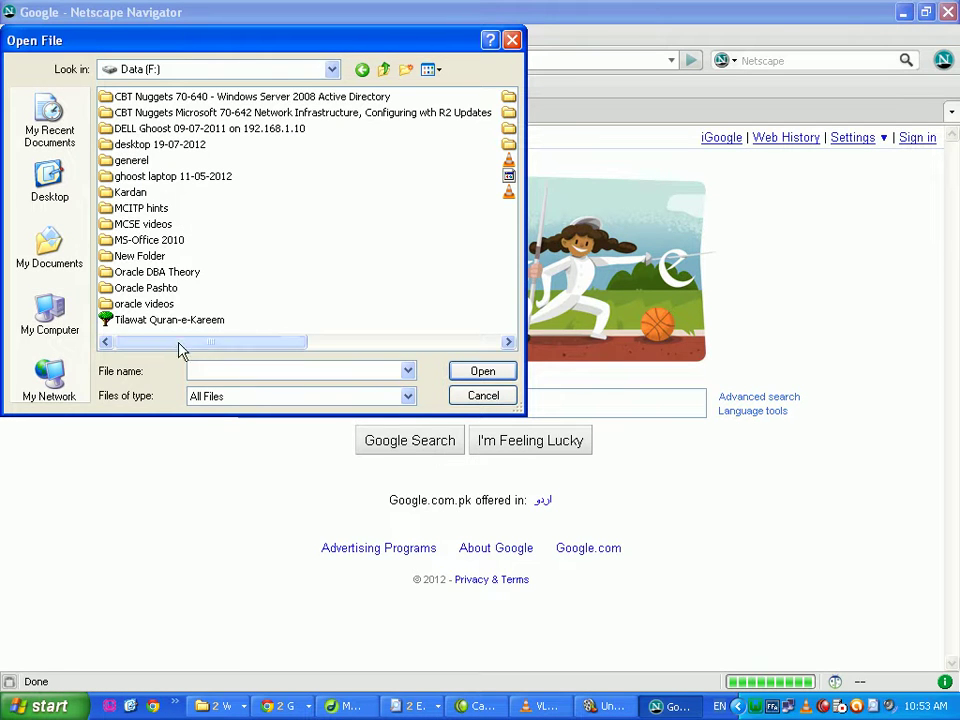
left_click_drag(180, 342, 411, 355)
double_click(177, 130)
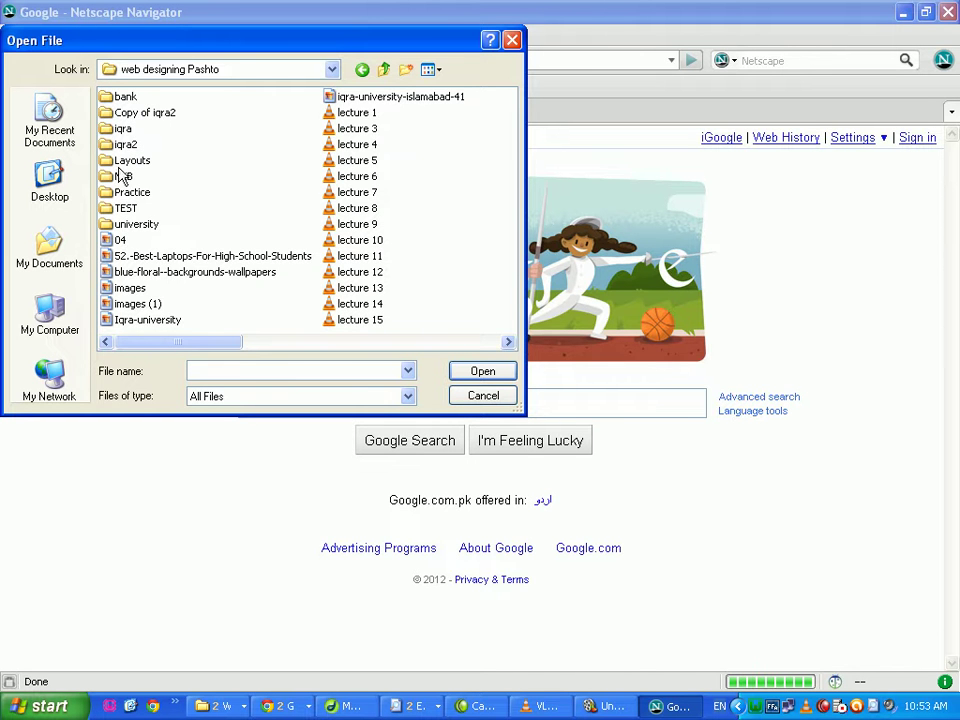
double_click(118, 145)
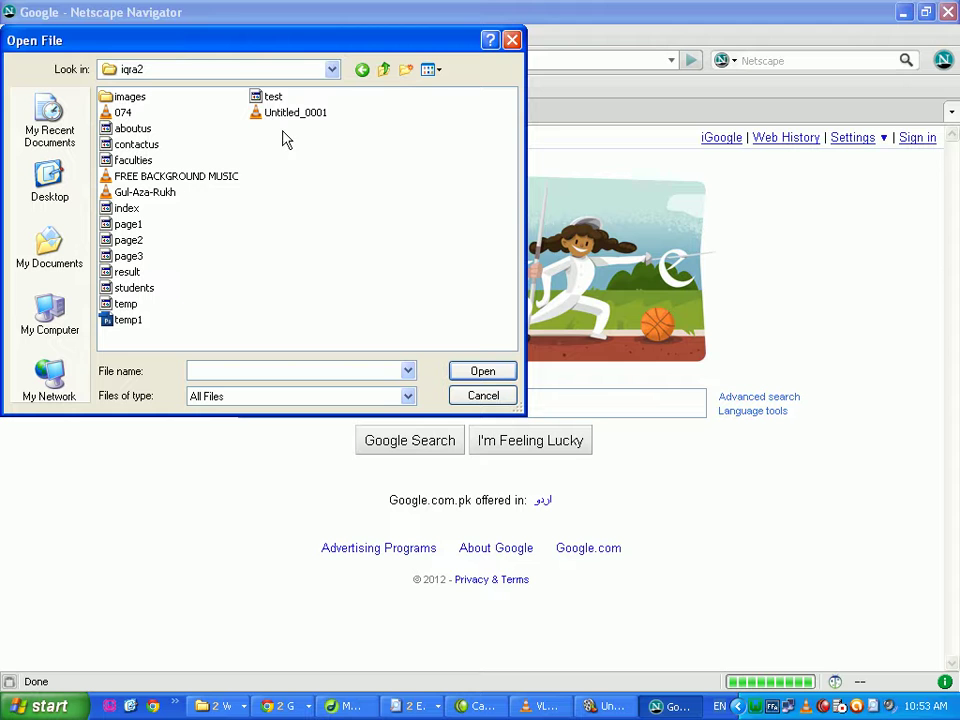
left_click(134, 212)
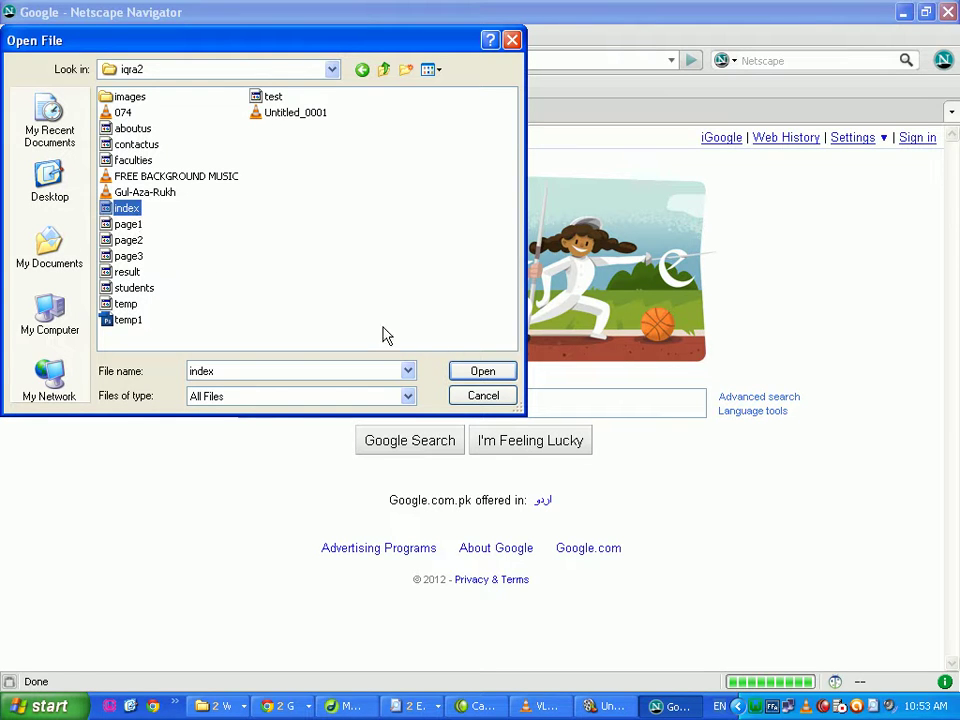
left_click(487, 373)
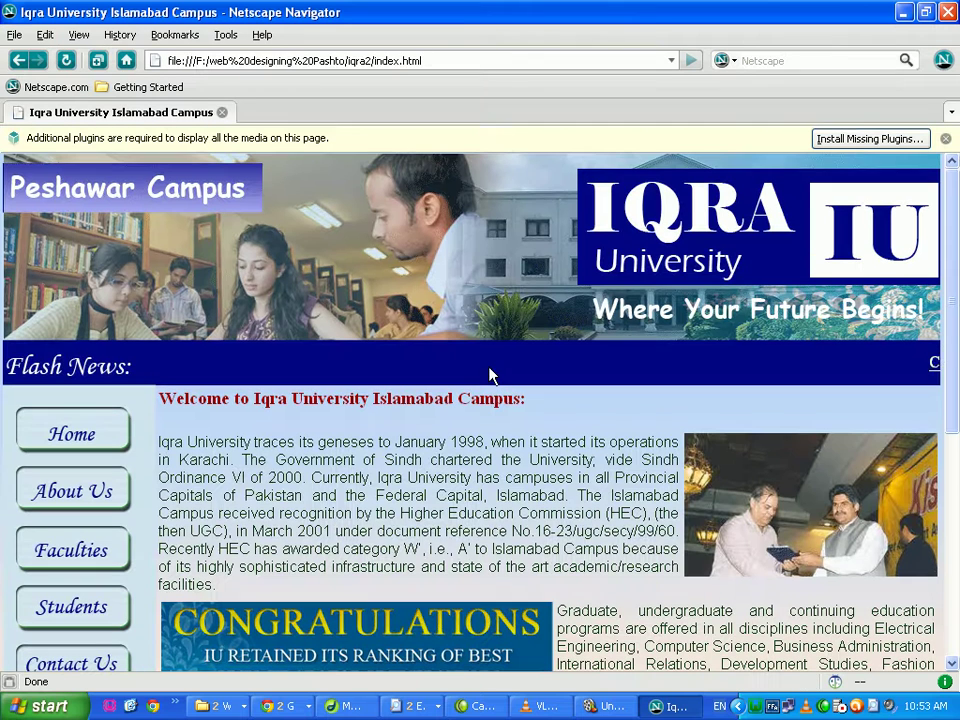
- Try to install the page's missing plugins, finish the Plugin Finder Service, and close Netscape Navigator
left_click(870, 139)
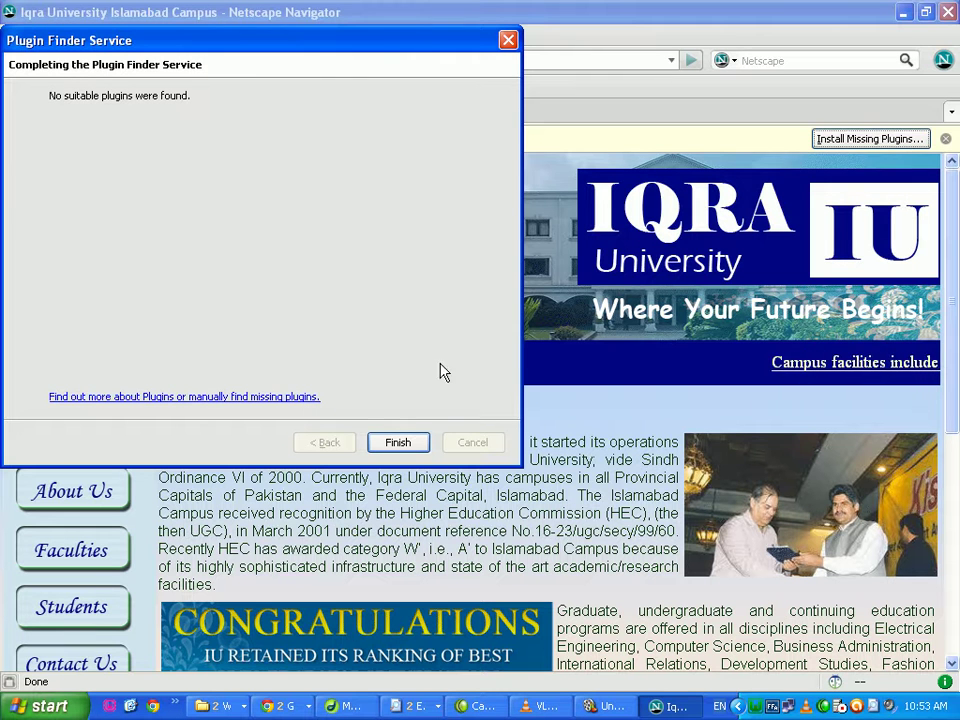
left_click(399, 445)
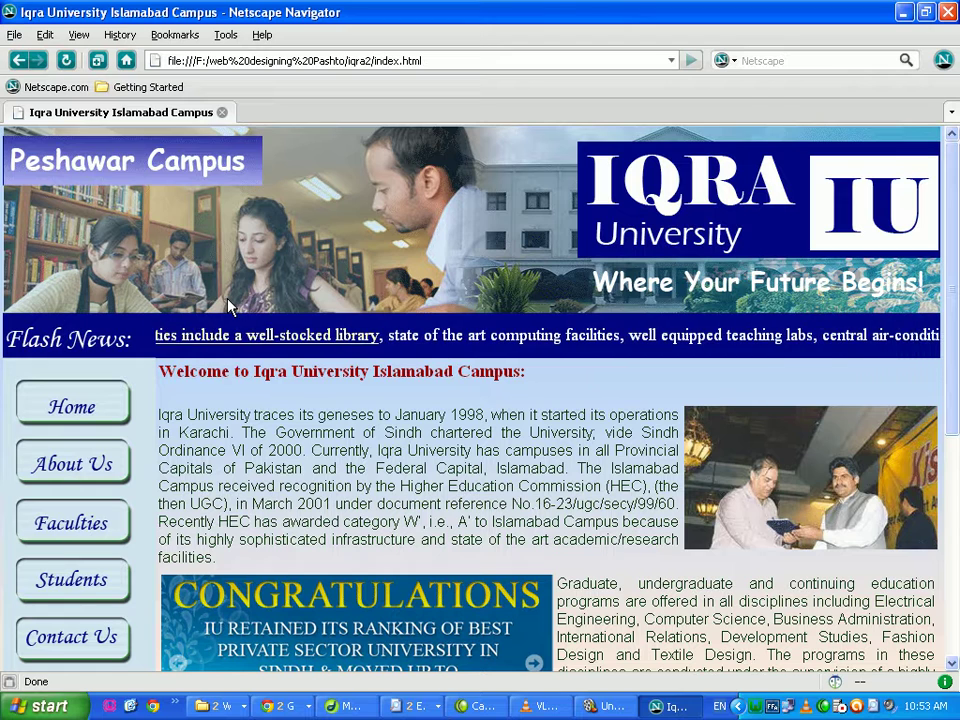
key("alt+F4")
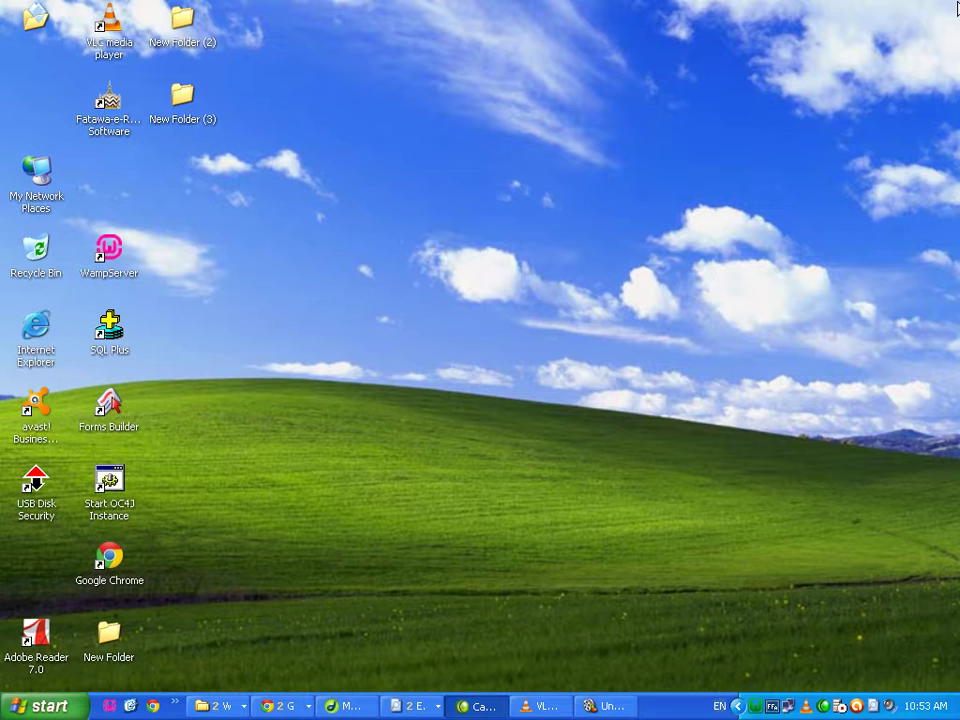
- Switch to Dreamweaver and add a Popup Message behavior to the body reading "This web site is only for Muslims"
left_click(378, 706)
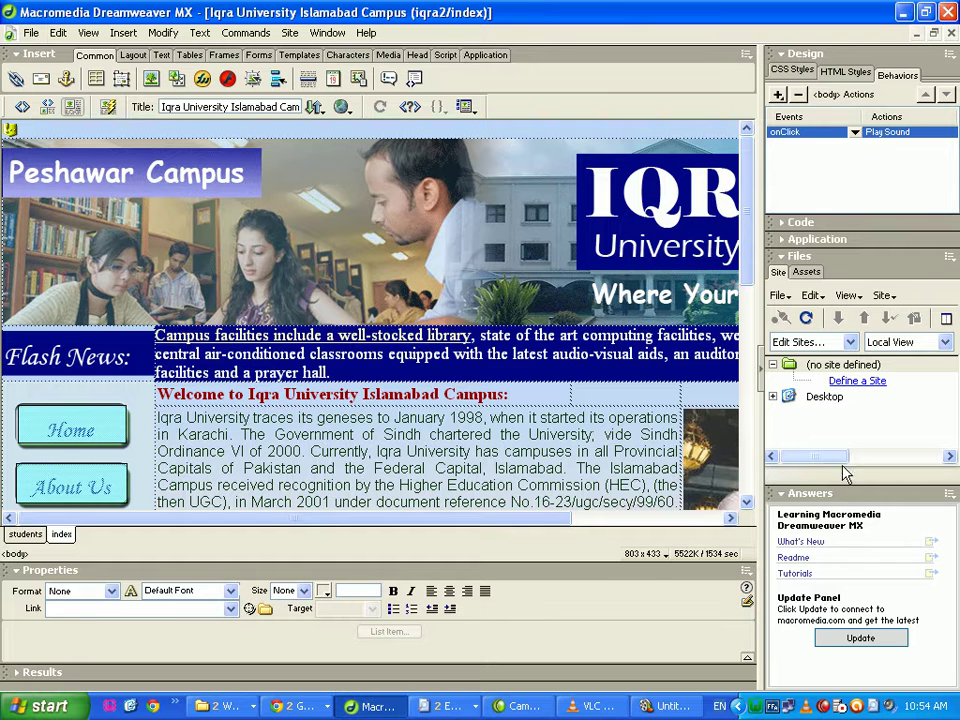
left_click(778, 94)
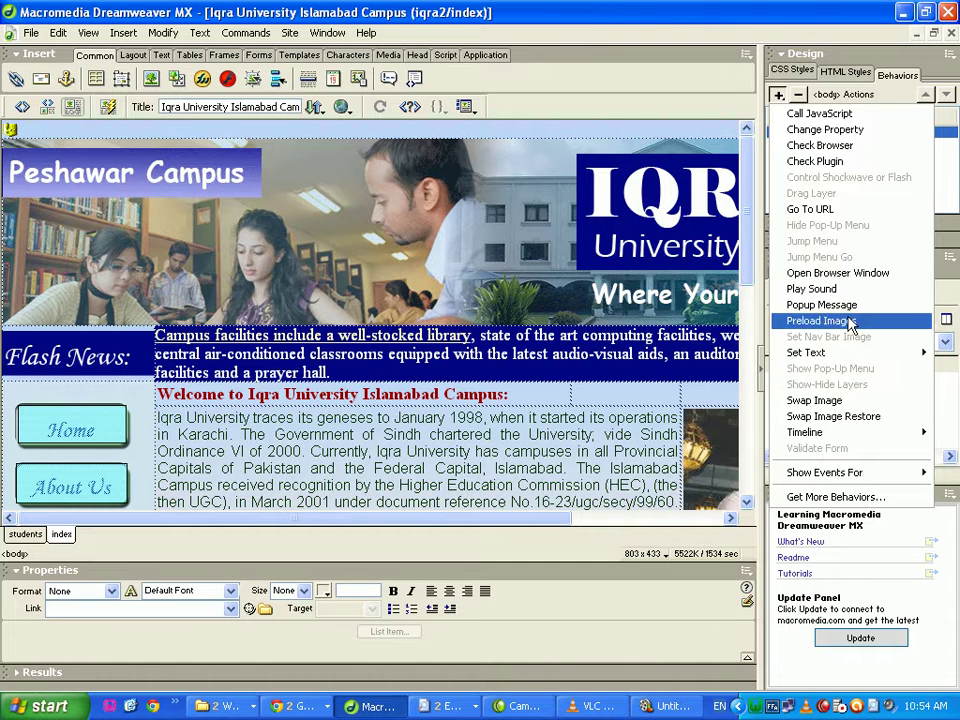
left_click(821, 305)
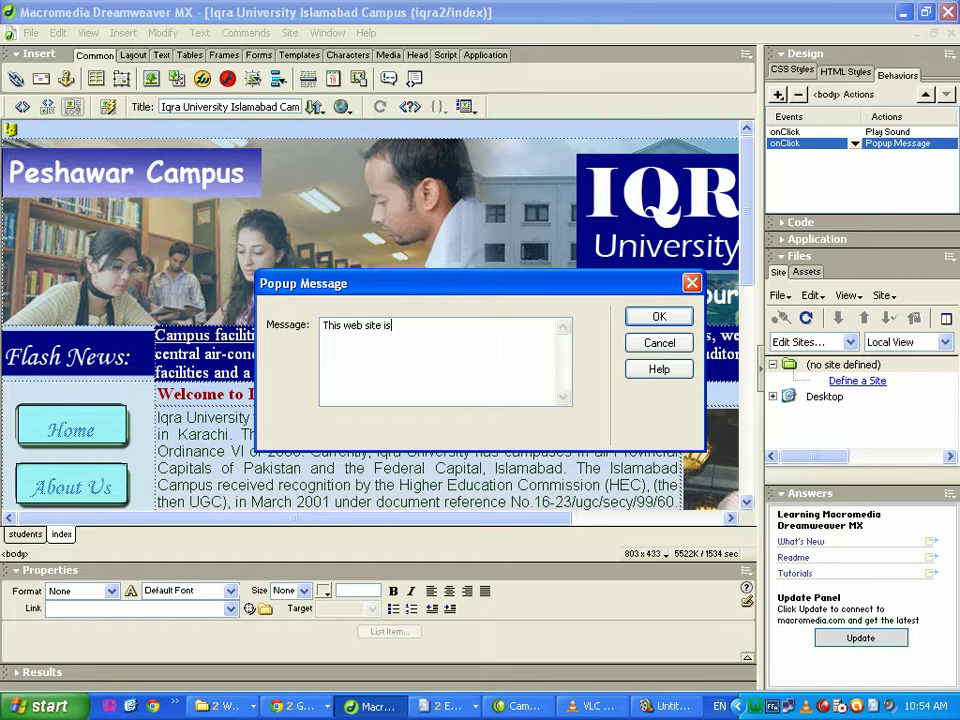
type("only for Muslims")
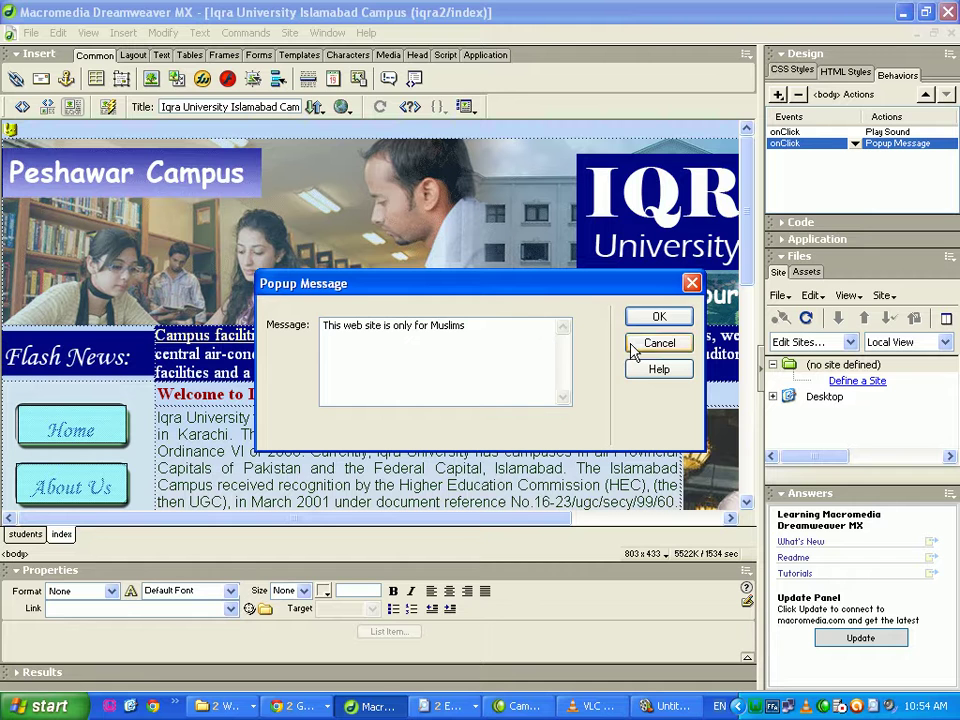
left_click(675, 321)
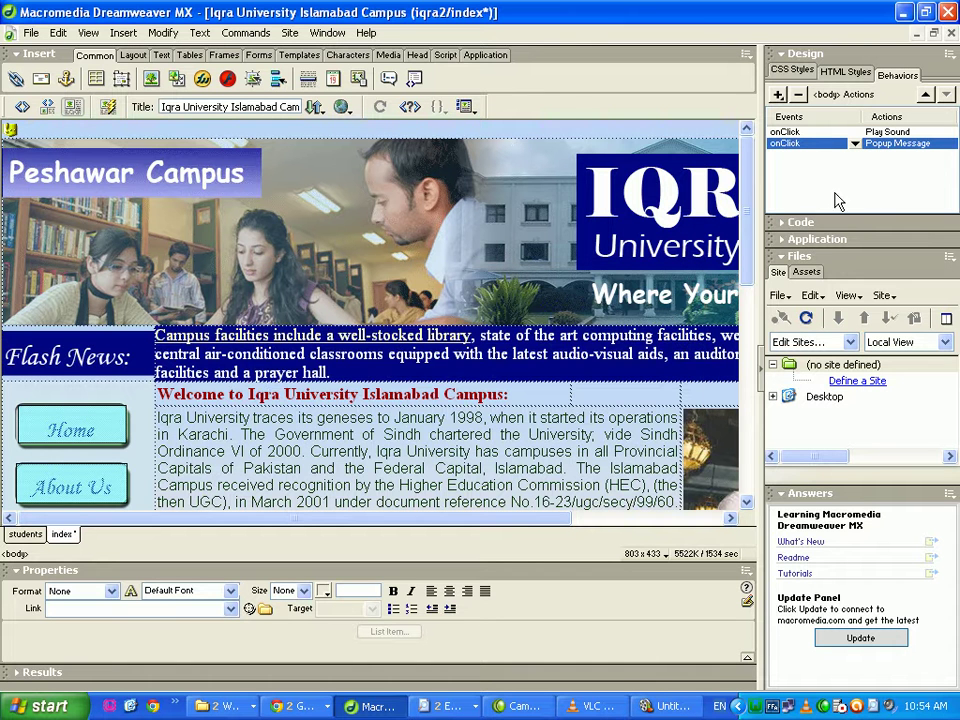
- Set the Popup Message behavior's event to onLoad and save the index page
left_click(856, 144)
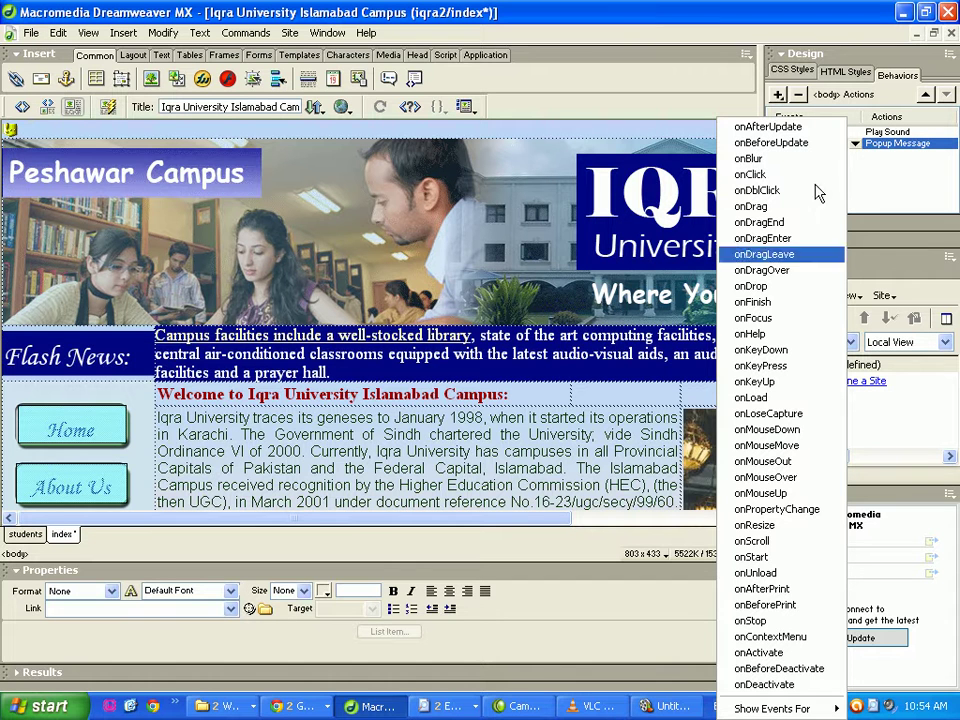
left_click(745, 397)
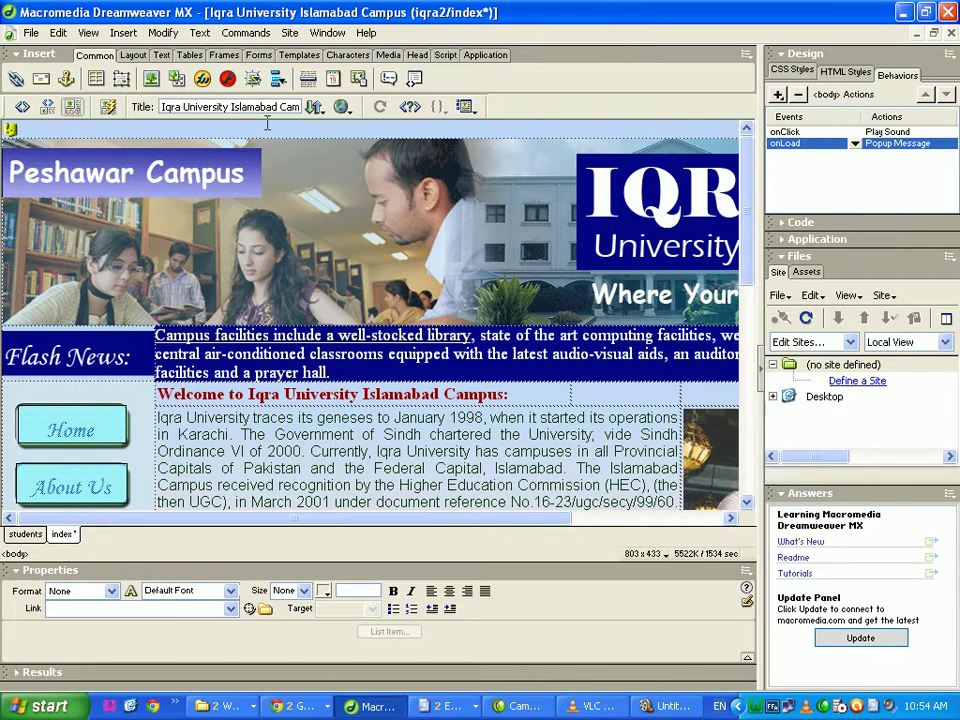
left_click(29, 33)
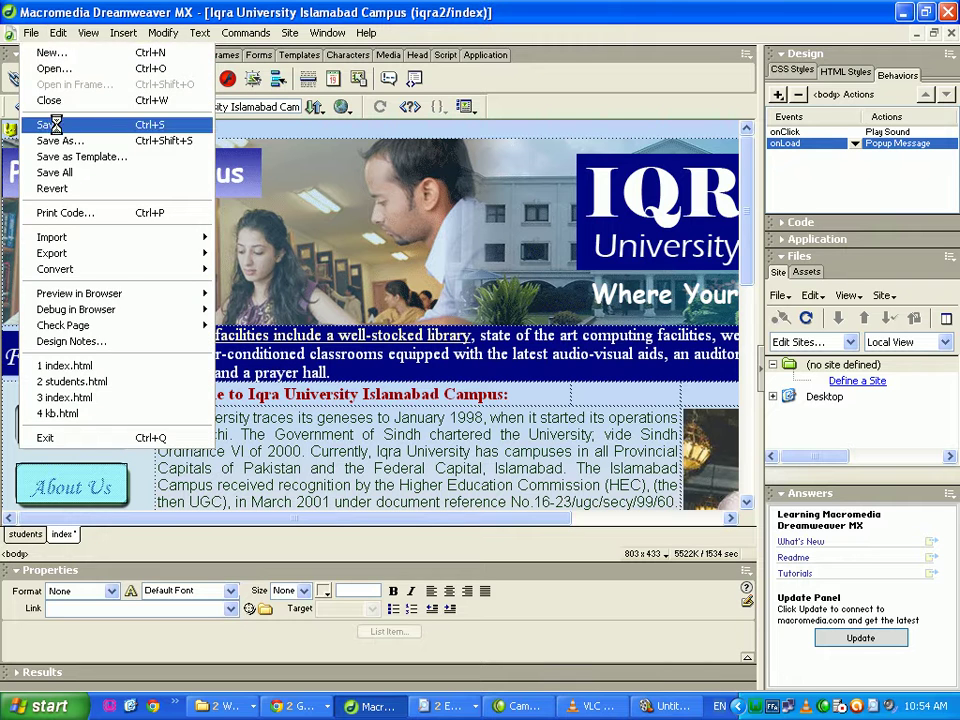
left_click(45, 124)
- Switch to the iqra2 folder, open index in Google Chrome to test the popup message, dismiss it, and close the page's tab
left_click(305, 708)
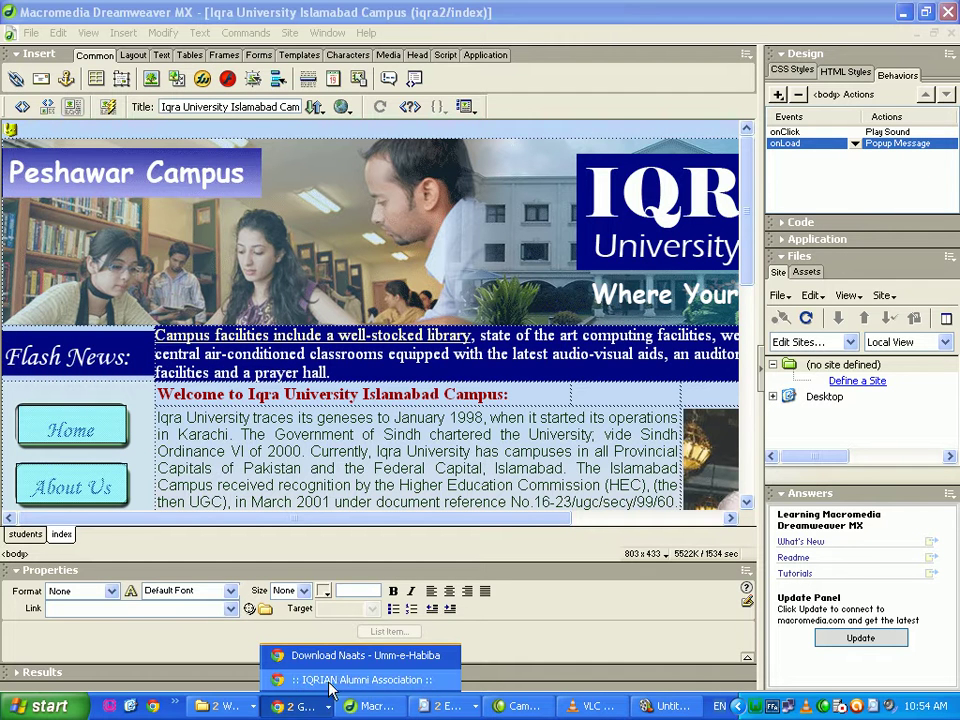
left_click(321, 680)
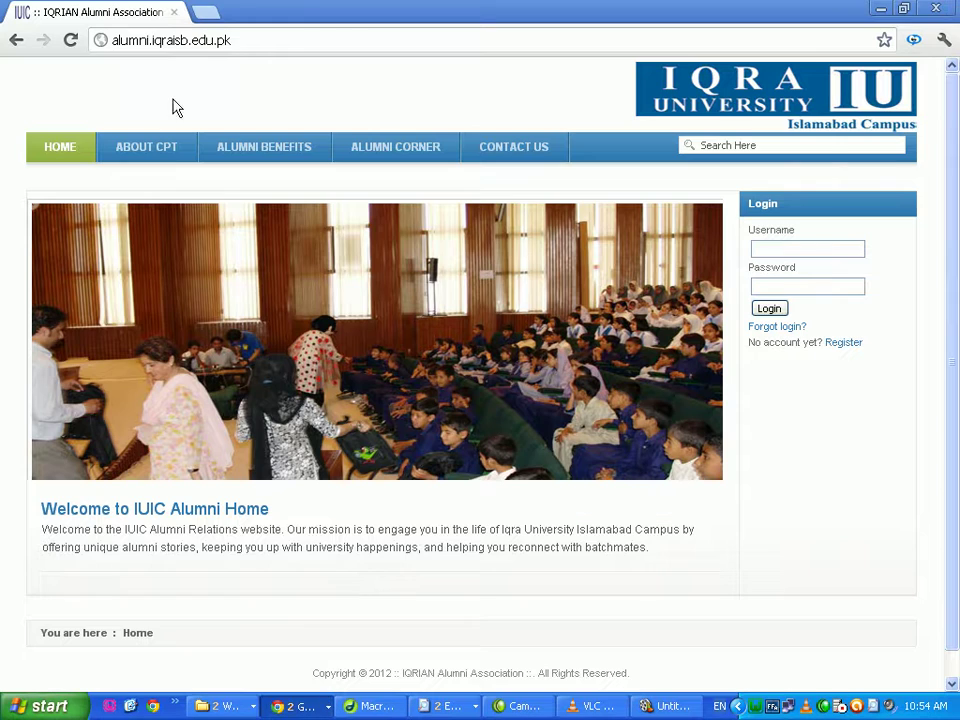
left_click(222, 706)
left_click(231, 674)
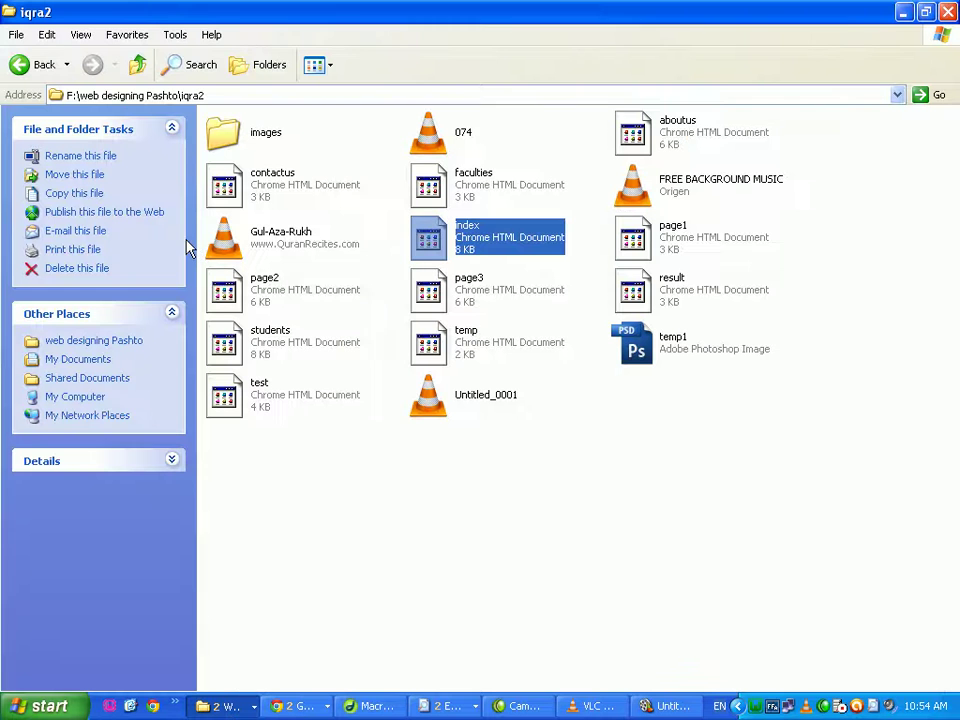
right_click(432, 243)
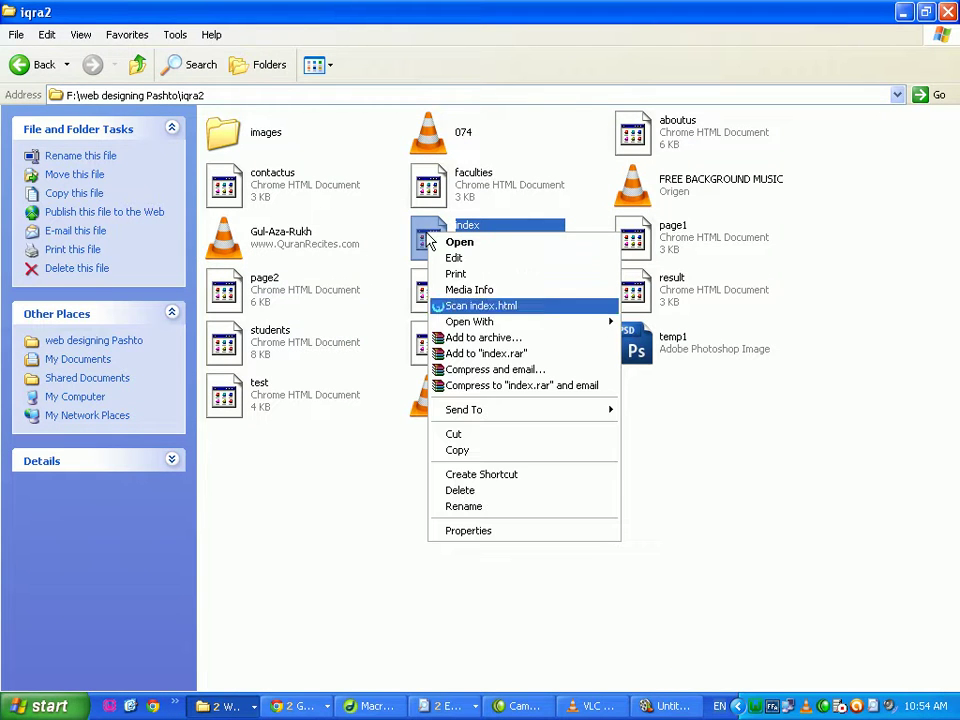
mouse_move(490, 322)
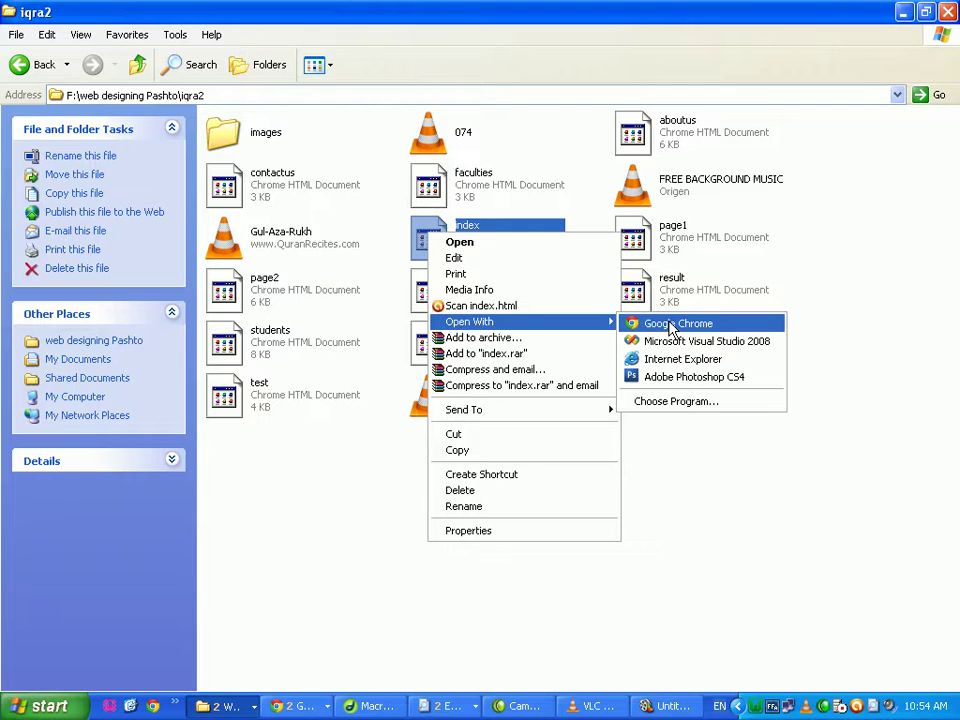
left_click(628, 325)
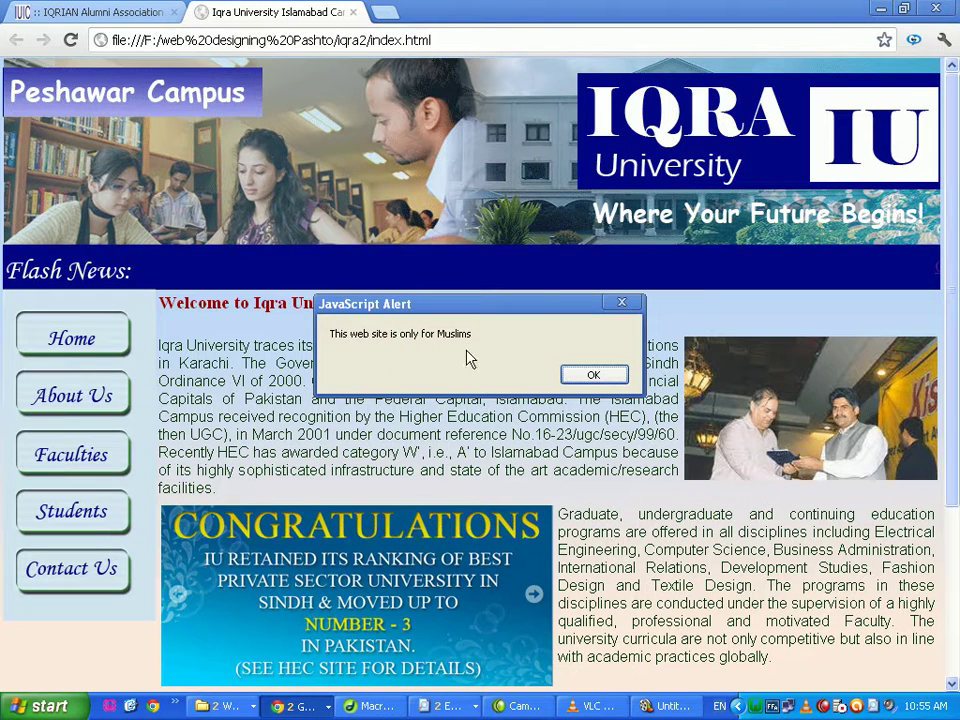
left_click(593, 375)
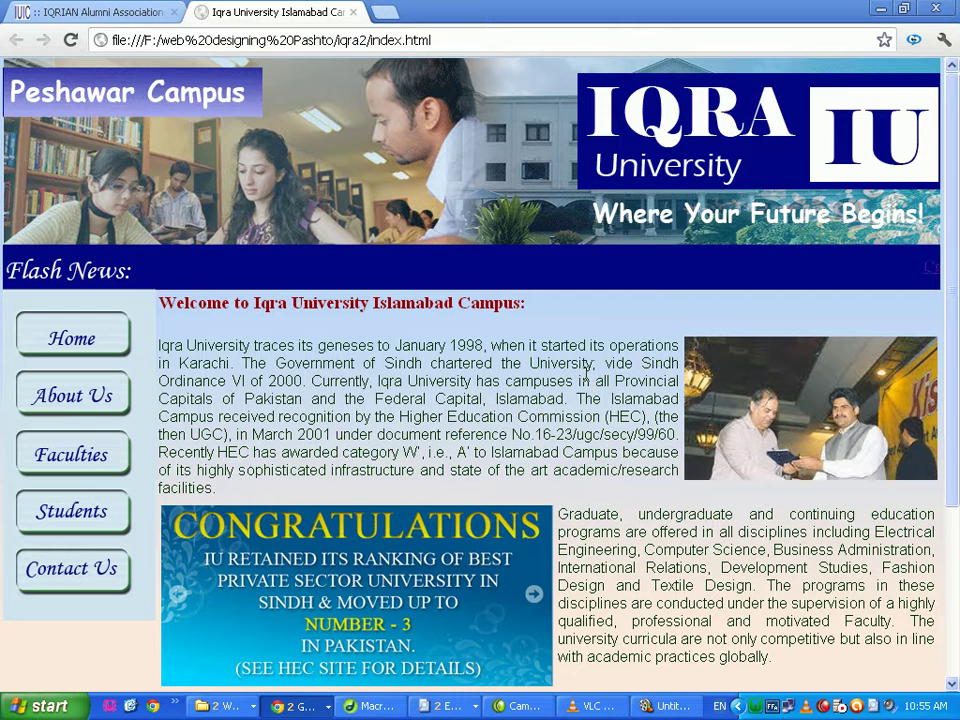
left_click(353, 12)
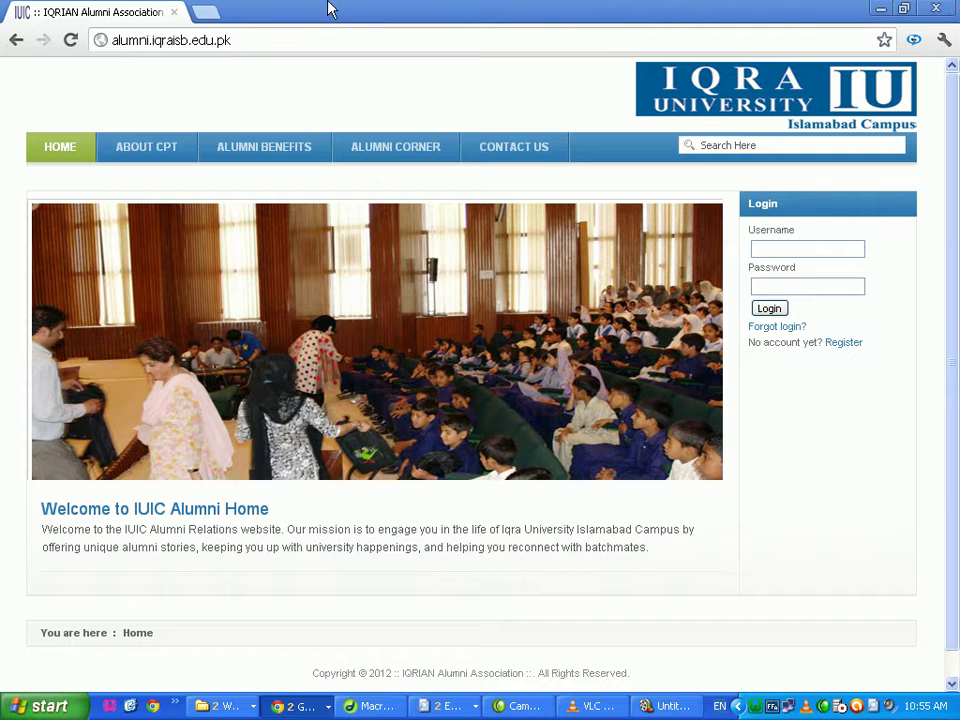
- Go back to the iqra2 folder and open index in Internet Explorer to test the popup message
left_click(228, 712)
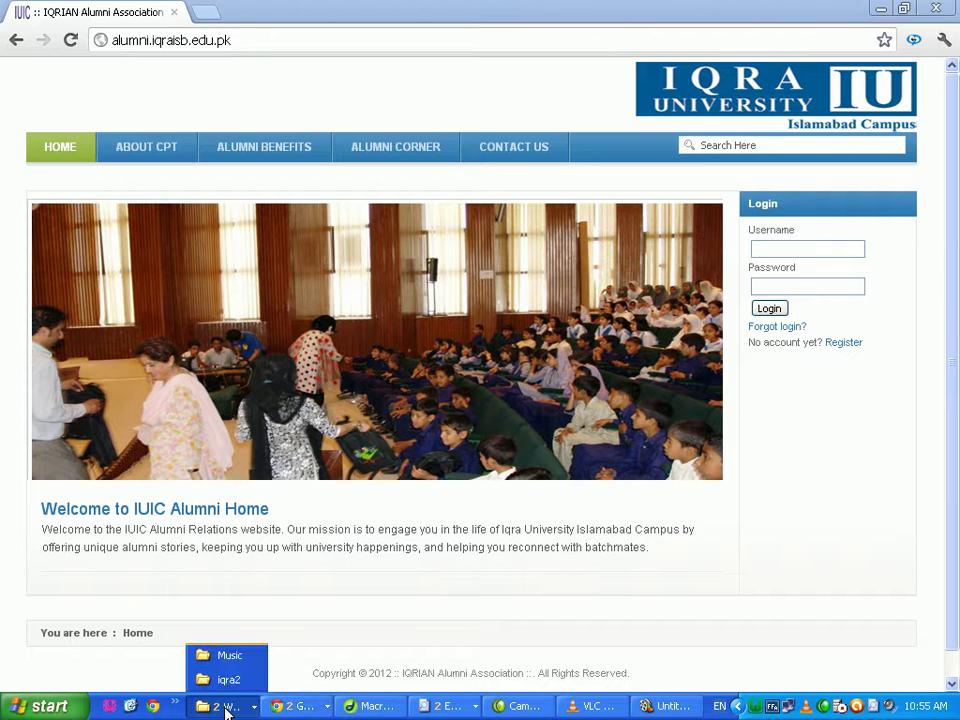
left_click(242, 681)
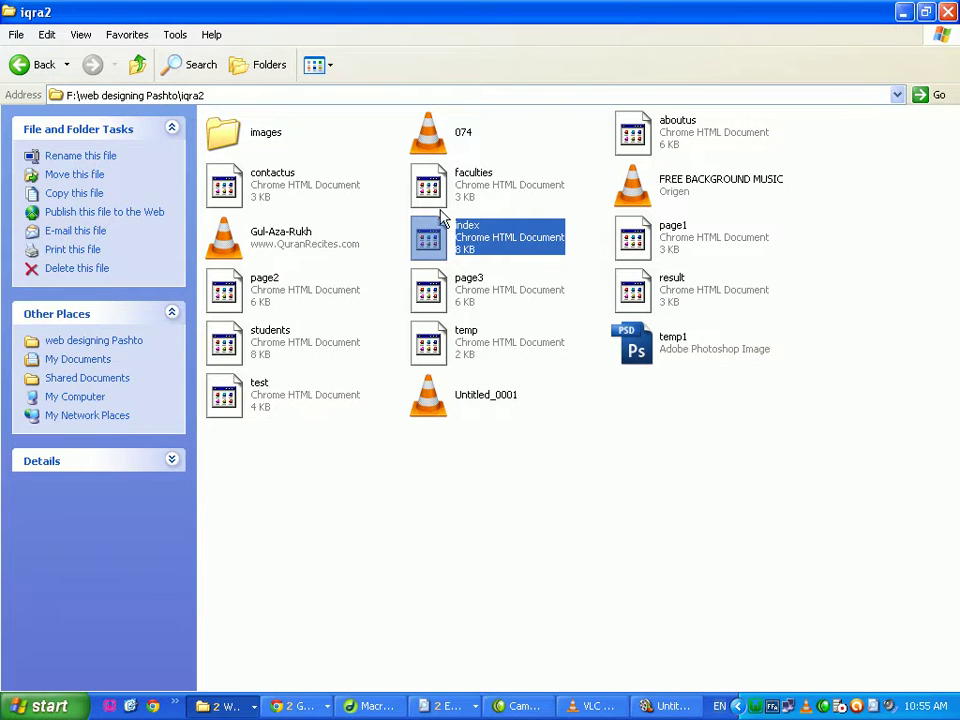
right_click(429, 243)
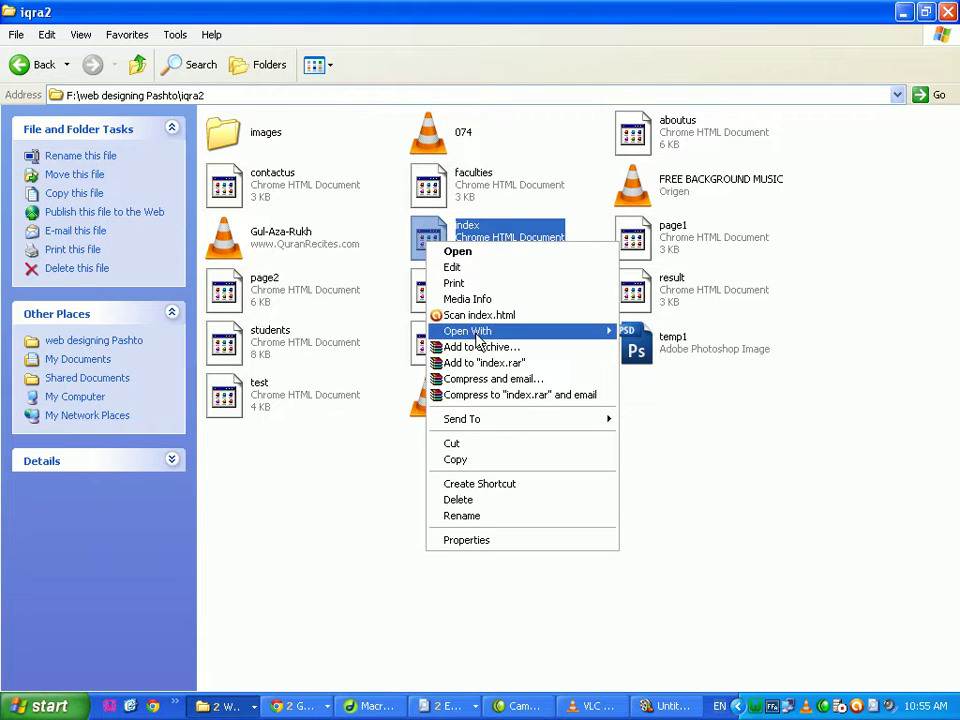
mouse_move(484, 332)
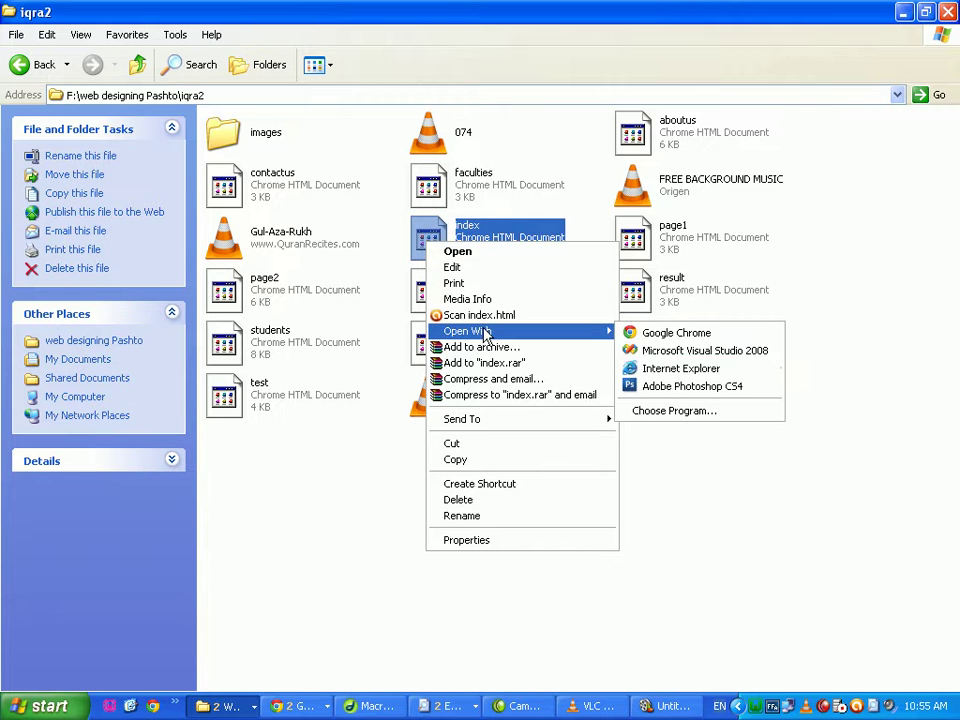
left_click(713, 370)
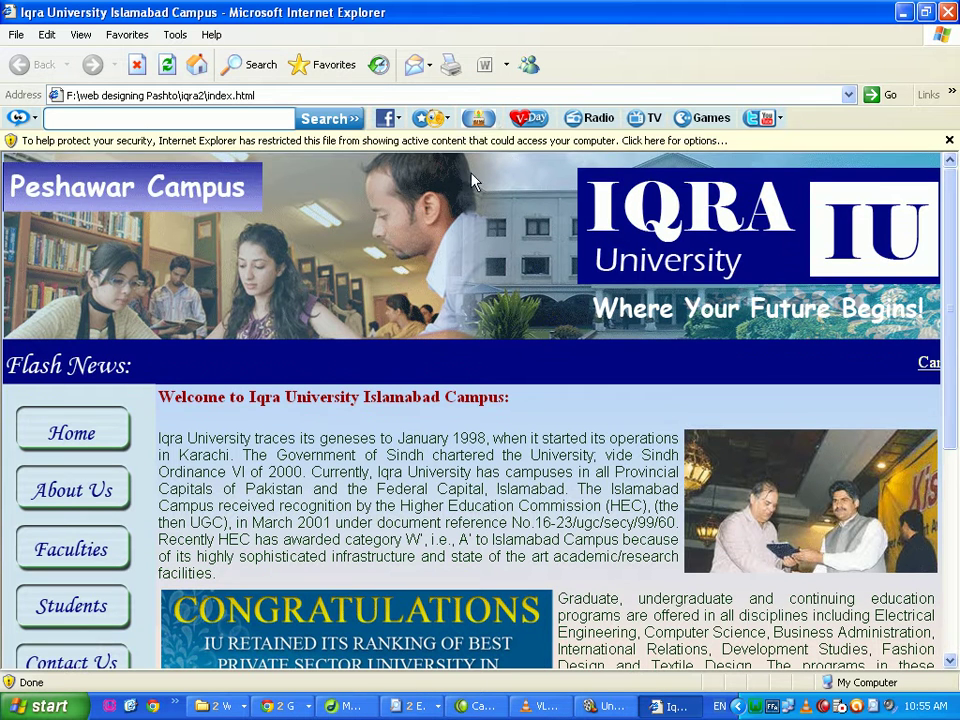
- Allow the index page's blocked content and confirm the security warning so that its popup message can run
left_click(722, 141)
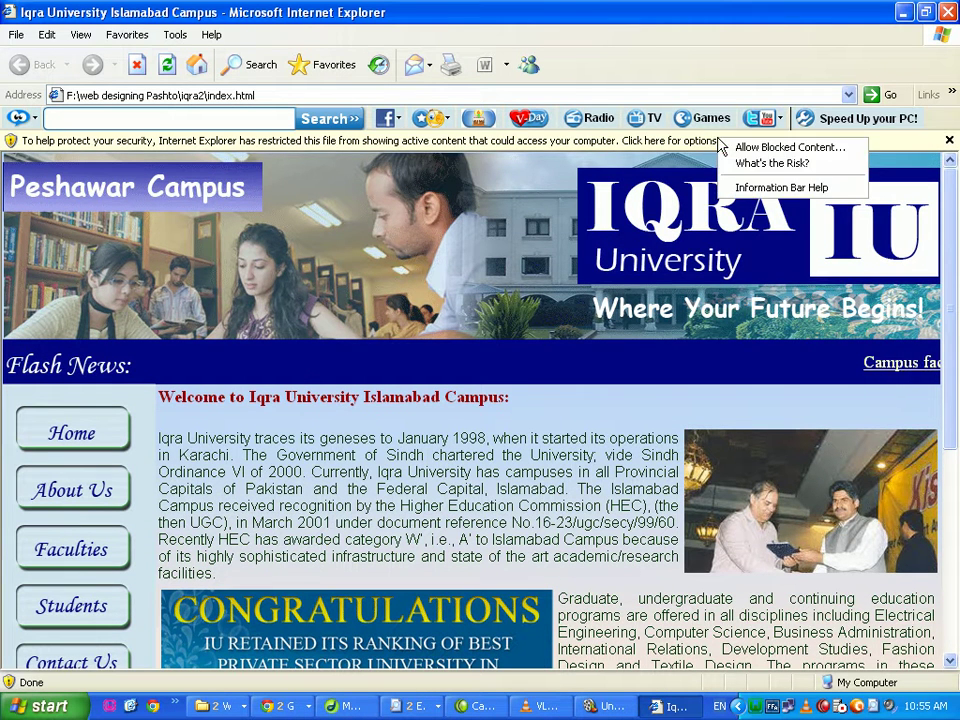
left_click(759, 150)
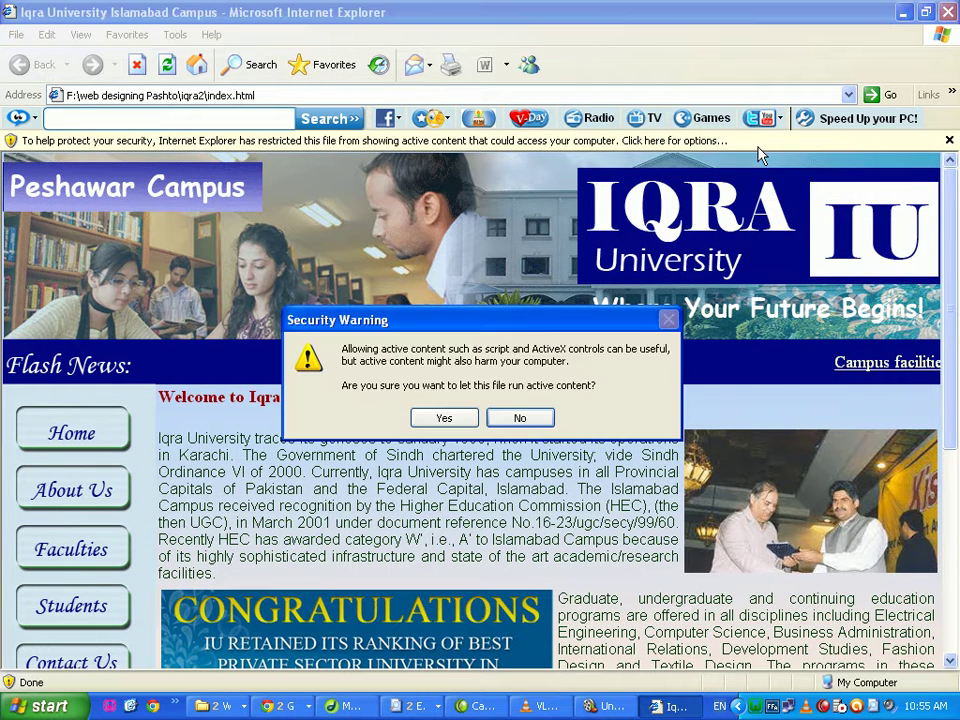
left_click(455, 420)
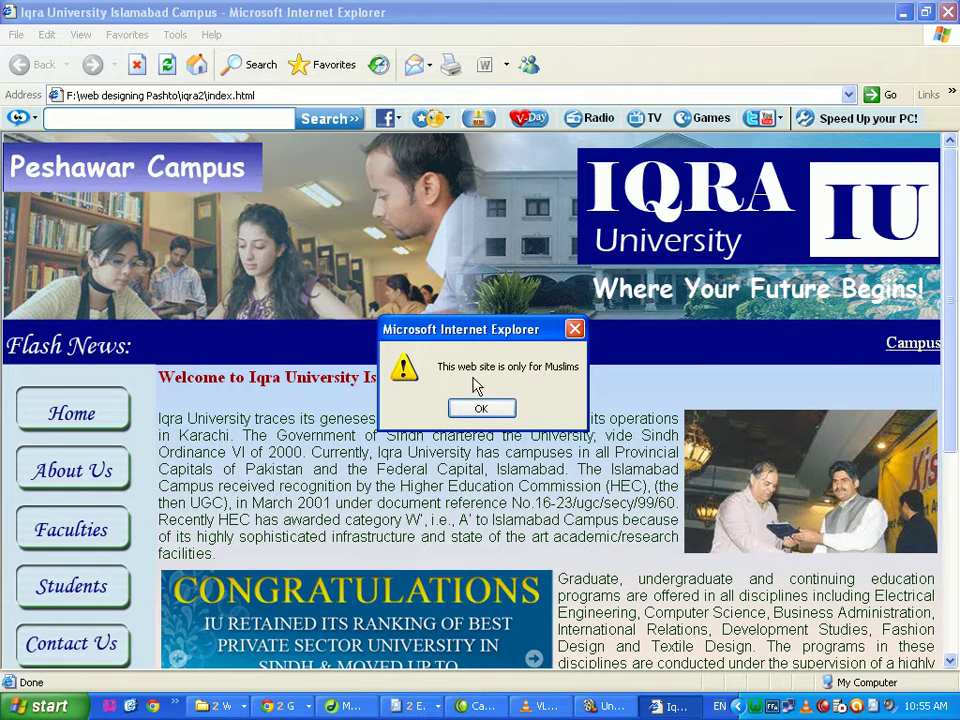
- Dismiss the index page's popup message and close its Internet Explorer window
left_click(575, 328)
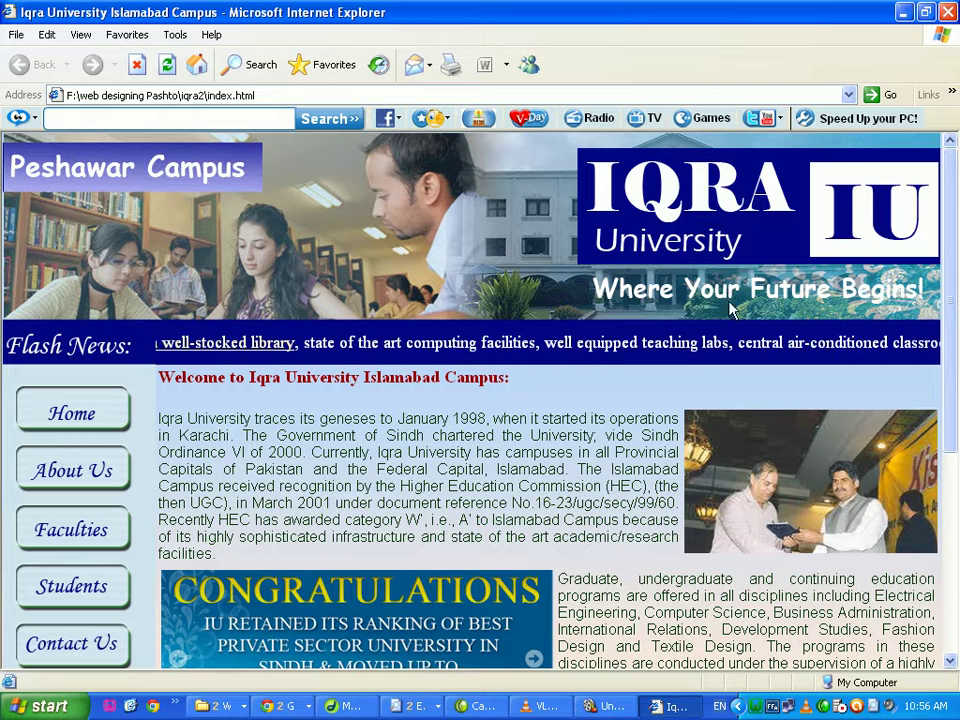
left_click_drag(949, 236, 945, 207)
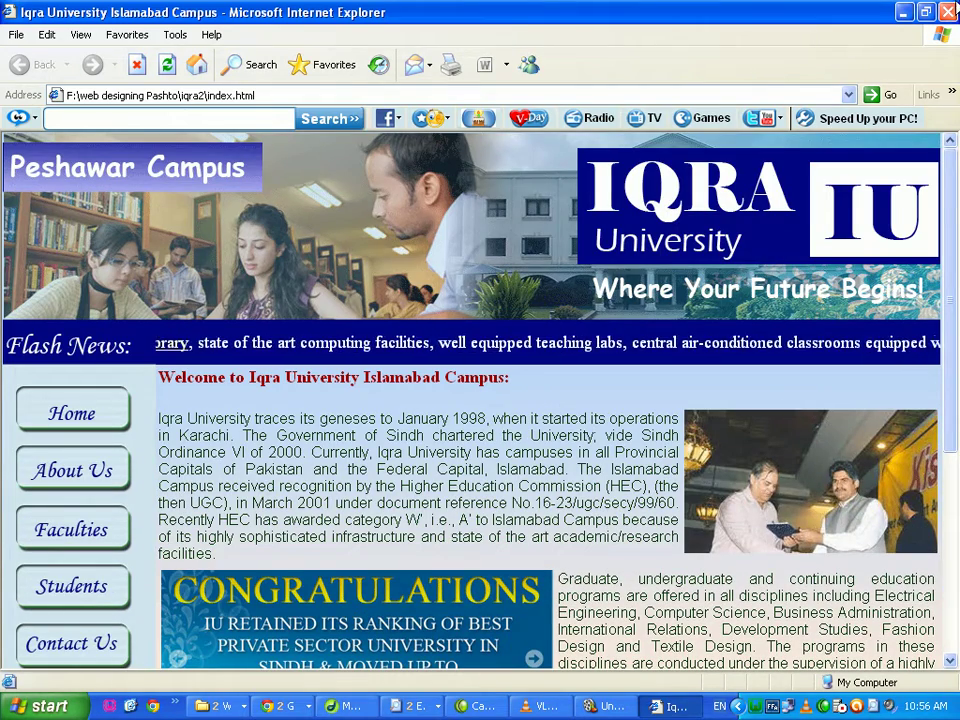
left_click(947, 12)
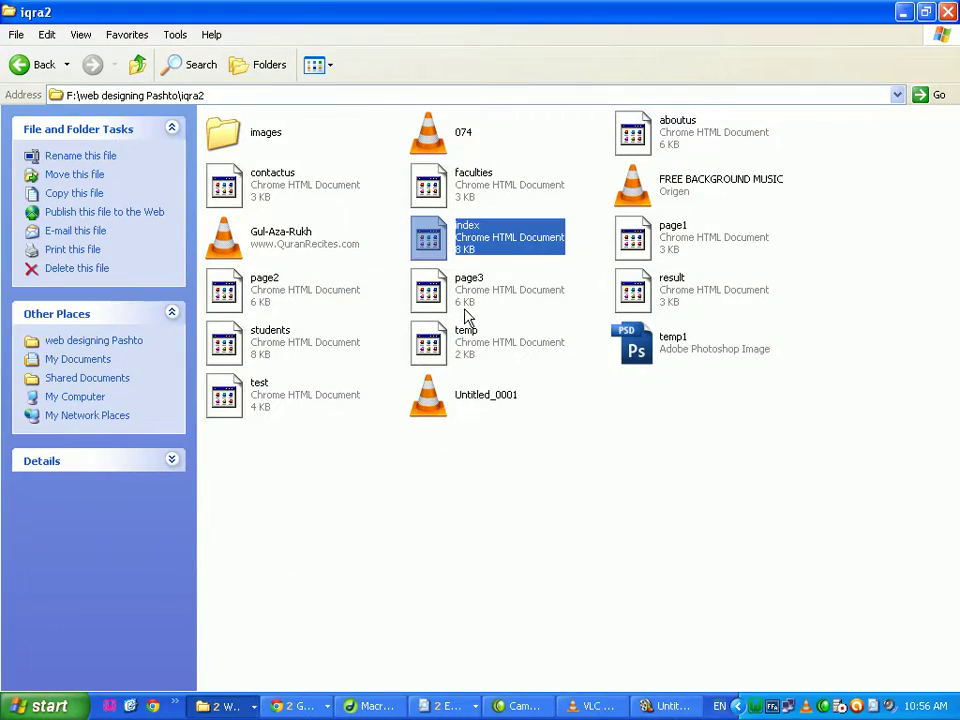
- Switch to Dreamweaver, select the onClick Play Sound behavior, and lower the system's master volume
left_click(372, 706)
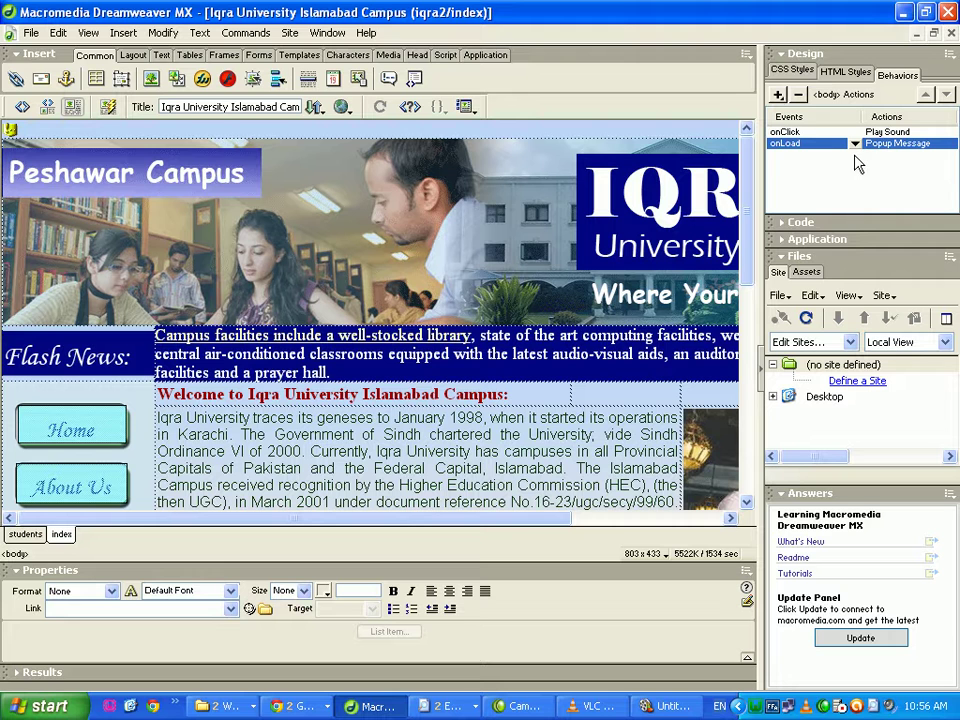
left_click(804, 132)
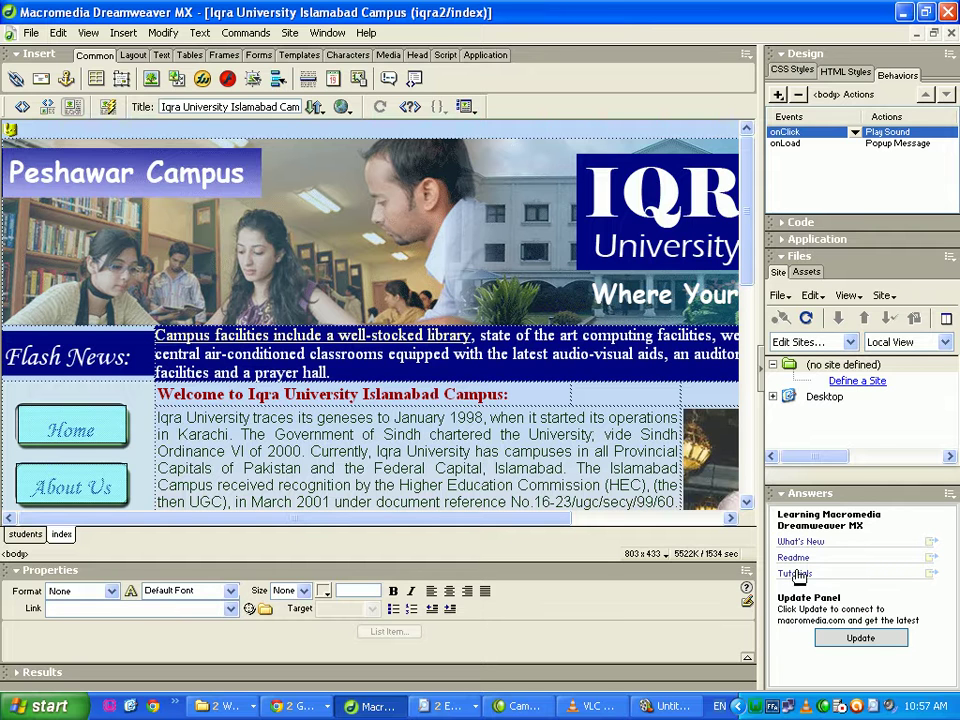
double_click(887, 706)
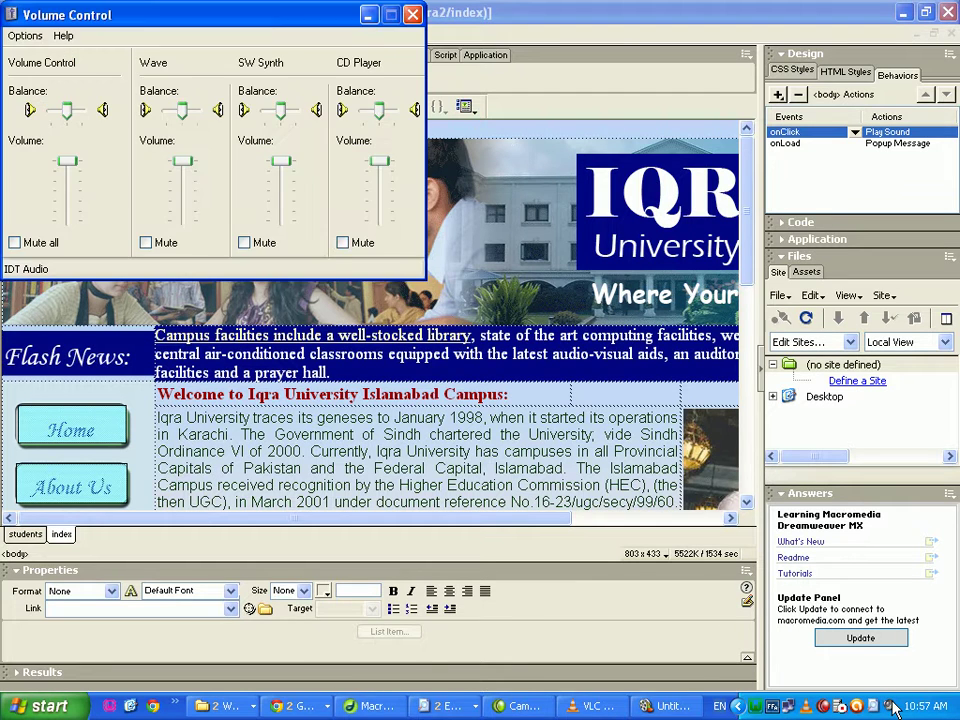
left_click_drag(60, 164, 68, 208)
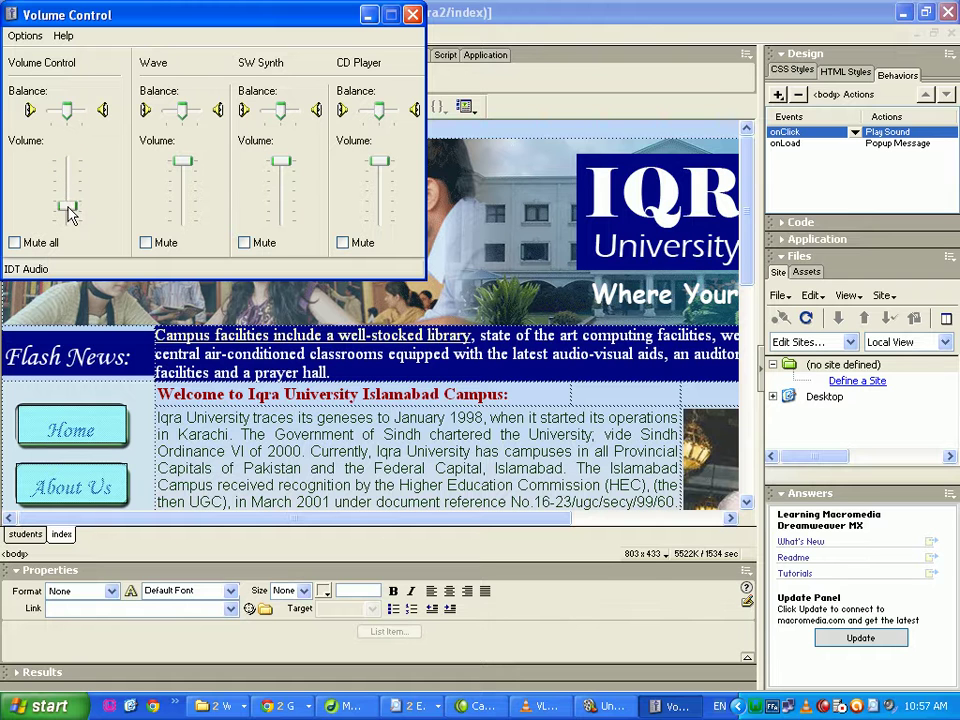
left_click(412, 15)
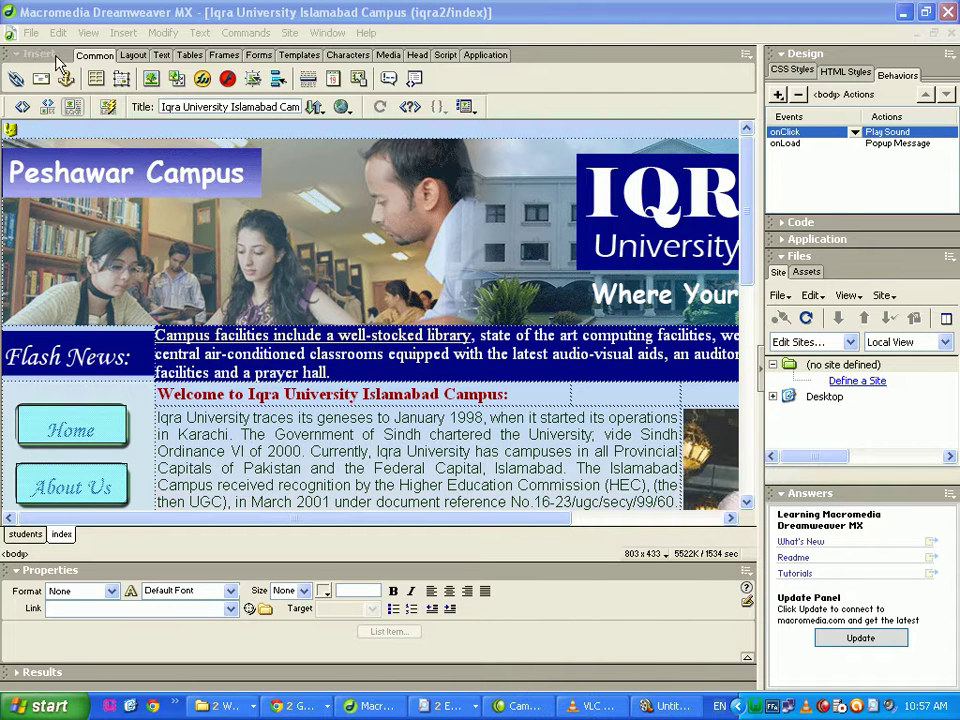
left_click(34, 34)
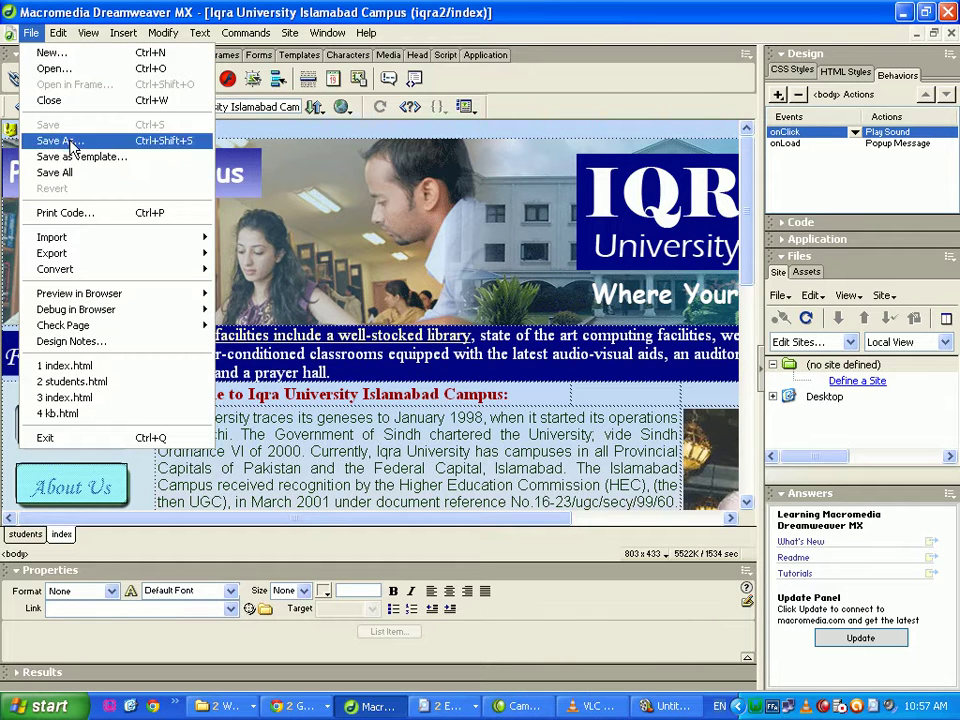
left_click(327, 452)
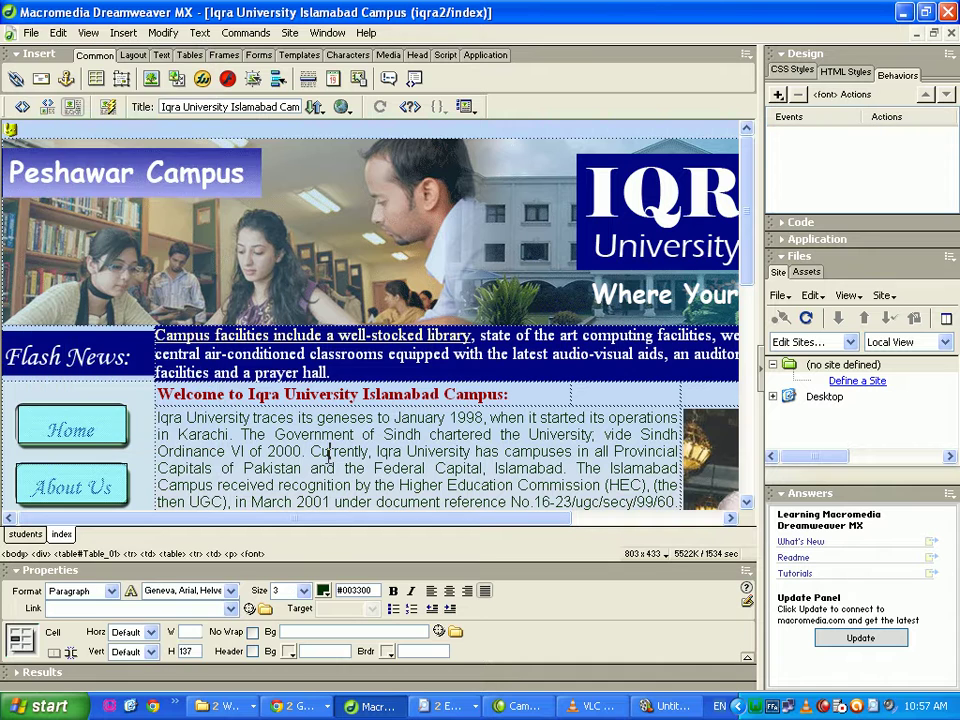
left_click(31, 33)
left_click(330, 478)
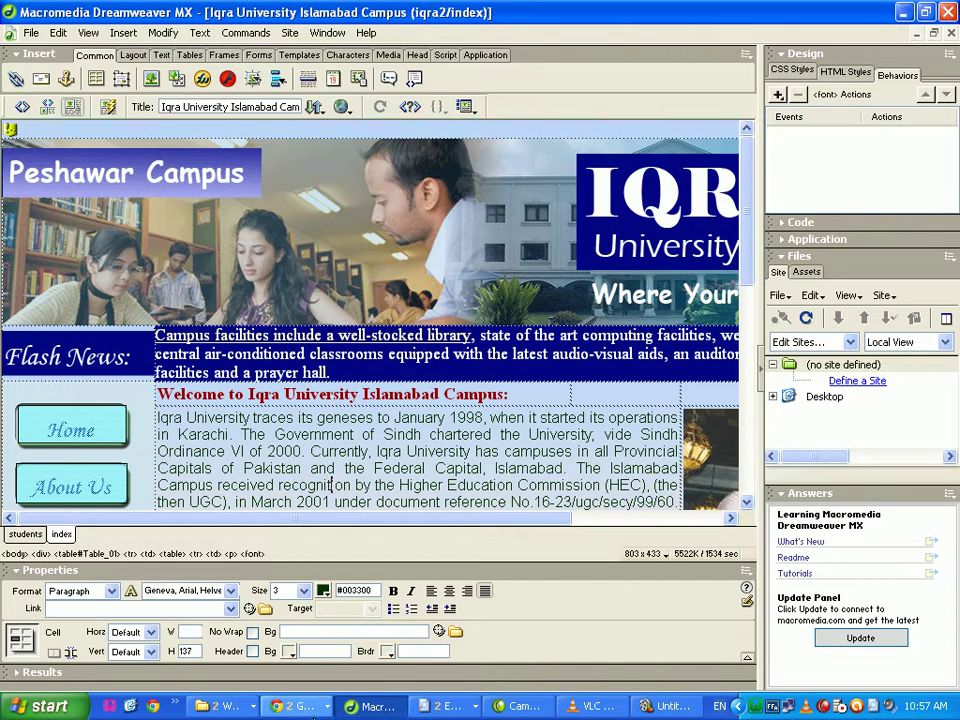
- Open the index page from the iqra2 folder in Google Chrome to test it, and dismiss its popup message
left_click(300, 706)
left_click(322, 680)
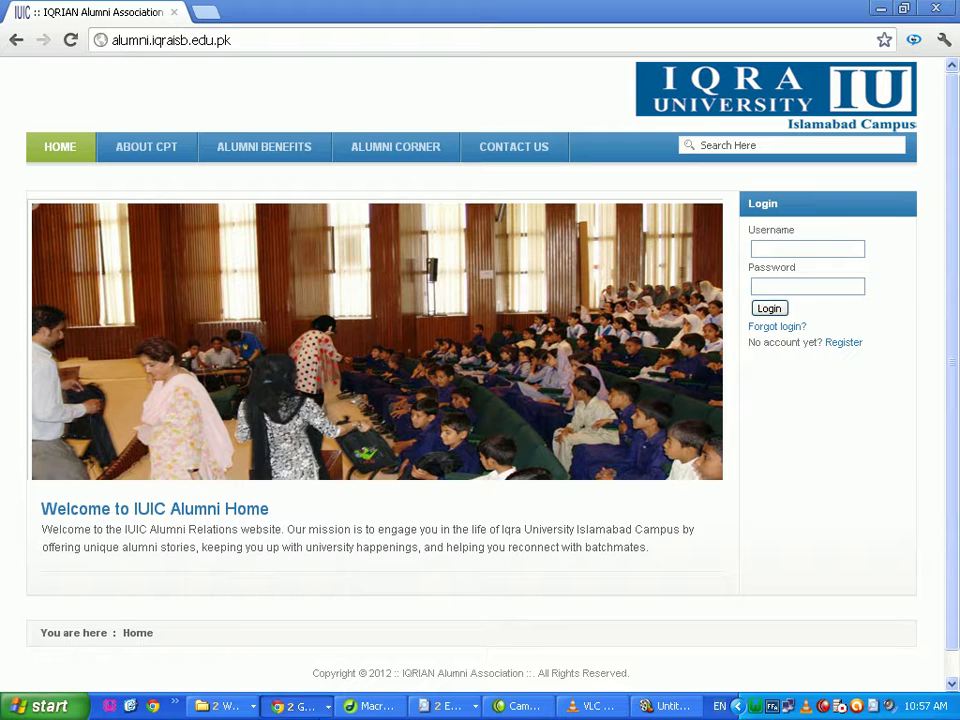
left_click(240, 705)
left_click(228, 680)
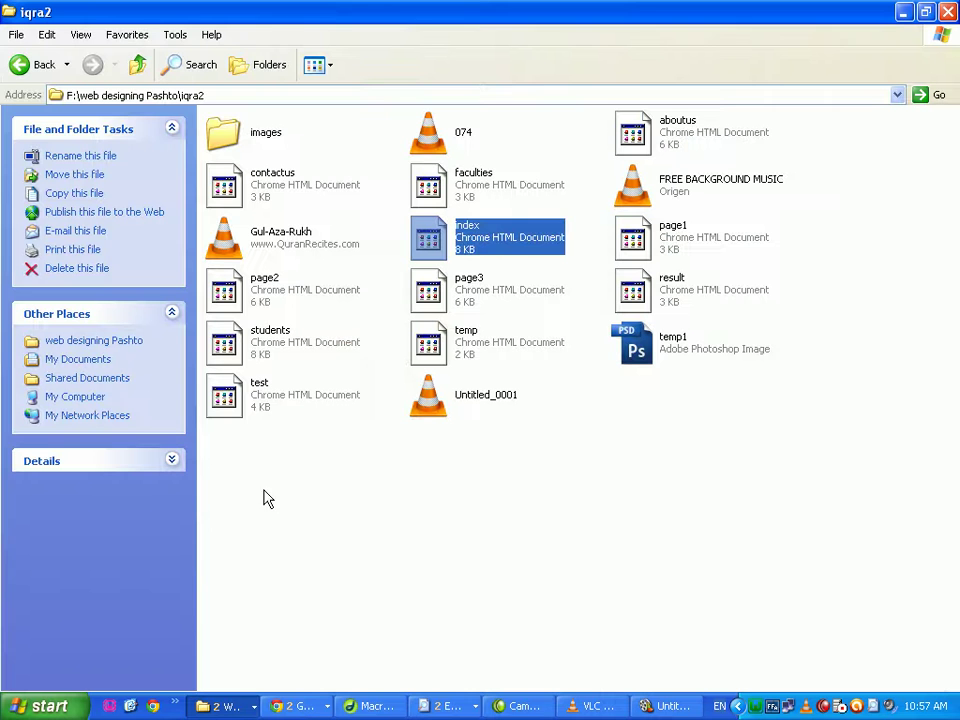
right_click(438, 222)
left_click(466, 228)
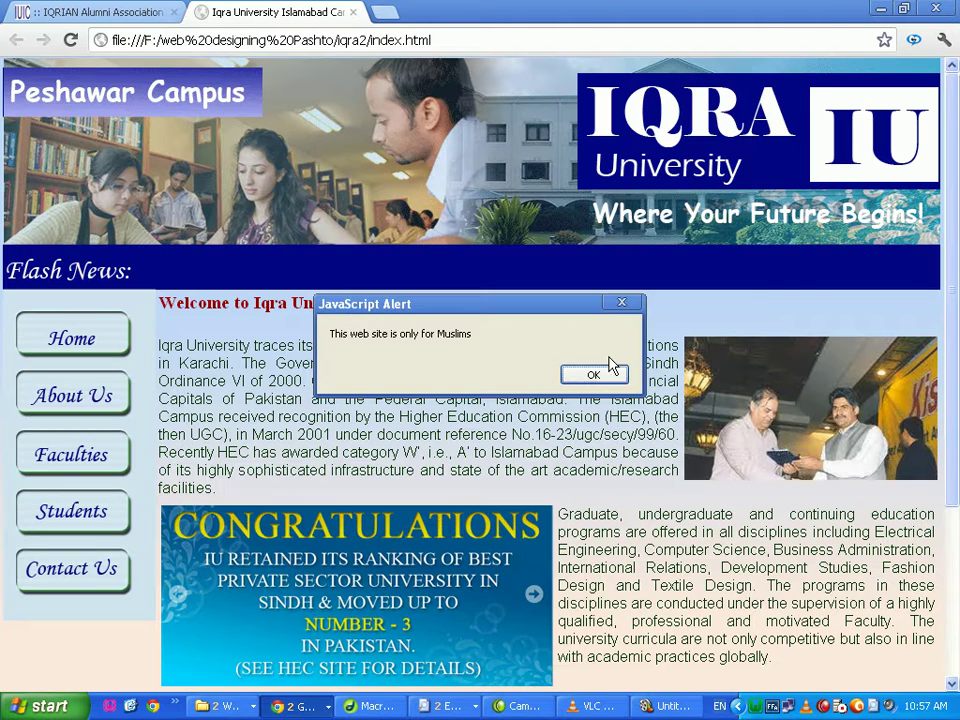
left_click(594, 375)
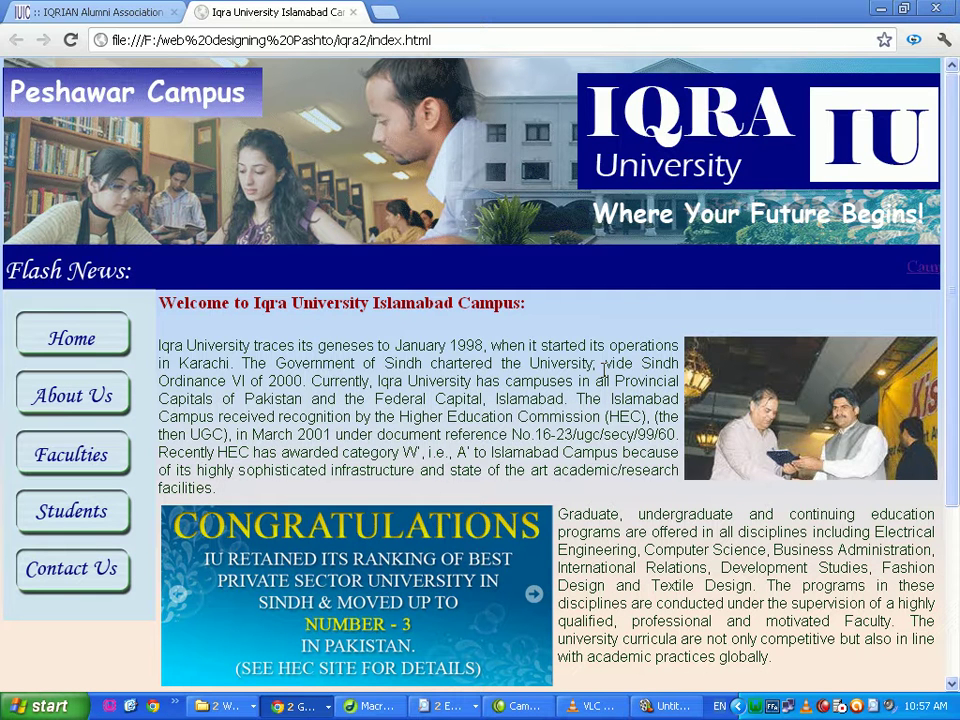
- Lower the system volume a little further and return to the Chrome window showing the index page
left_click(857, 705)
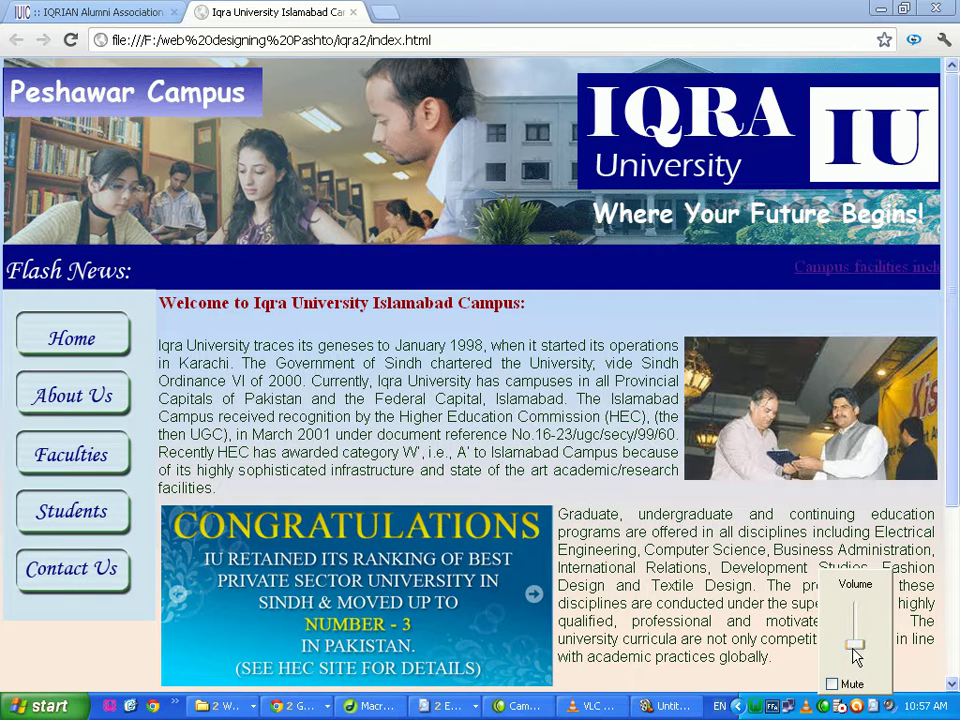
left_click_drag(853, 648, 853, 660)
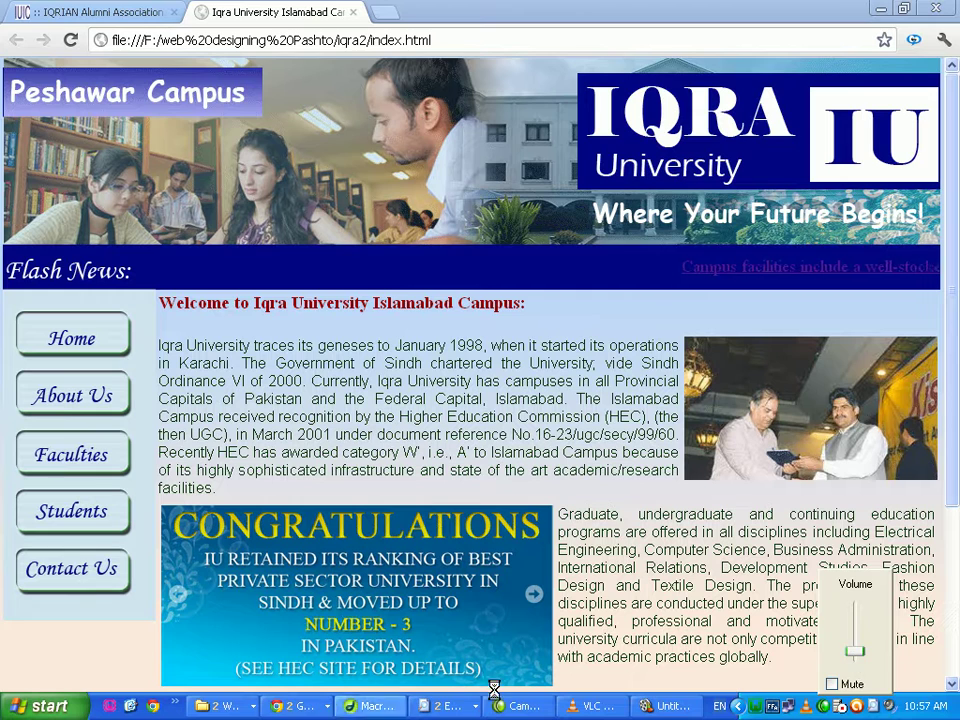
left_click(297, 706)
left_click(349, 679)
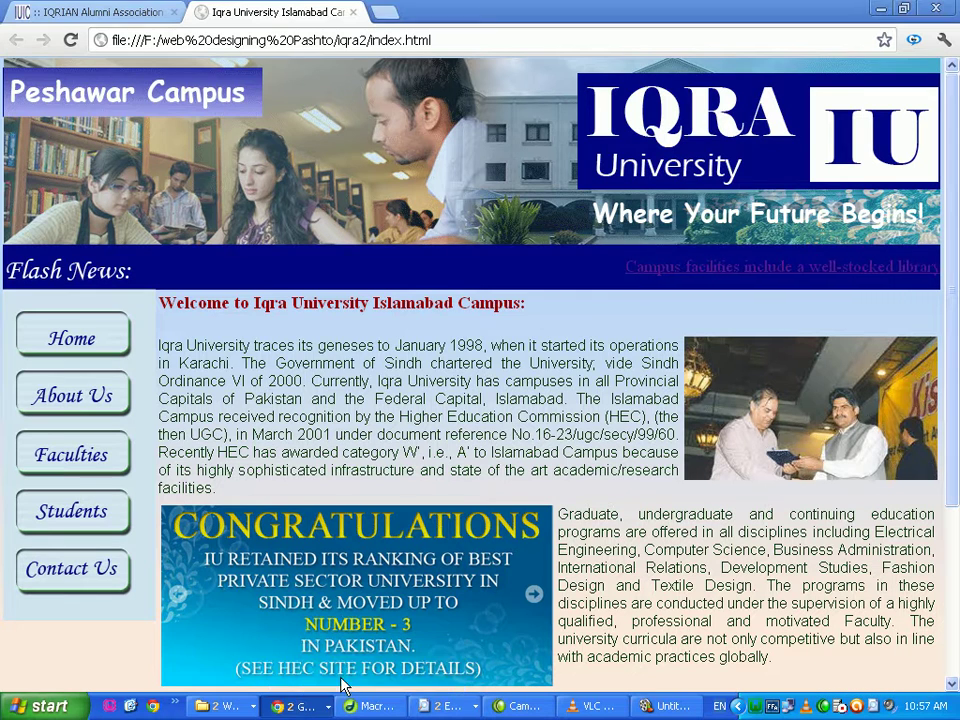
- Go back from the alumni home page to the iqra.edu.pk/isl/ page in its tab and reload it
left_click(73, 20)
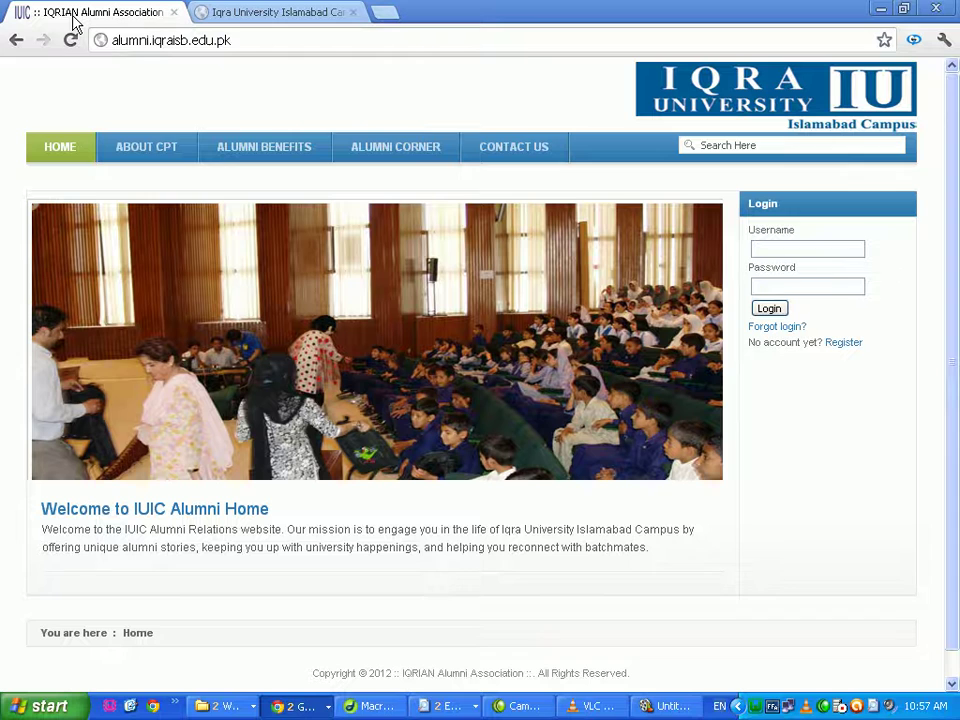
left_click(17, 41)
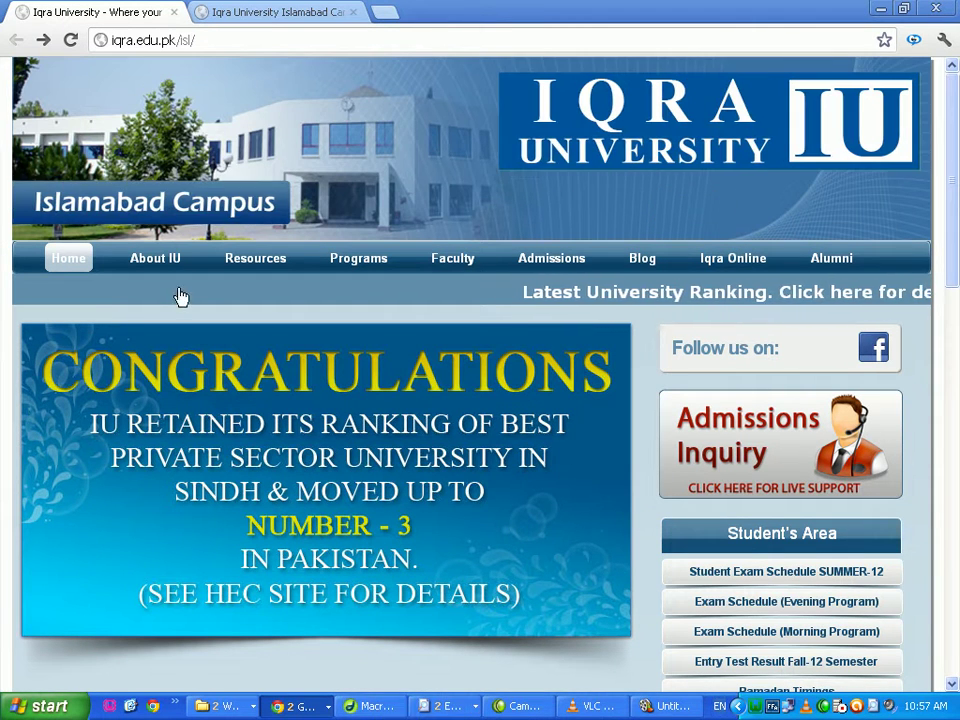
left_click(69, 42)
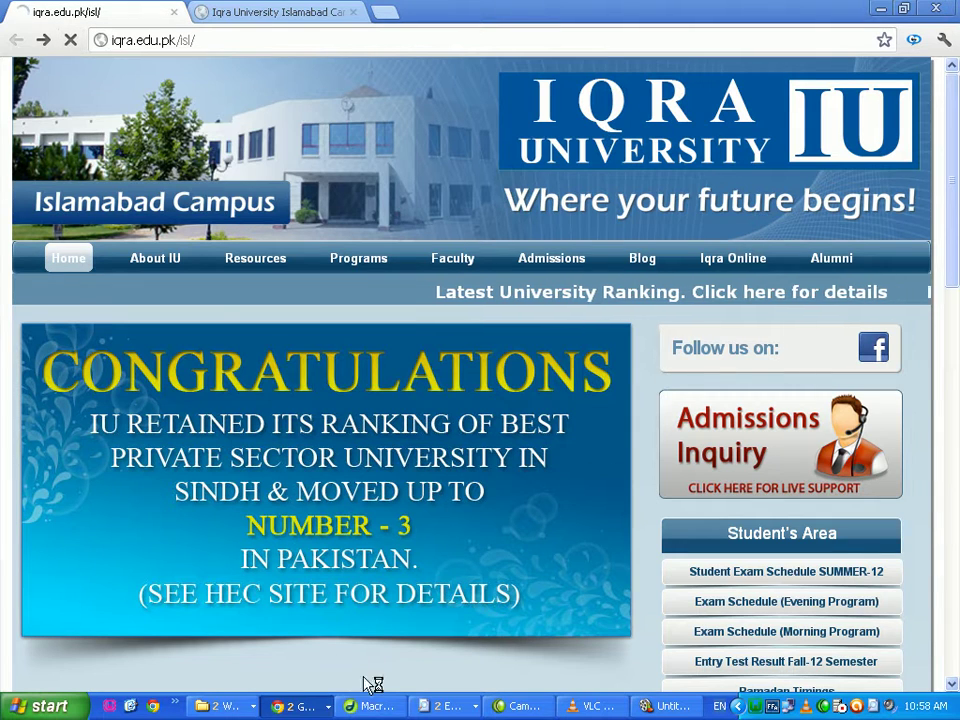
- Return to the local index page's tab in Chrome and close it
left_click(305, 14)
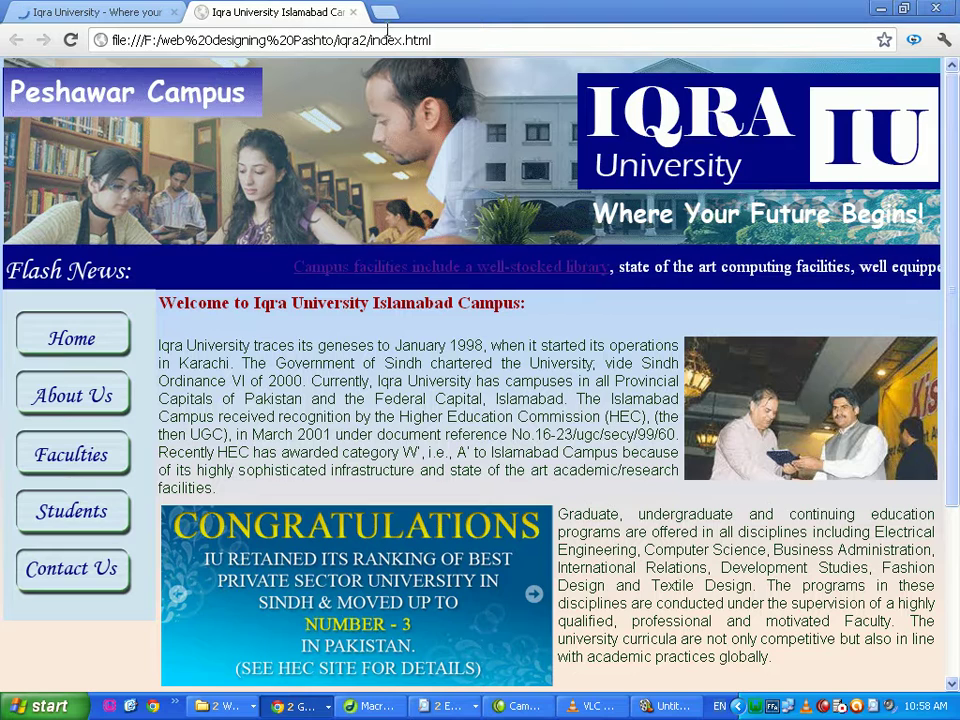
right_click(304, 286)
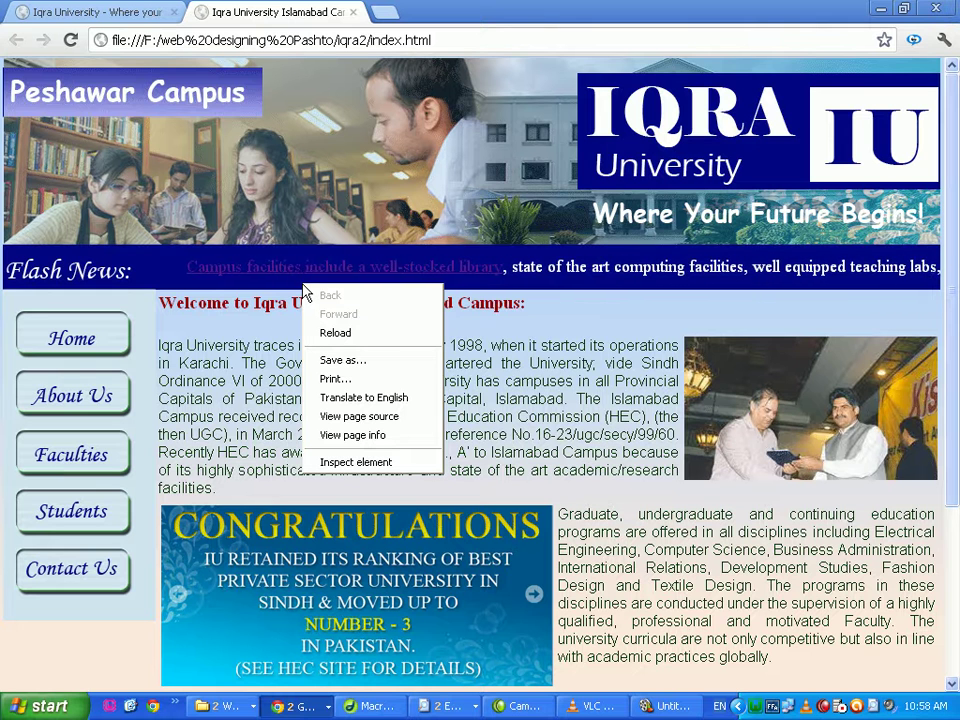
left_click(353, 13)
left_click(353, 13)
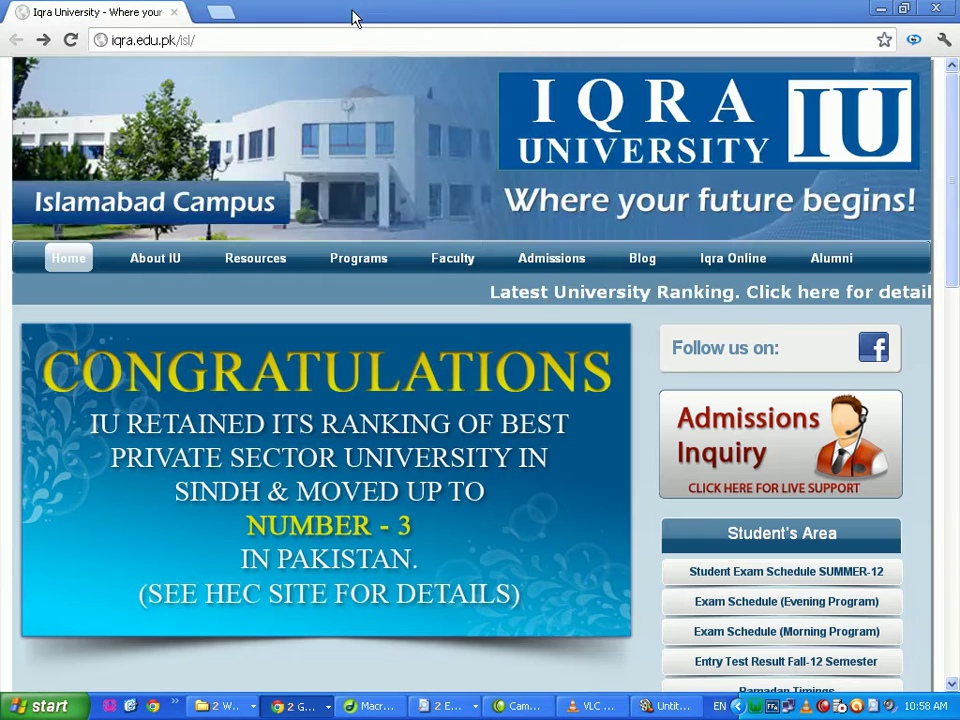
- Reload the iqra.edu.pk/isl/ page and raise the system's master volume to maximum
left_click(71, 40)
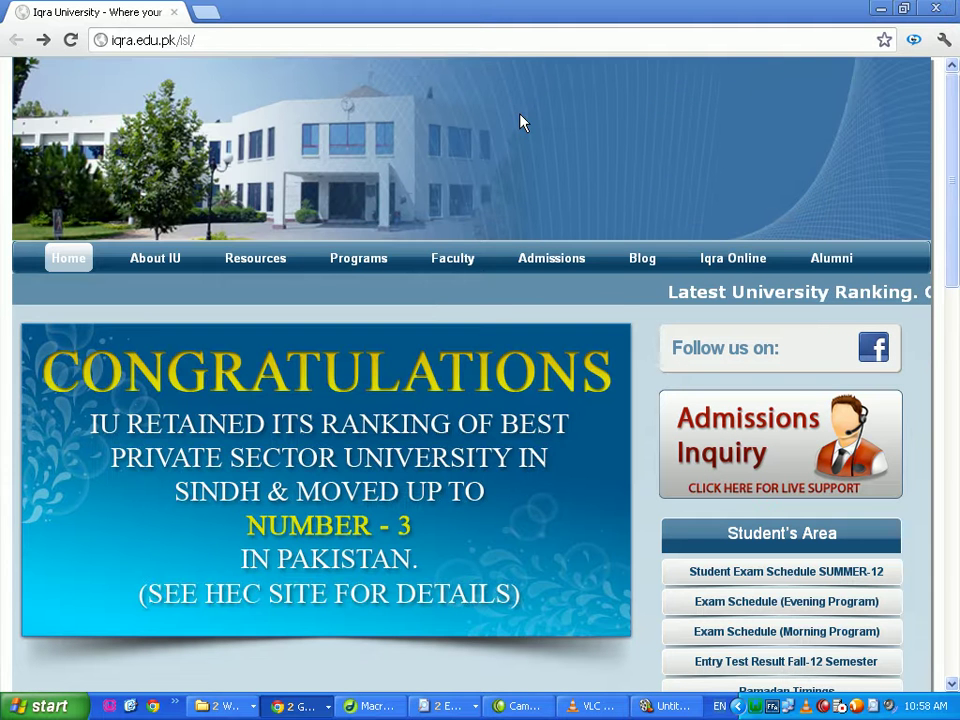
double_click(890, 706)
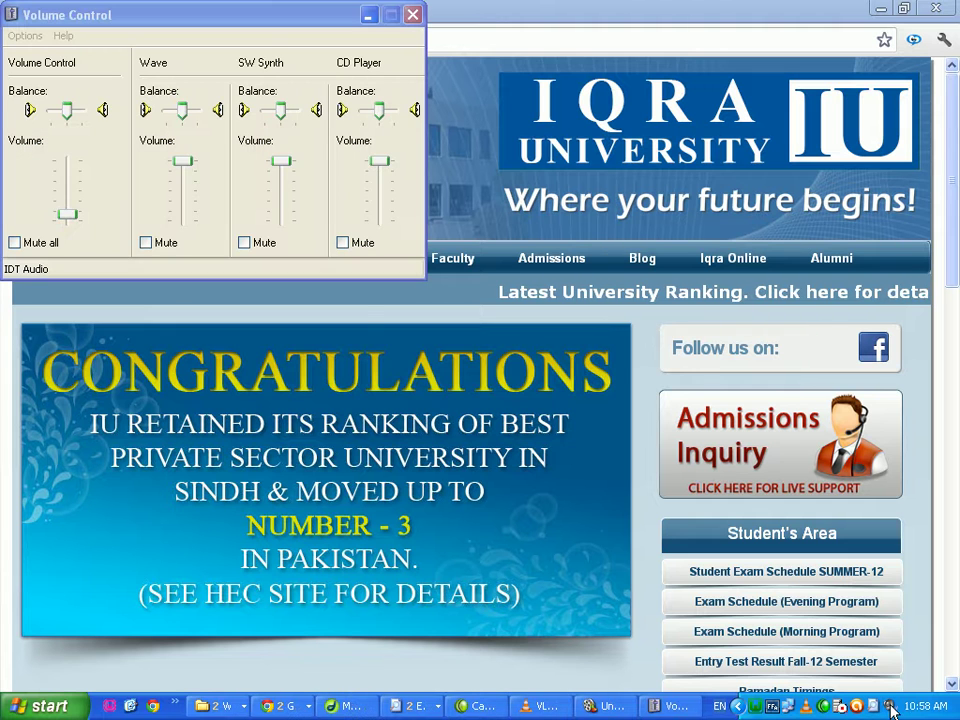
left_click_drag(70, 229, 79, 150)
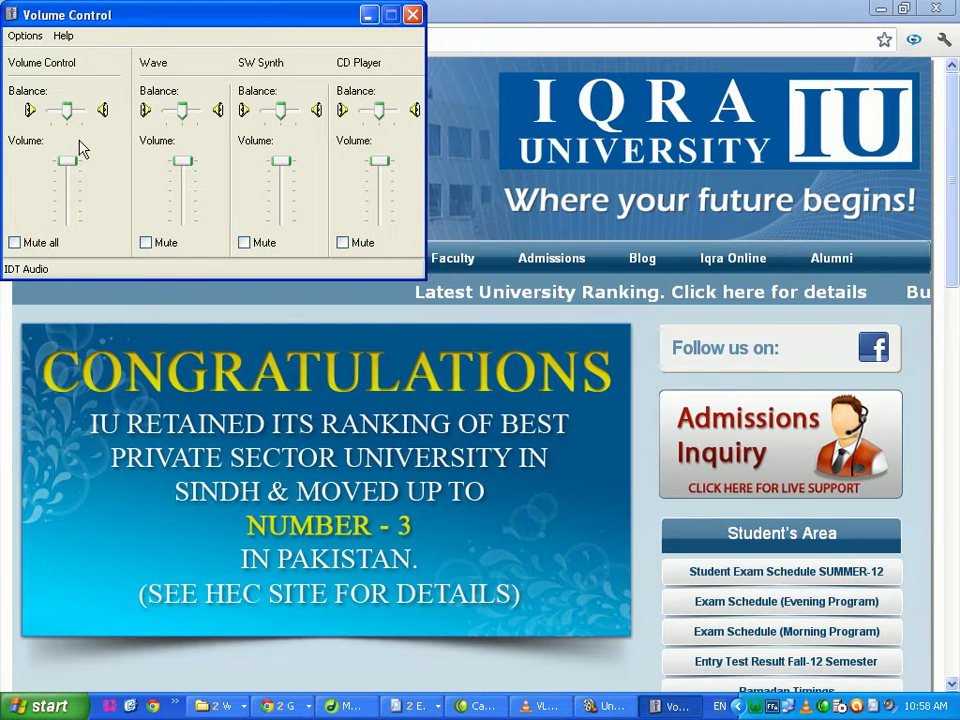
left_click(412, 14)
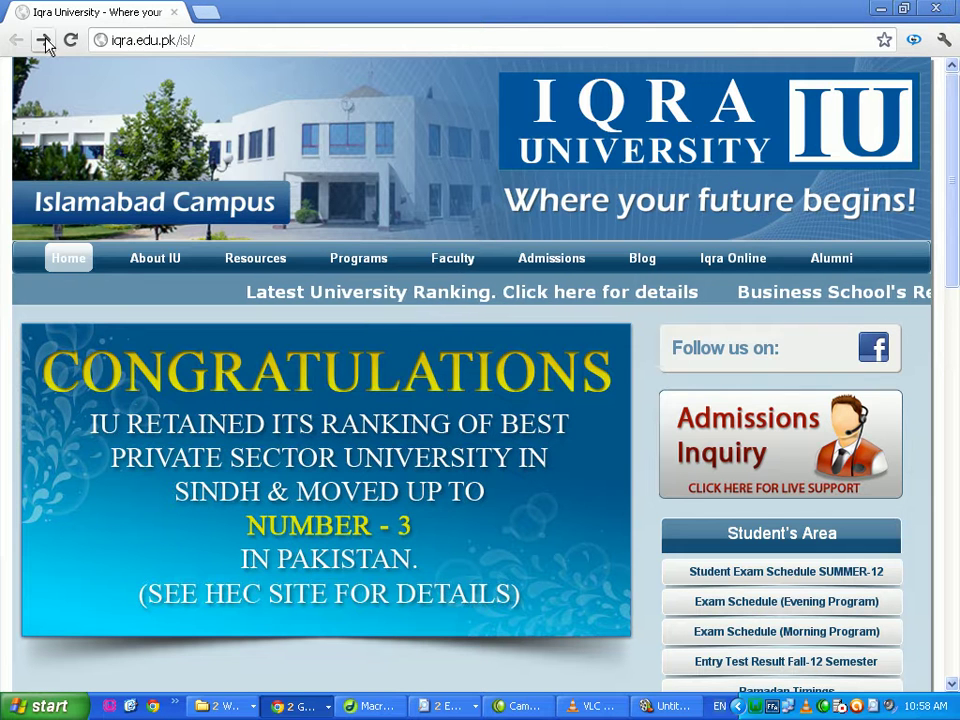
- Copy the iqra.edu.pk/isl/ address, close its Chrome window, and load the address in a new Chrome window
left_click(115, 38)
right_click(150, 39)
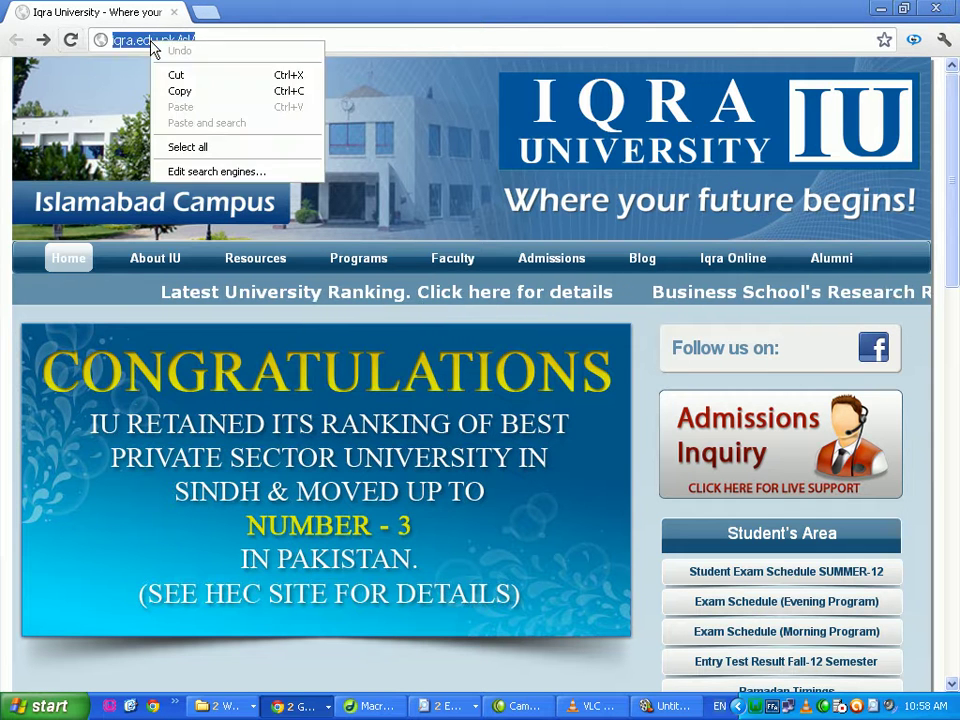
left_click(200, 90)
key("alt+Tab")
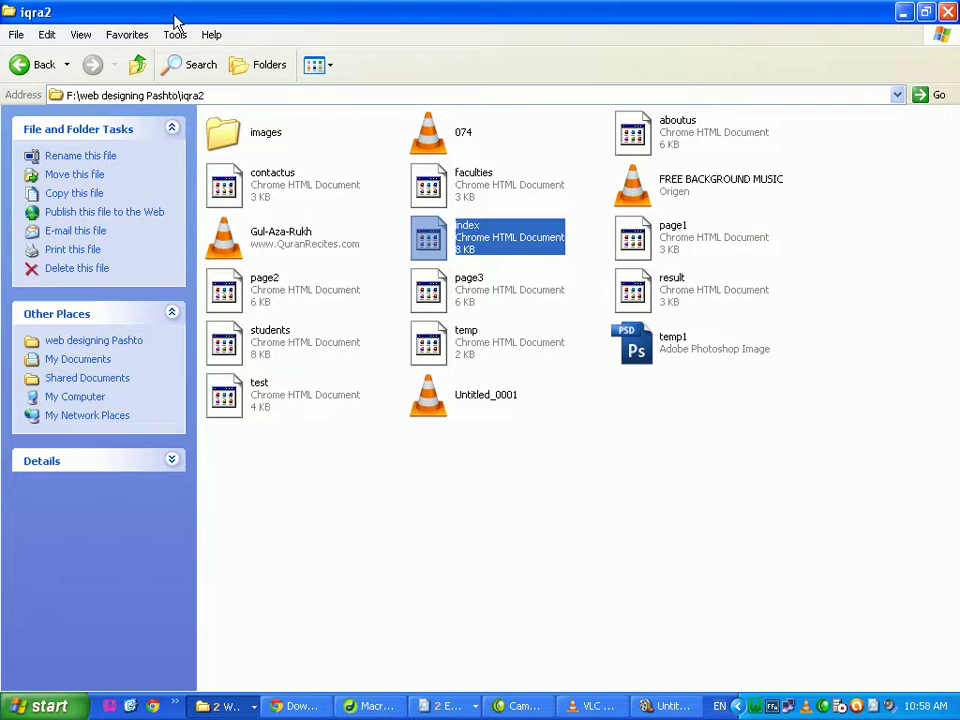
left_click(155, 707)
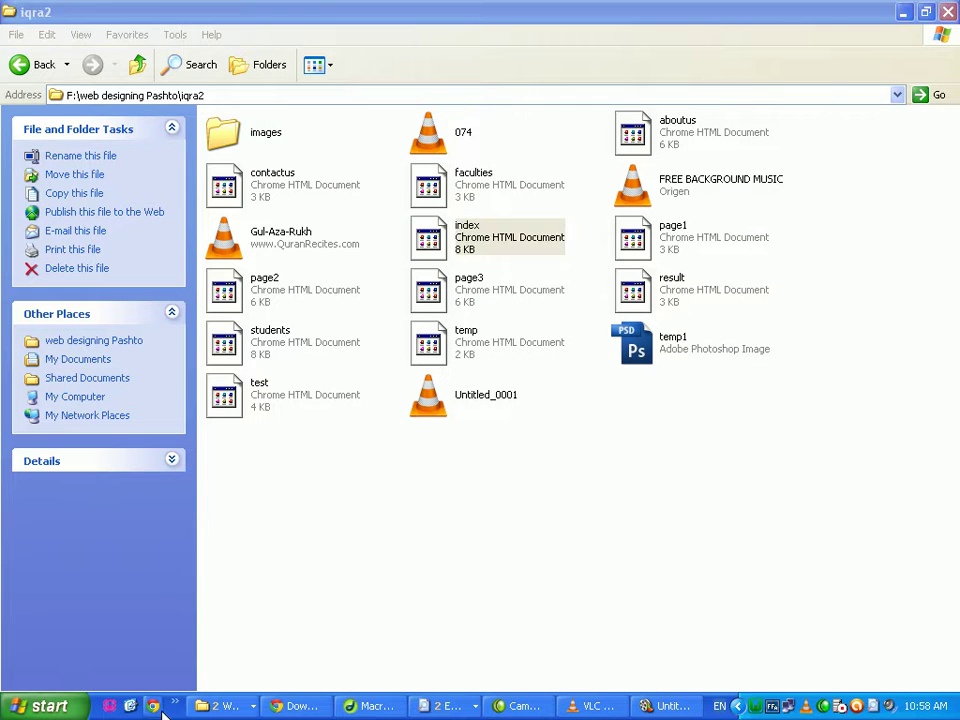
right_click(134, 40)
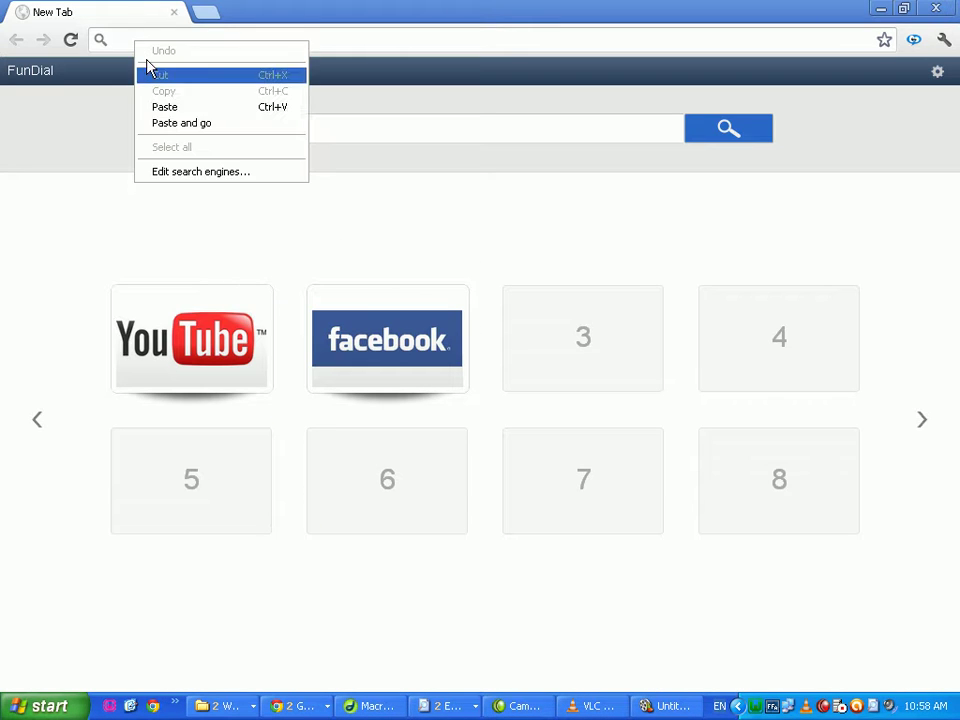
left_click(163, 106)
key("Return")
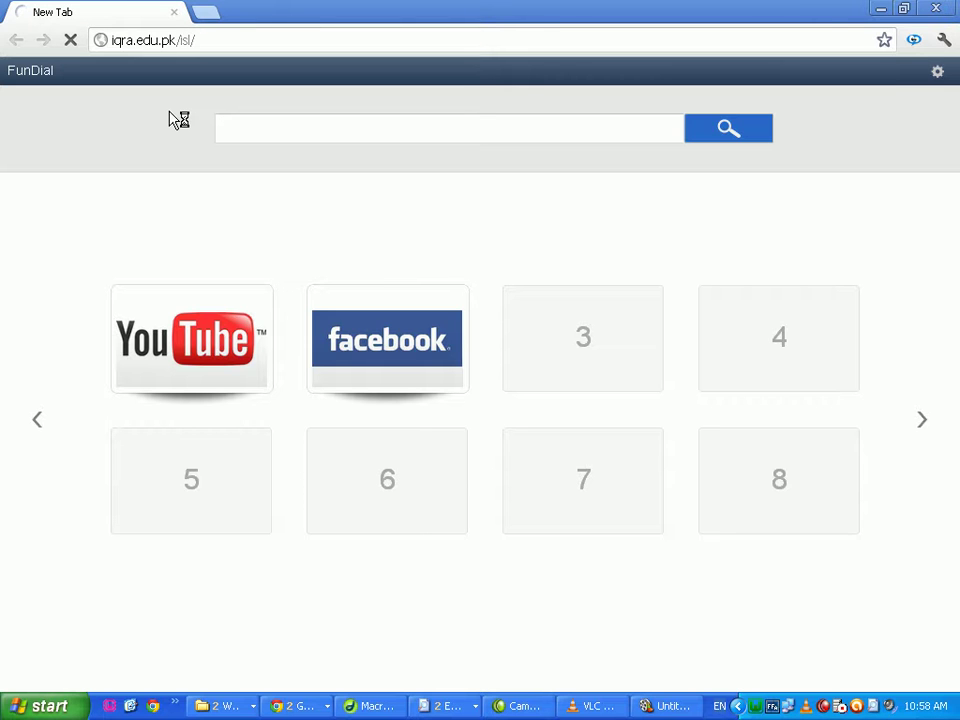
- Close the Untitled window and bring the iqra2 folder window to the front
right_click(670, 706)
left_click(680, 702)
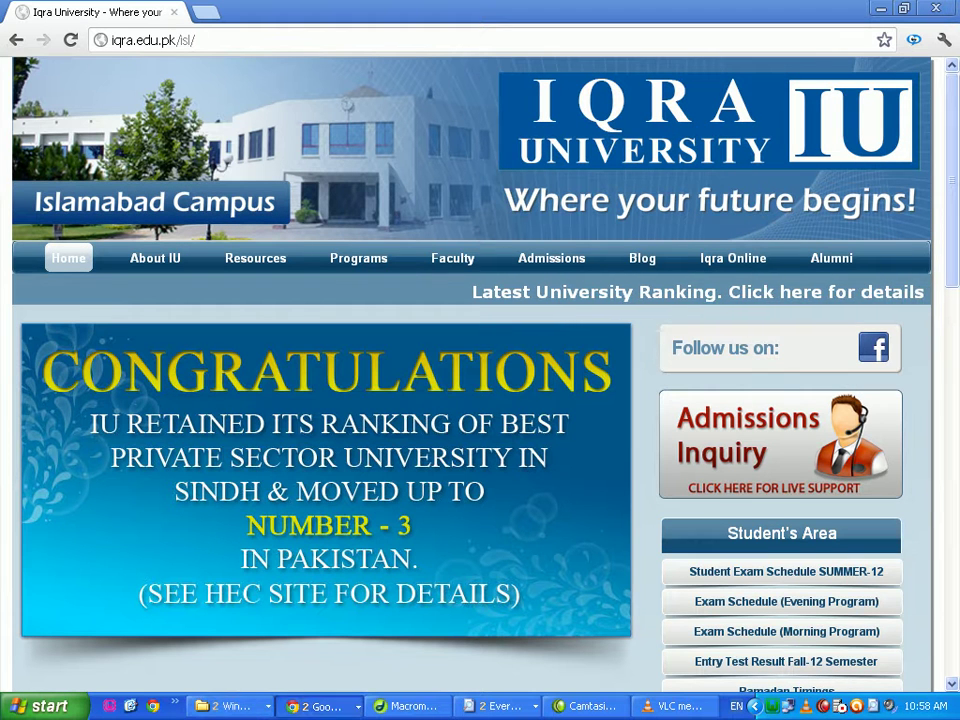
left_click(213, 714)
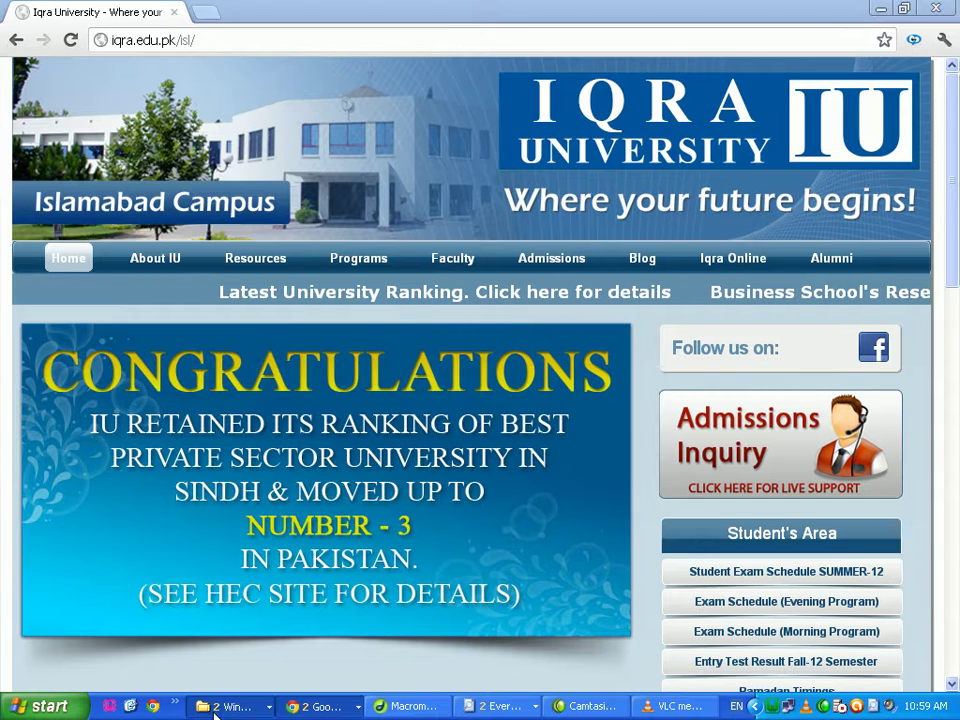
left_click(226, 680)
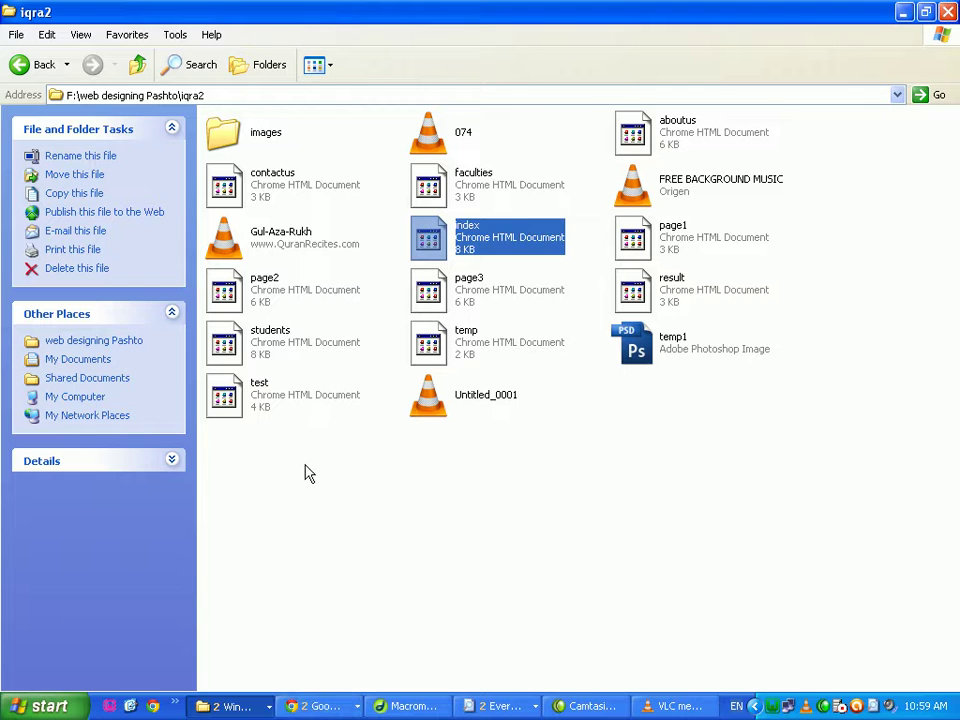
- Check the VLC media player window and return to the Iqra University page in Chrome
left_click(310, 707)
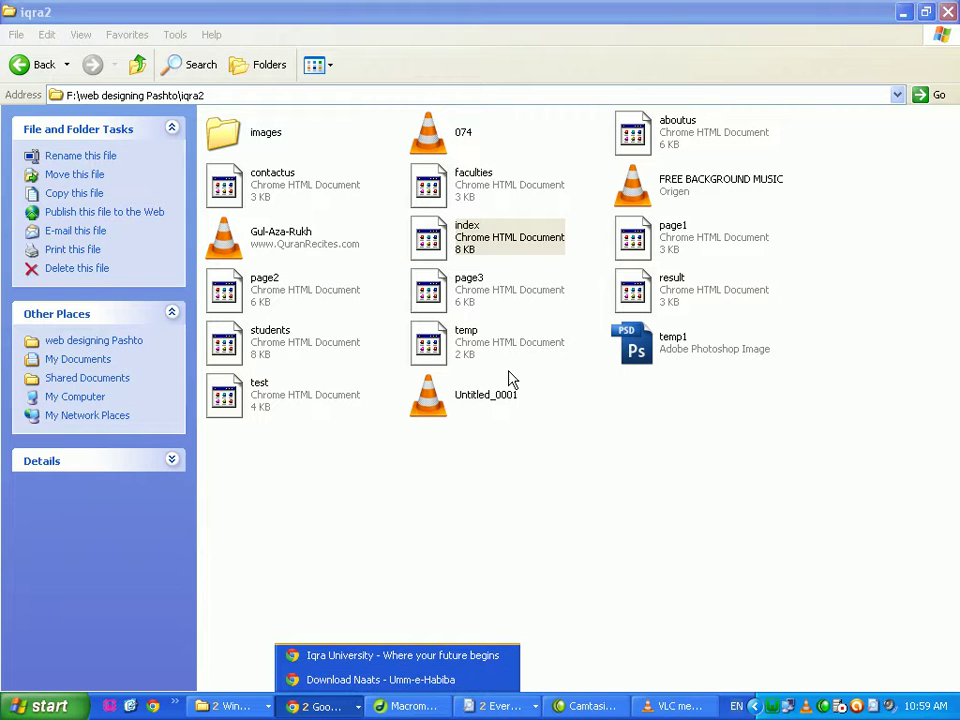
left_click(662, 707)
left_click(671, 704)
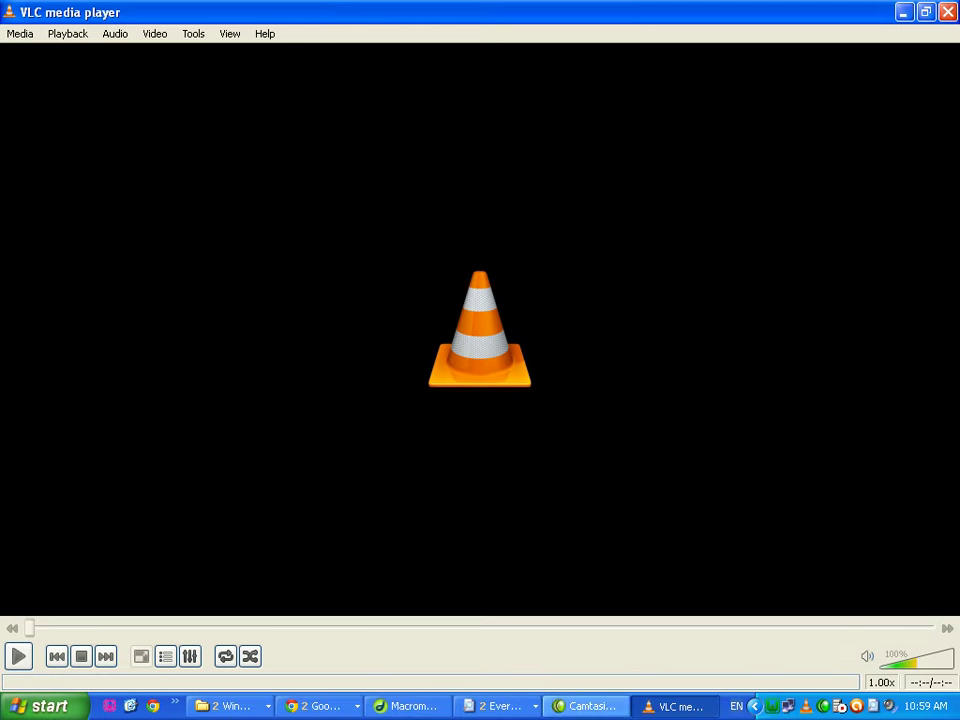
left_click(320, 706)
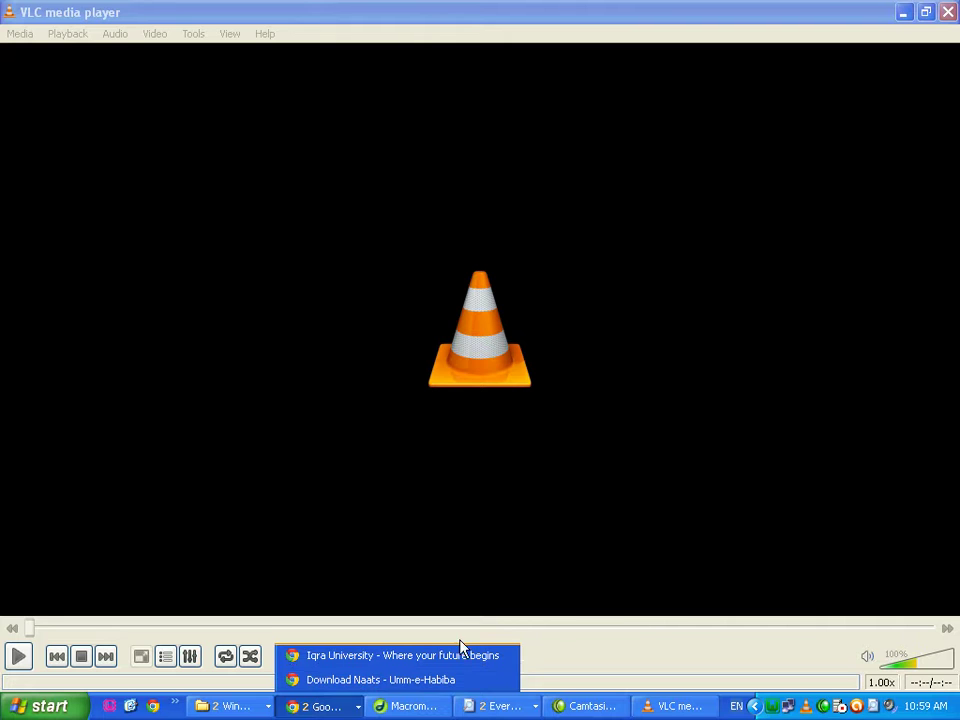
left_click(378, 657)
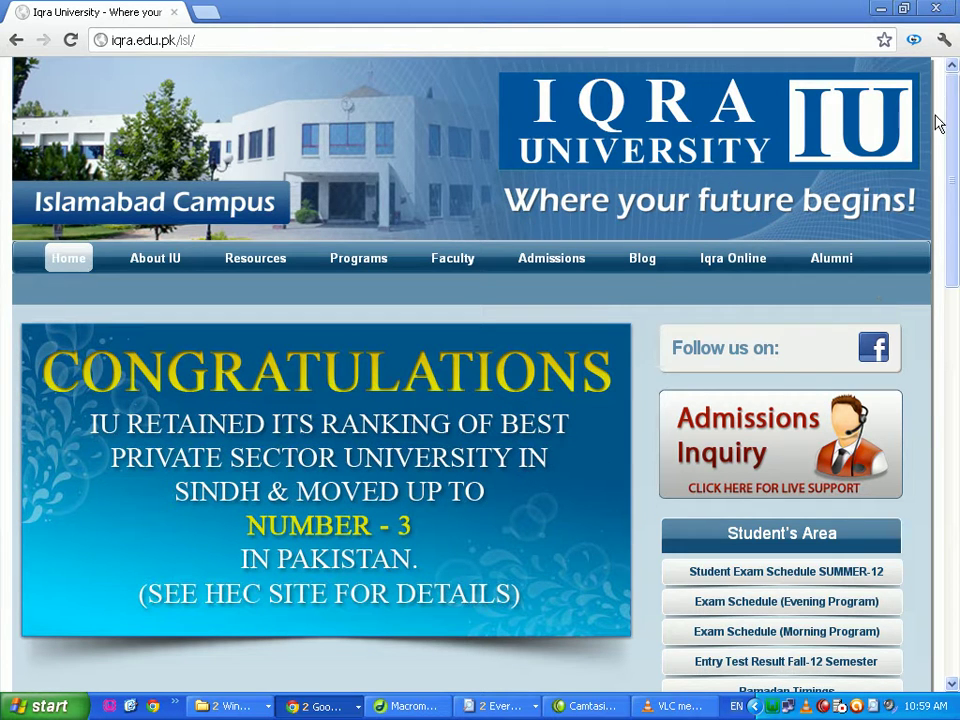
- Open the page source of iqra.edu.pk/isl/
left_click_drag(947, 141, 686, 99)
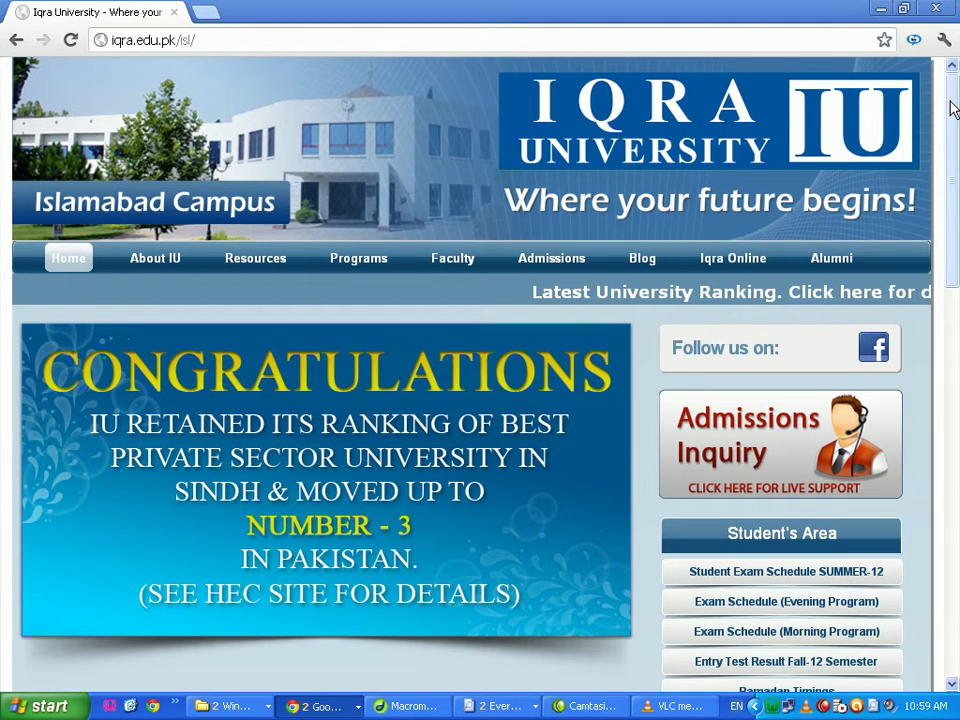
left_click_drag(952, 108, 955, 80)
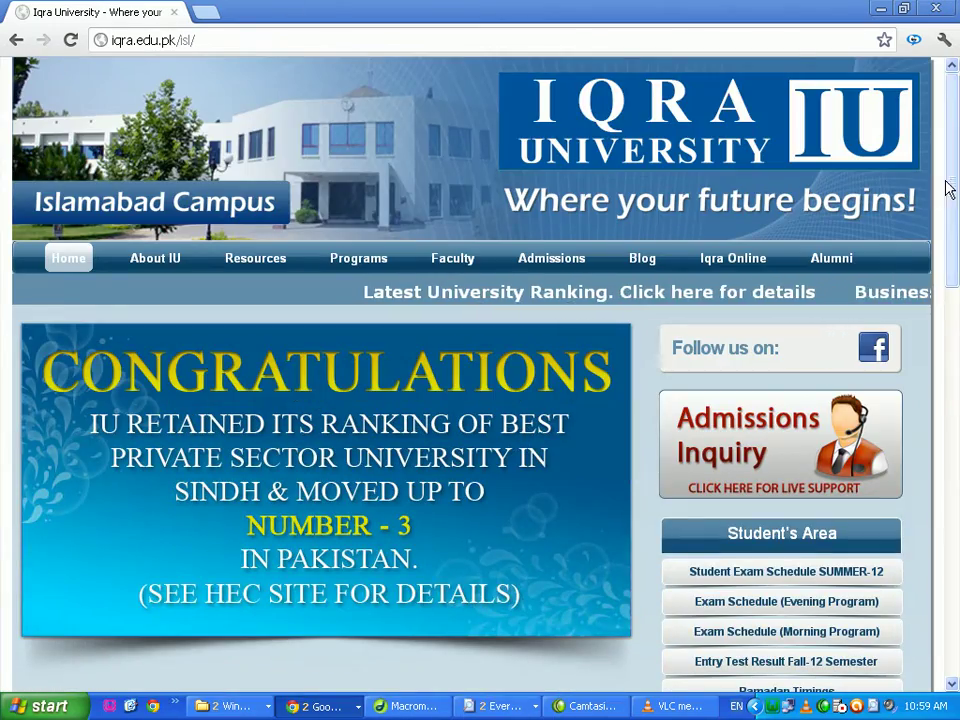
left_click_drag(952, 185, 950, 70)
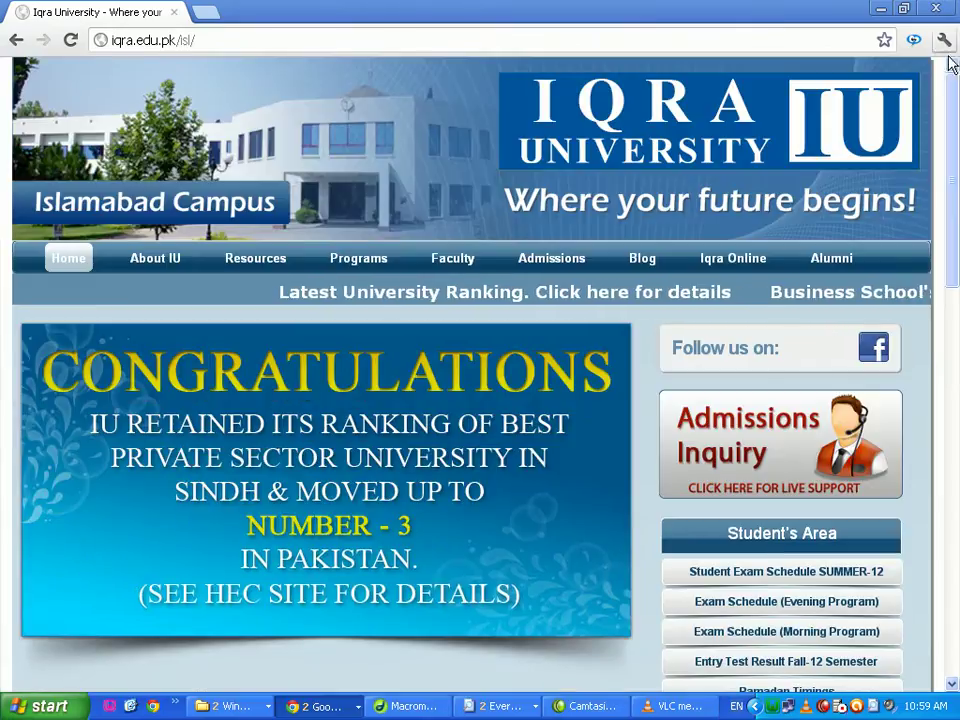
right_click(312, 417)
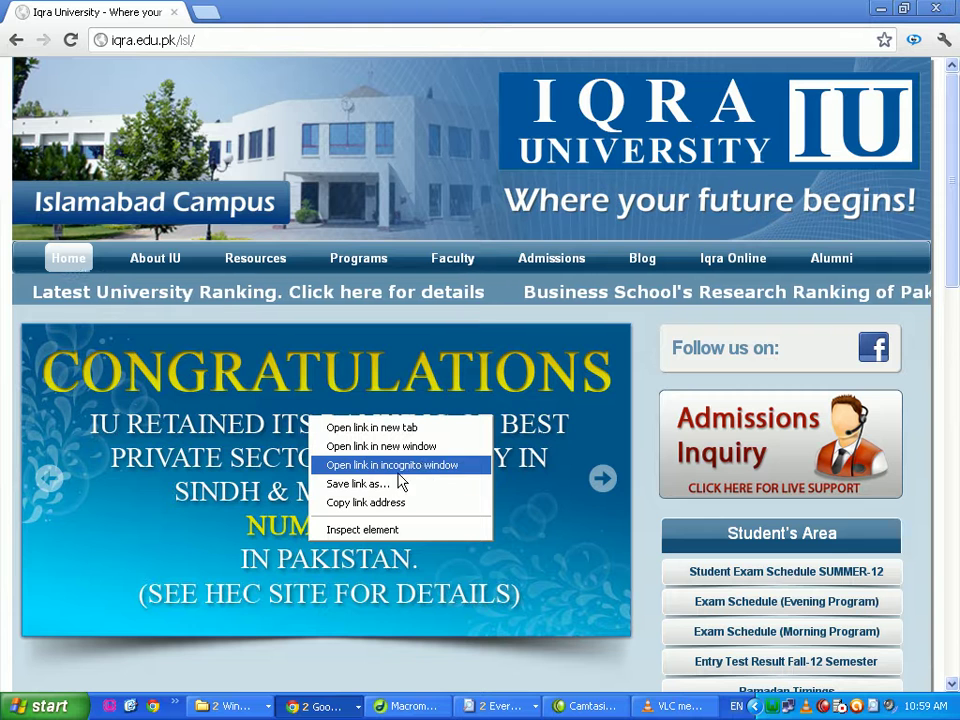
left_click(225, 650)
right_click(208, 656)
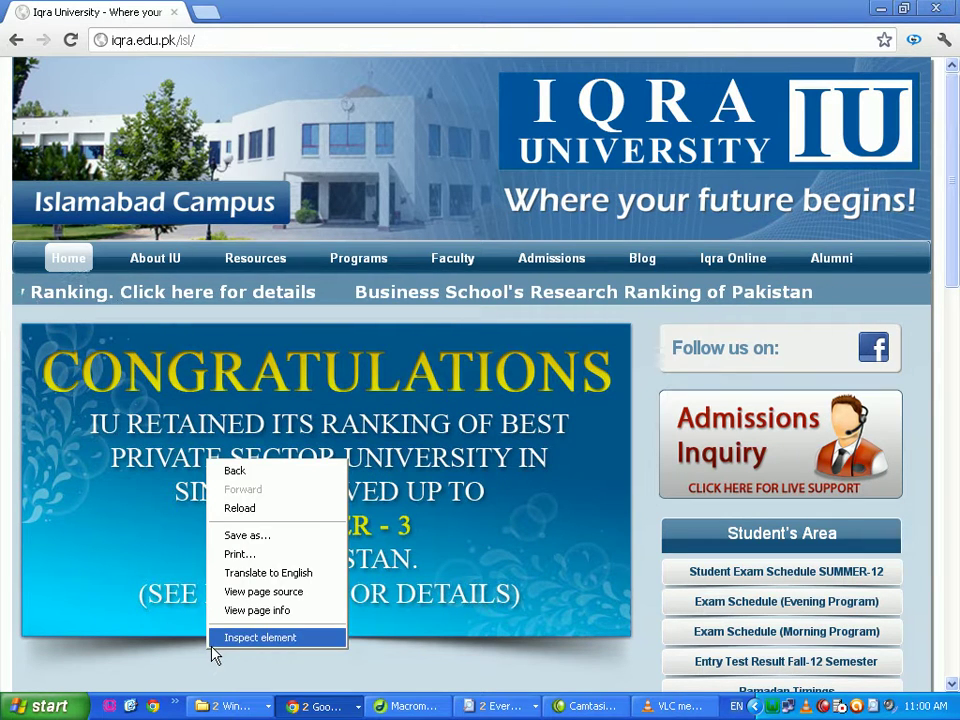
left_click(271, 592)
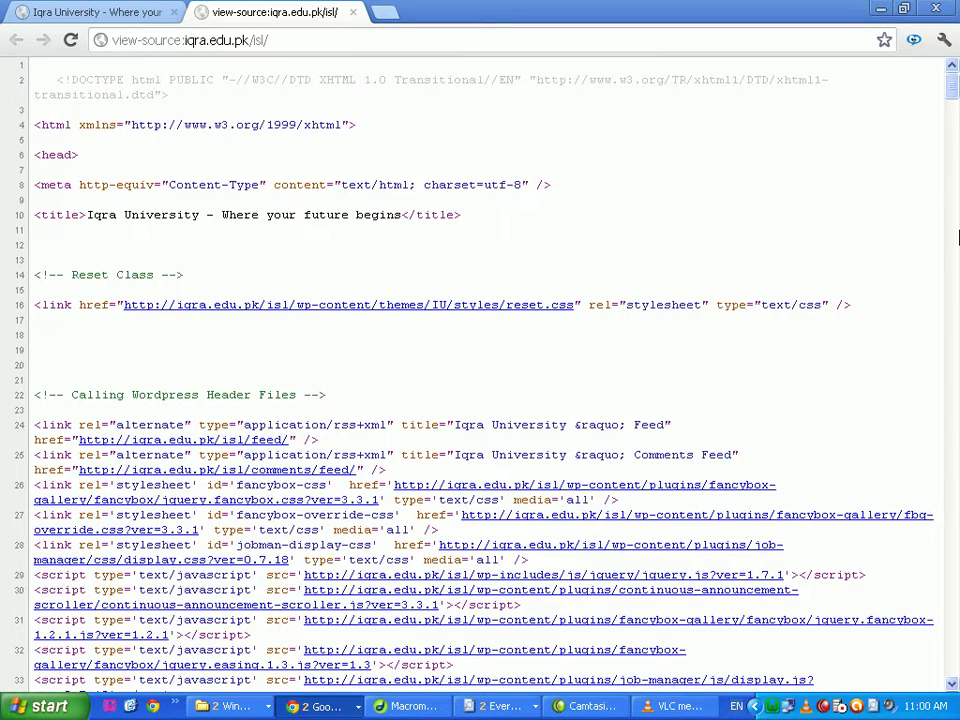
- Examine the Iqra University page source for its script and popup functions, and close the source view
left_click_drag(955, 100, 955, 672)
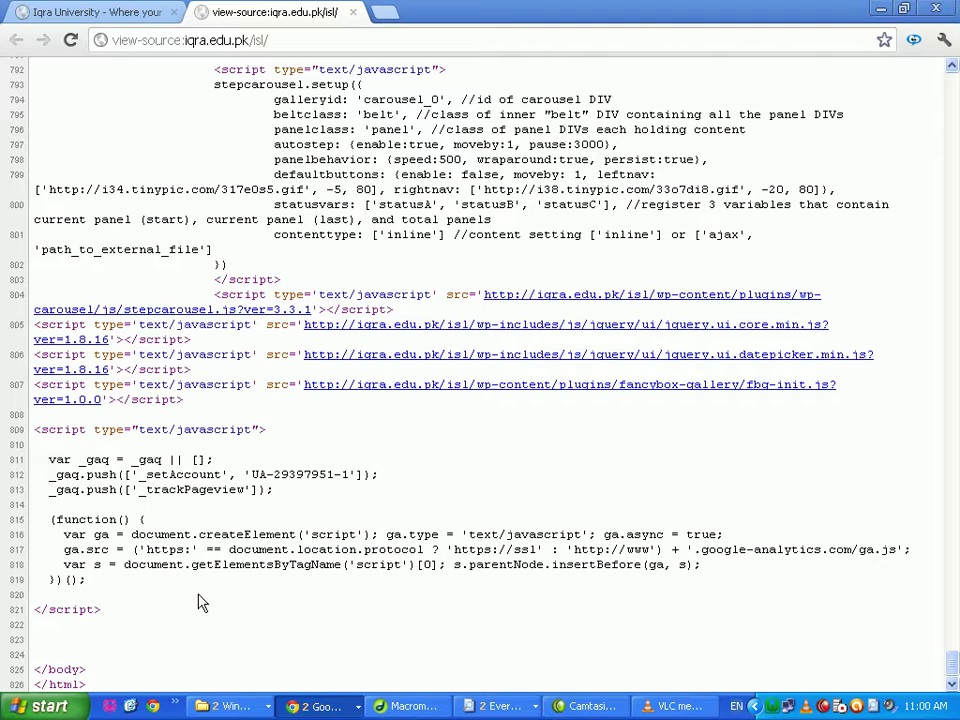
scroll(207, 565, "up", 20)
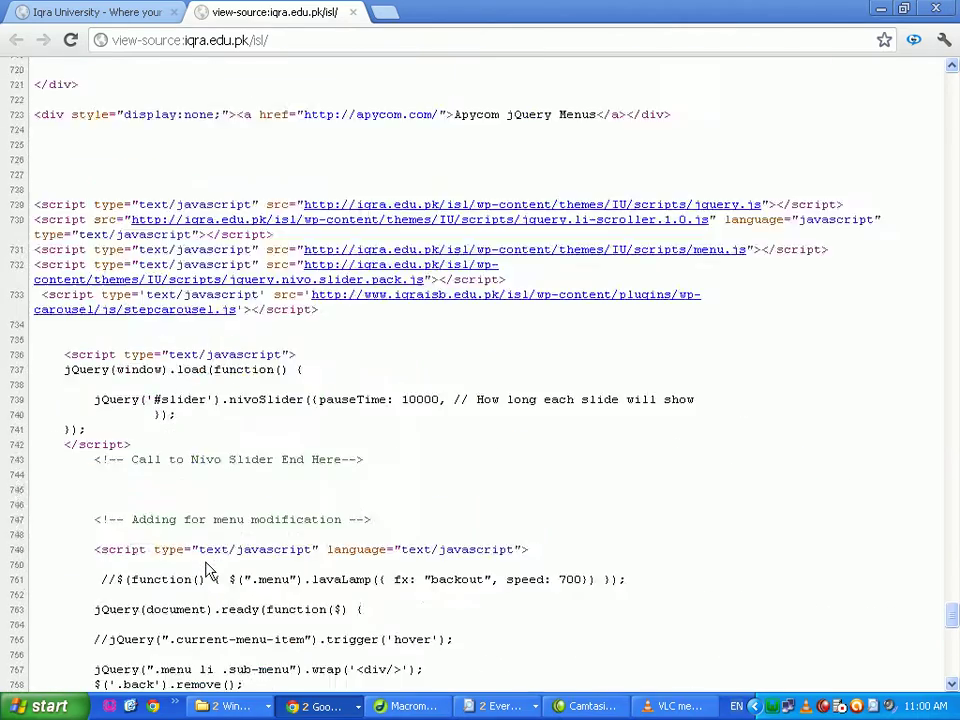
scroll(207, 565, "up", 20)
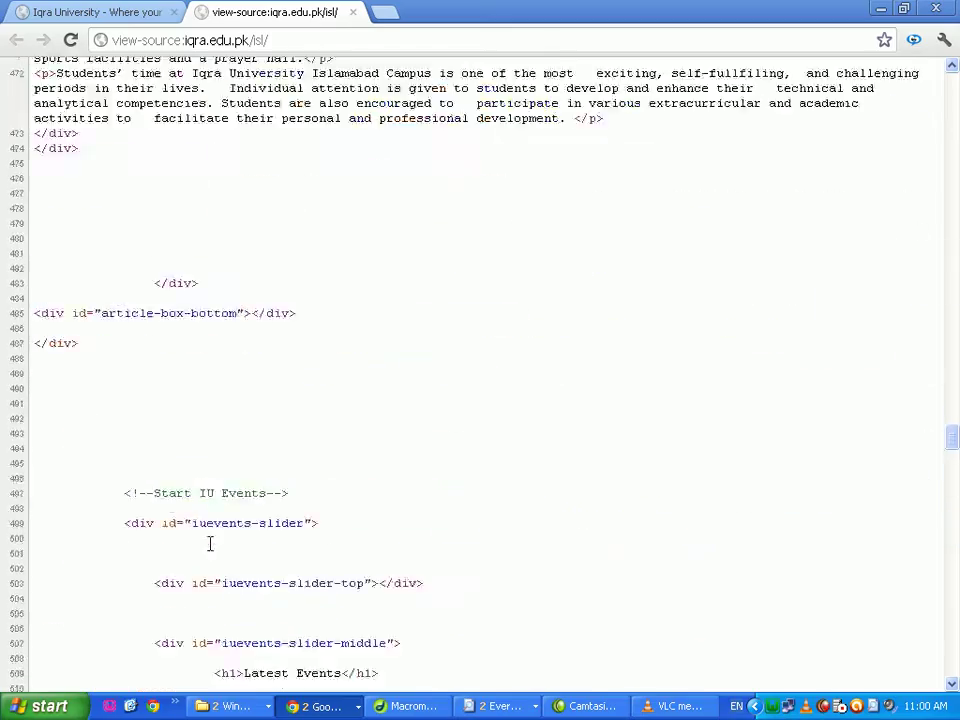
scroll(210, 547, "up", 20)
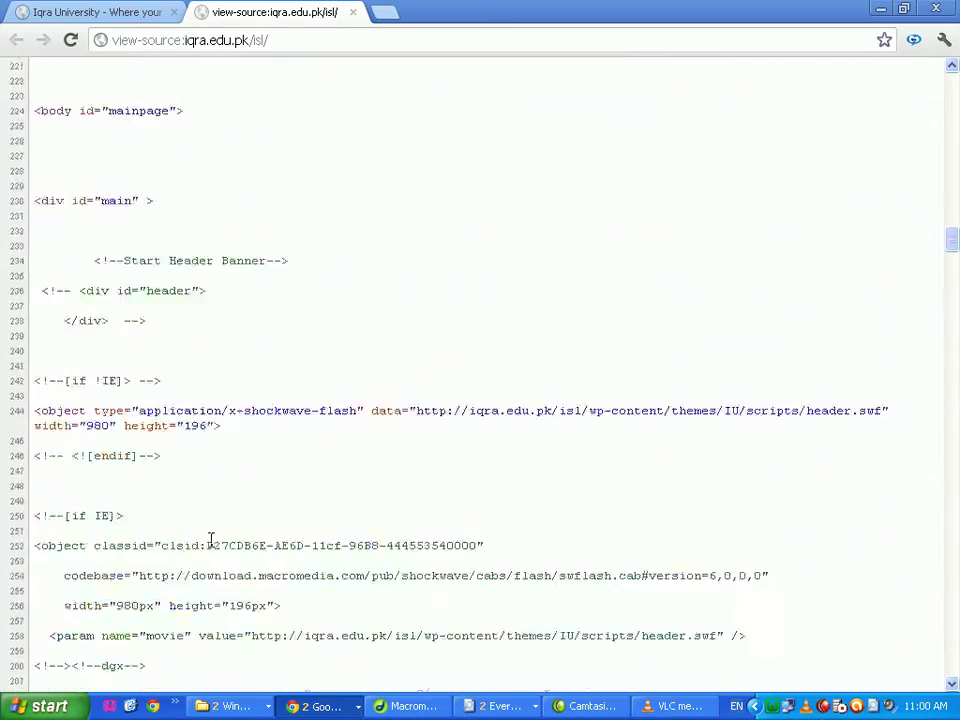
scroll(212, 548, "up", 15)
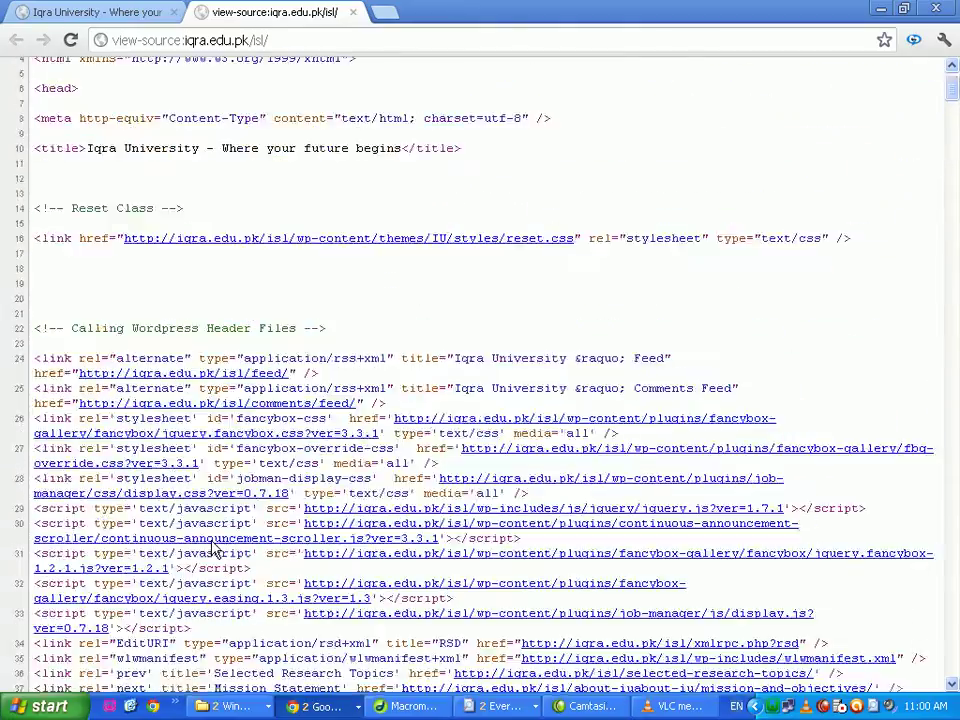
scroll(211, 541, "down", 12)
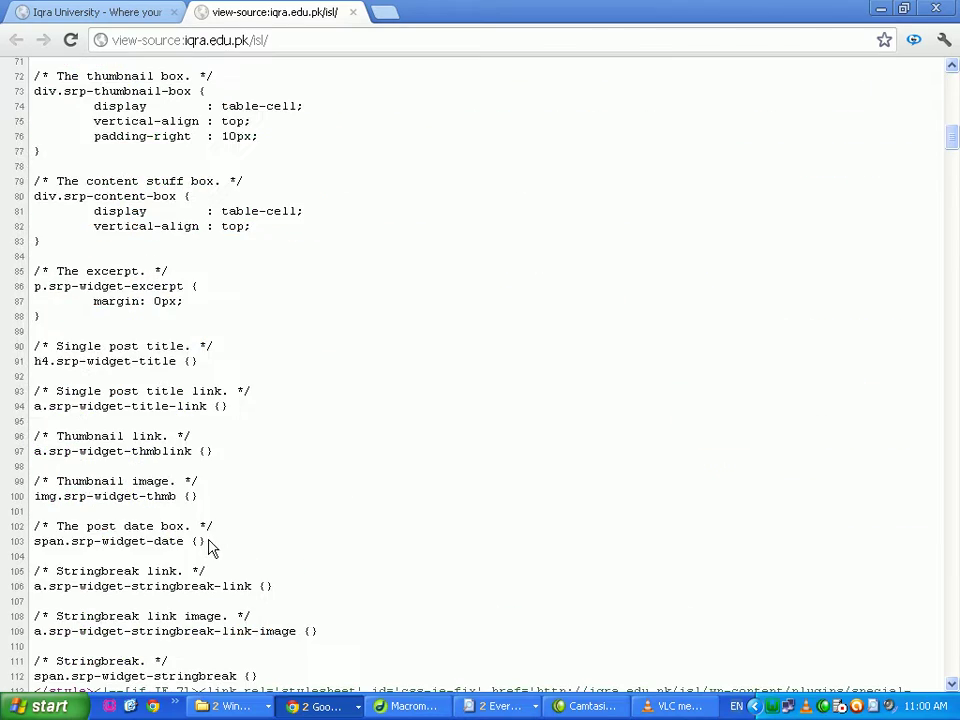
scroll(210, 547, "down", 20)
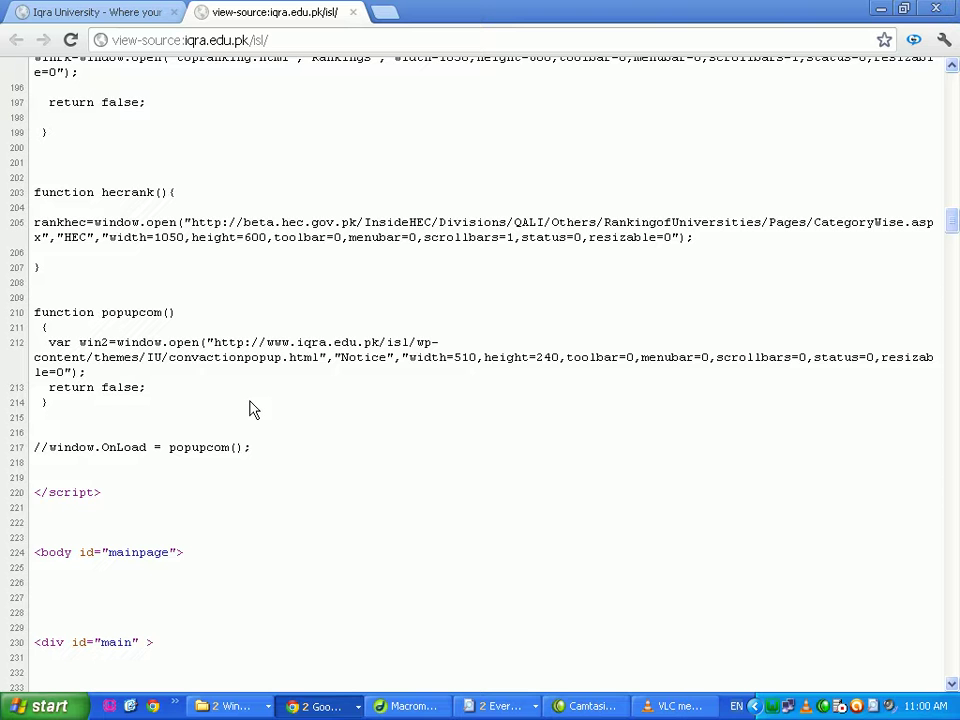
left_click(356, 13)
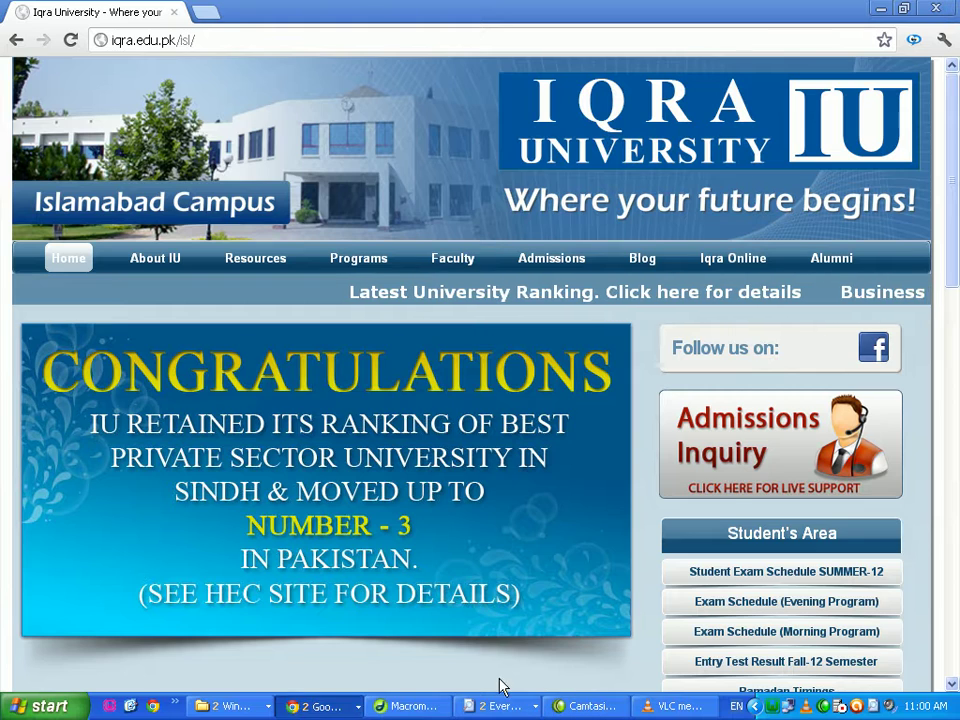
- Switch to Dreamweaver, show the index page in code view, and inspect the script at the beginning of the code
left_click(412, 706)
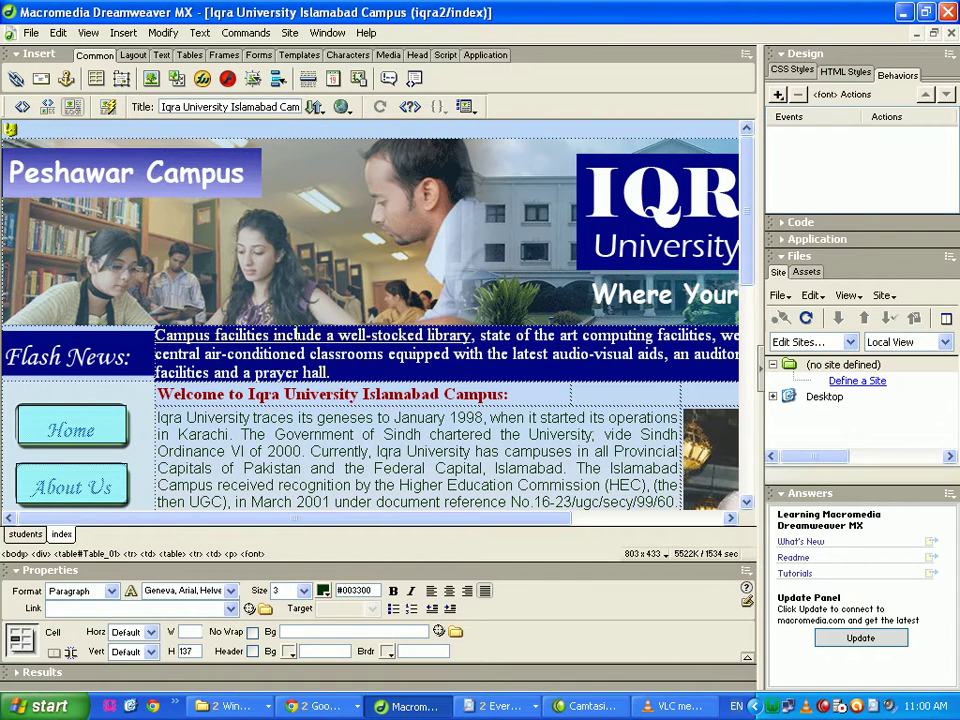
left_click(46, 106)
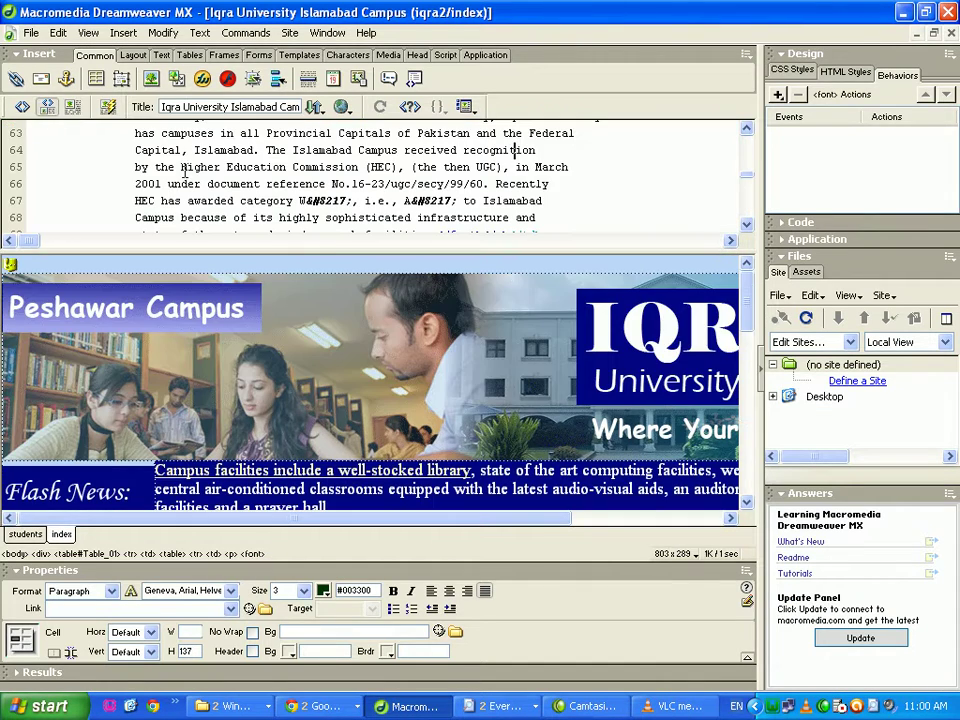
left_click(22, 106)
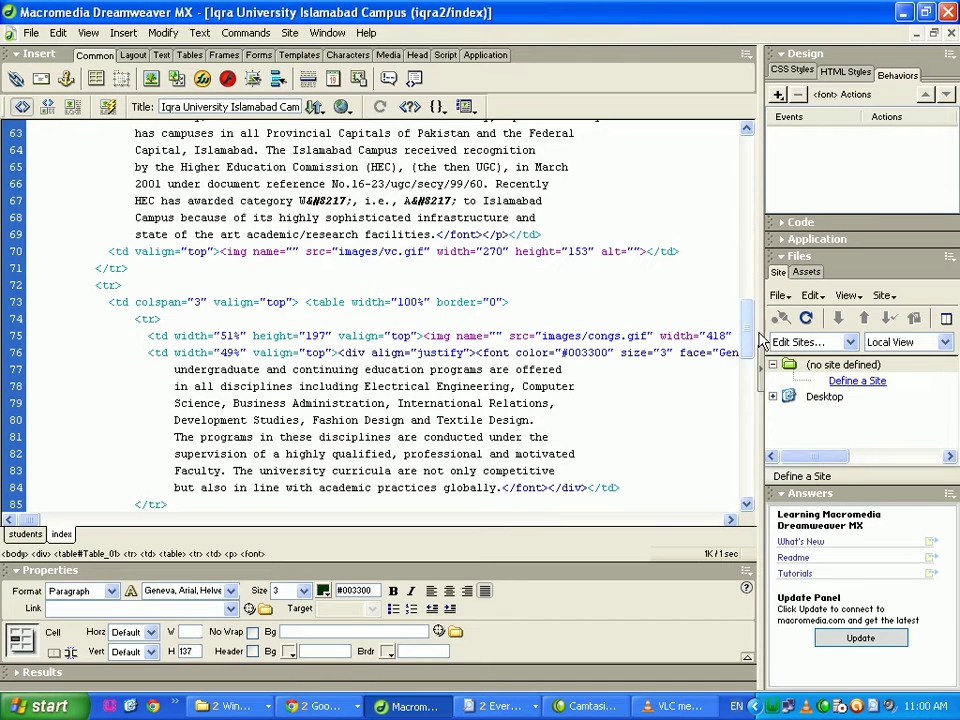
scroll(740, 287, "up", 13)
scroll(740, 287, "up", 8)
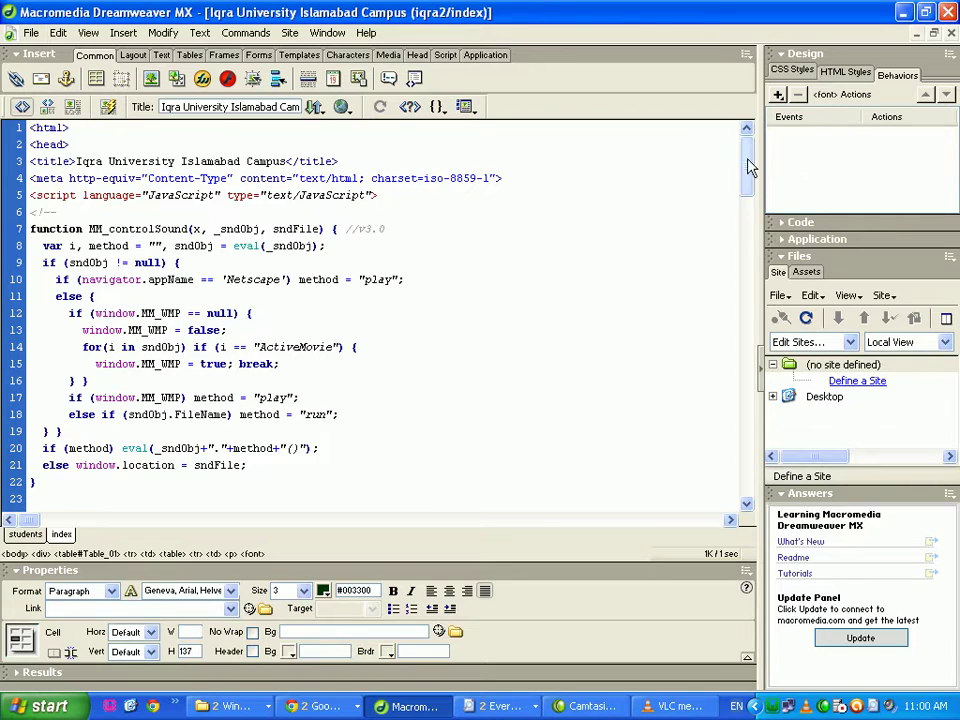
mouse_move(750, 167)
left_mouse_down()
mouse_move(758, 245)
mouse_move(792, 367)
mouse_move(770, 480)
mouse_move(764, 160)
left_mouse_up()
left_click(779, 95)
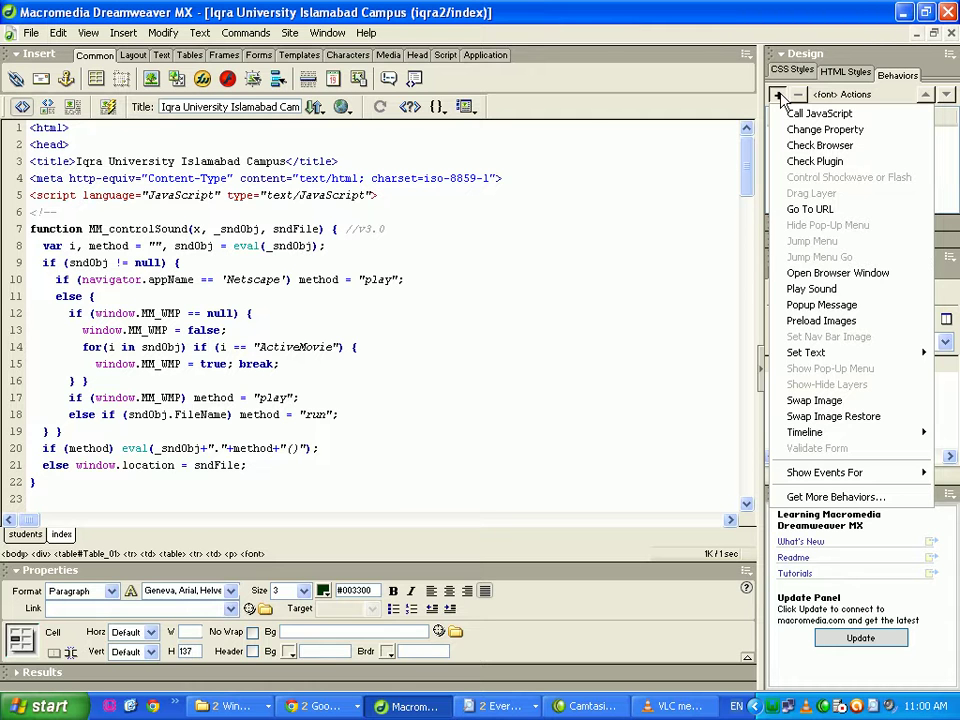
left_click(838, 209)
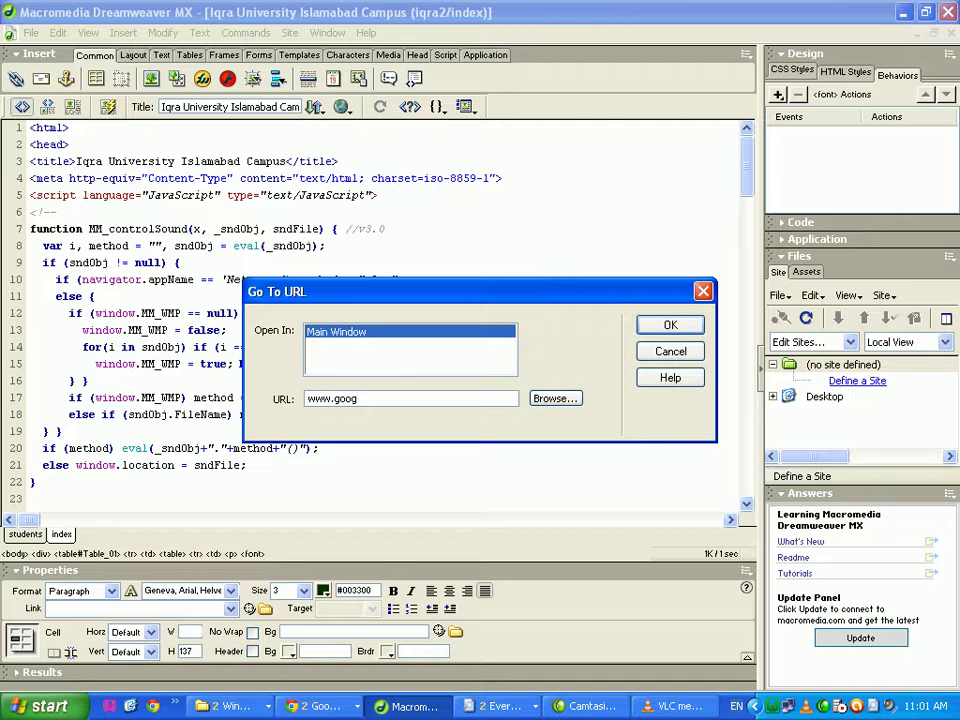
key("BackSpace")
key("BackSpace")
key("BackSpace")
key("BackSpace")
key("BackSpace")
key("BackSpace")
key("BackSpace")
left_click(558, 399)
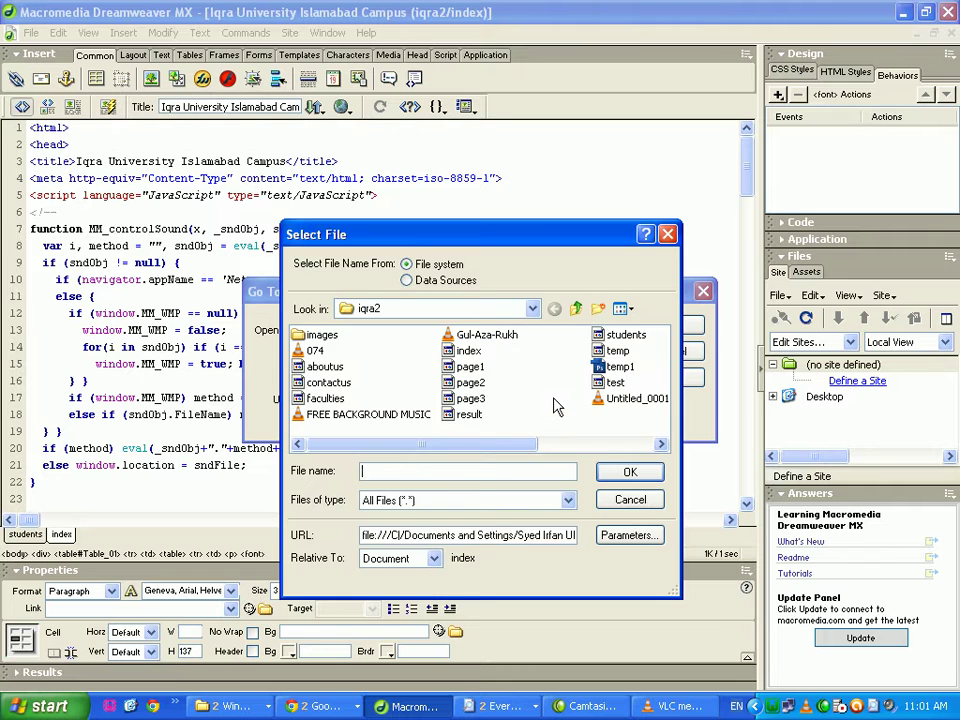
left_click(631, 500)
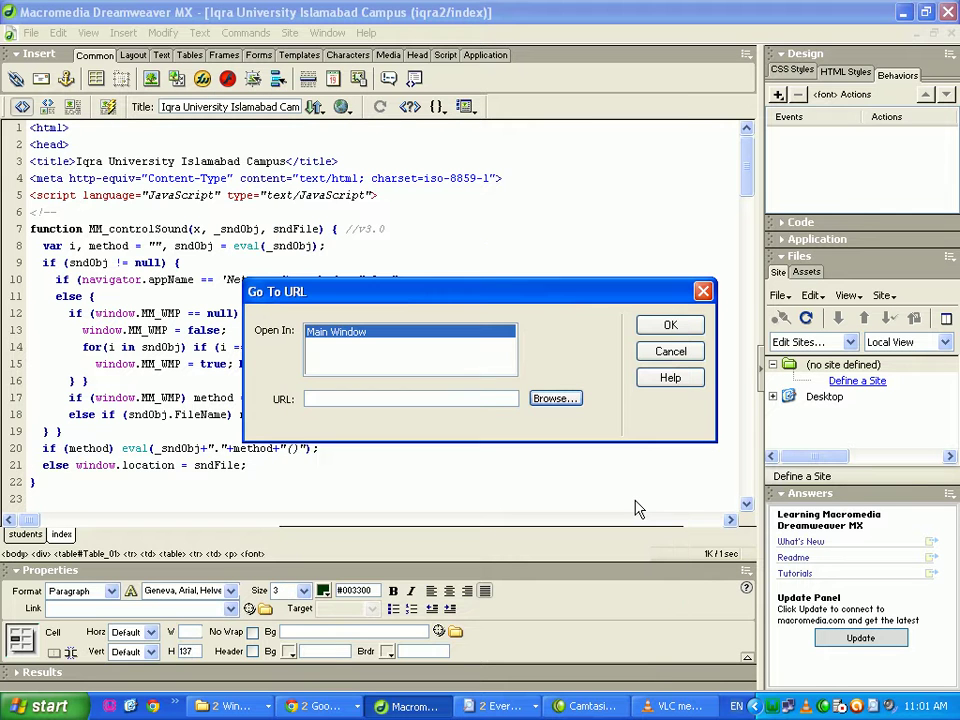
left_click(333, 396)
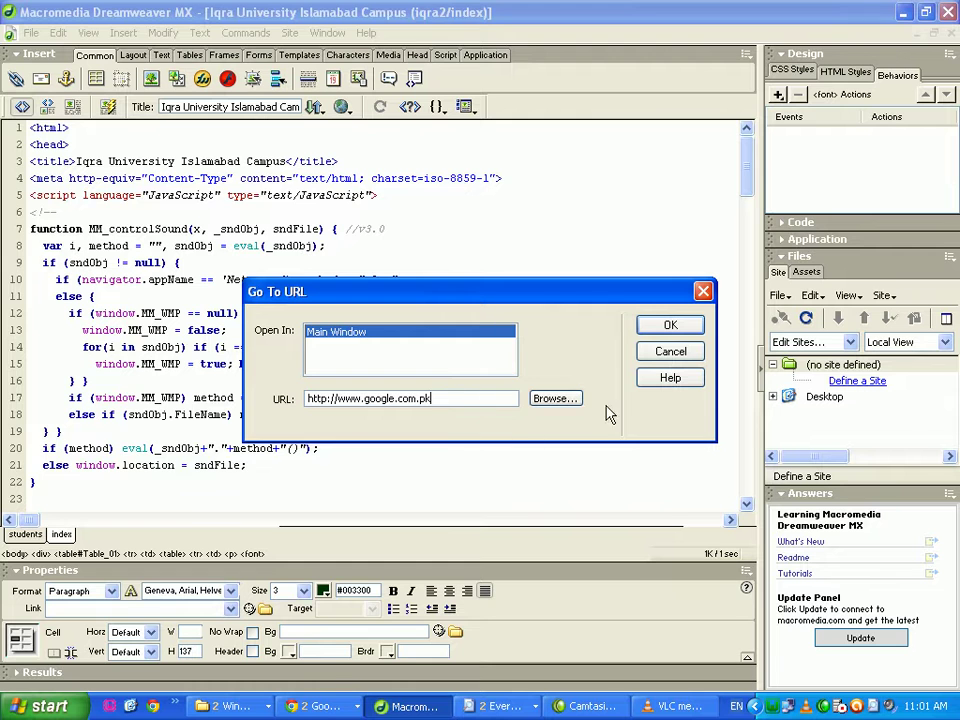
left_click(655, 329)
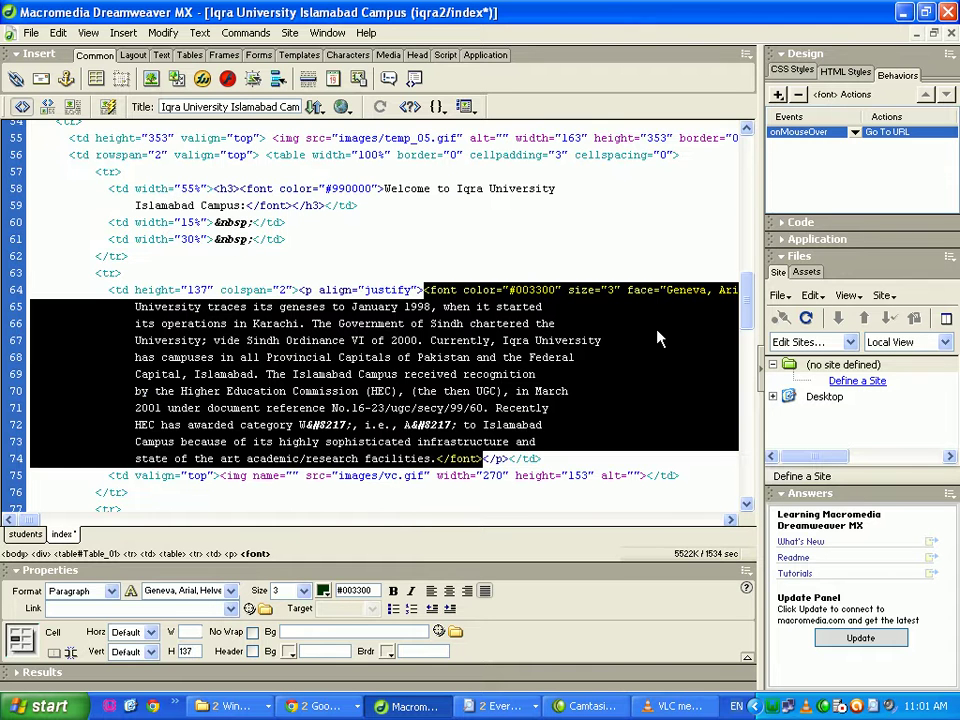
- Set the Go To URL behavior's event to onClick and save the index page
left_click(853, 132)
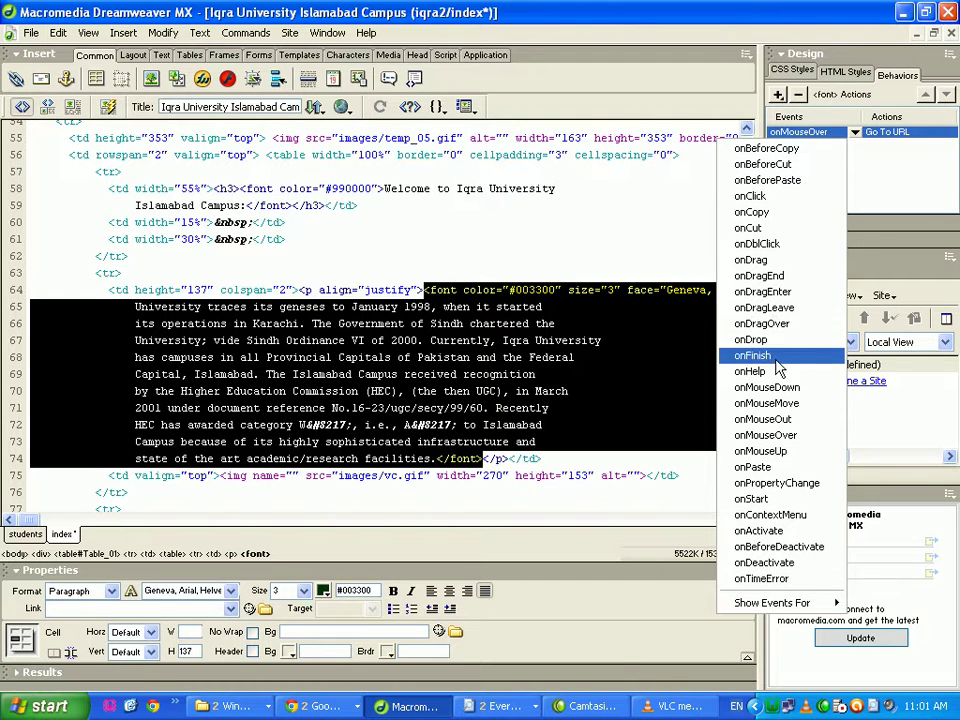
left_click(752, 196)
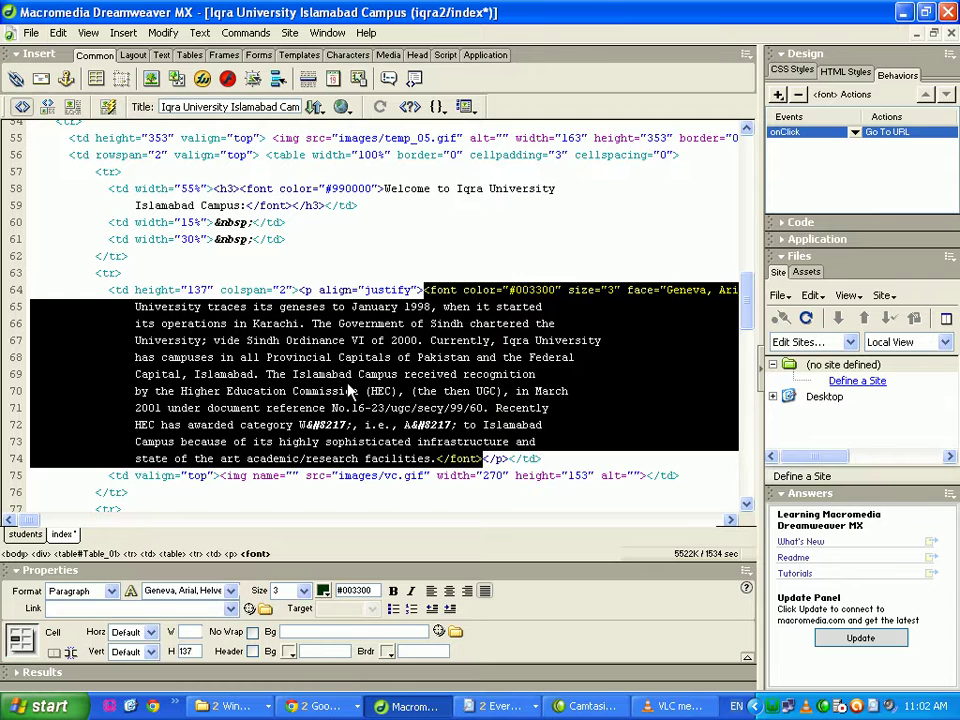
left_click(30, 33)
left_click(48, 124)
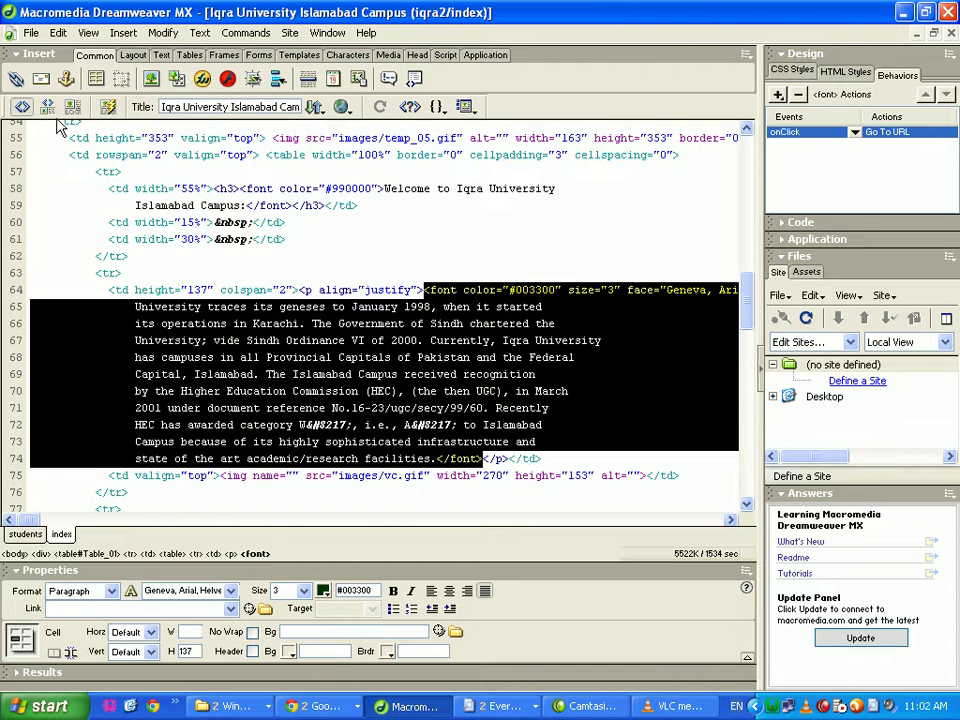
- Open the index page from the iqra2 folder in Chrome, dismiss its alert, test the welcome paragraph's Go To URL behavior, and close that tab
left_click(345, 708)
left_click(343, 686)
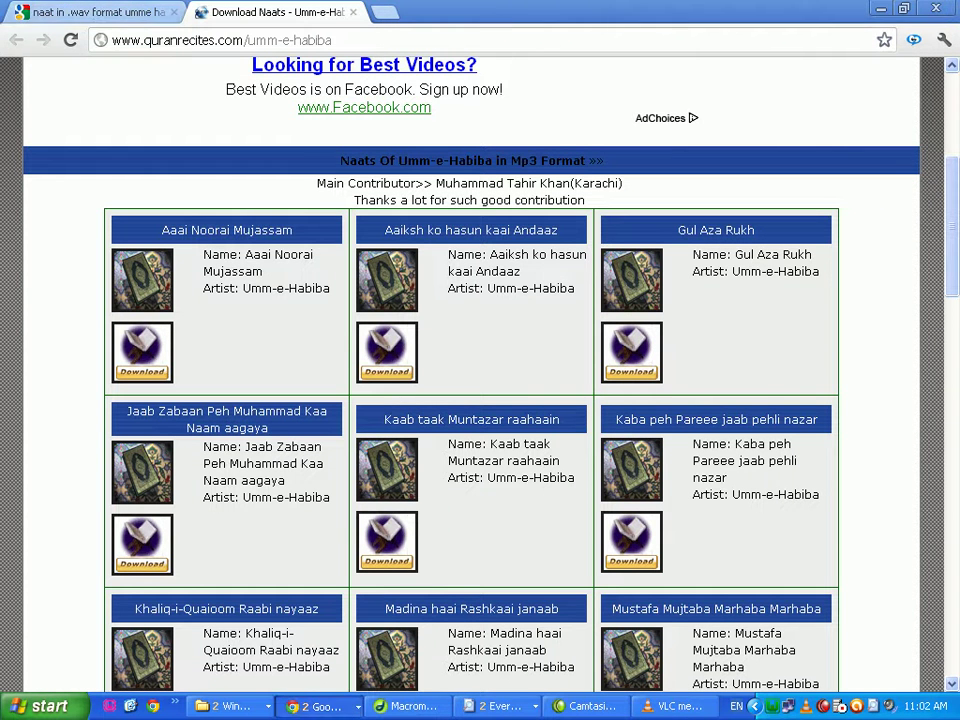
left_click(320, 706)
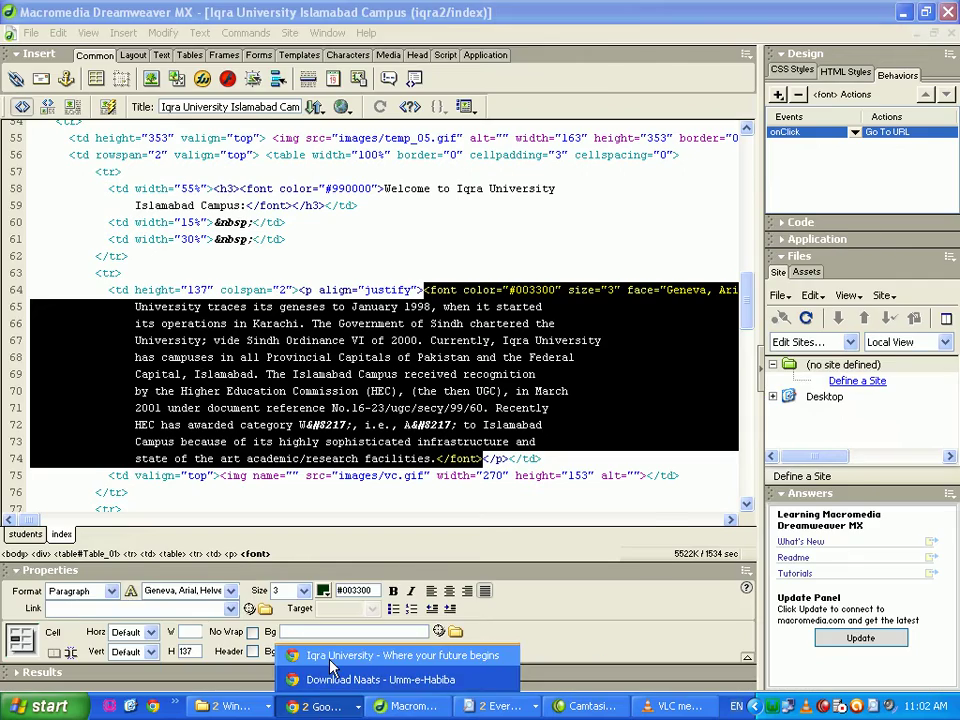
left_click(333, 662)
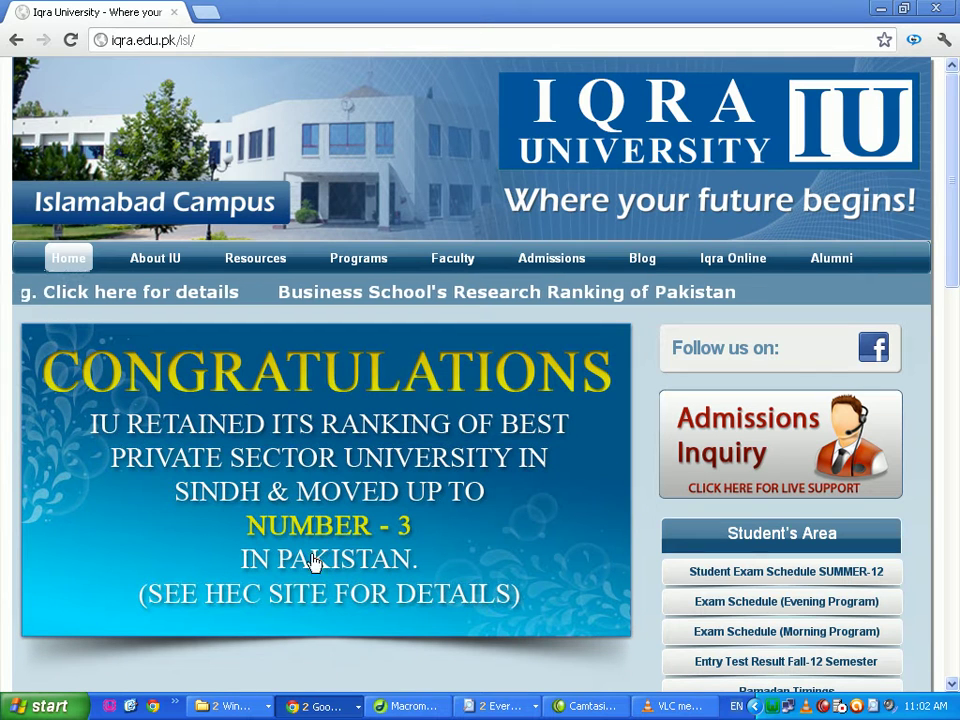
left_click(261, 709)
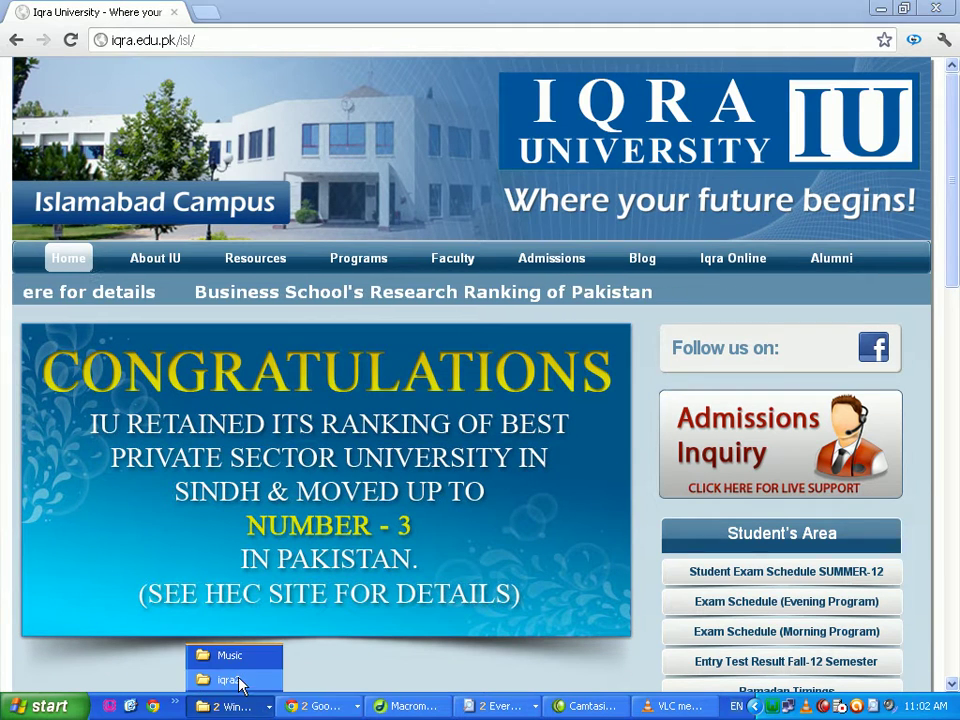
left_click(238, 680)
right_click(425, 247)
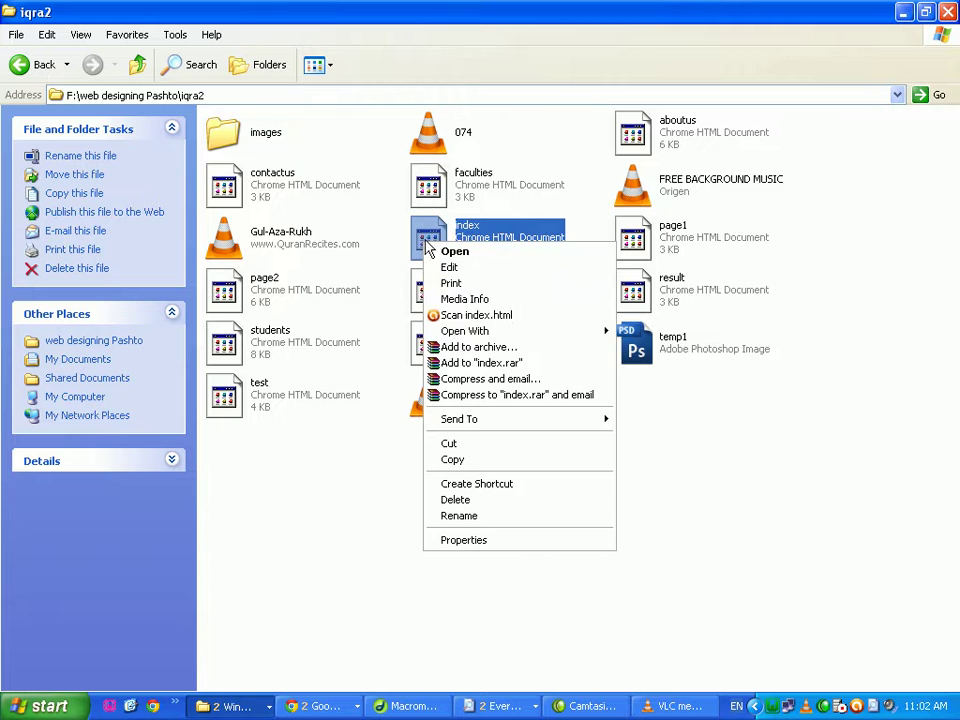
left_click(465, 252)
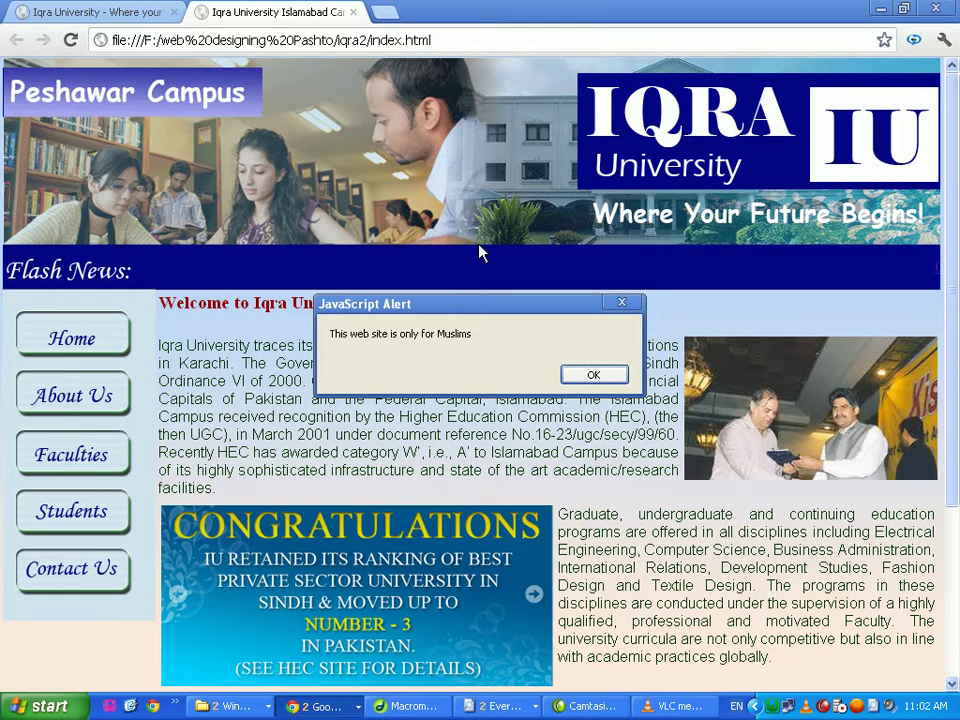
left_click(612, 373)
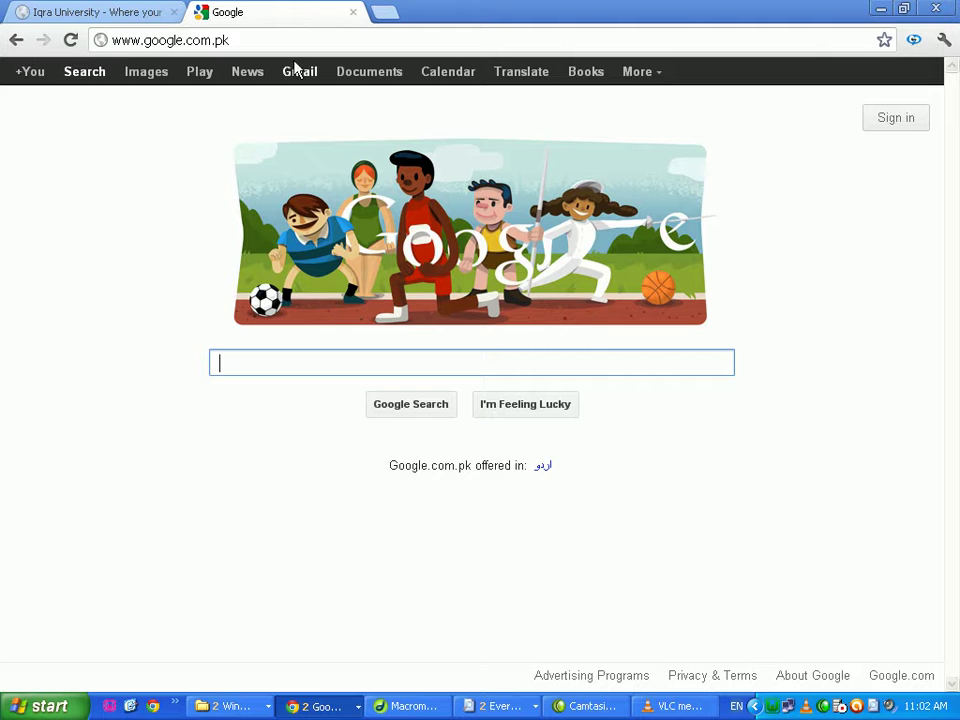
left_click(352, 13)
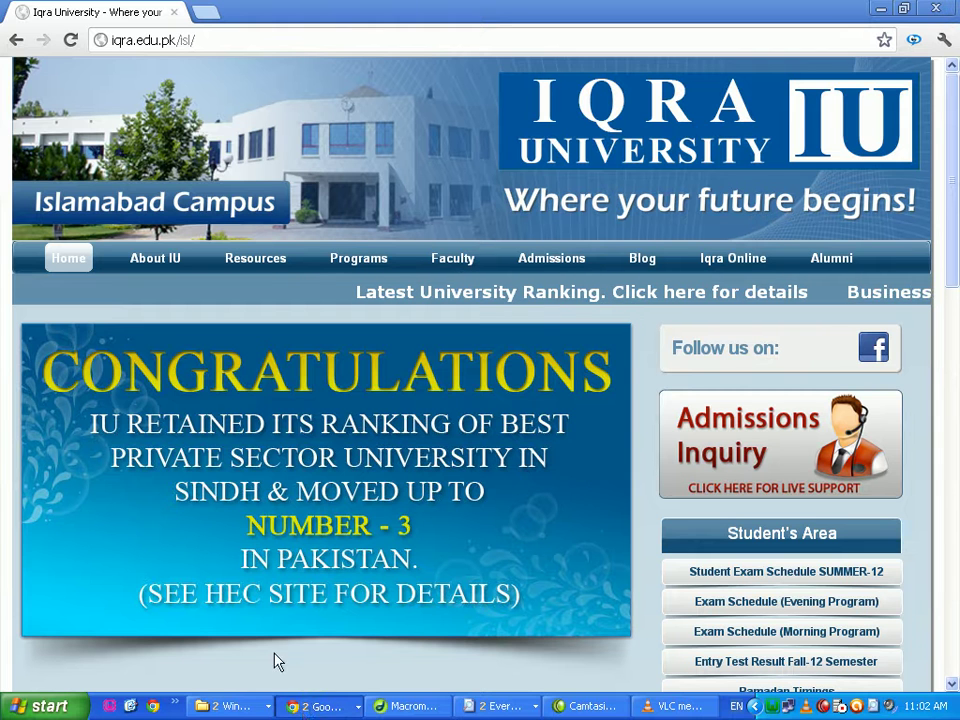
- Switch to Dreamweaver and remove the Go To URL behavior from the welcome paragraph's font element
left_click(318, 706)
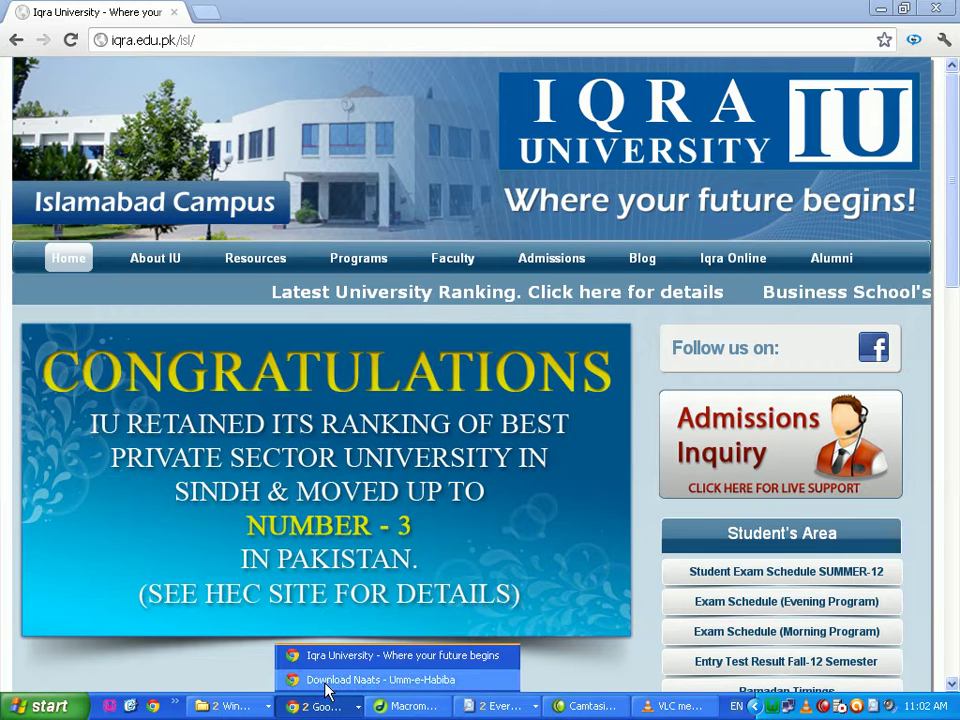
left_click(327, 682)
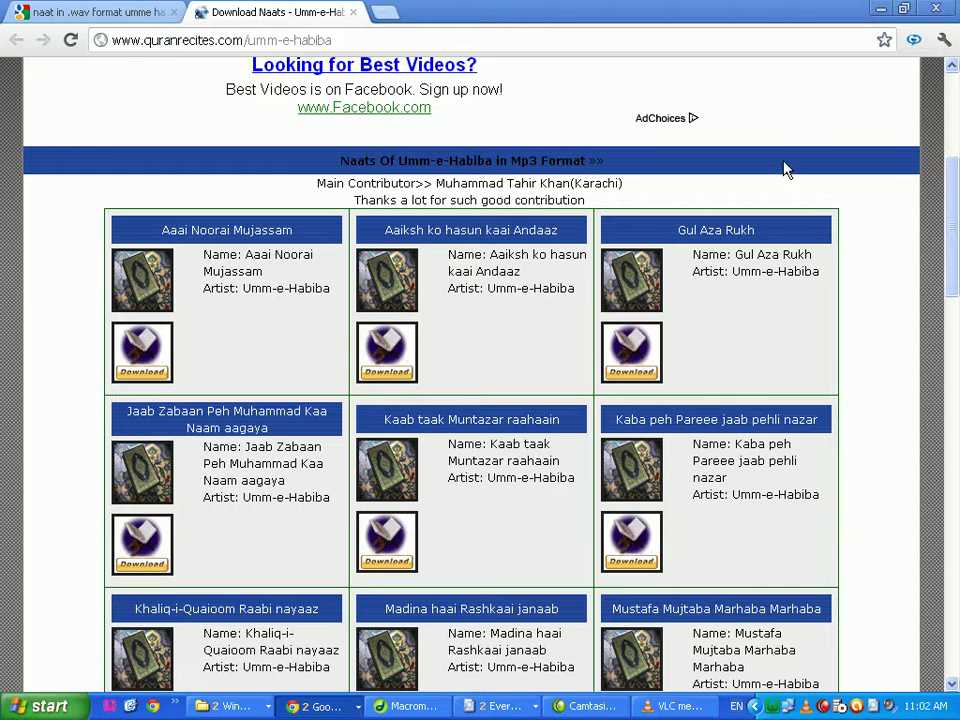
left_click(410, 706)
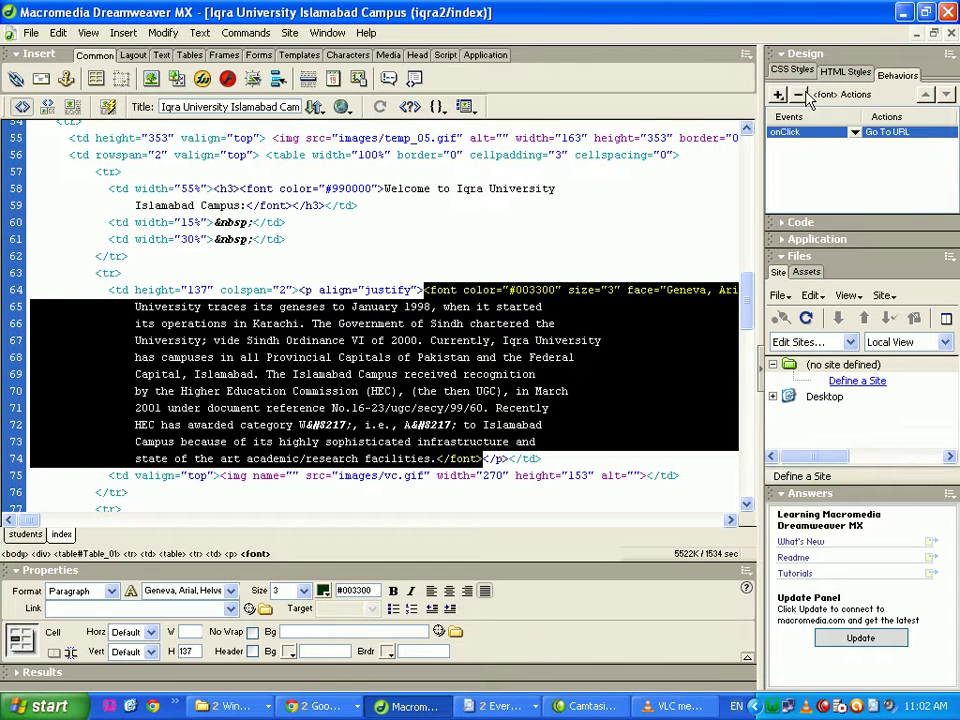
left_click(799, 94)
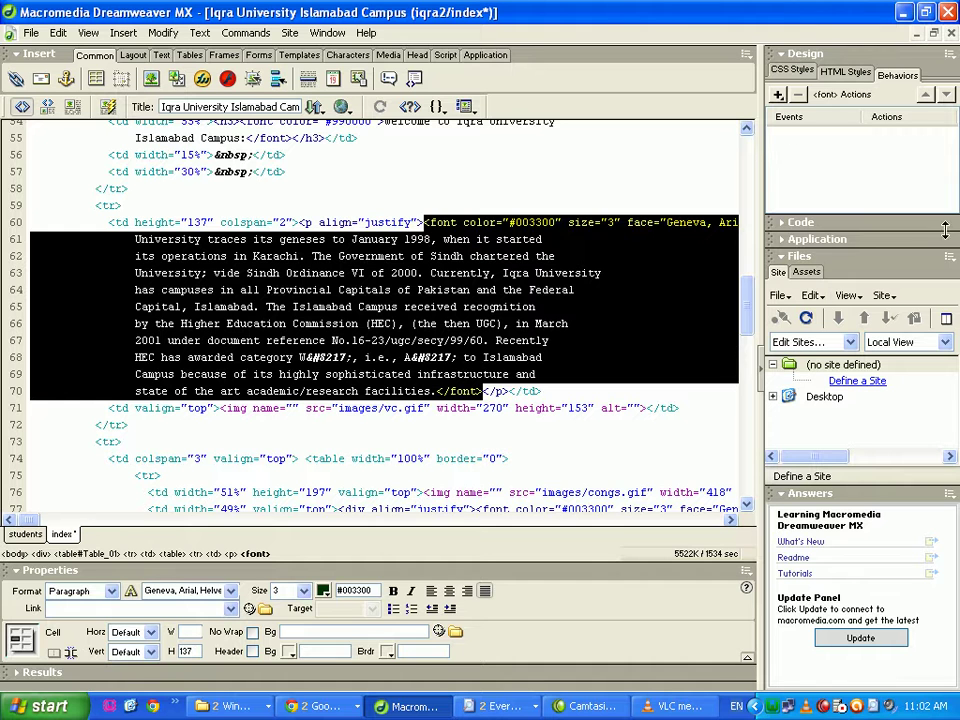
left_click_drag(747, 300, 755, 126)
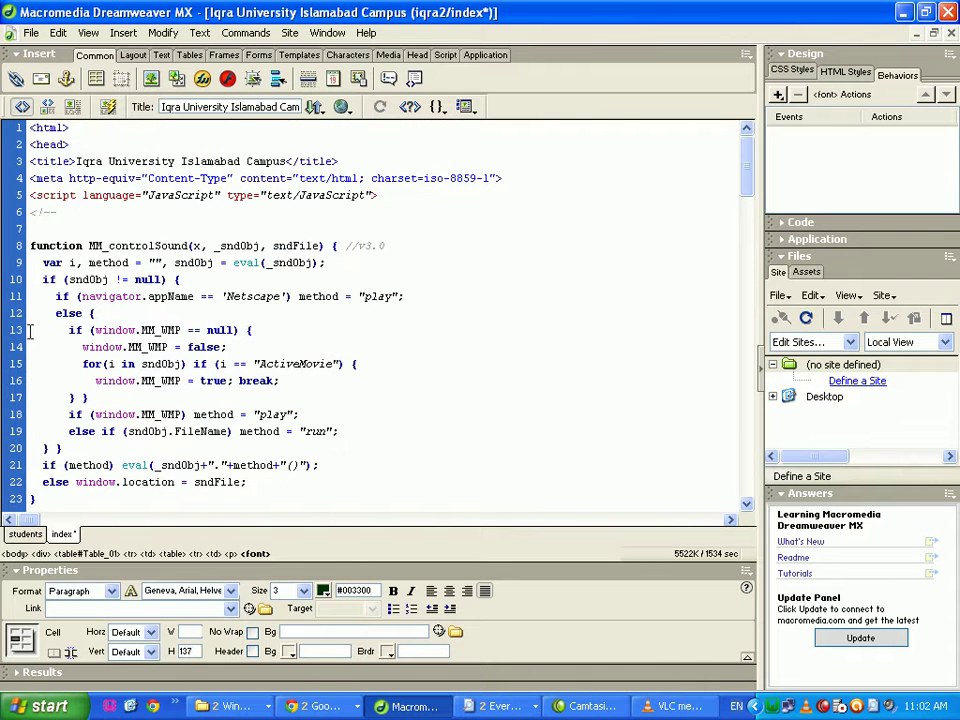
scroll(30, 333, "down", 4)
left_click(53, 432)
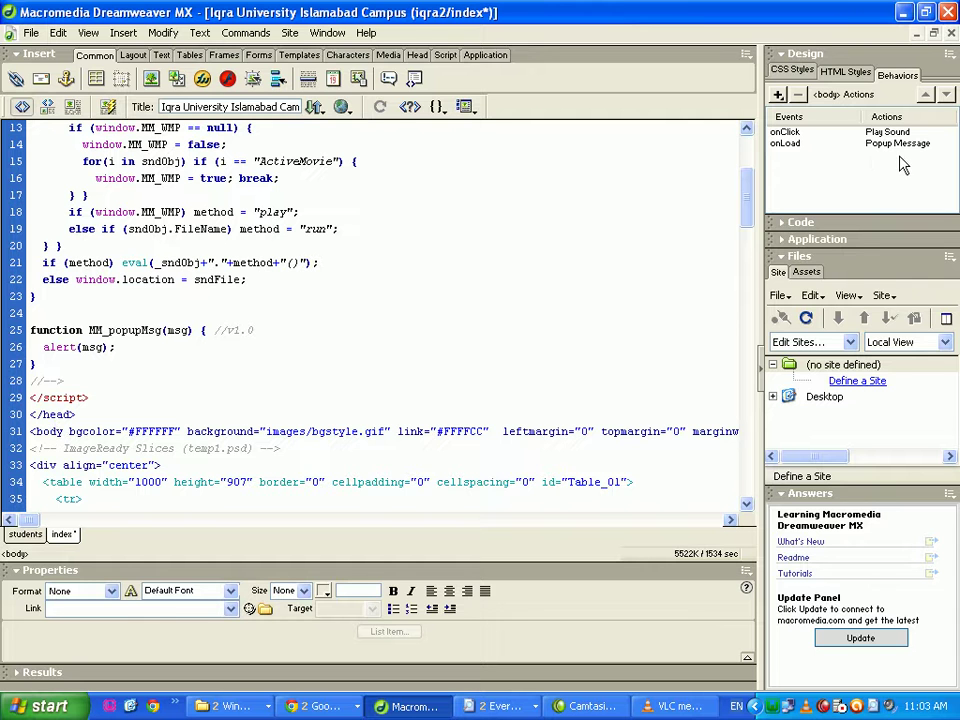
left_click(777, 96)
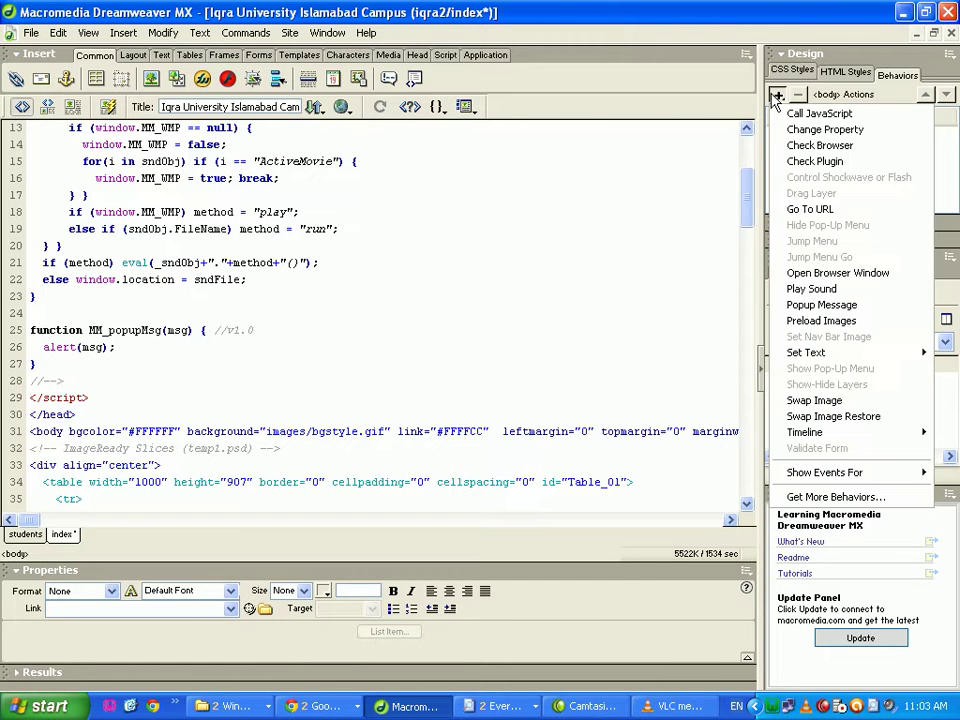
left_click(812, 209)
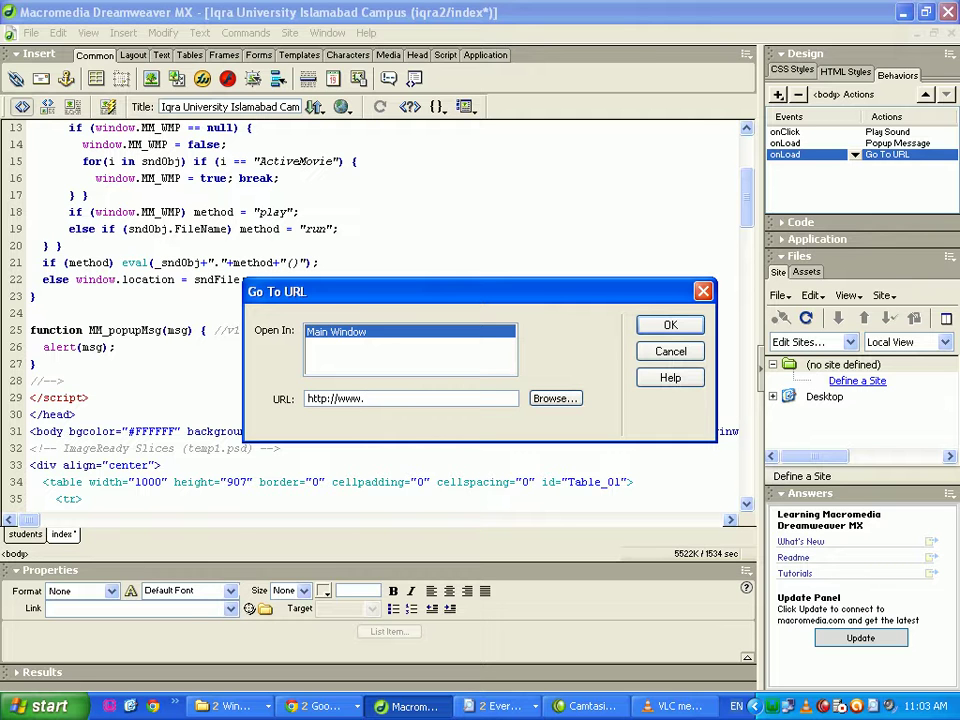
type("rdan.edu.af")
left_click(670, 325)
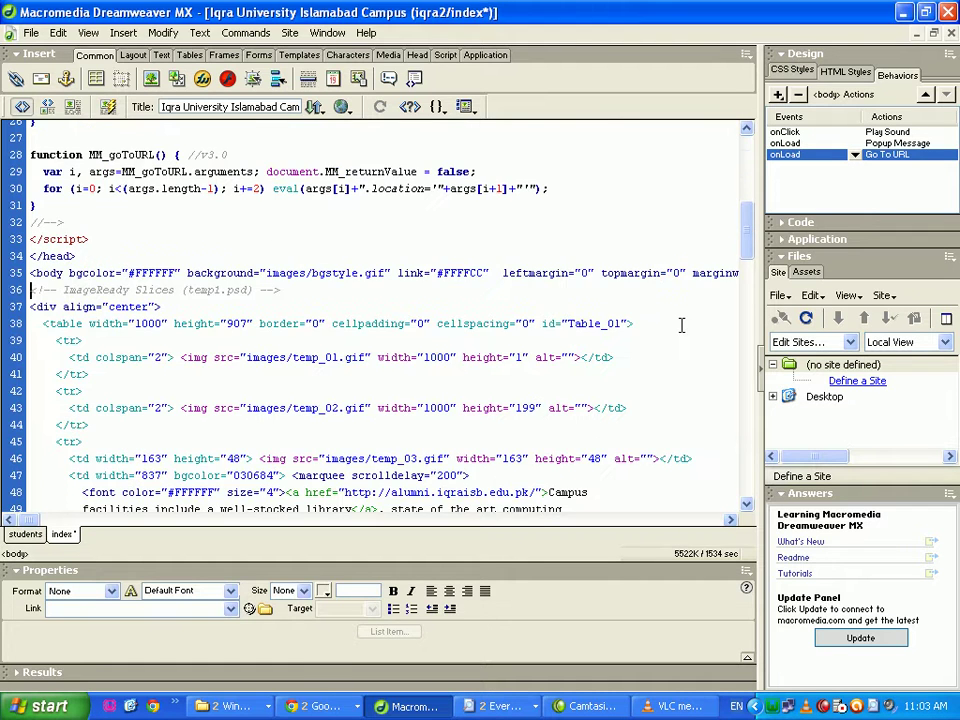
- Open the index page from the iqra2 folder in Chrome, dismiss its alert to test the redirect, and close the tab
left_click(318, 706)
left_click(352, 678)
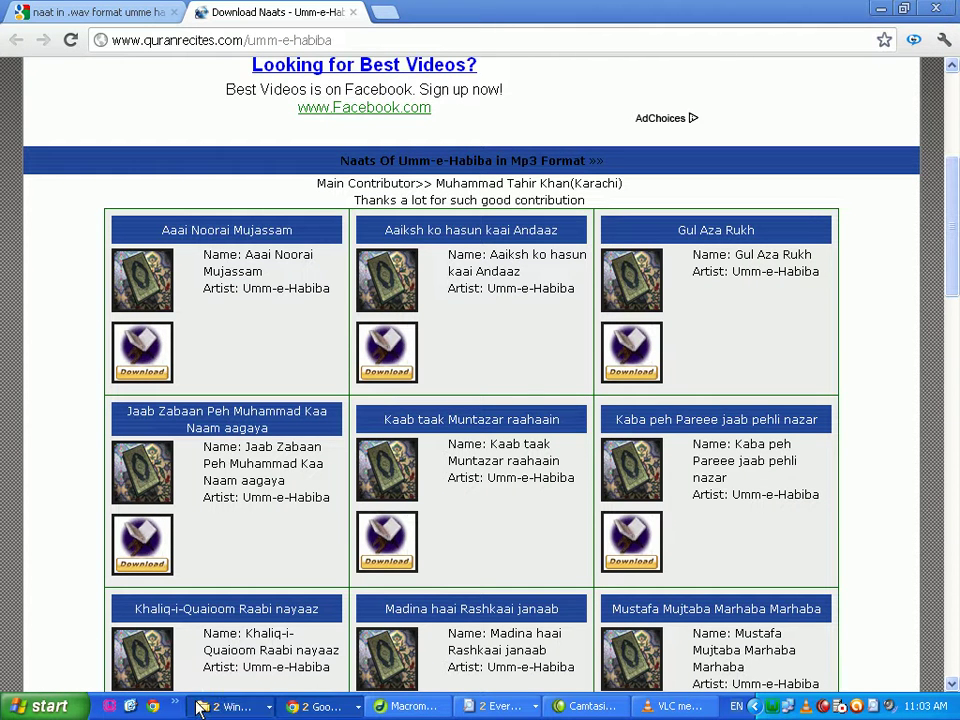
left_click(230, 706)
left_click(236, 678)
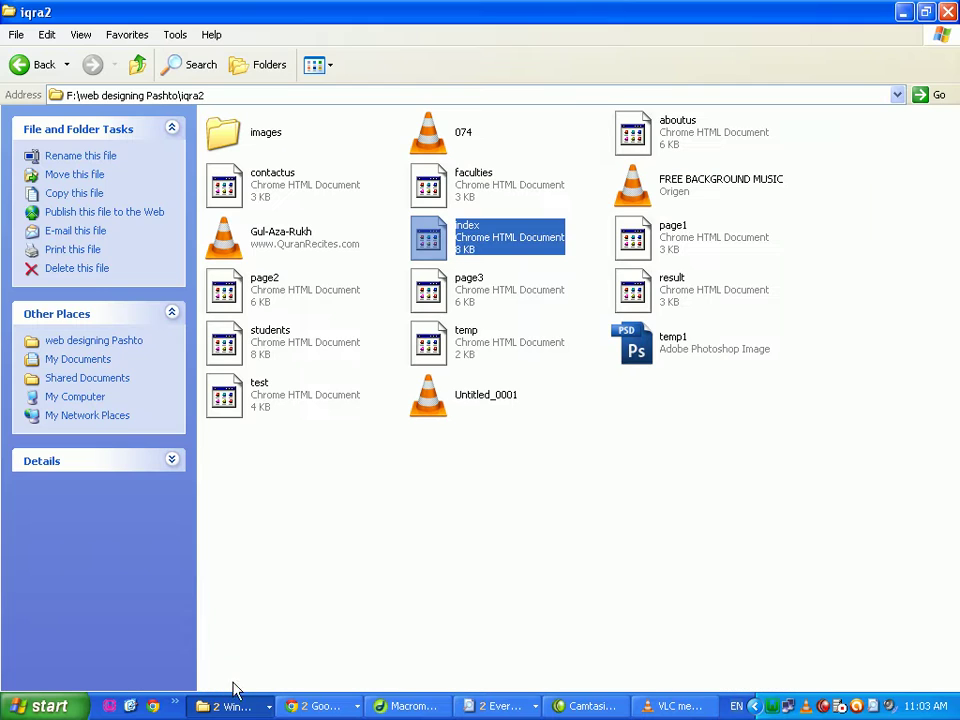
right_click(451, 244)
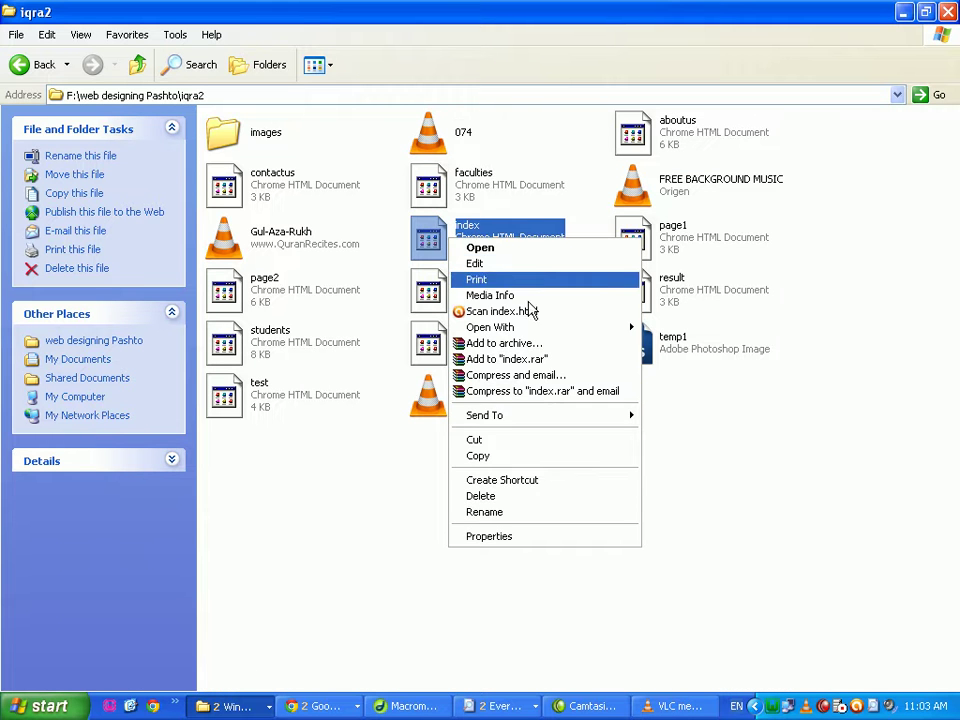
left_click(514, 249)
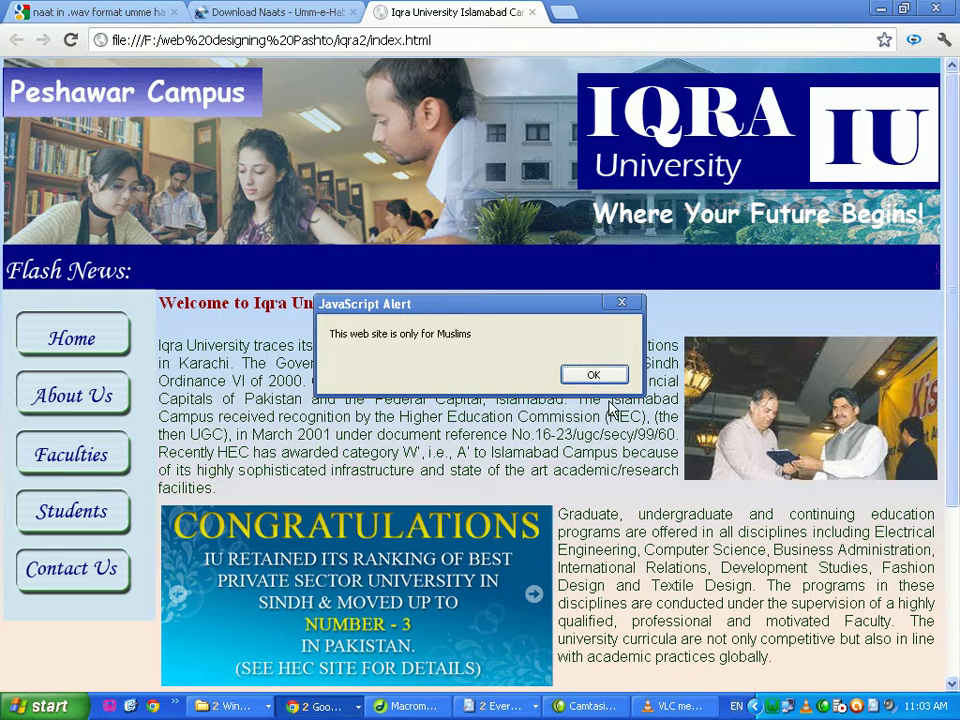
left_click(594, 374)
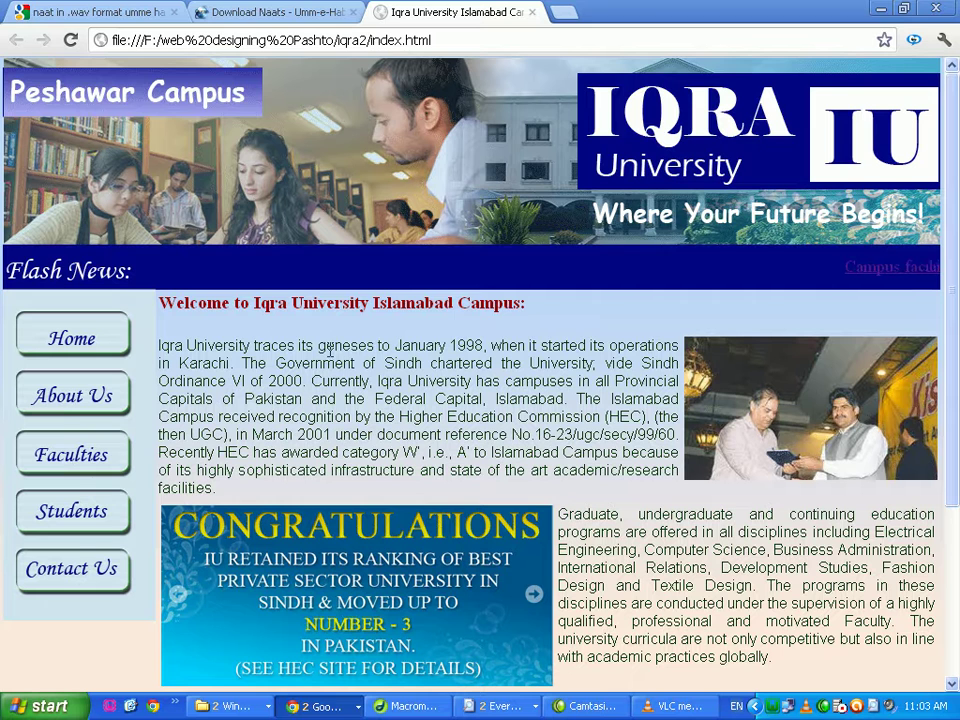
key("F5")
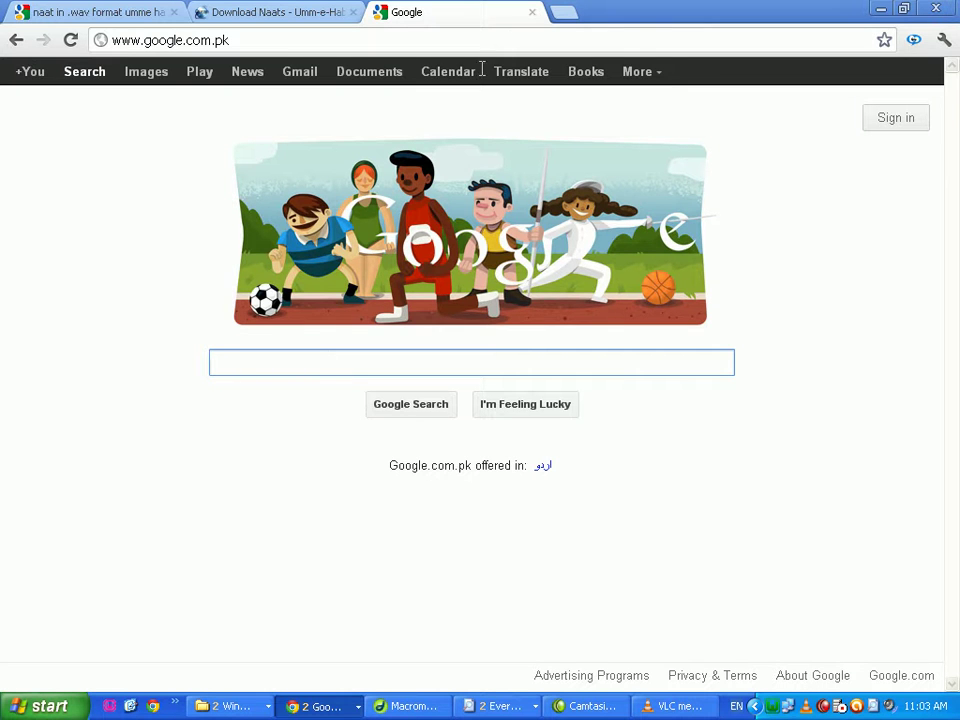
left_click(533, 13)
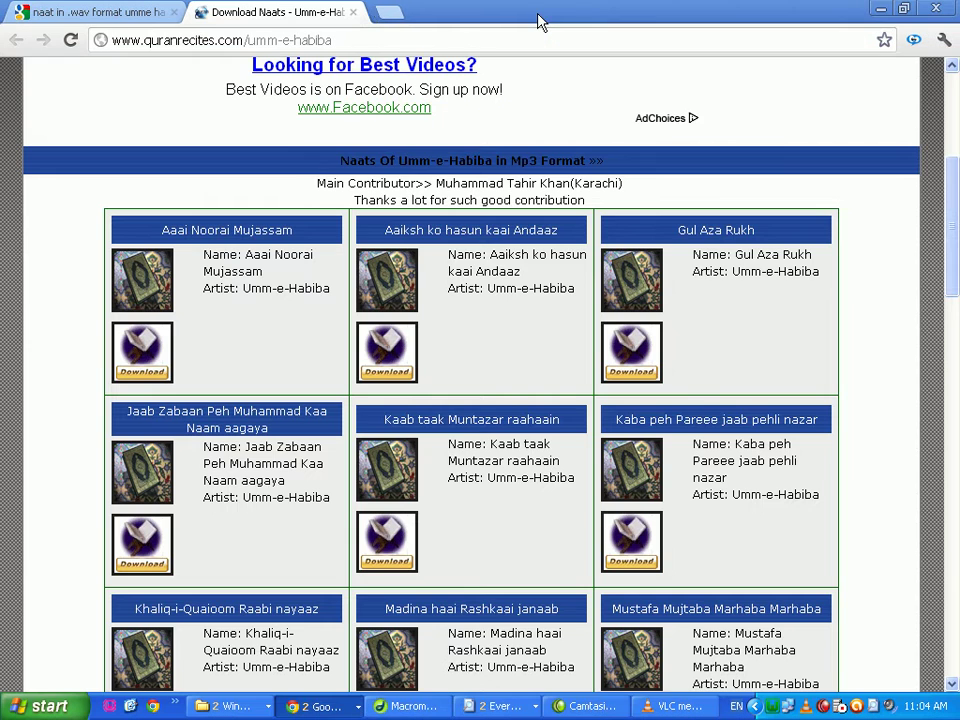
- Switch to Dreamweaver and save the index page with the body's new Go To URL behavior
left_click(413, 705)
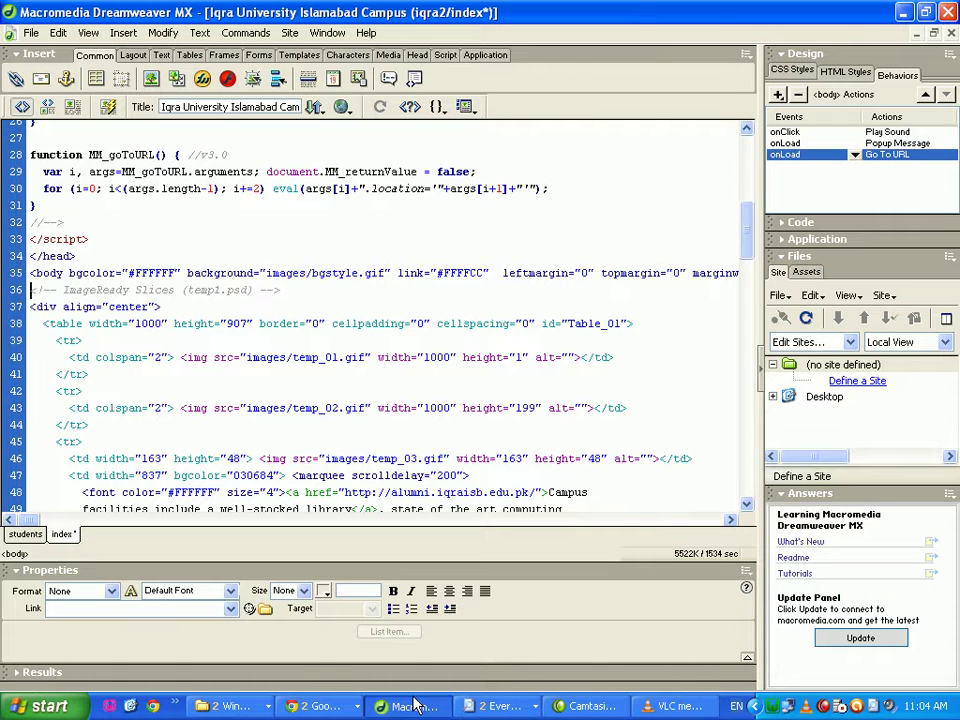
left_click(33, 33)
left_click(45, 124)
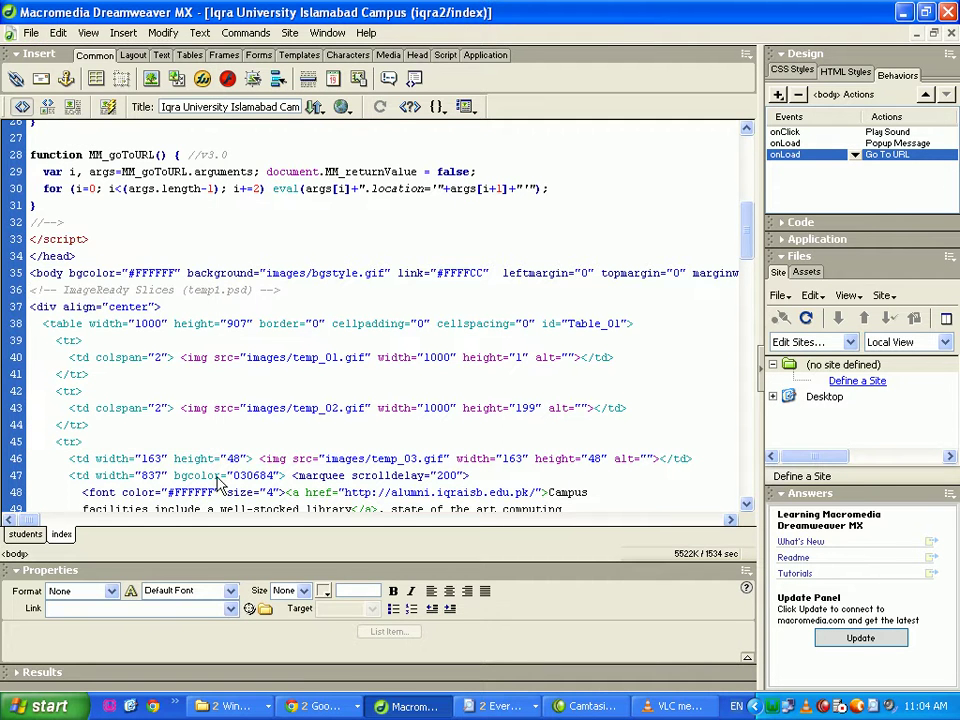
- Reopen the saved index page from the iqra2 folder in Chrome and dismiss its alert to test the onLoad redirect
left_click(318, 706)
left_click(332, 651)
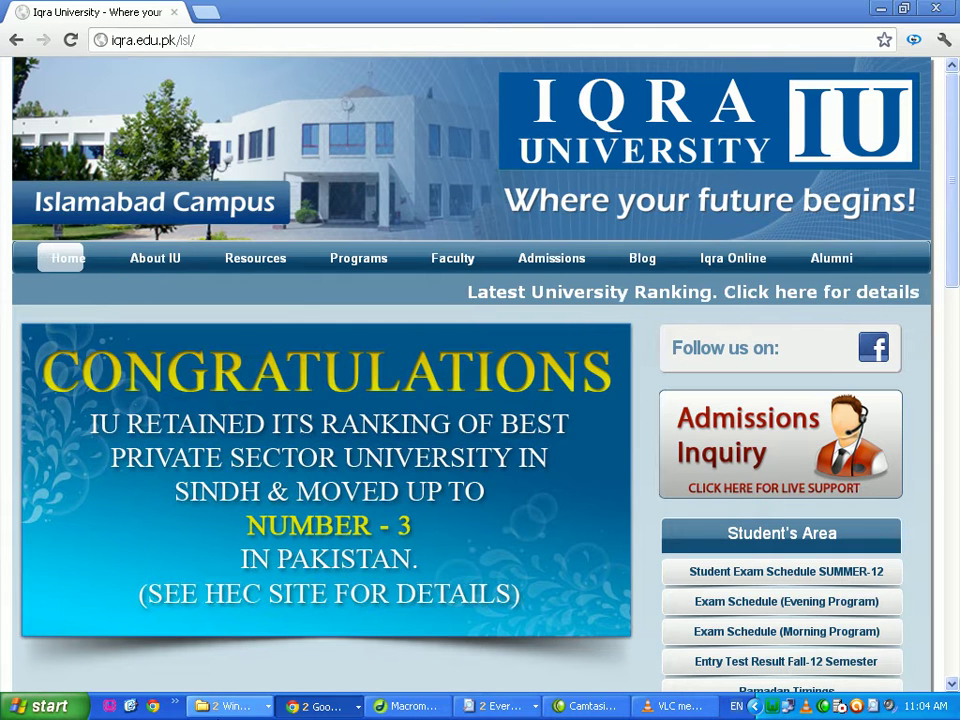
left_click(230, 706)
left_click(232, 679)
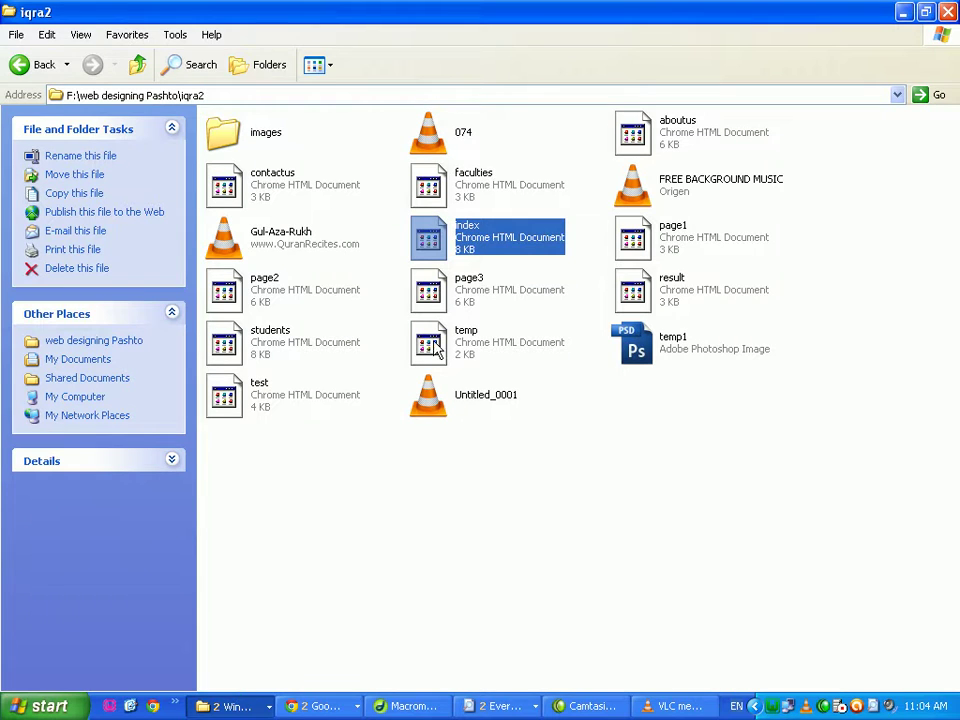
right_click(425, 231)
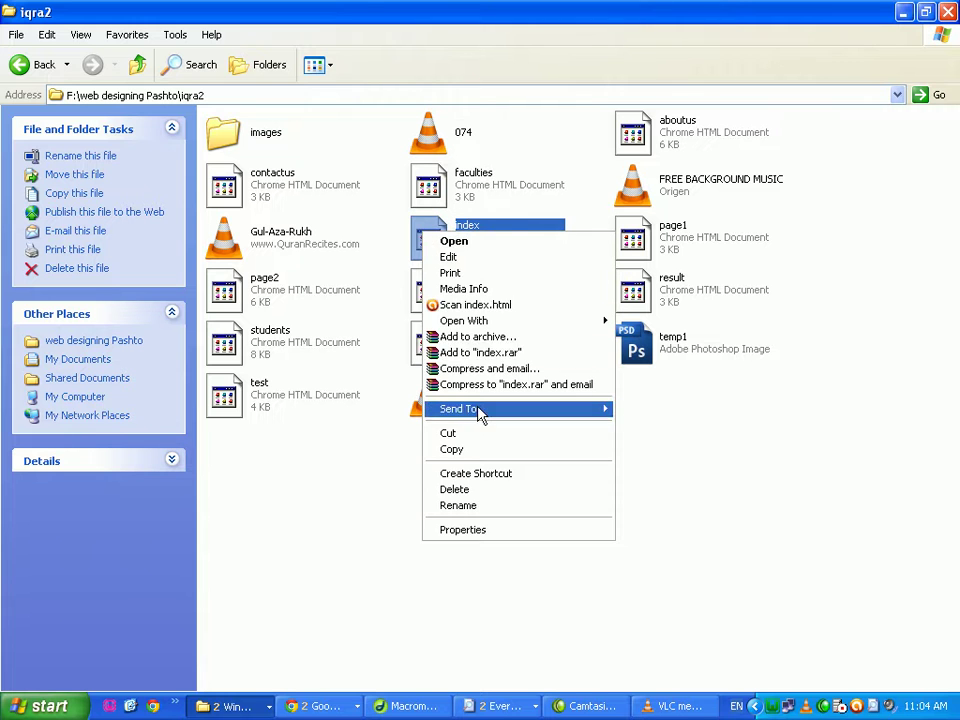
left_click(454, 241)
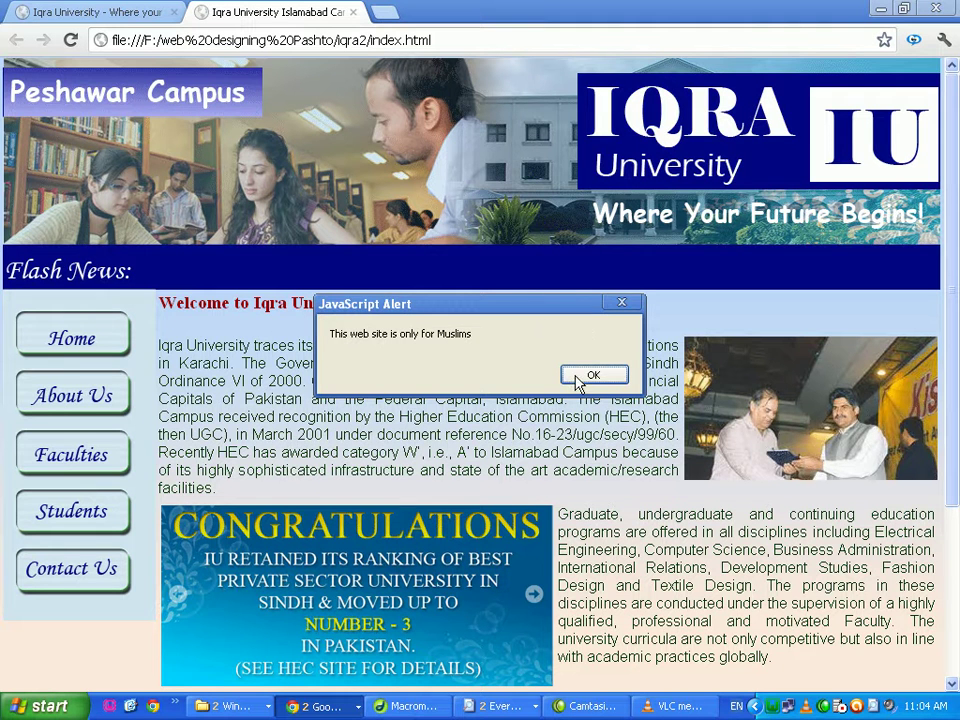
left_click(590, 376)
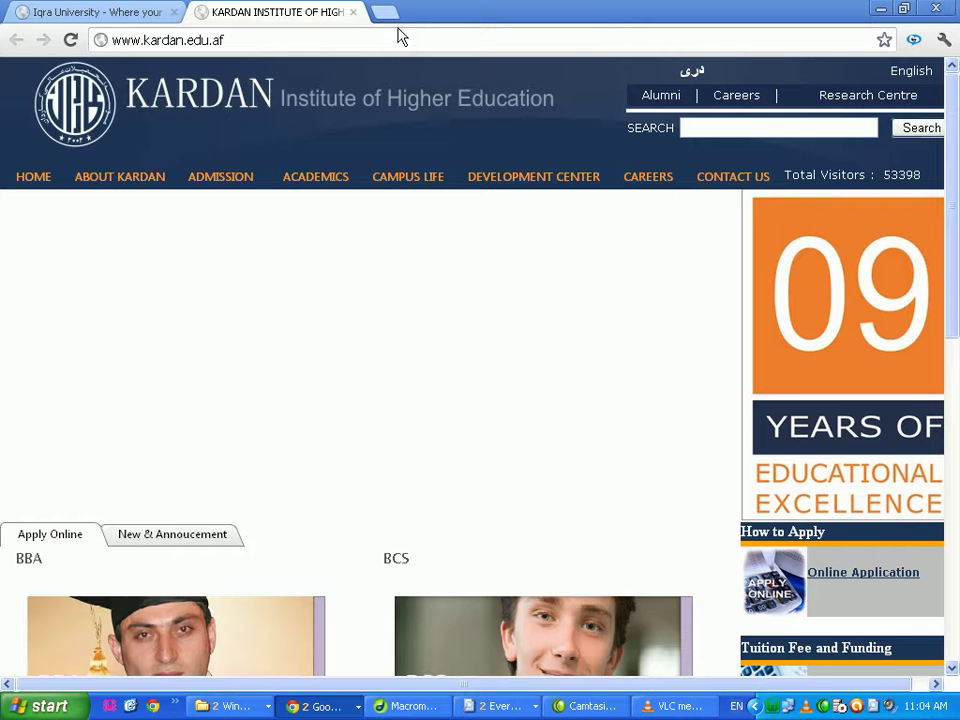
- Open dailyaaj.com.pk in a new browser tab and select the loaded site's address
left_click(382, 14)
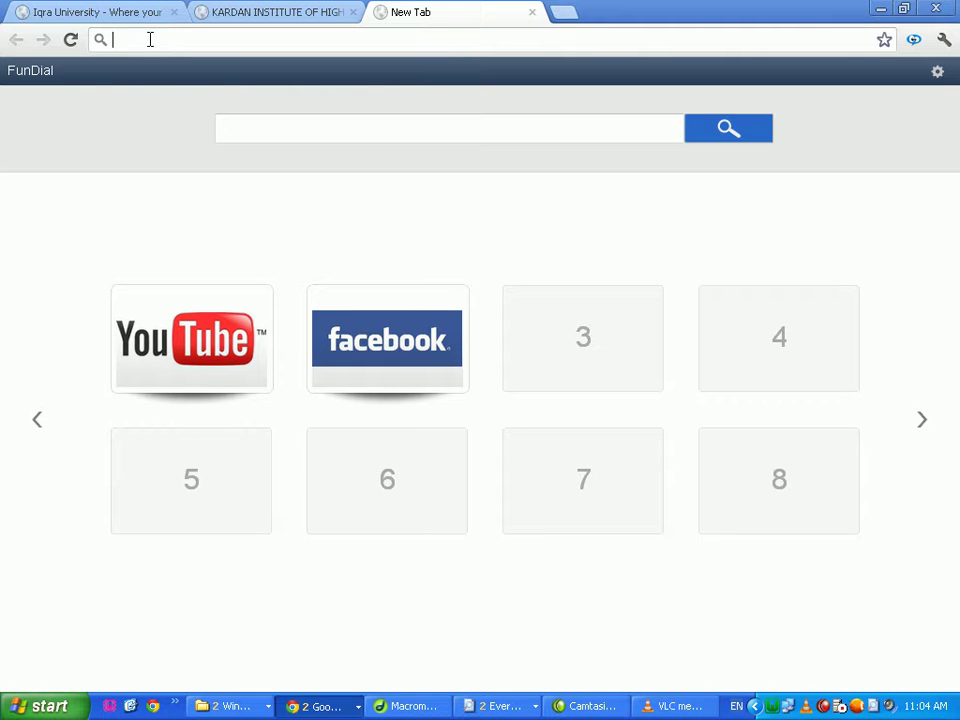
type("dailyaaj")
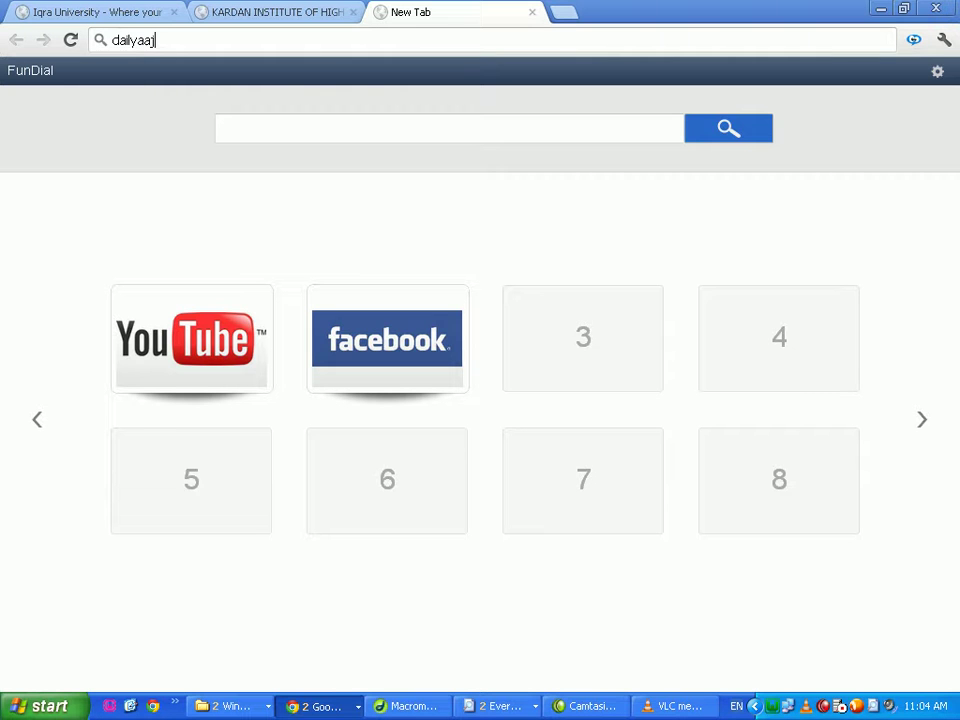
type(".com.pk")
key("Return")
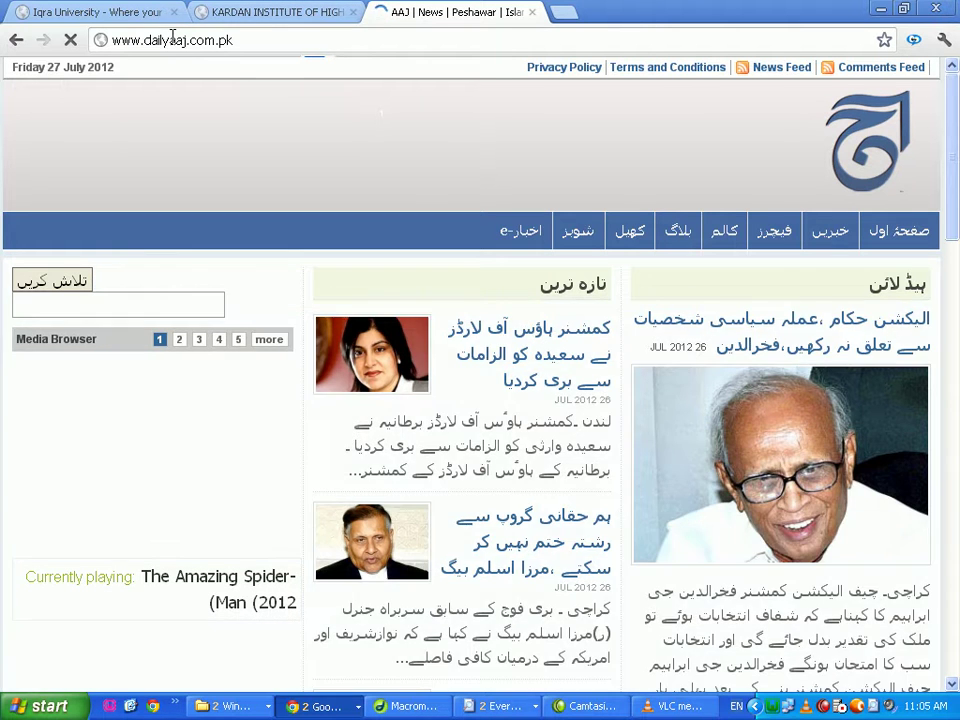
left_click(172, 36)
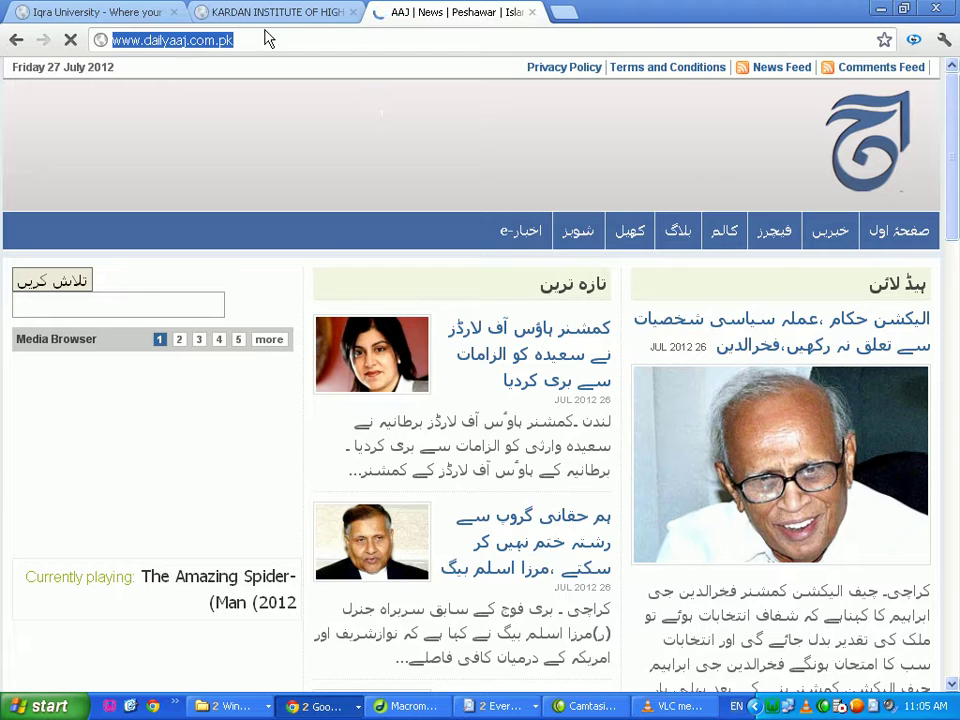
- Open daily-aaj.com in a new browser tab
left_click(572, 15)
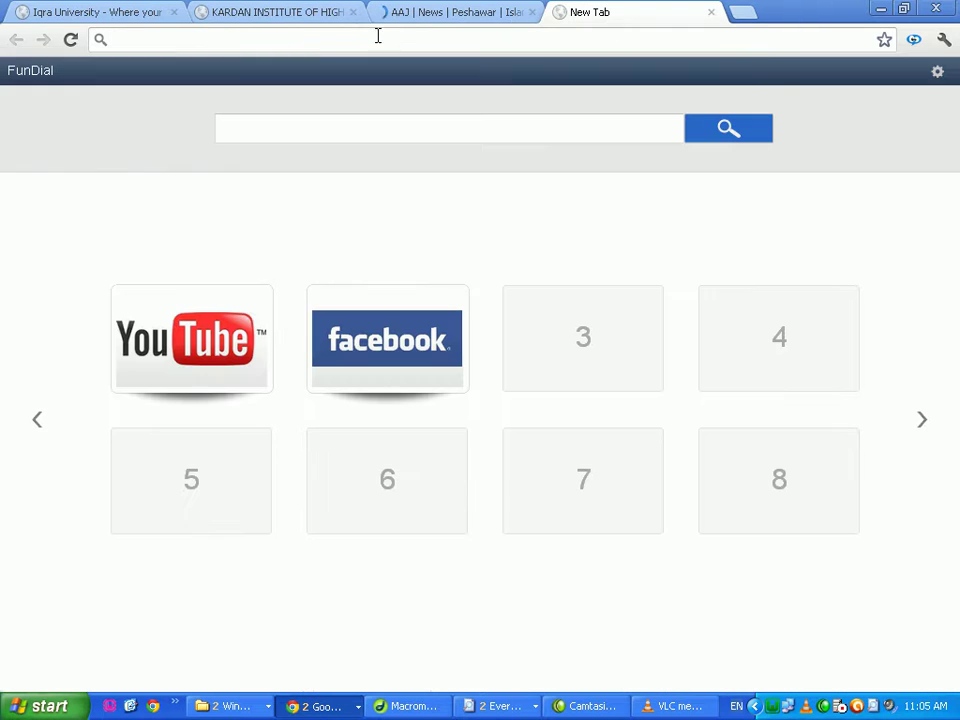
type("da")
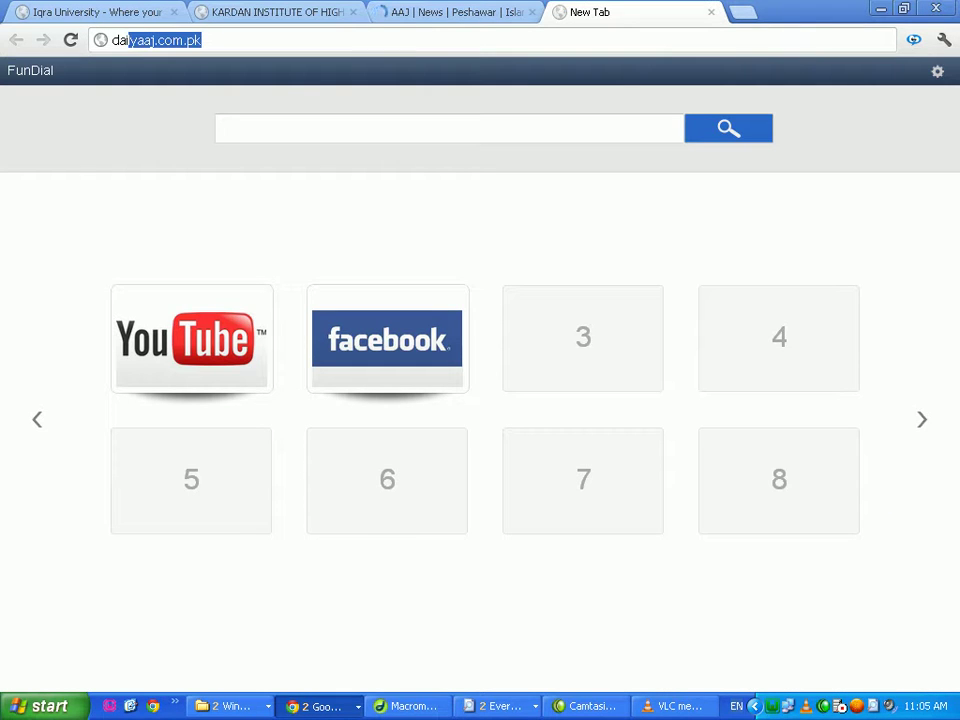
type("ily-")
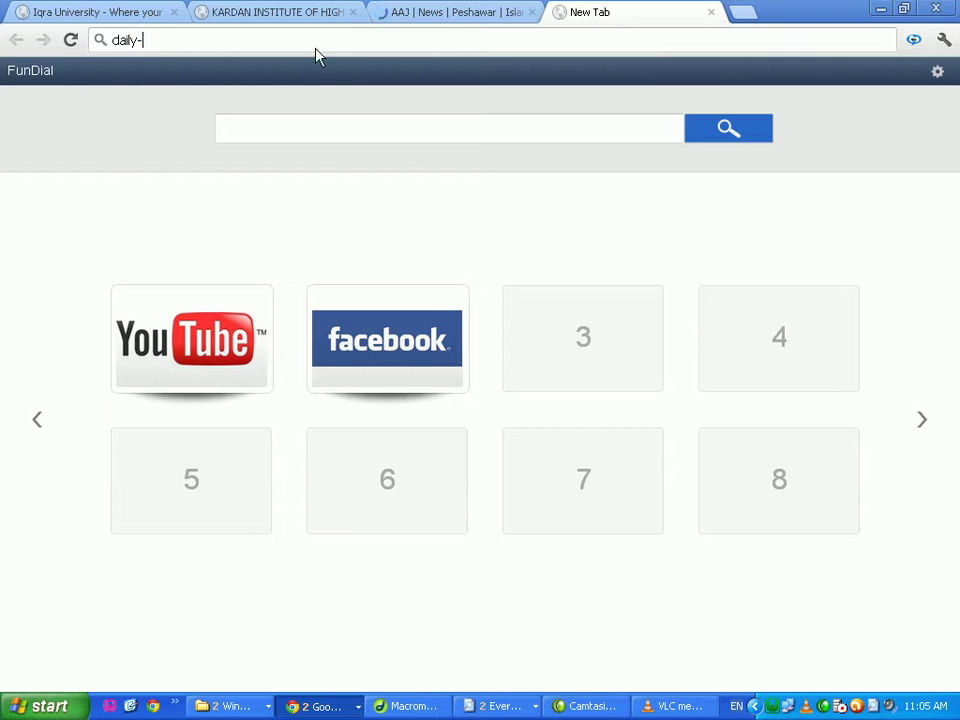
type("aaj.com")
key("Return")
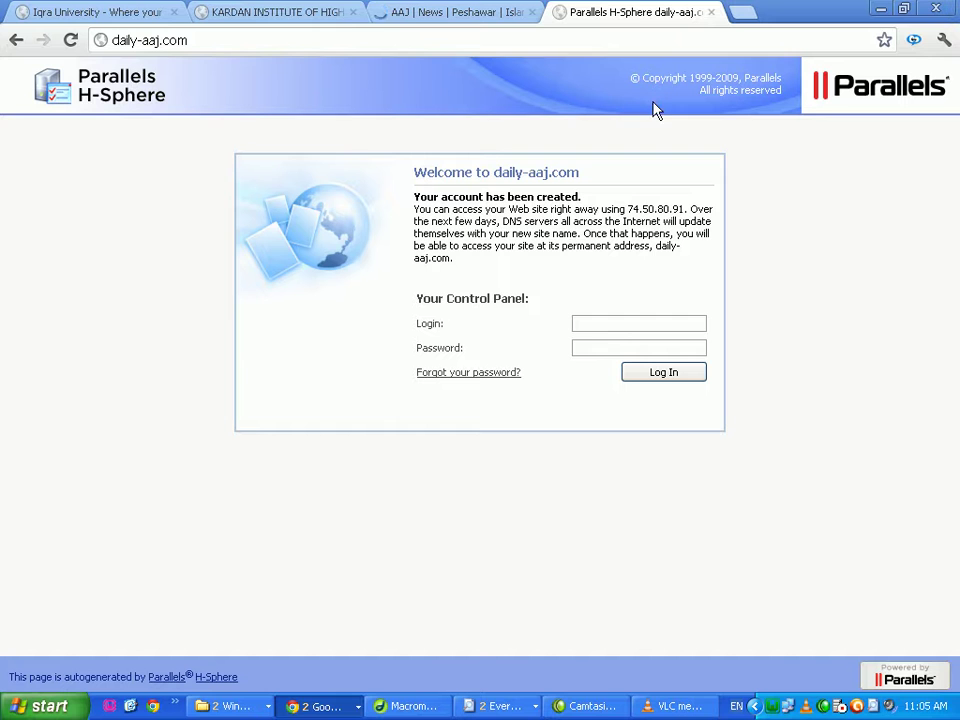
- Change the address to daily-aaj.com.pk and follow the suggested dailyaaj.com.pk link
left_click(200, 40)
left_click(200, 40)
type(".pk")
key("Return")
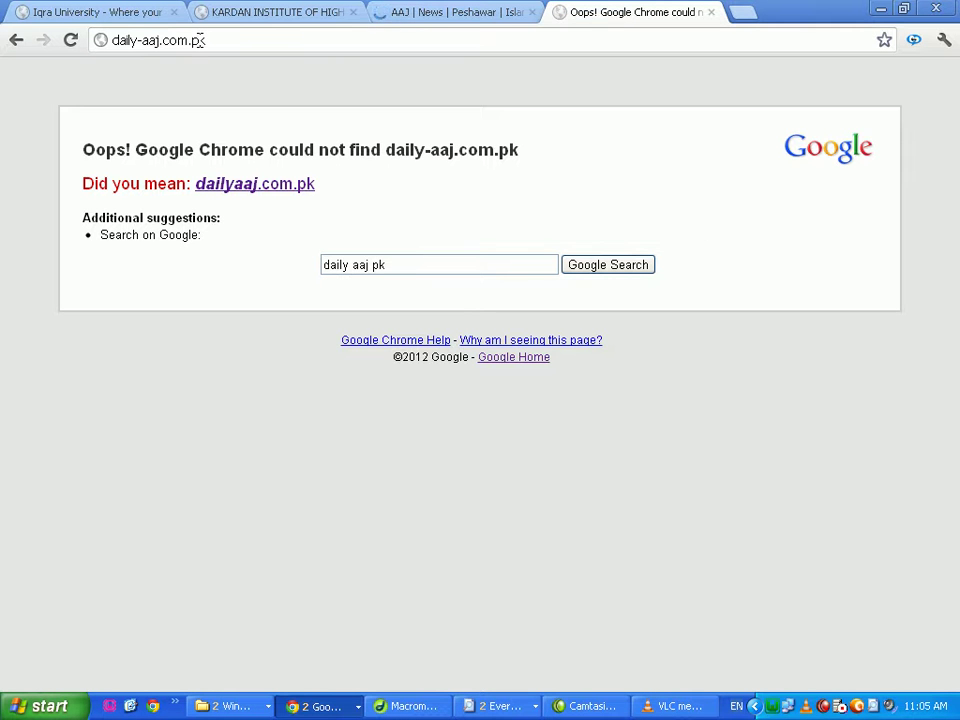
left_click(242, 190)
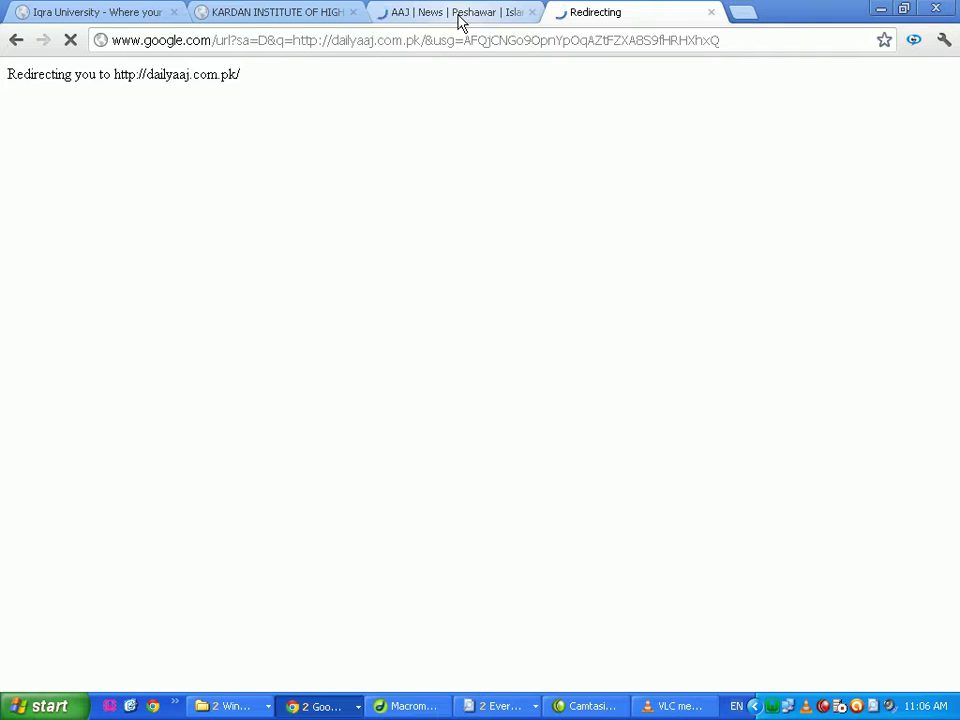
- Close the redirecting tab and look over the AAJ news page's headlines further down
left_click(460, 20)
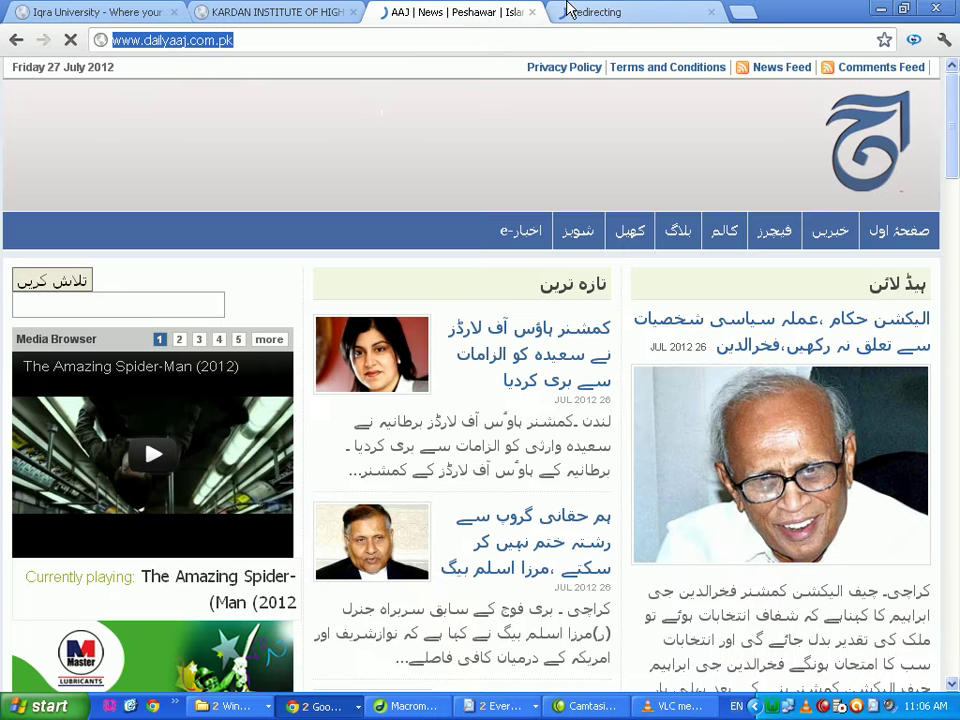
left_click(649, 12)
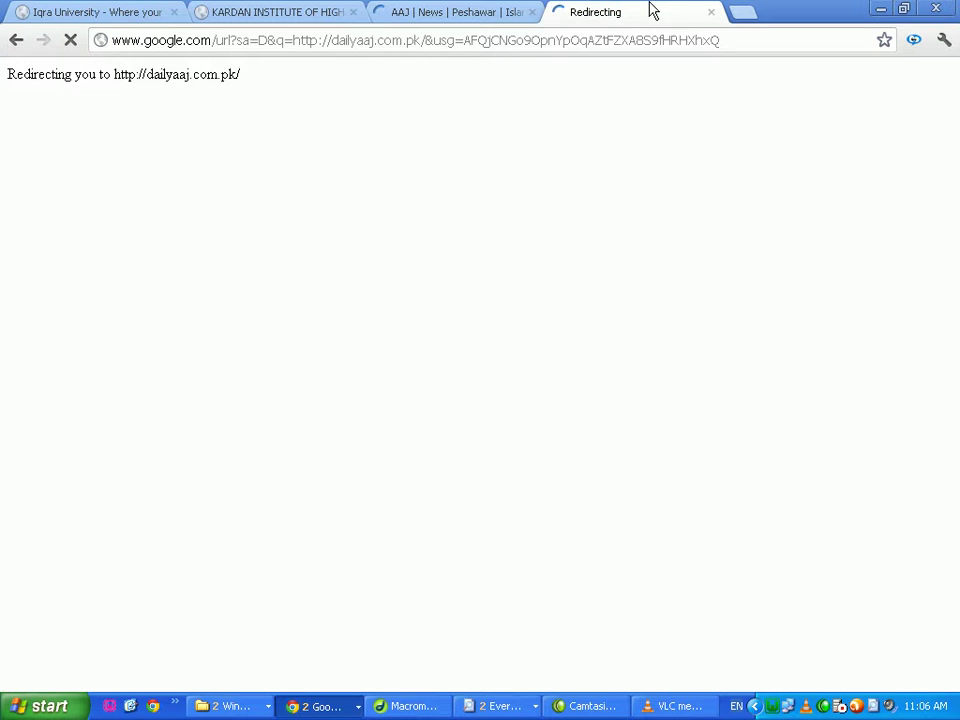
left_click(711, 13)
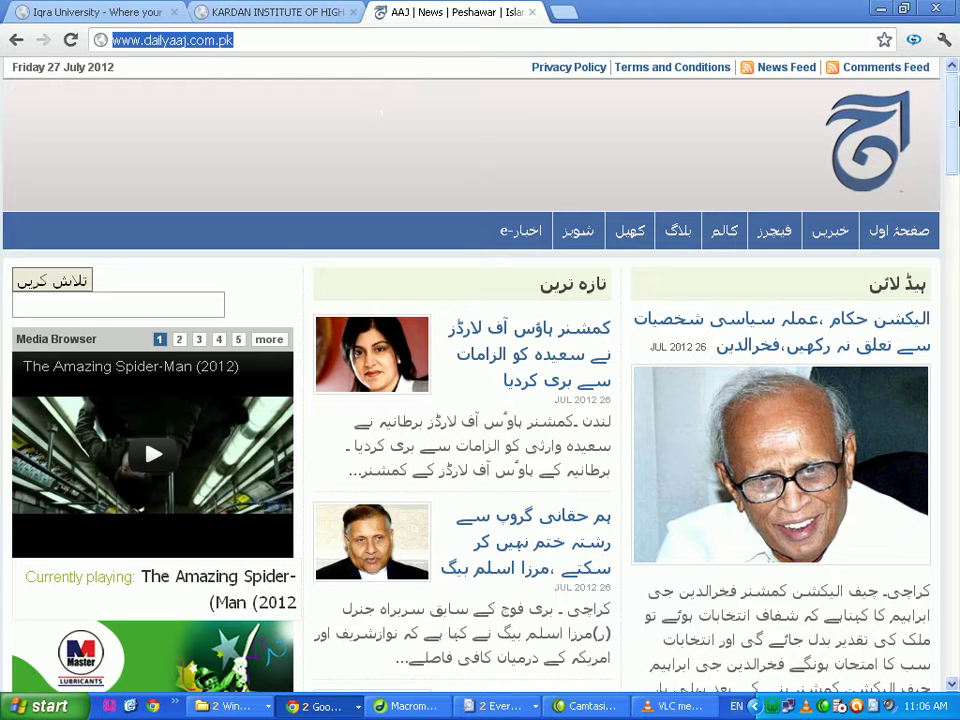
left_click_drag(955, 118, 951, 185)
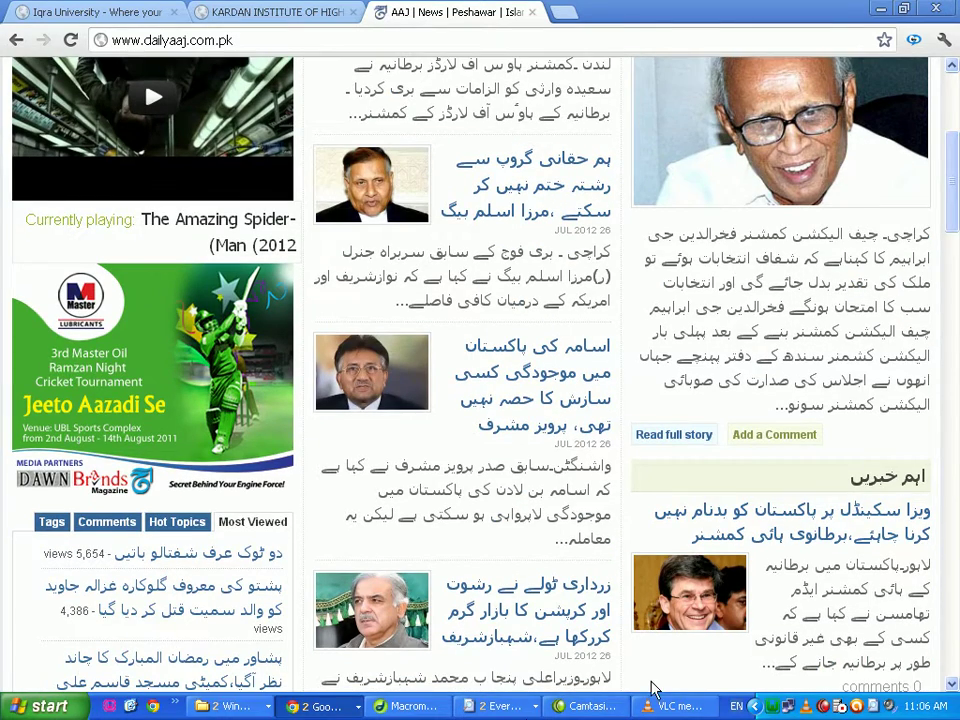
- Switch to Dreamweaver and examine the Check Browser behavior's settings for the page body, leaving them unapplied
left_click(420, 712)
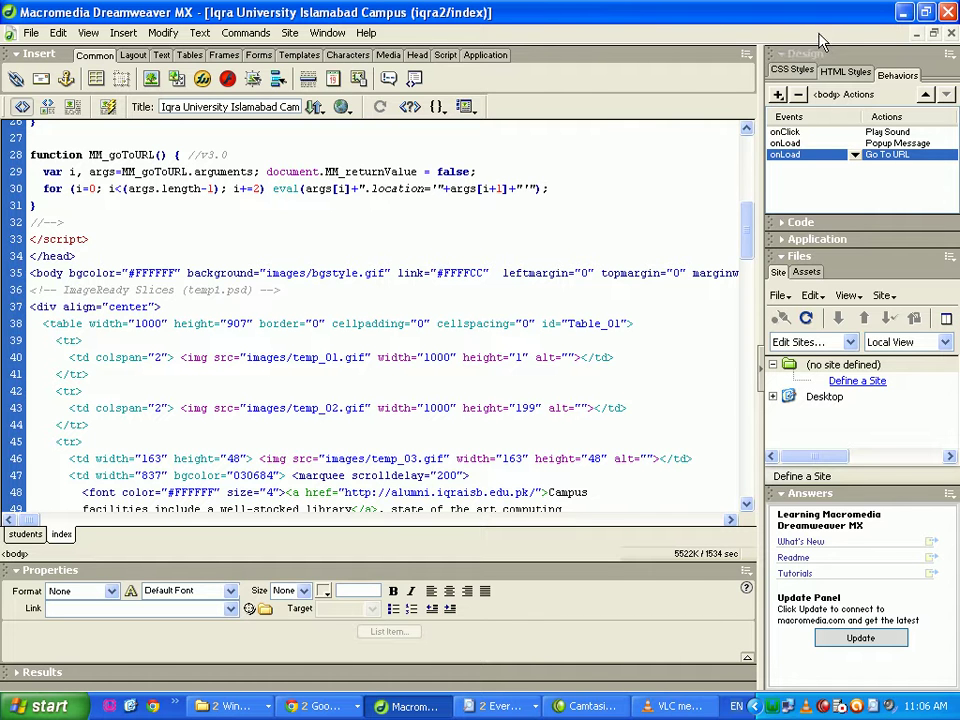
left_click(778, 95)
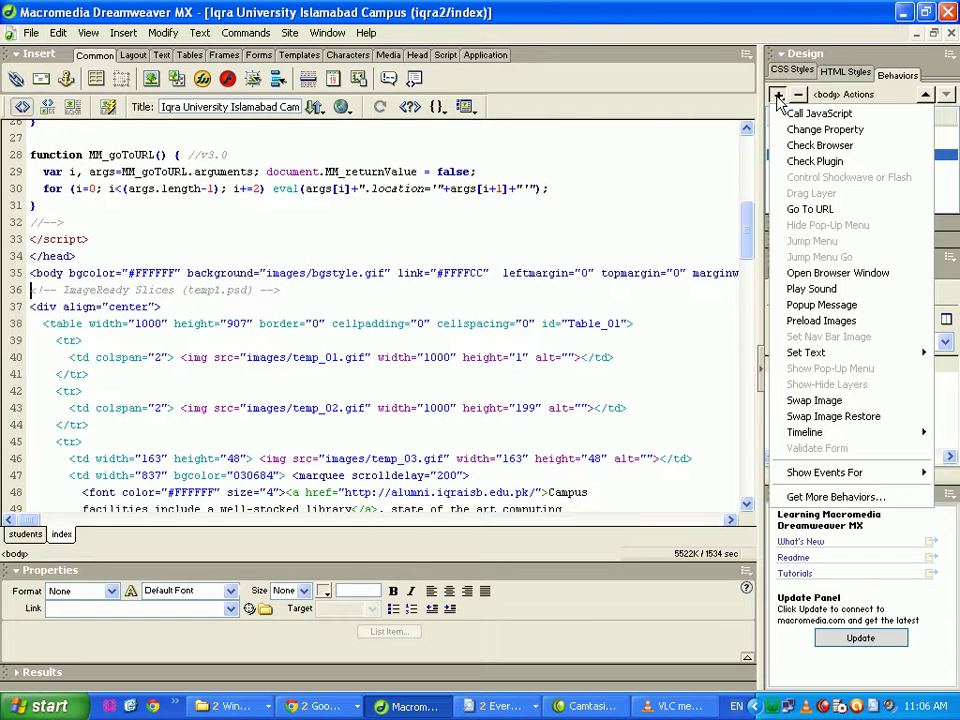
left_click(812, 146)
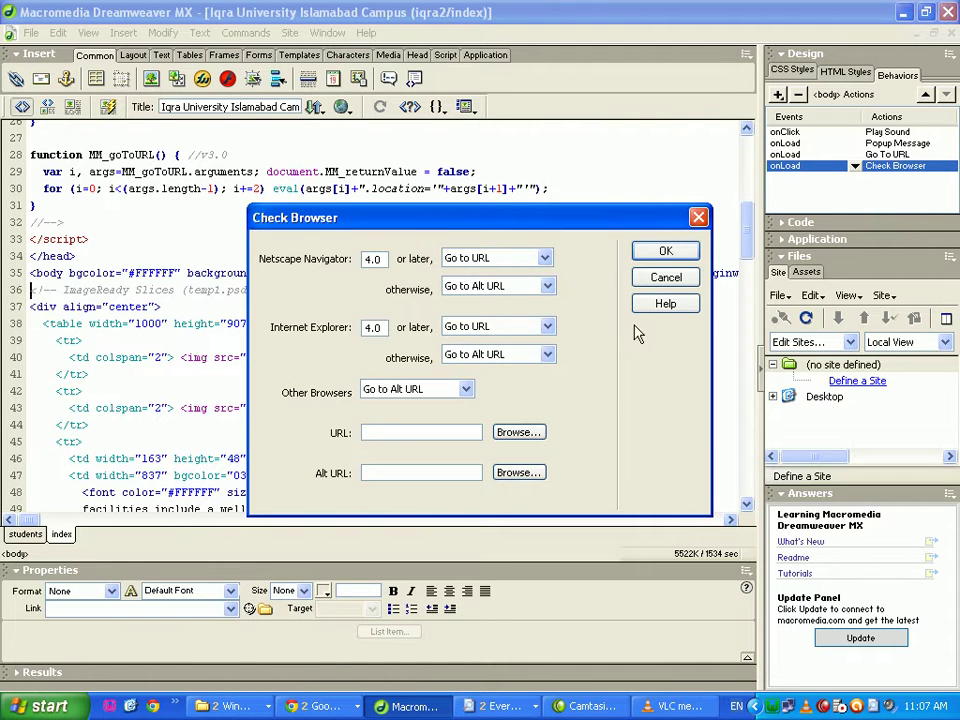
left_click(667, 277)
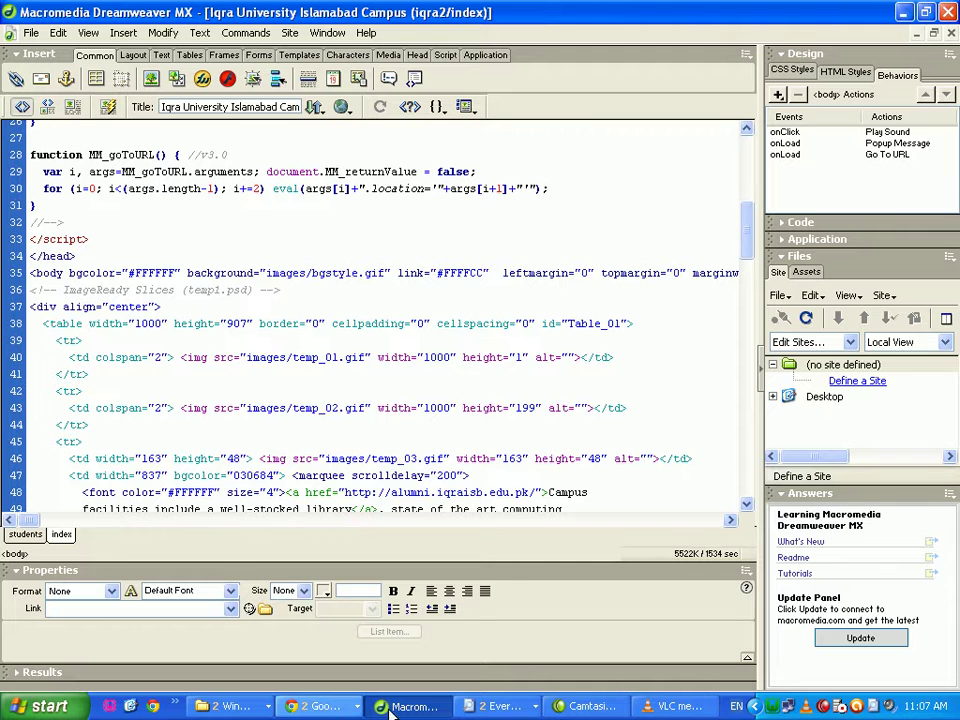
- Return to the AAJ news page in Chrome, highlight one story in the latest-news column and clear the highlight
left_click(318, 706)
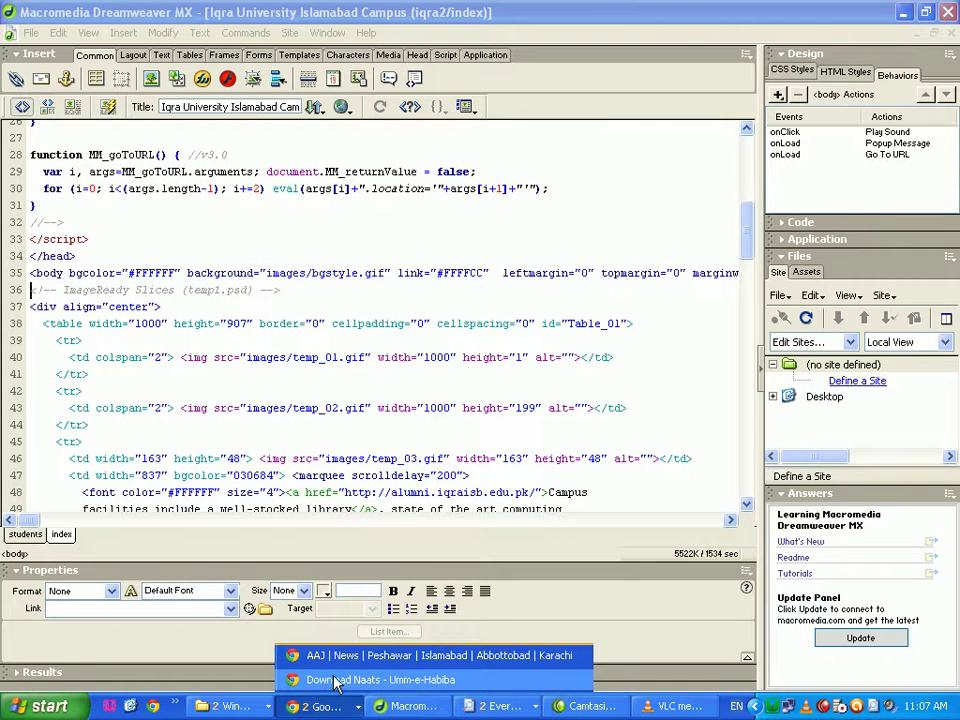
left_click(353, 654)
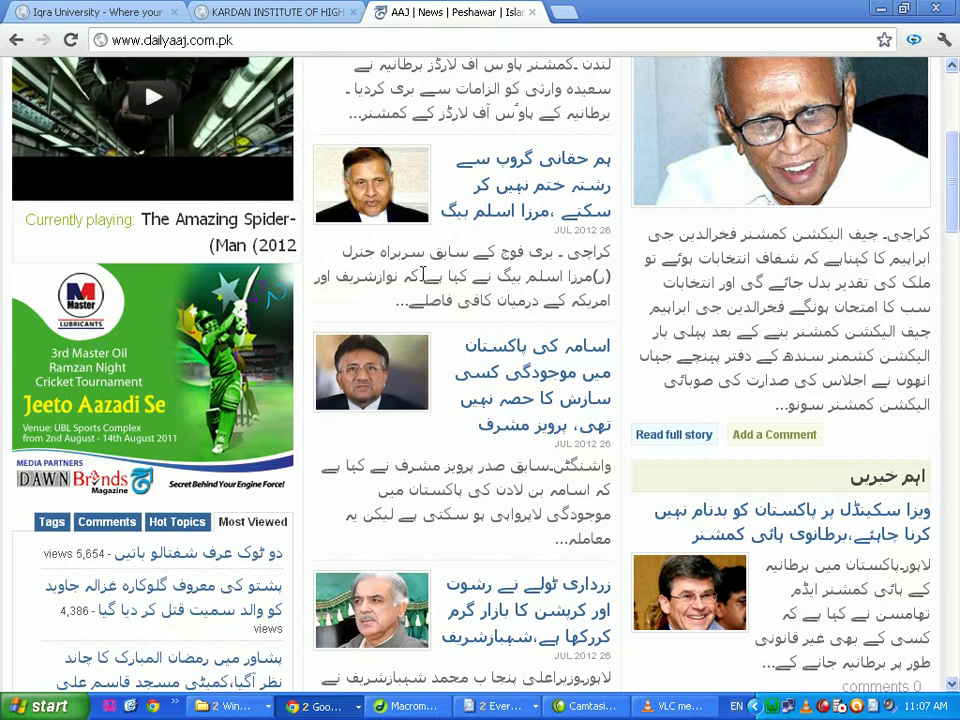
left_click_drag(392, 316, 617, 160)
scroll(737, 284, "up", 4)
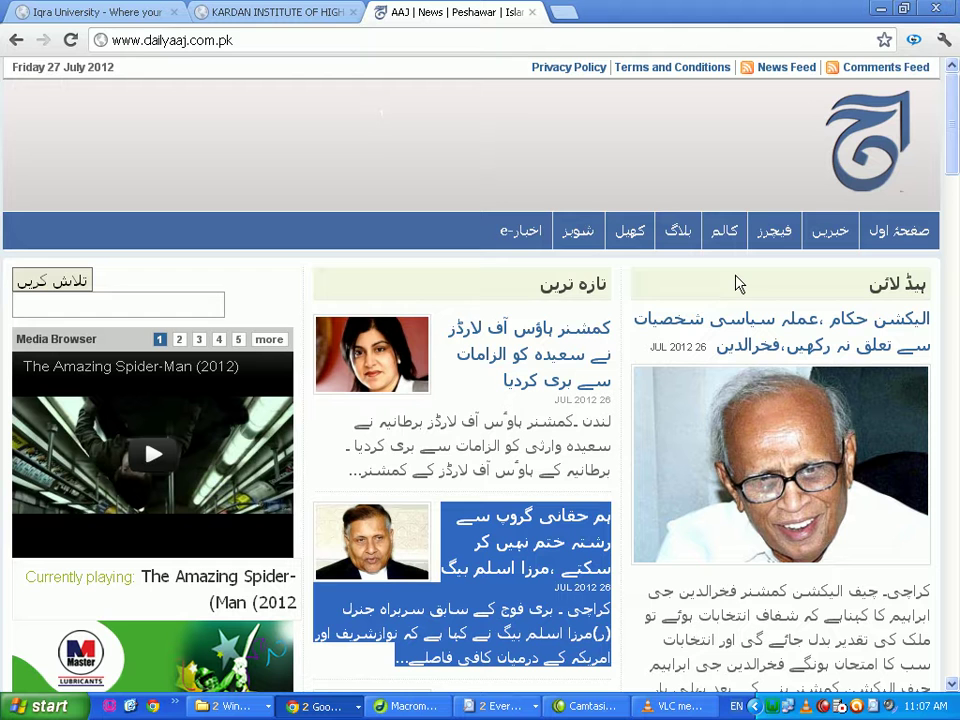
left_click(507, 437)
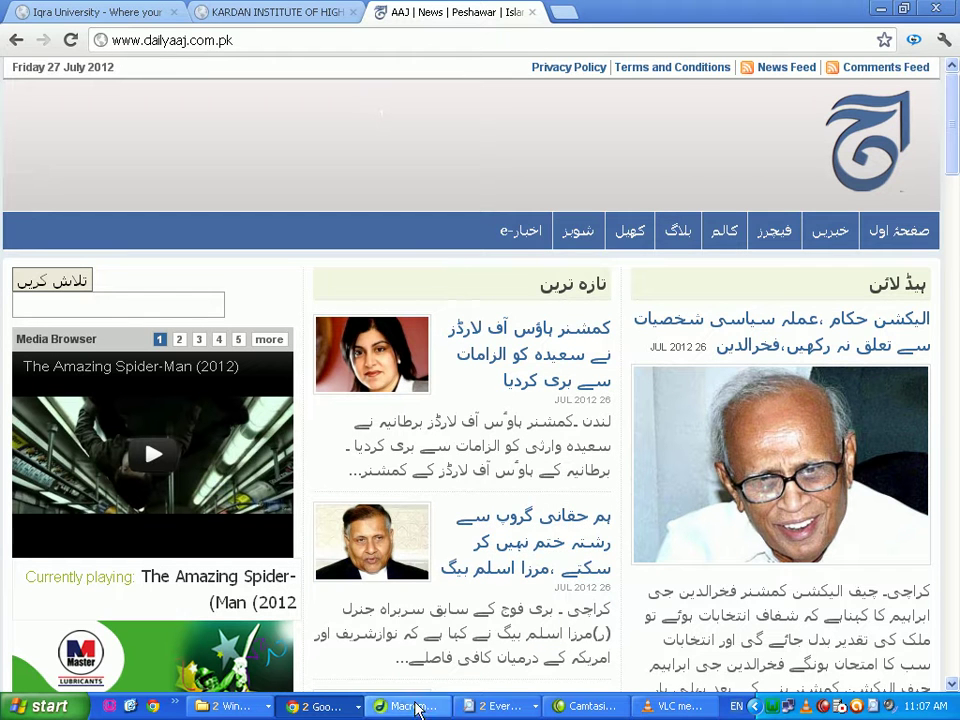
- Switch to the Download Naats browser window and examine the quranrecites.com page up to its header and navigation
left_click(243, 710)
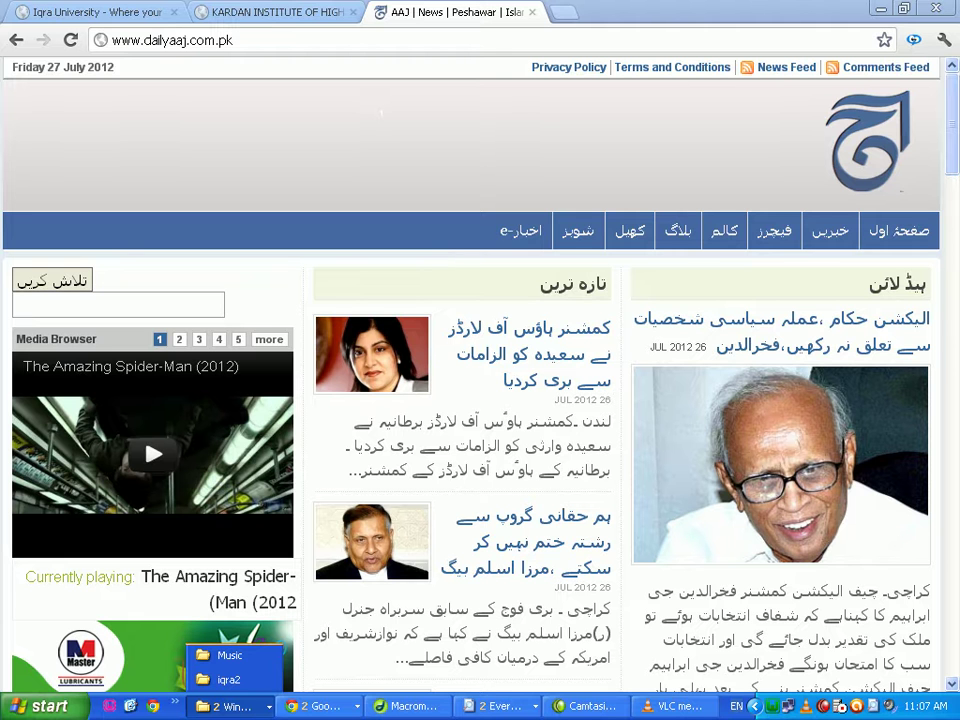
left_click(316, 702)
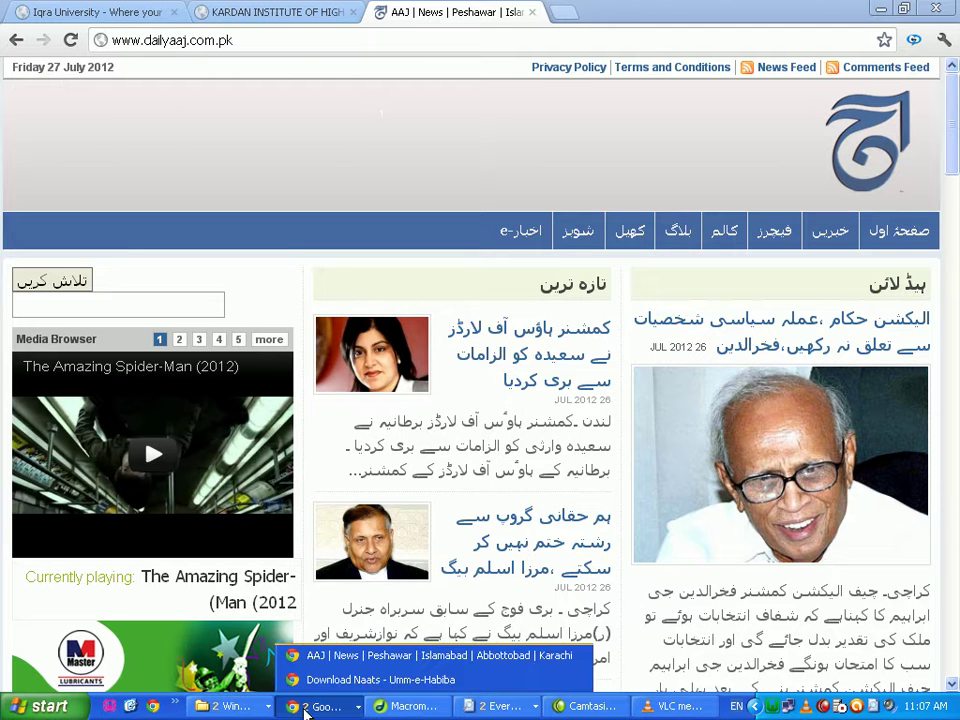
left_click(325, 680)
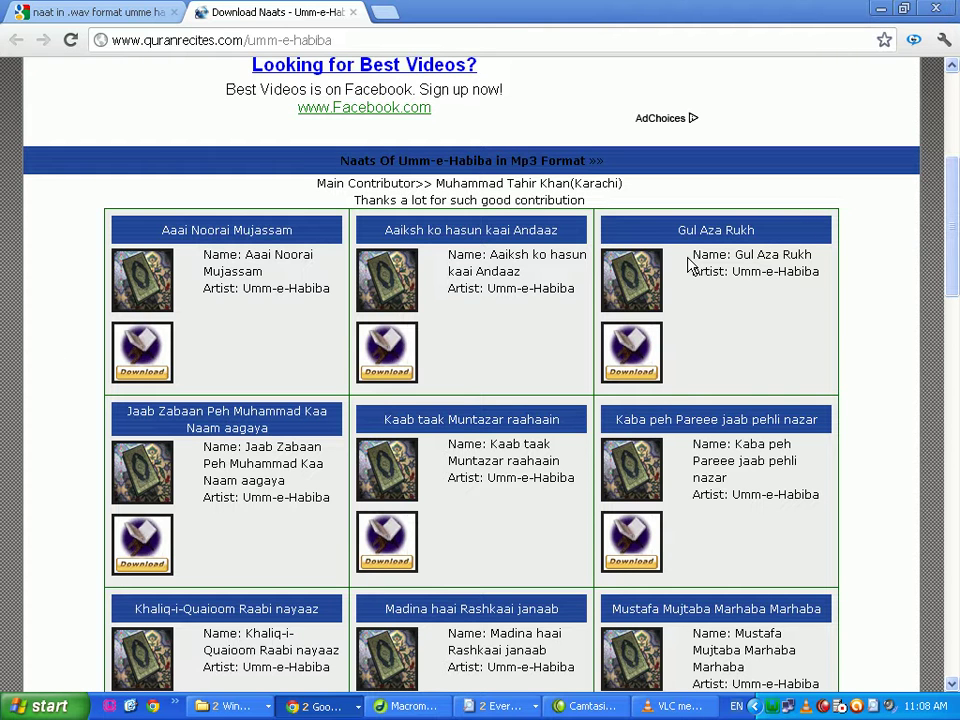
left_click(127, 20)
left_click(230, 14)
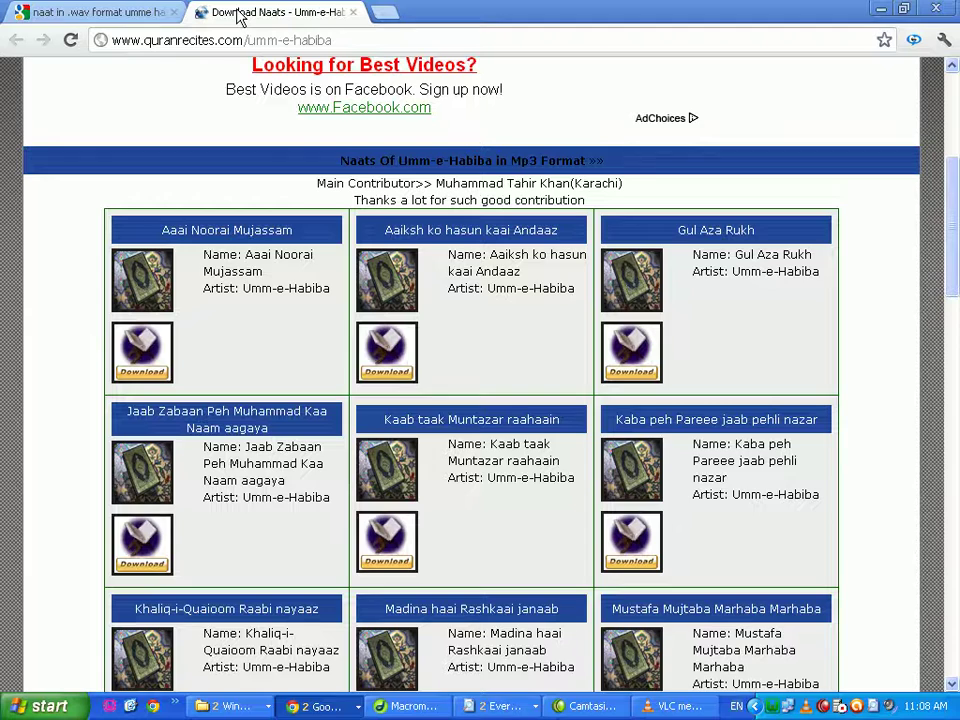
left_click_drag(955, 224, 955, 148)
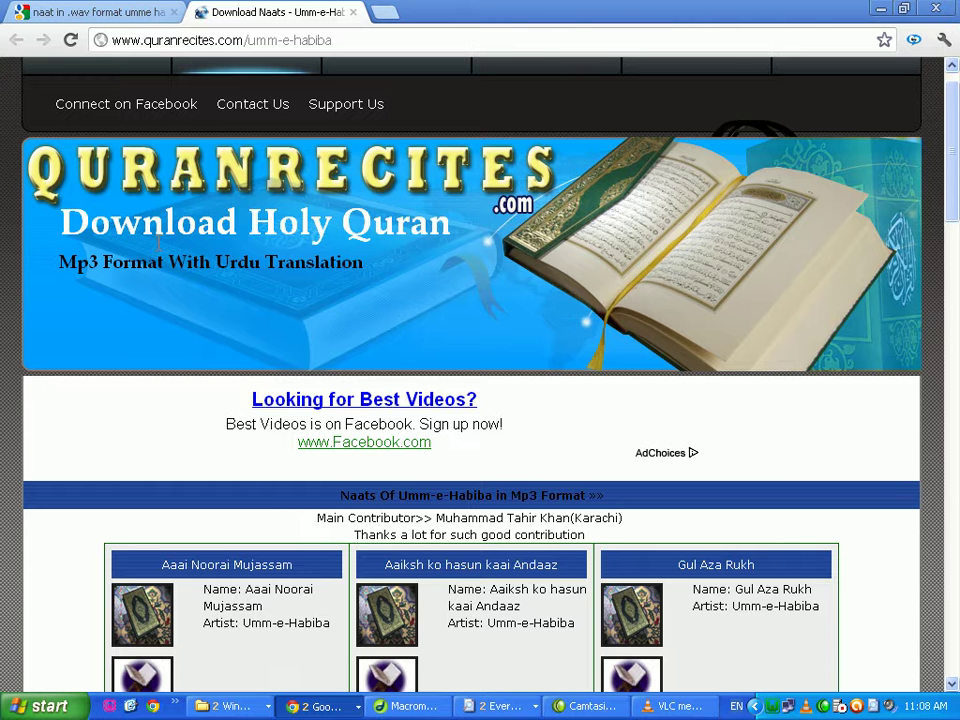
scroll(953, 113, "up", 1)
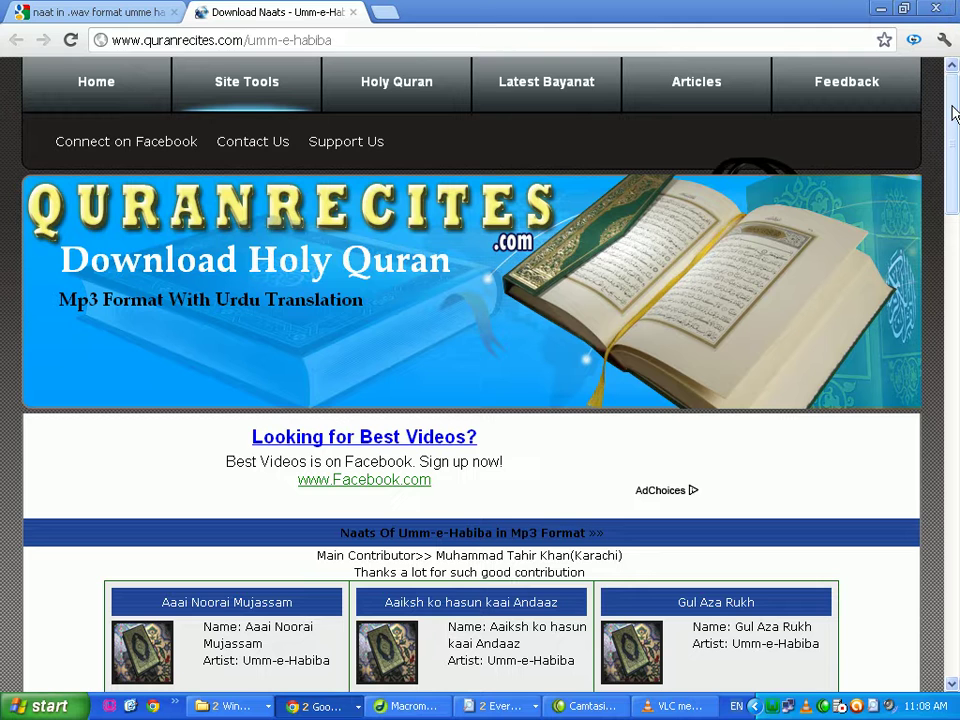
mouse_move(953, 113)
left_mouse_down()
mouse_move(953, 240)
mouse_move(956, 90)
left_mouse_up()
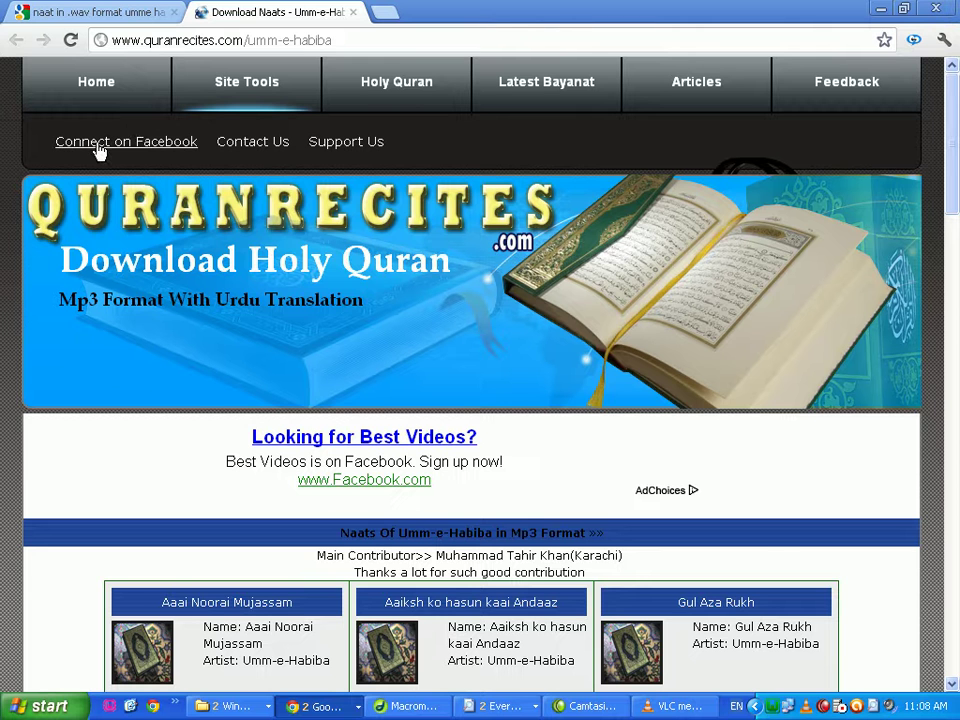
- Compare the Google naat search results with the Download Naats page by switching between the two
left_click(50, 12)
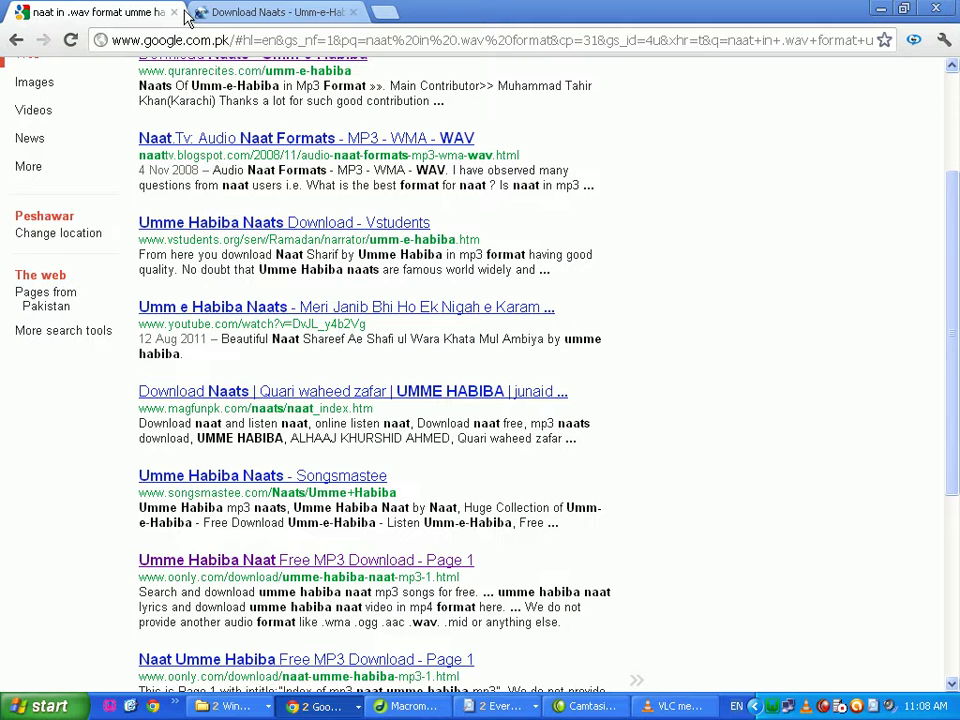
left_click(232, 14)
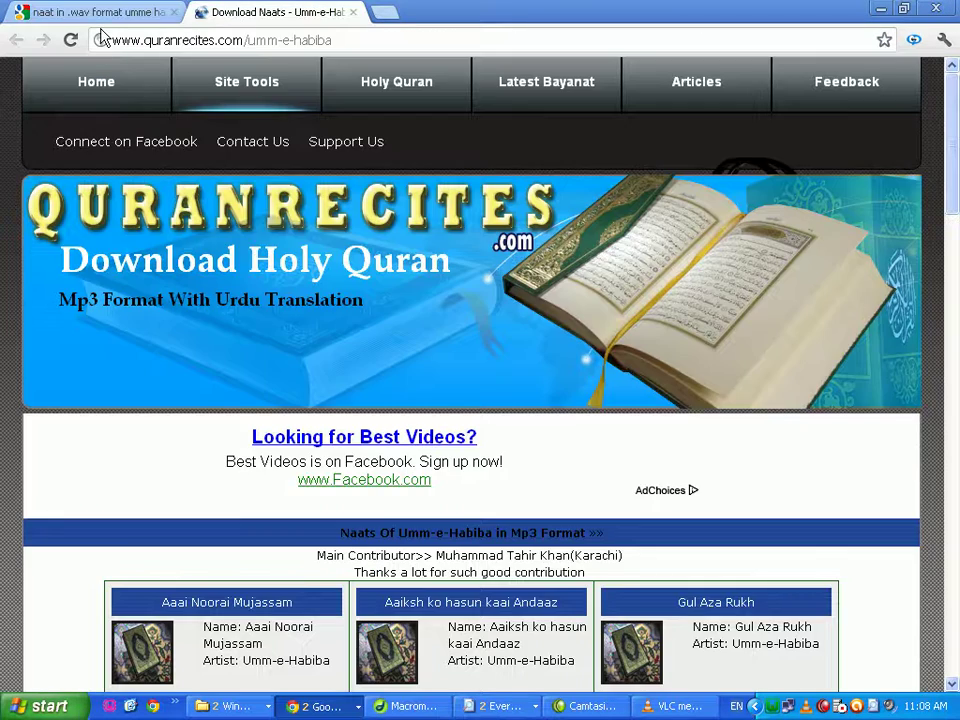
left_click(82, 14)
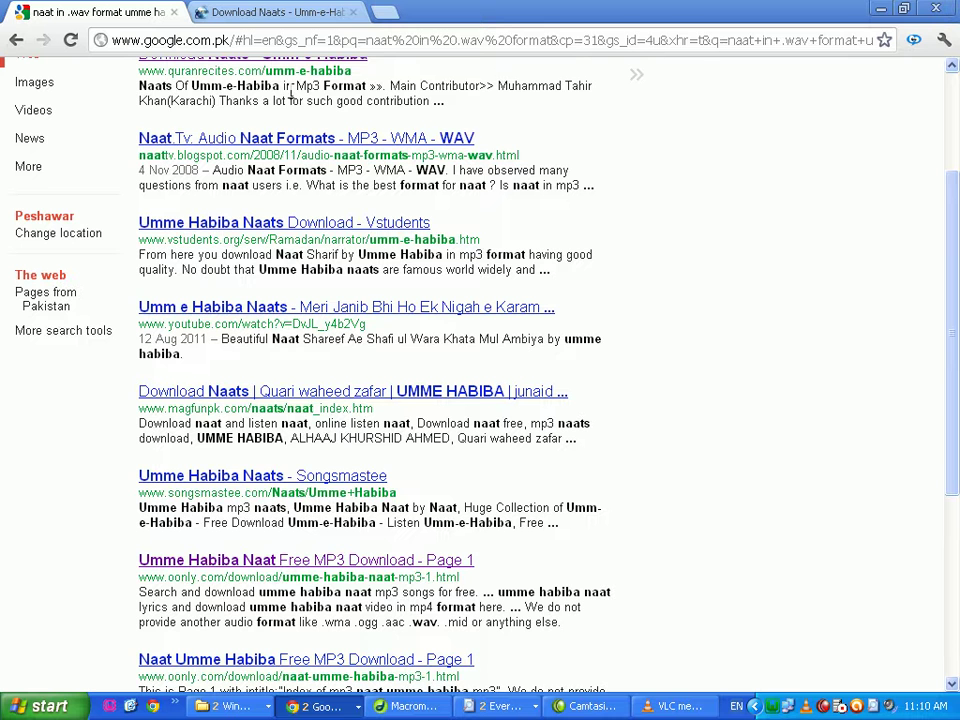
left_click(287, 20)
- Open veoh.com in a new browser tab and look over its home page
key("ctrl+t")
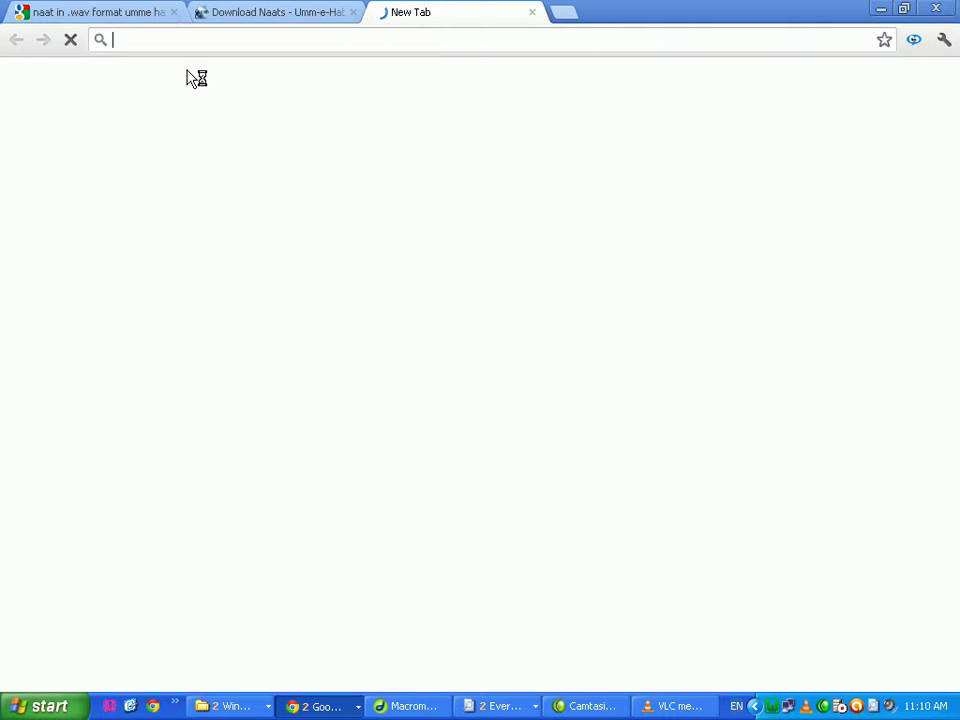
type("veo")
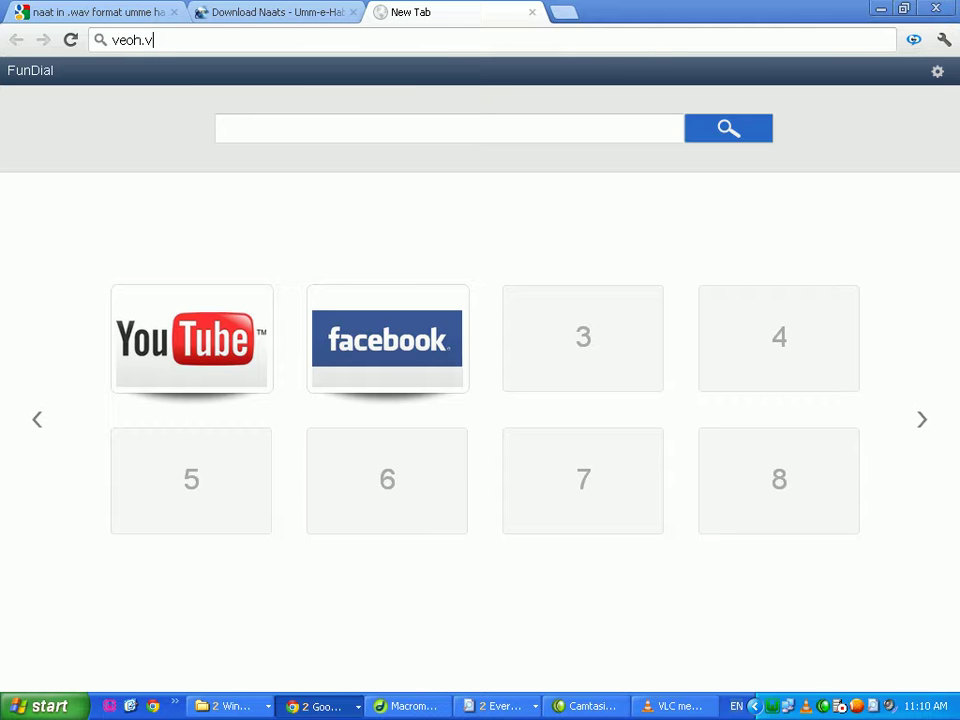
type("h.com")
key("Return")
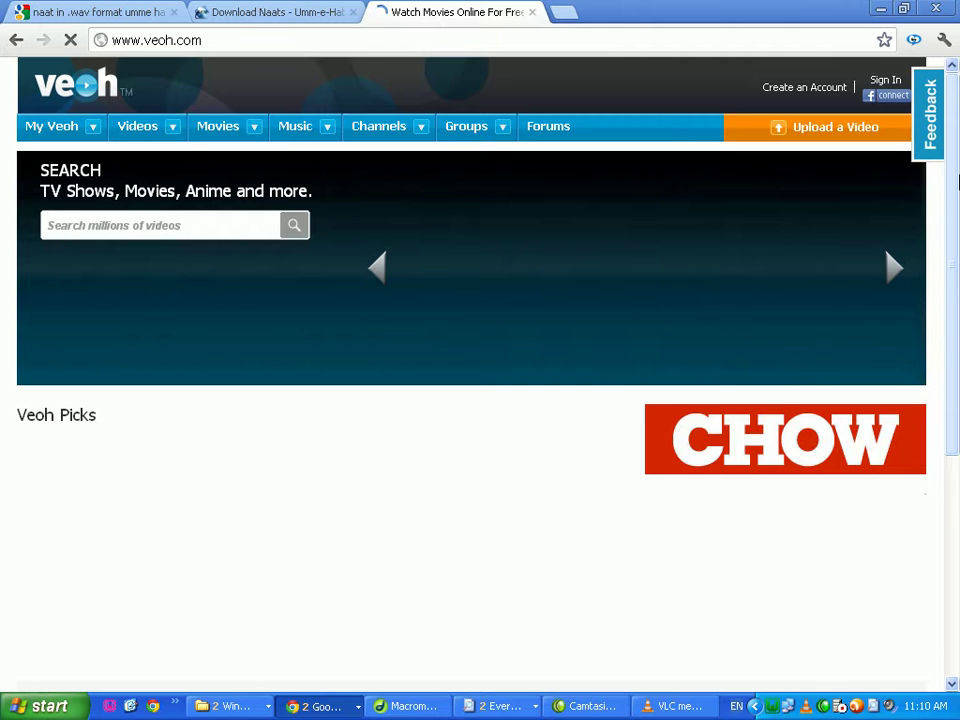
left_click_drag(958, 181, 938, 184)
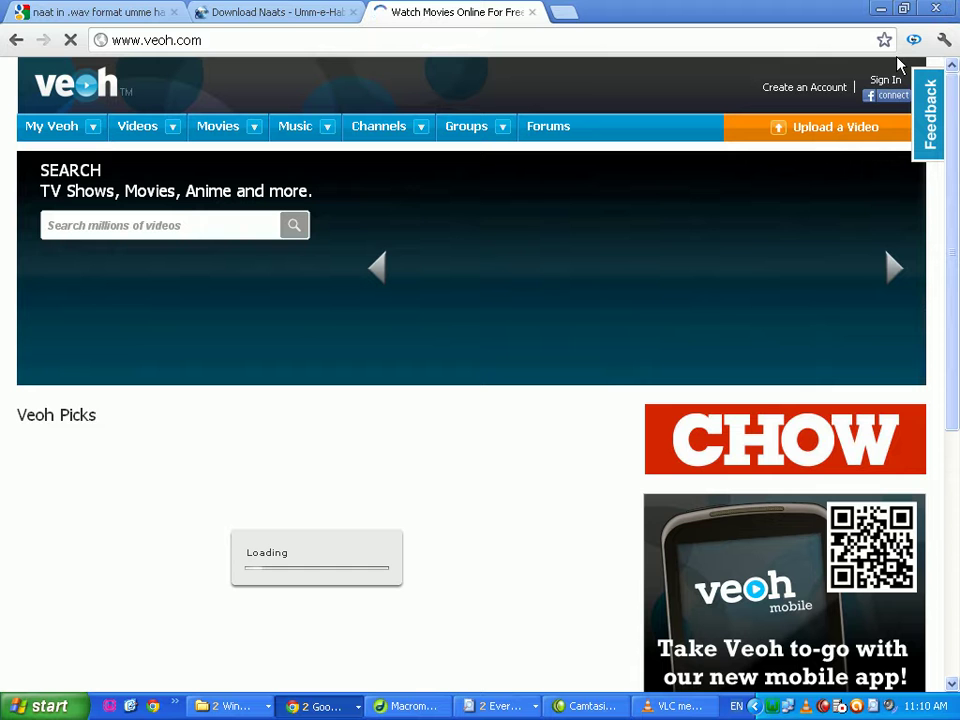
- Close the Veoh tab and look through the Download Naats page, returning to its header
left_click(532, 13)
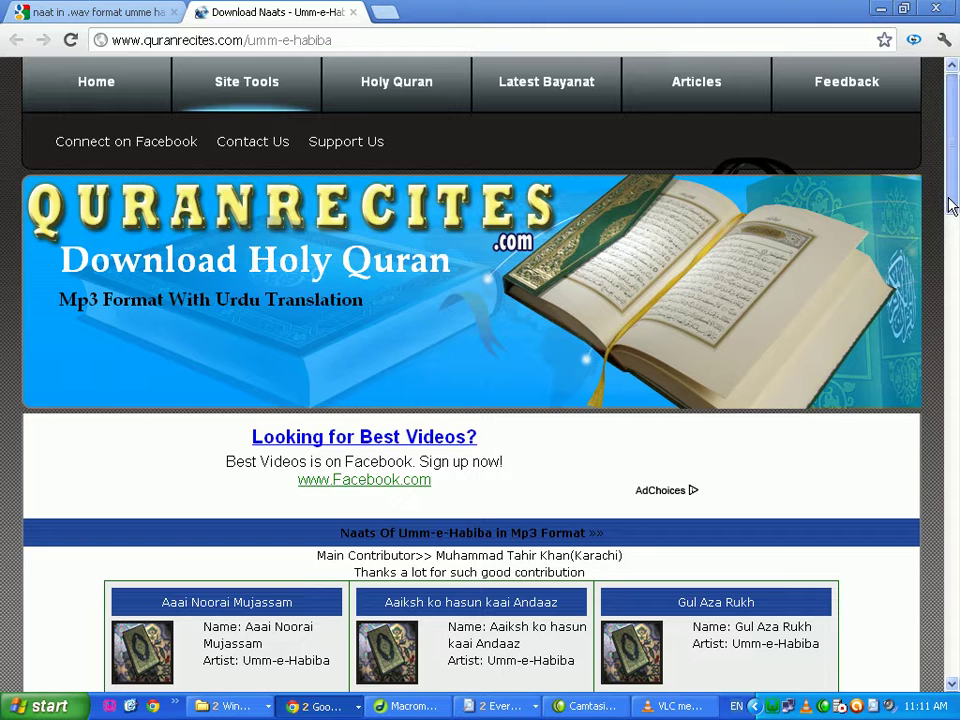
left_click_drag(951, 205, 951, 245)
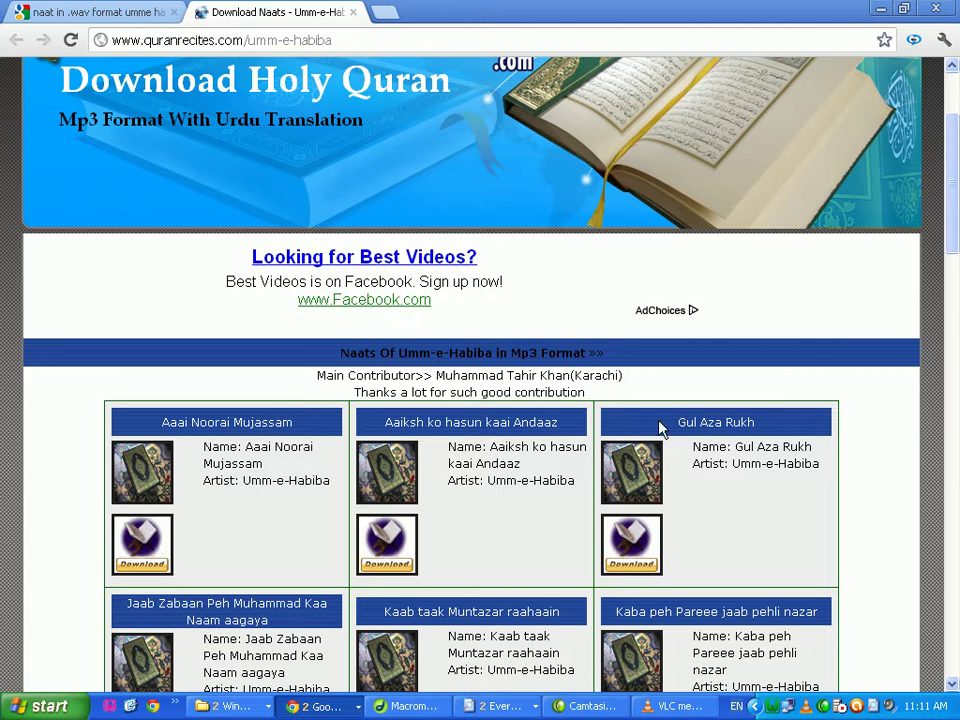
left_click_drag(951, 210, 953, 158)
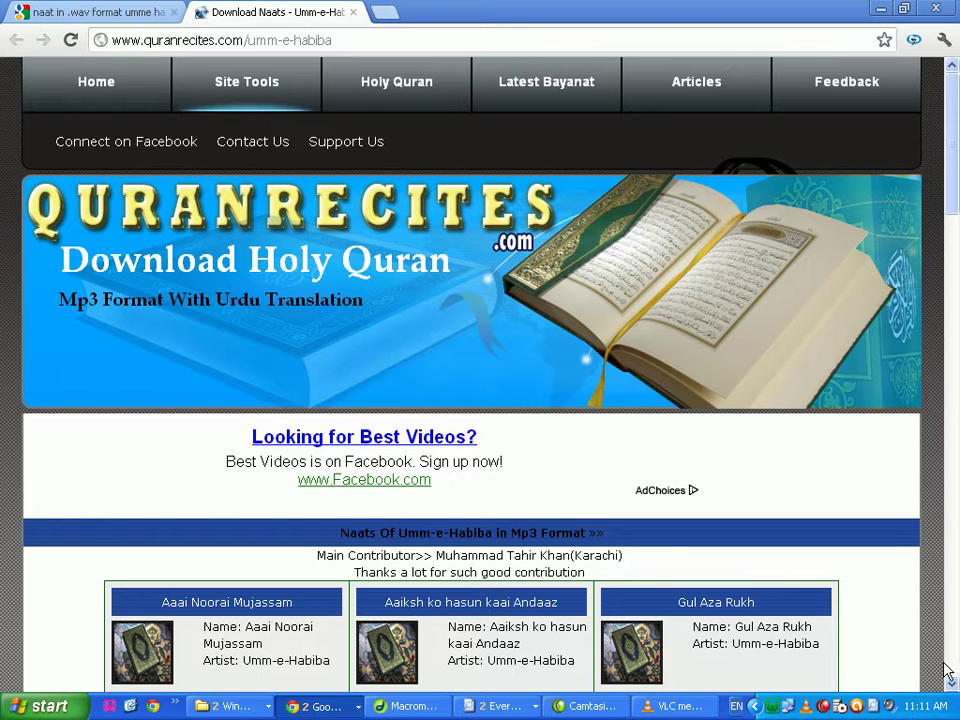
- Open Windows Security Center and collapse its Firewall details
left_click(756, 706)
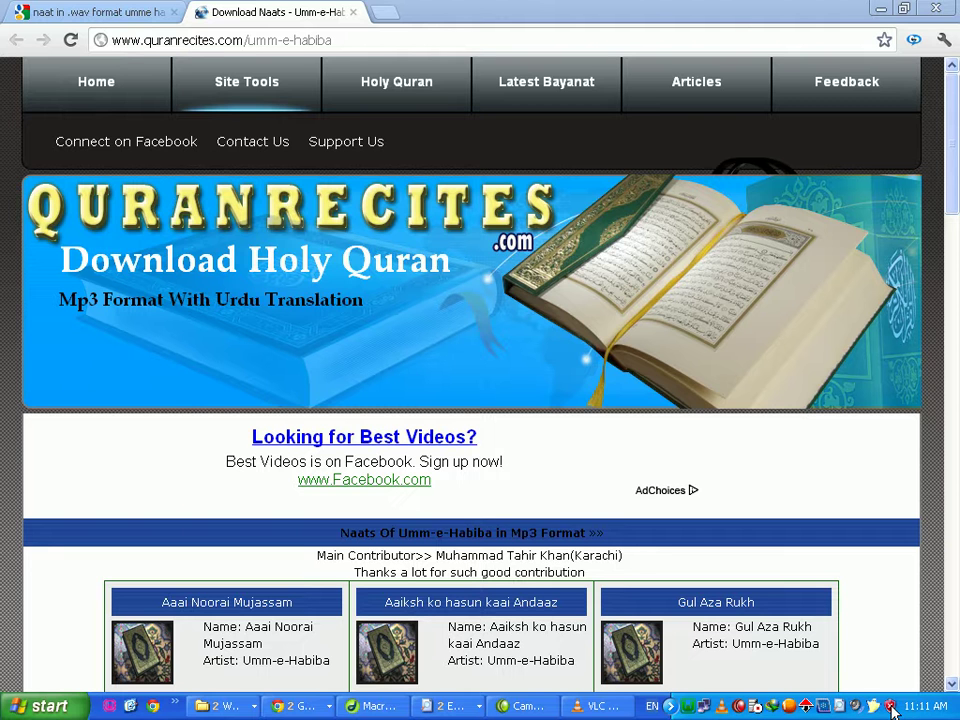
double_click(891, 706)
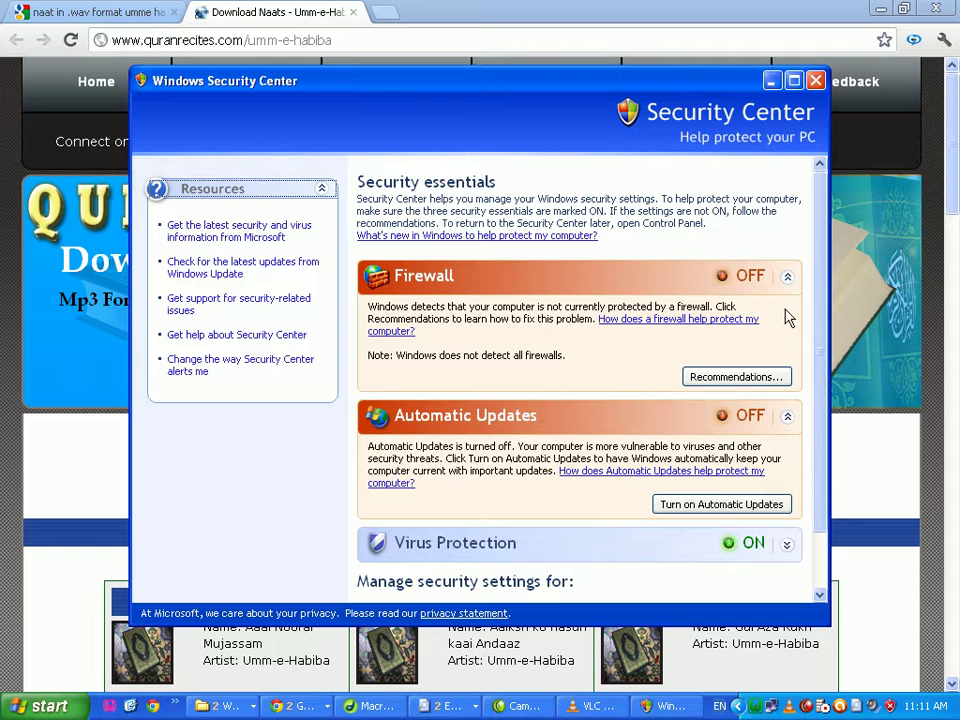
left_click(725, 279)
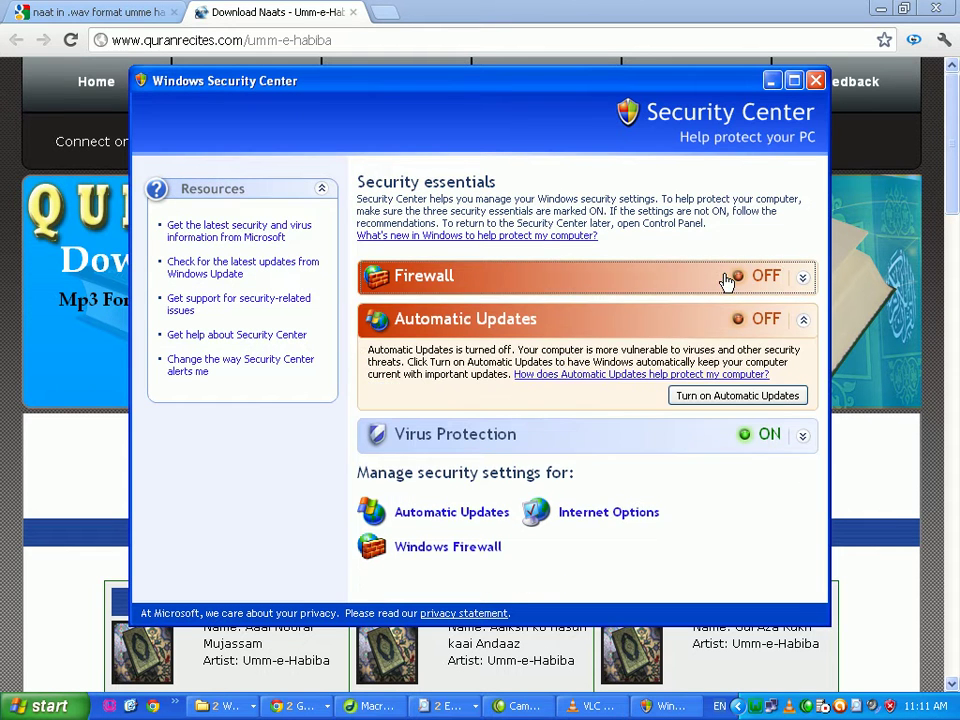
- Turn on Windows Firewall with the recommended On setting, with exceptions allowed, and apply it
left_click(456, 549)
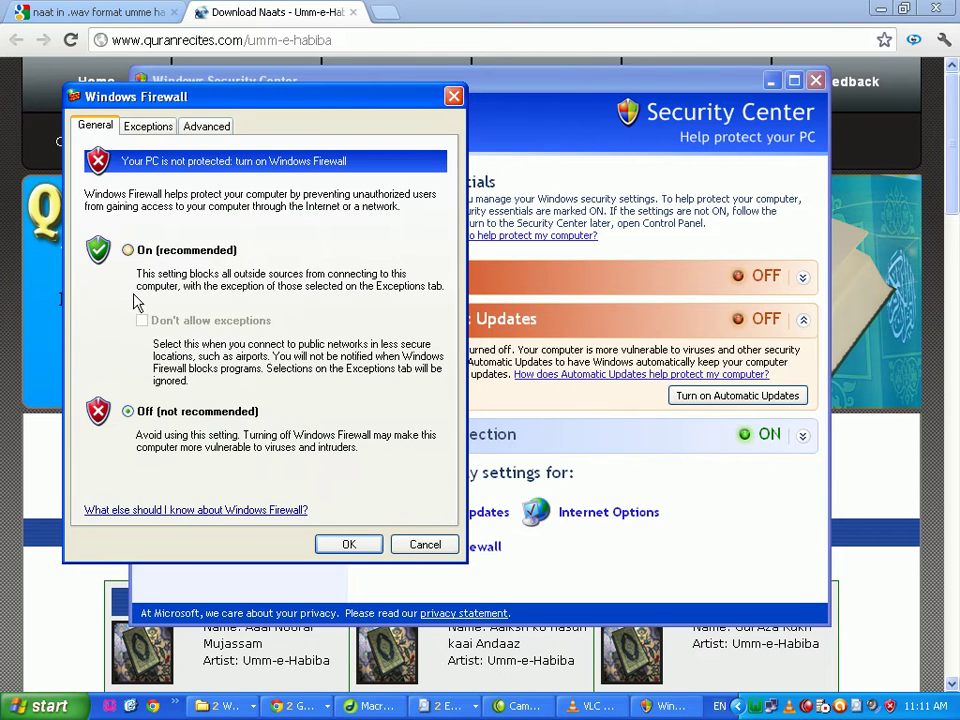
left_click(127, 250)
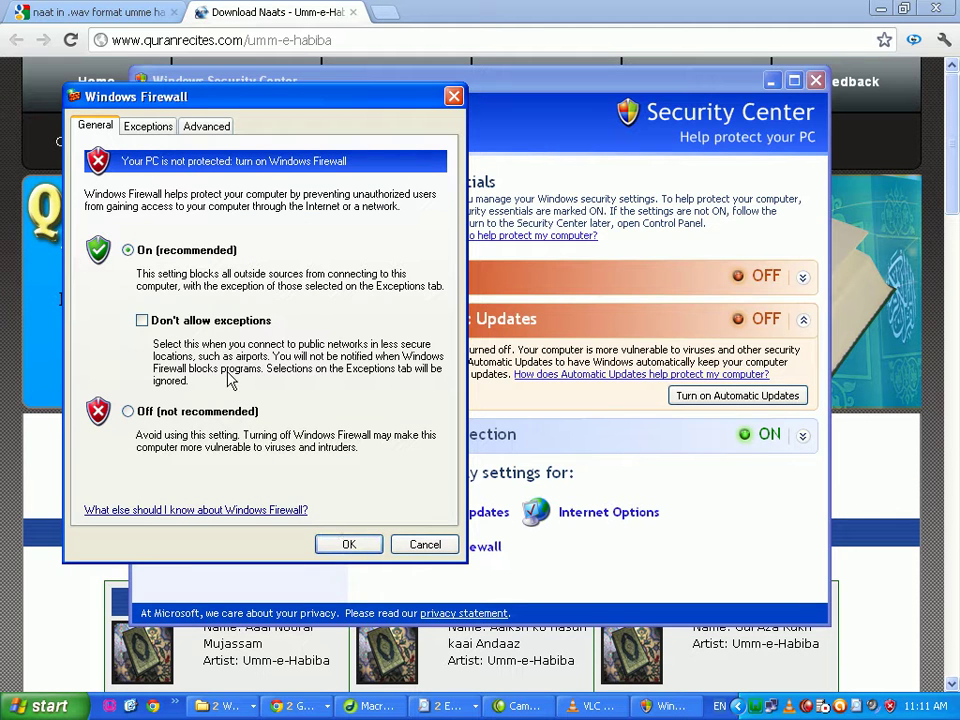
left_click(143, 321)
left_click(150, 320)
left_click(347, 543)
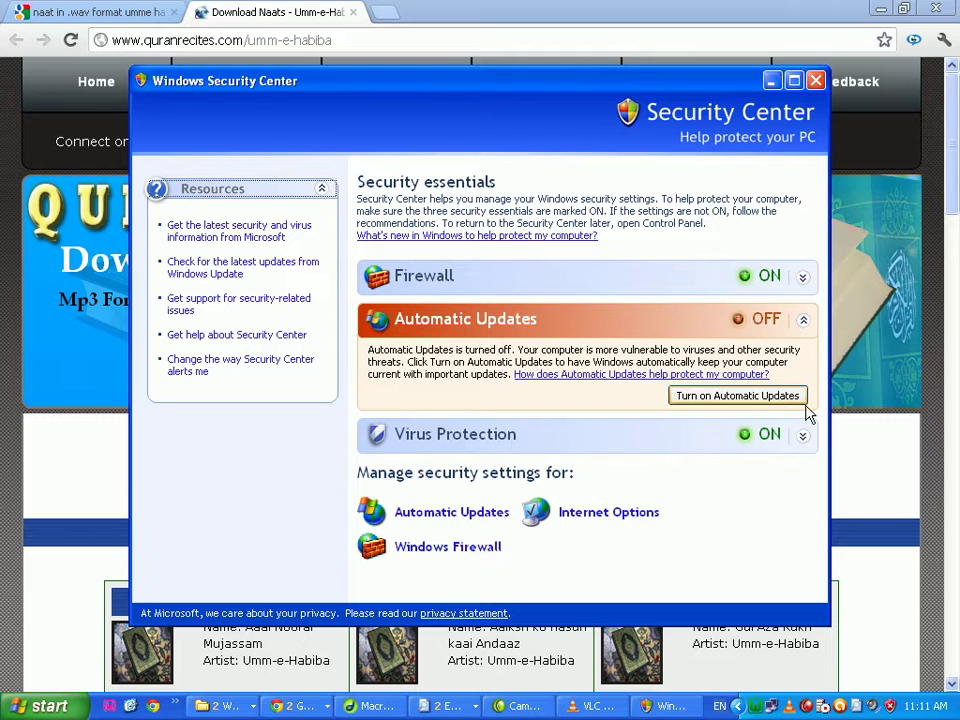
- Reopen the Windows Firewall settings and look through the general options, the advanced options and the list of excepted programs and services
left_click(485, 552)
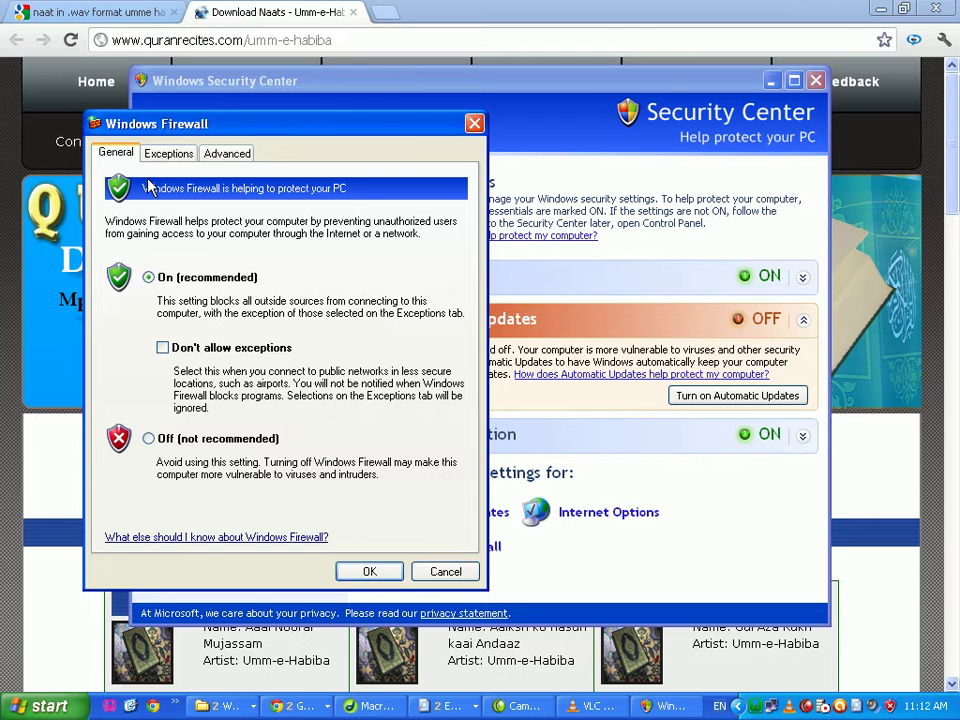
left_click(166, 155)
left_click(213, 158)
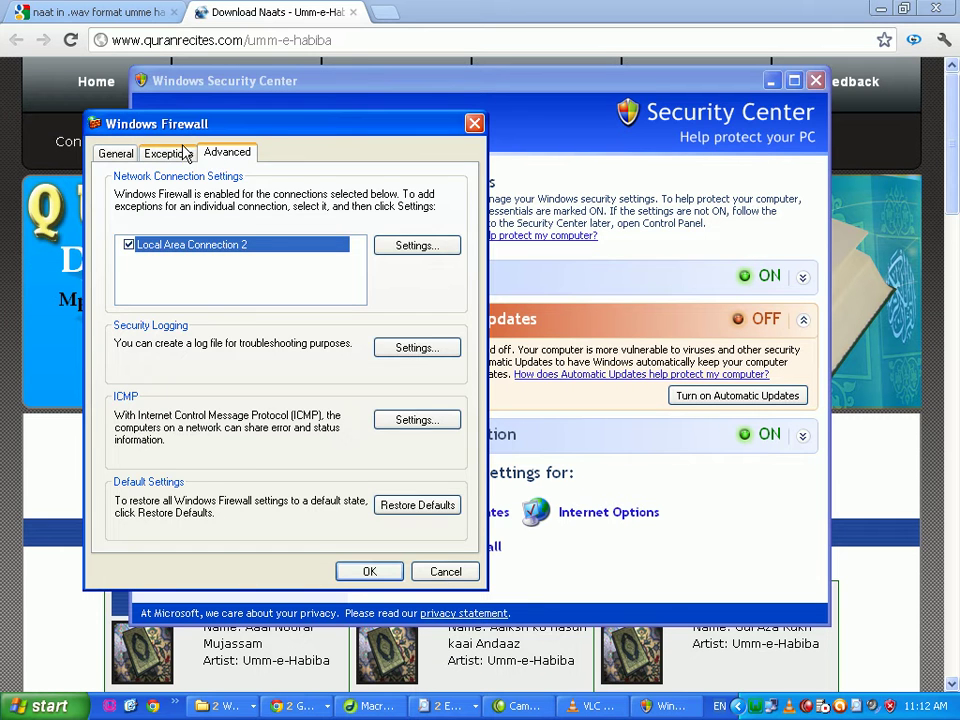
left_click(170, 158)
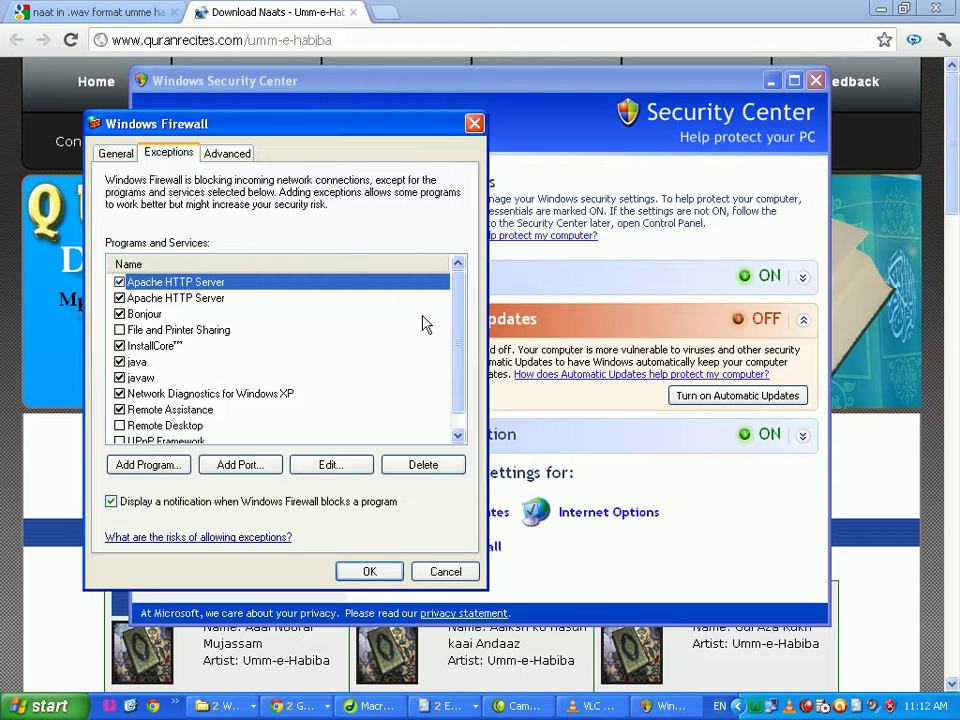
left_click_drag(455, 342, 456, 418)
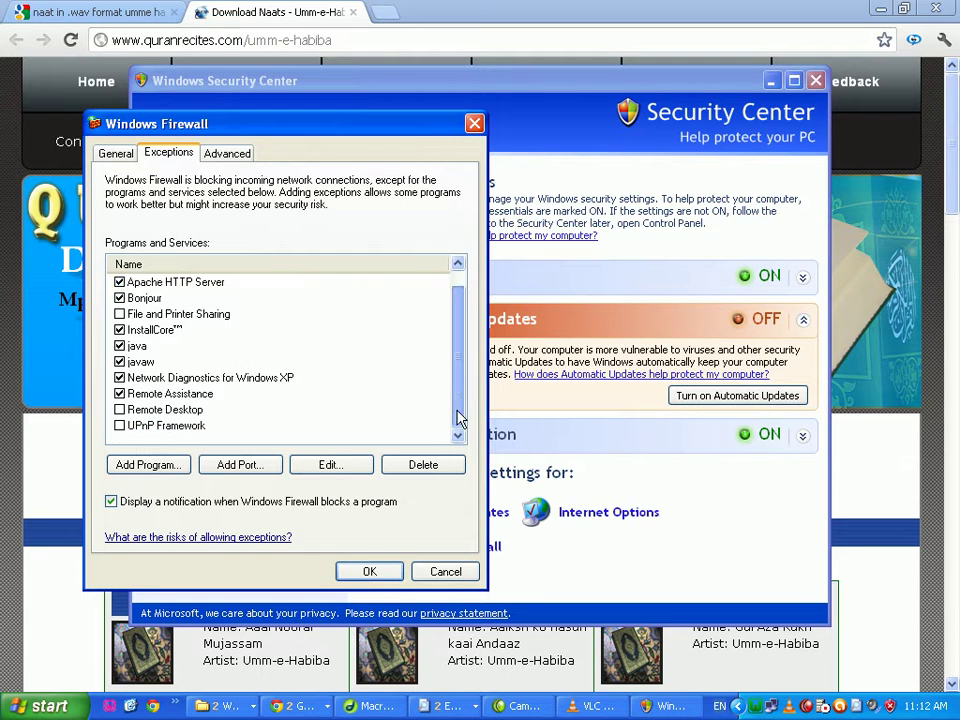
left_click(116, 155)
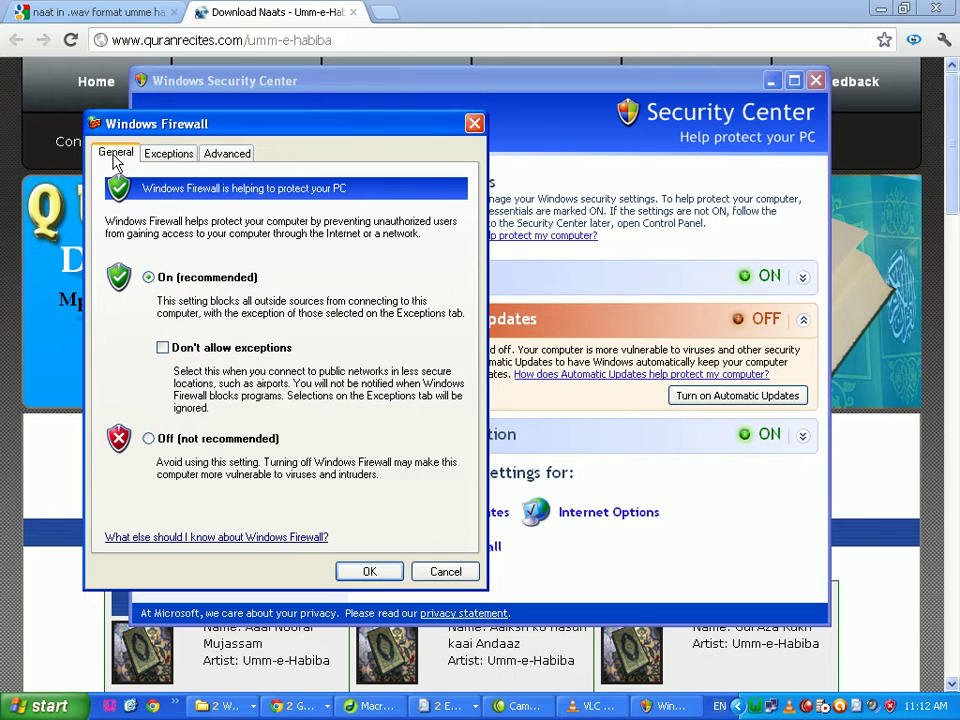
left_click(155, 155)
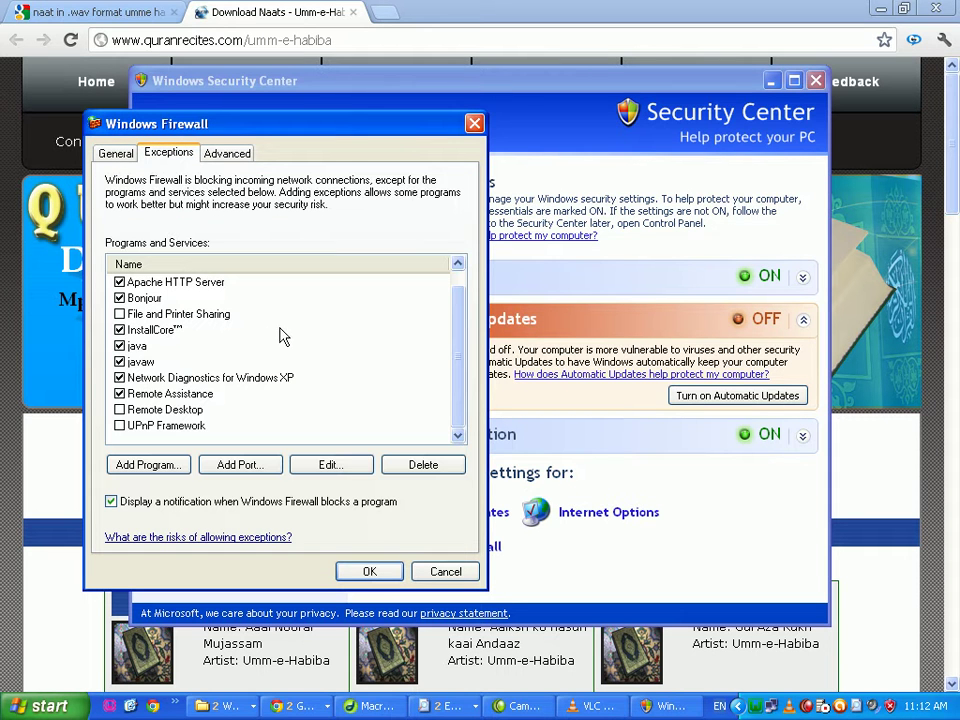
- View the details of the Apache HTTP Server exception and the list of programs that can be added, cancelling both
left_click(344, 466)
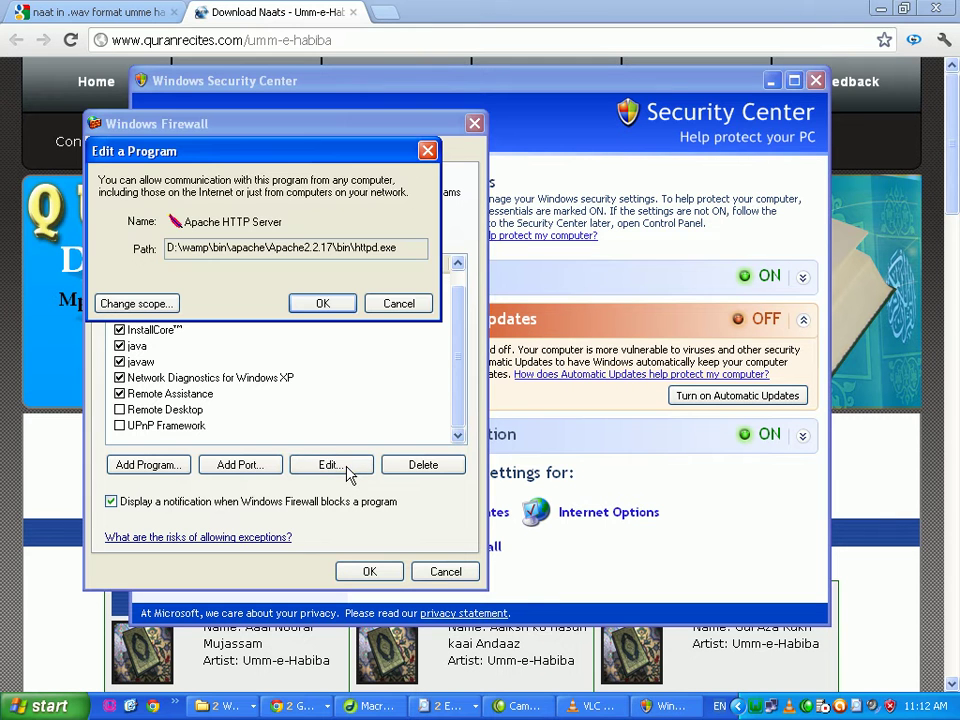
left_click(401, 306)
left_click(164, 465)
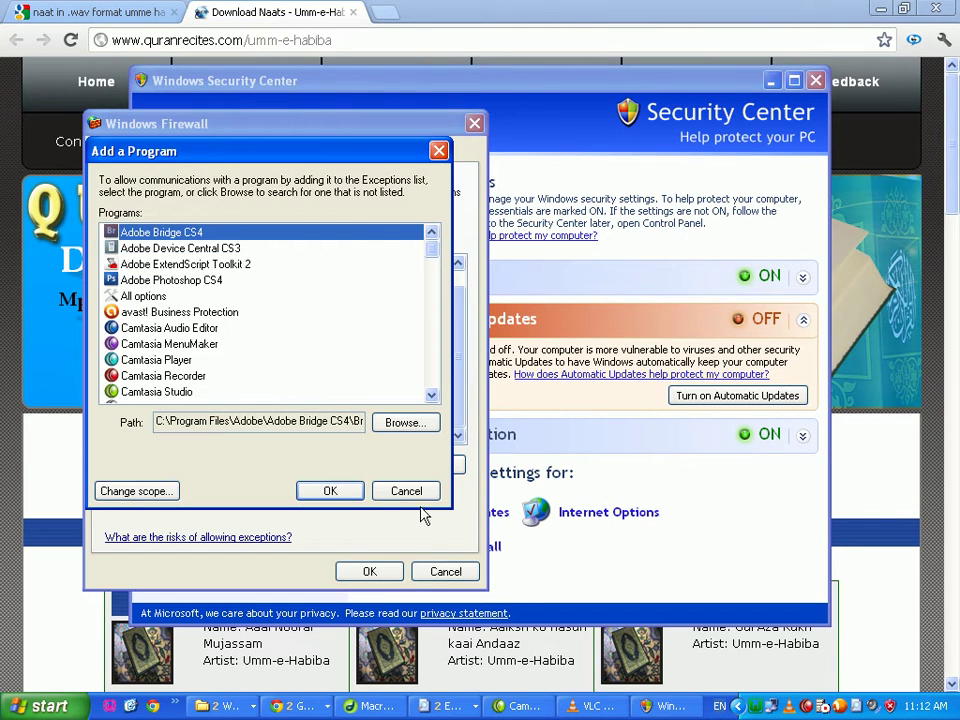
left_click(406, 491)
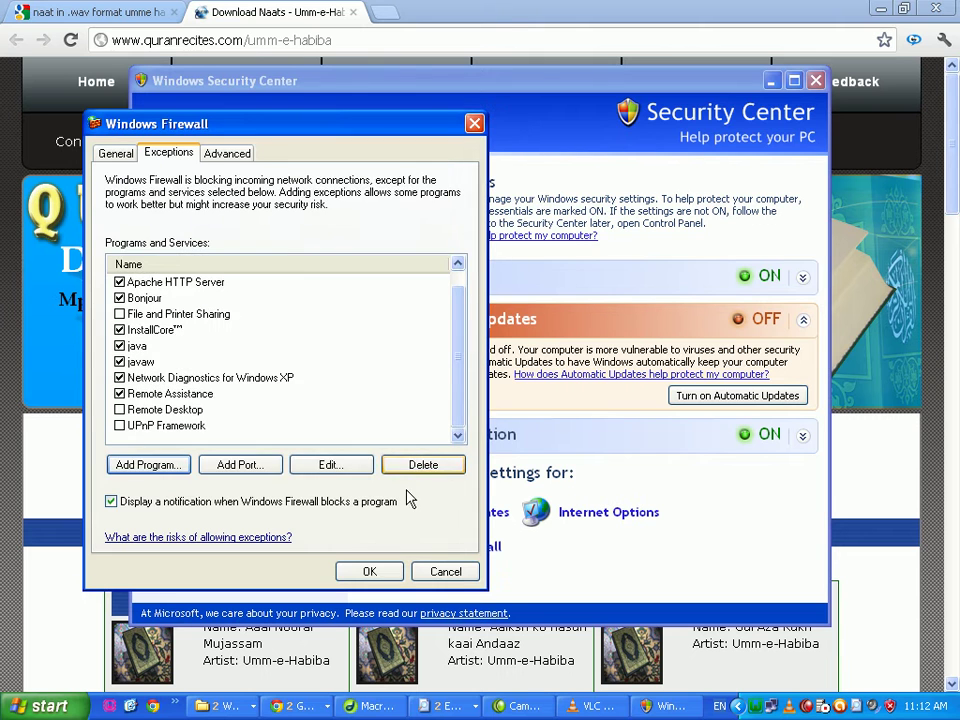
- Examine the firewall's advanced settings and security log options, and close the firewall settings without changing anything
left_click(228, 155)
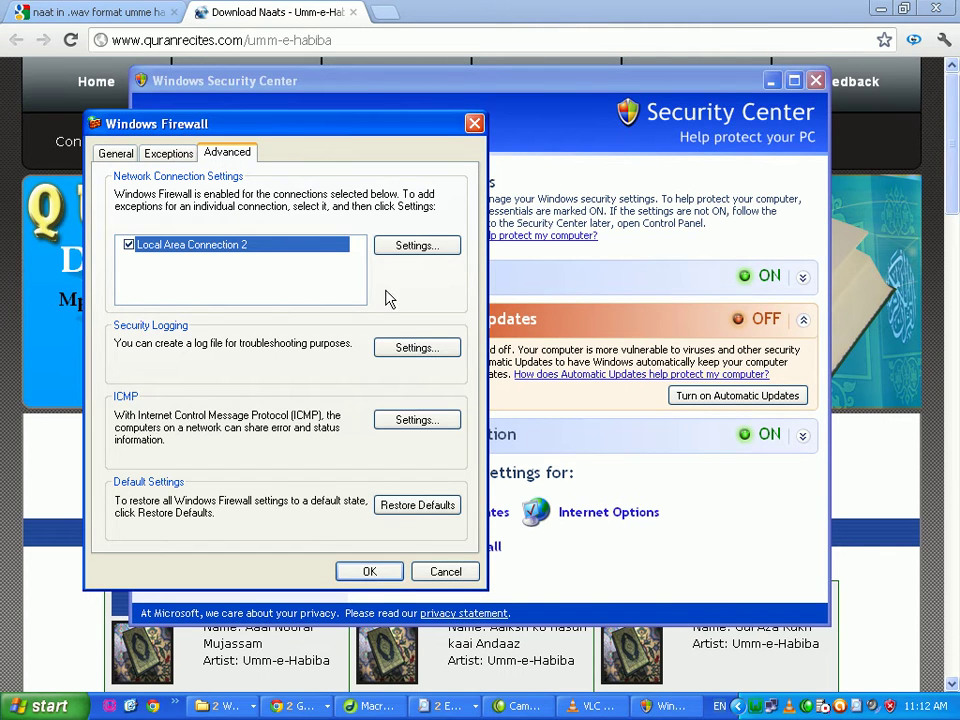
left_click(415, 352)
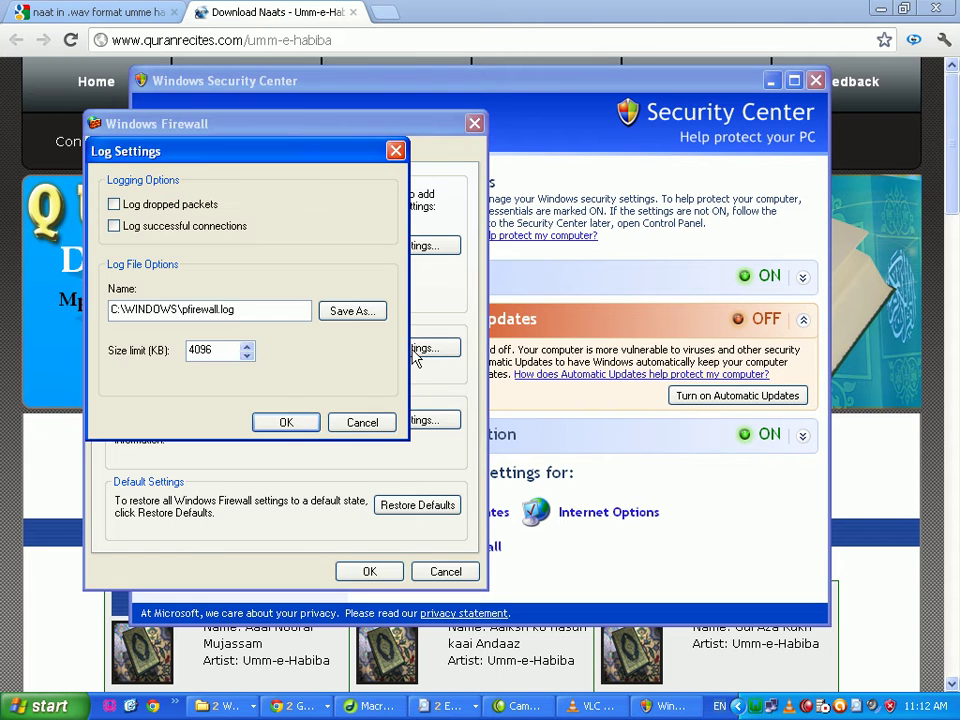
left_click(350, 422)
left_click(445, 571)
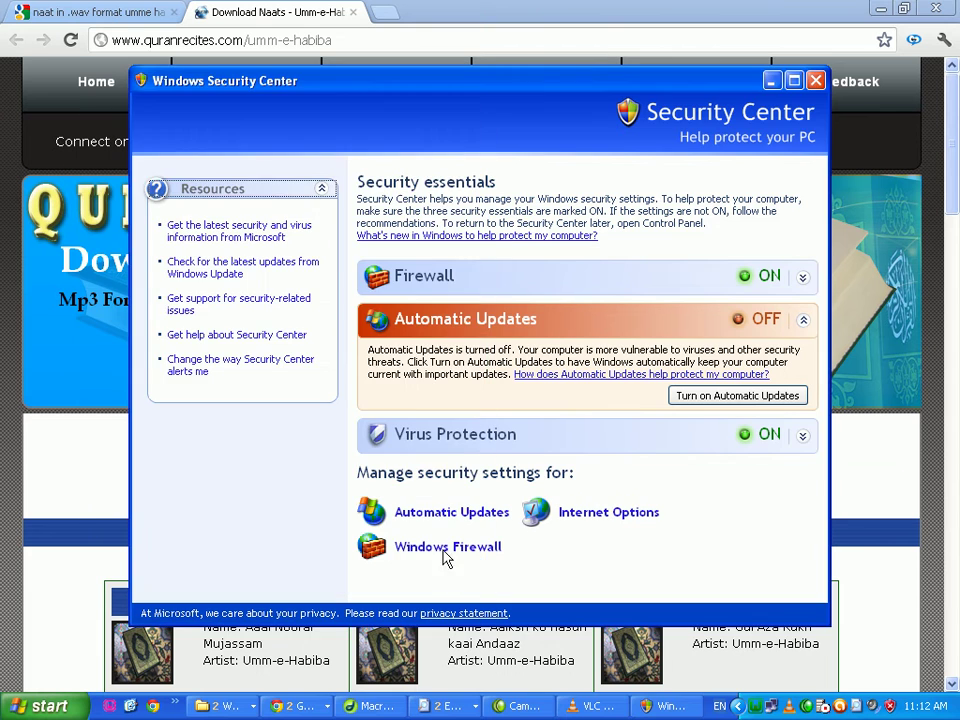
- Close Windows Security Center and minimize both Chrome windows to return to the index page in Dreamweaver
left_click(816, 80)
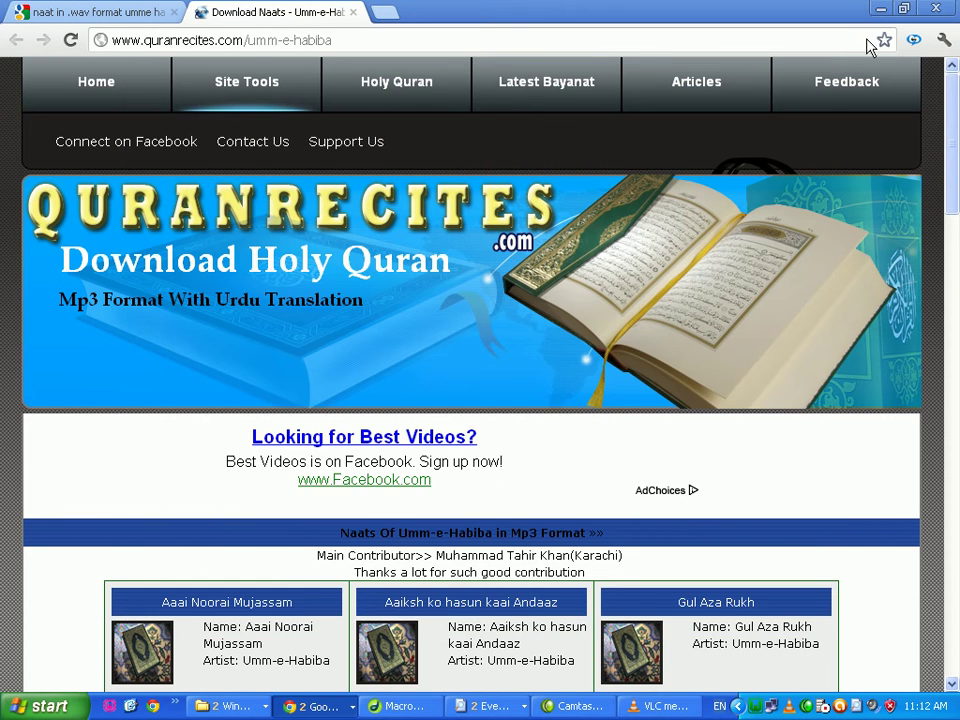
left_click(880, 9)
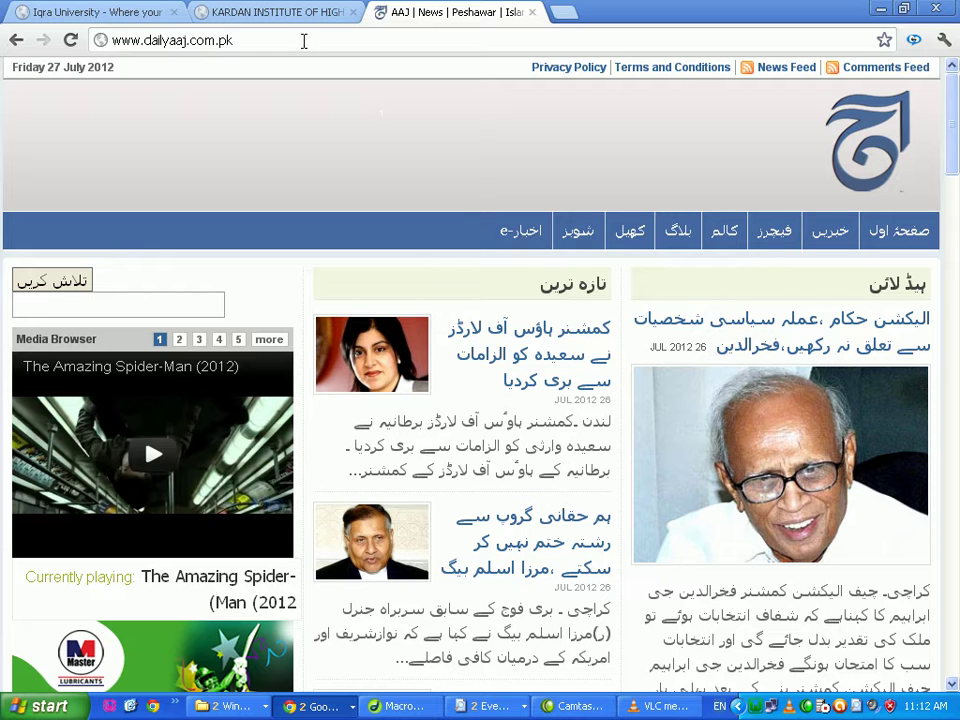
left_click(880, 9)
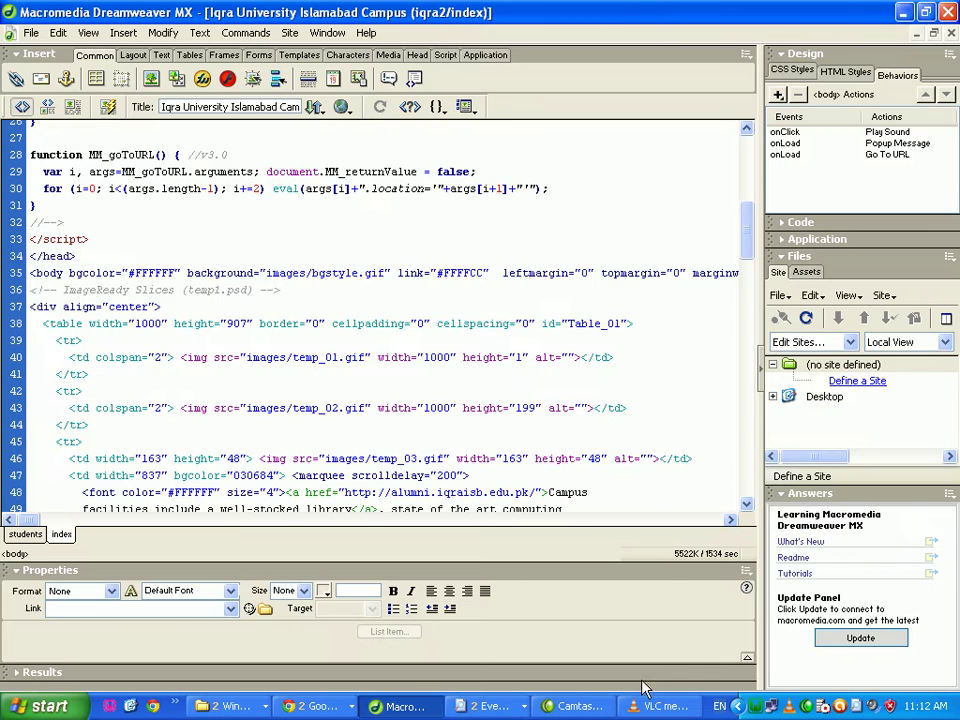
left_click(810, 707)
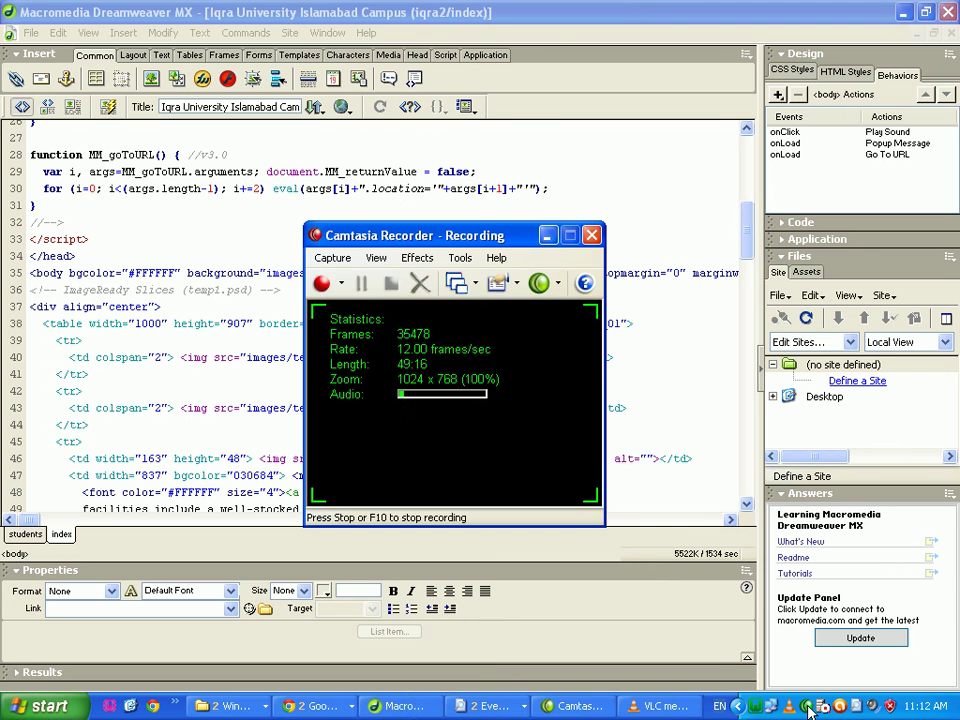